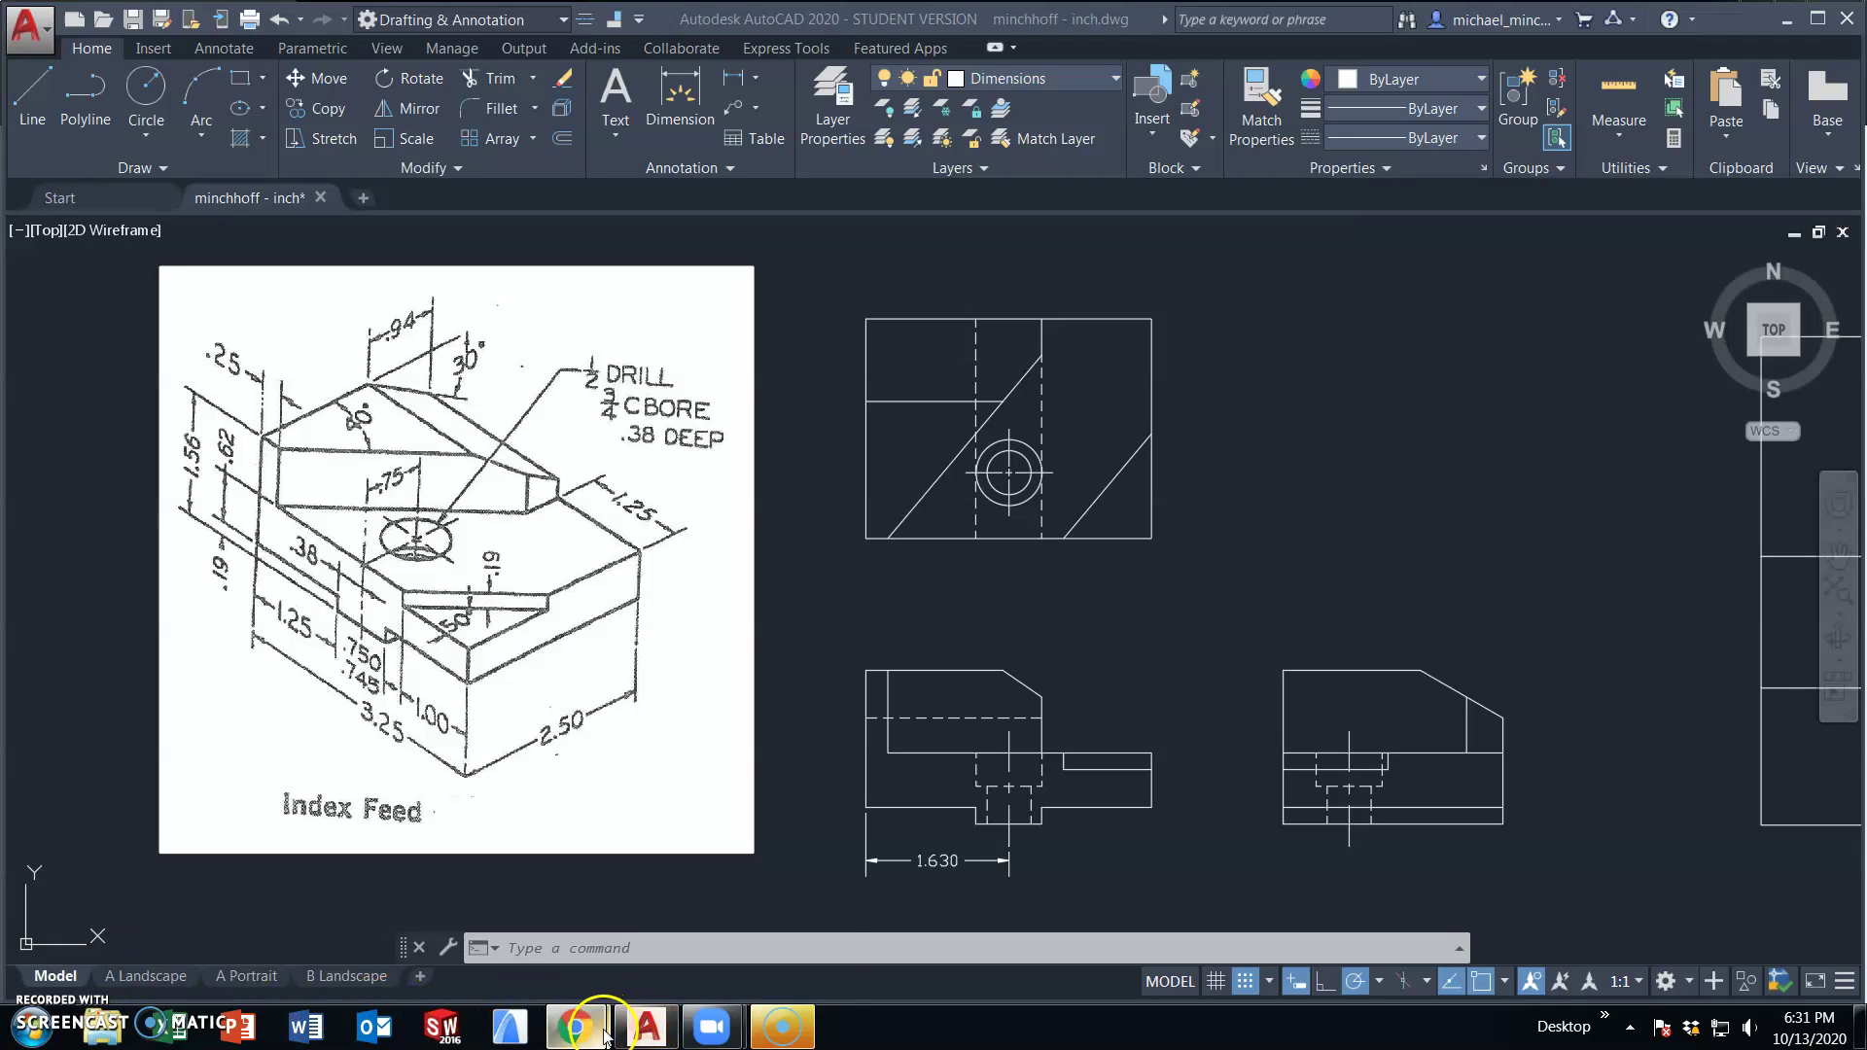
- Switch to the COUNTERBORE Google Search tab in Chrome to view counterbore example pictures
mouse_move(584, 1026)
click(732, 963)
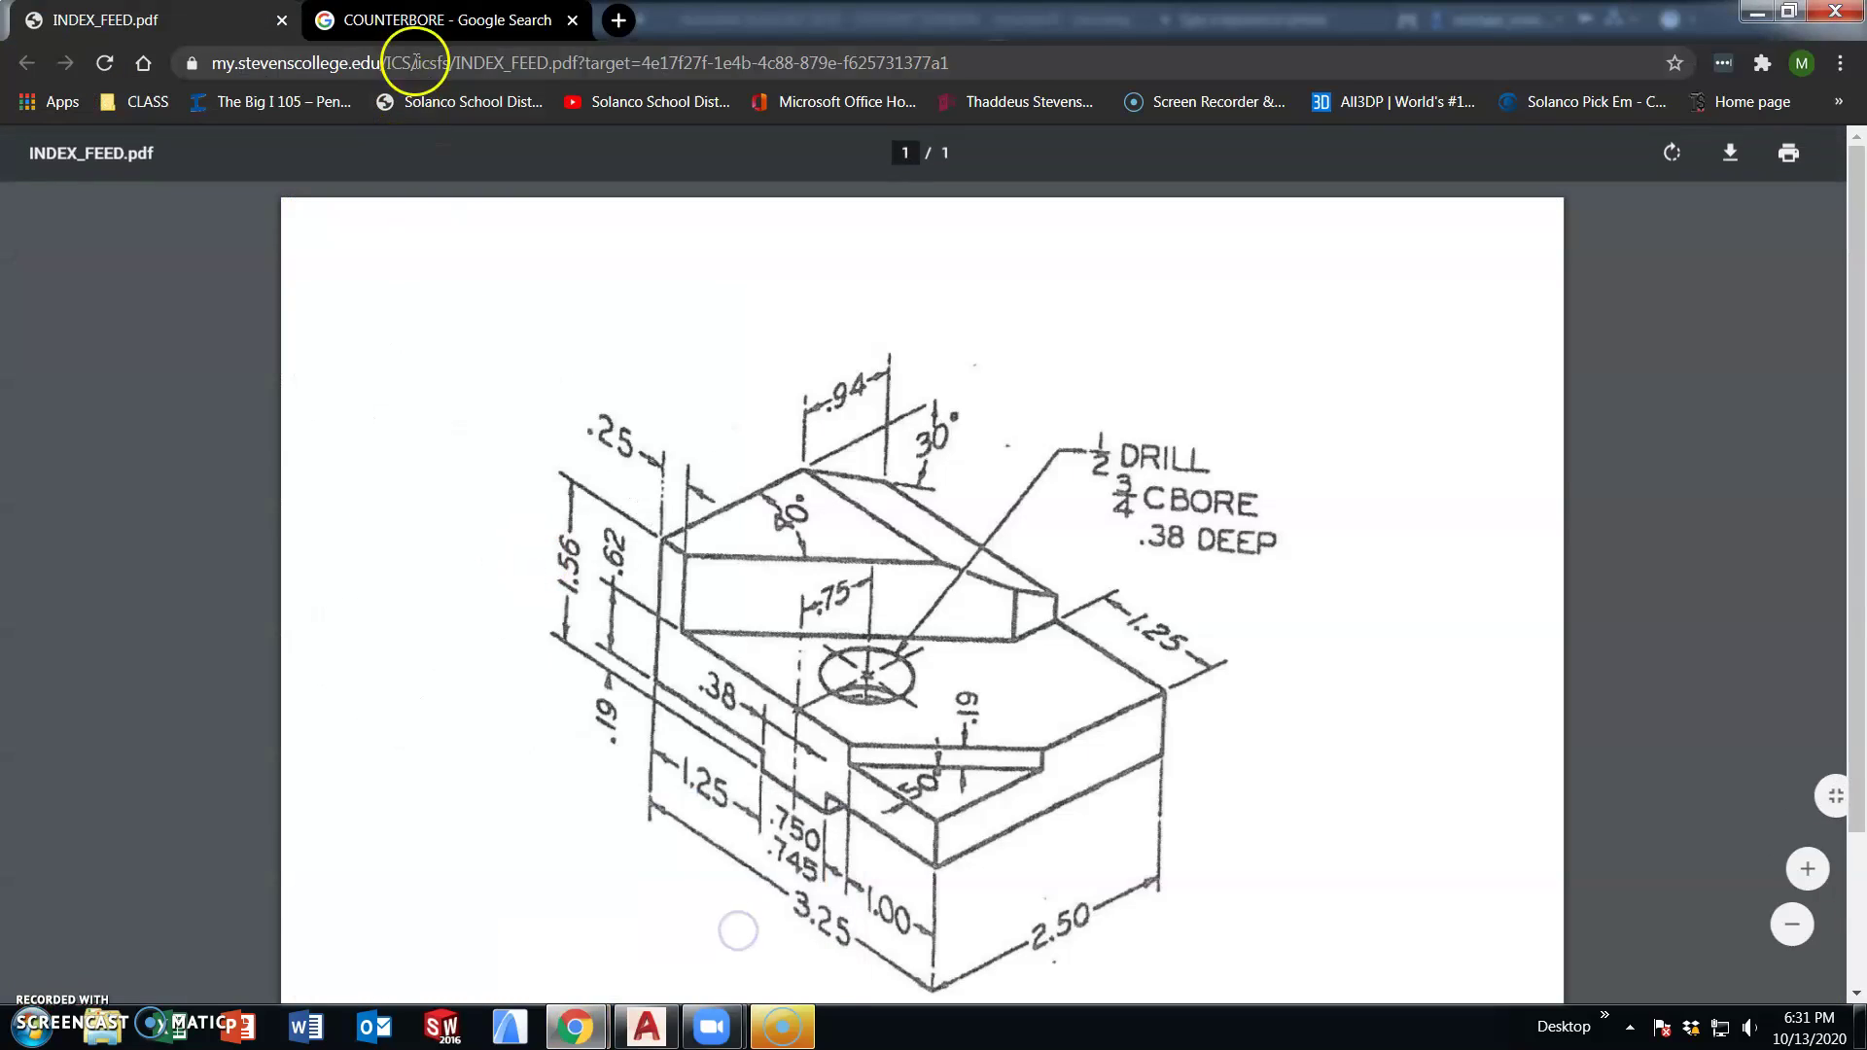
click(433, 28)
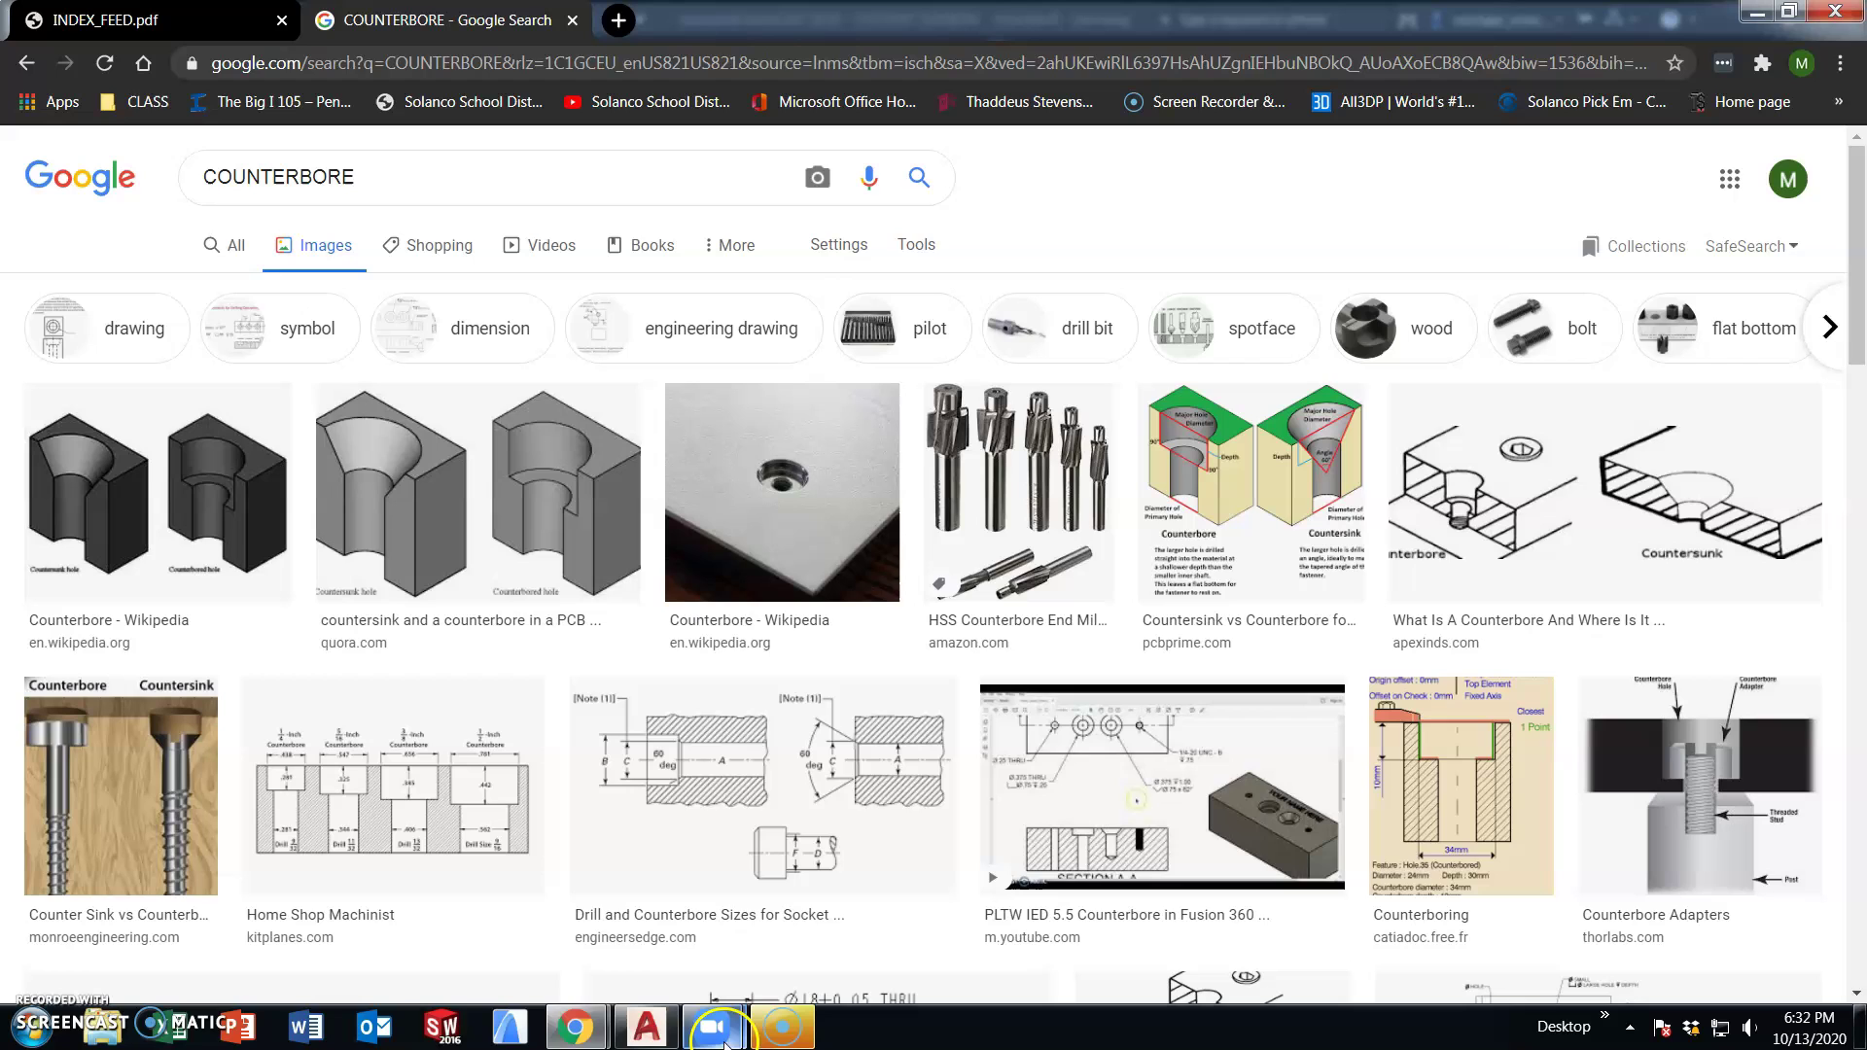
- Return to the AutoCAD Index Feed drawing and inspect the four front-view counterbore hidden lines, unchanged
click(648, 1028)
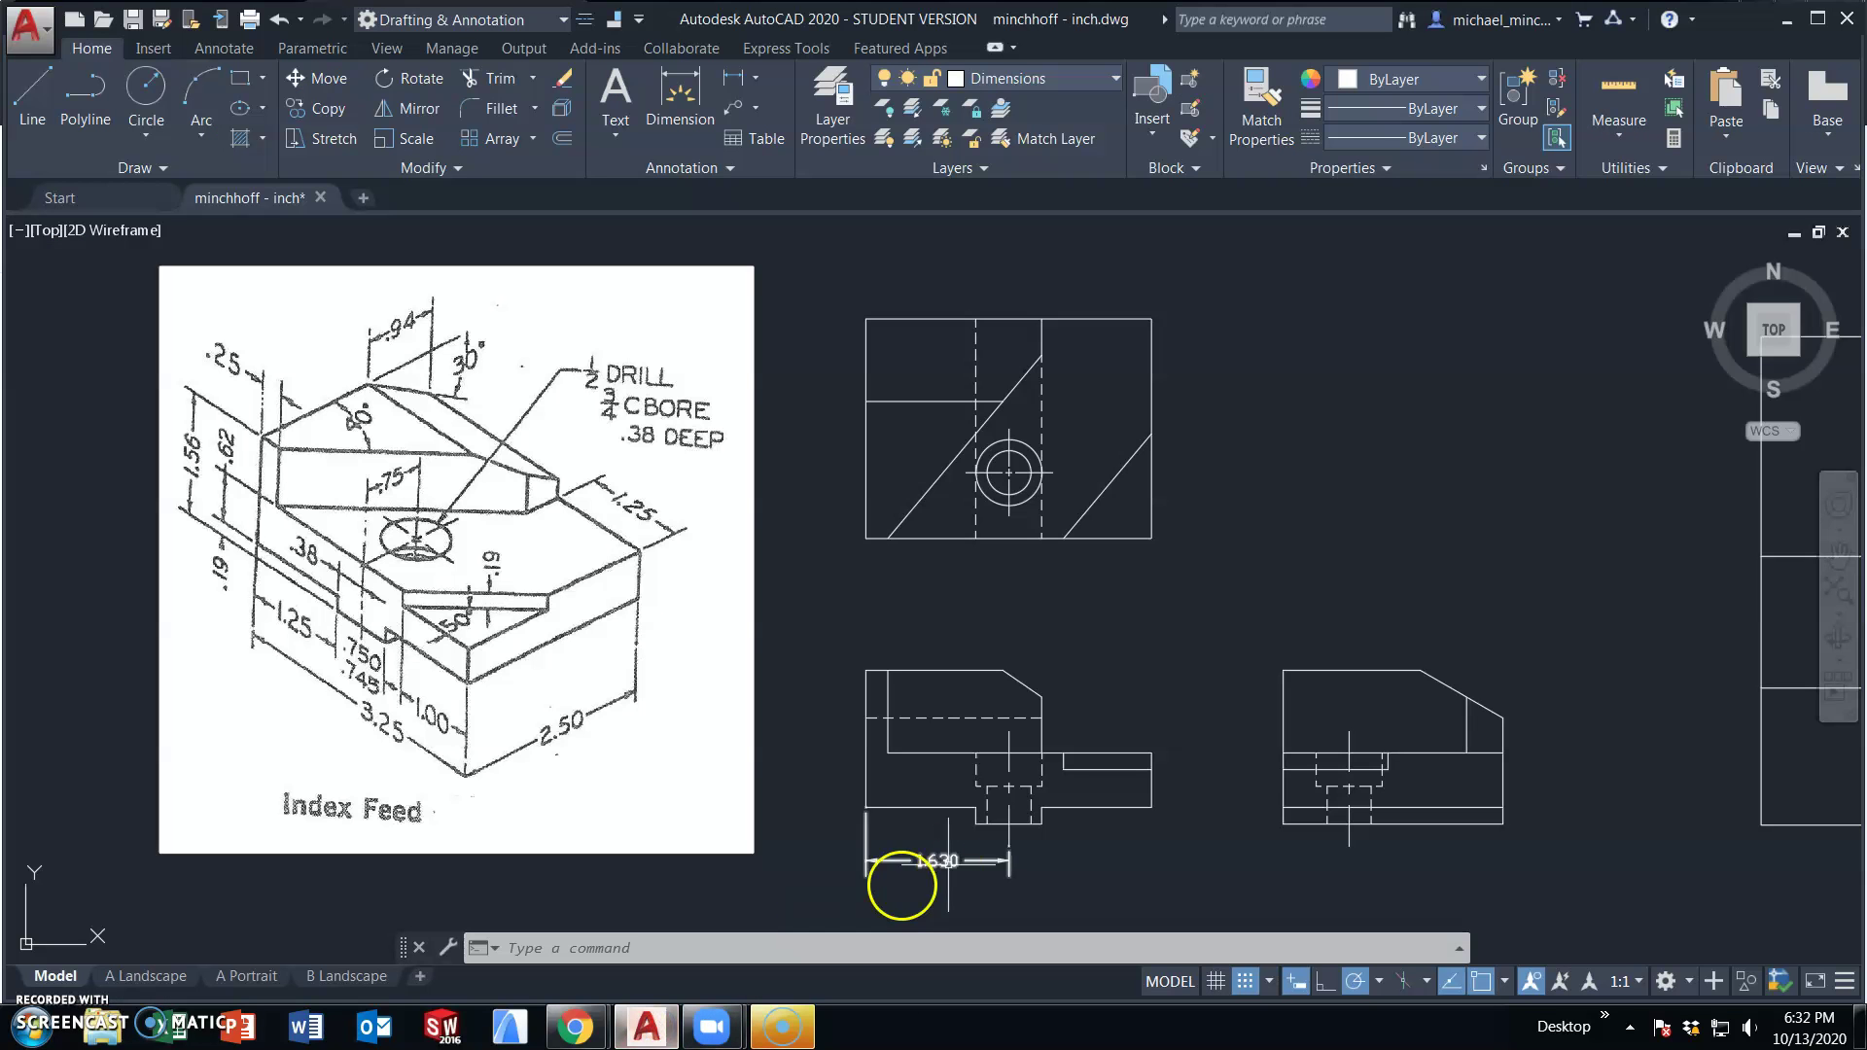
click(975, 782)
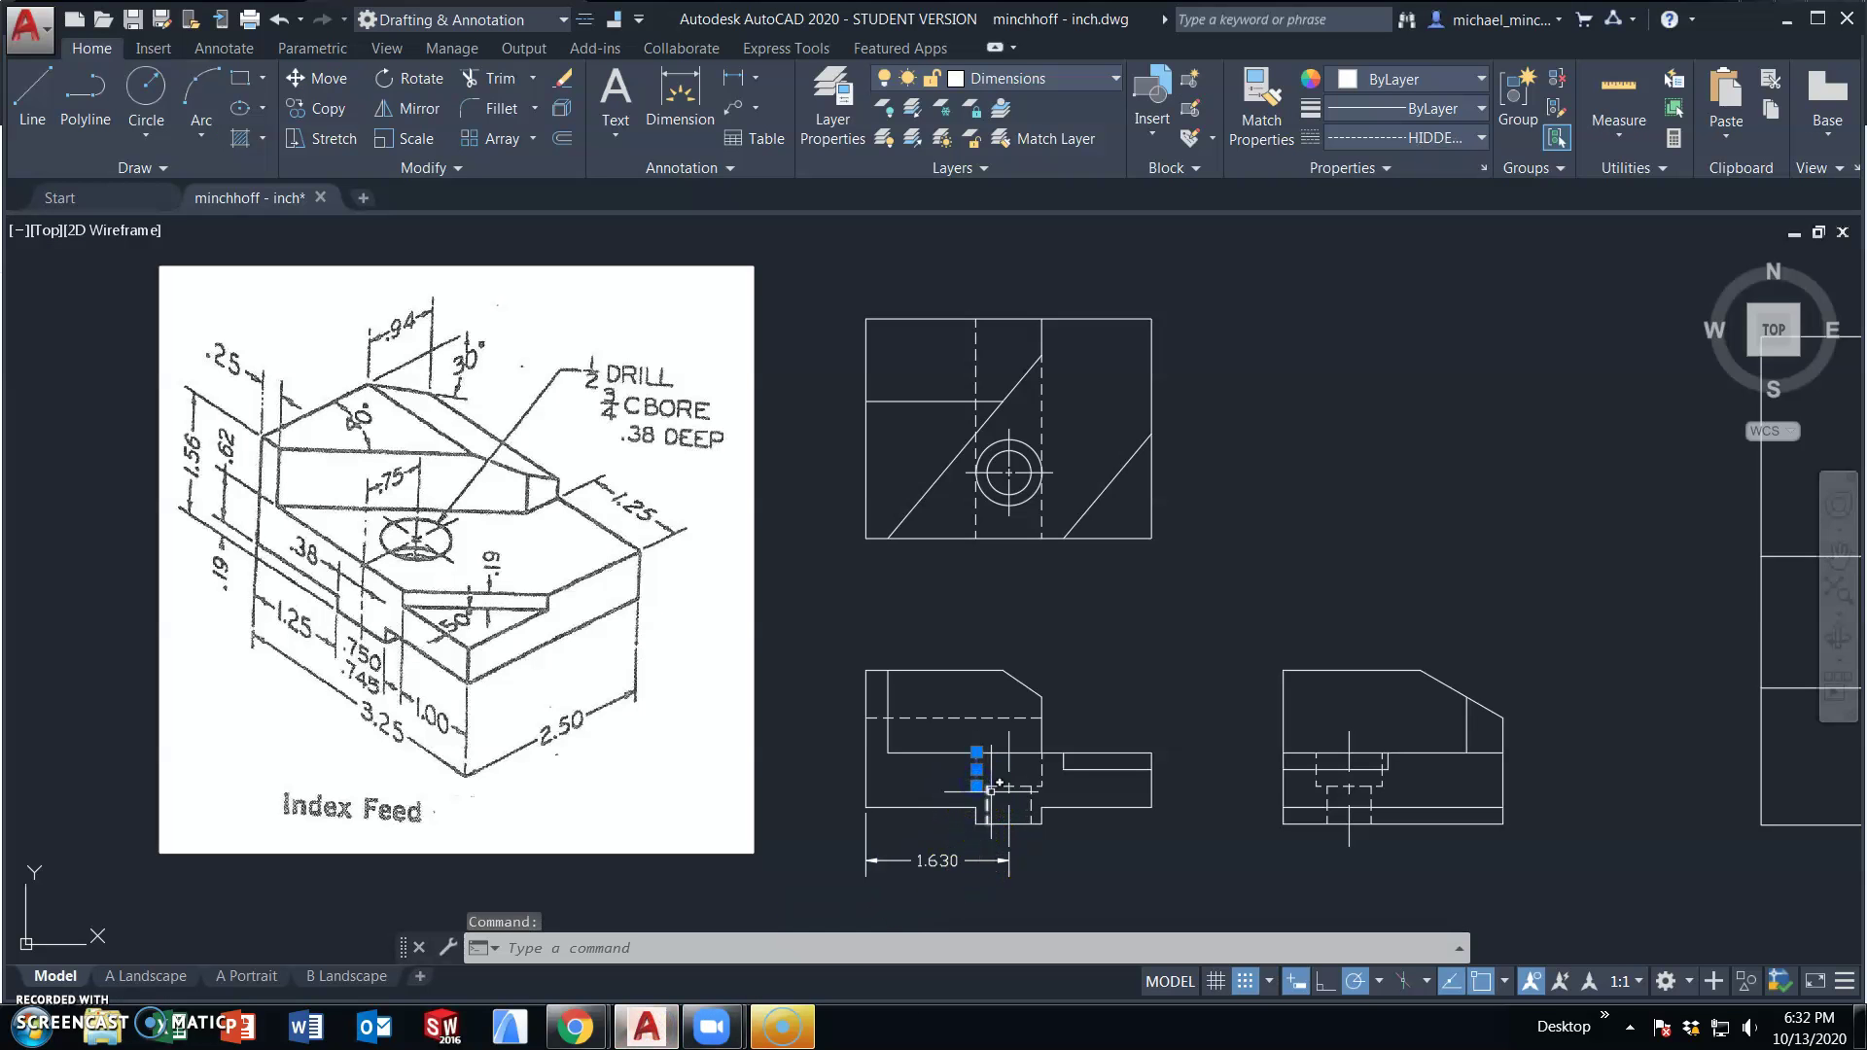
click(1036, 783)
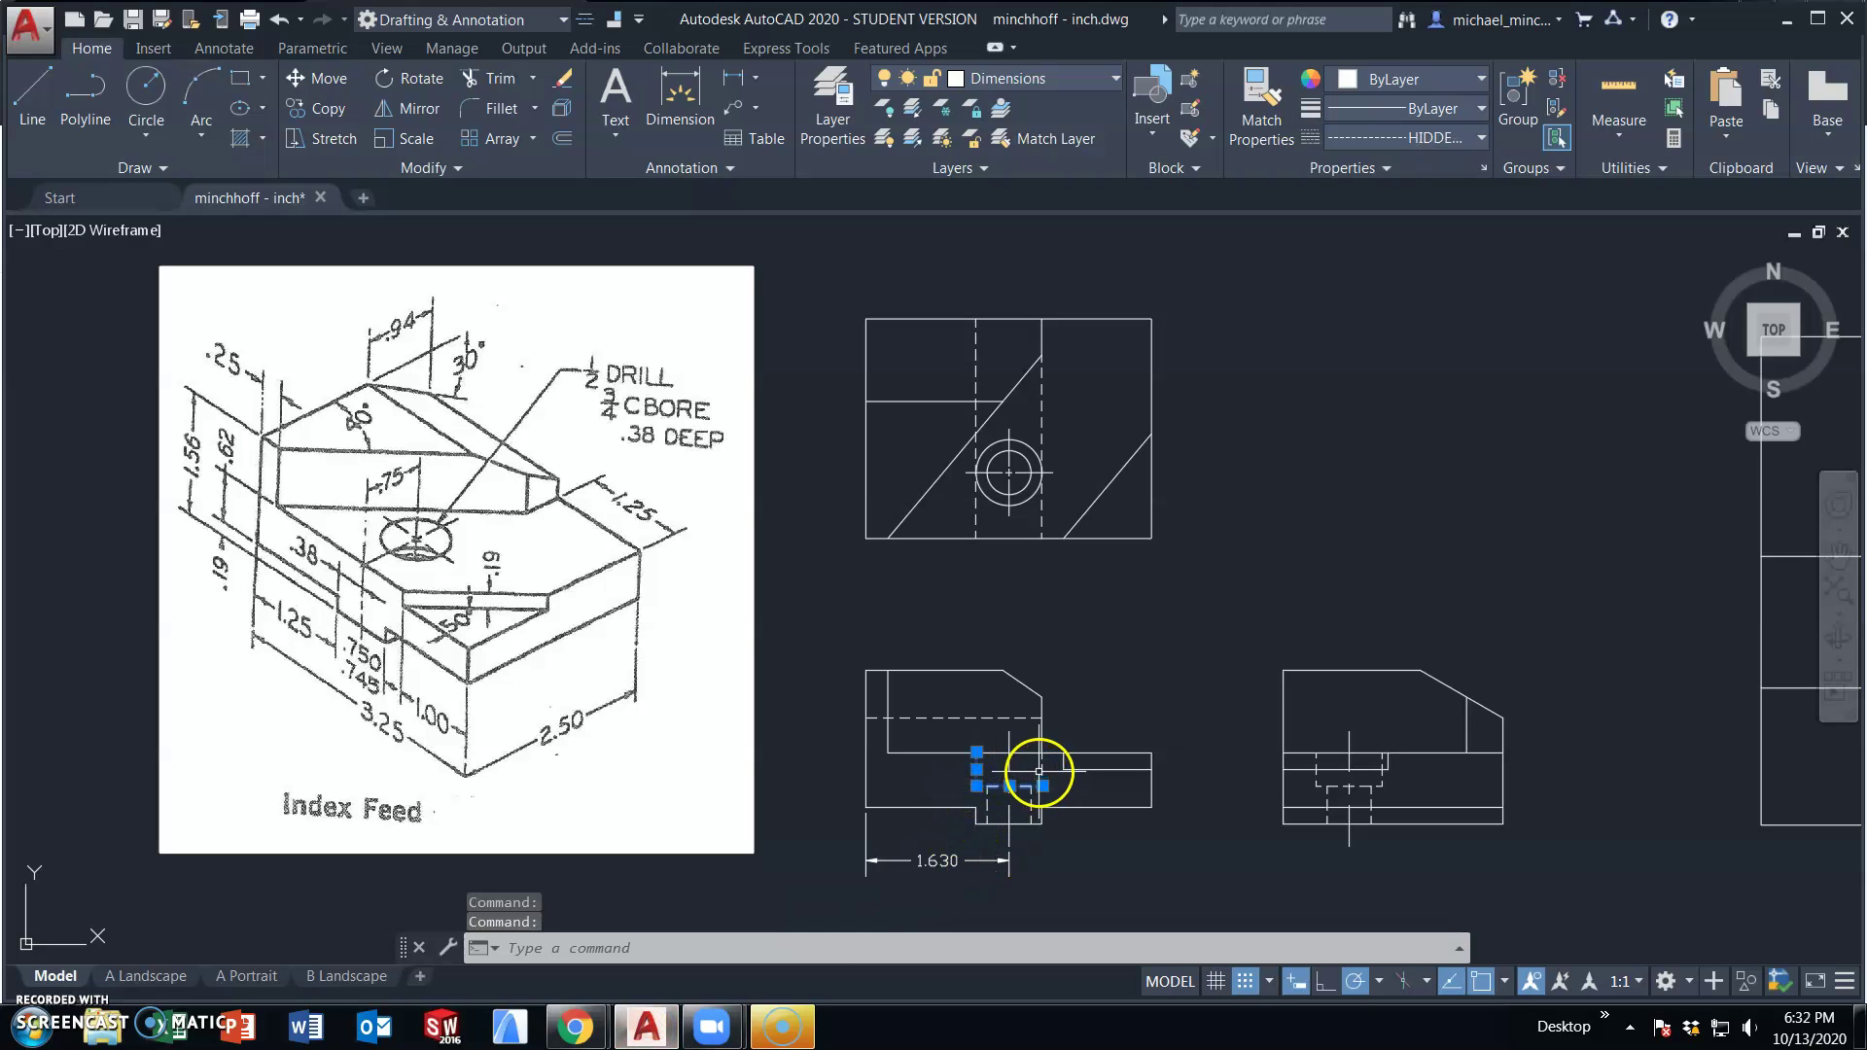
click(1041, 770)
click(1031, 792)
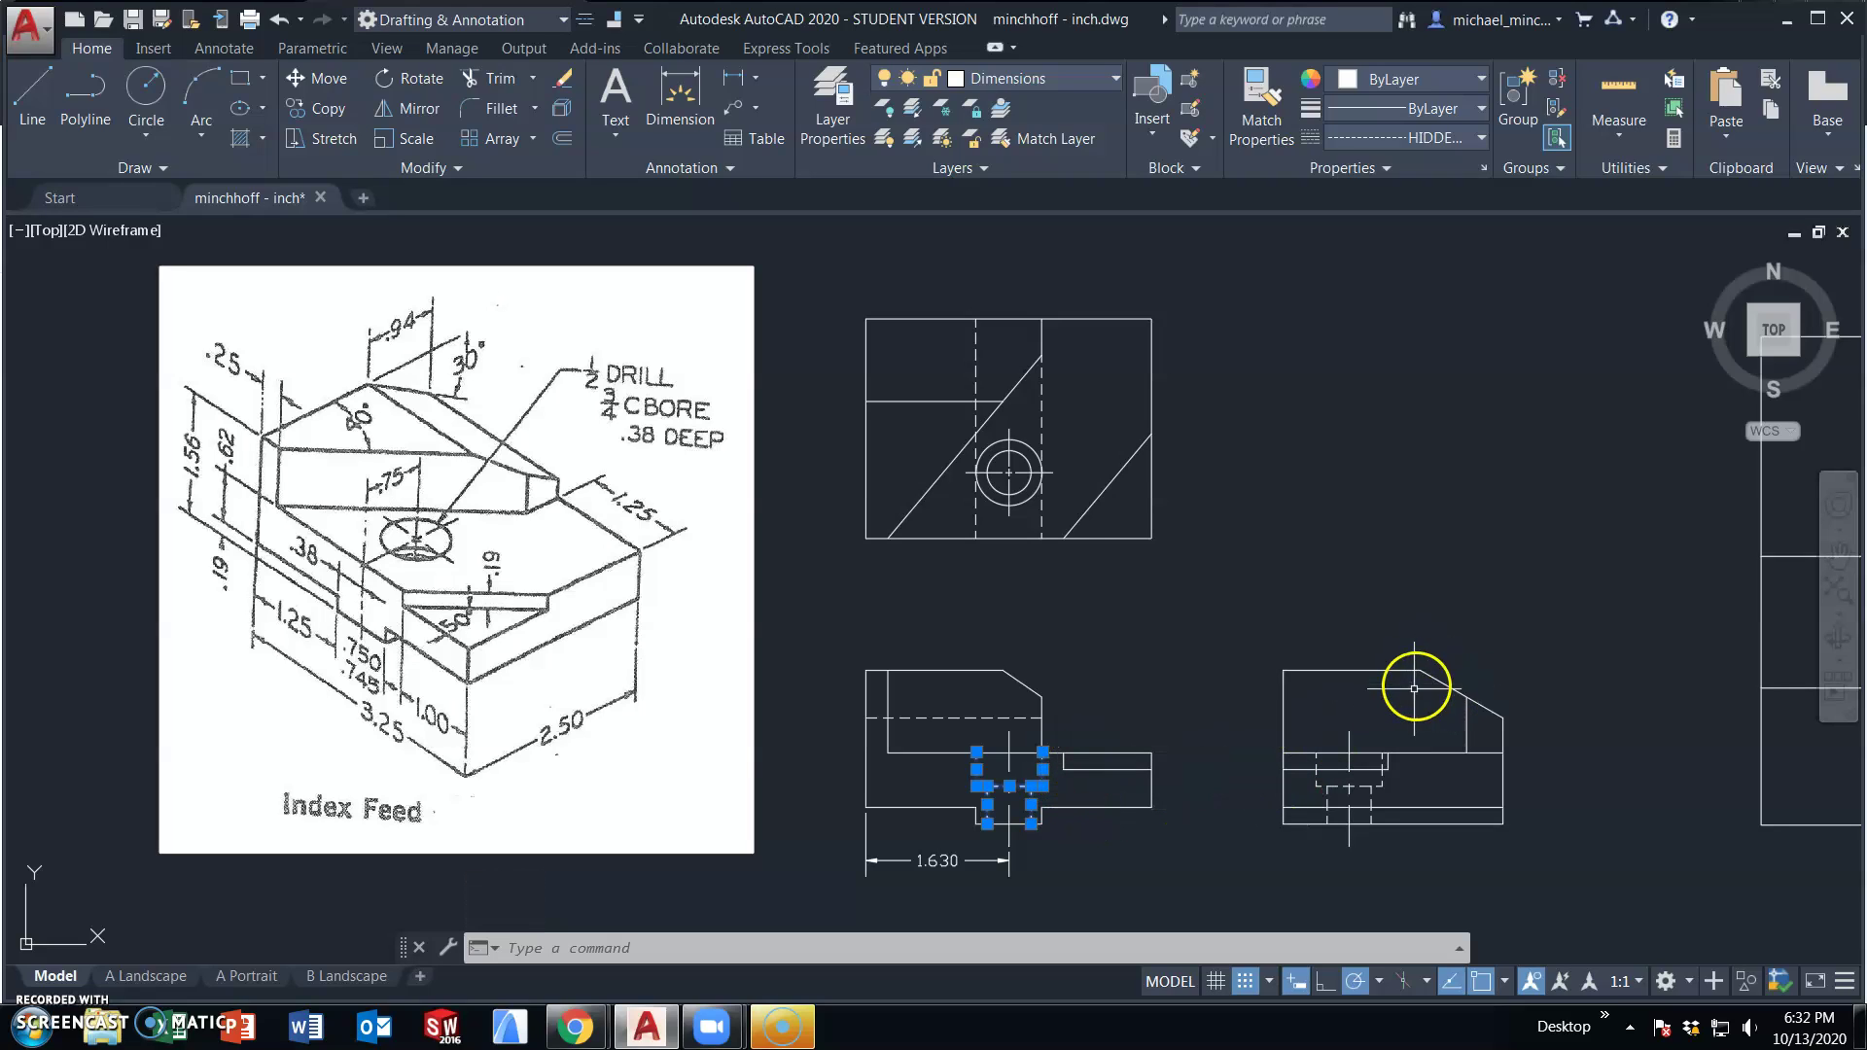
key(Escape)
key(Escape)
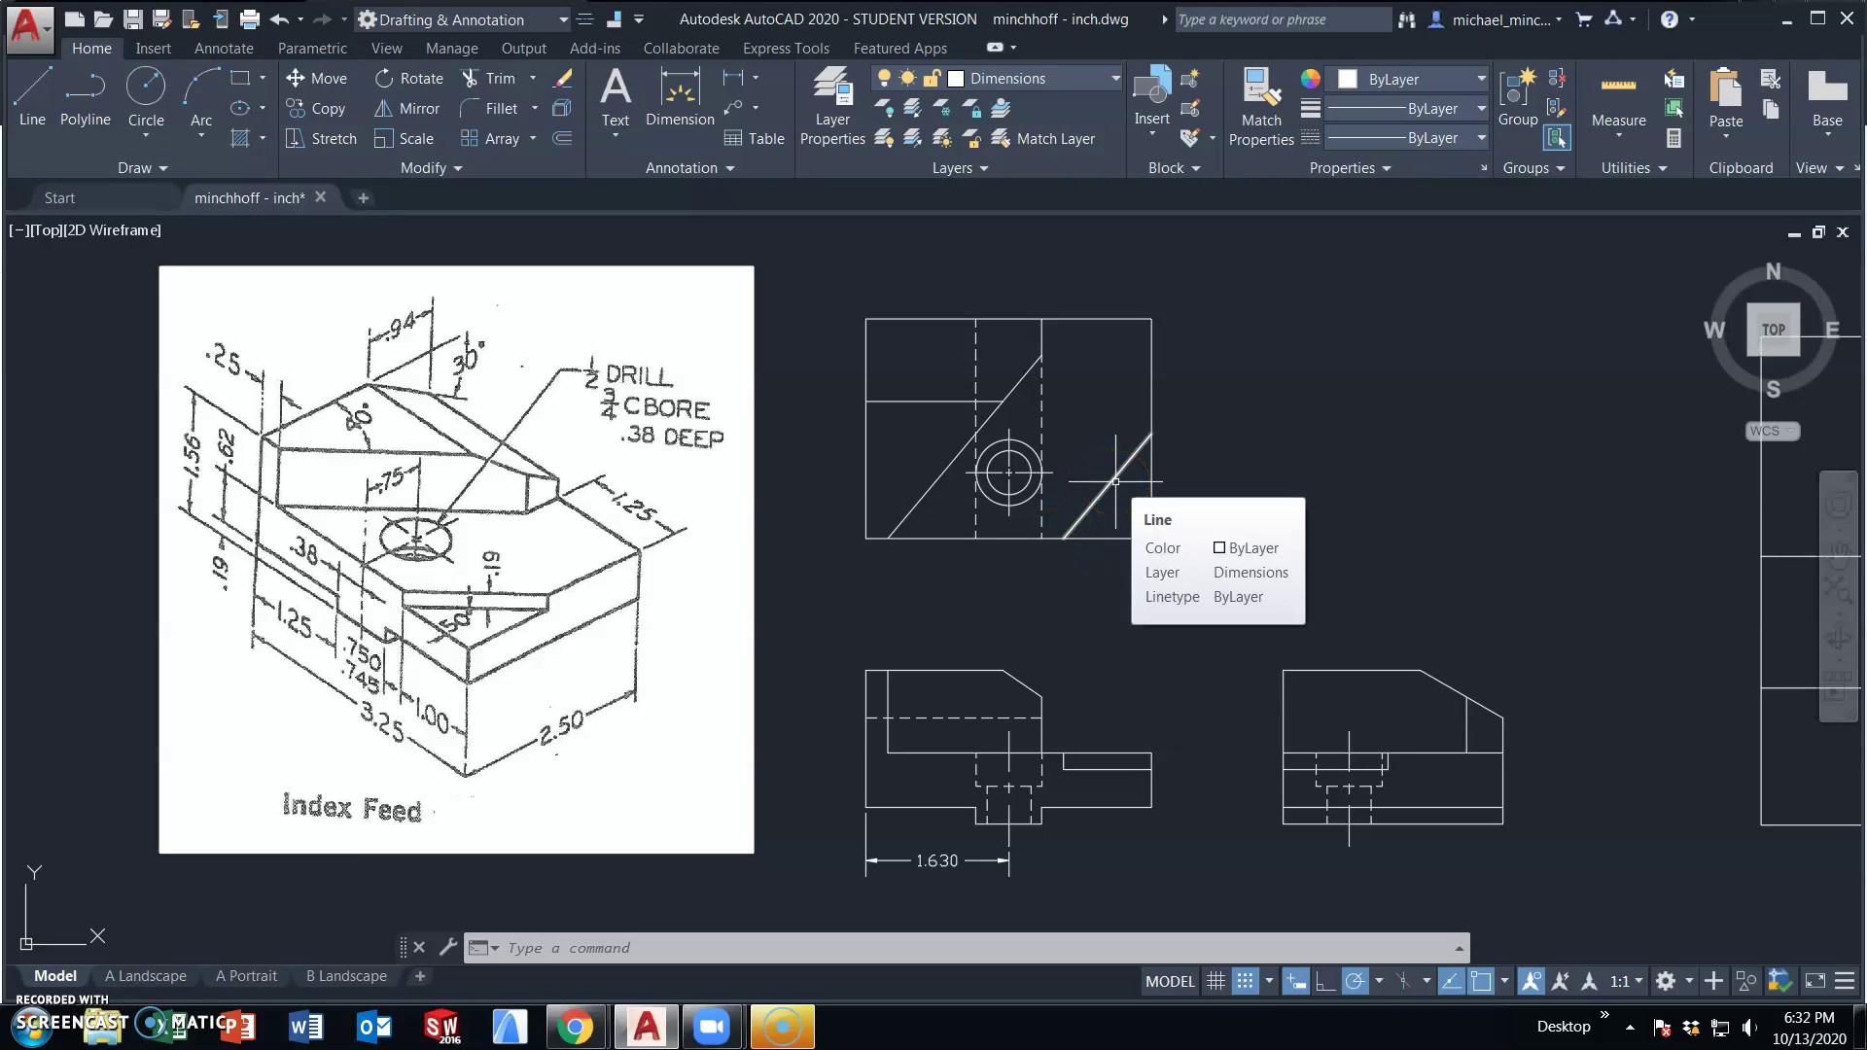
- Set polar tracking to 10° increments, check the chamfer and diagonal lines, and pan right
click(1380, 981)
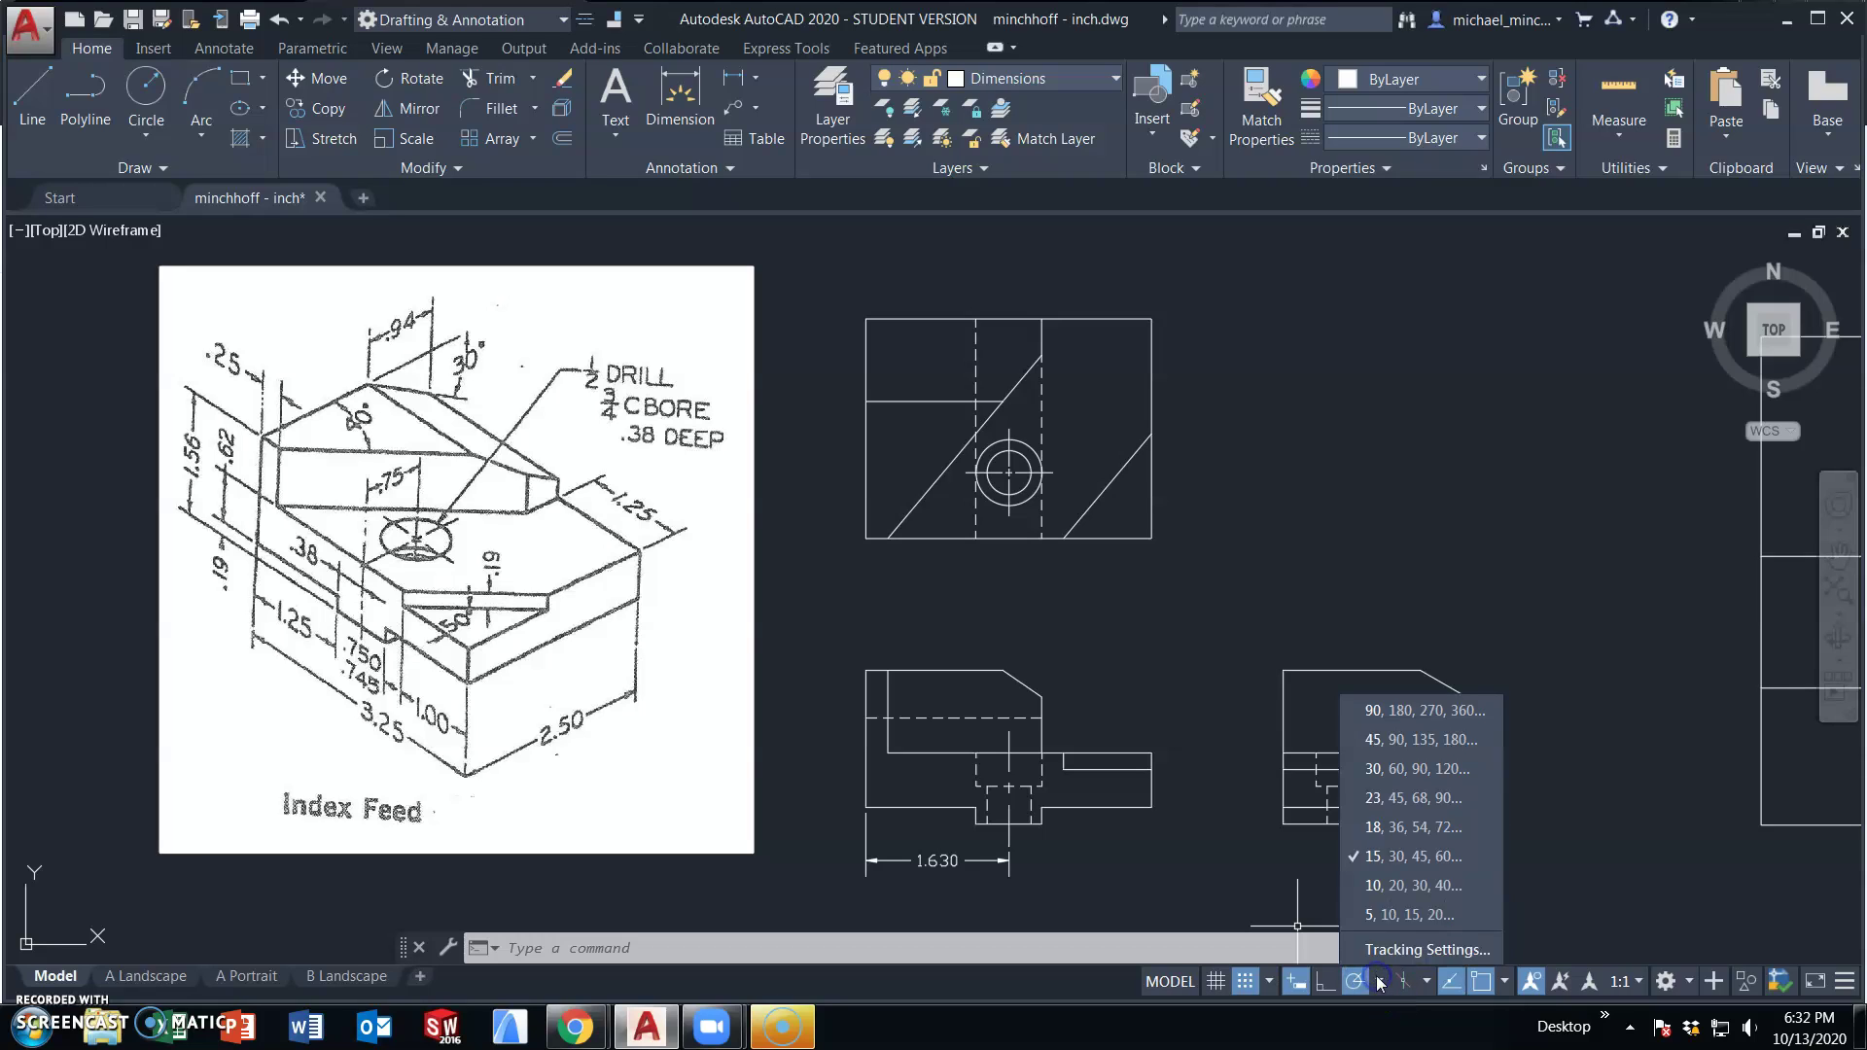
click(1393, 883)
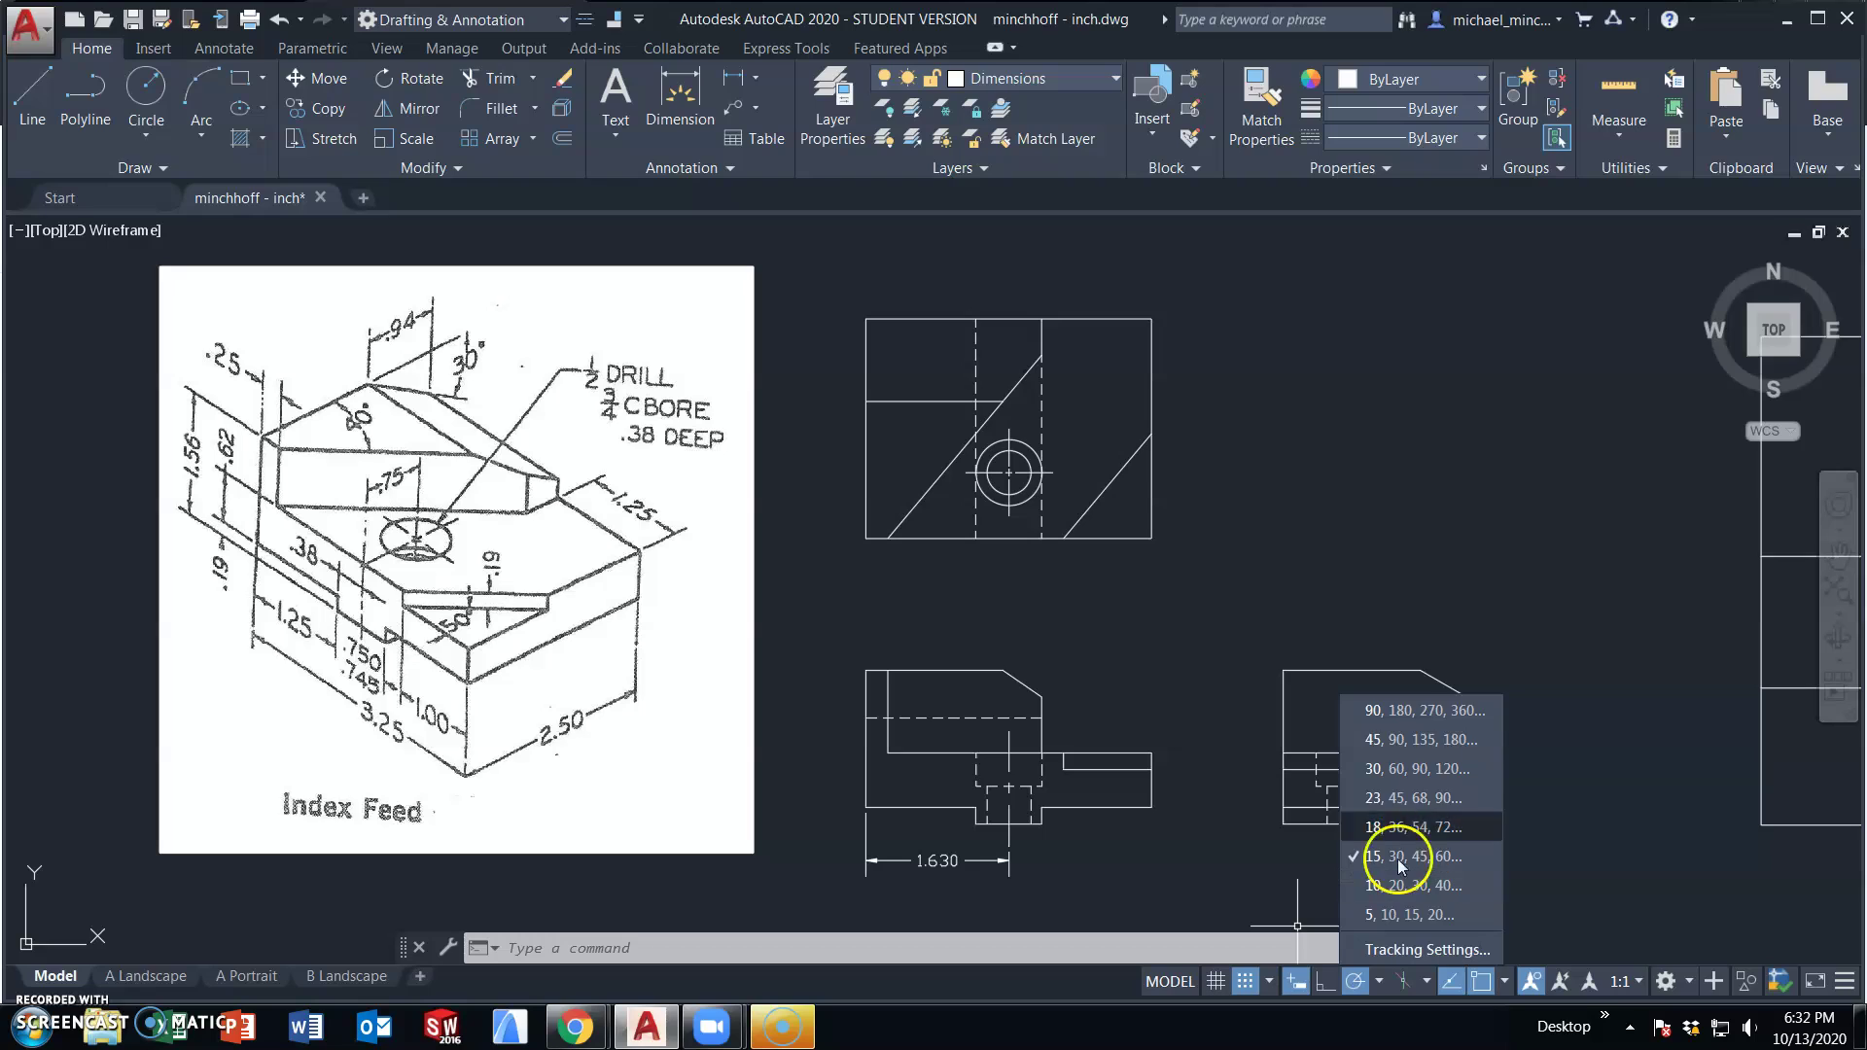
click(1438, 678)
click(1105, 490)
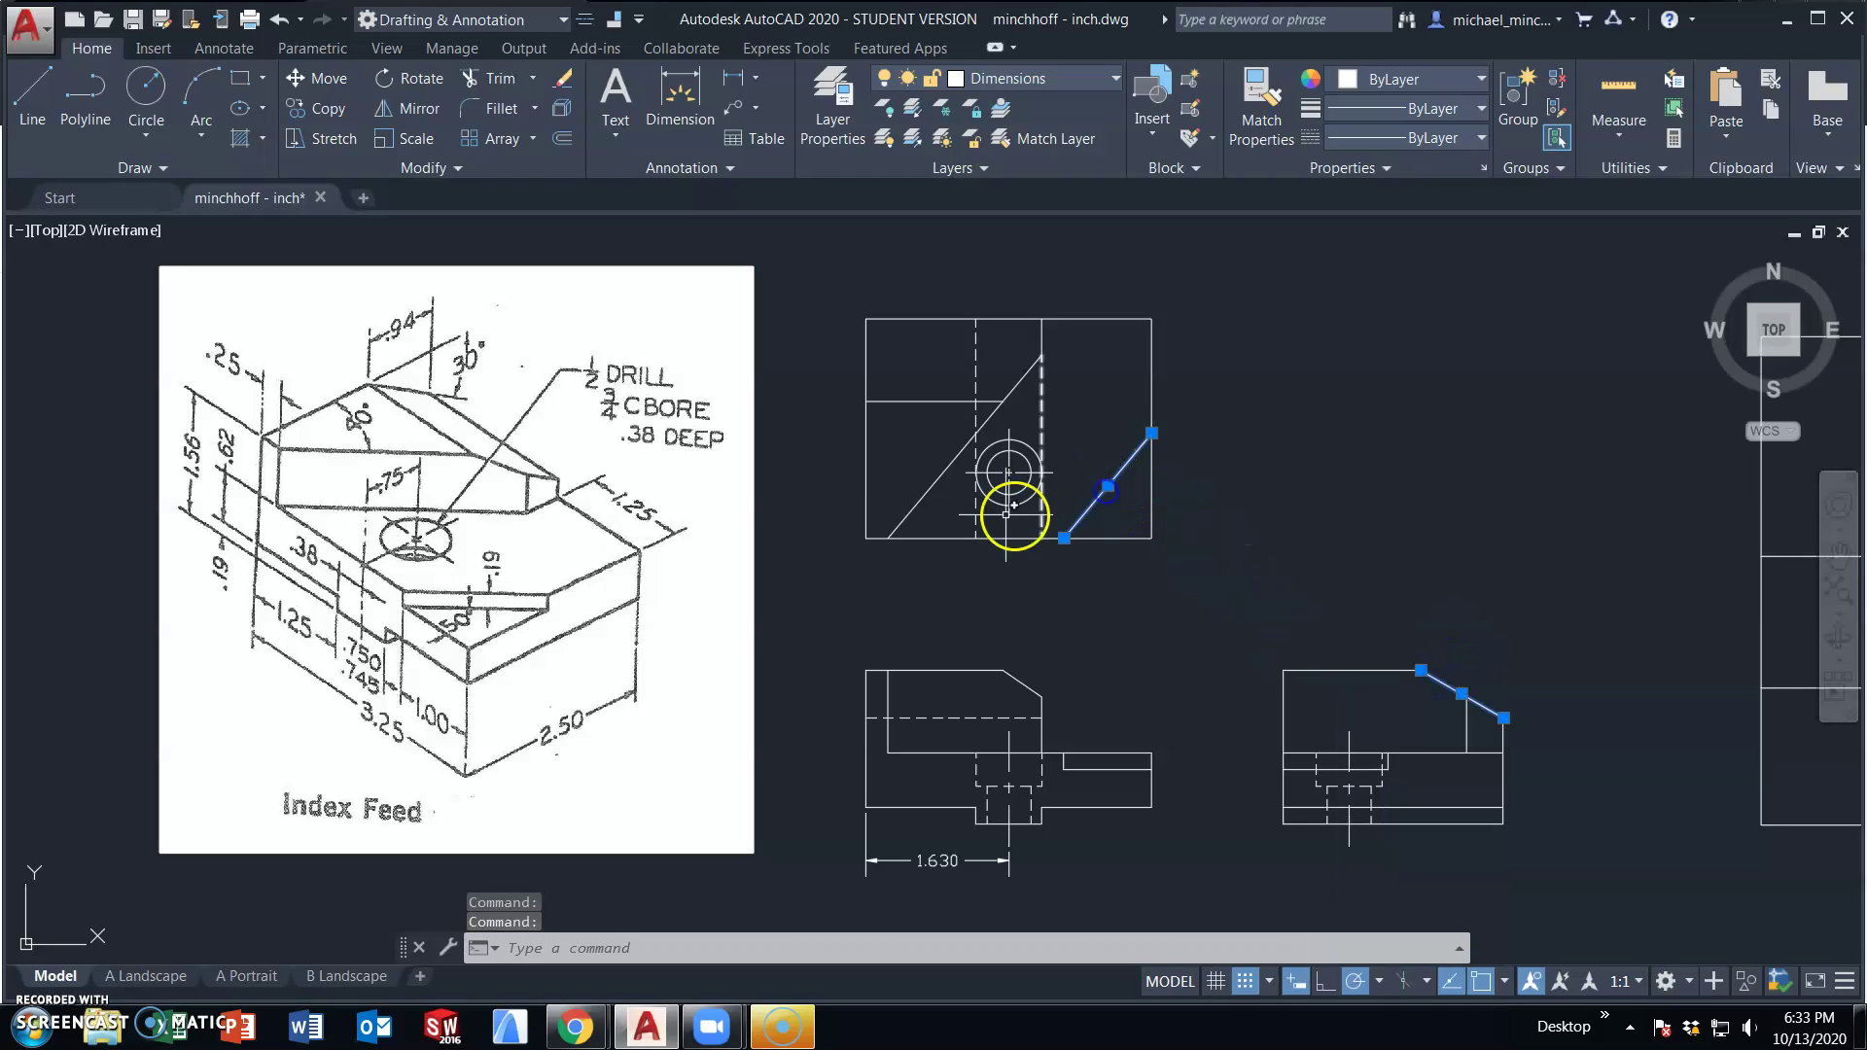
click(925, 492)
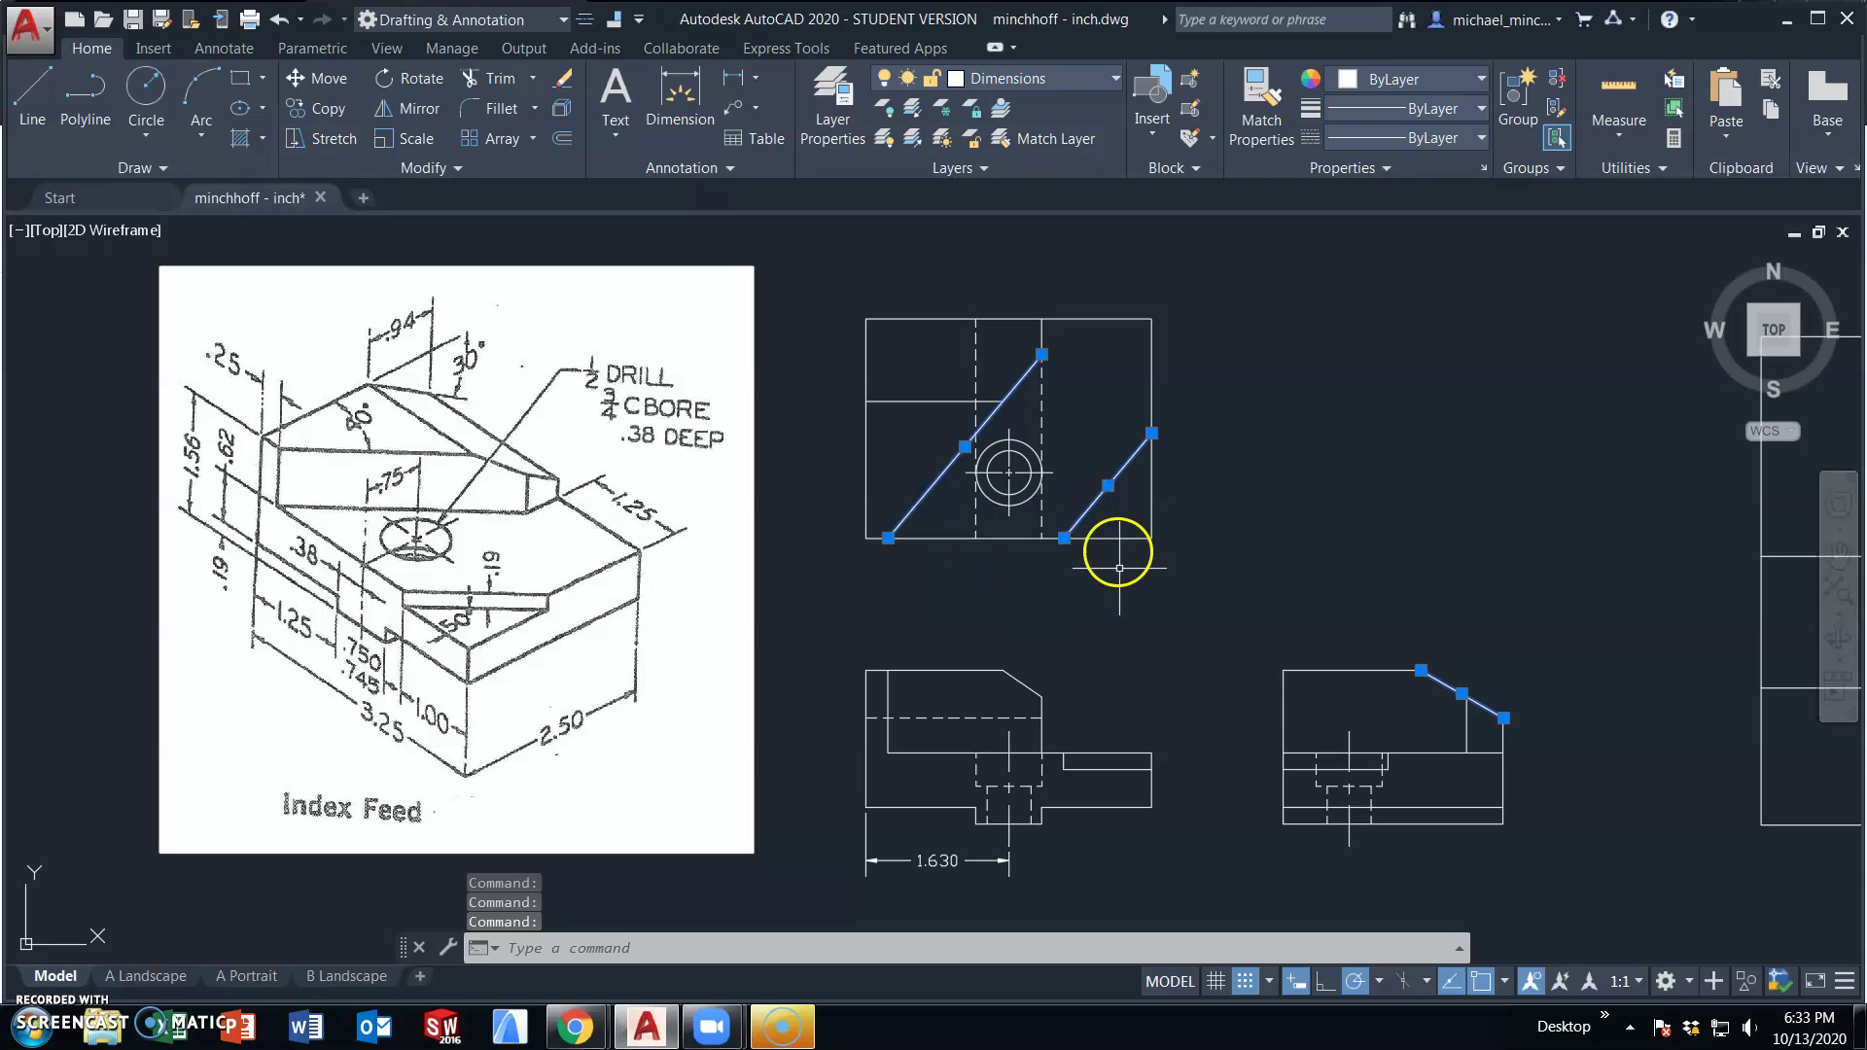
key(Escape)
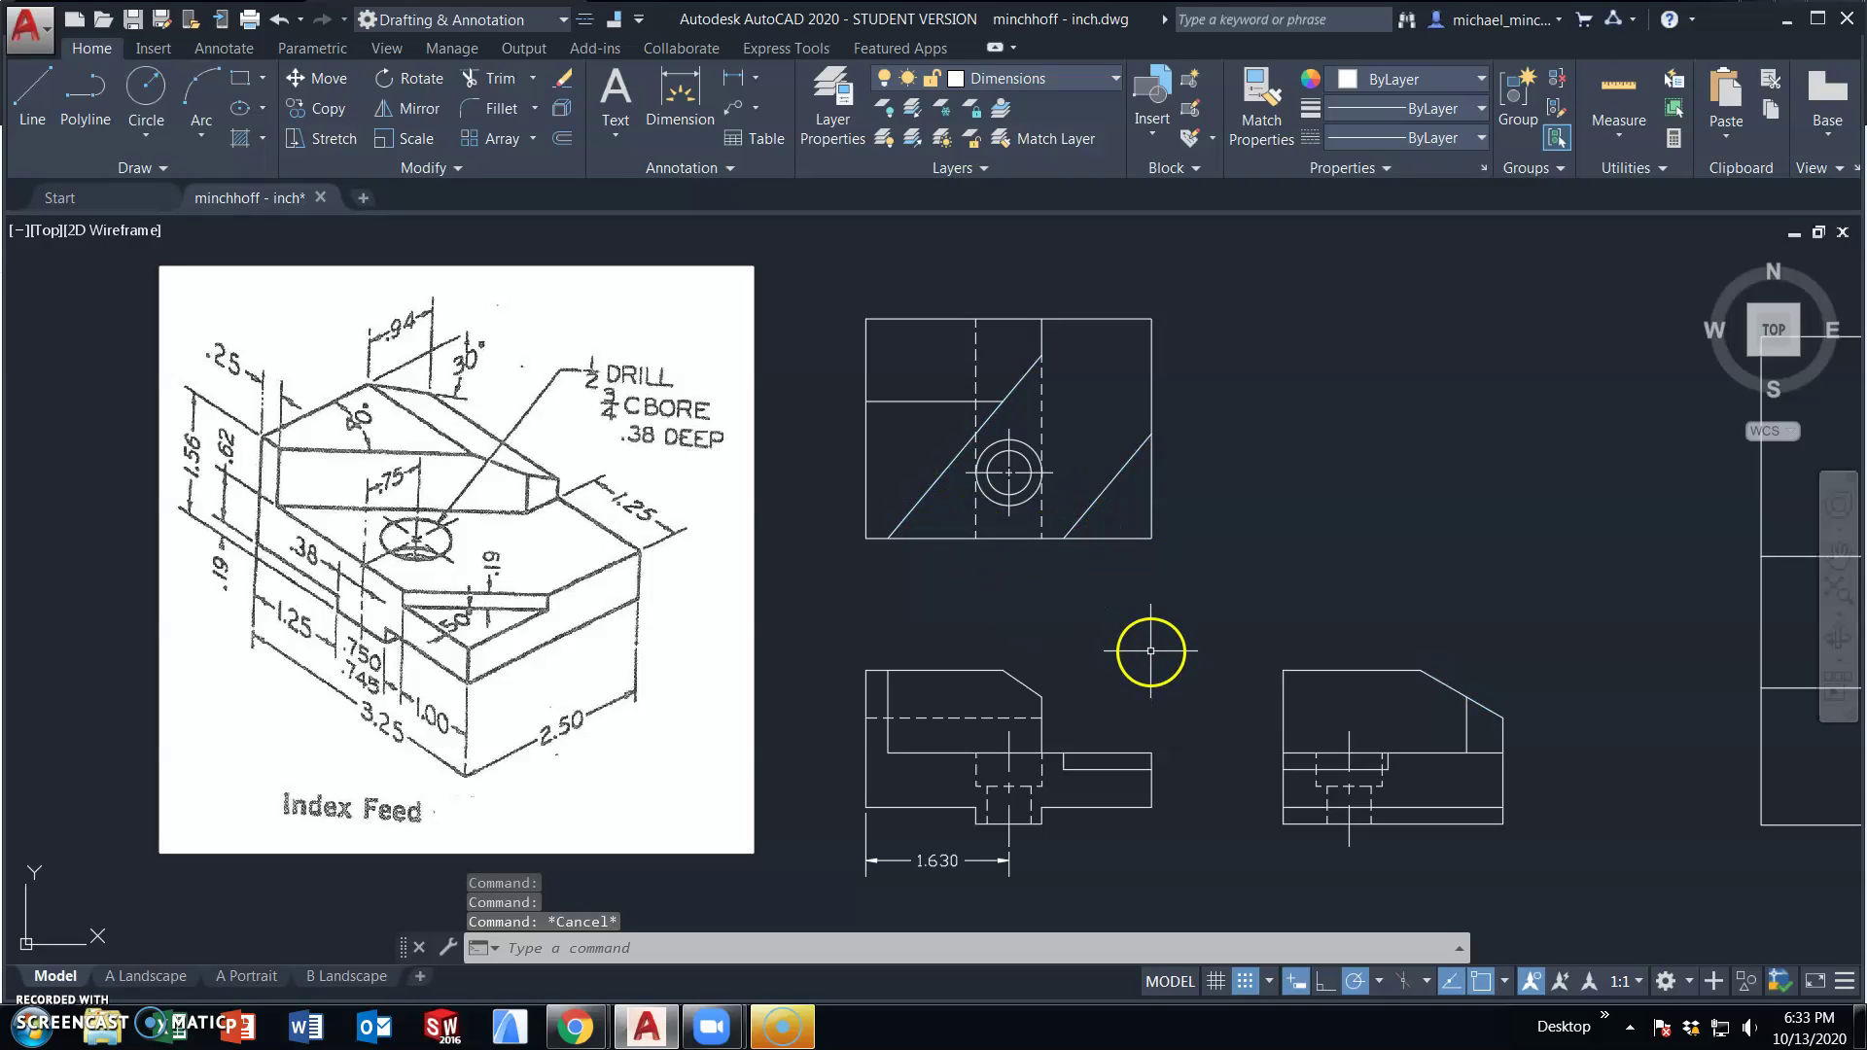
middle_drag(1396, 612, 762, 609)
middle_drag(1179, 609, 731, 607)
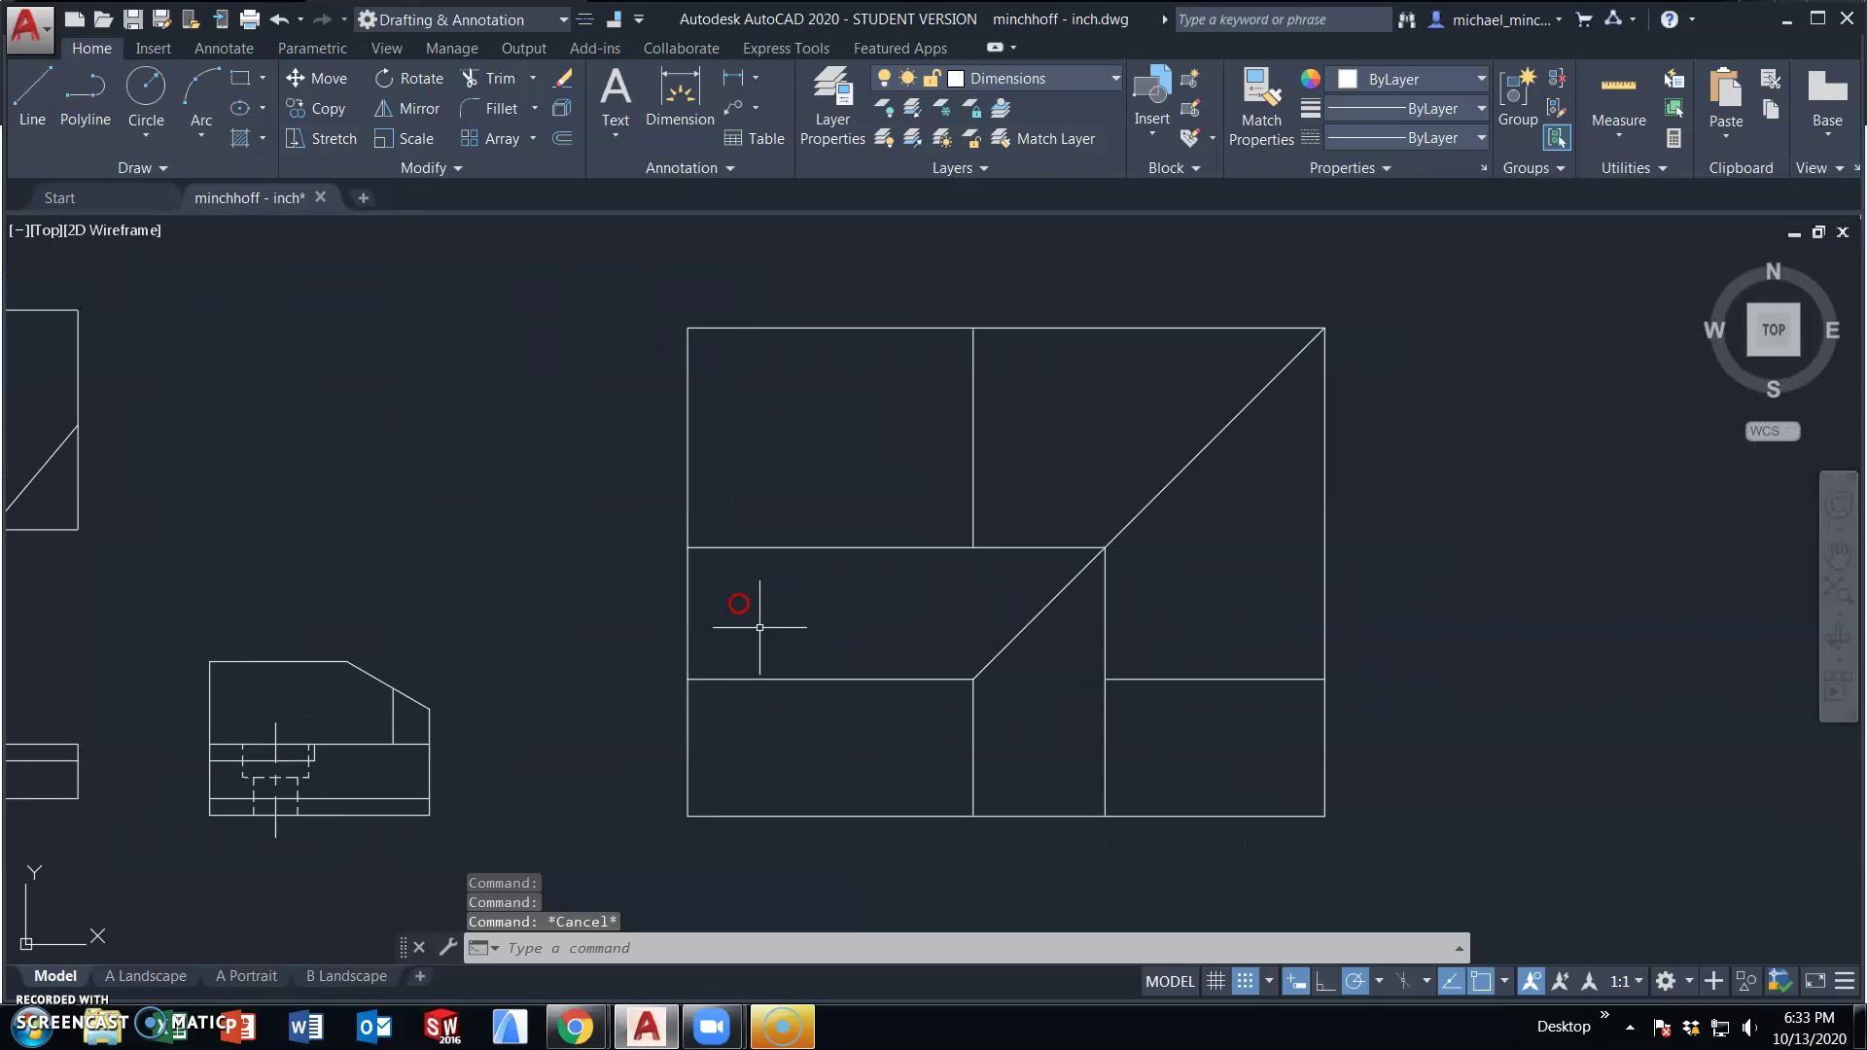
- Erase the left, middle and right vertical lines and the top and middle horizontal segments
click(687, 604)
key(Delete)
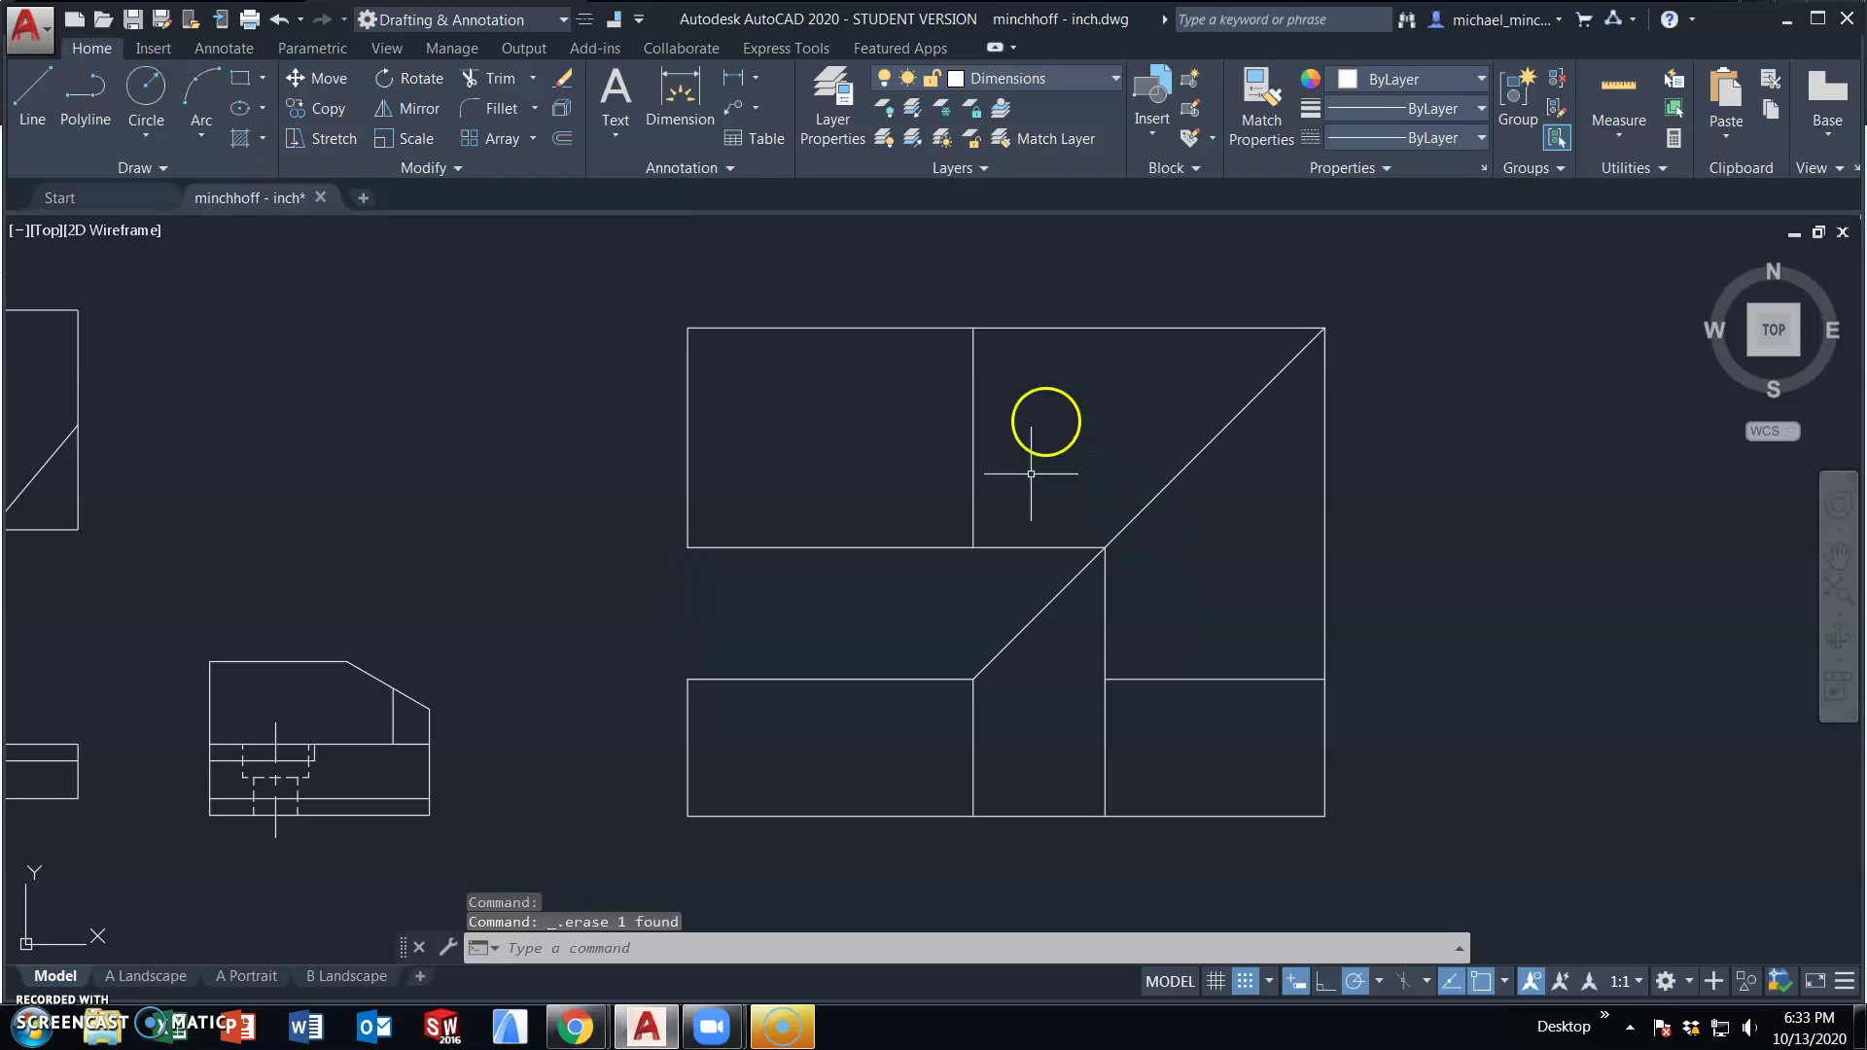
click(1118, 627)
click(1098, 617)
key(Delete)
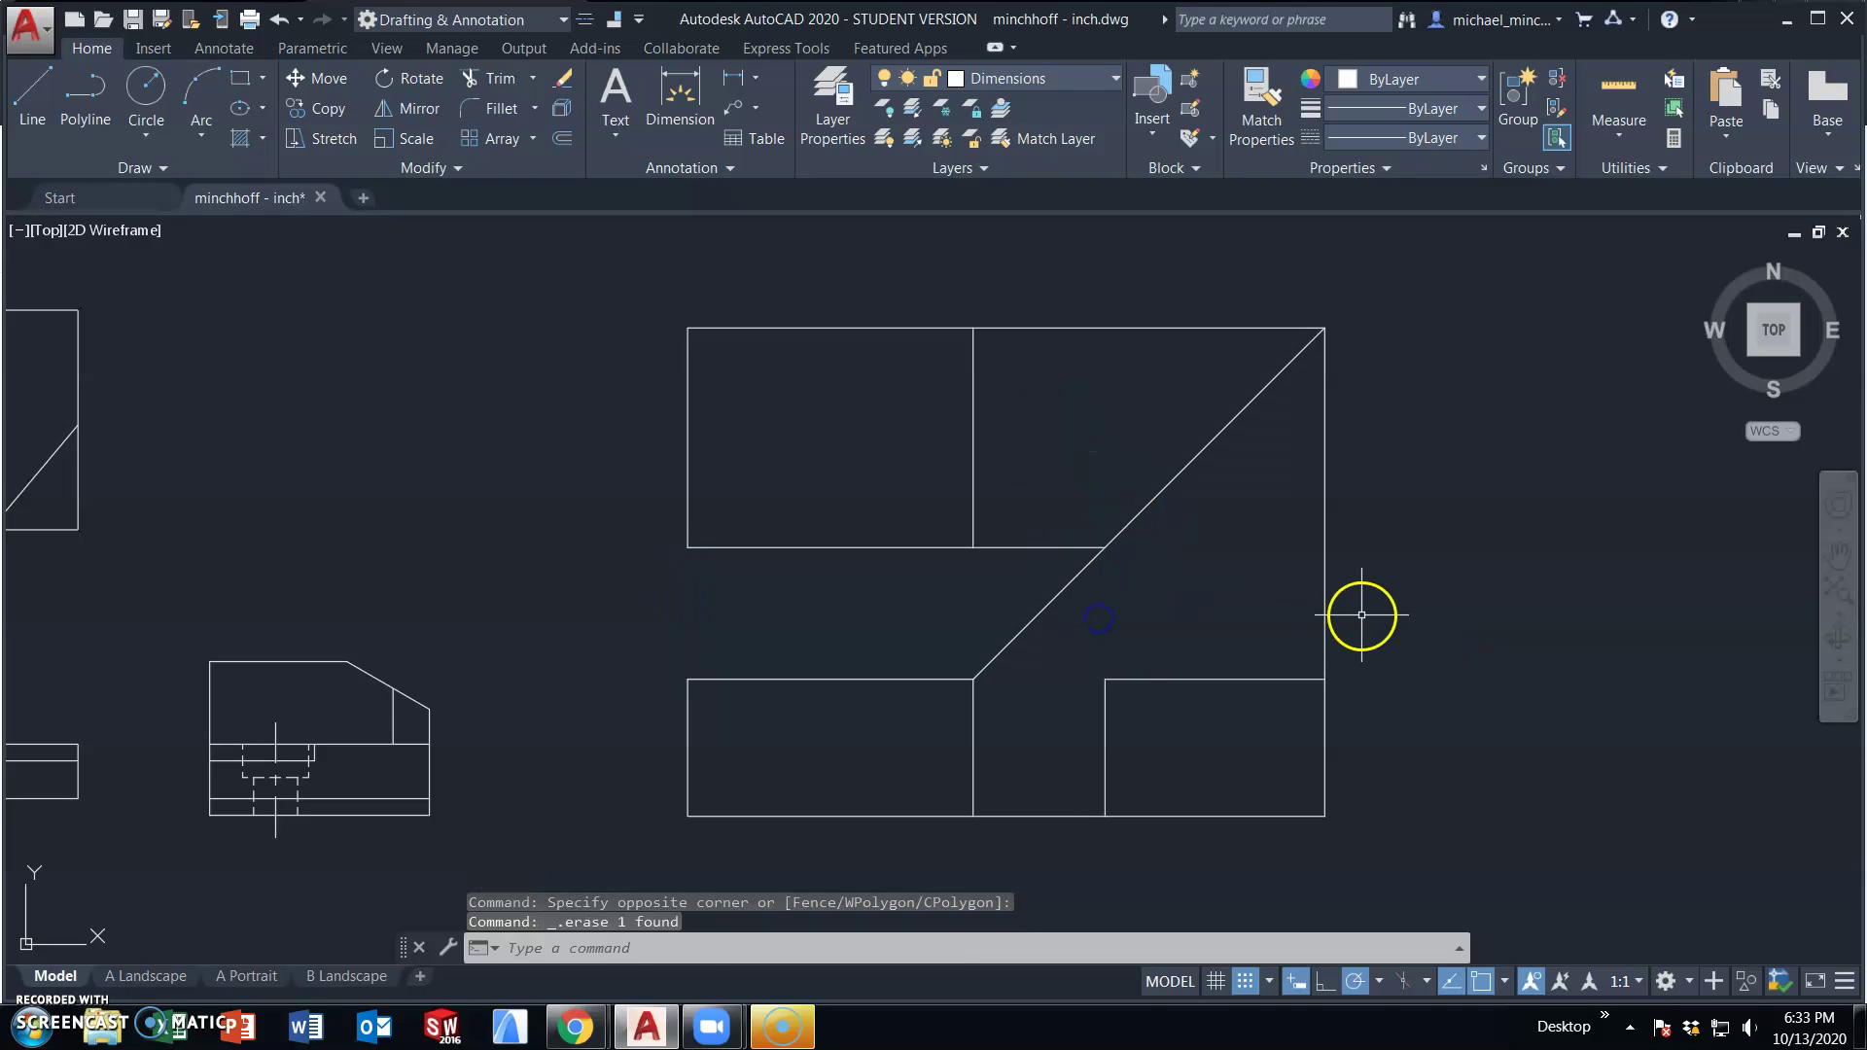
click(1361, 614)
click(1313, 583)
key(Delete)
click(1084, 544)
click(1028, 314)
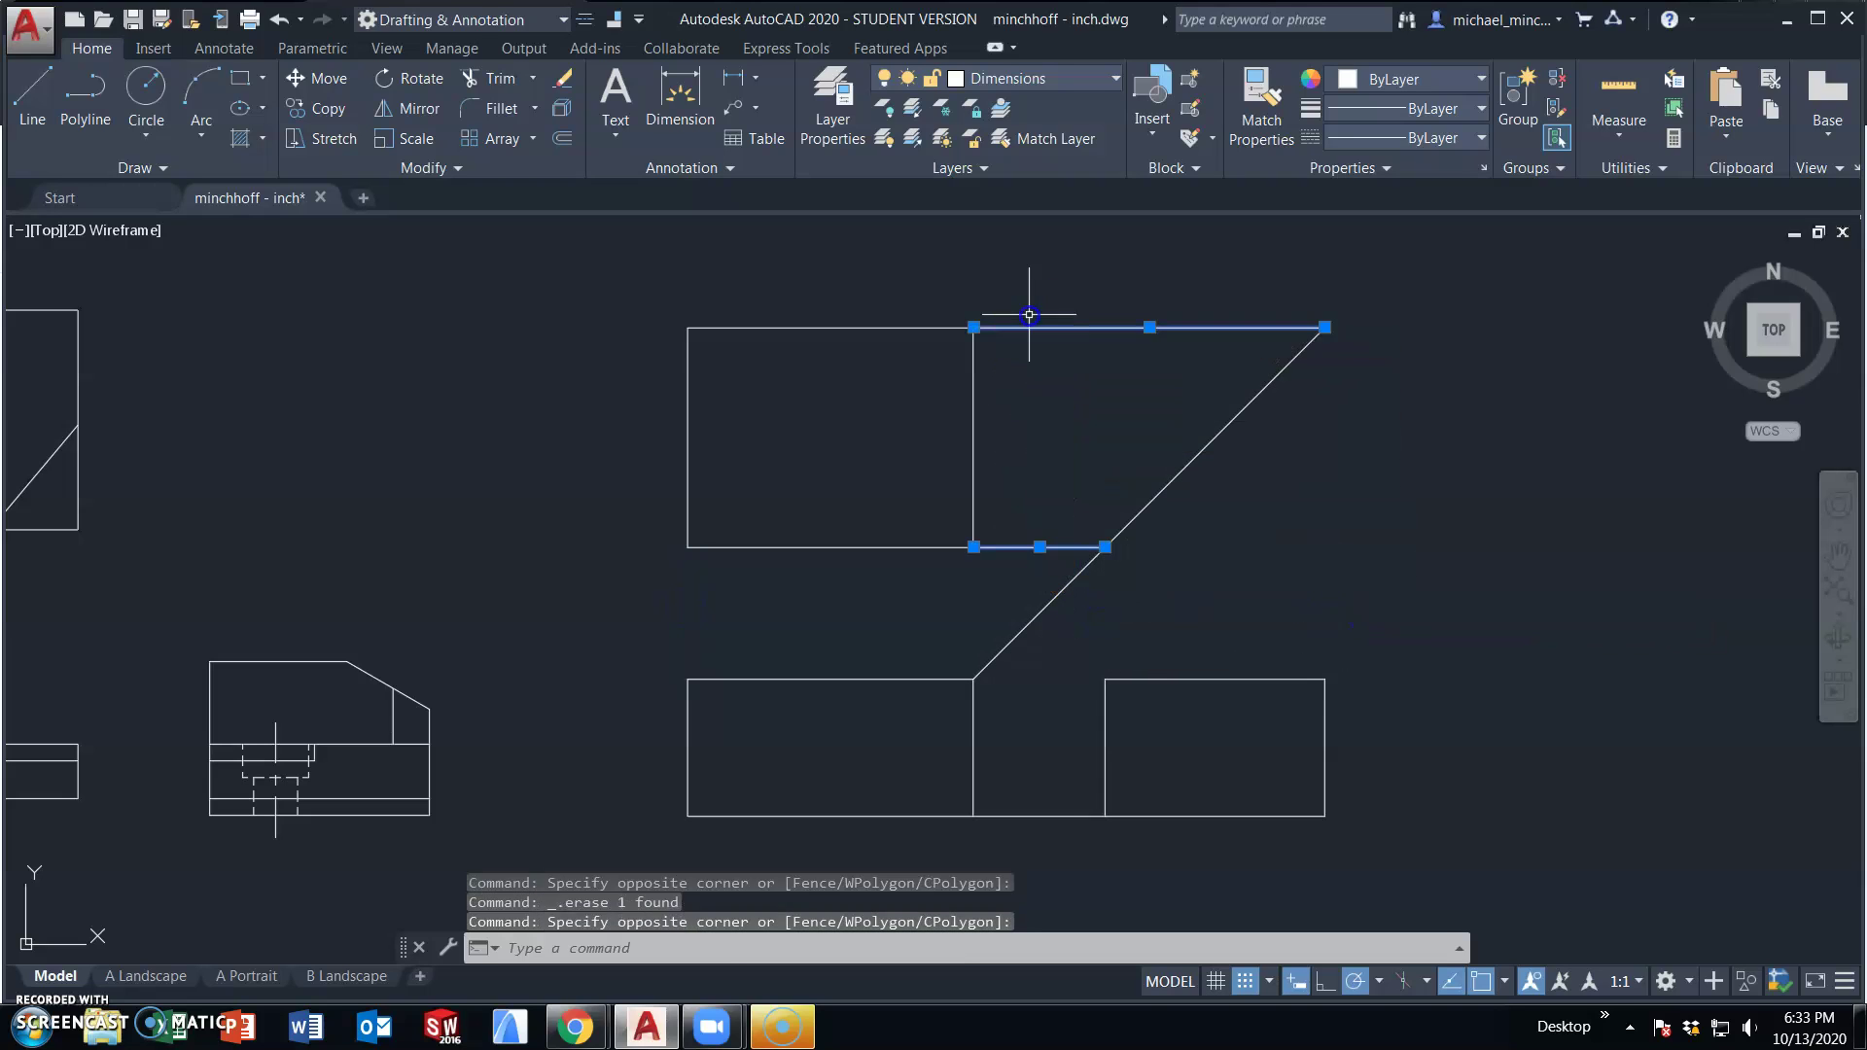
key(Delete)
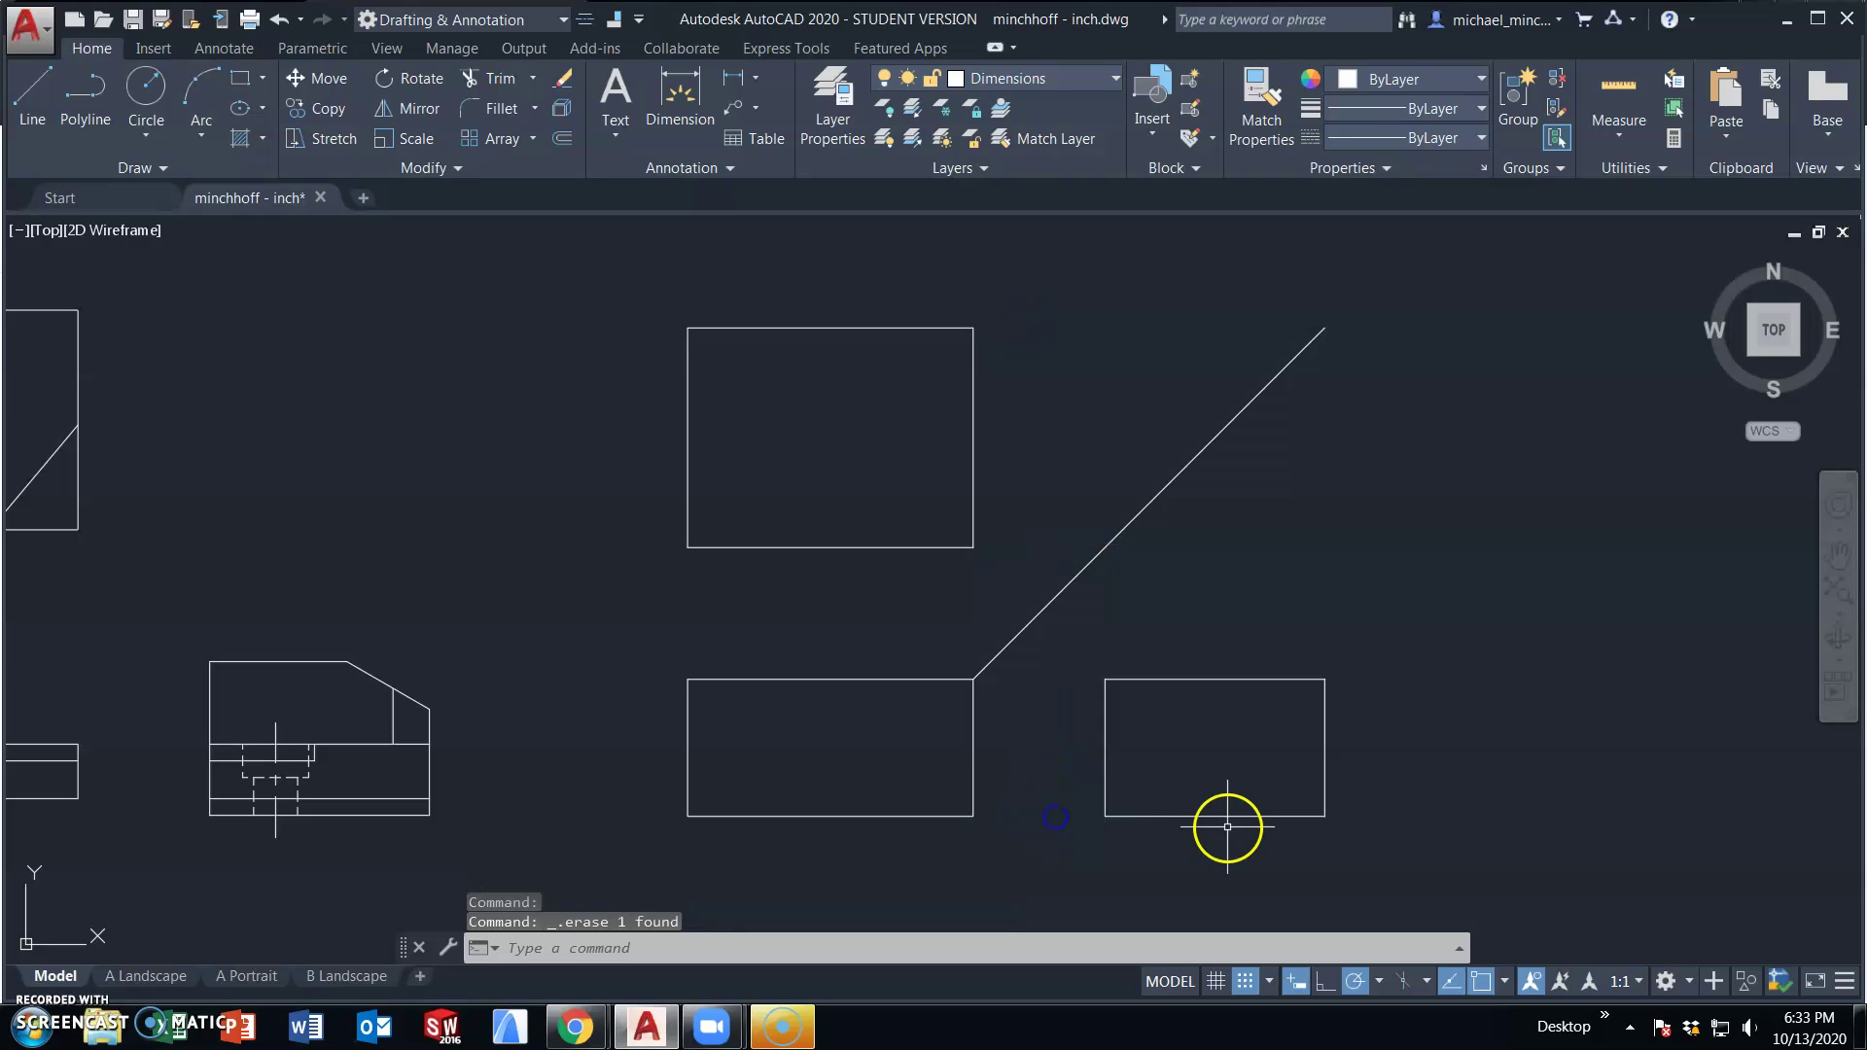
- Start a 0.19 line from the rectangle's lower-left corner, then cancel it
click(29, 89)
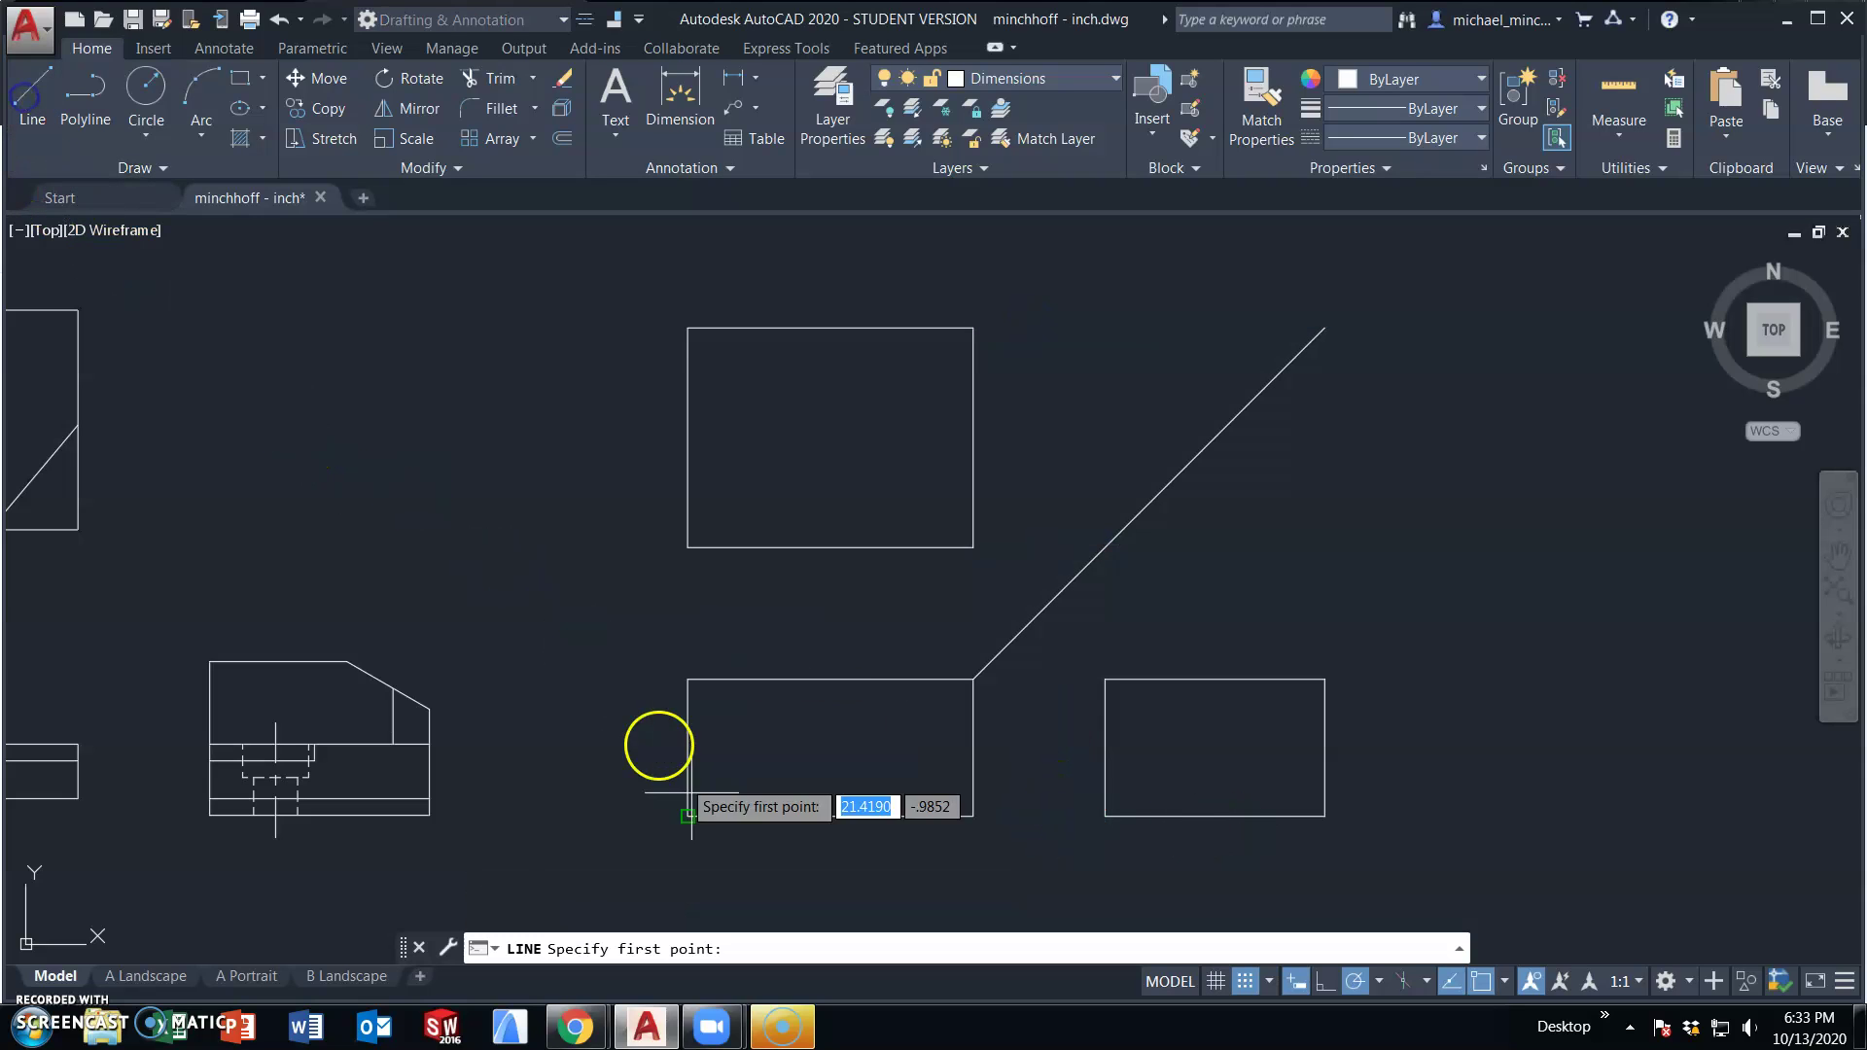
scroll(658, 746, up, 4)
click(623, 800)
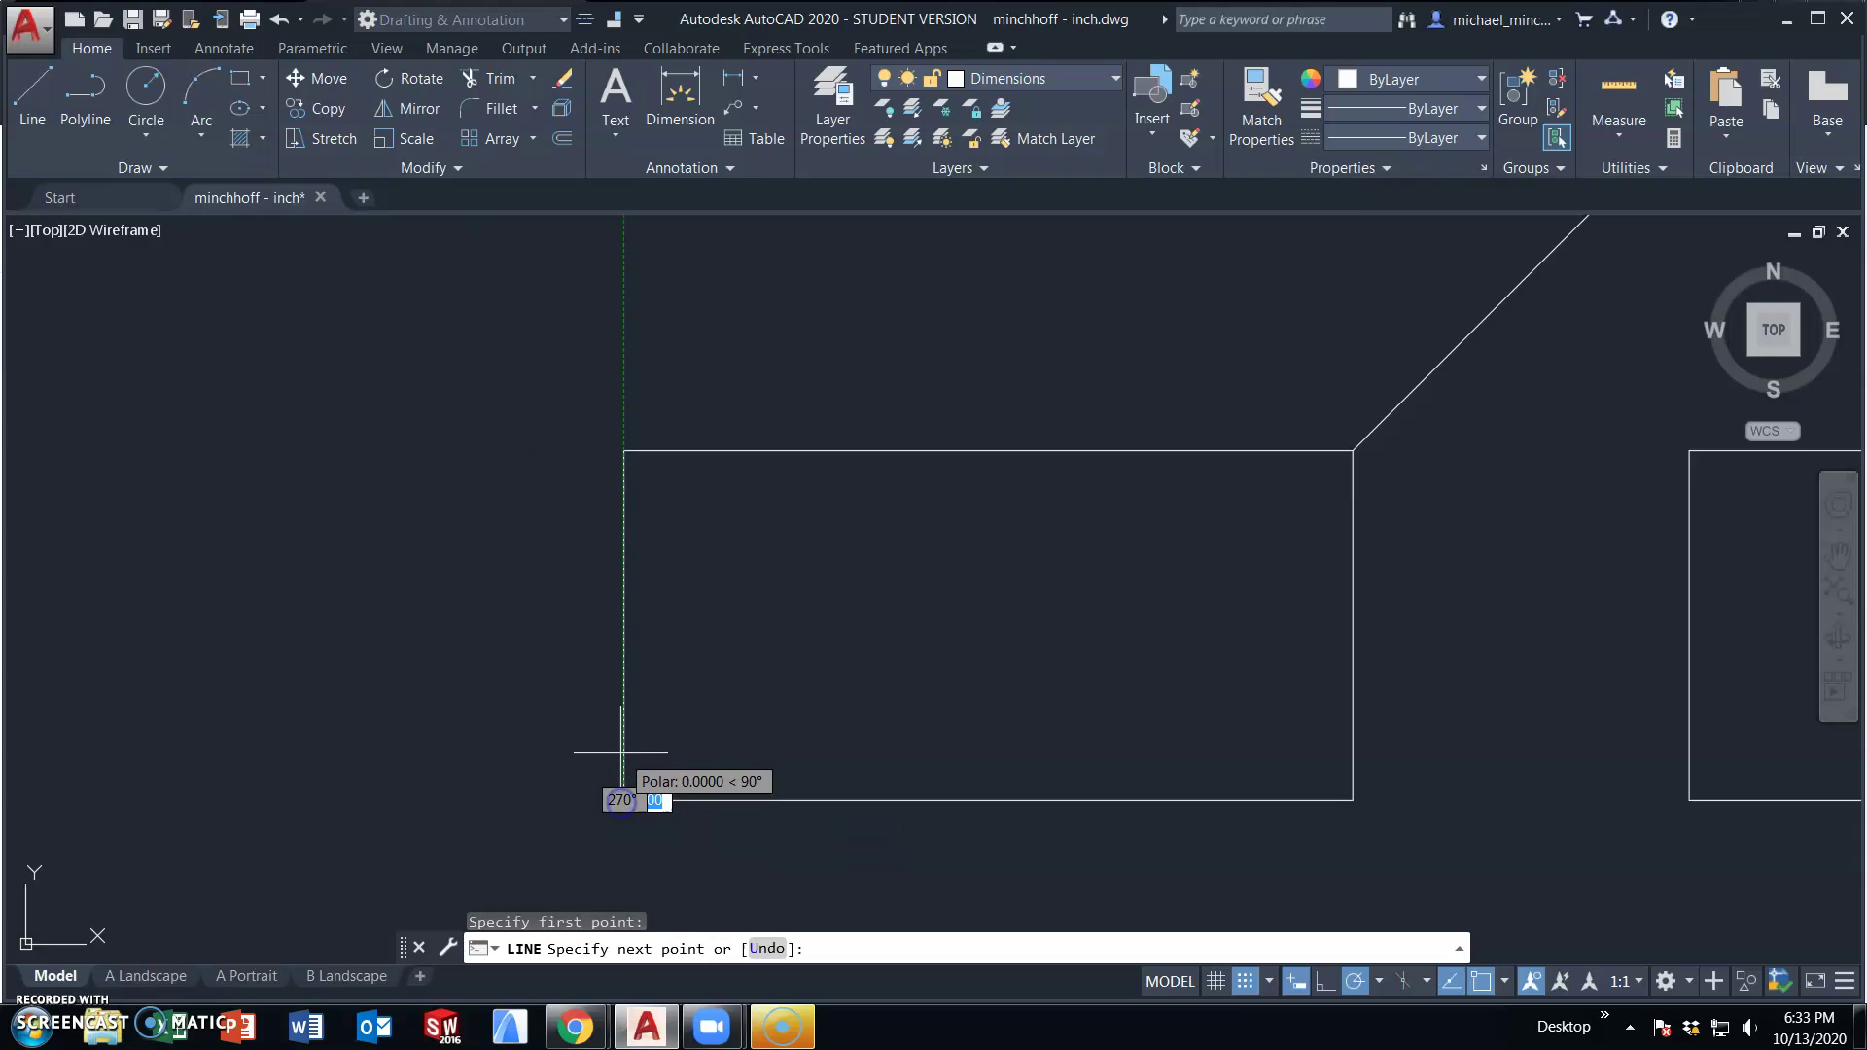
text(.19)
key(Return)
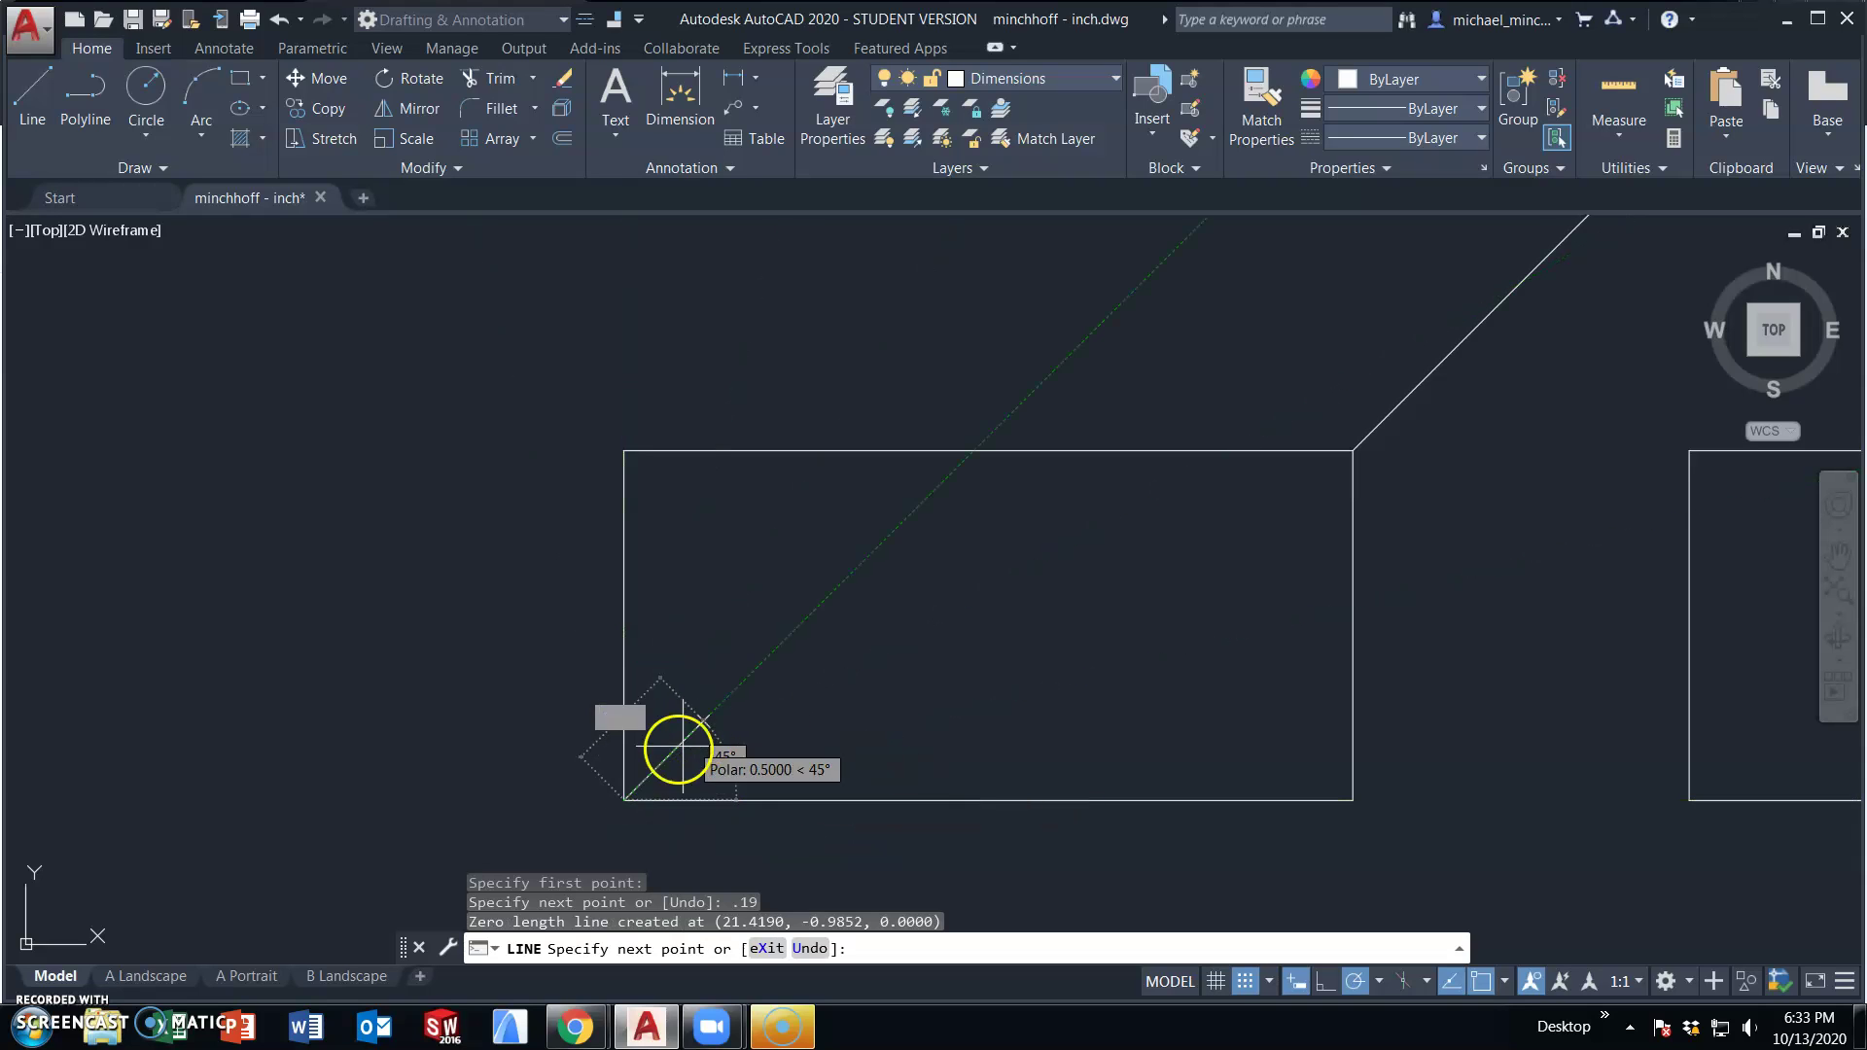
key(Escape)
- Shorten the rectangle's left edge by 0.19 from the bottom using its endpoint grip
click(624, 762)
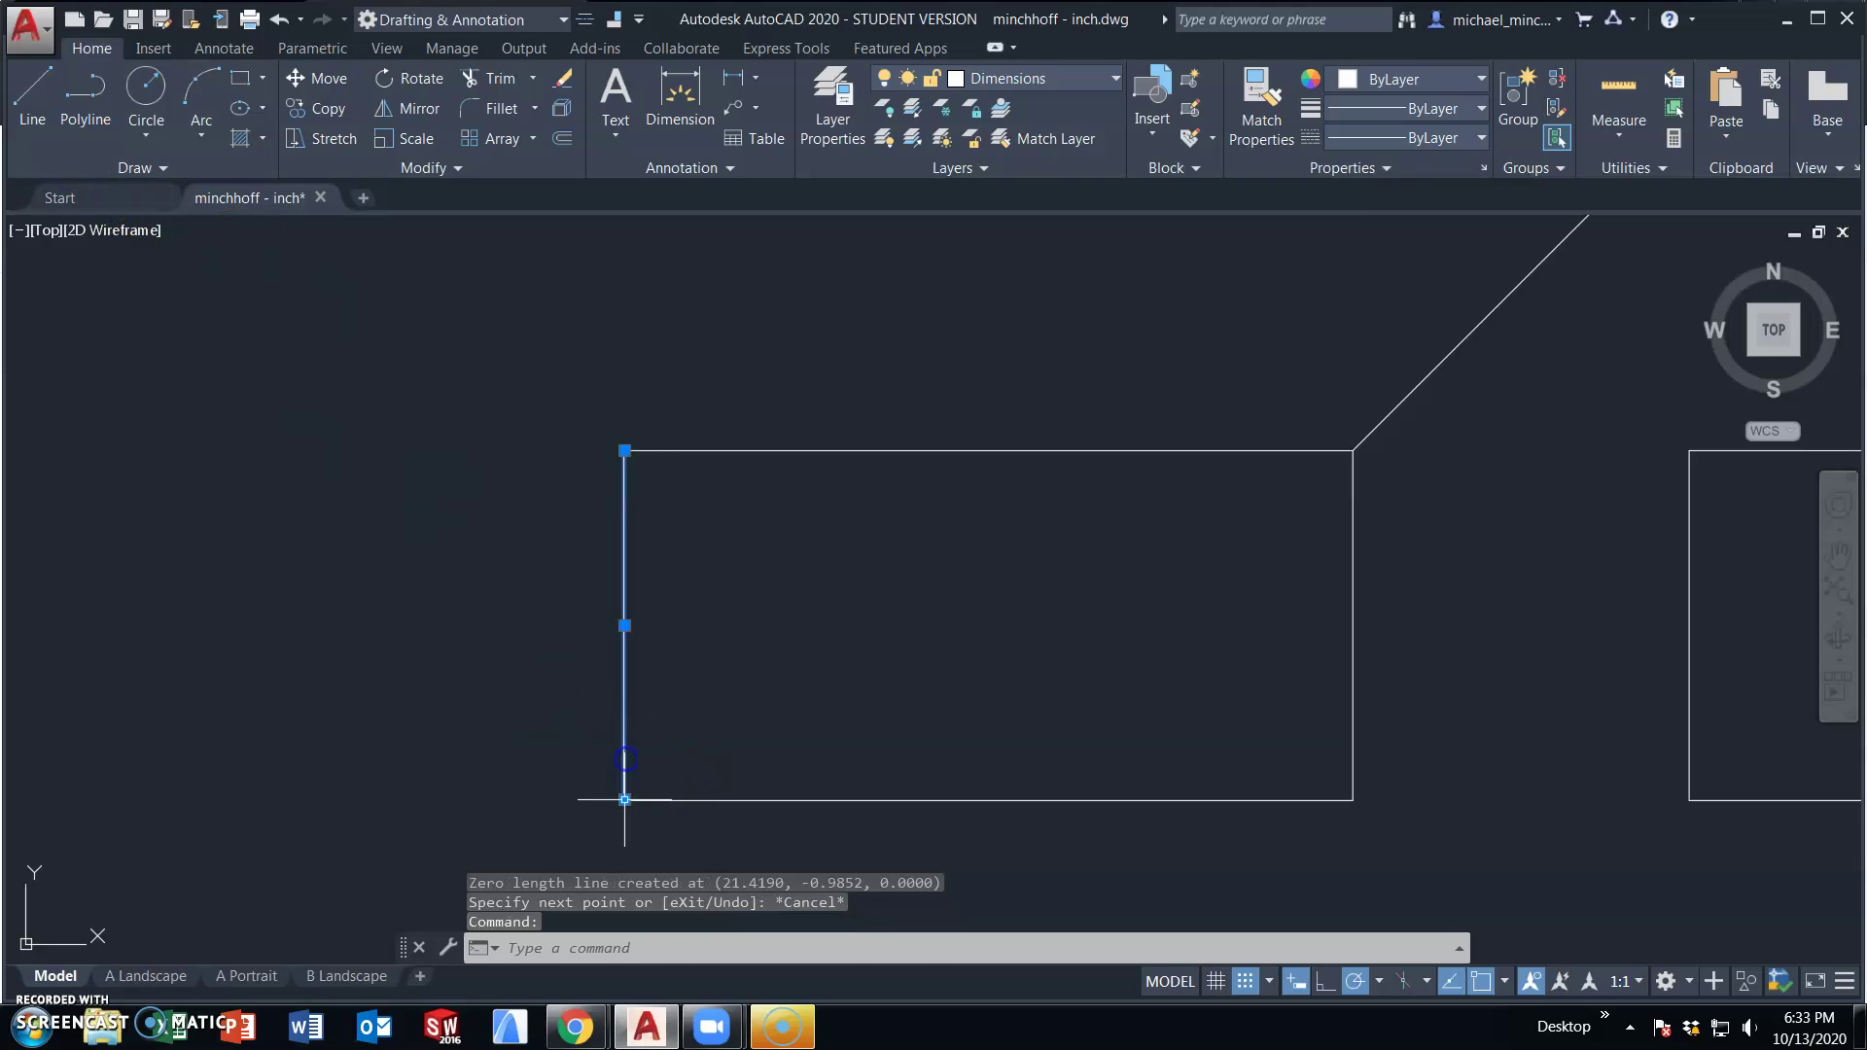
click(623, 800)
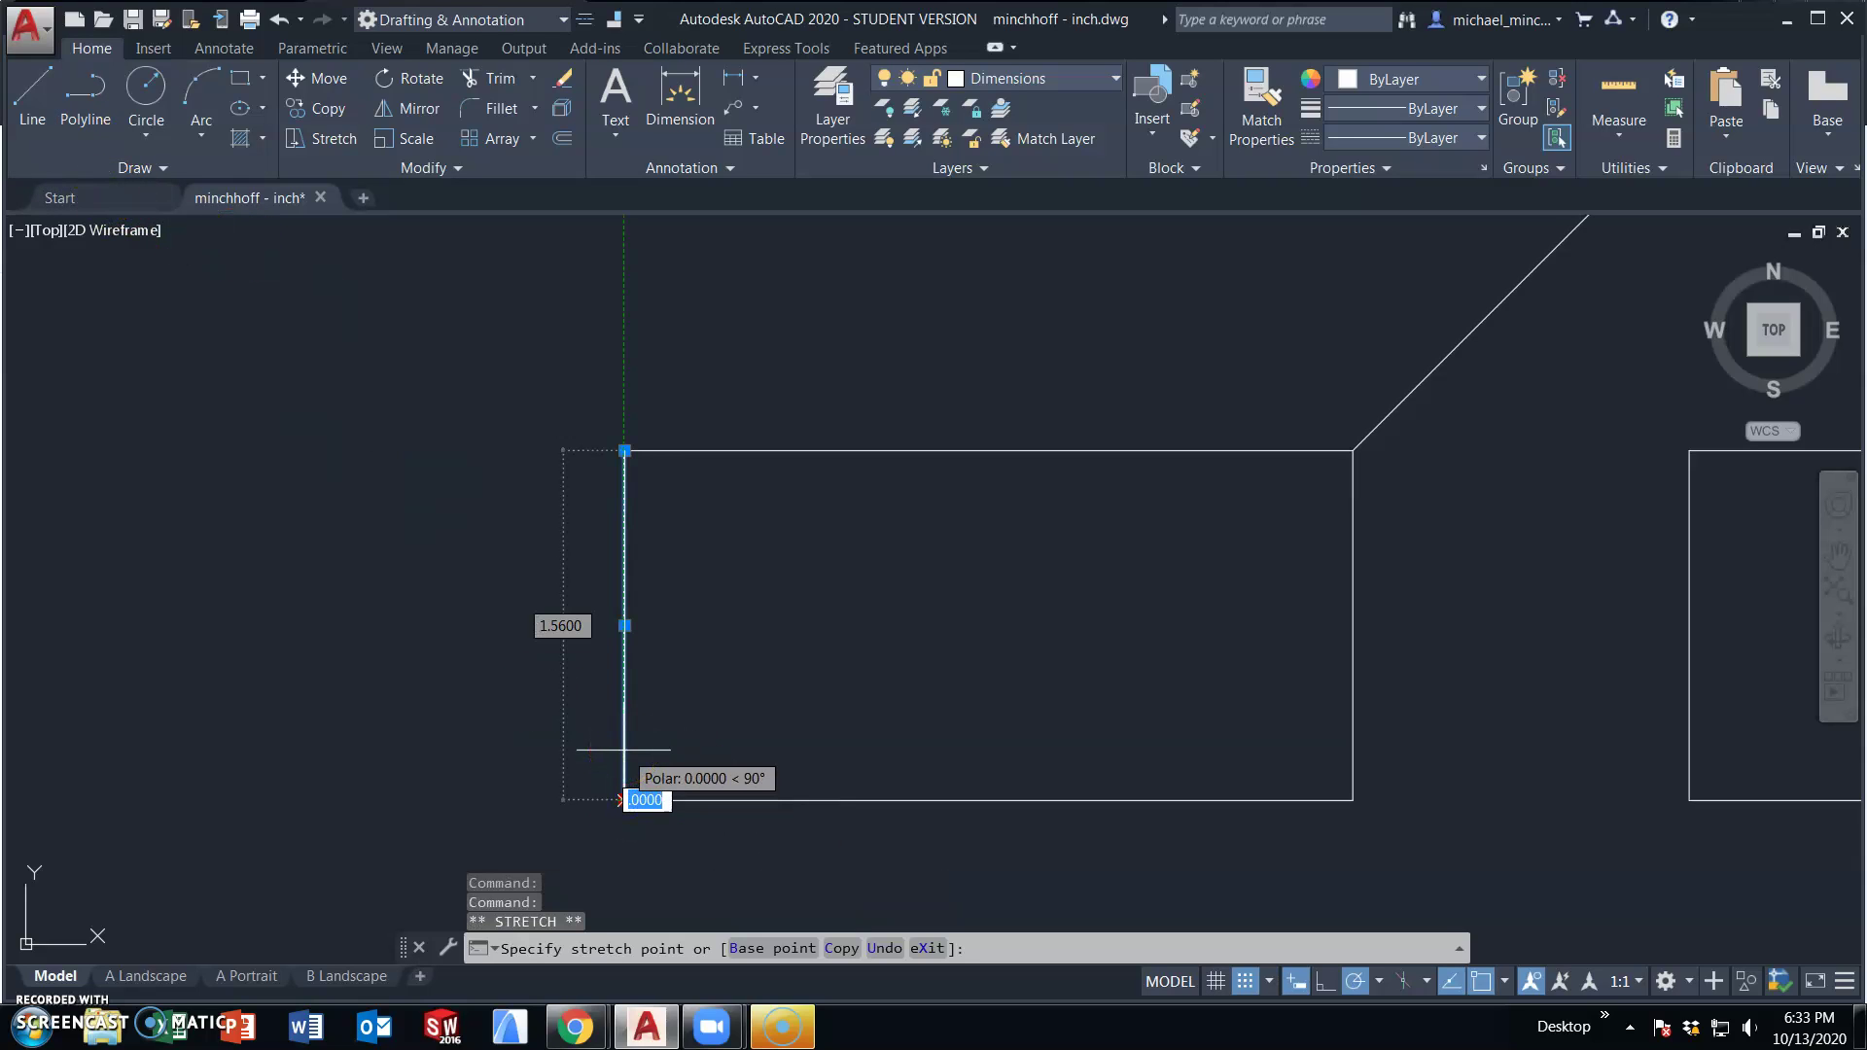
text(.19)
key(Return)
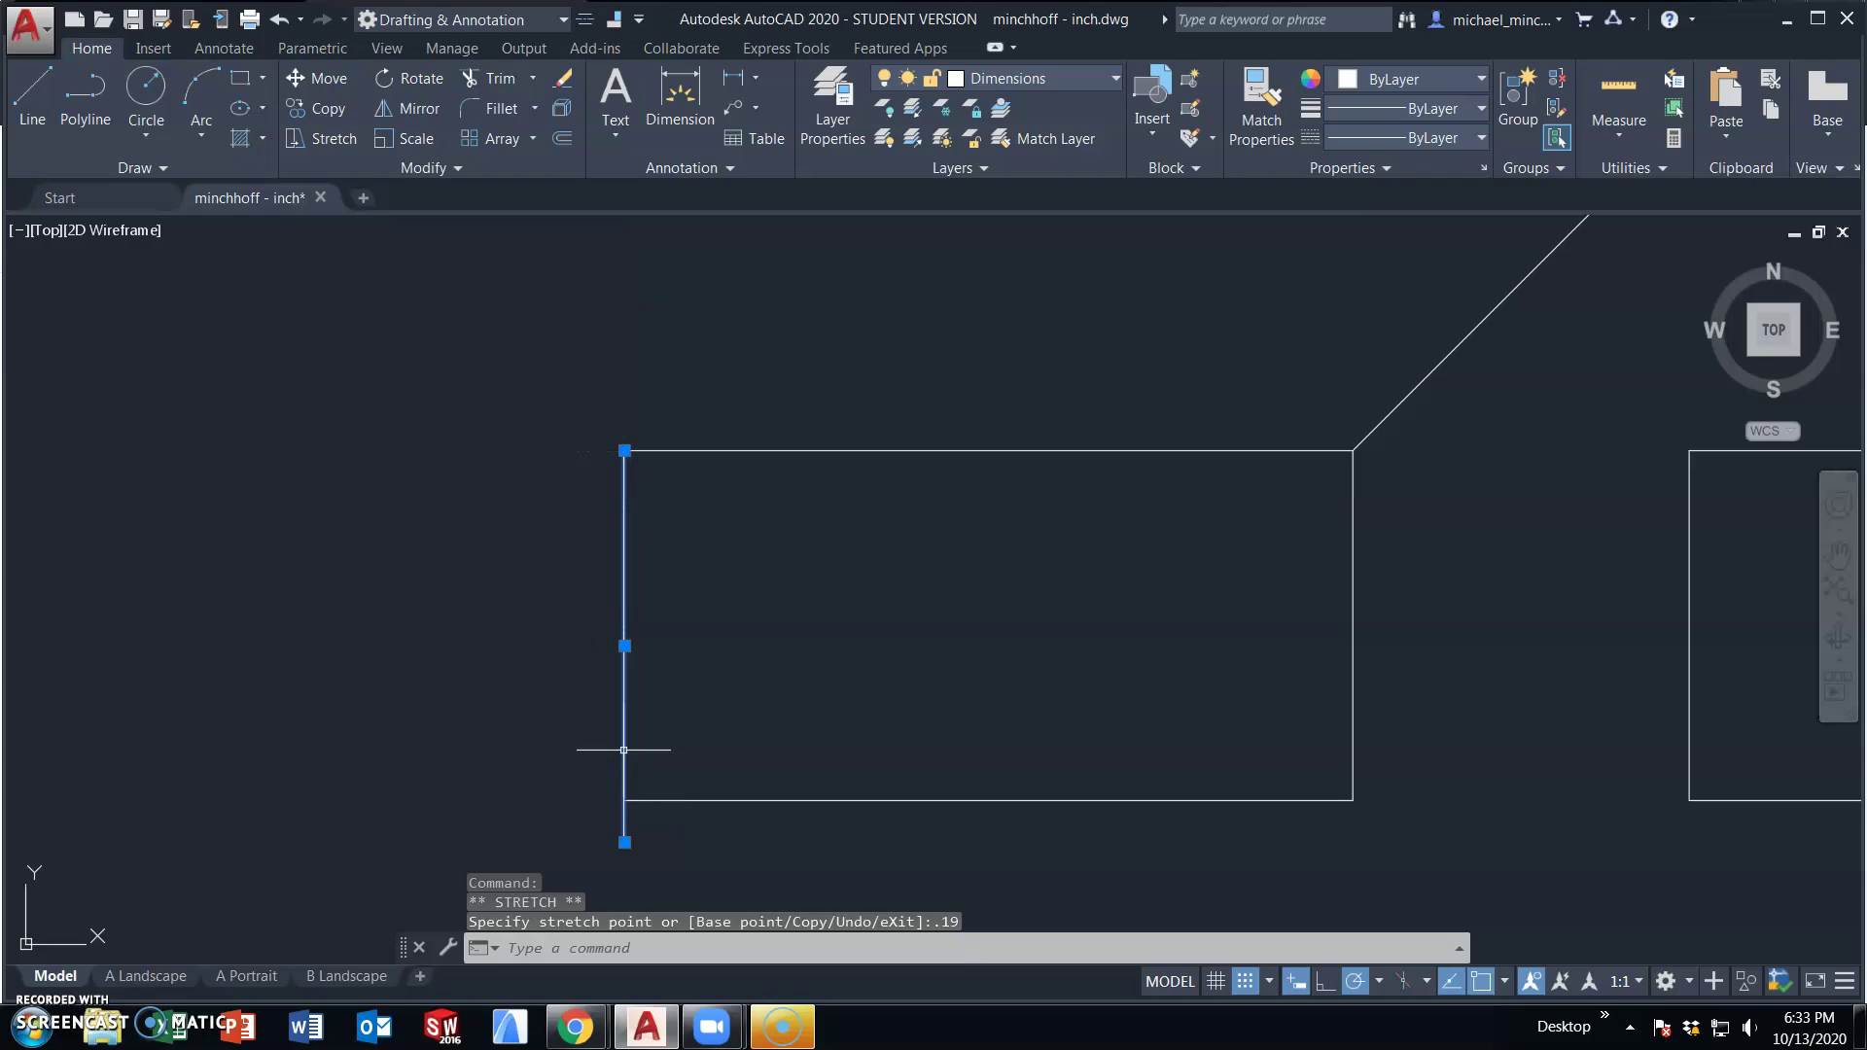
click(664, 812)
key(ctrl+z)
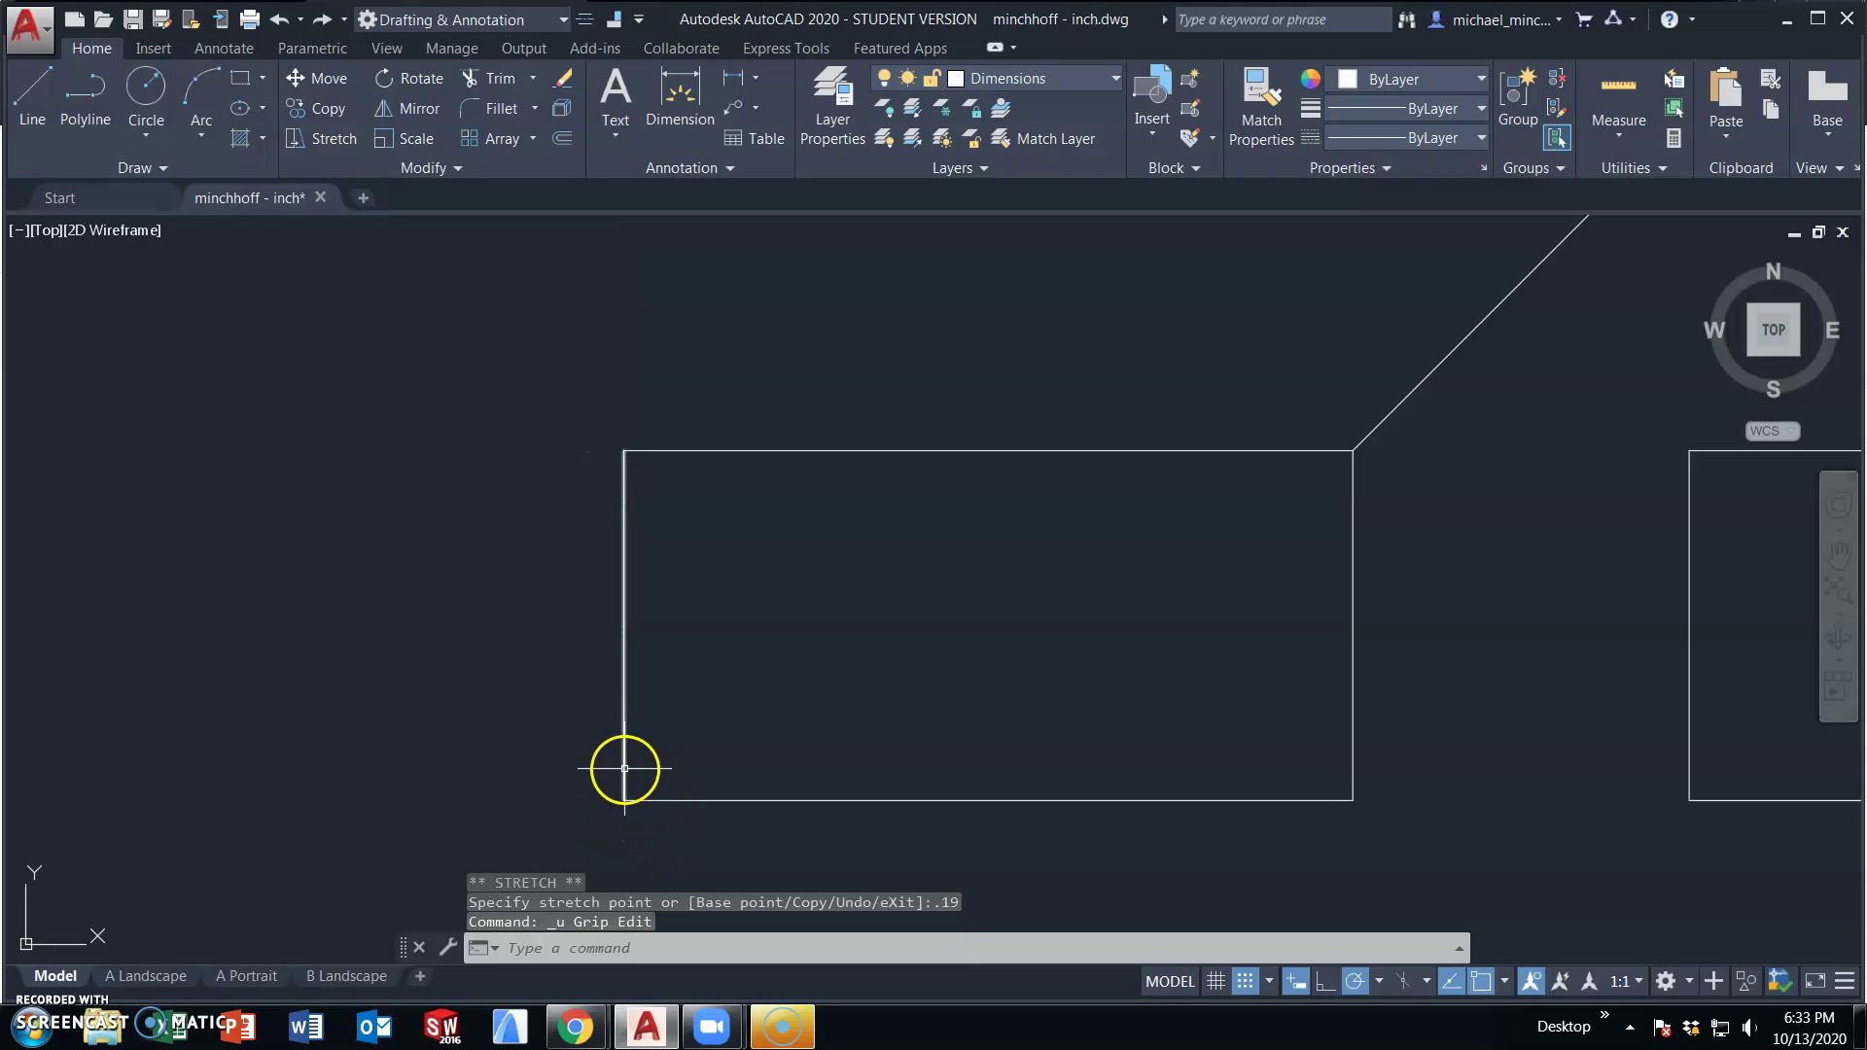
click(626, 772)
click(624, 800)
key(Escape)
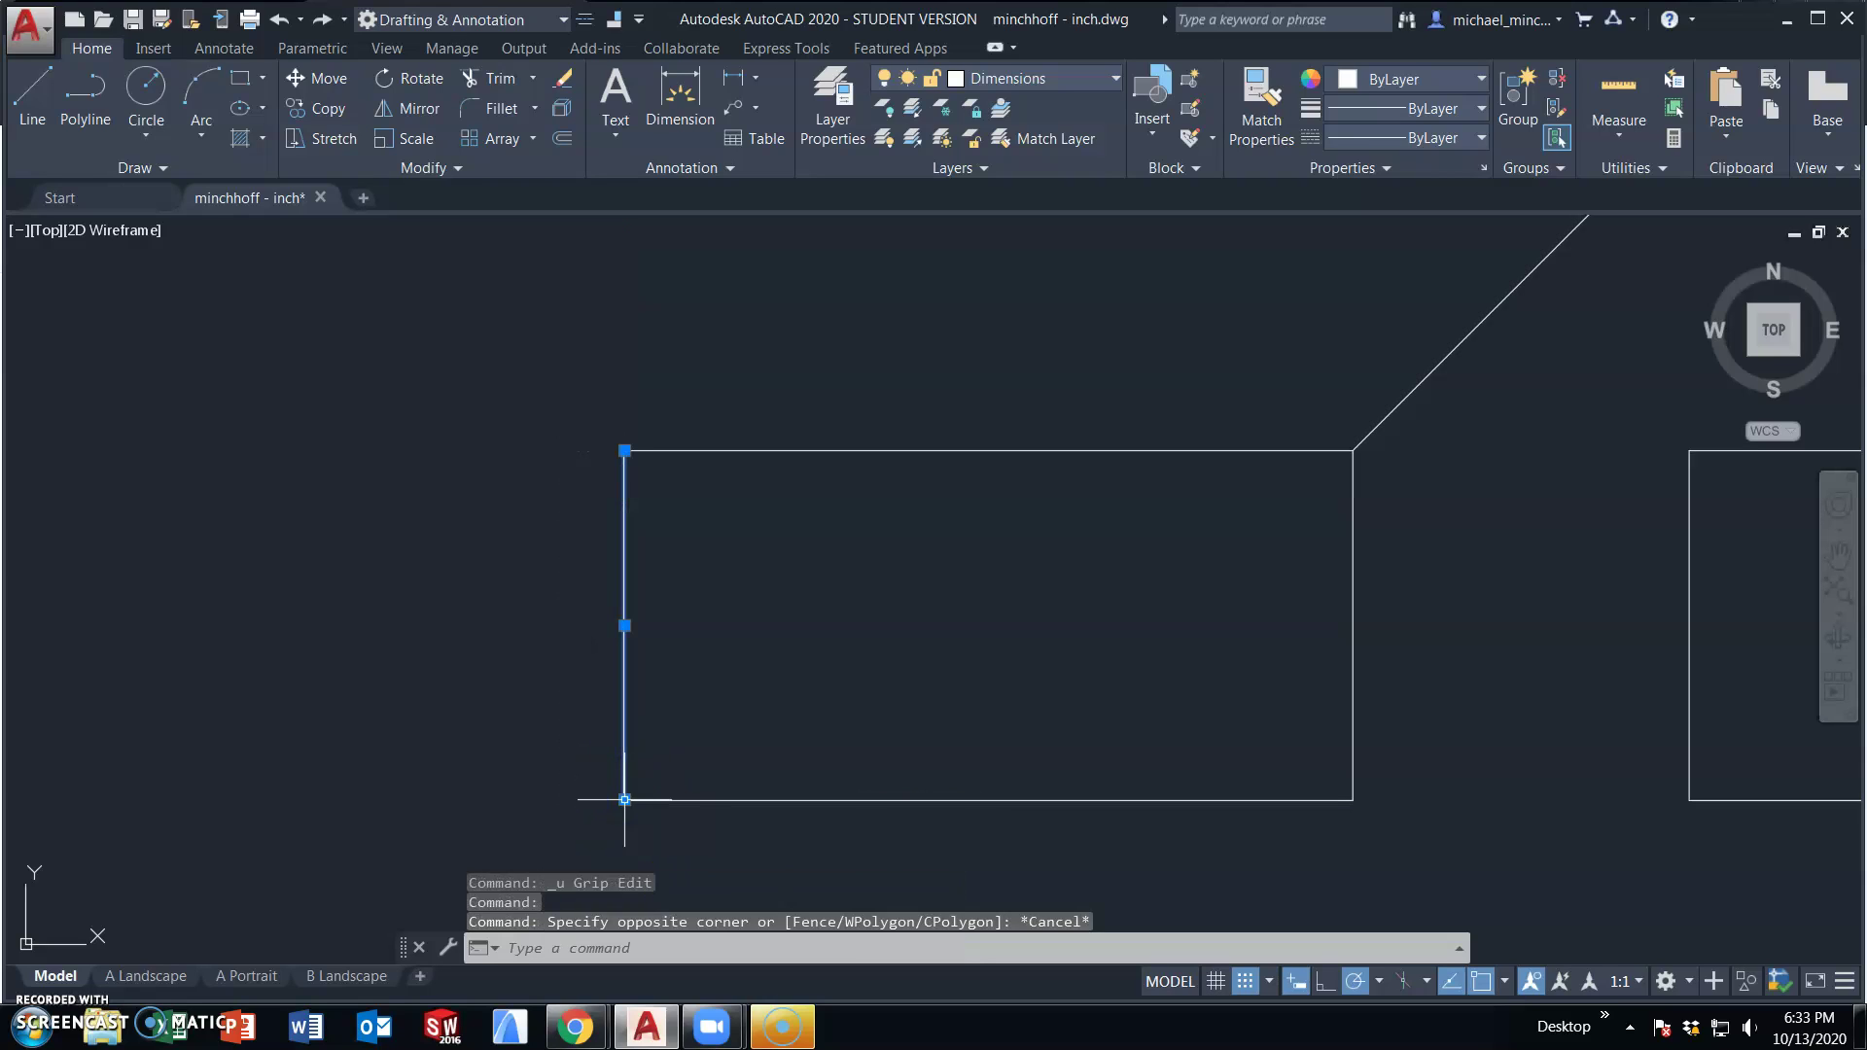
click(624, 800)
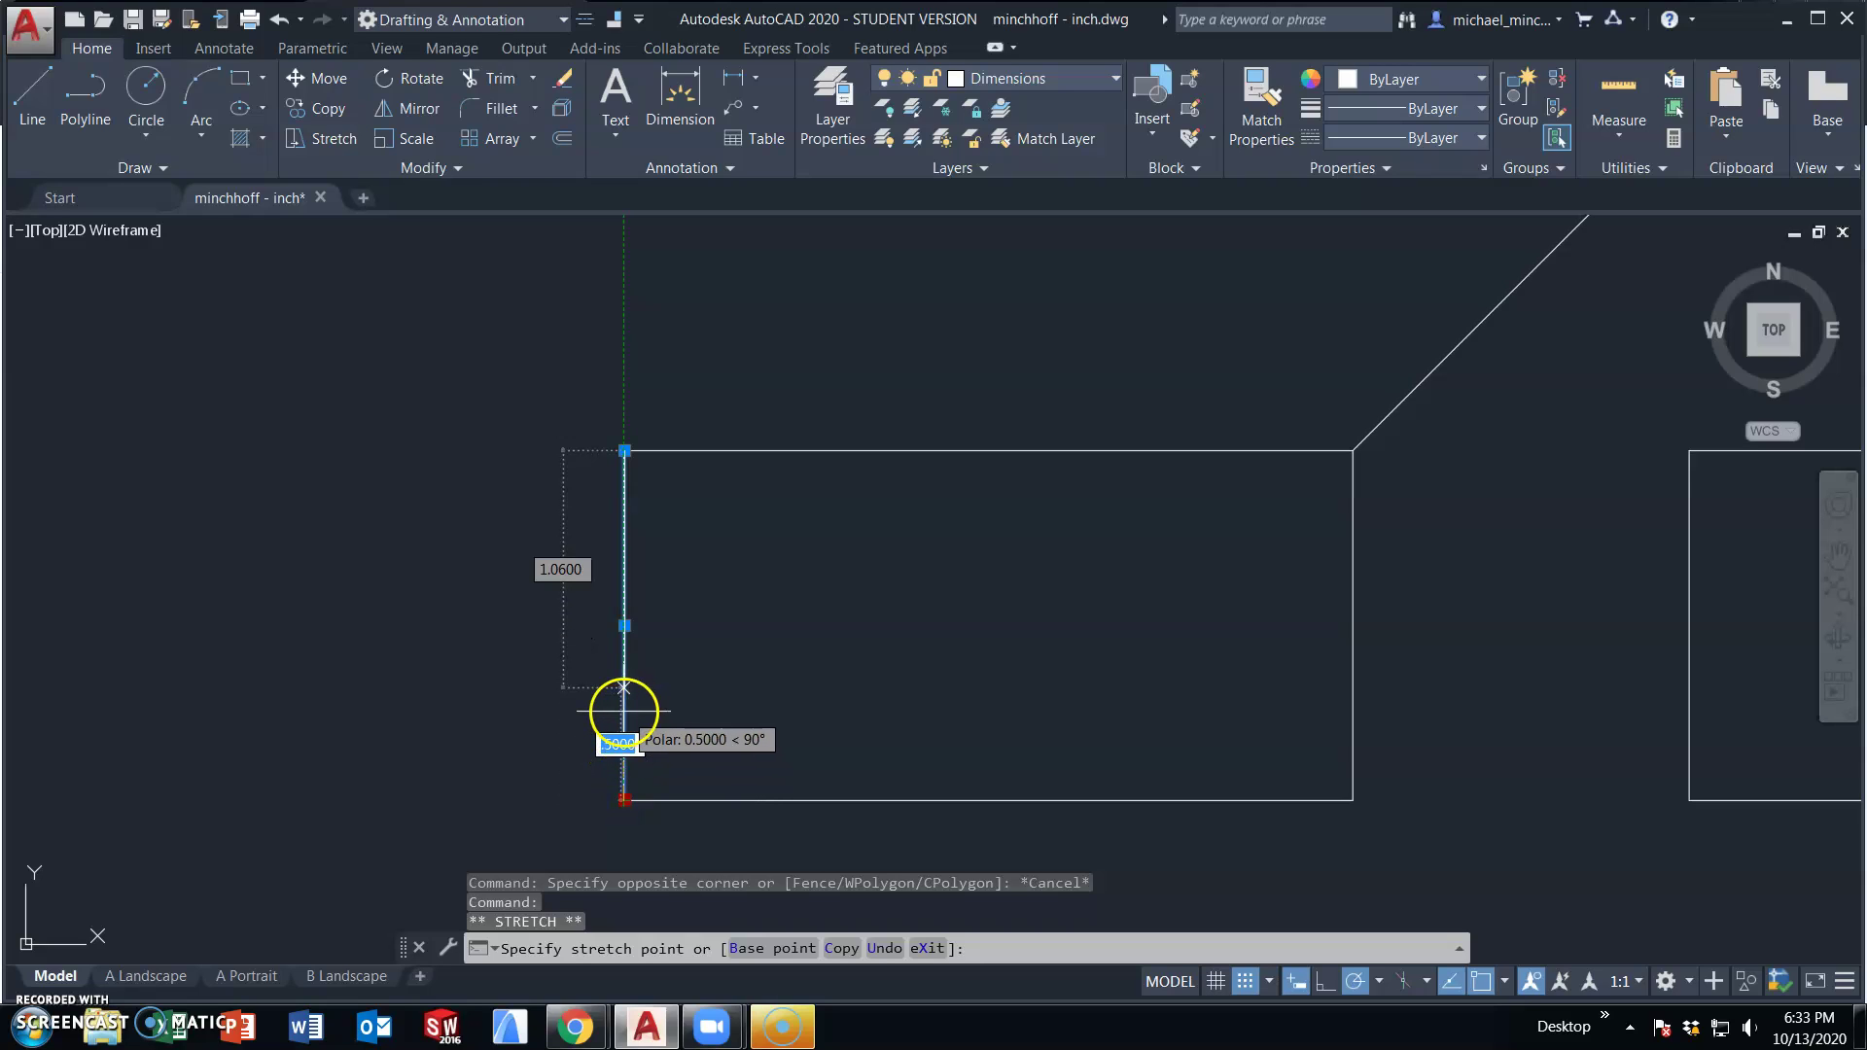
text(.19)
key(Return)
key(Escape)
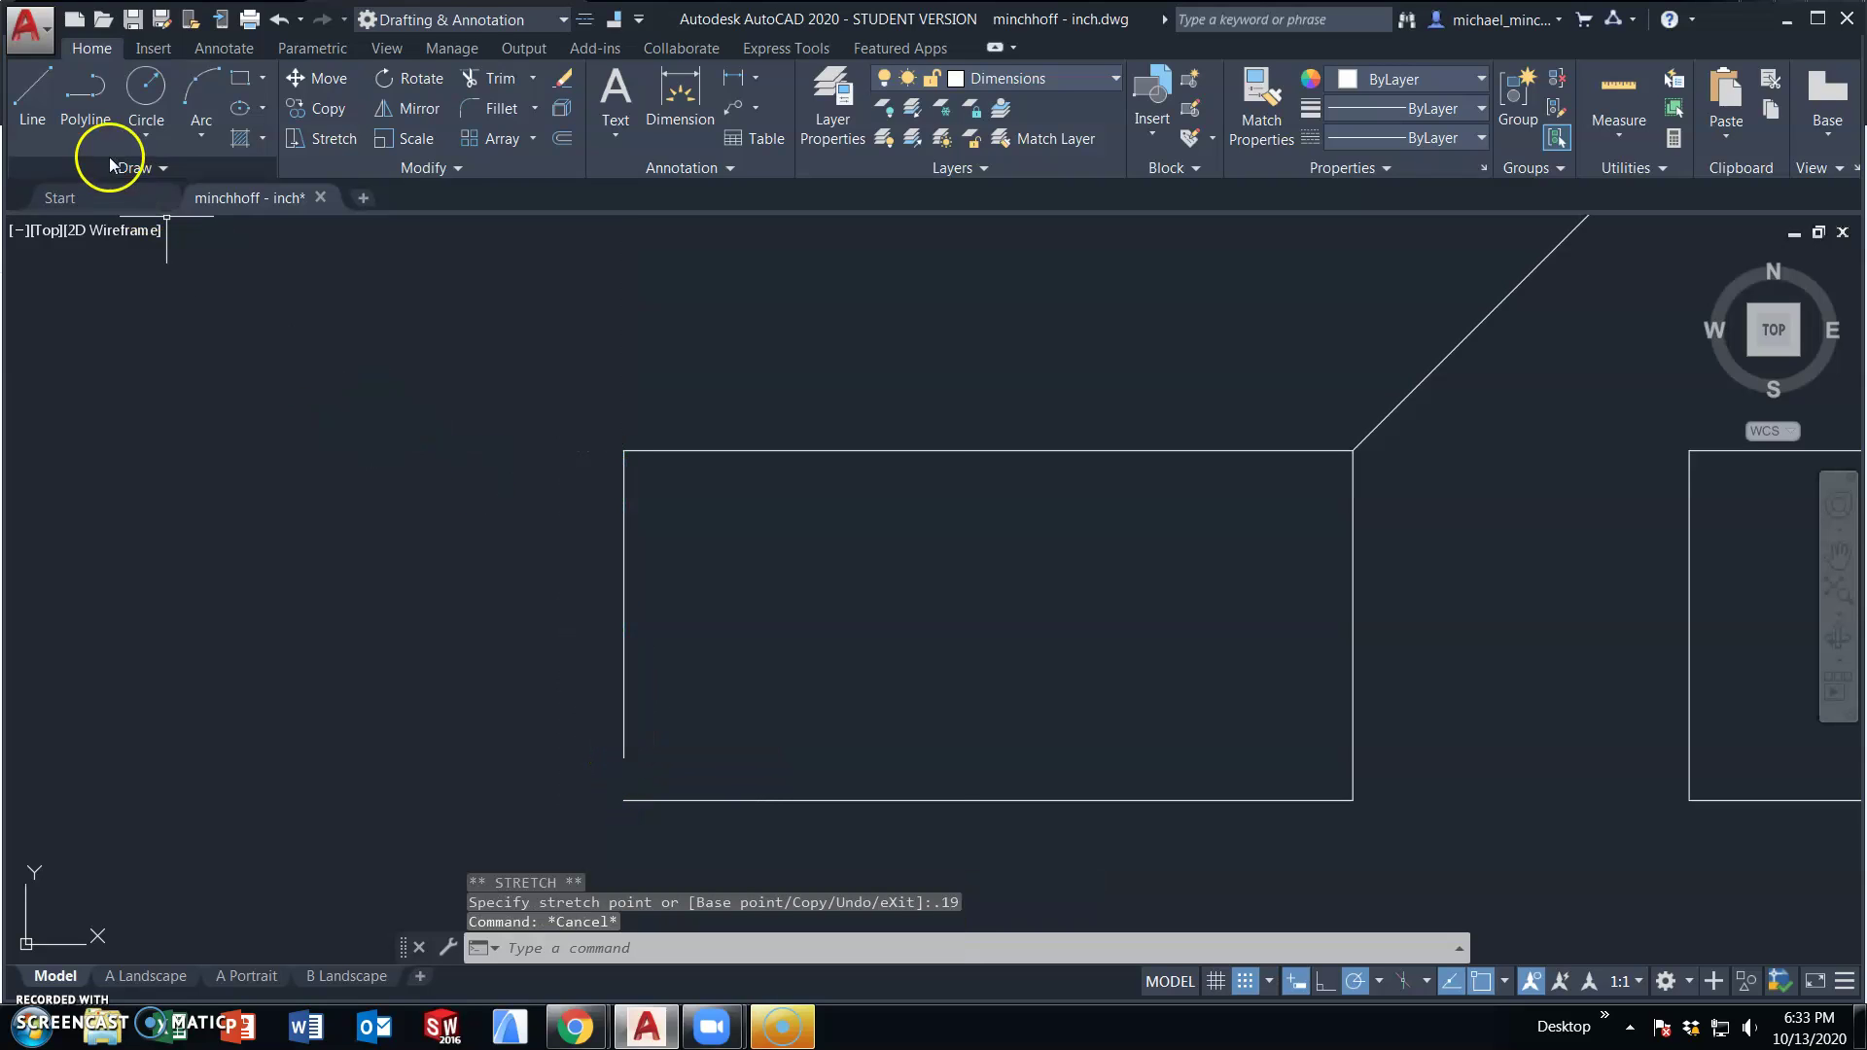
- Draw a 1.25-long horizontal line from the left edge that turns down to the bottom edge
click(30, 91)
click(625, 757)
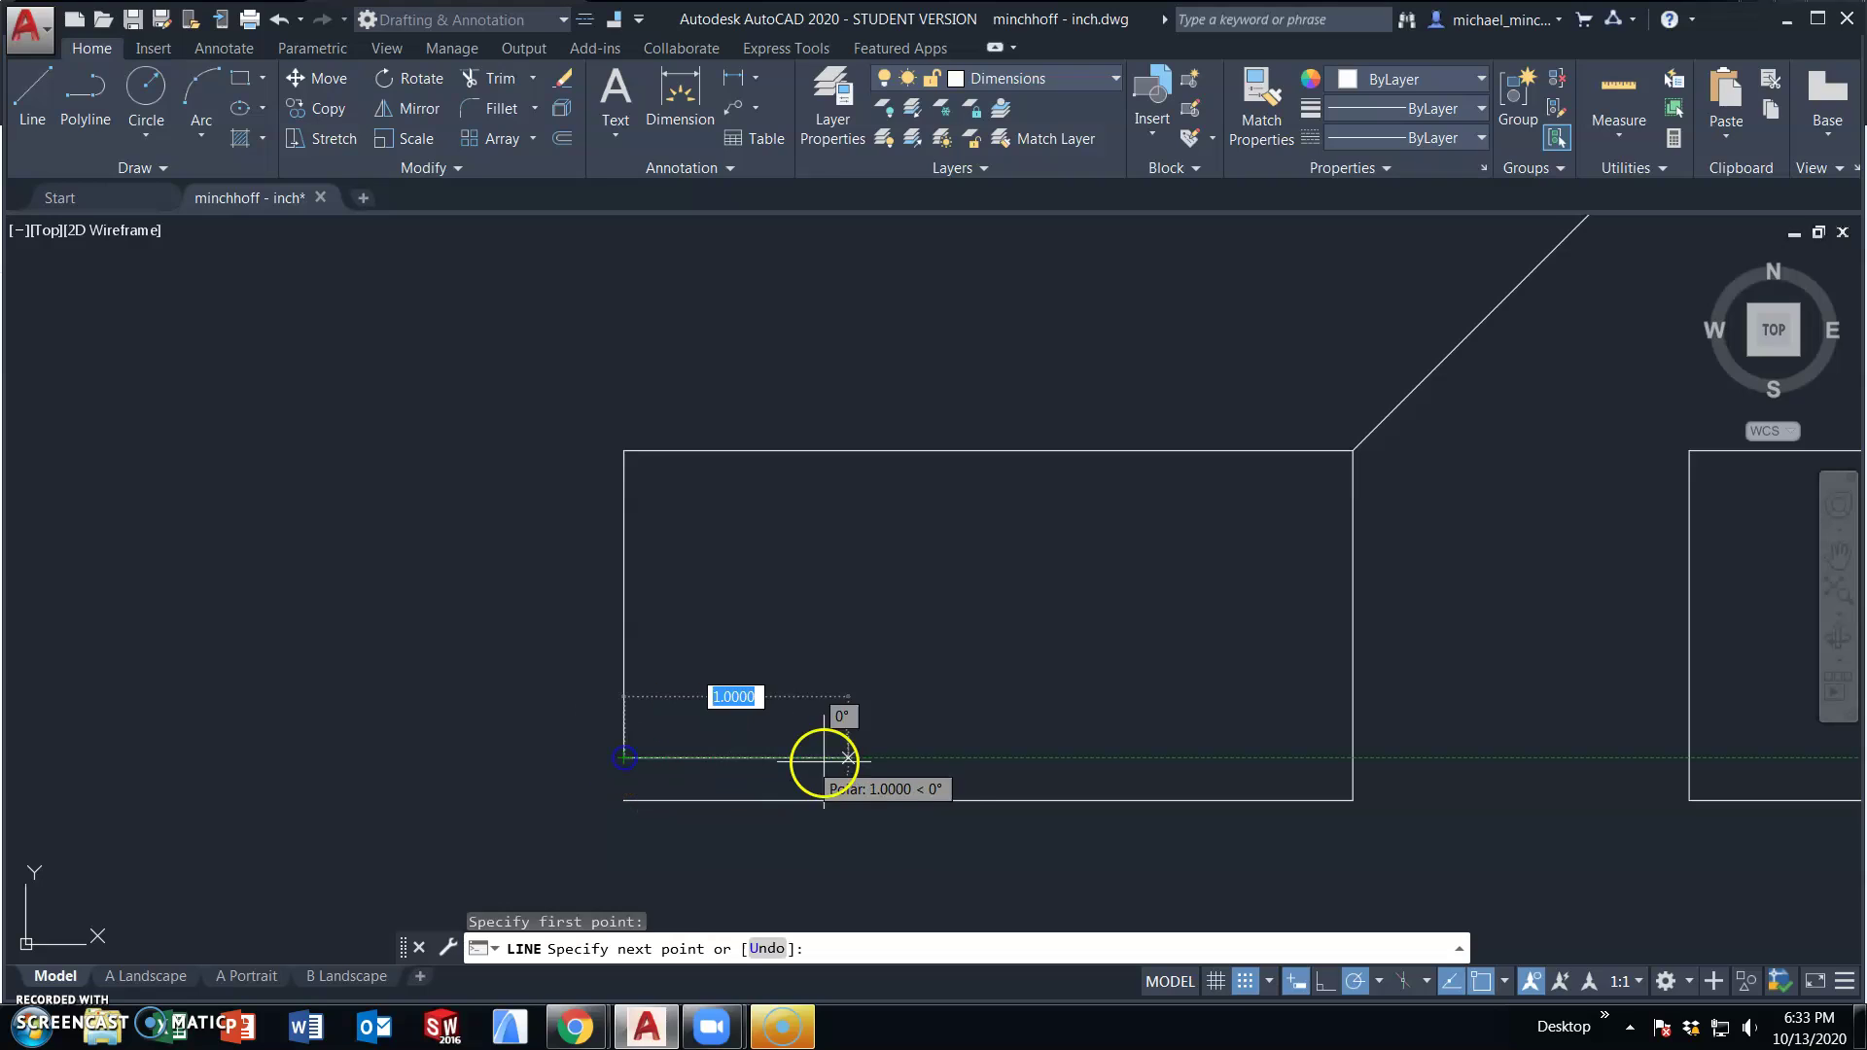
text(1.2)
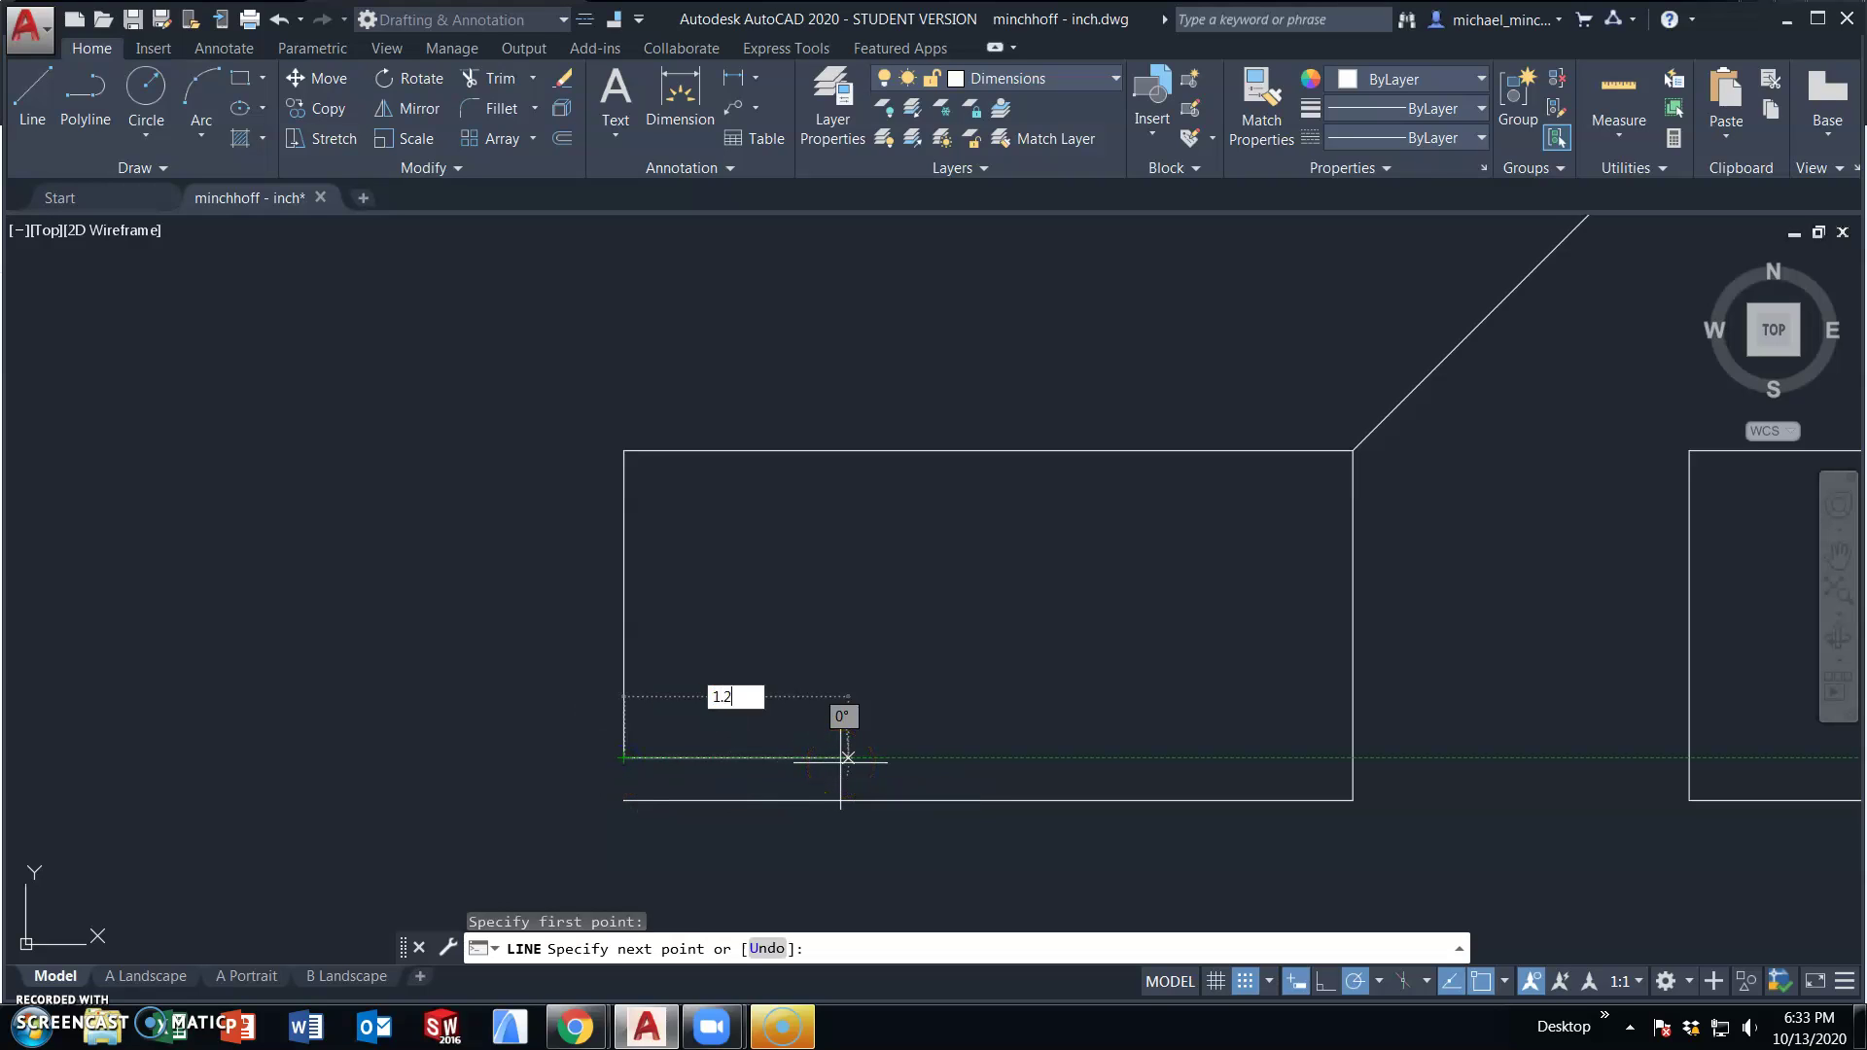
text(5)
key(Return)
click(904, 800)
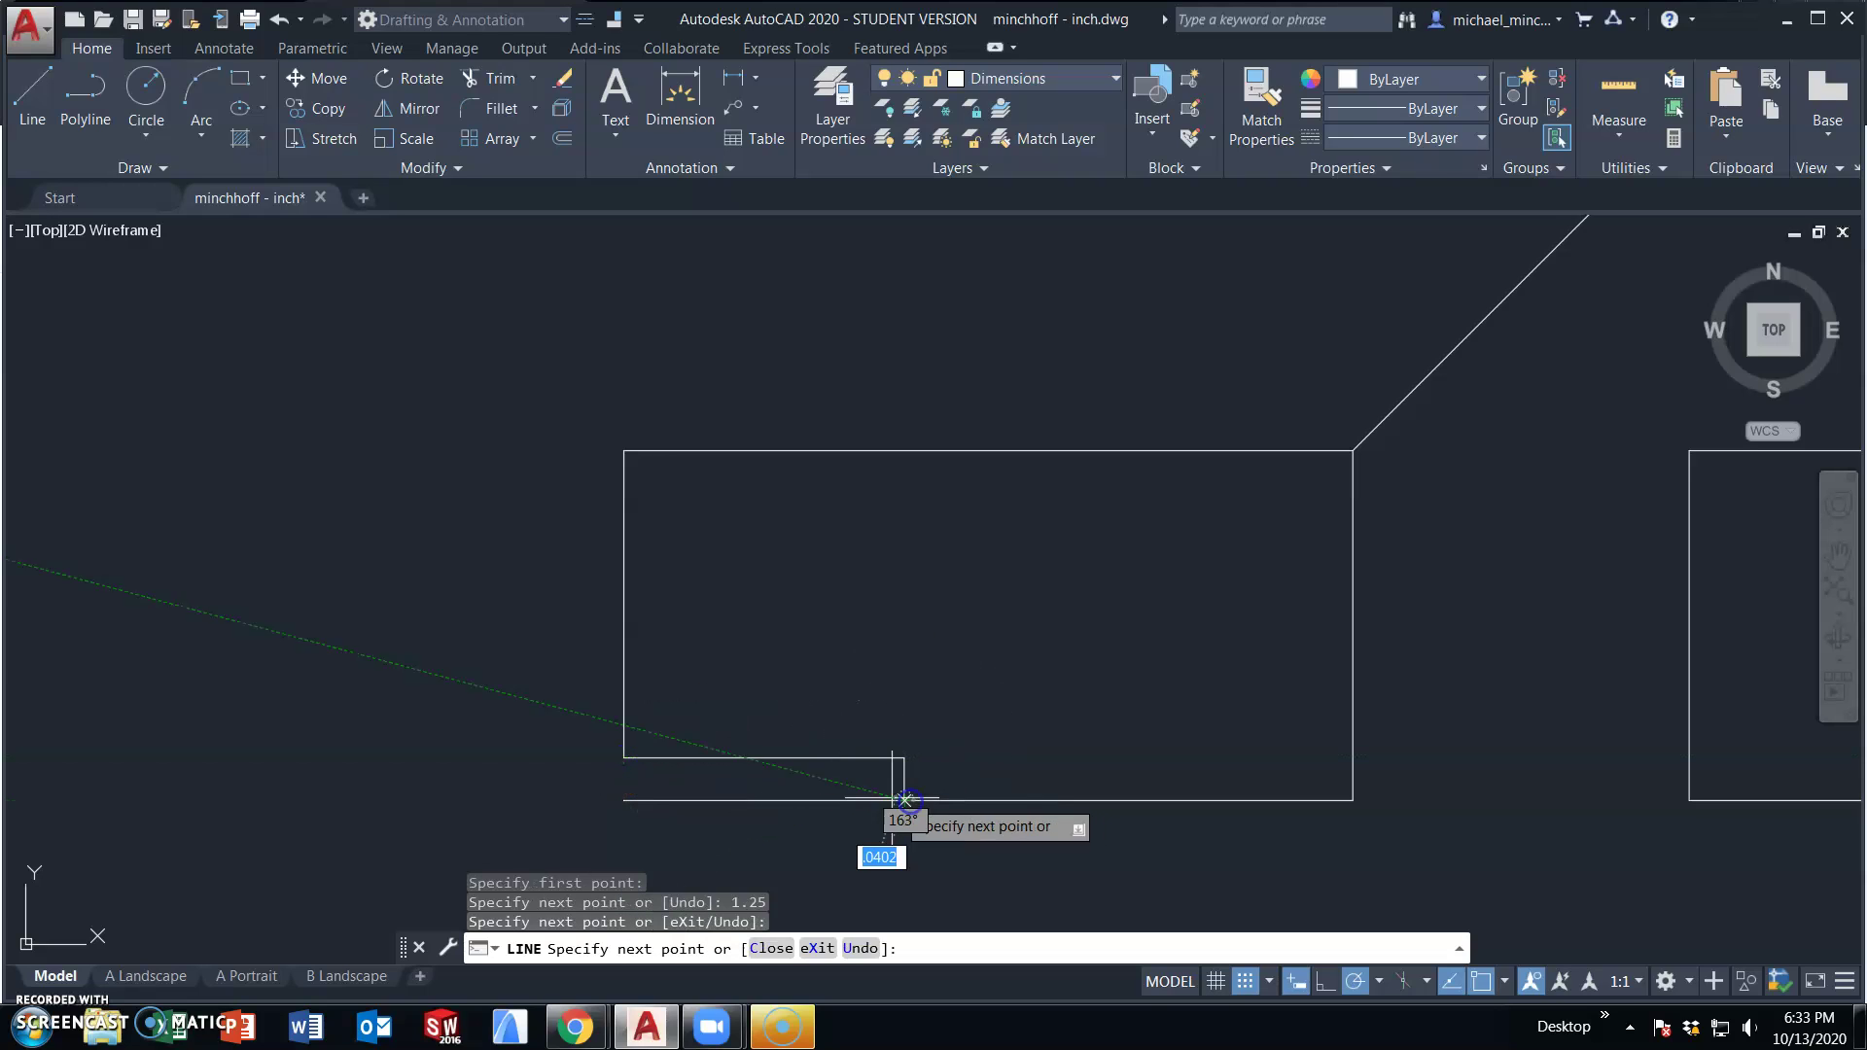
key(Escape)
middle_drag(488, 742, 1112, 730)
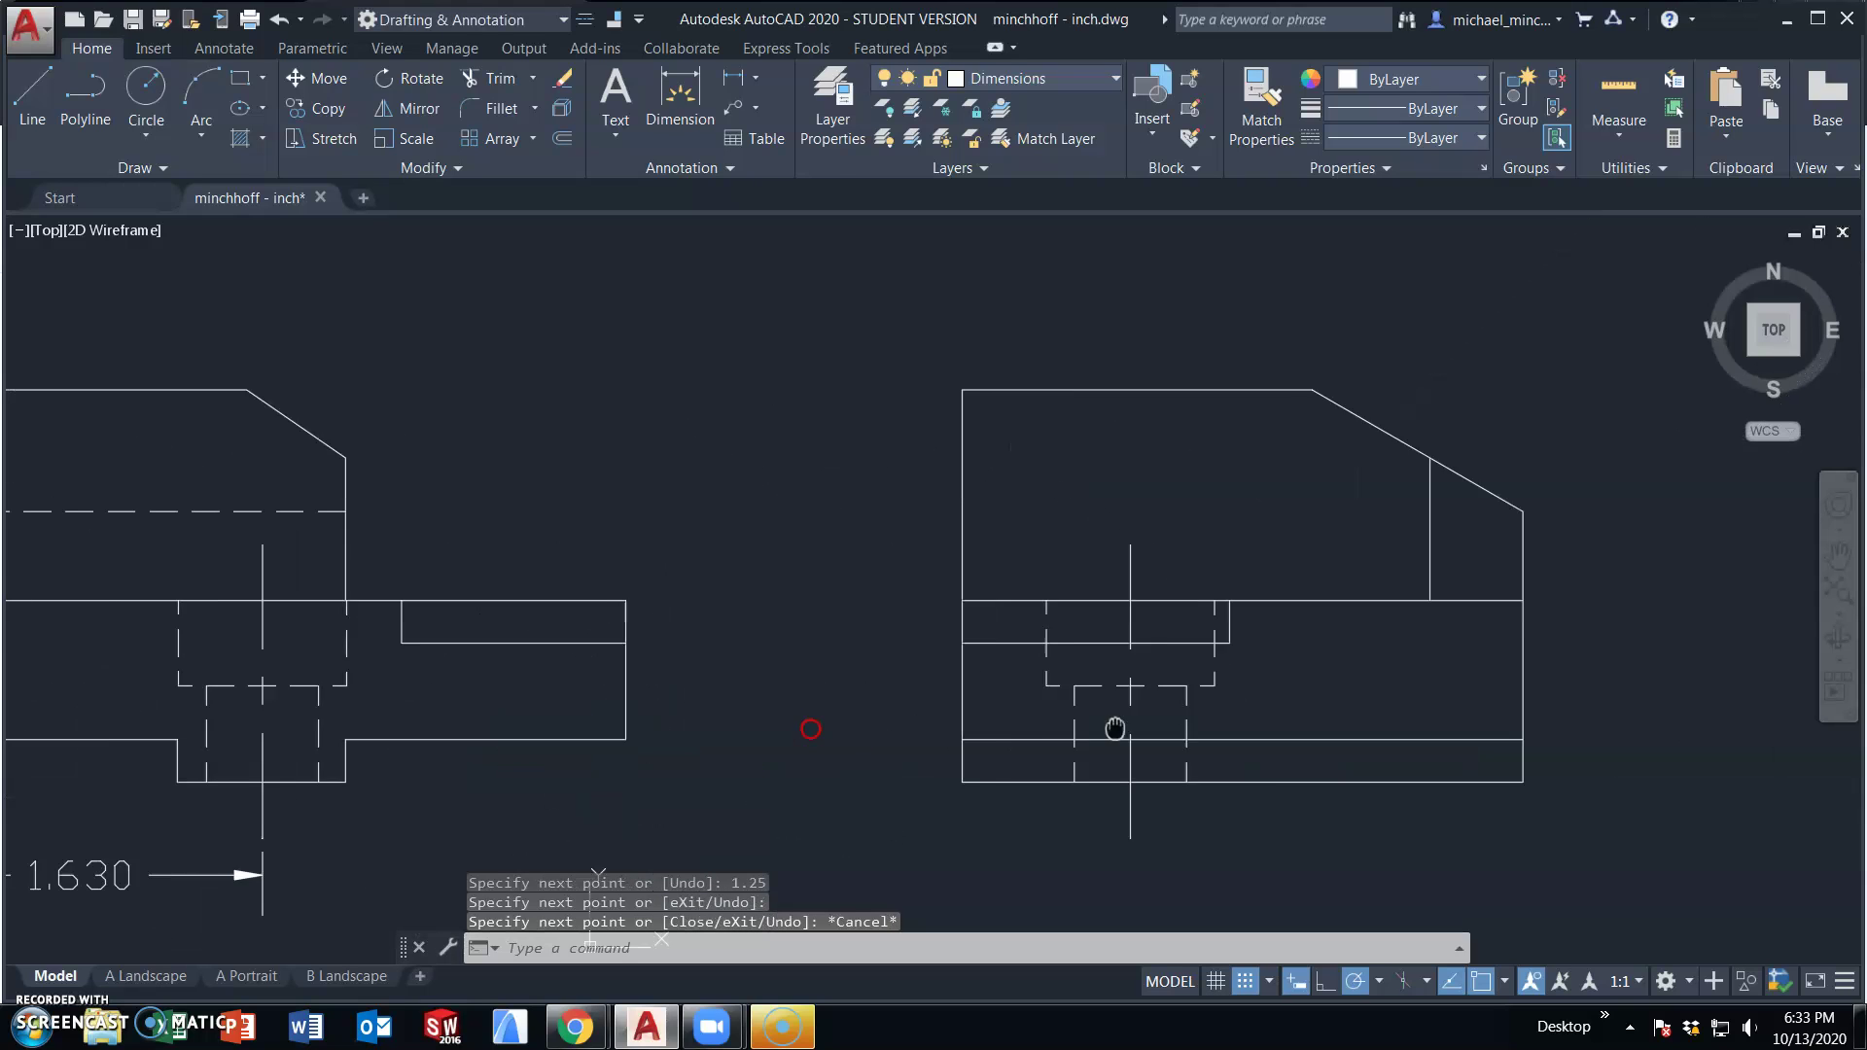
- Zoom out and pan to show all three views beside the Index Feed reference picture
scroll(683, 733, down, 2)
middle_drag(683, 733, 989, 731)
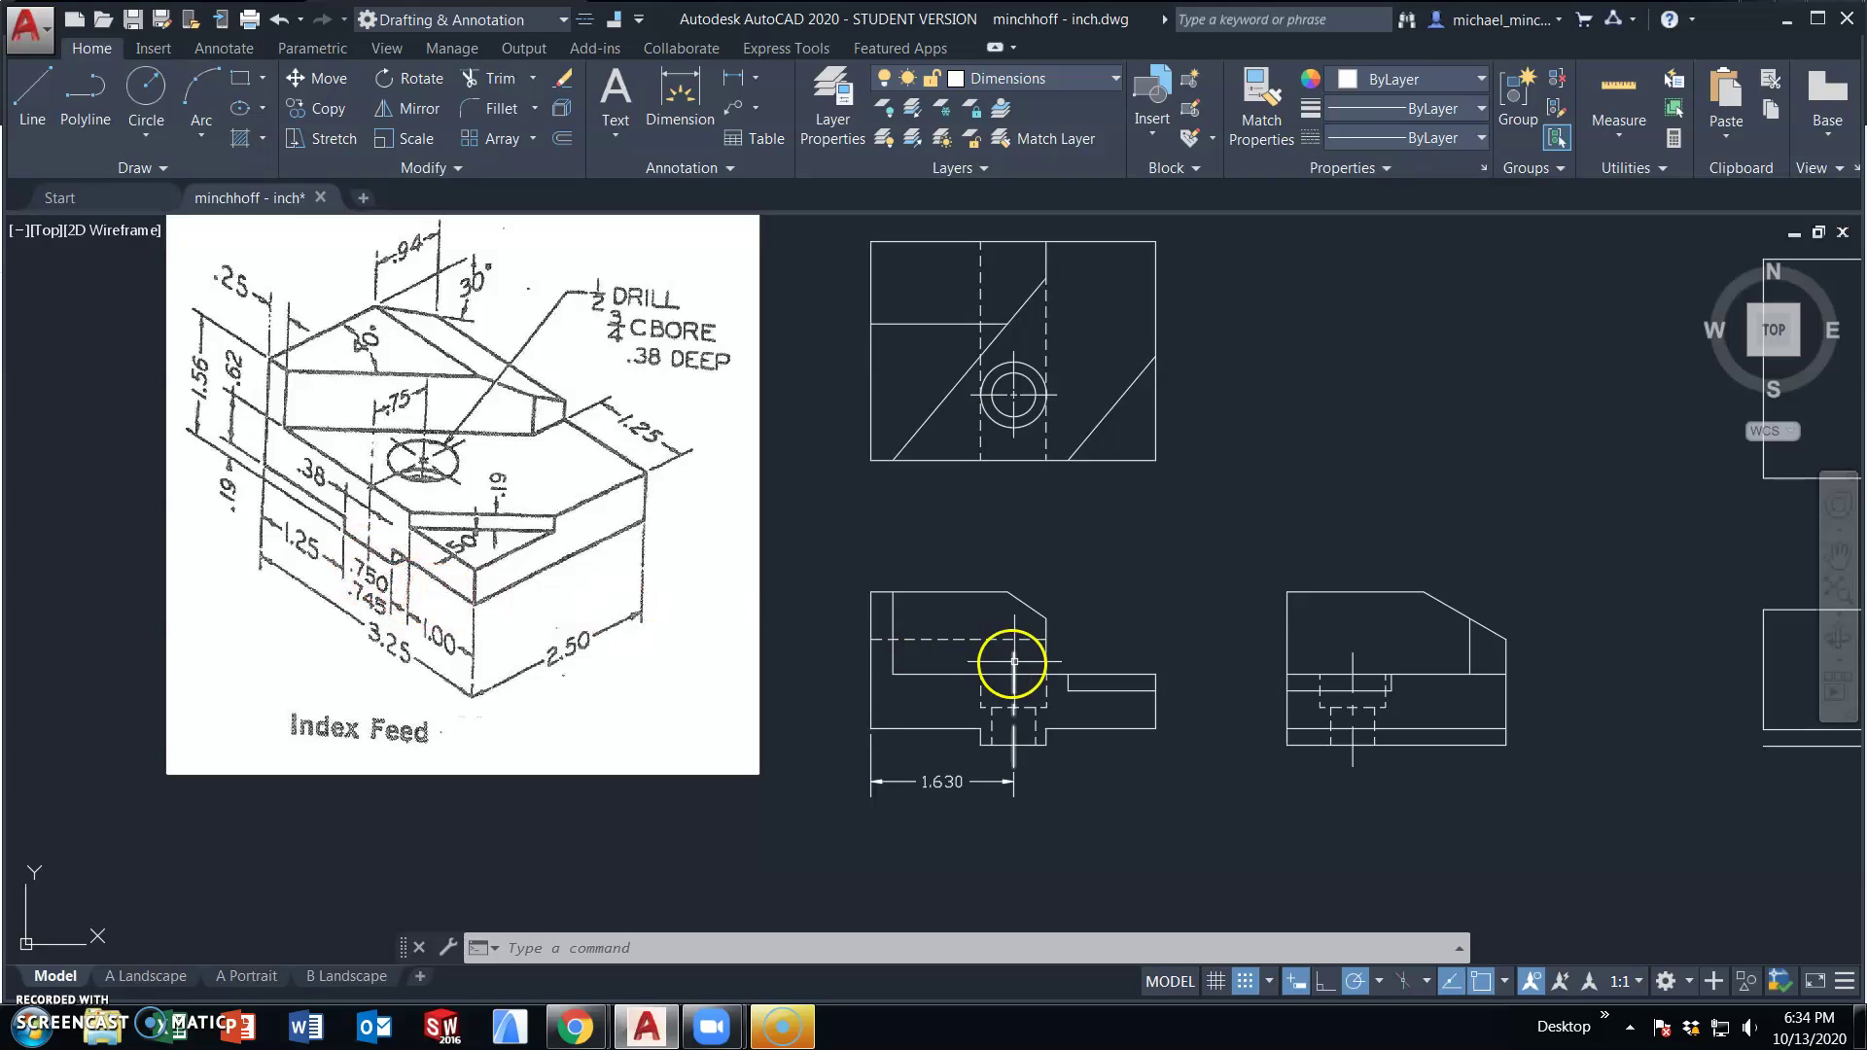
- Draw a 0.75 line from the step corner that drops down to the bottom edge
middle_drag(1012, 658, 443, 634)
scroll(1305, 705, up, 5)
middle_drag(1063, 708, 749, 687)
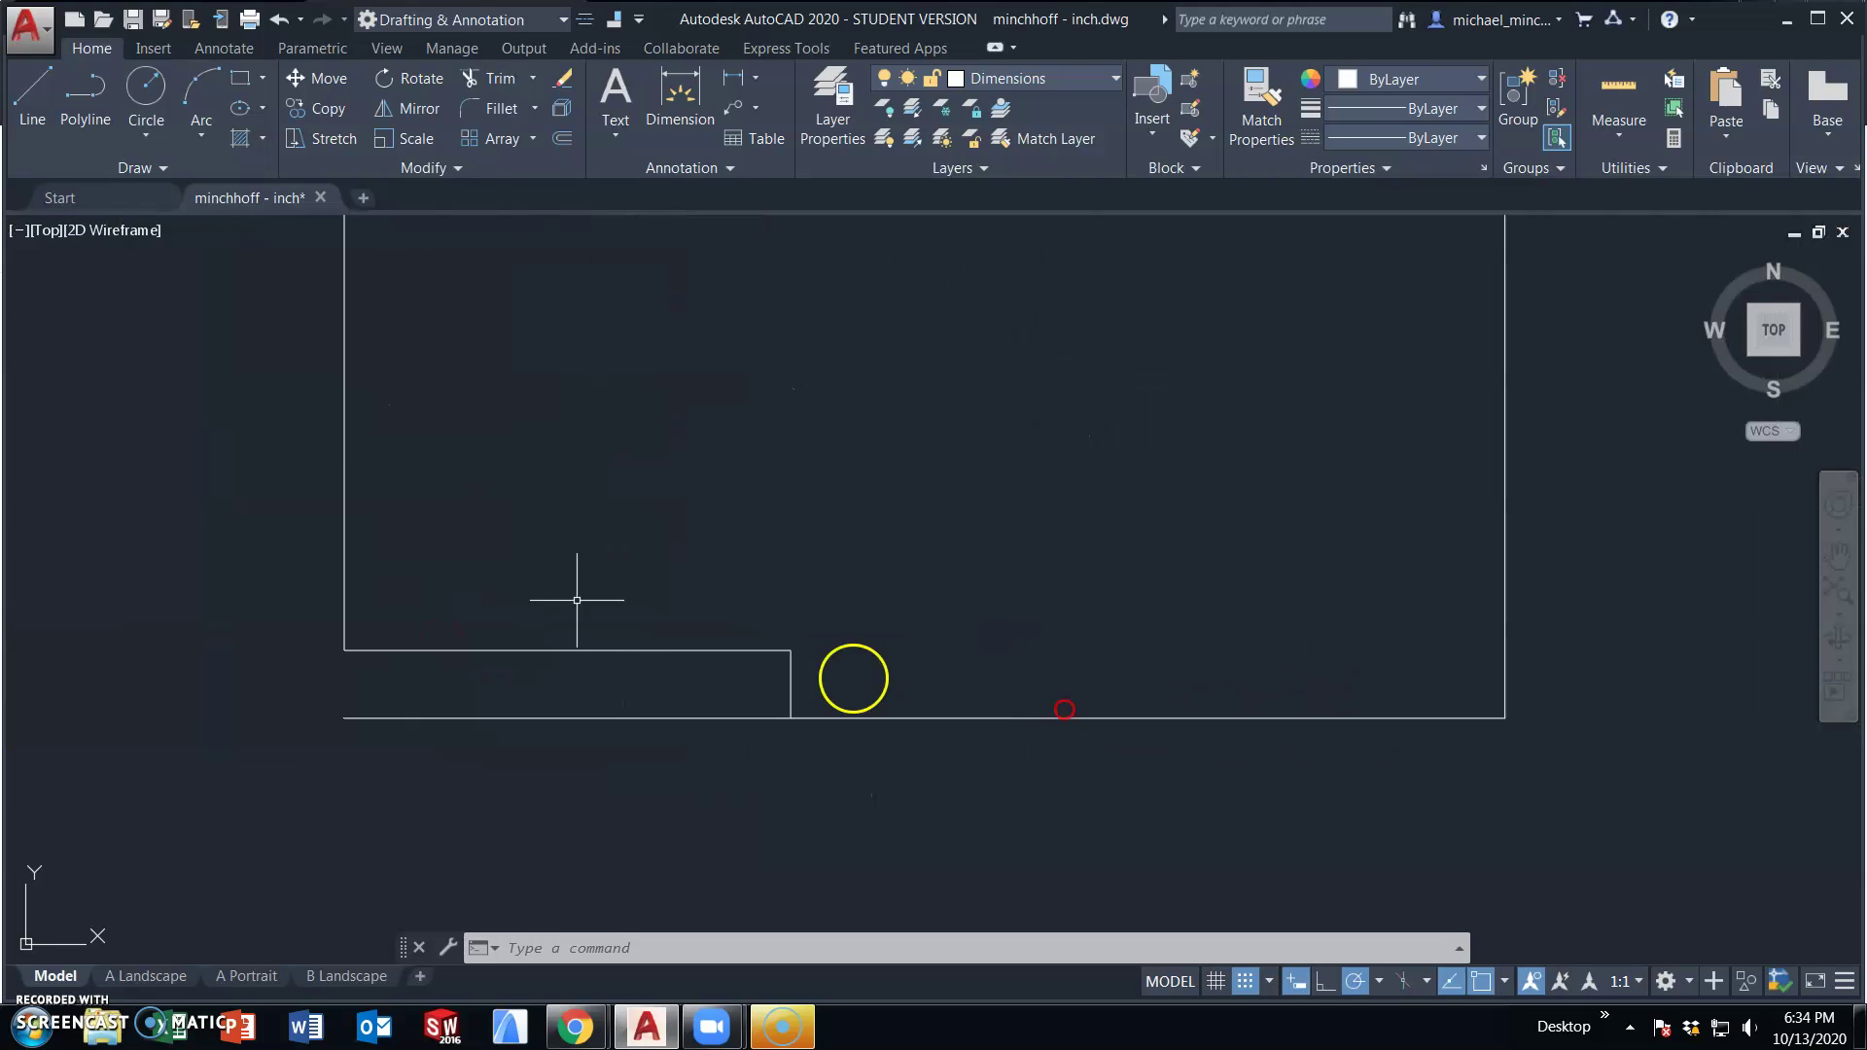
click(54, 93)
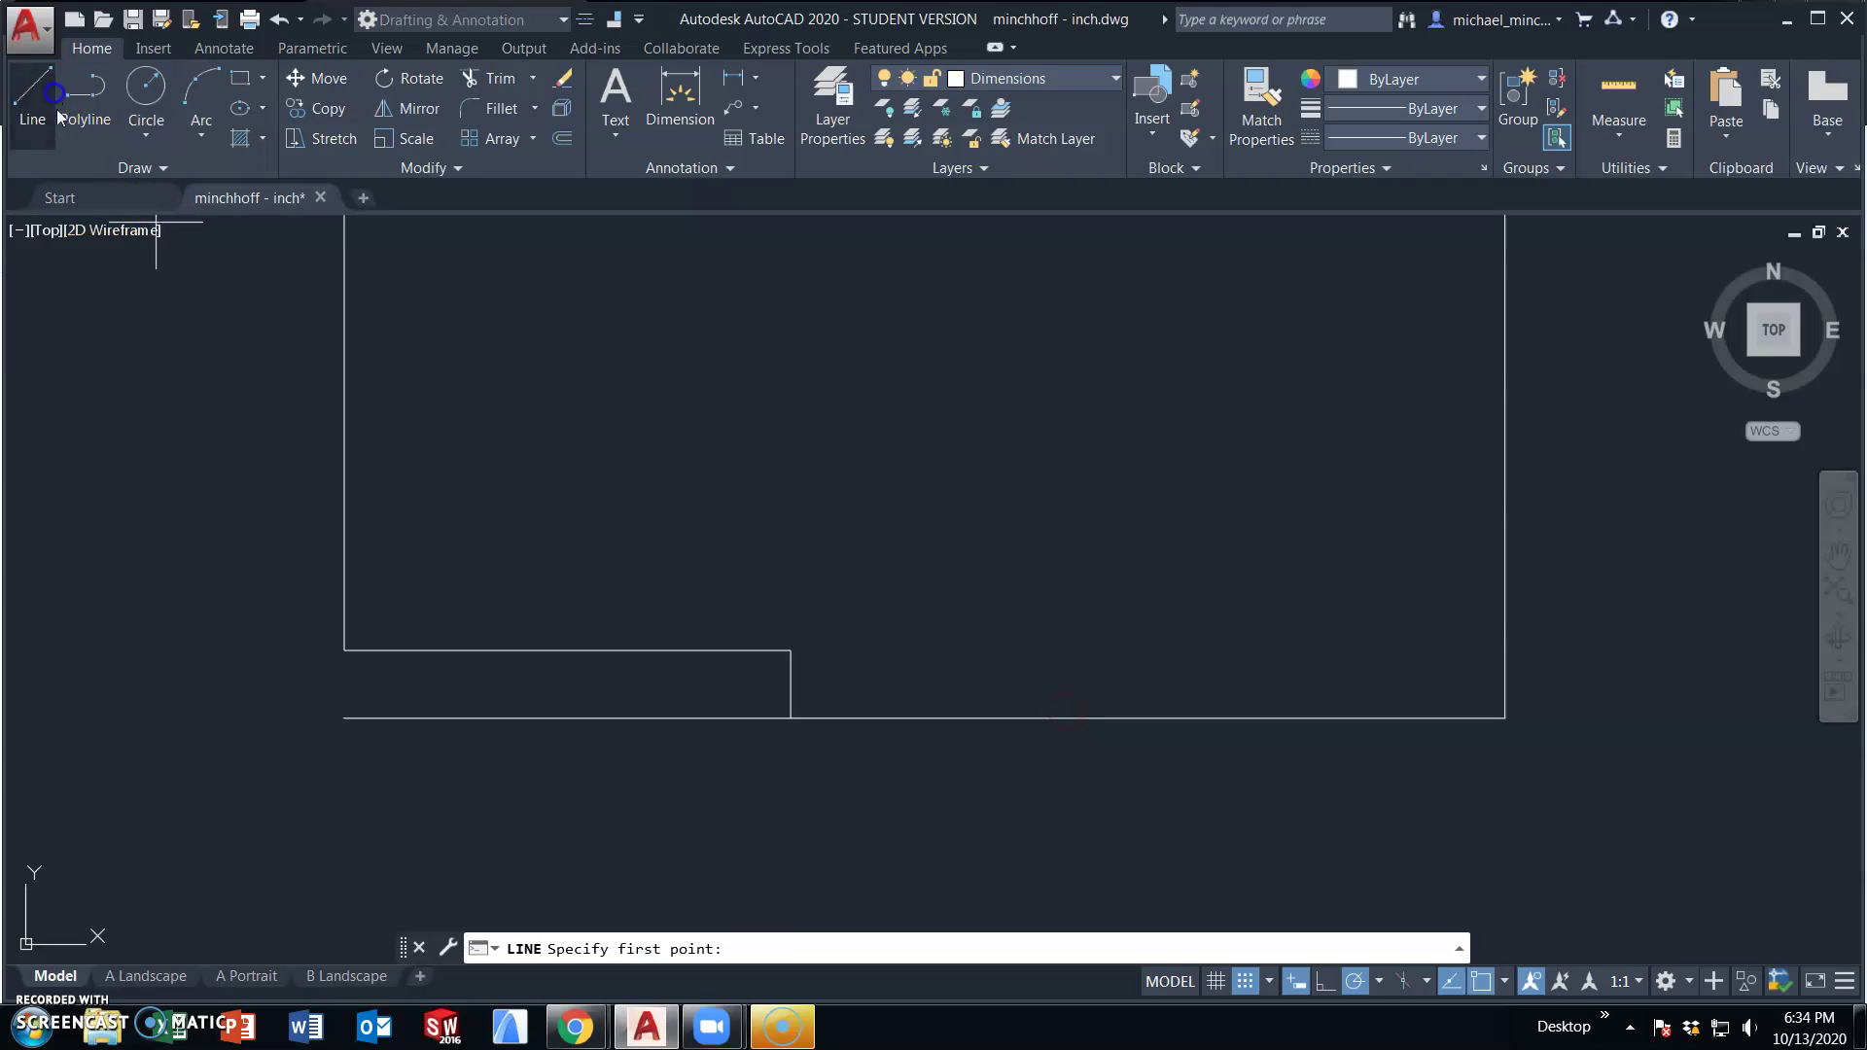
click(789, 649)
text(.75)
key(Return)
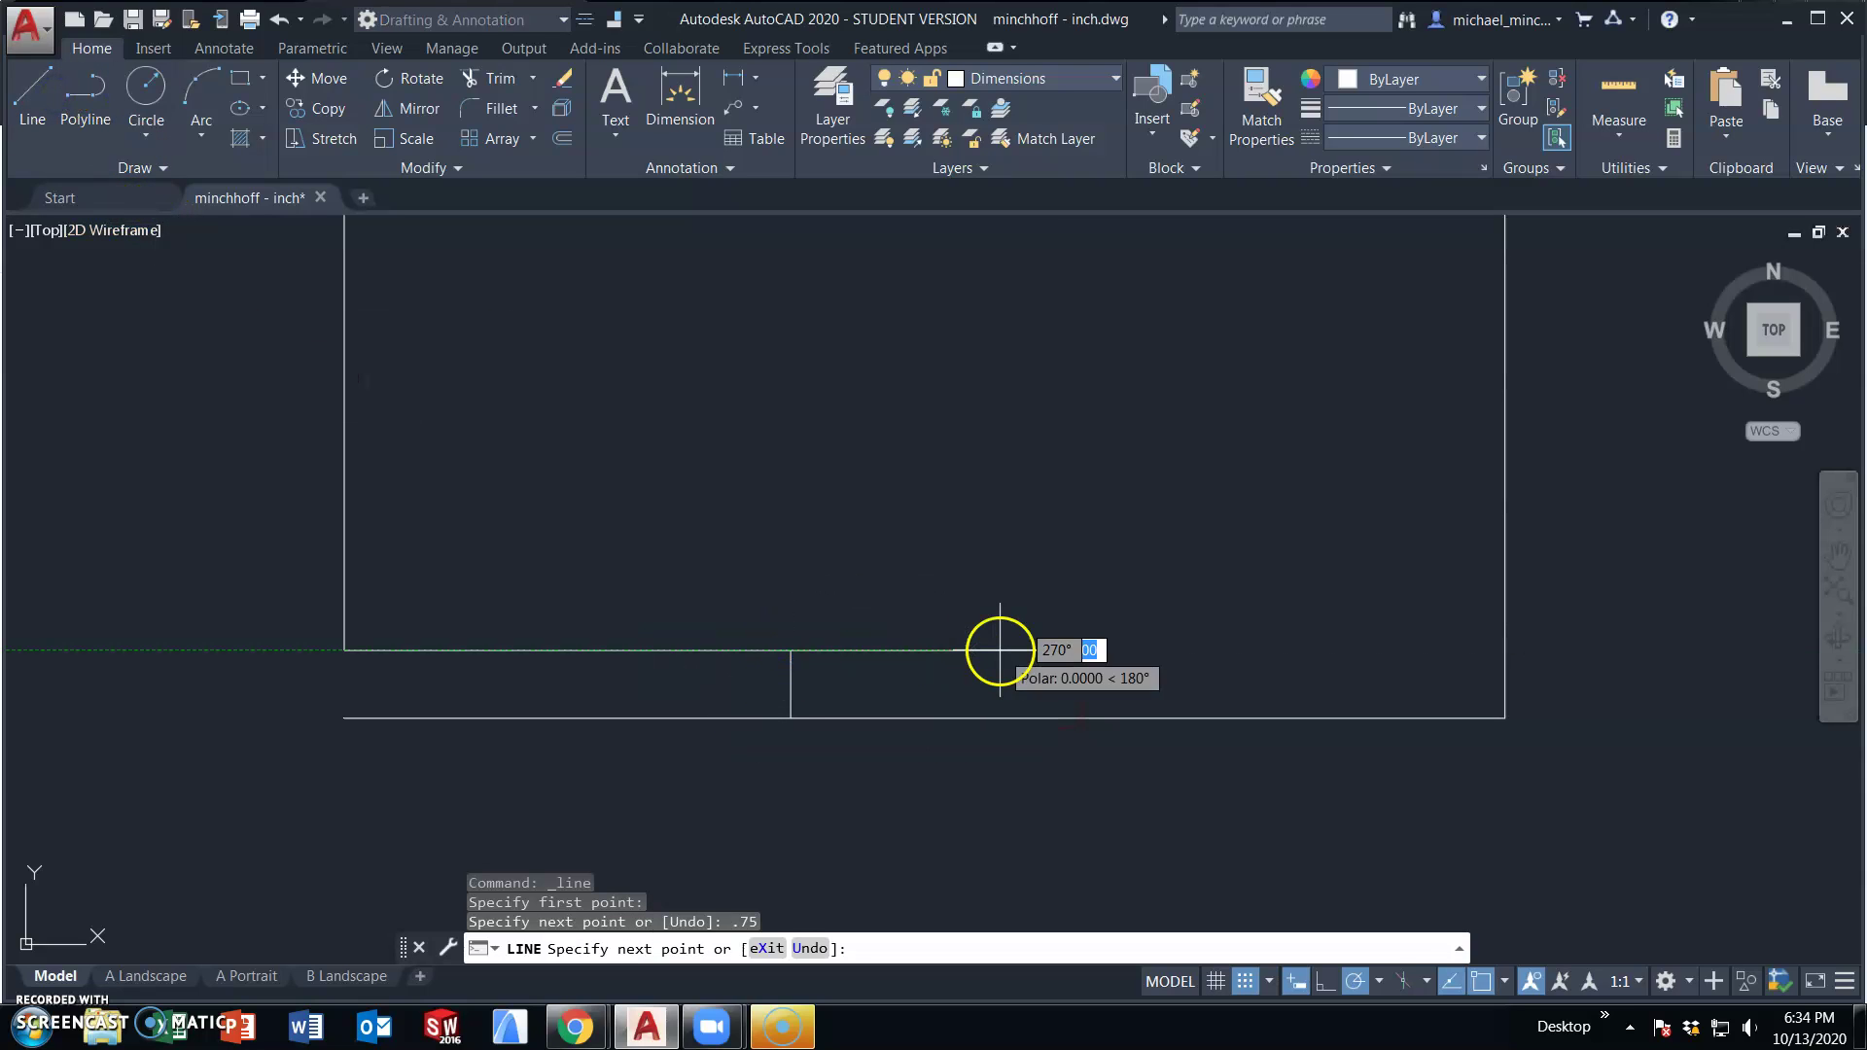
click(1062, 717)
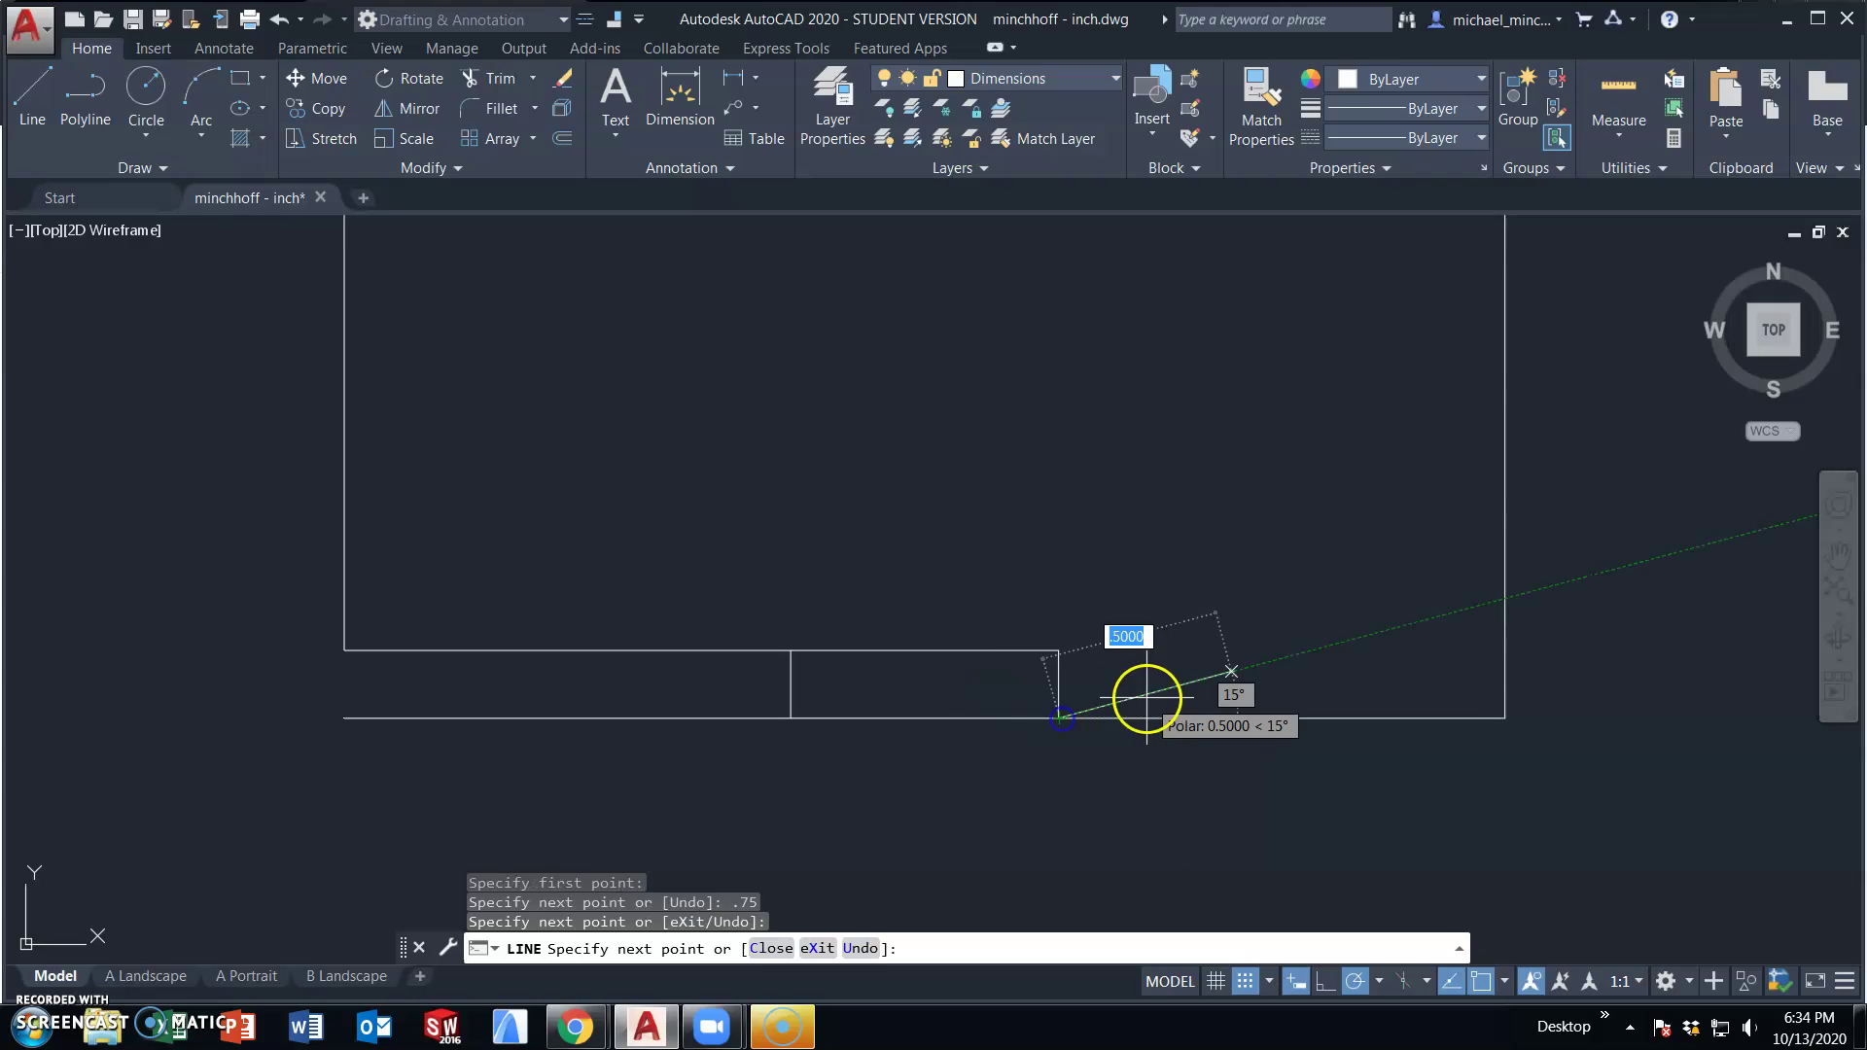
key(Escape)
- Grip-stretch the step line so it runs from the notch's right side to the right edge
key(Return)
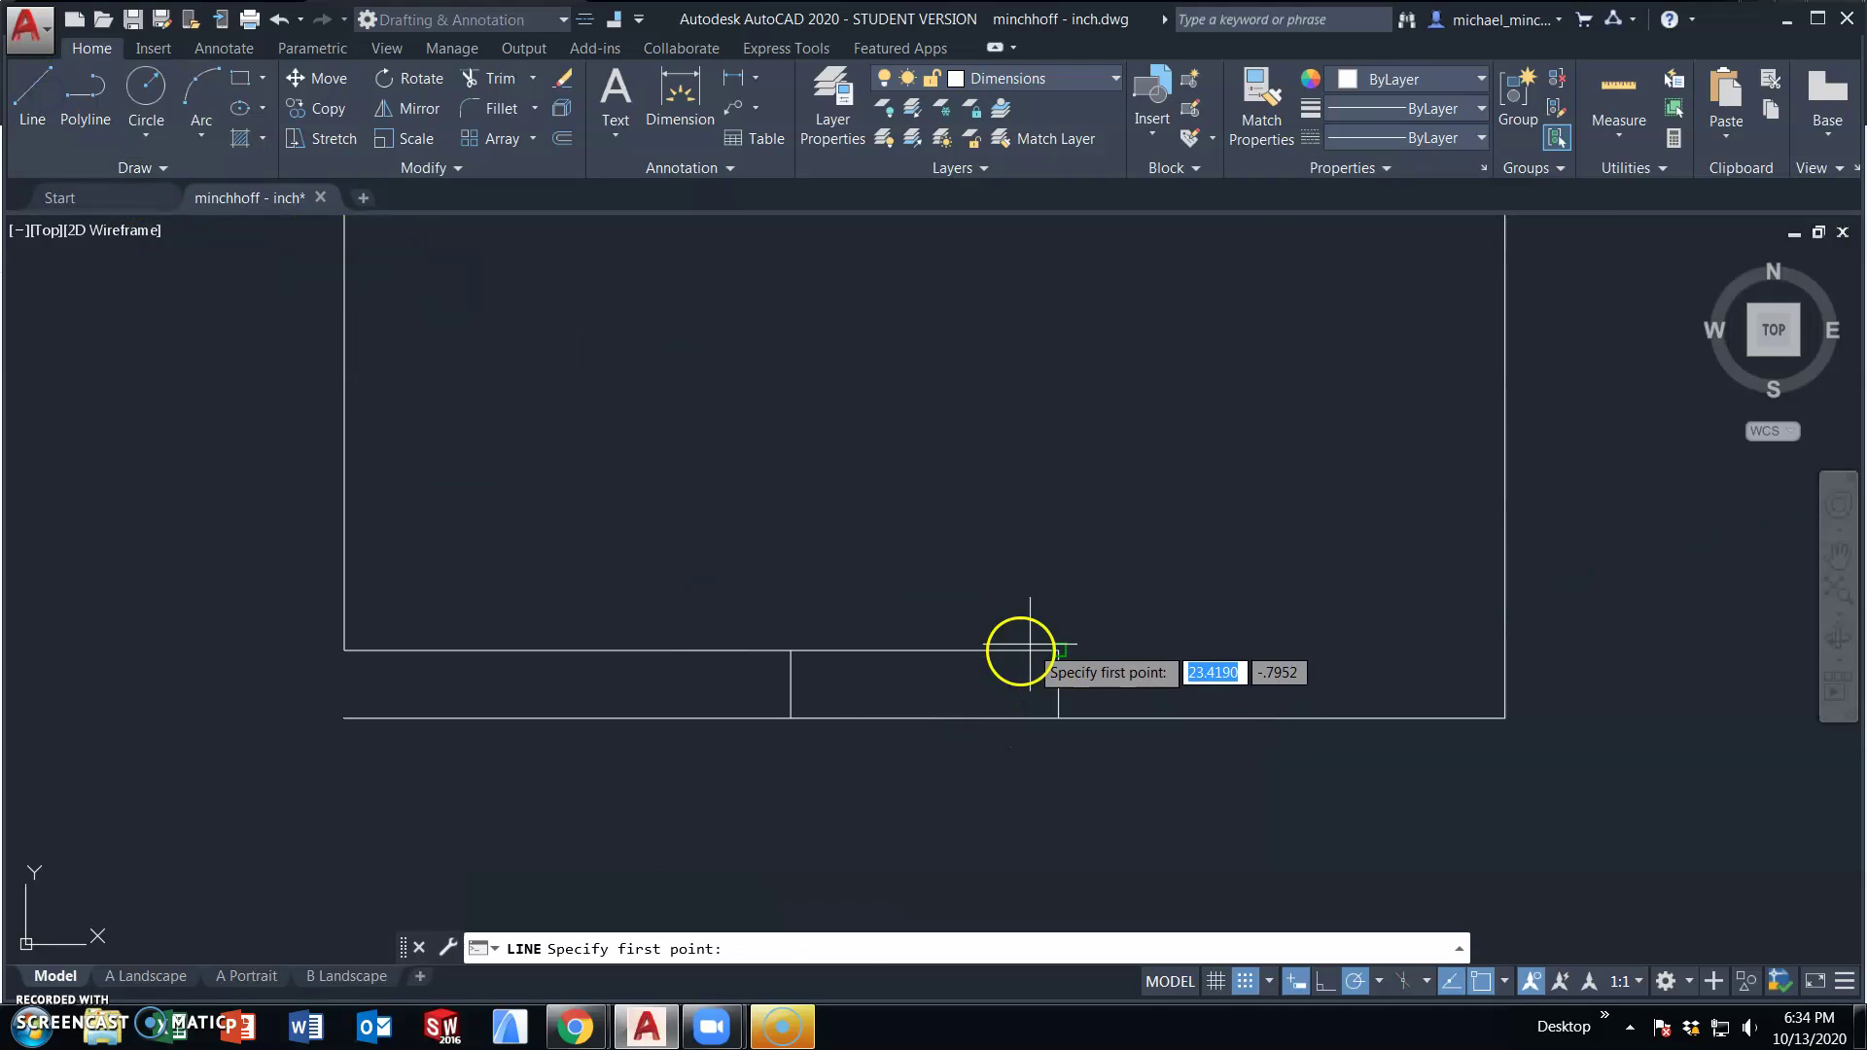
click(1057, 650)
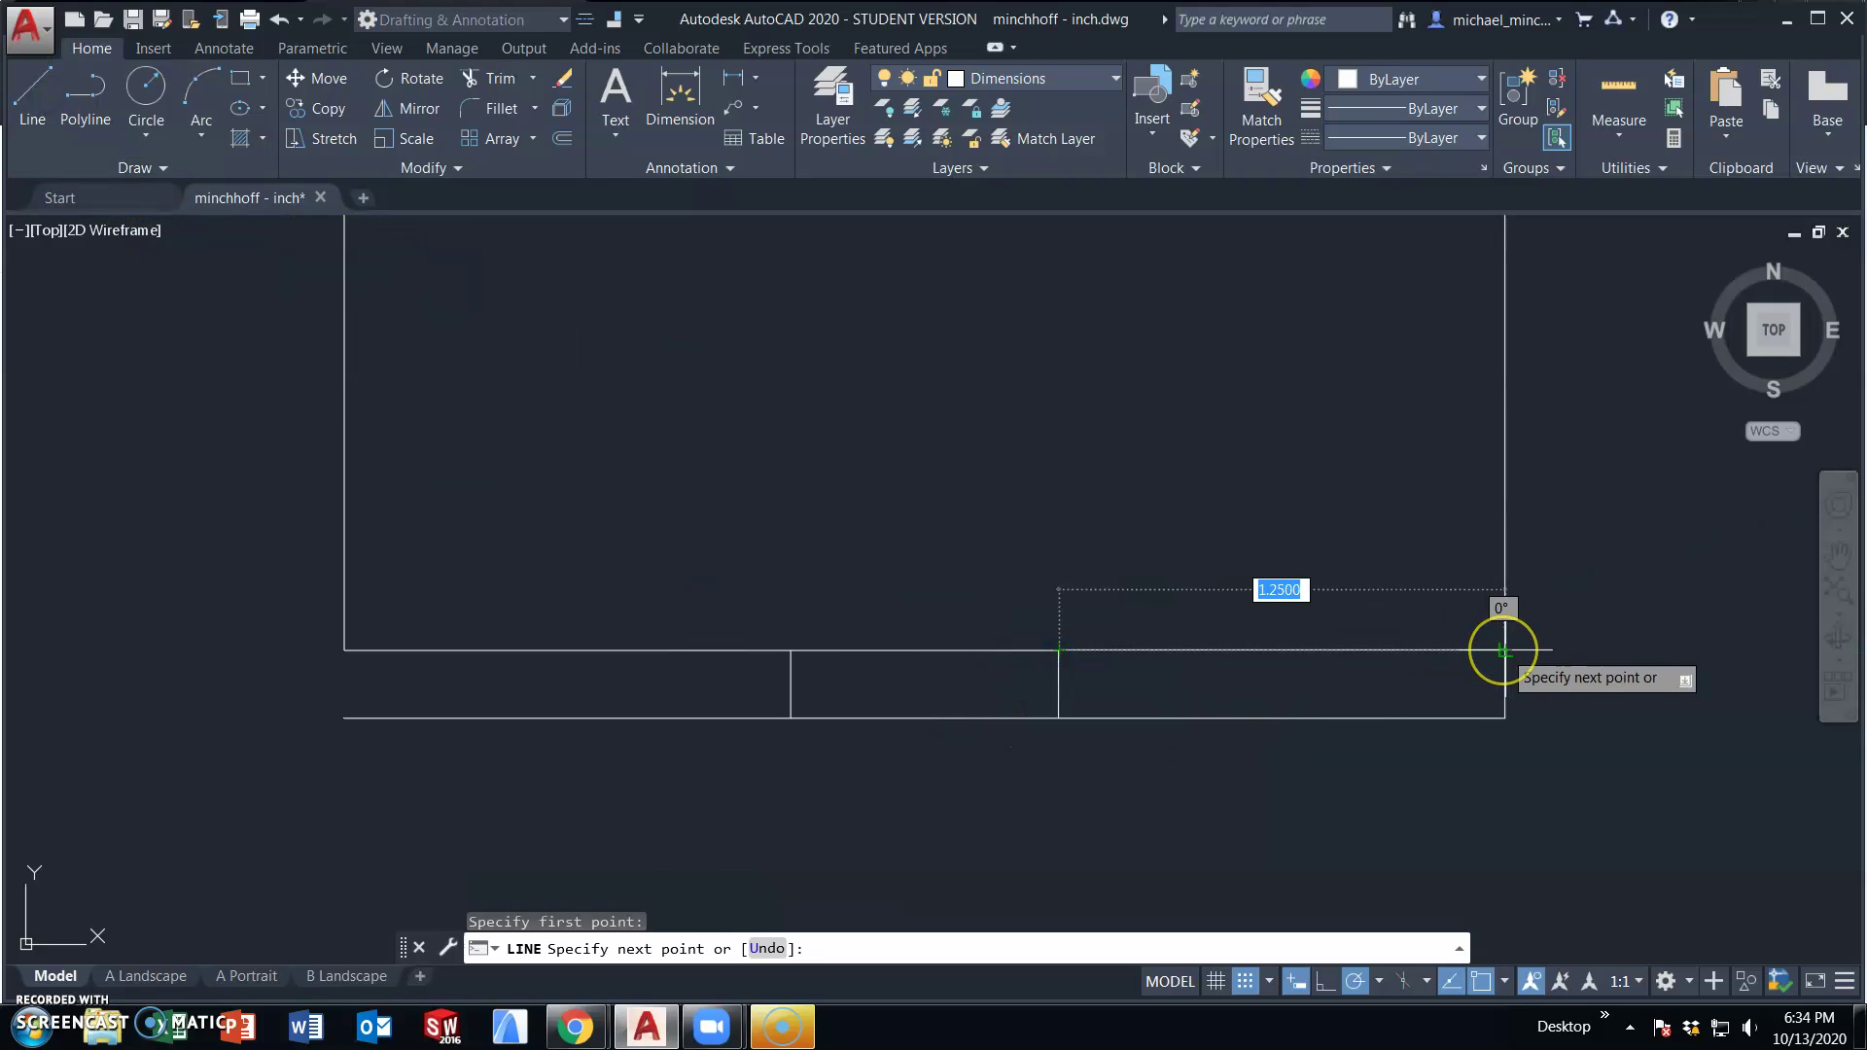
key(Escape)
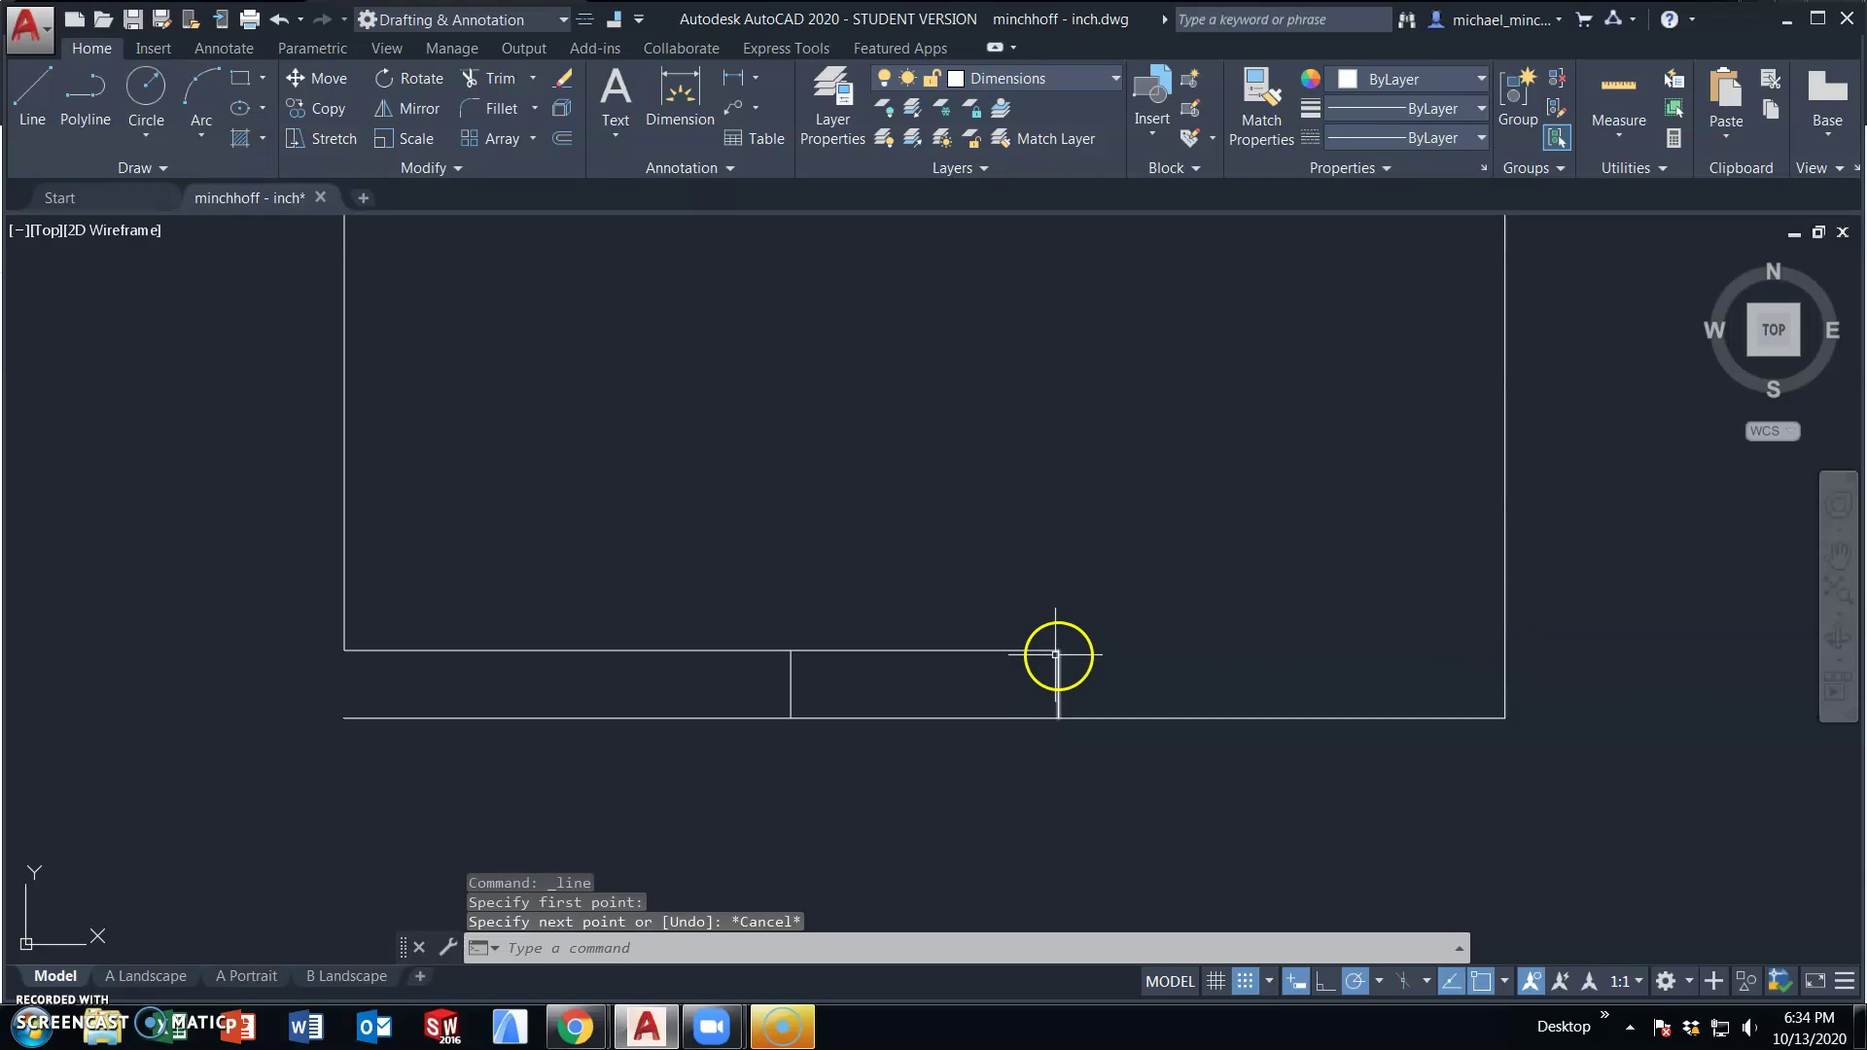
click(1034, 650)
click(1059, 649)
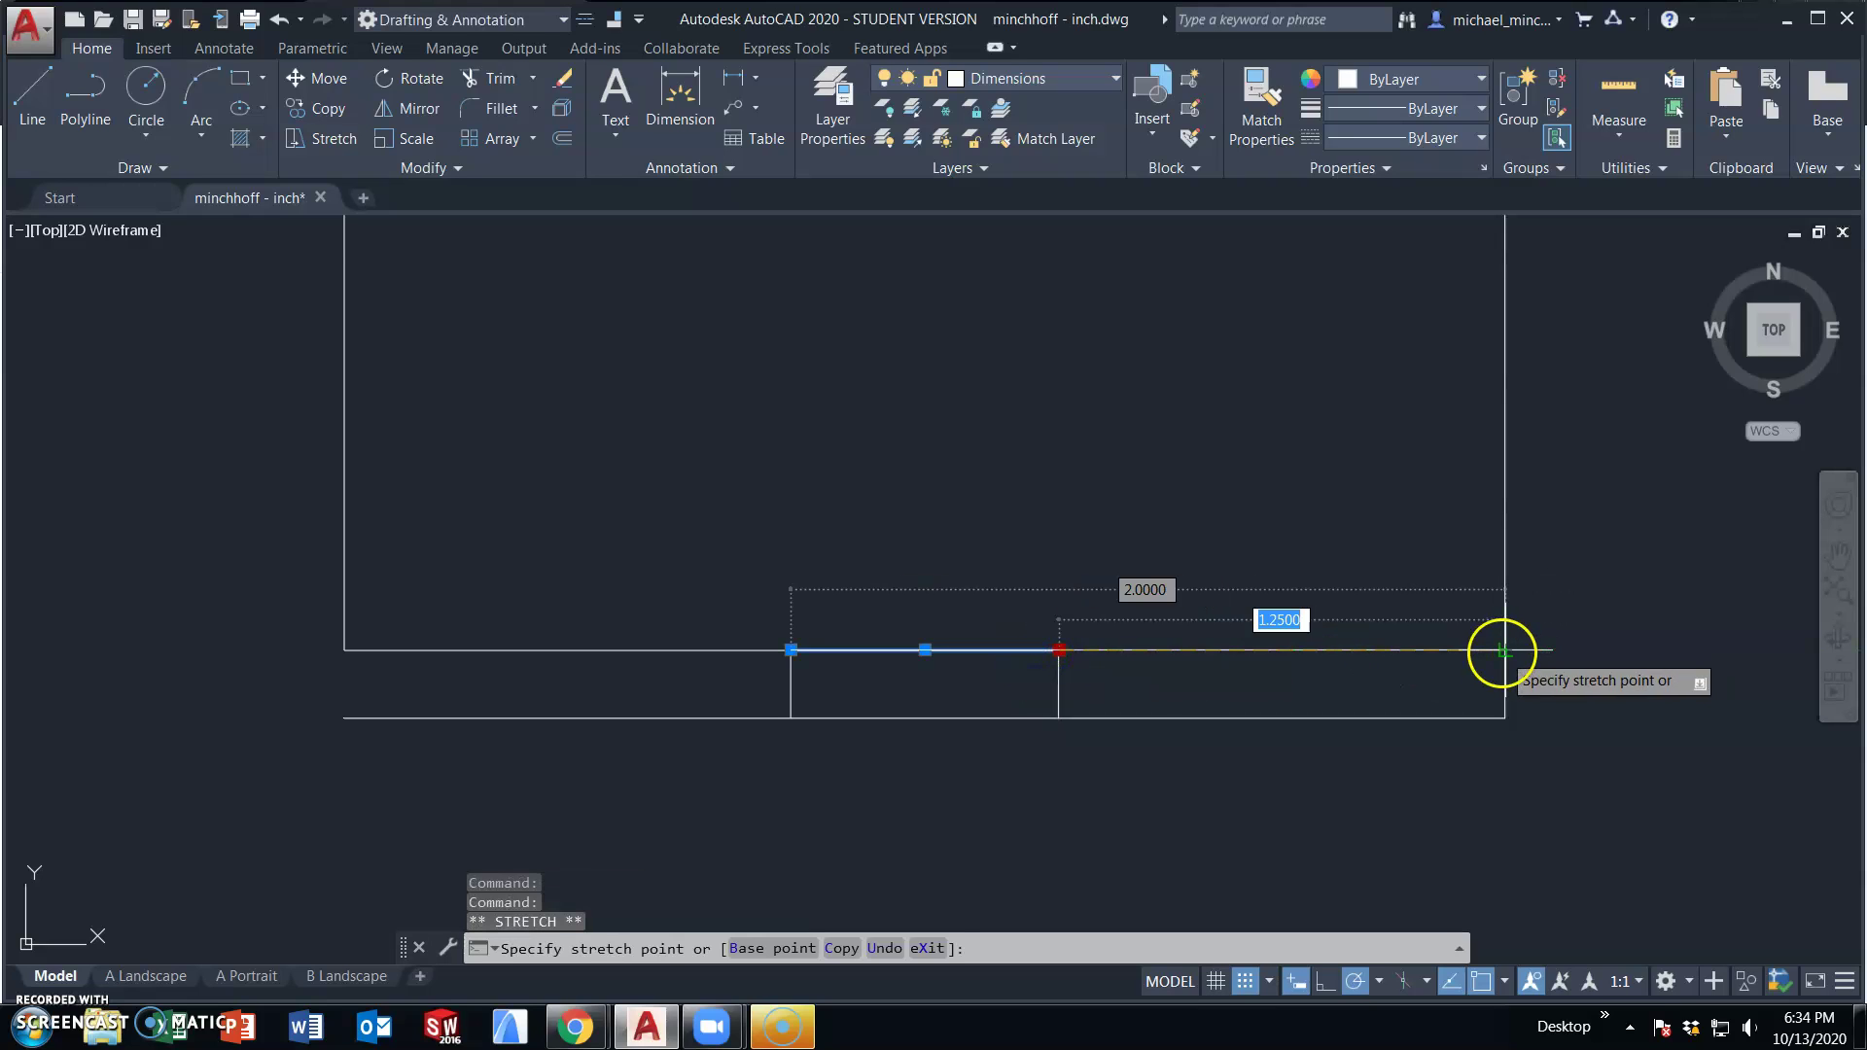
click(1503, 650)
key(Escape)
click(831, 651)
click(790, 649)
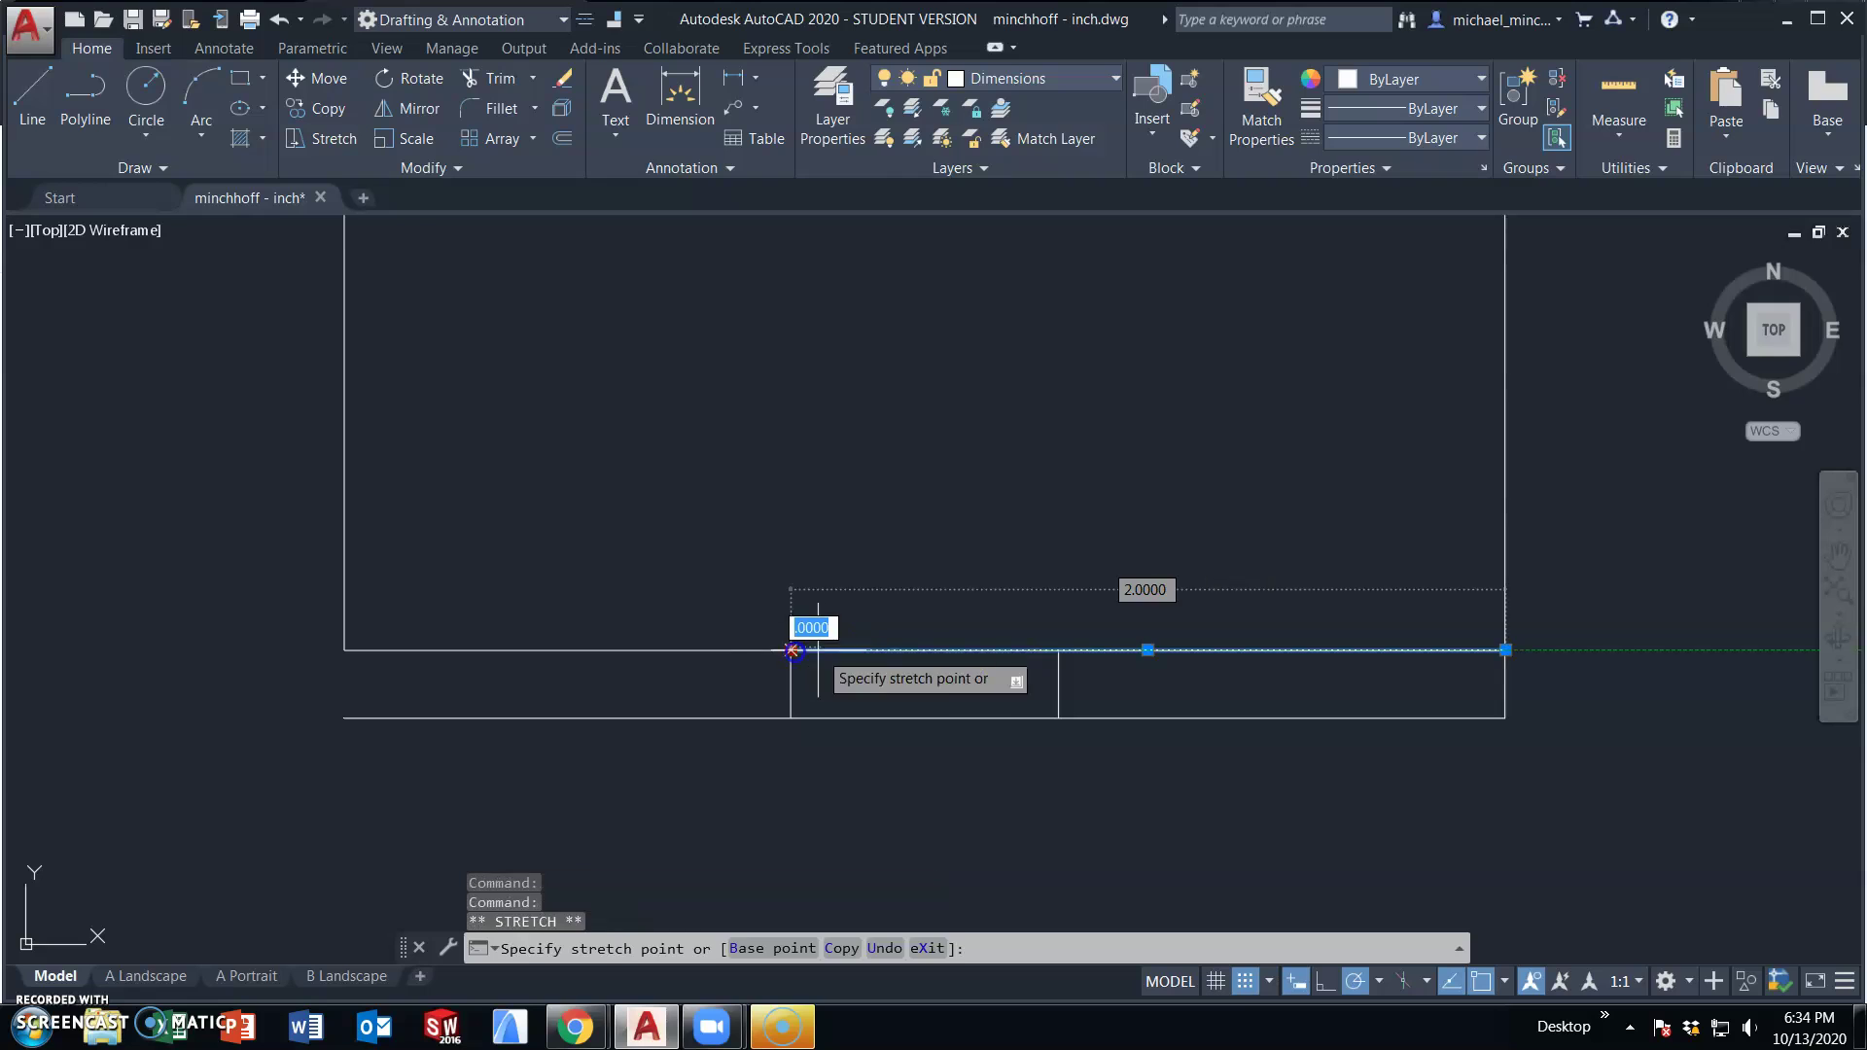
click(1059, 650)
- Trim the bottom edge line so it spans only the 0.75 notch between its corners
click(1497, 717)
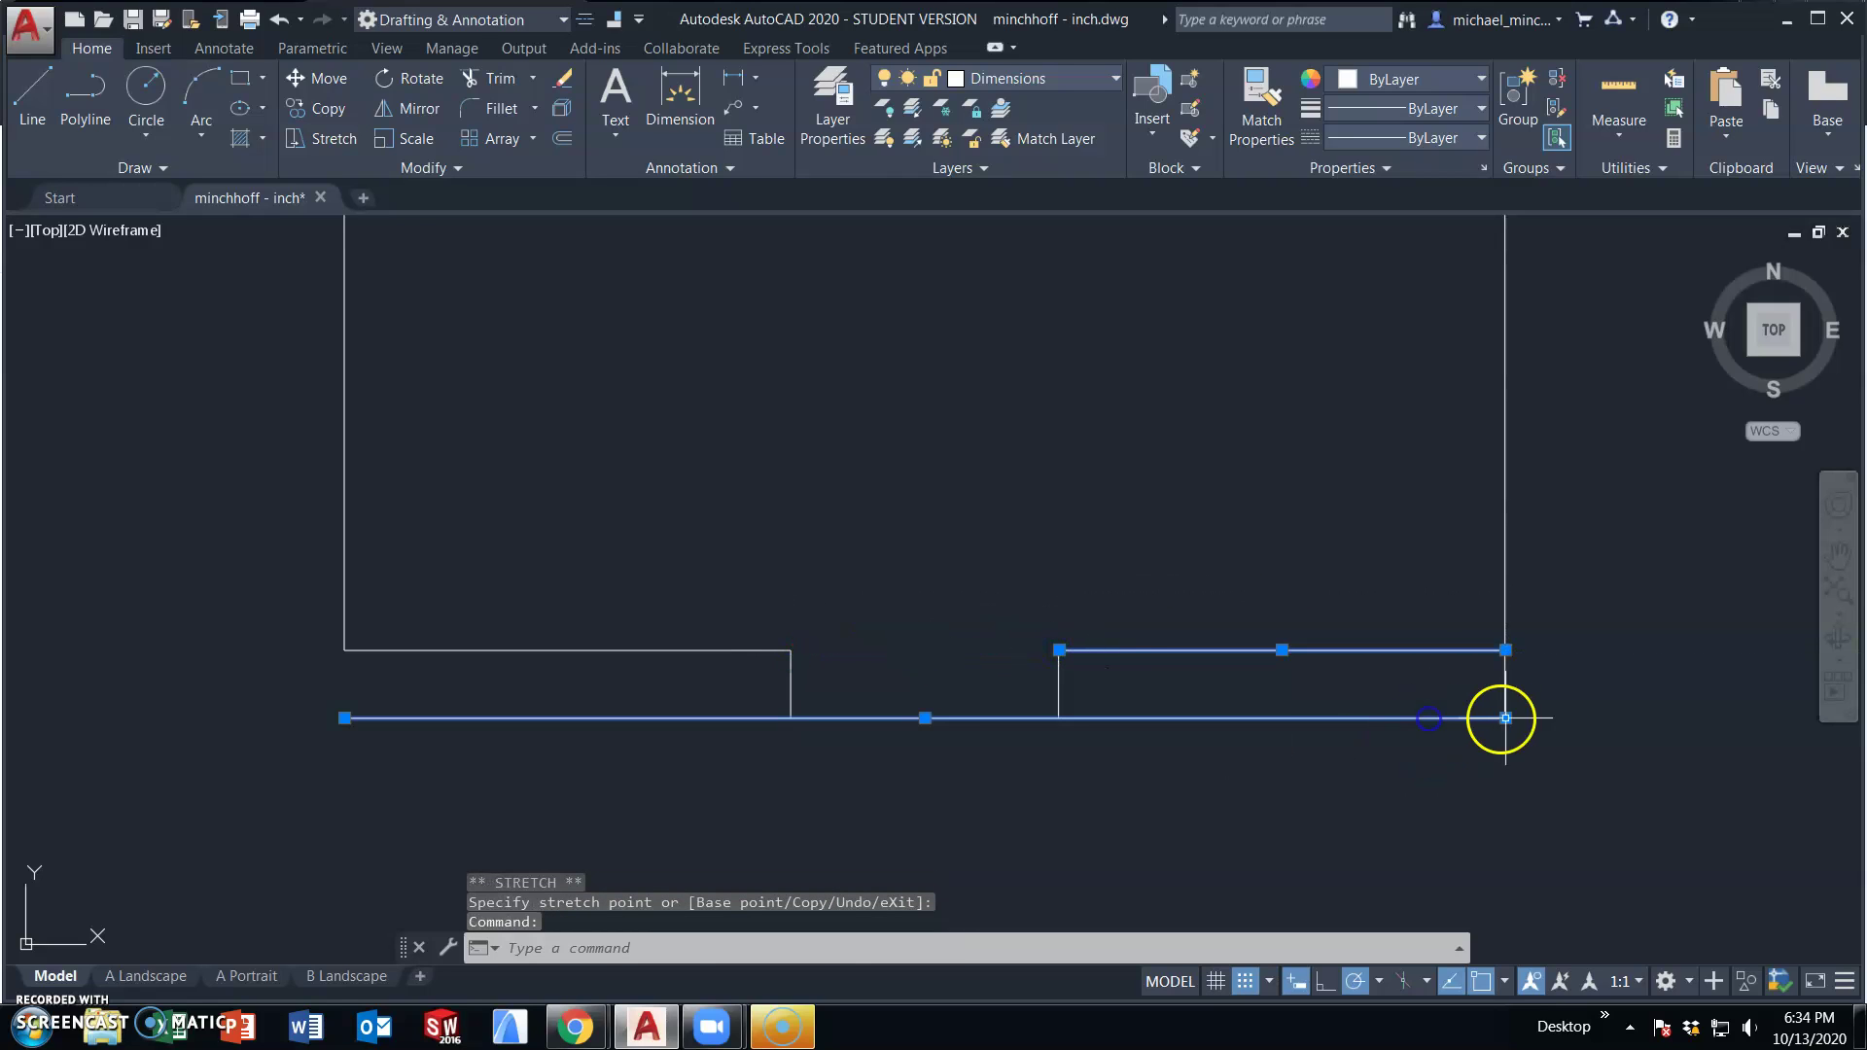
click(1504, 718)
click(1059, 717)
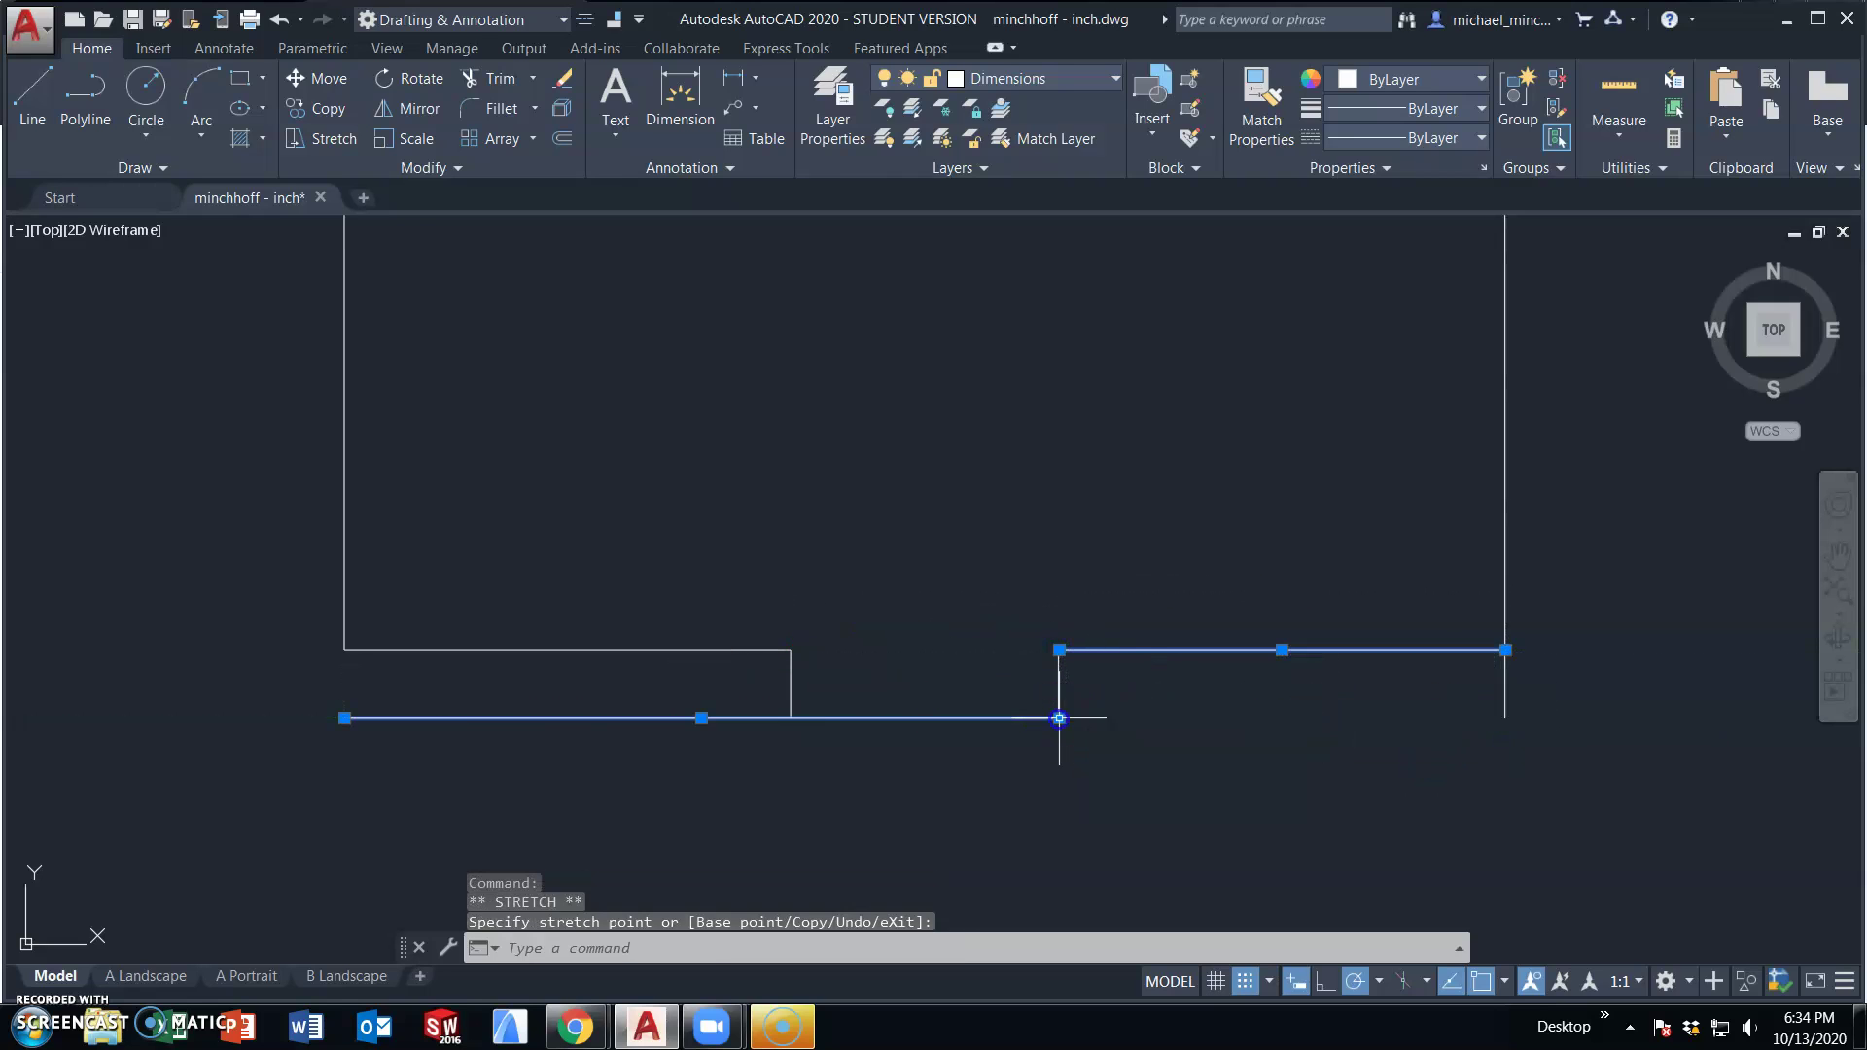
click(346, 718)
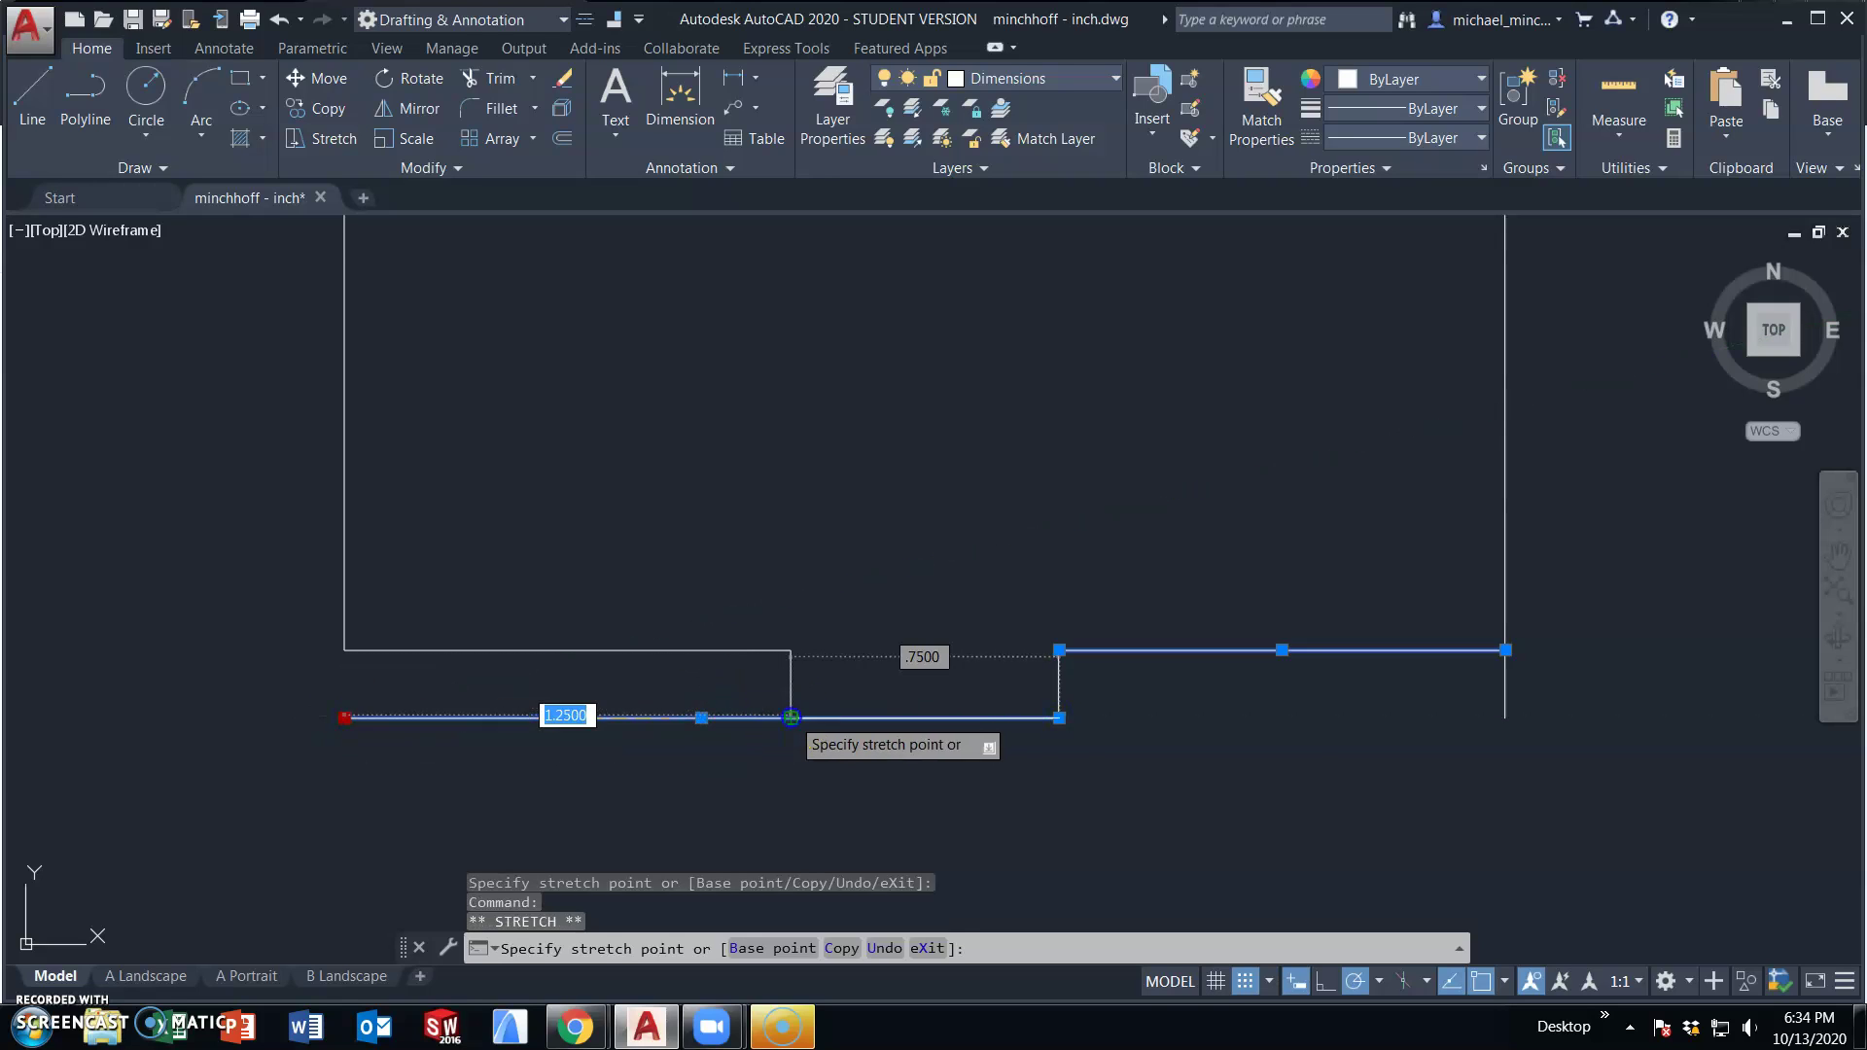
click(790, 717)
click(1504, 693)
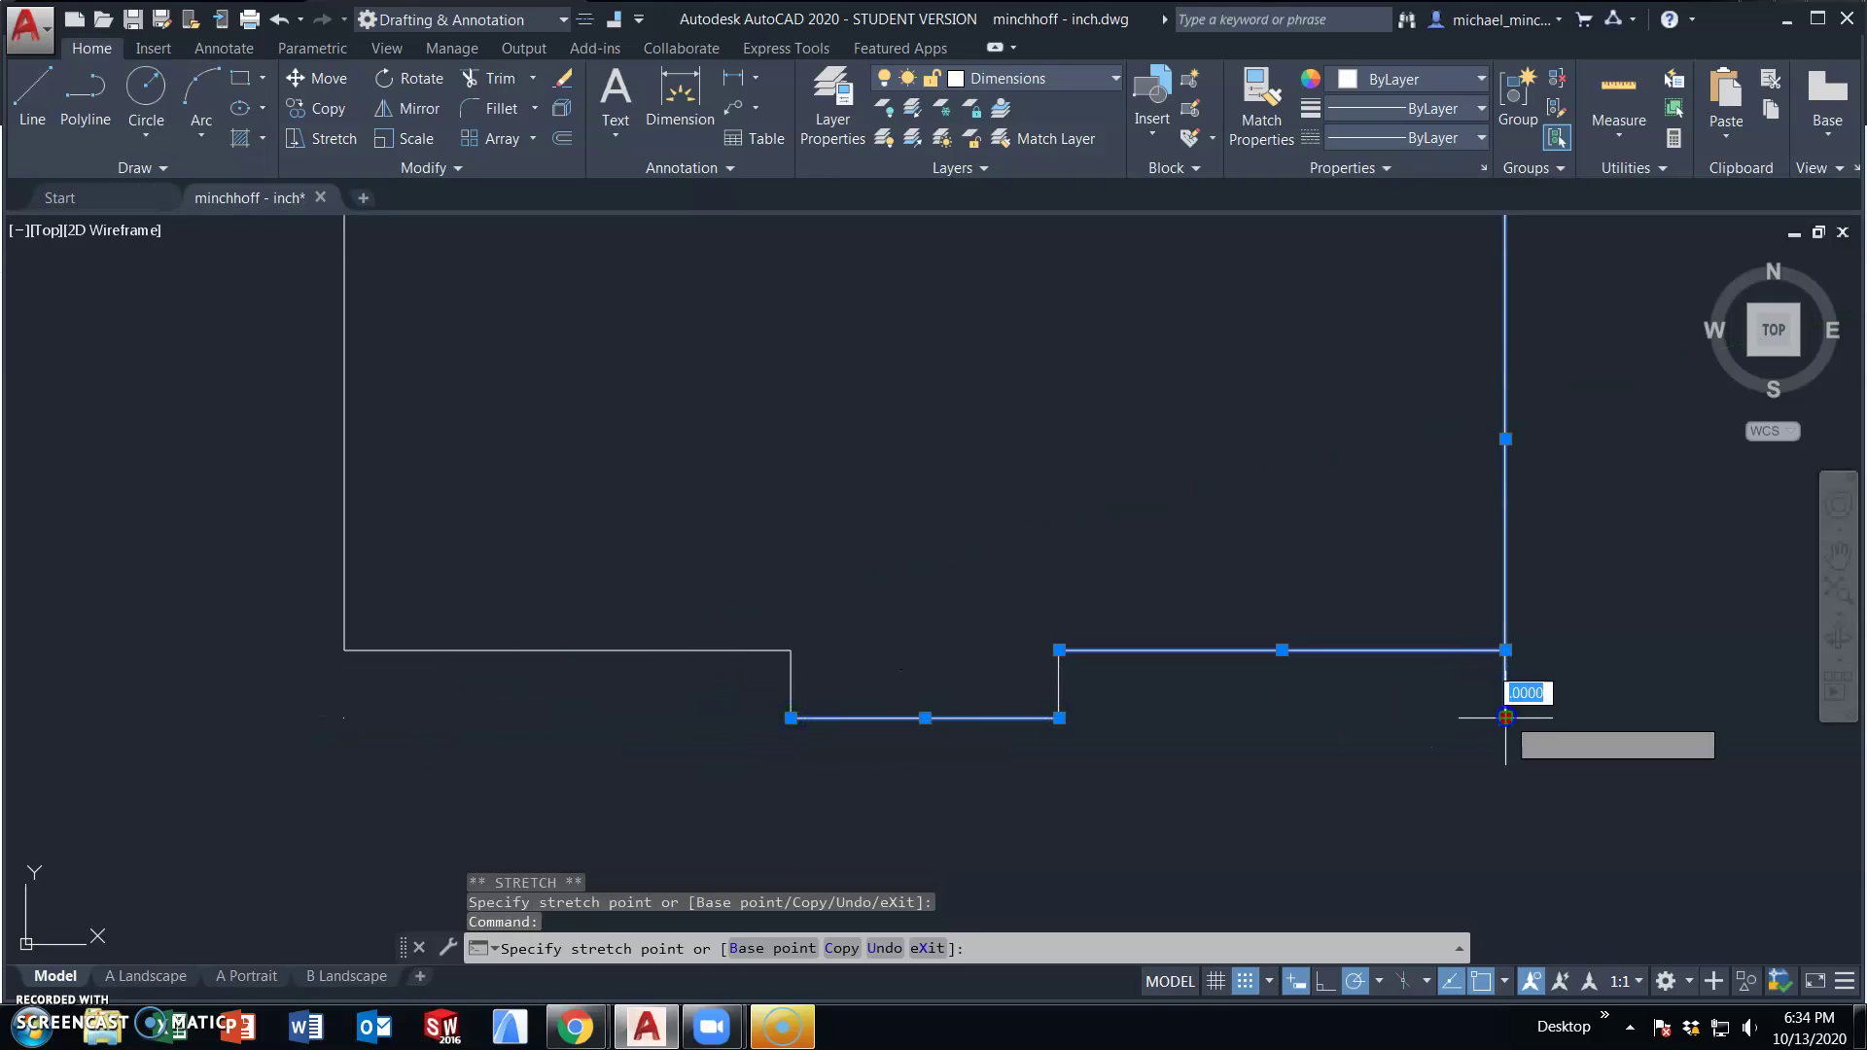
key(Escape)
middle_drag(933, 632, 942, 708)
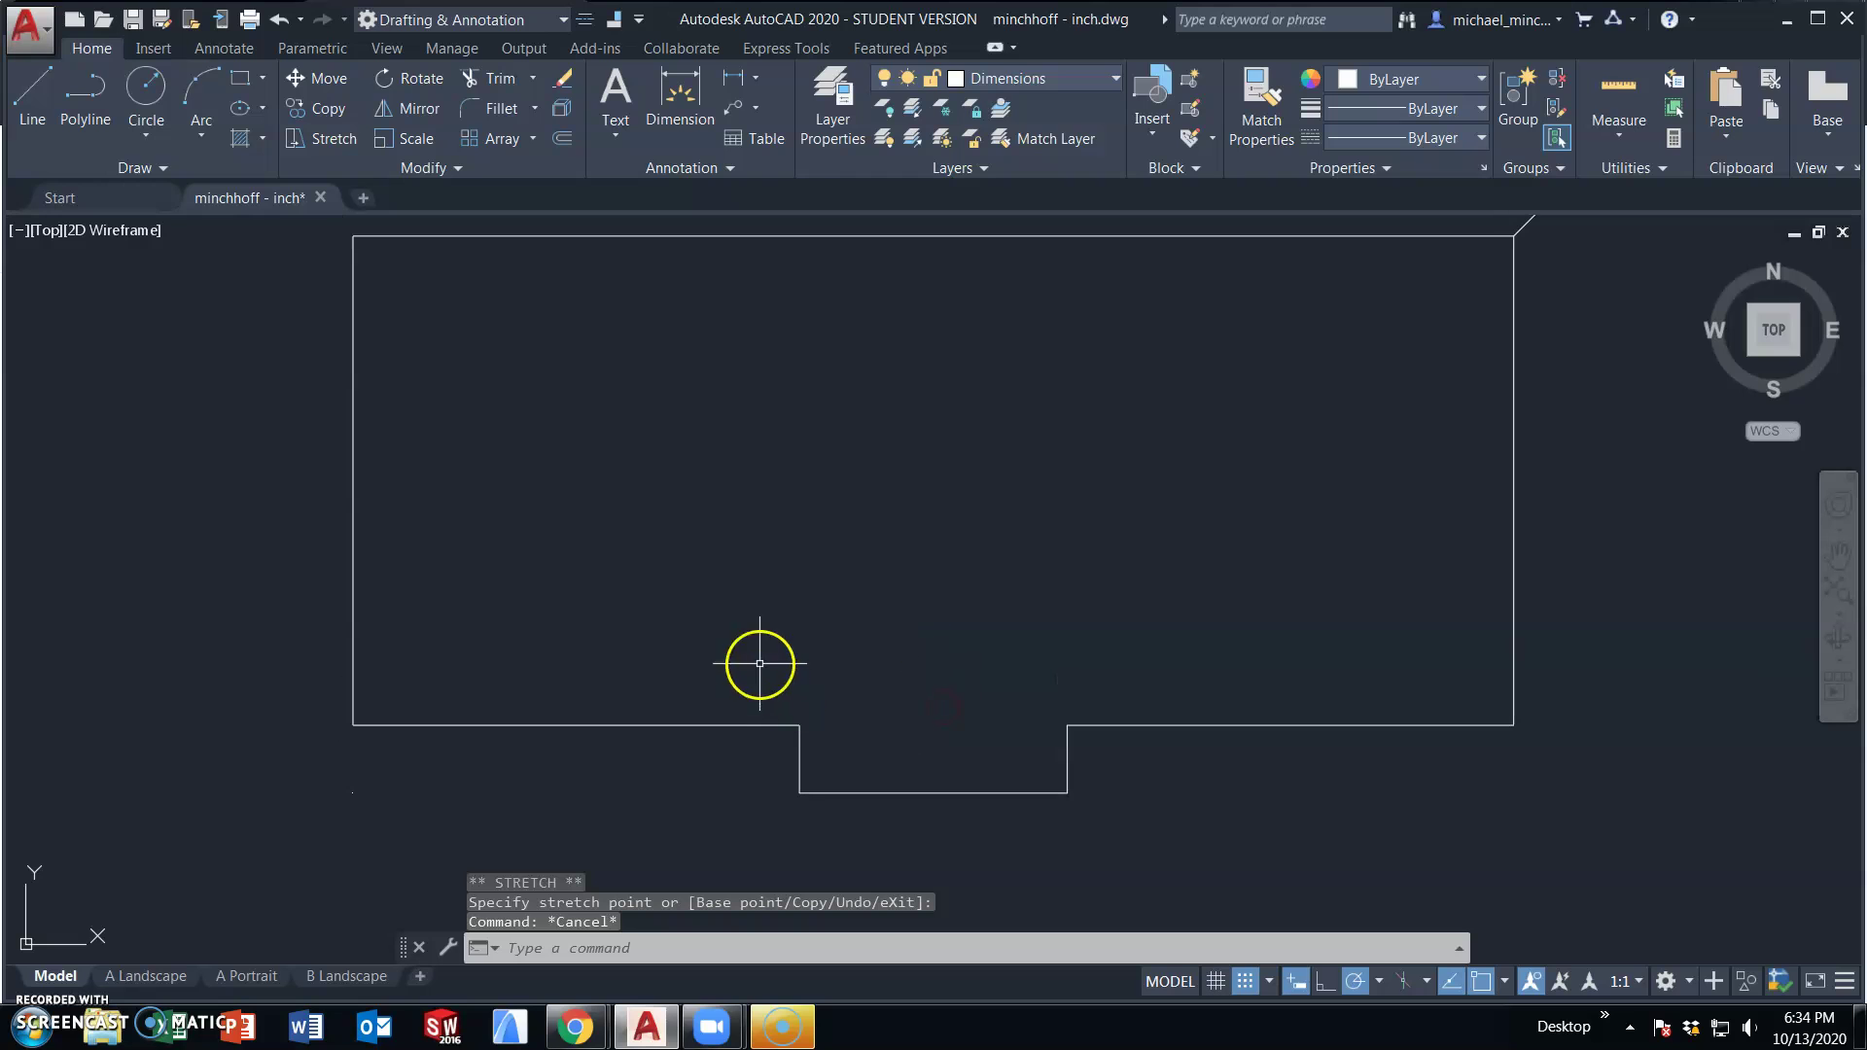
scroll(667, 581, down, 3)
mouse_move(638, 613)
middle_down()
mouse_move(442, 616)
mouse_move(1146, 632)
mouse_move(667, 616)
middle_up()
scroll(667, 616, up, 5)
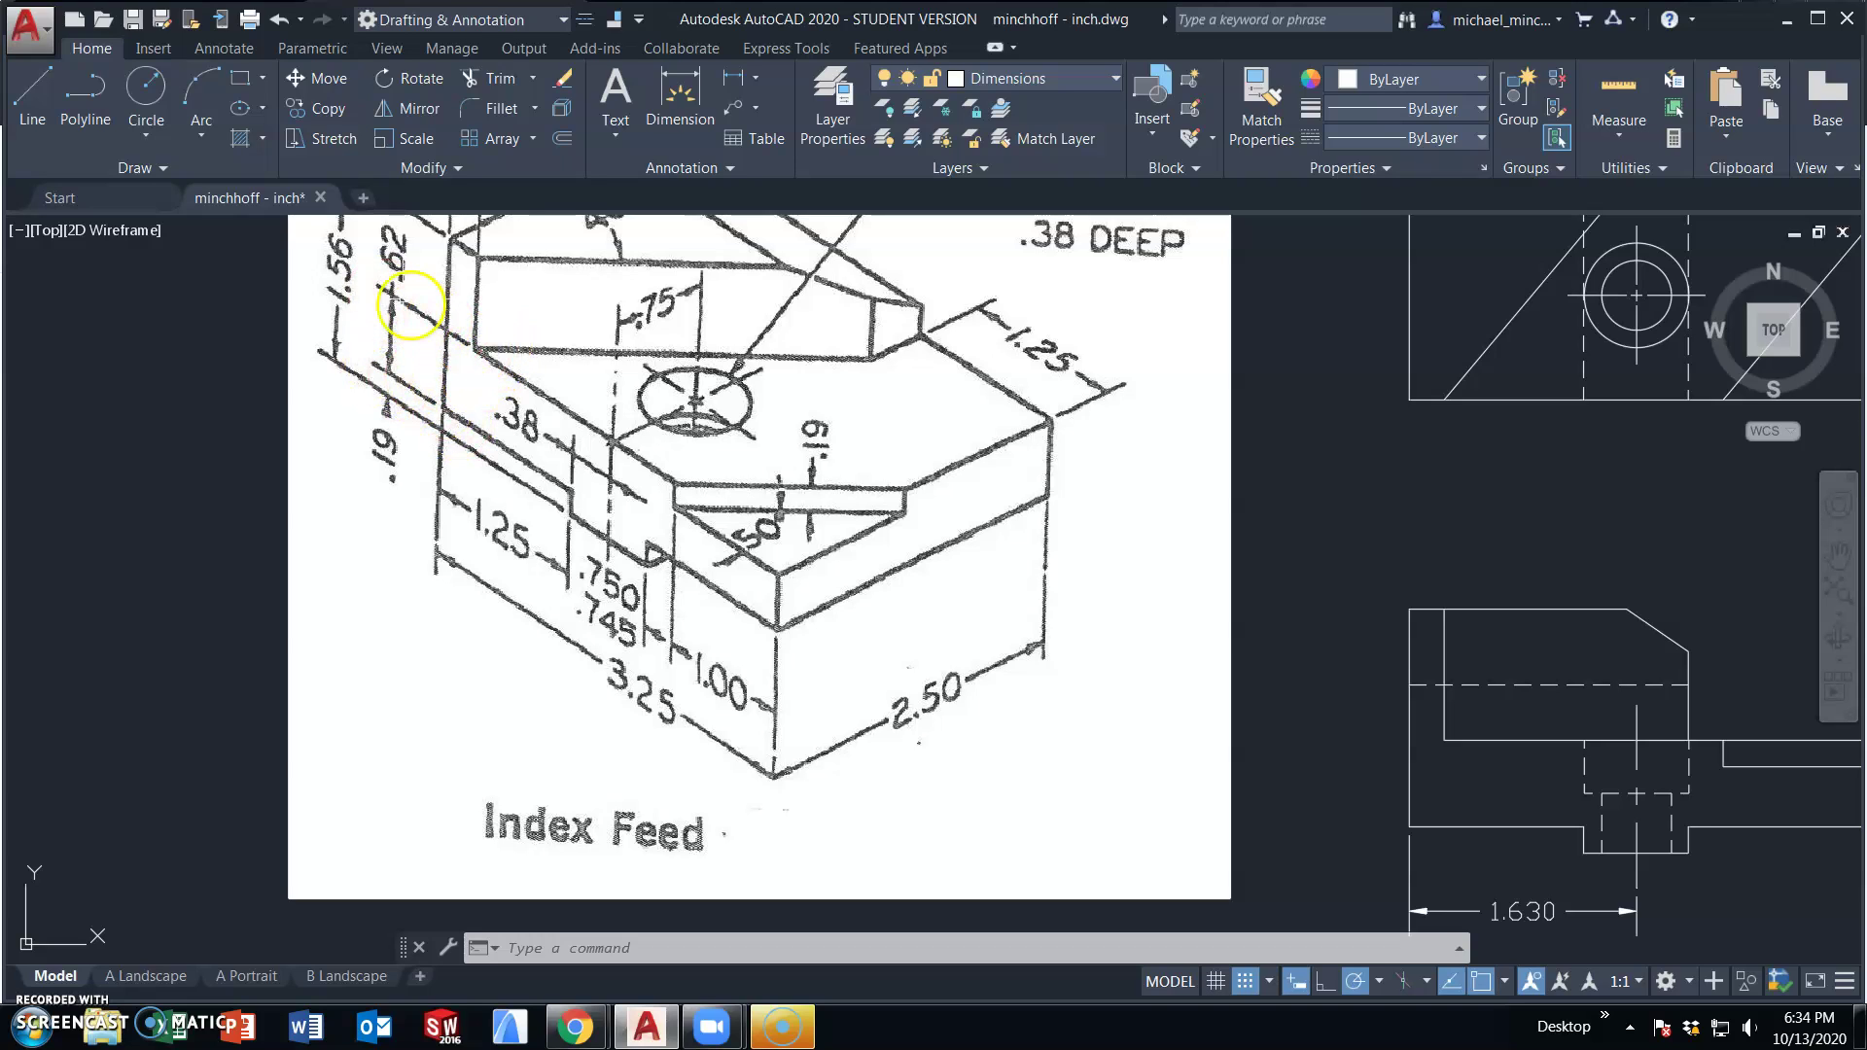
- Delete the stray object lying below the new view
scroll(1164, 637, down, 3)
scroll(1492, 709, up, 1)
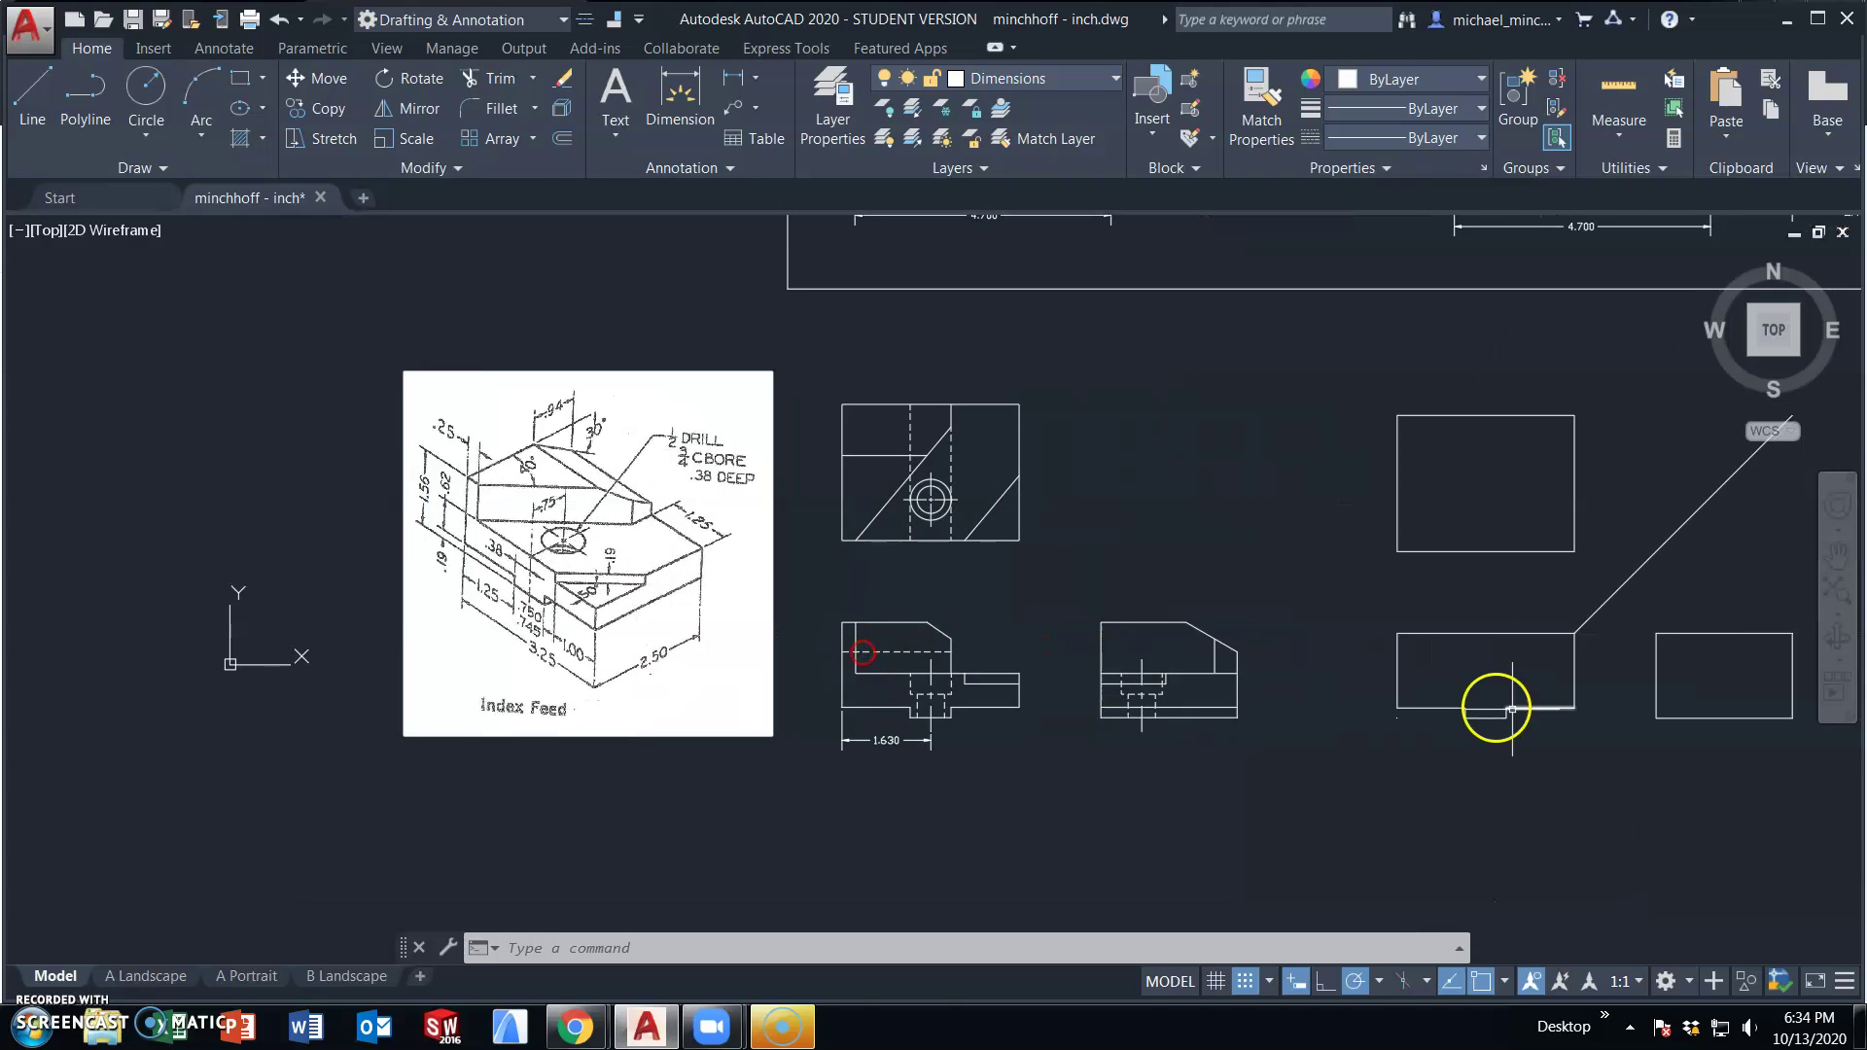
middle_drag(1493, 709, 1234, 709)
scroll(1233, 709, up, 4)
middle_drag(440, 733, 450, 733)
click(186, 738)
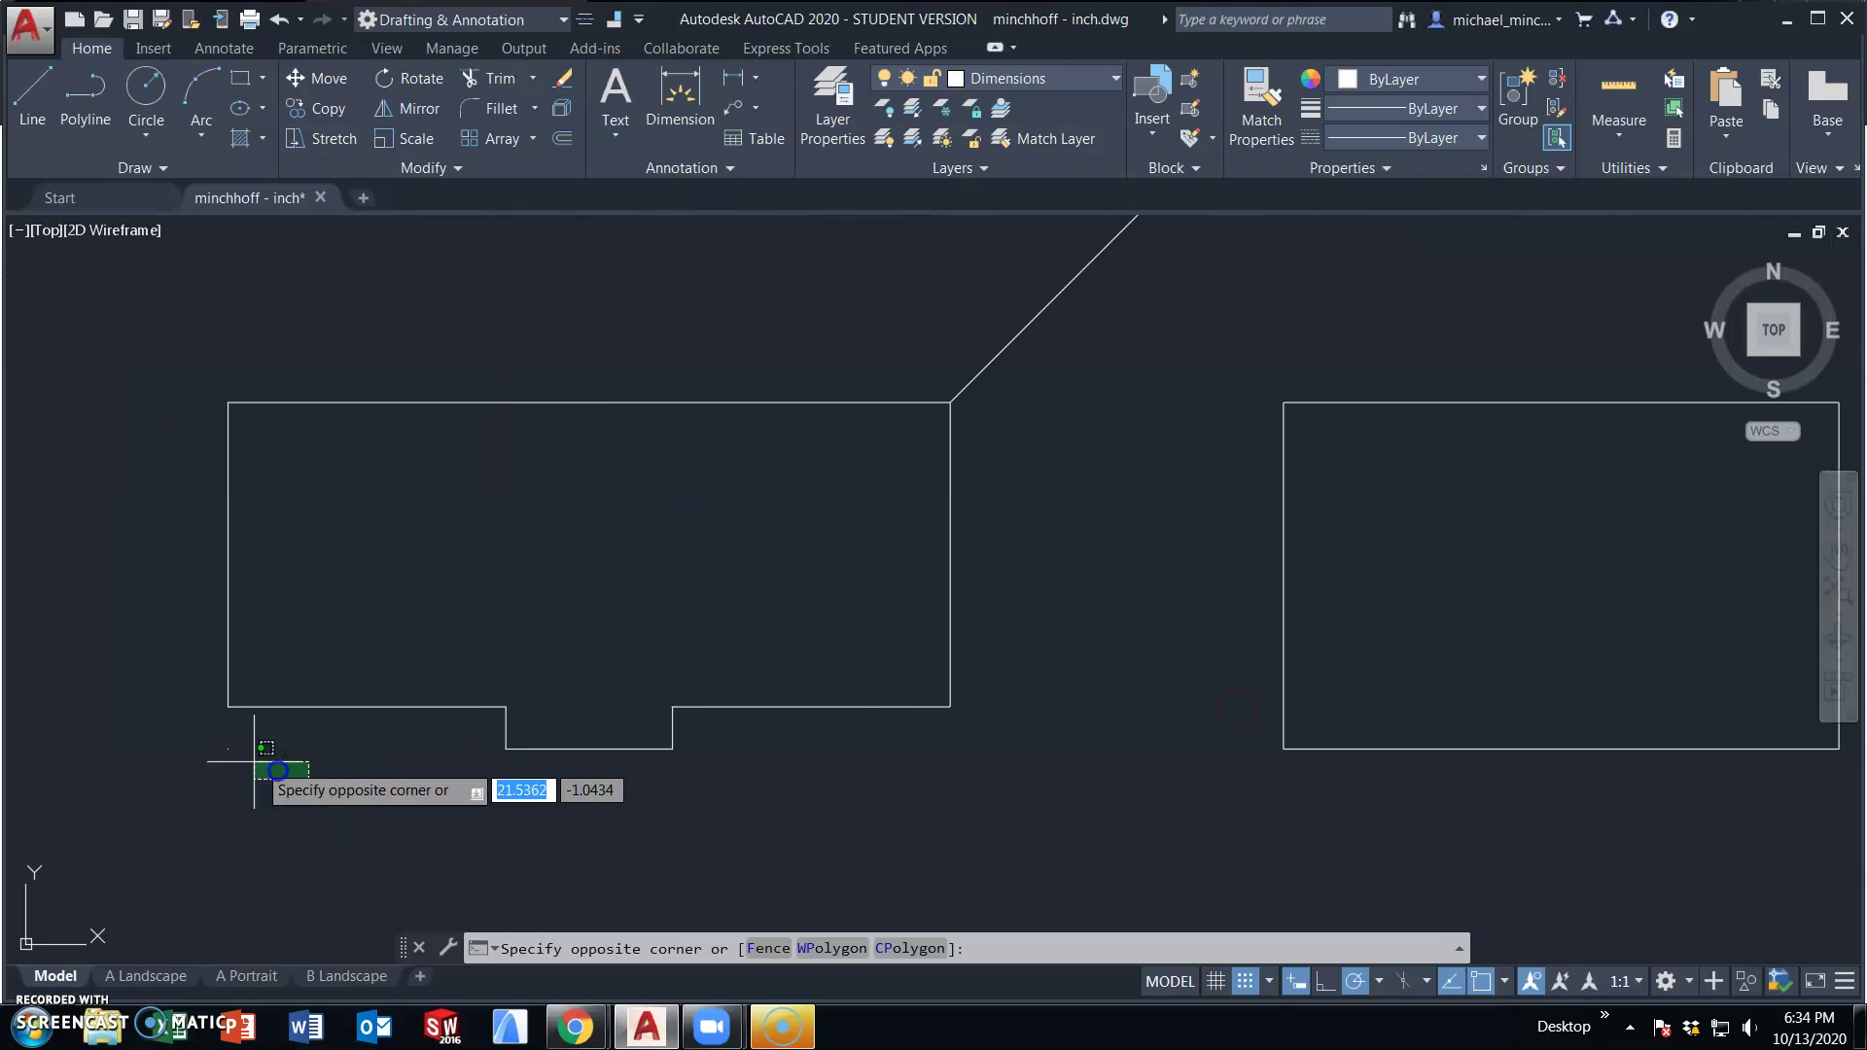
key(Delete)
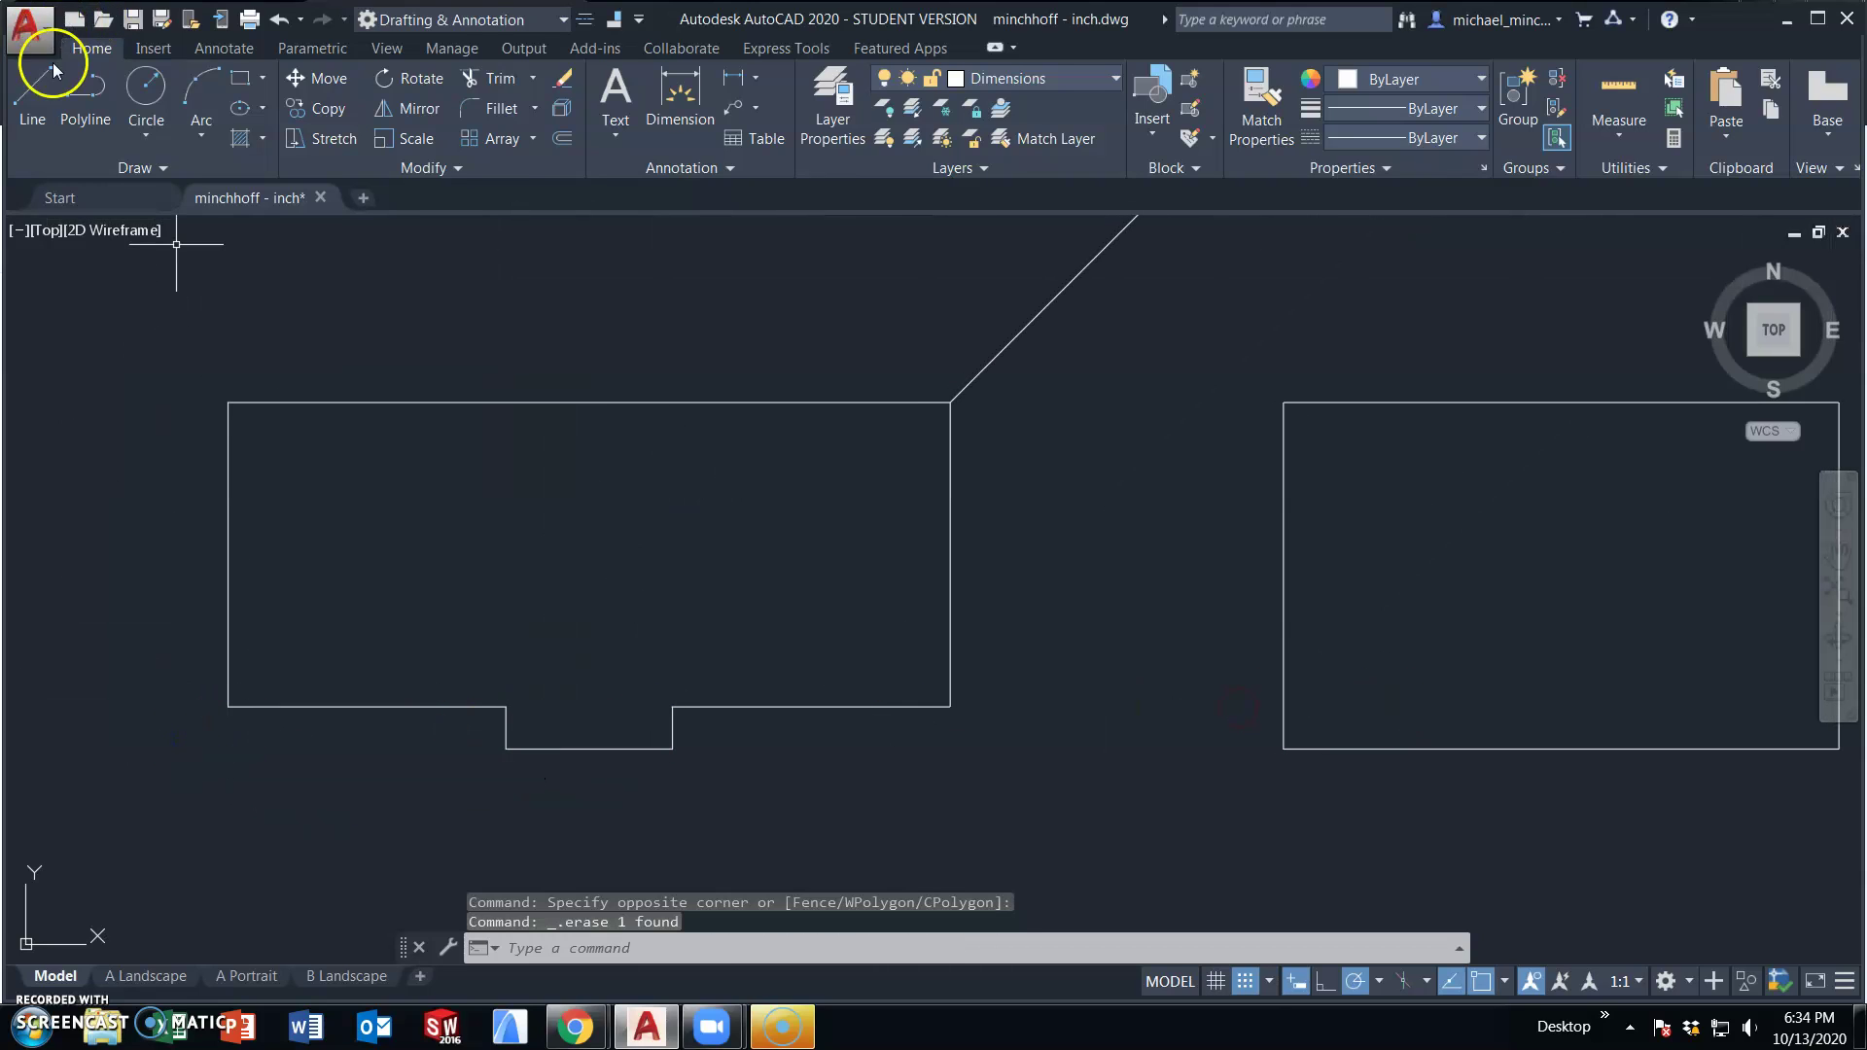
- Draw a line 0.62 up from the notch's left corner and across to the view's right edge
click(53, 64)
click(506, 707)
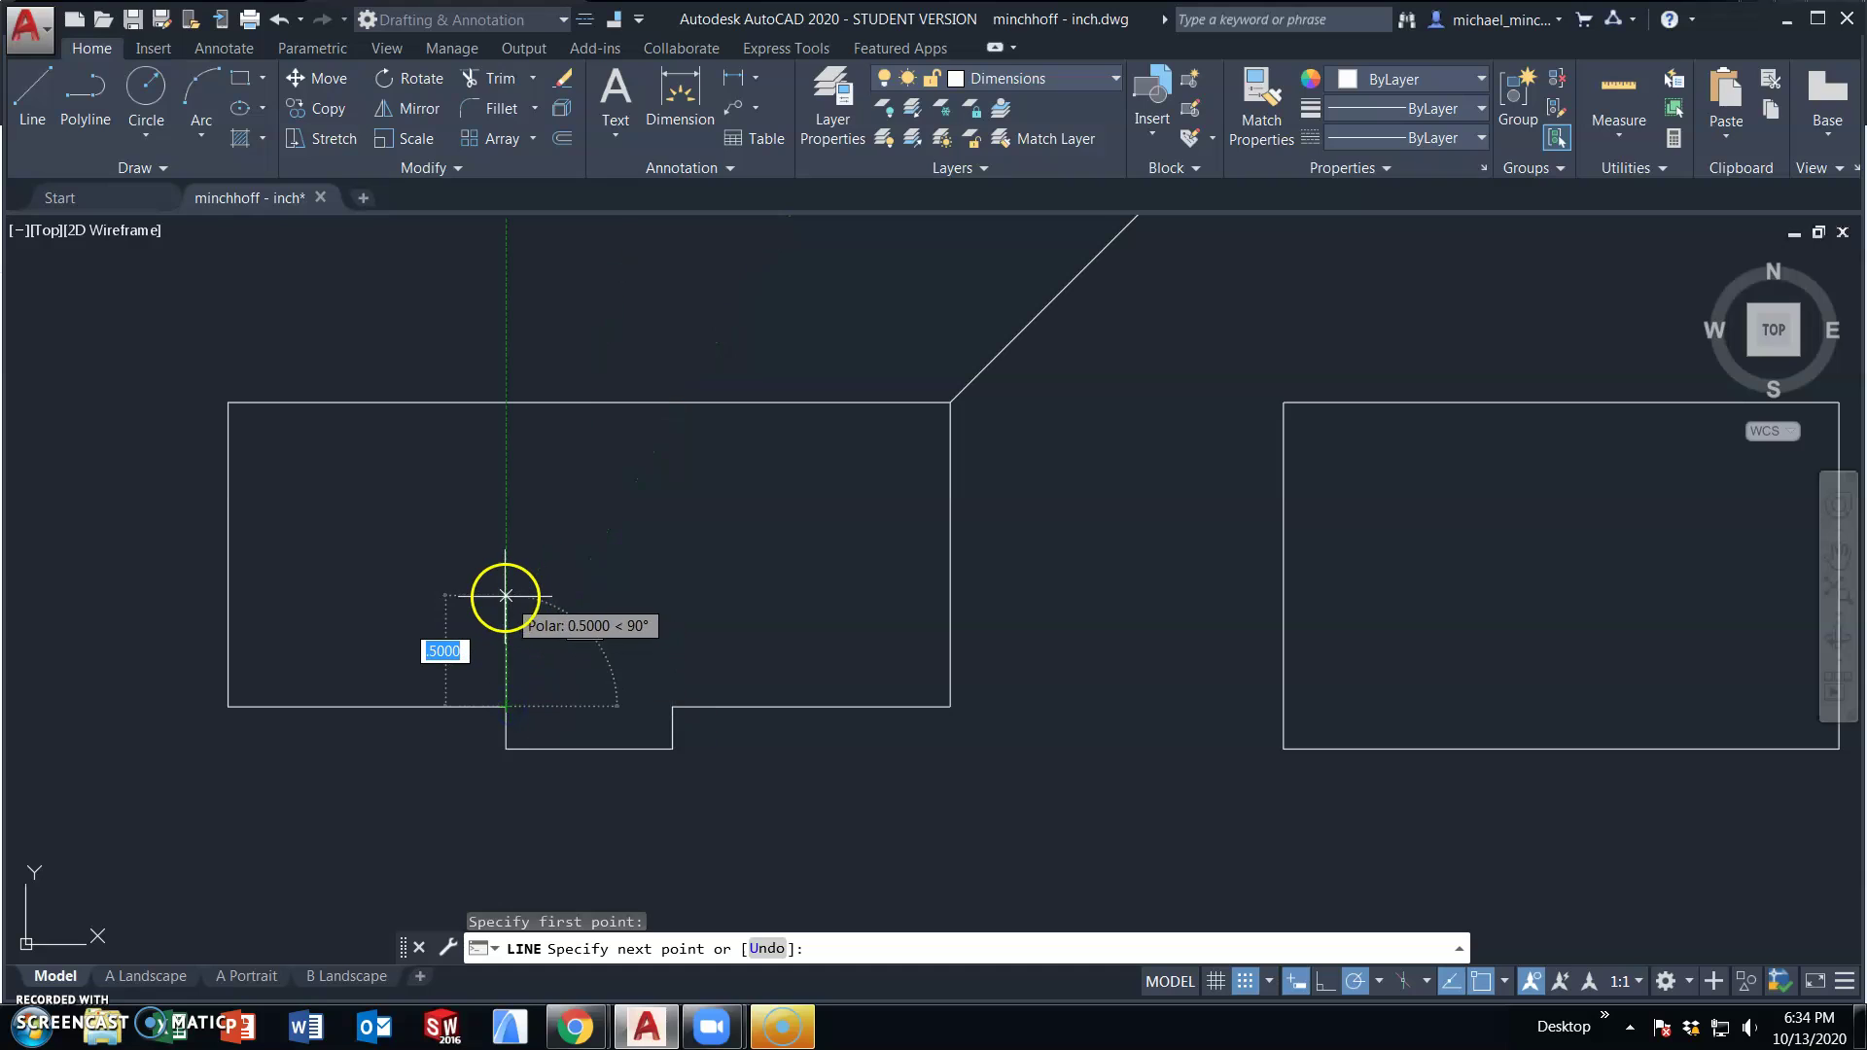
text(.62)
key(Return)
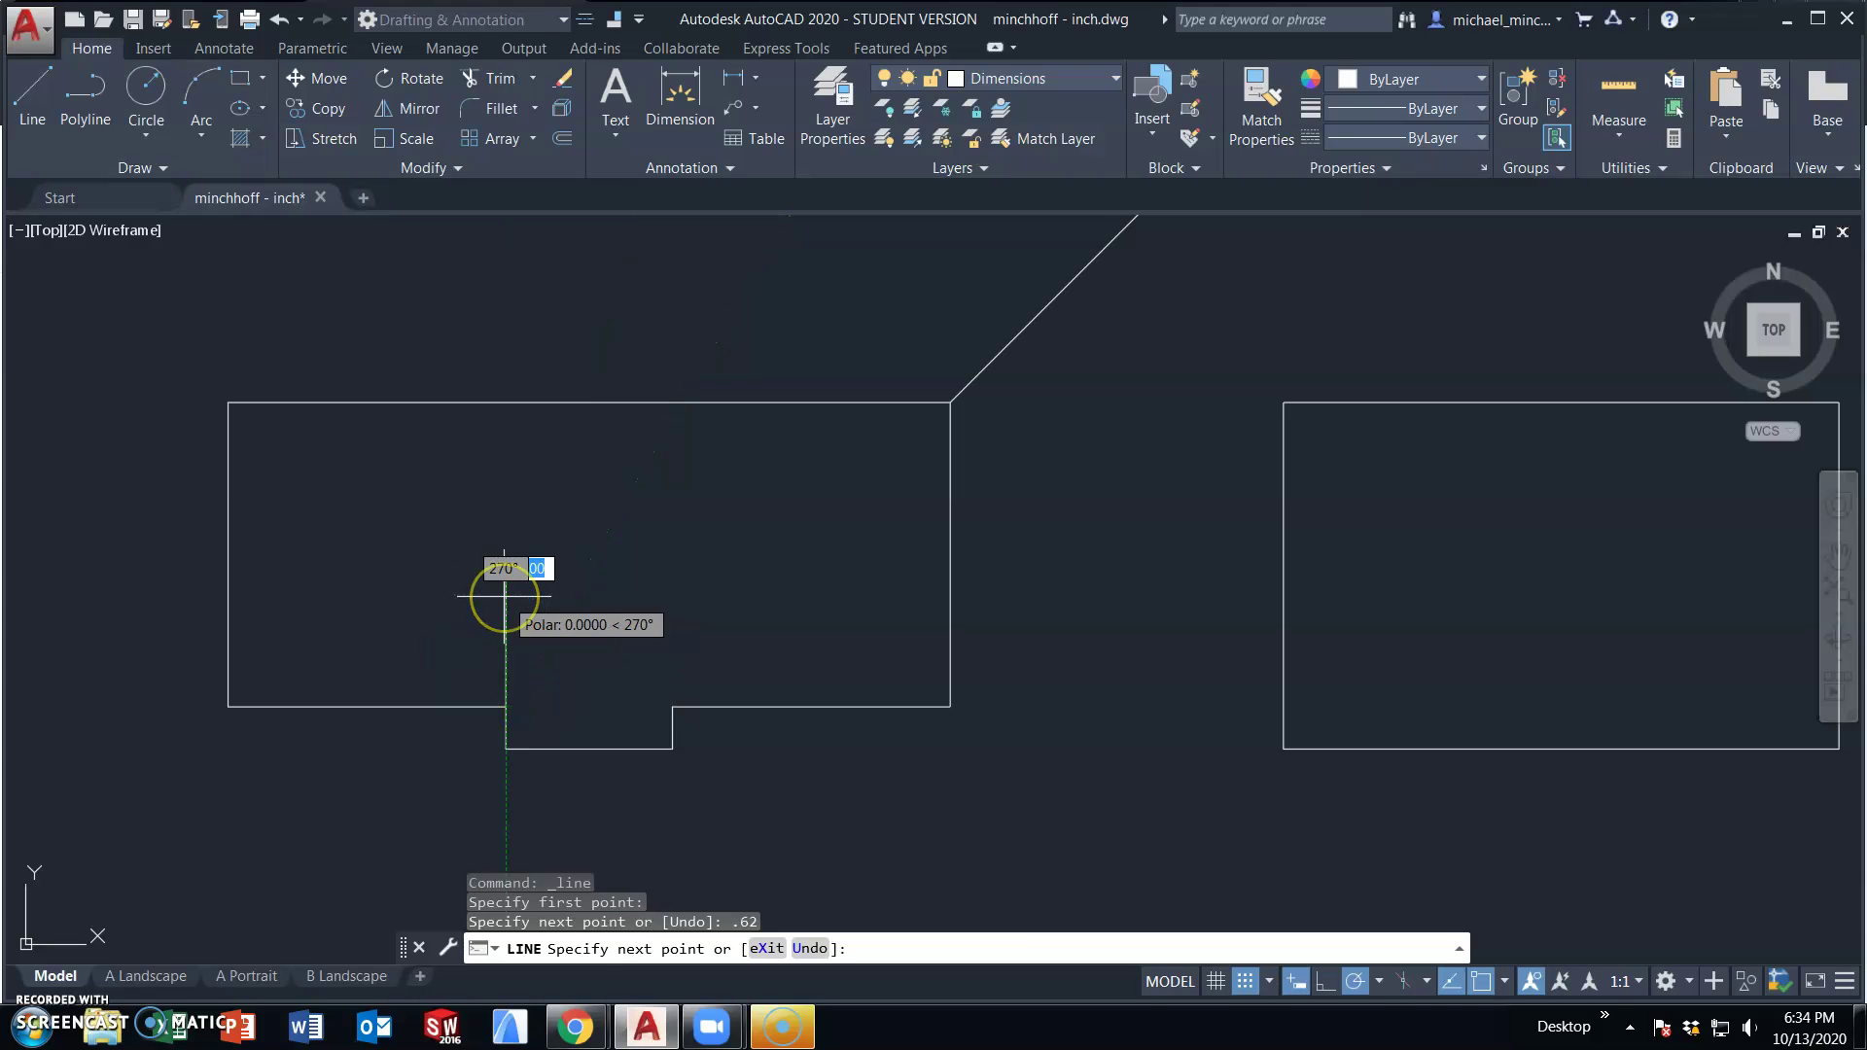
click(947, 573)
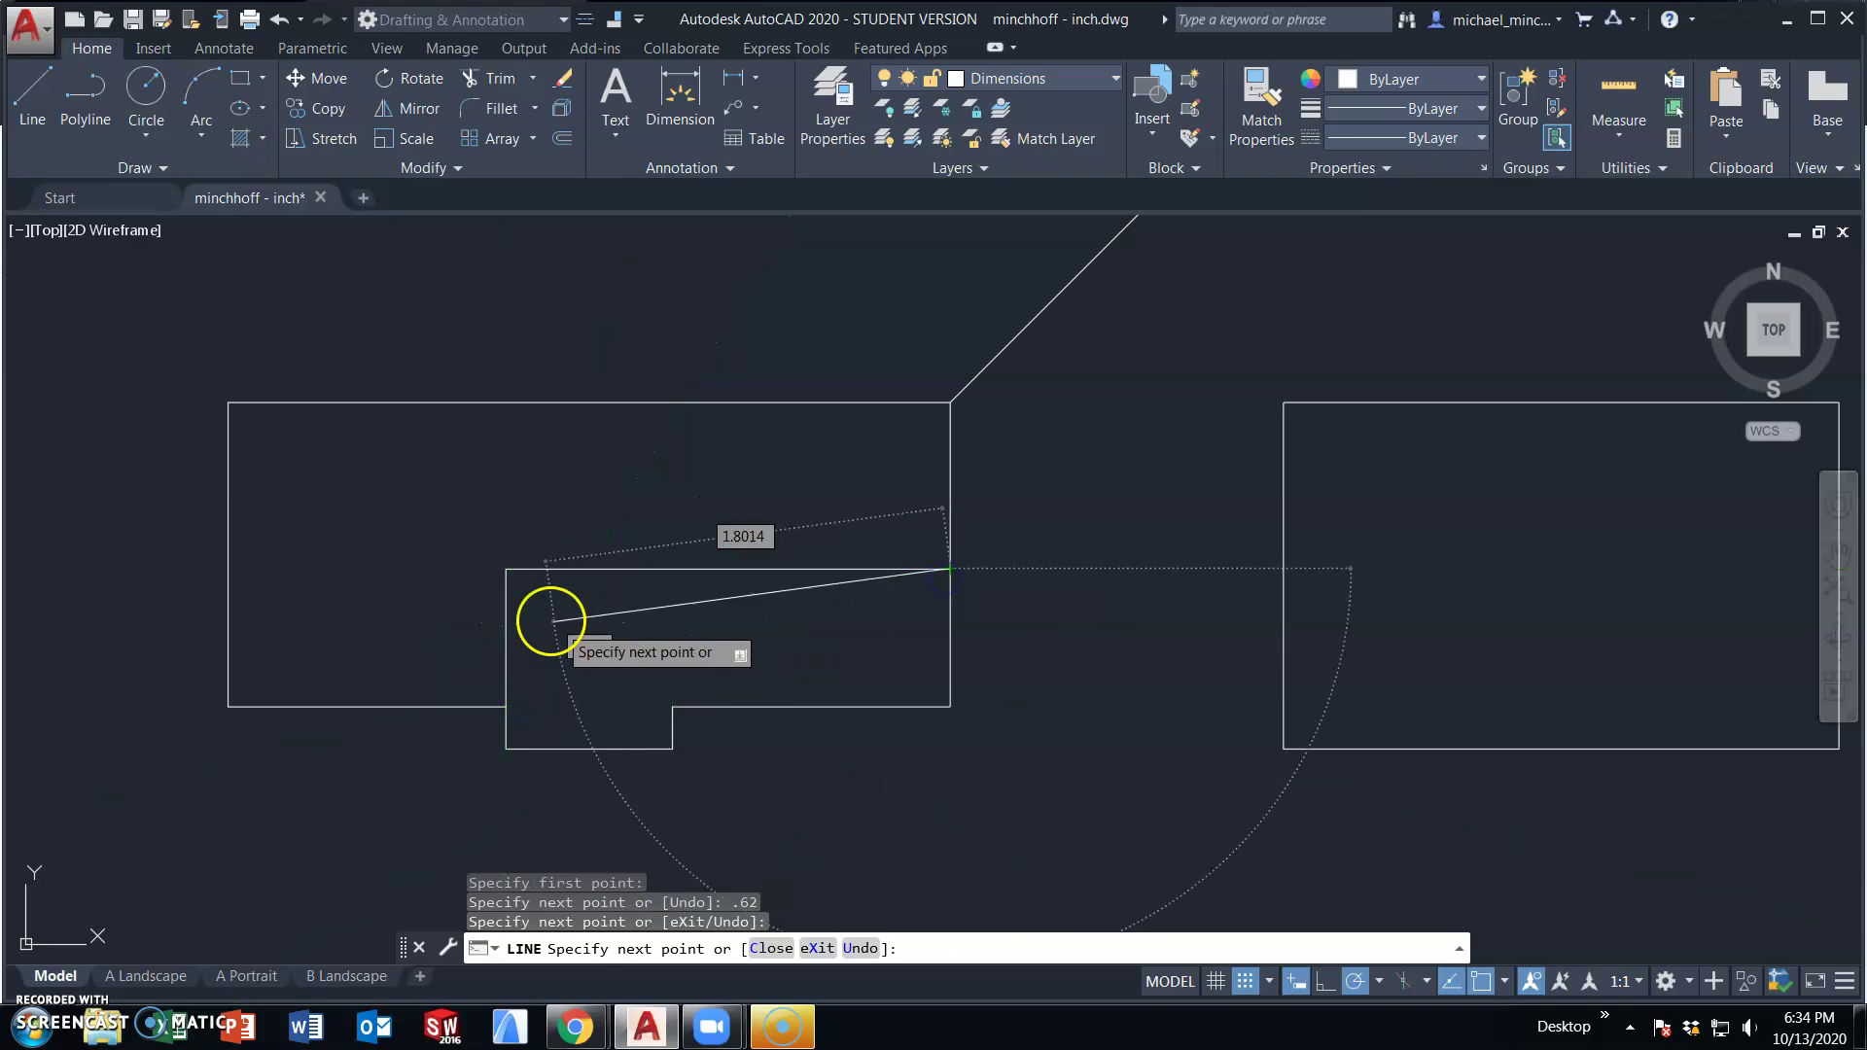
key(Escape)
- Stretch the new horizontal line to the left edge and erase the vertical helper line
click(521, 569)
click(506, 568)
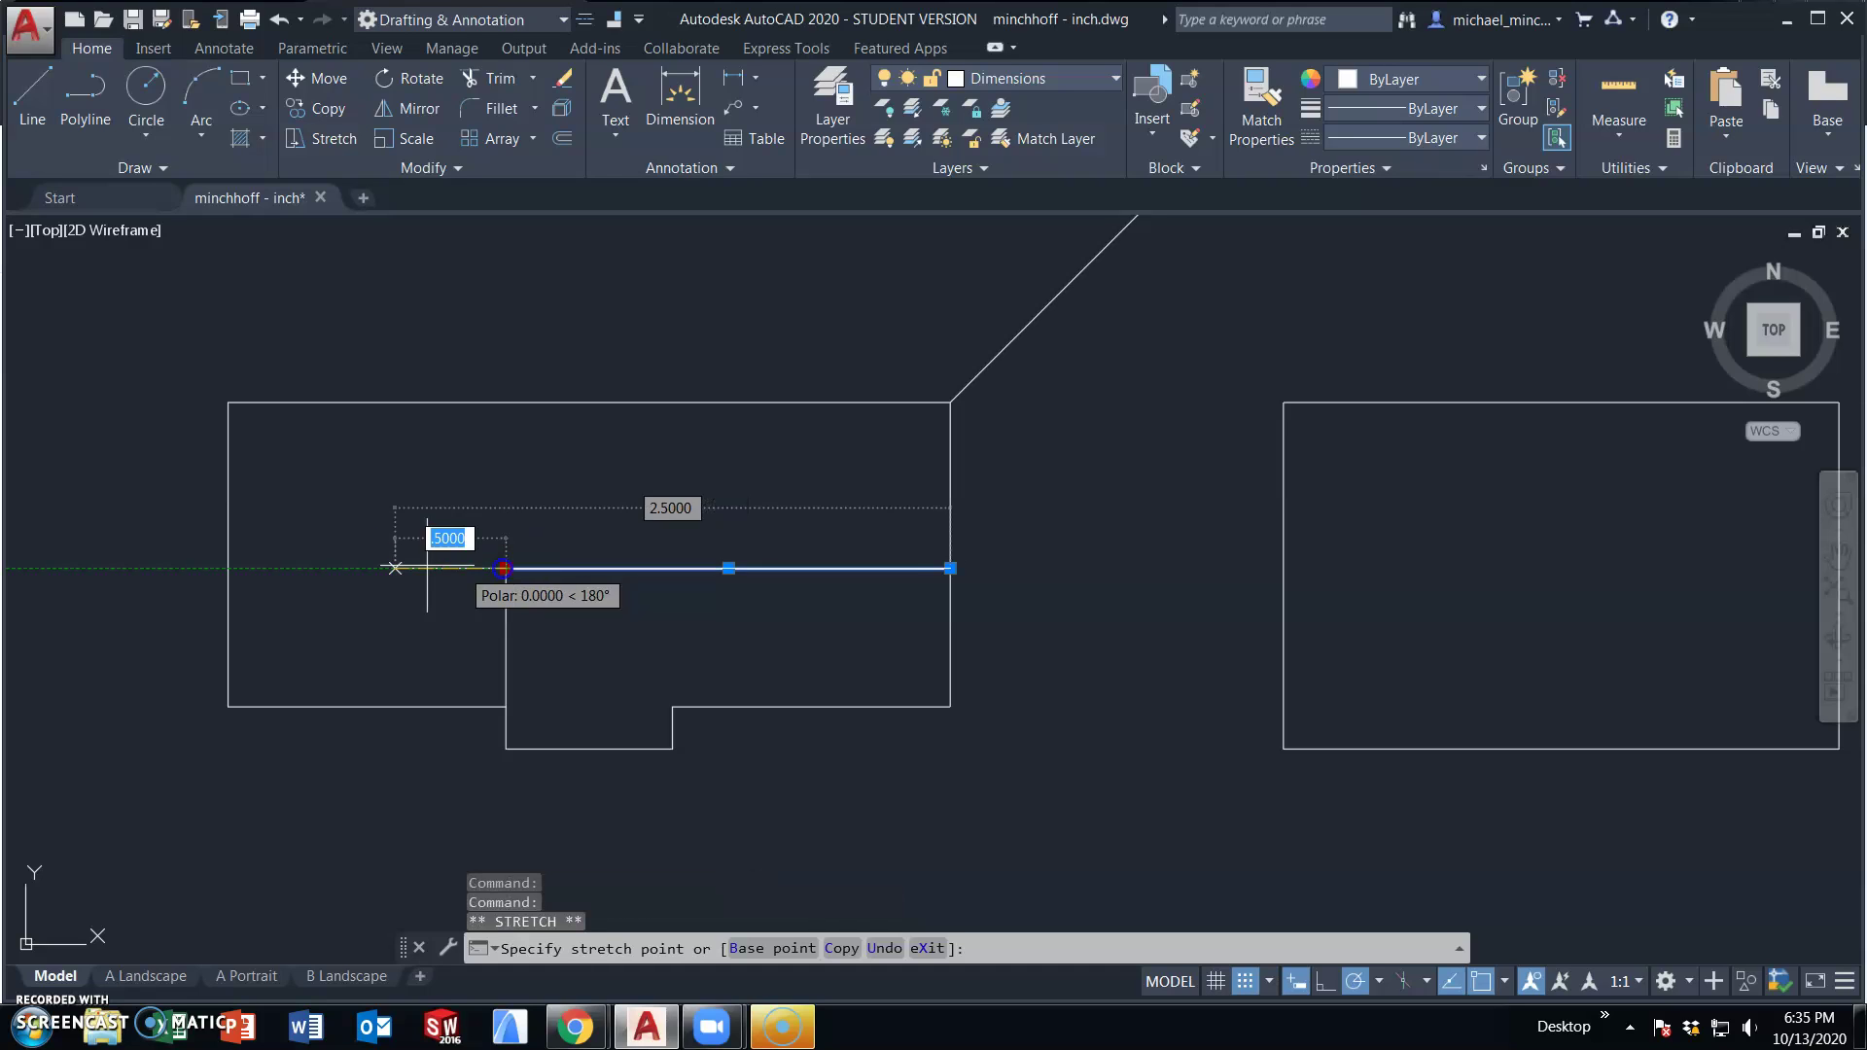
click(228, 568)
key(Escape)
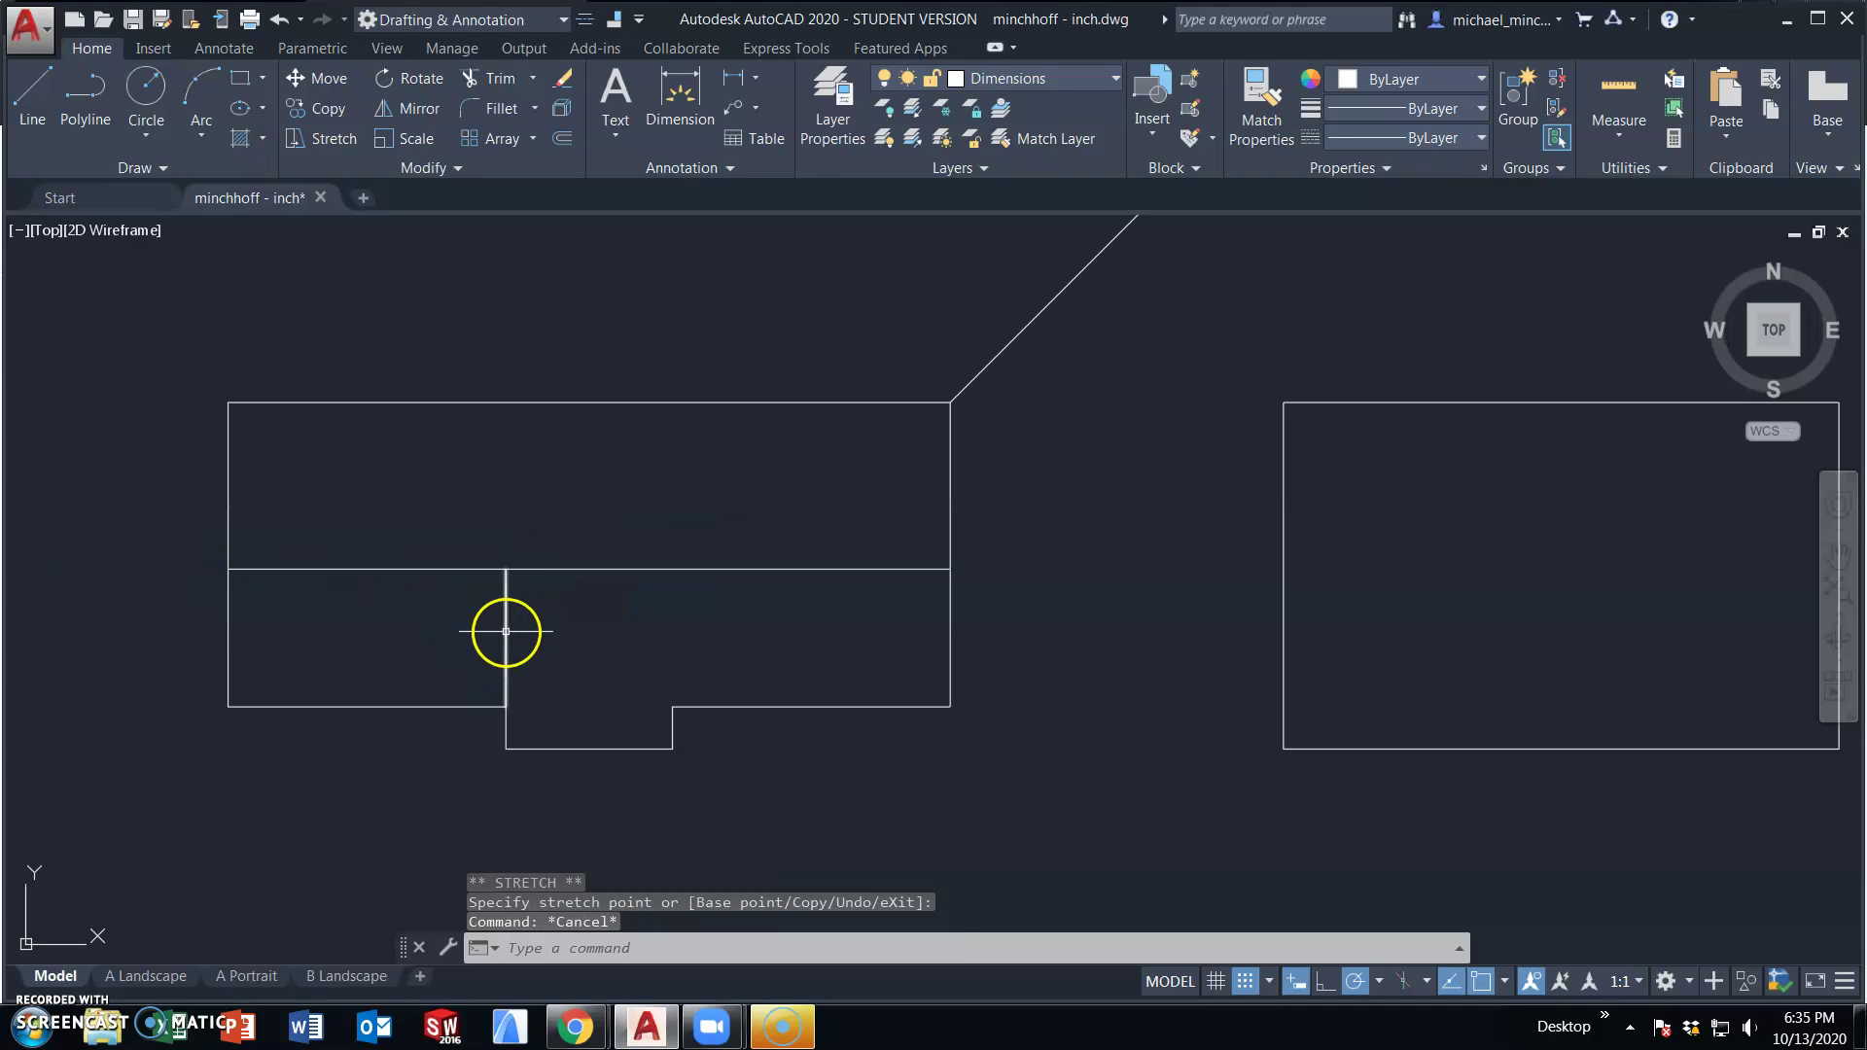
click(506, 631)
key(Delete)
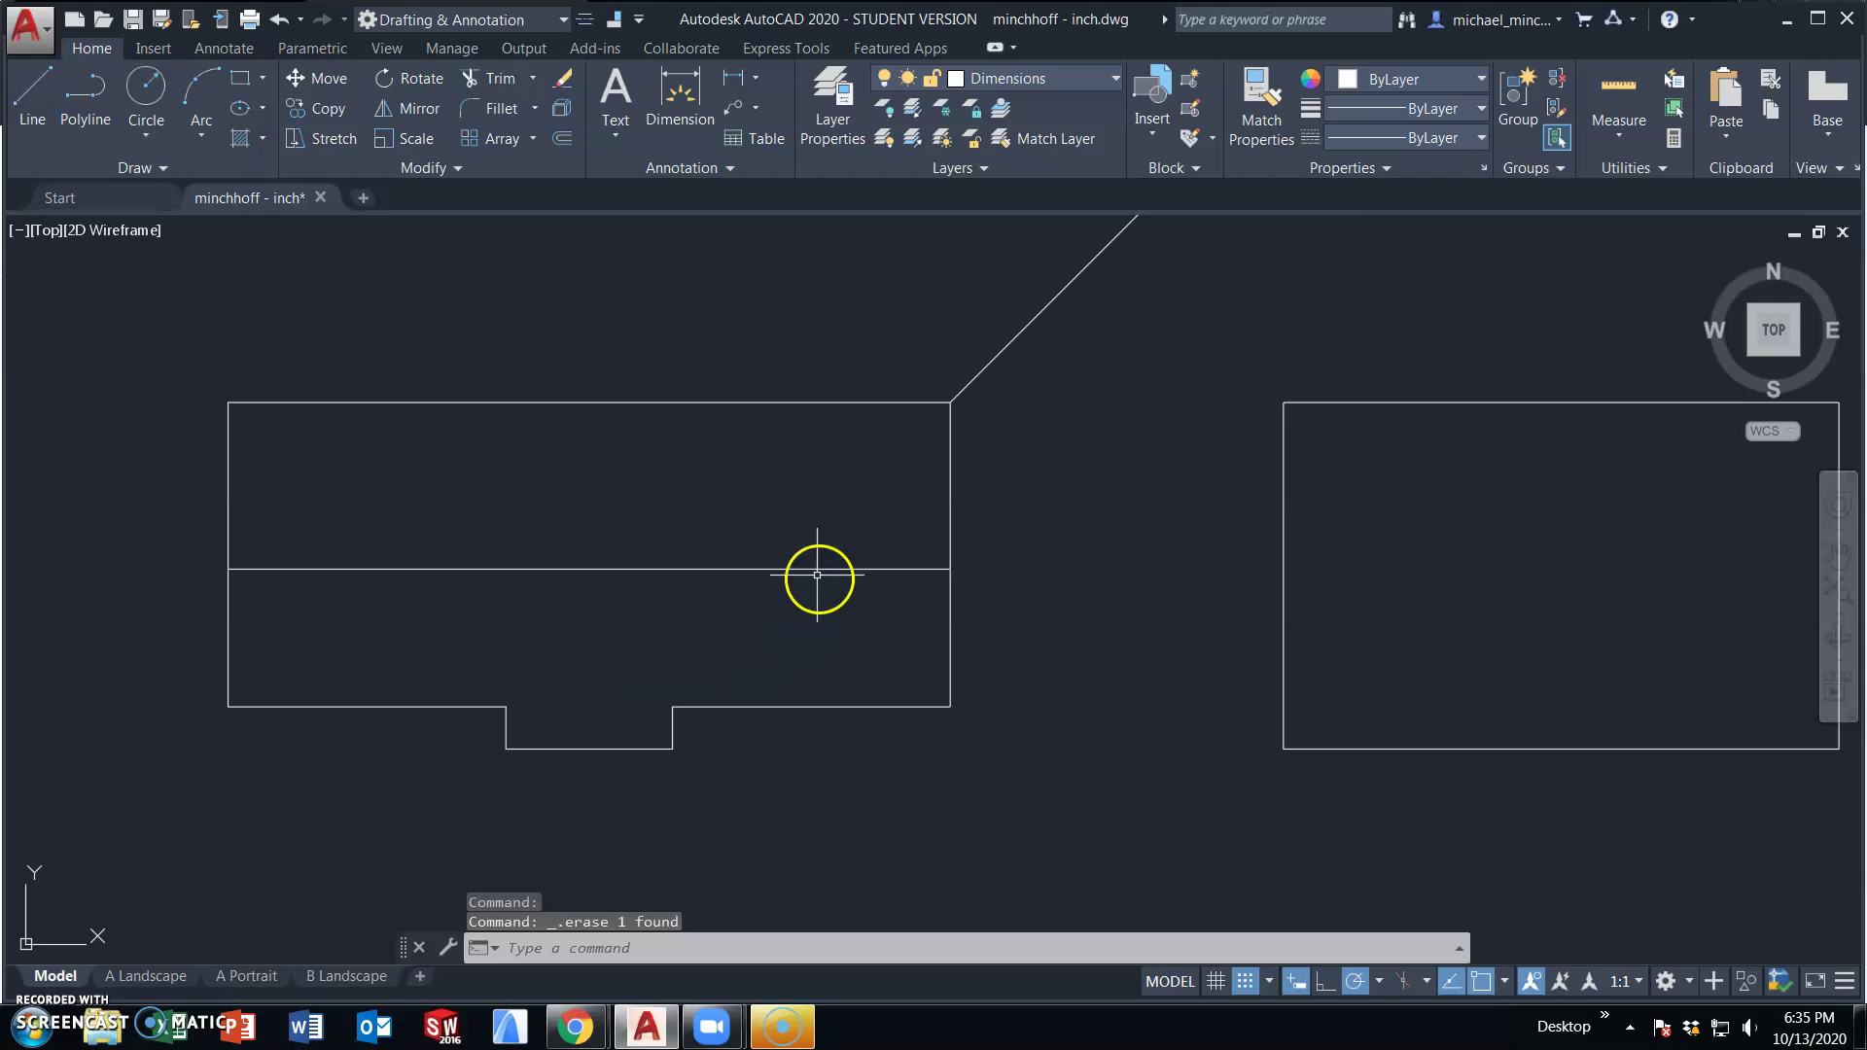
- Draw the 0.19-deep step at the right end and erase the redundant horizontal line
click(39, 98)
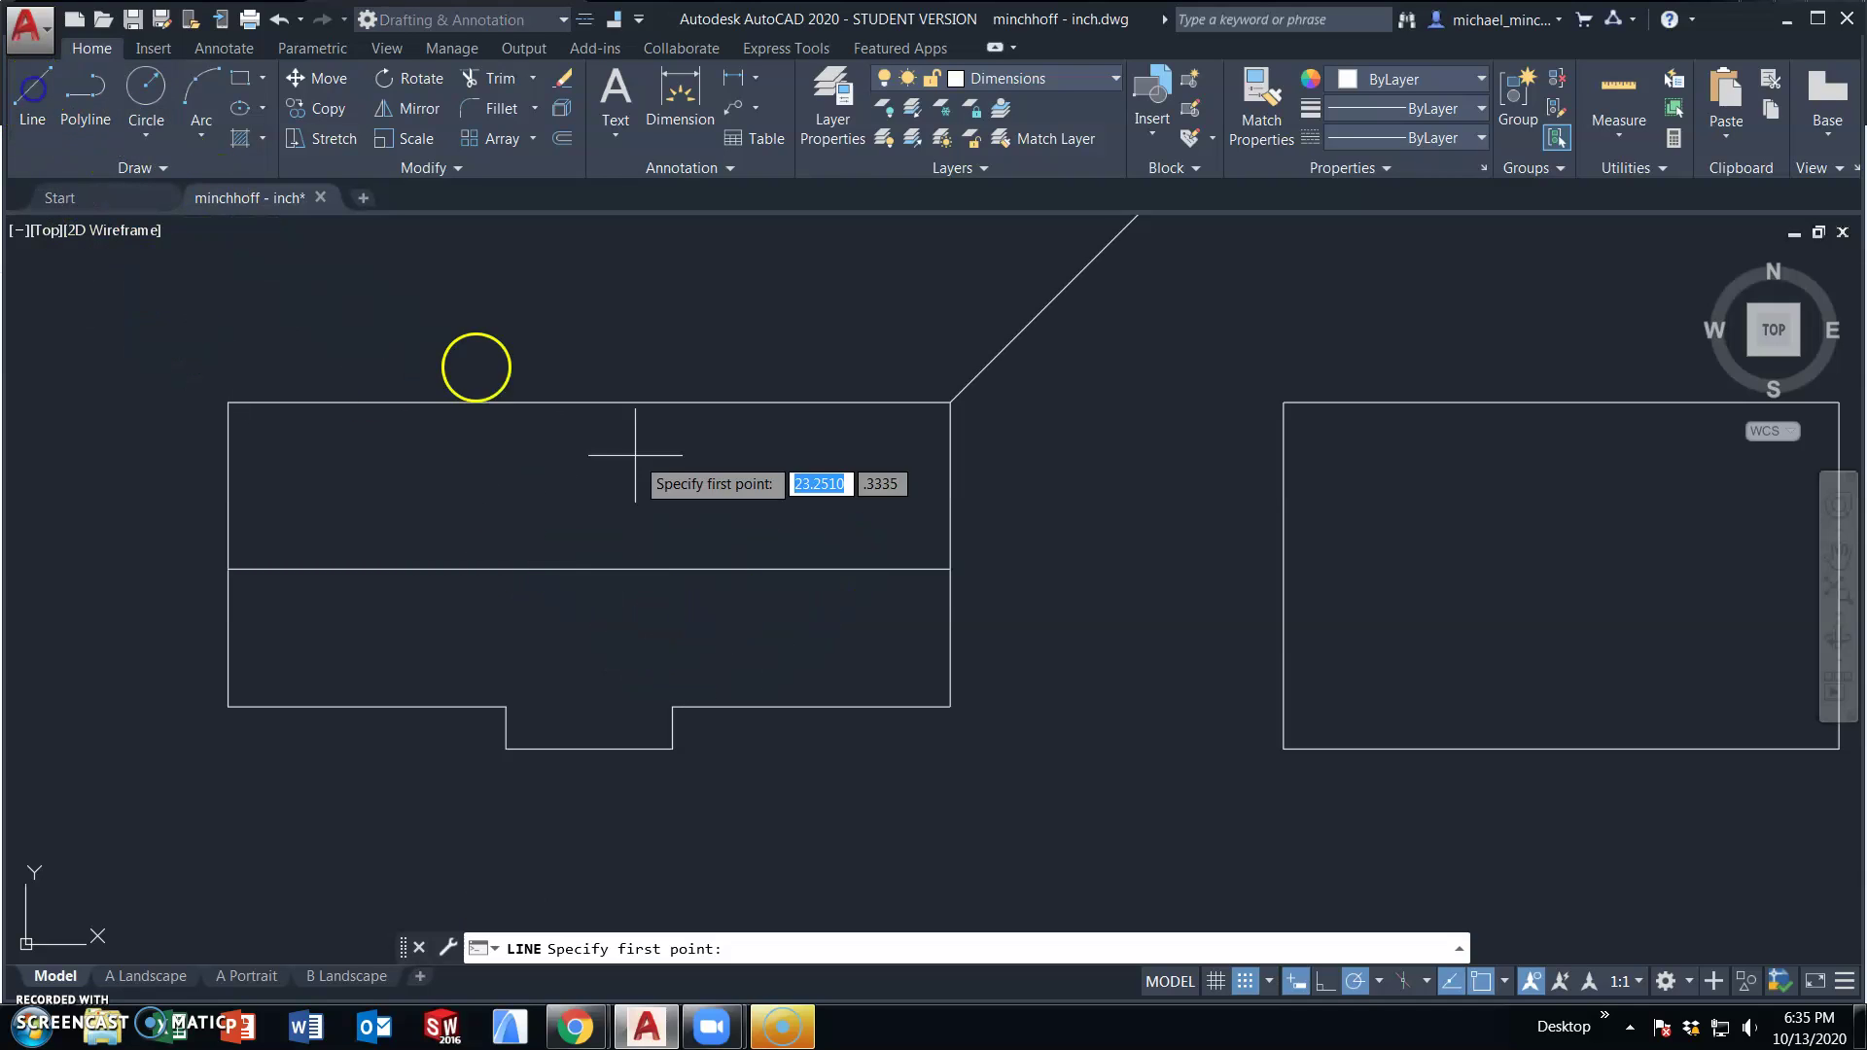
click(949, 568)
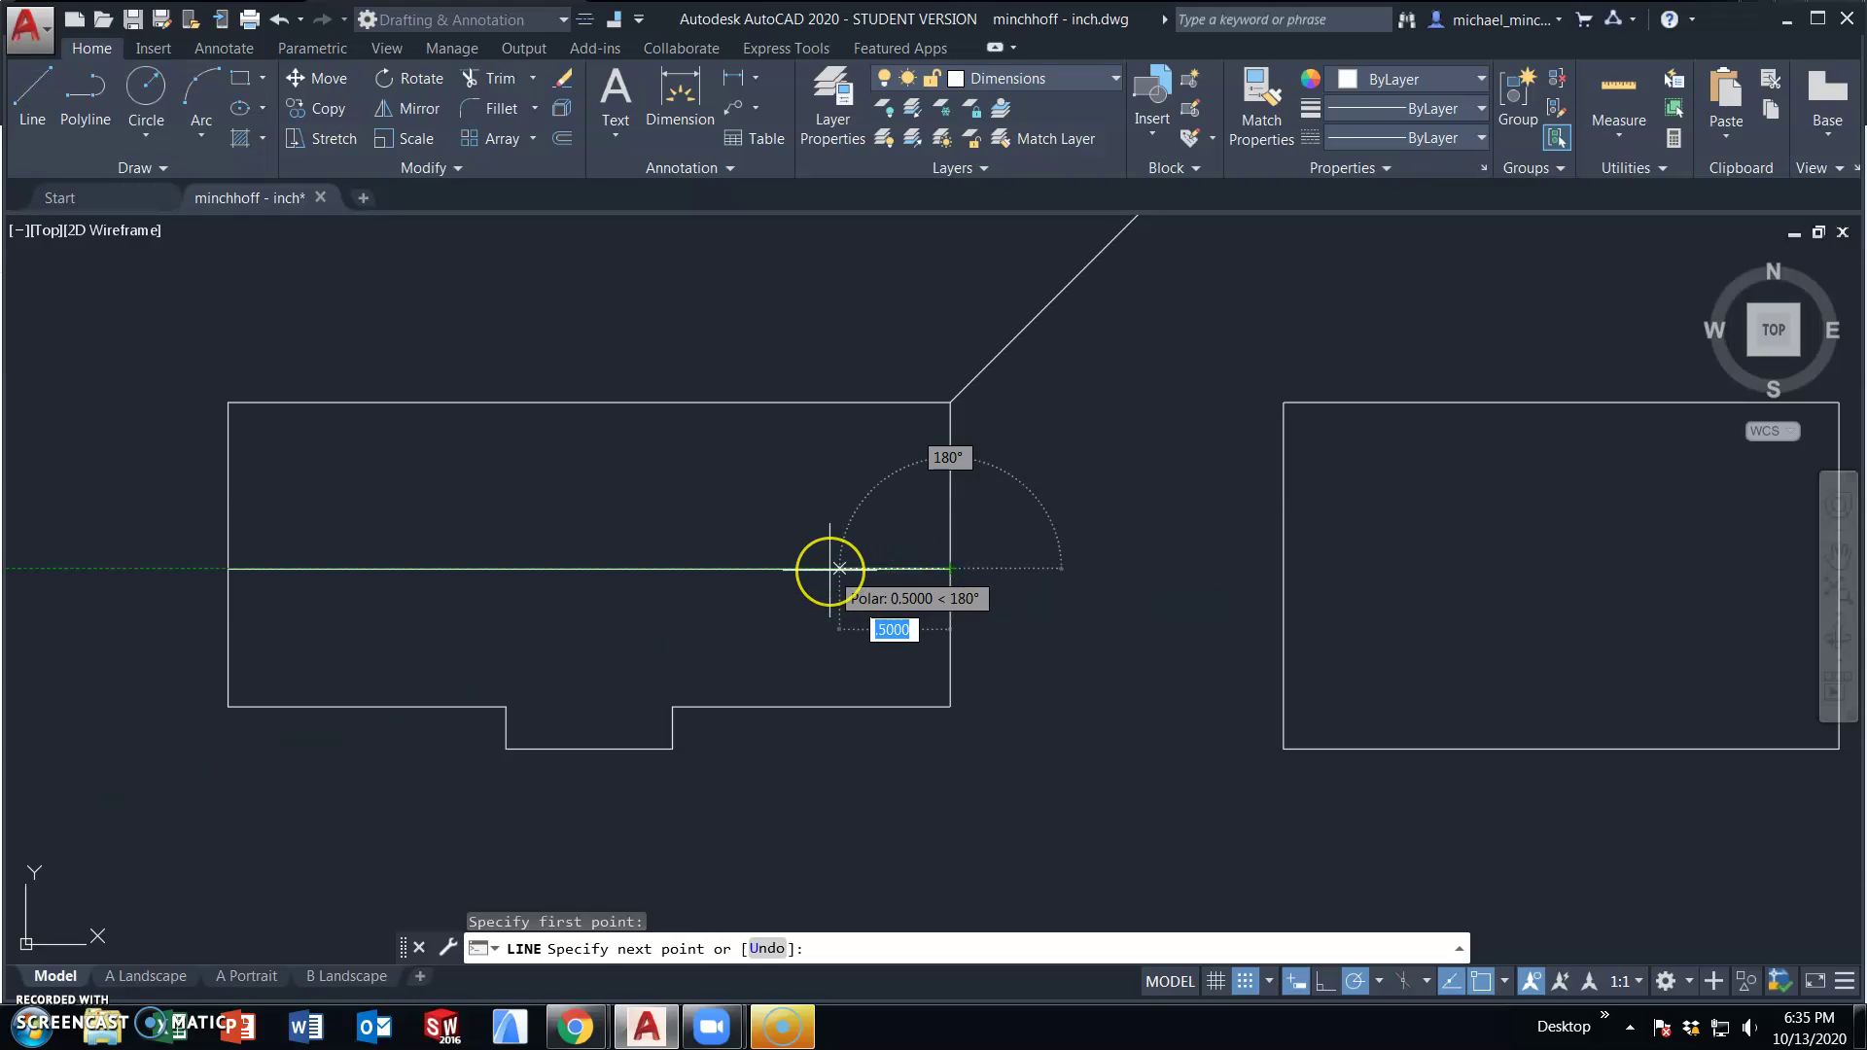
text(1)
key(Return)
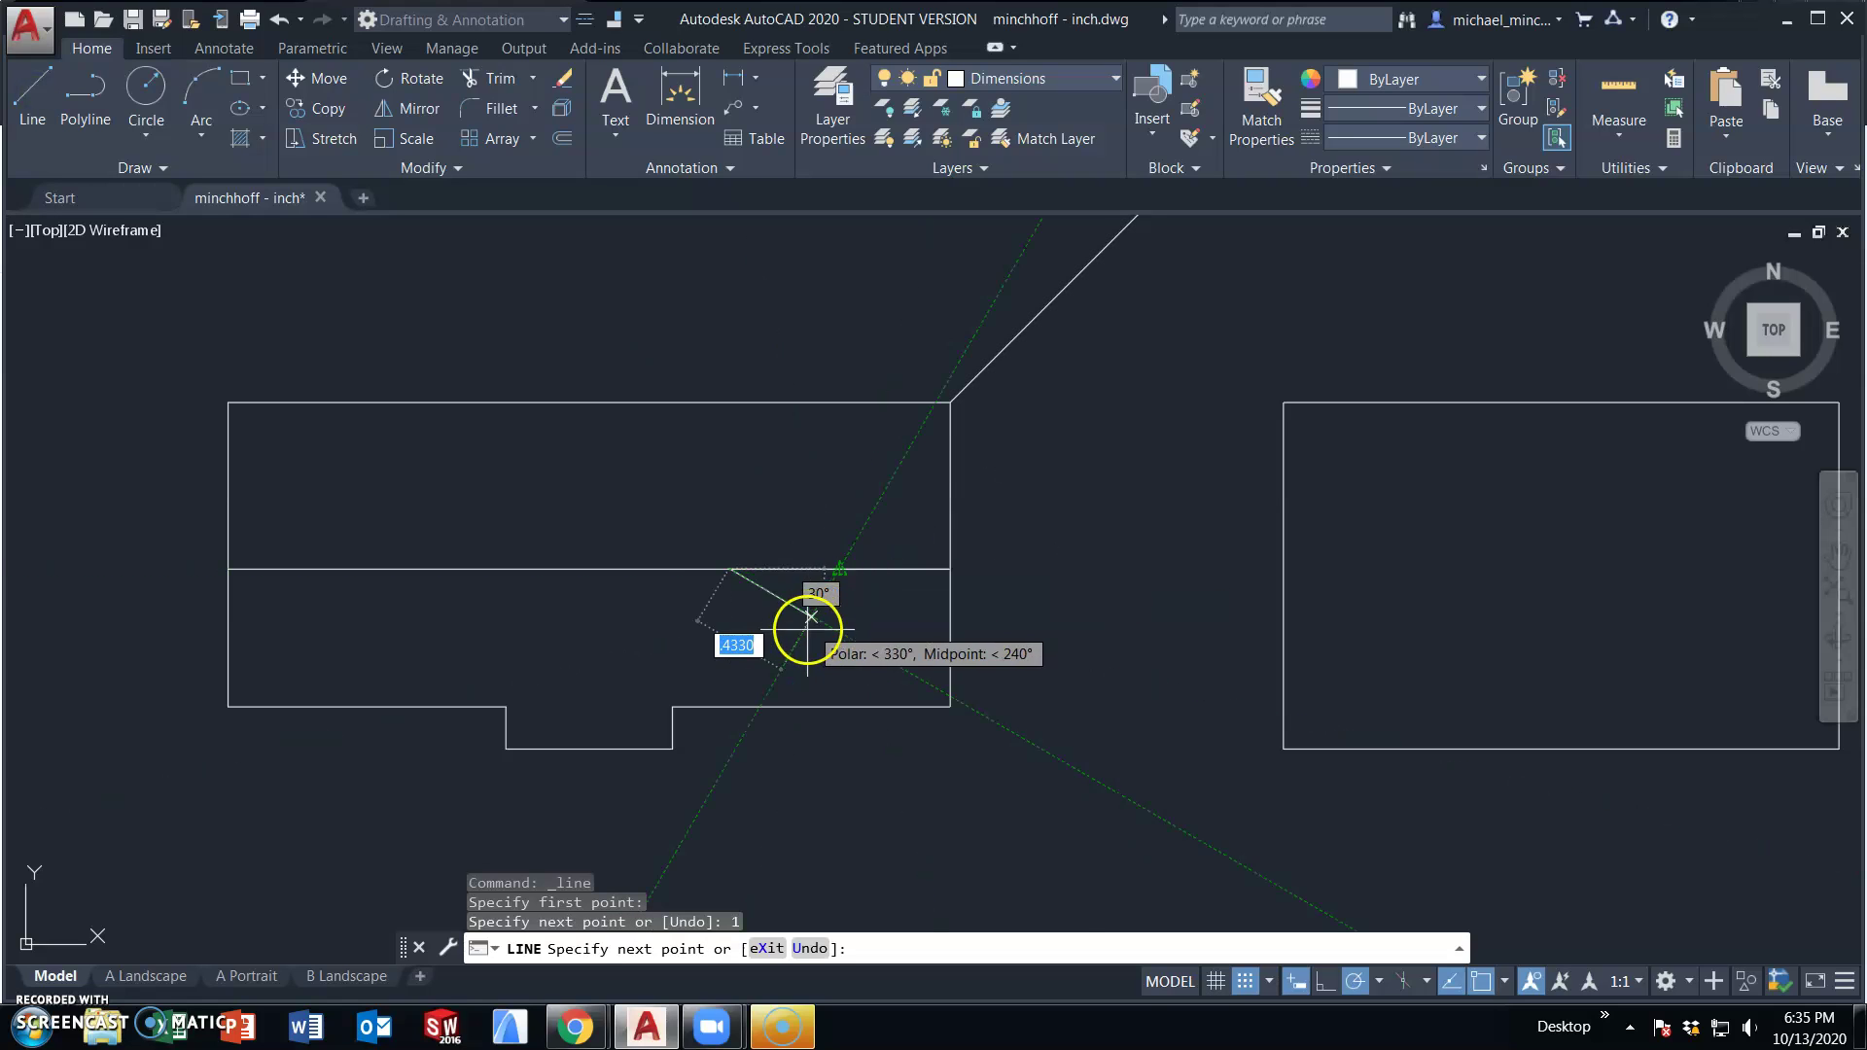
text(.19)
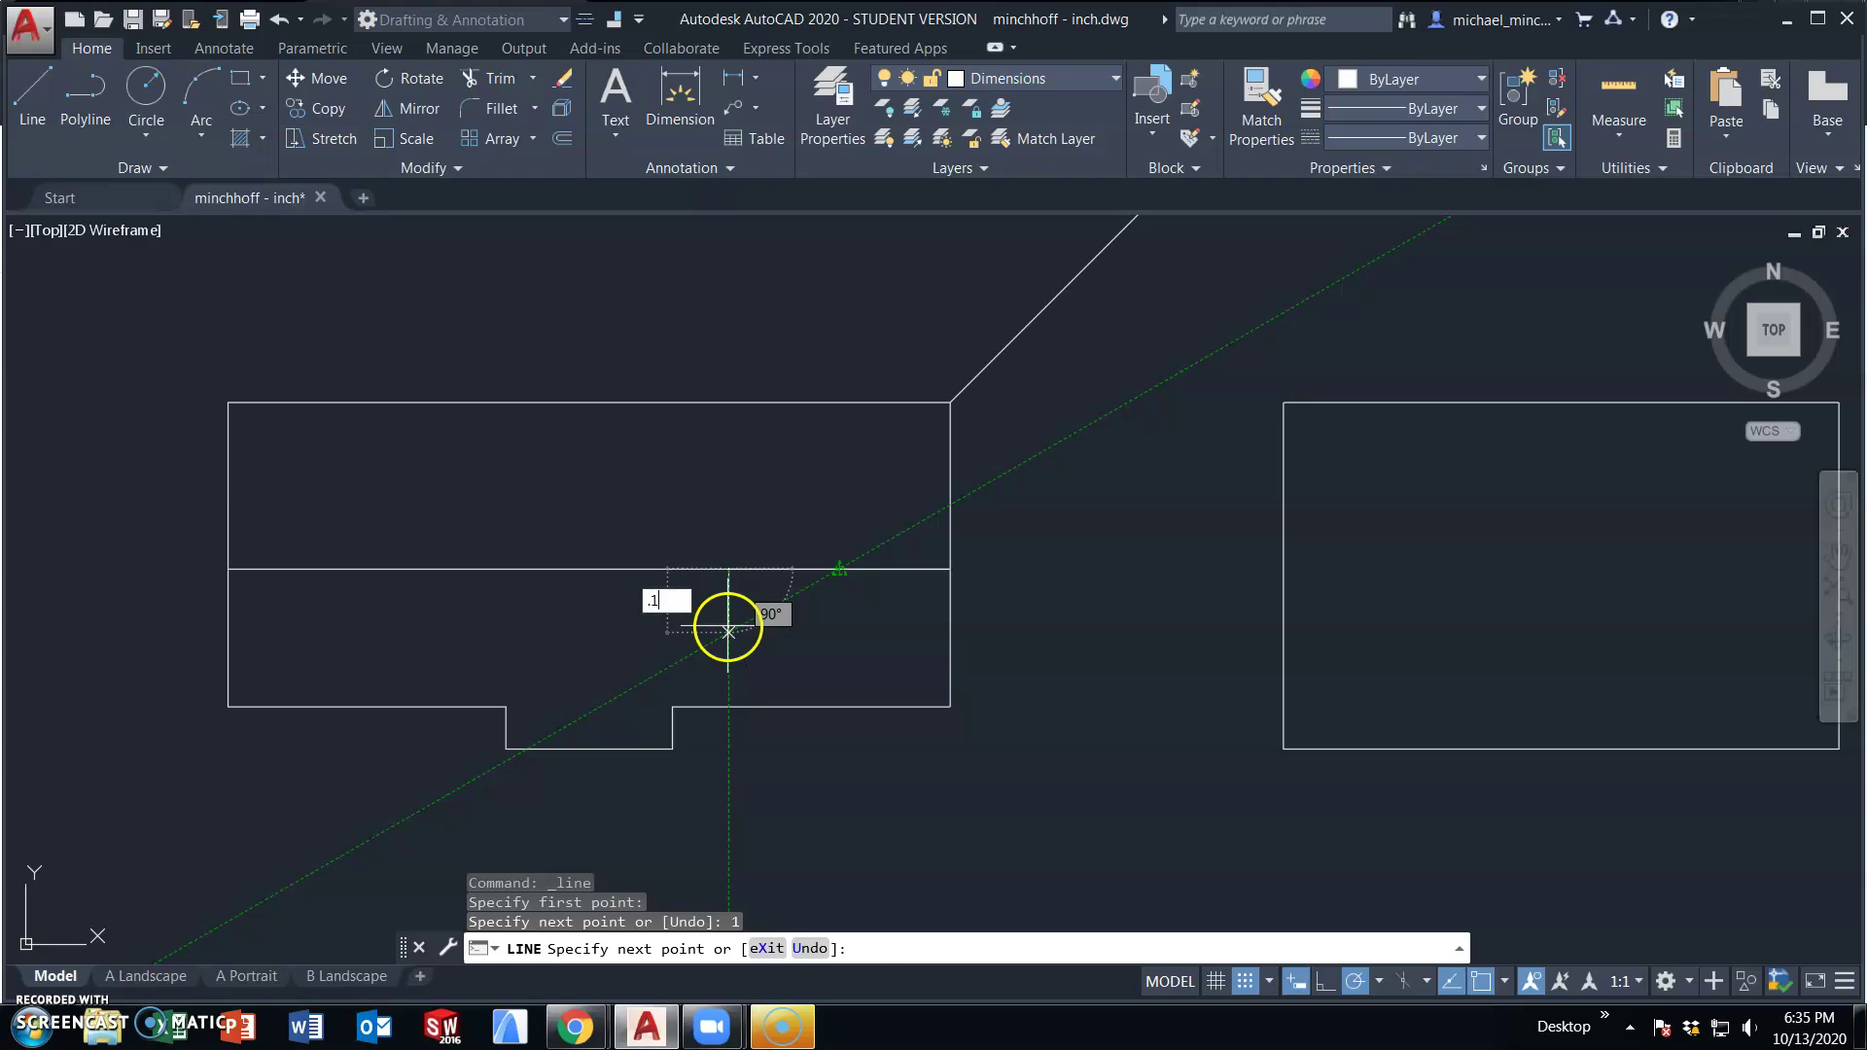
key(Return)
click(949, 610)
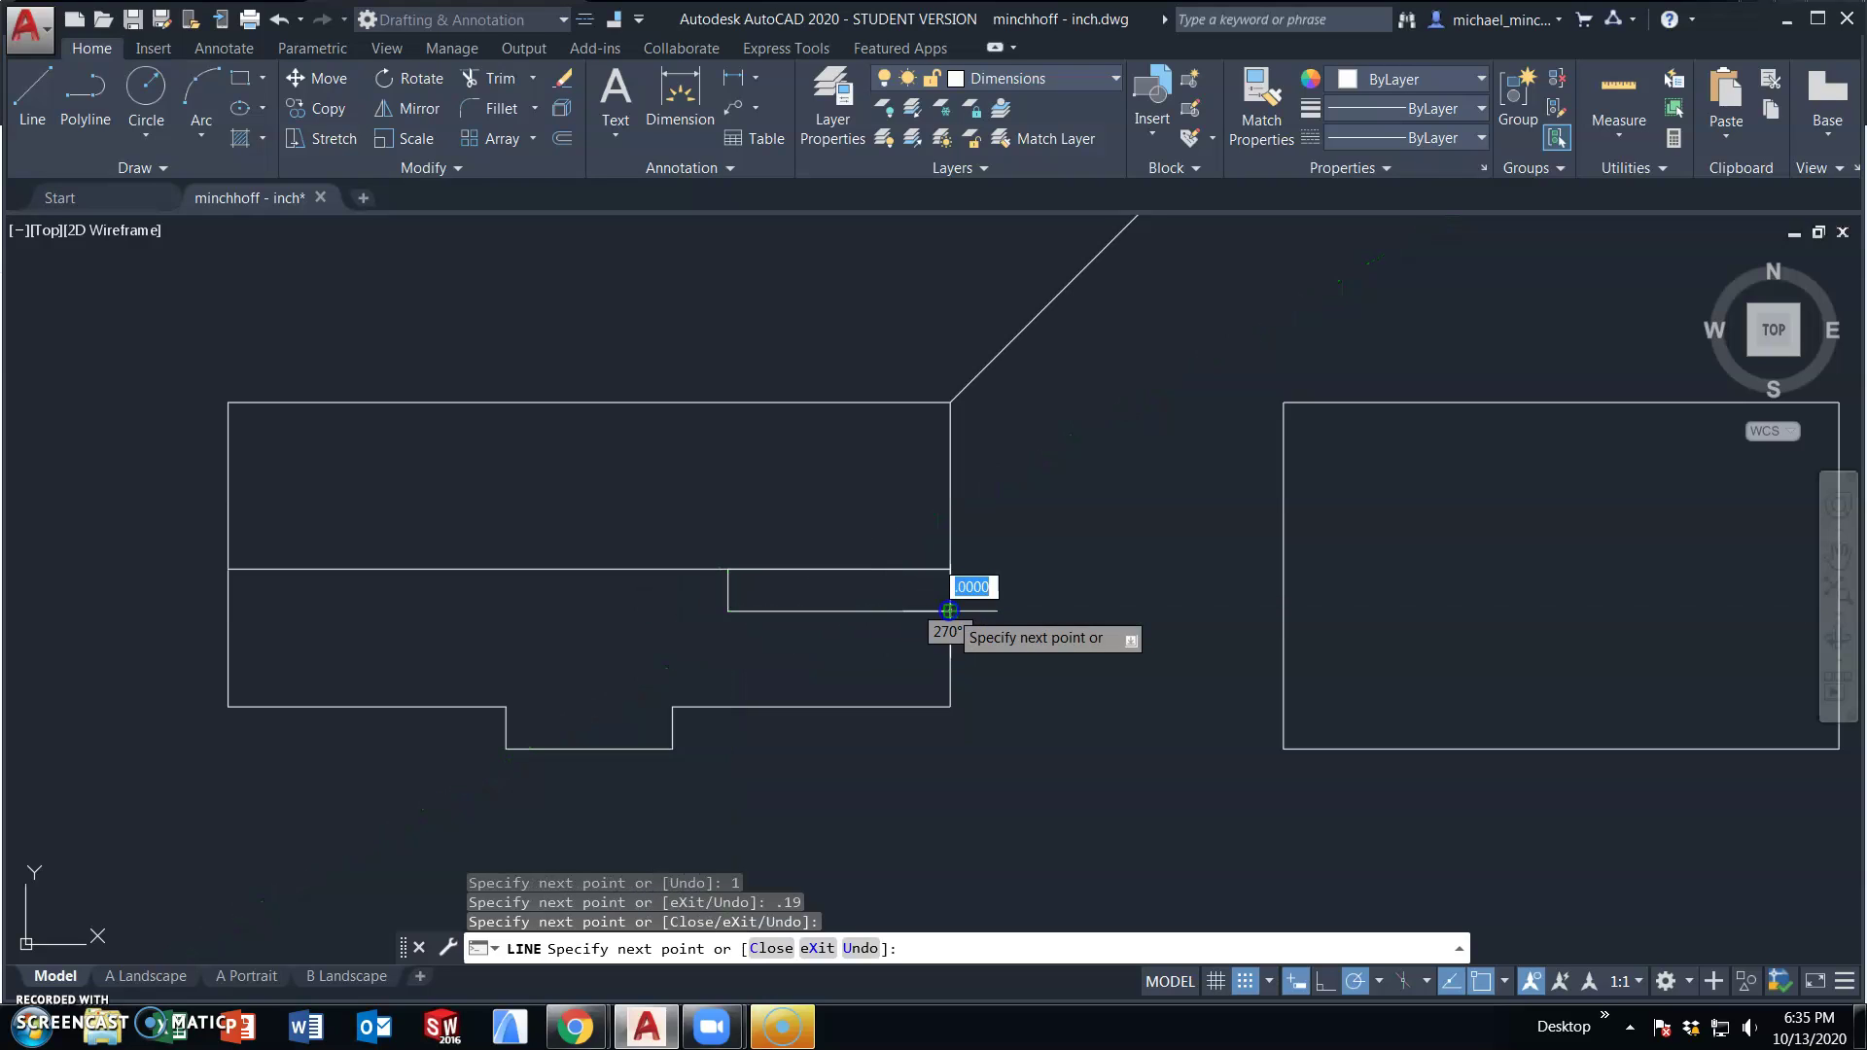
key(Escape)
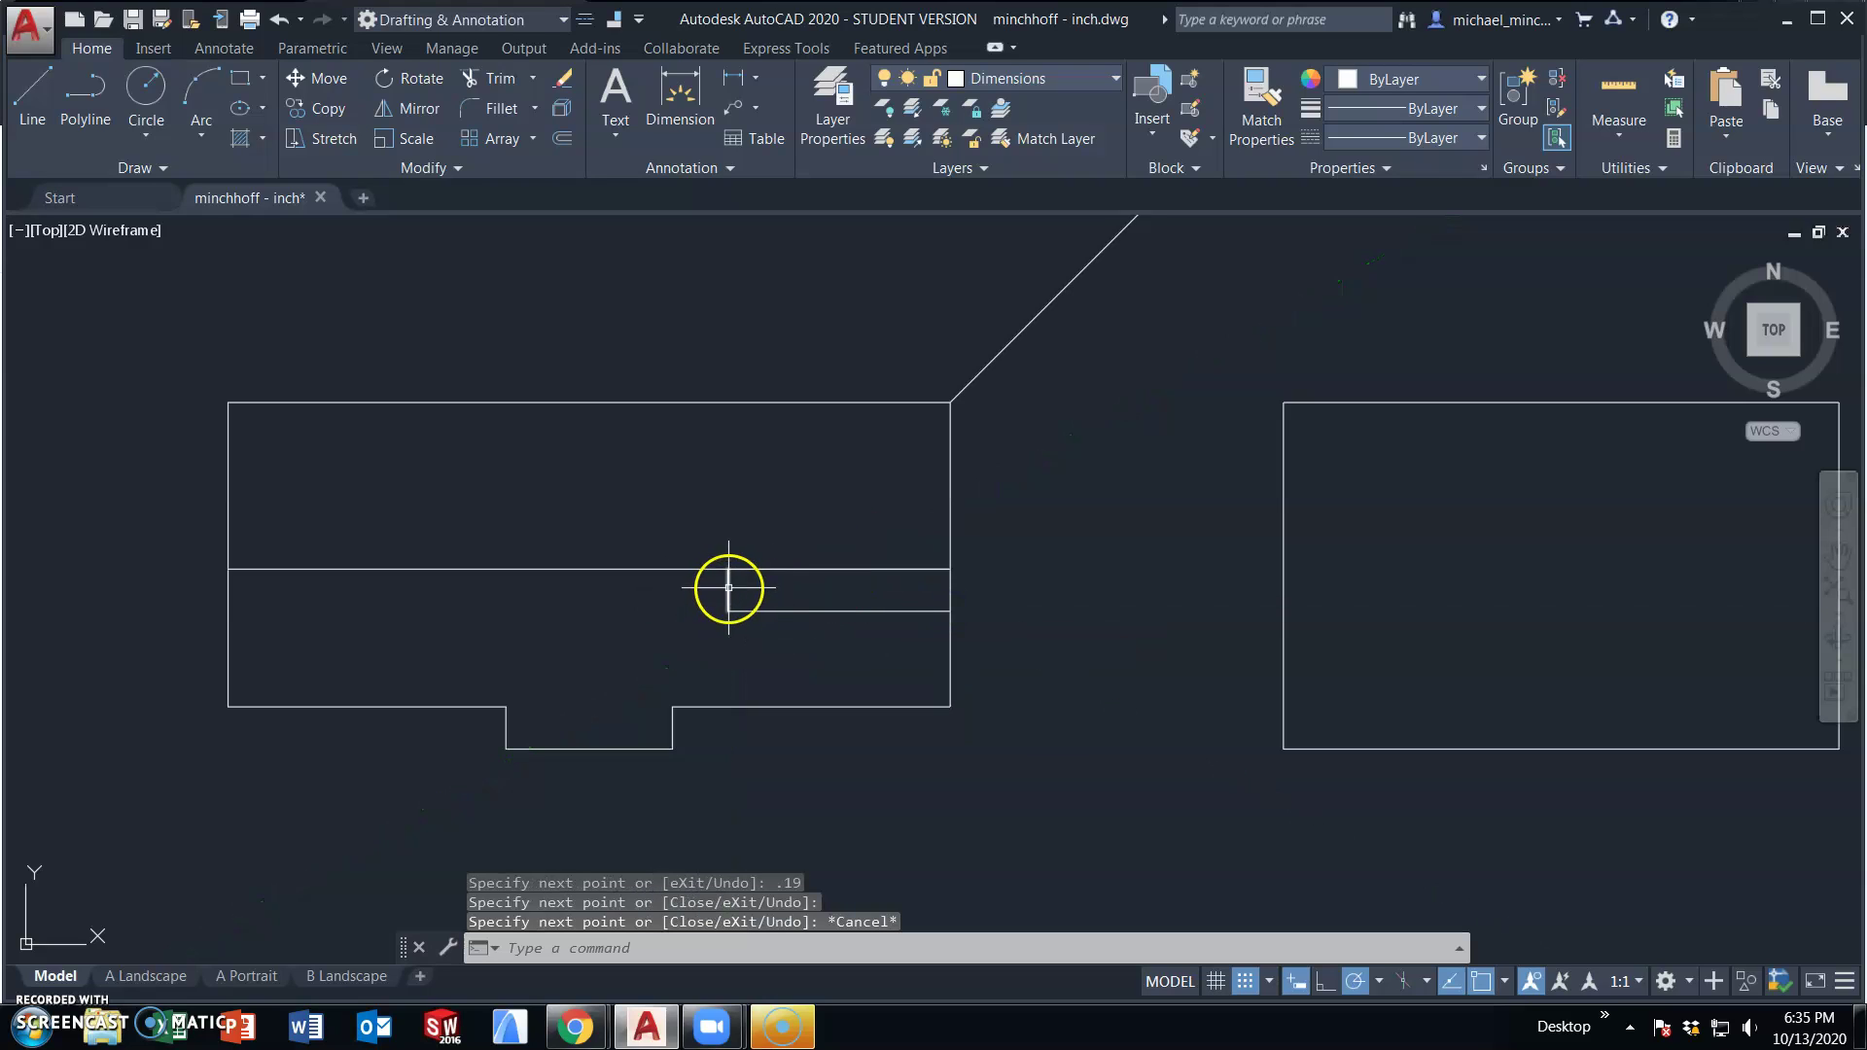
click(755, 568)
key(Delete)
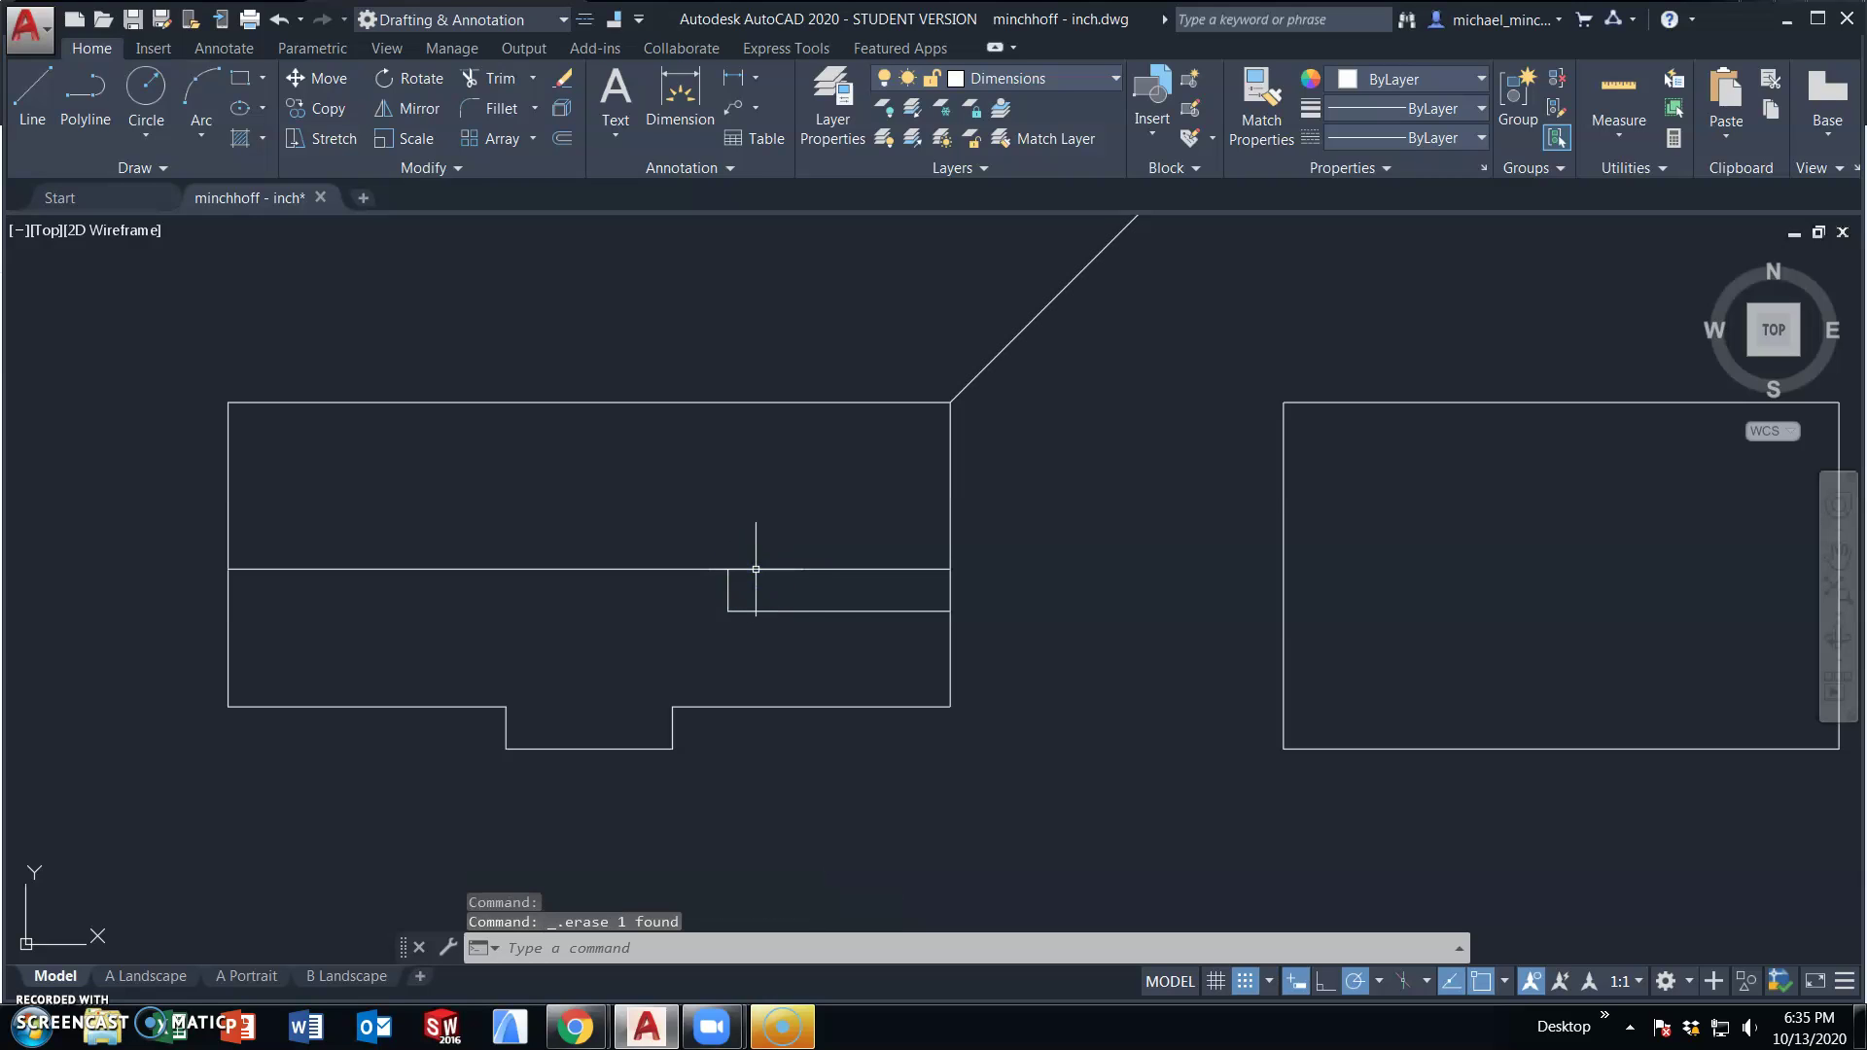
- Shorten the top edge by 1.25 and drop a vertical line from its end to the middle edge
click(32, 94)
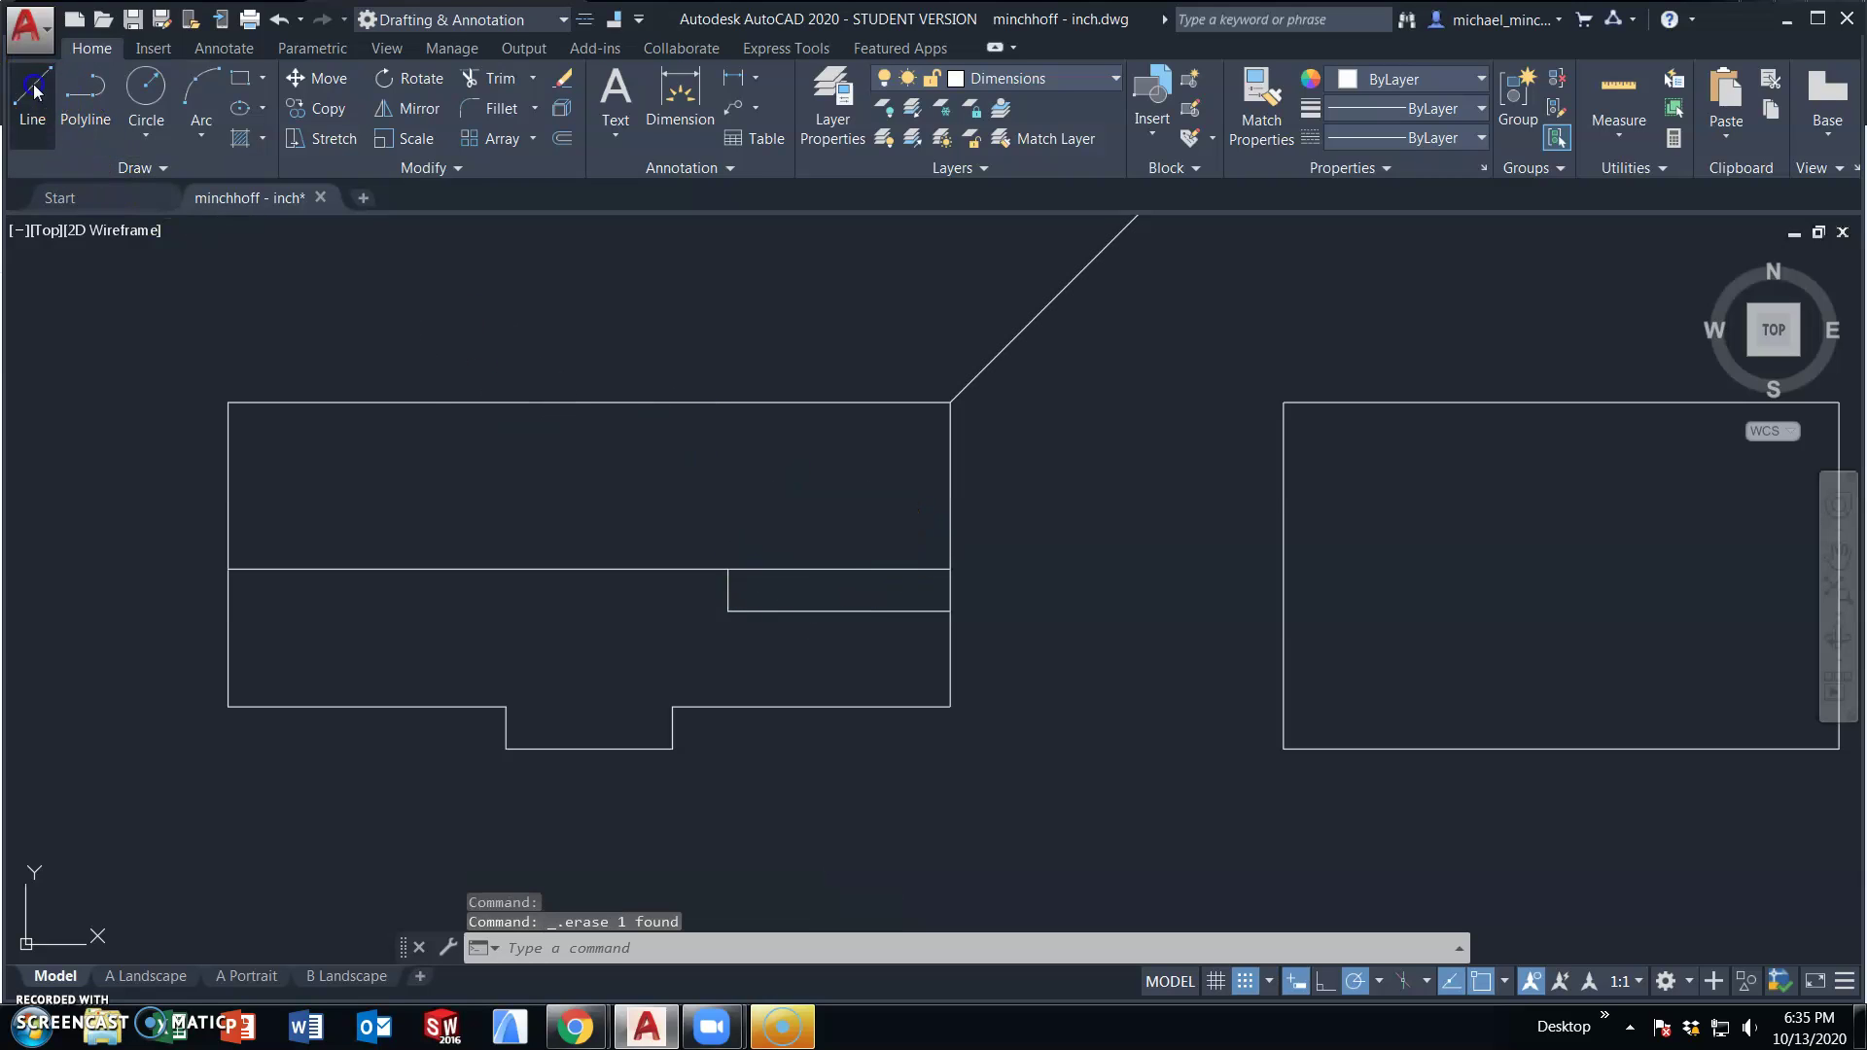
key(Escape)
click(817, 401)
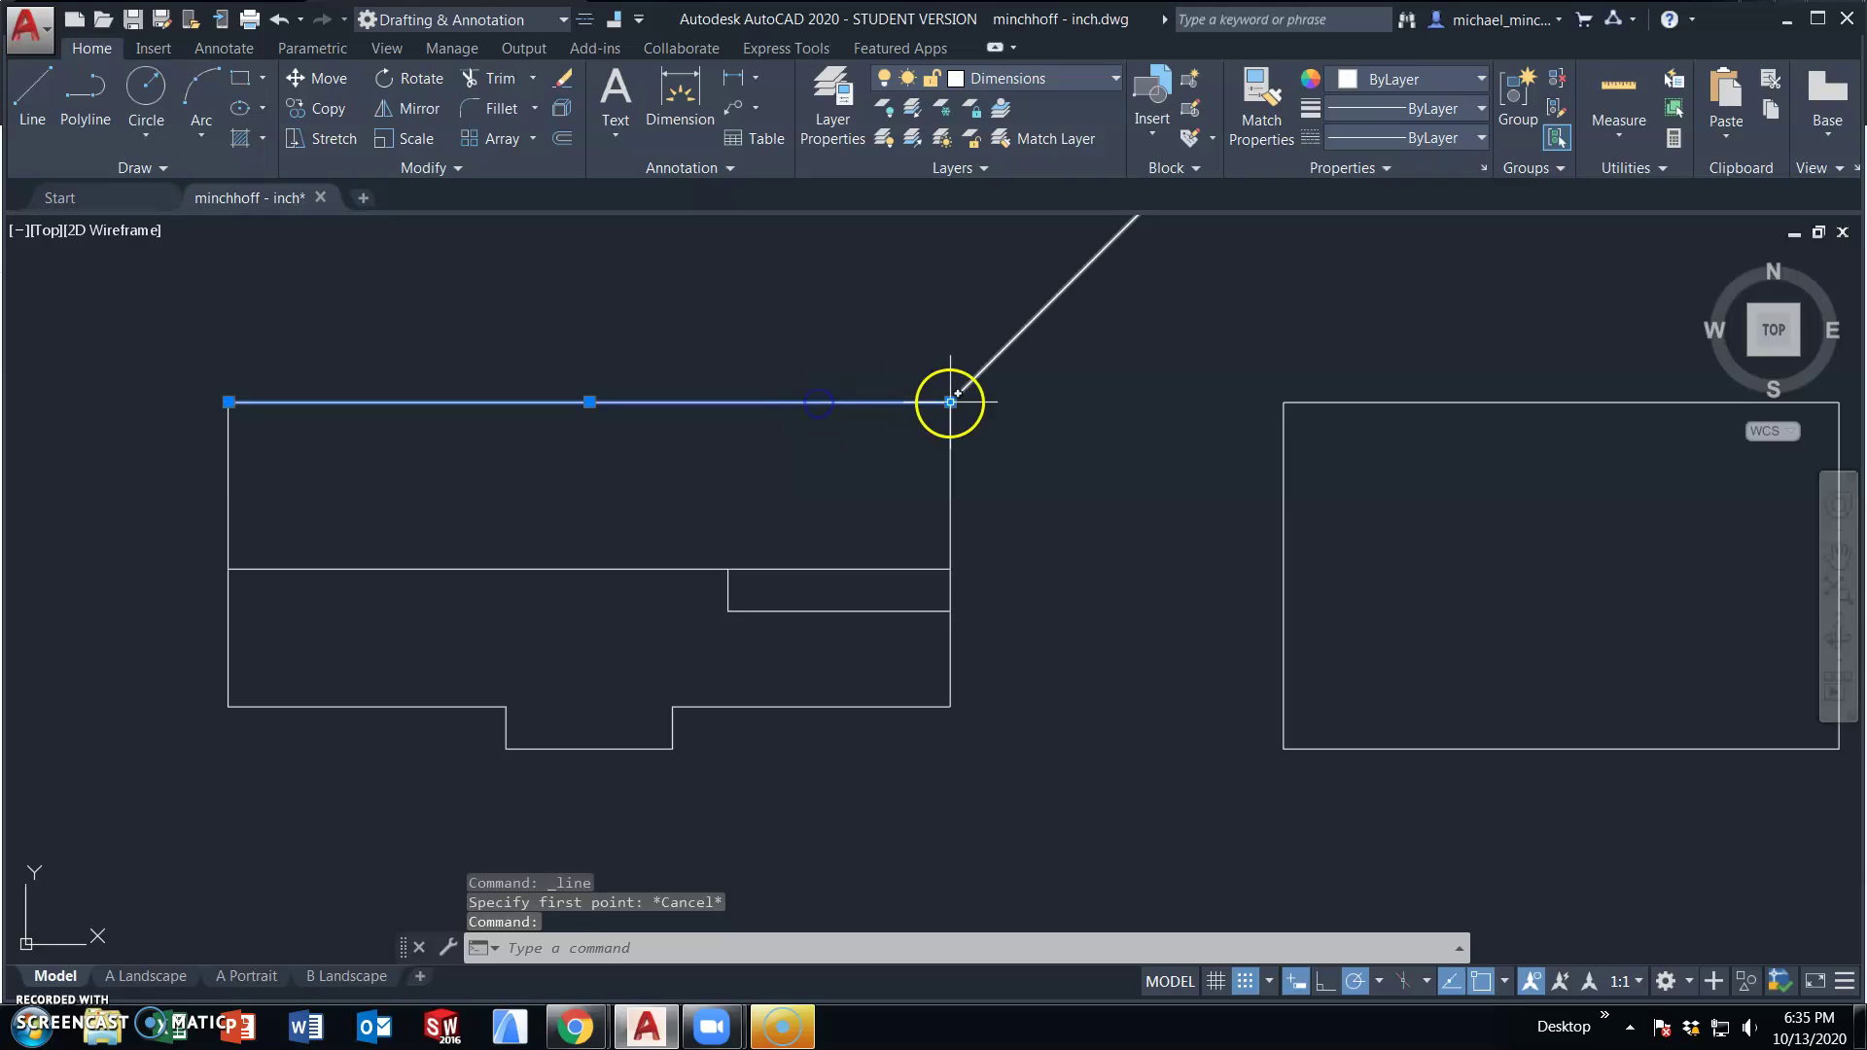
click(950, 402)
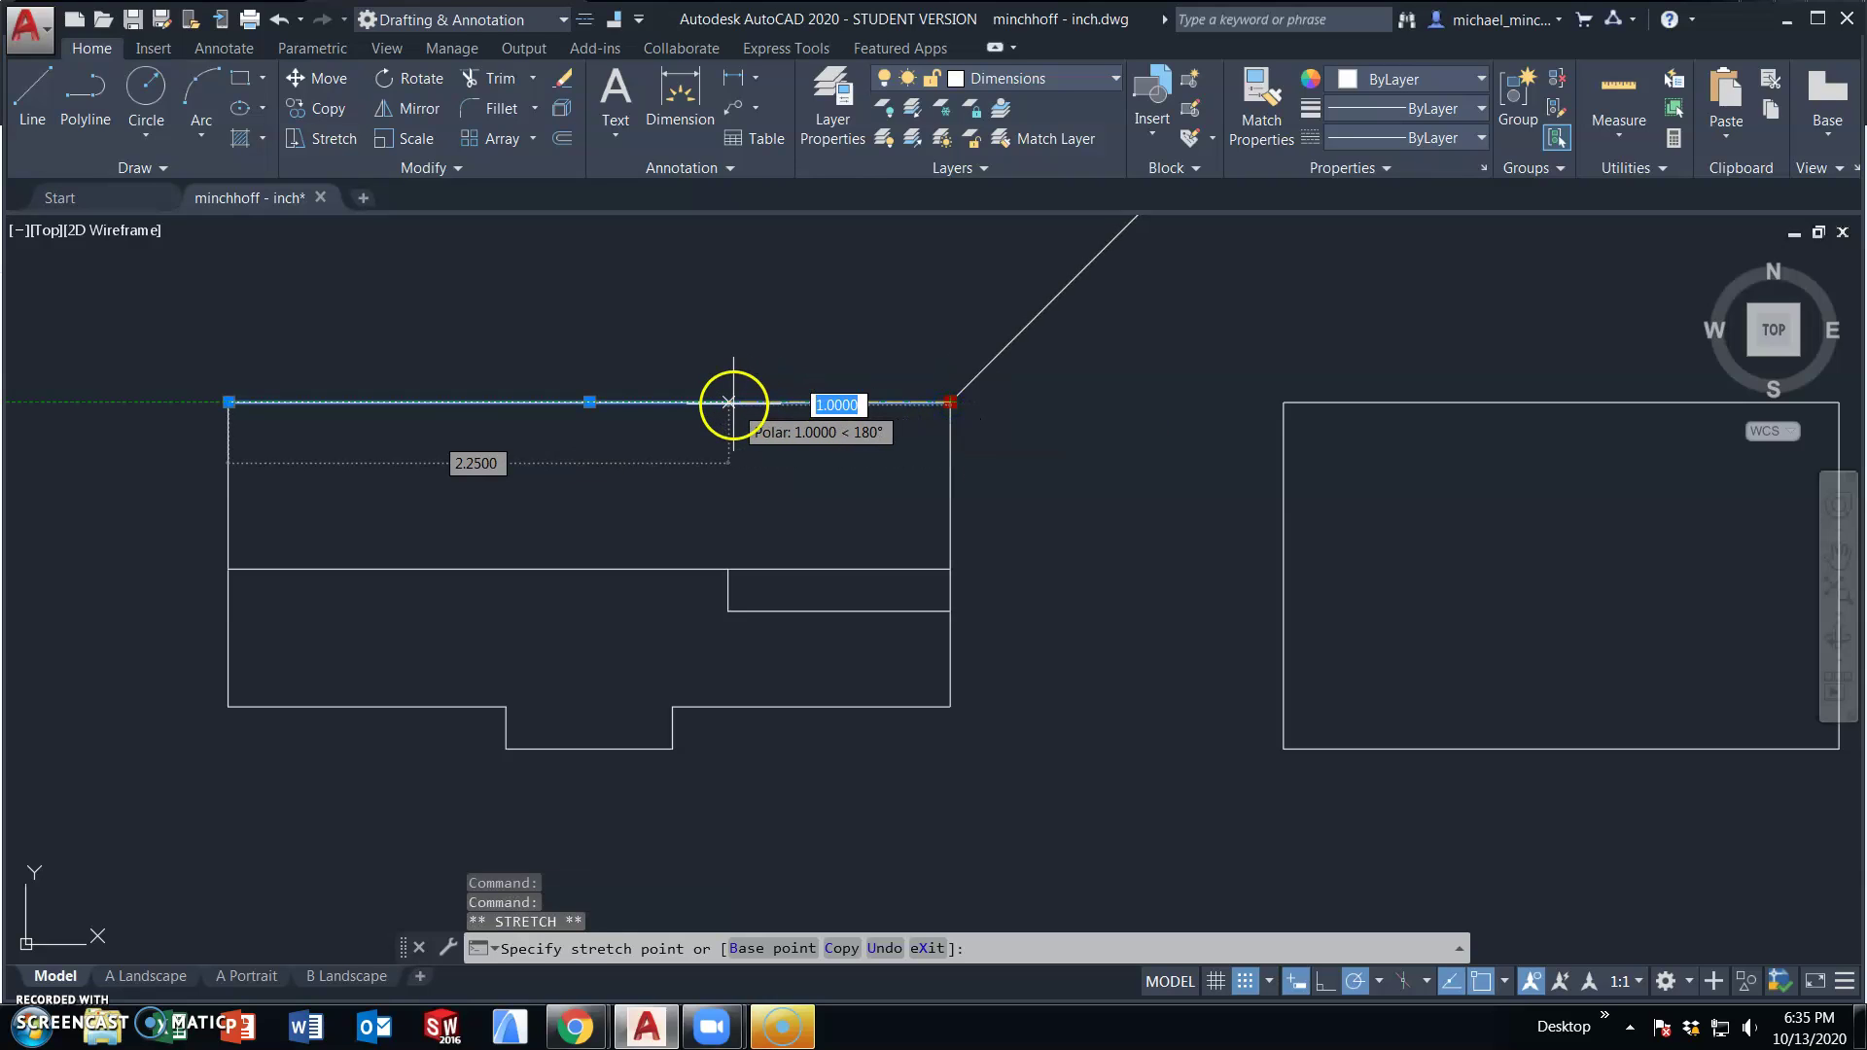
text(1.25)
key(Return)
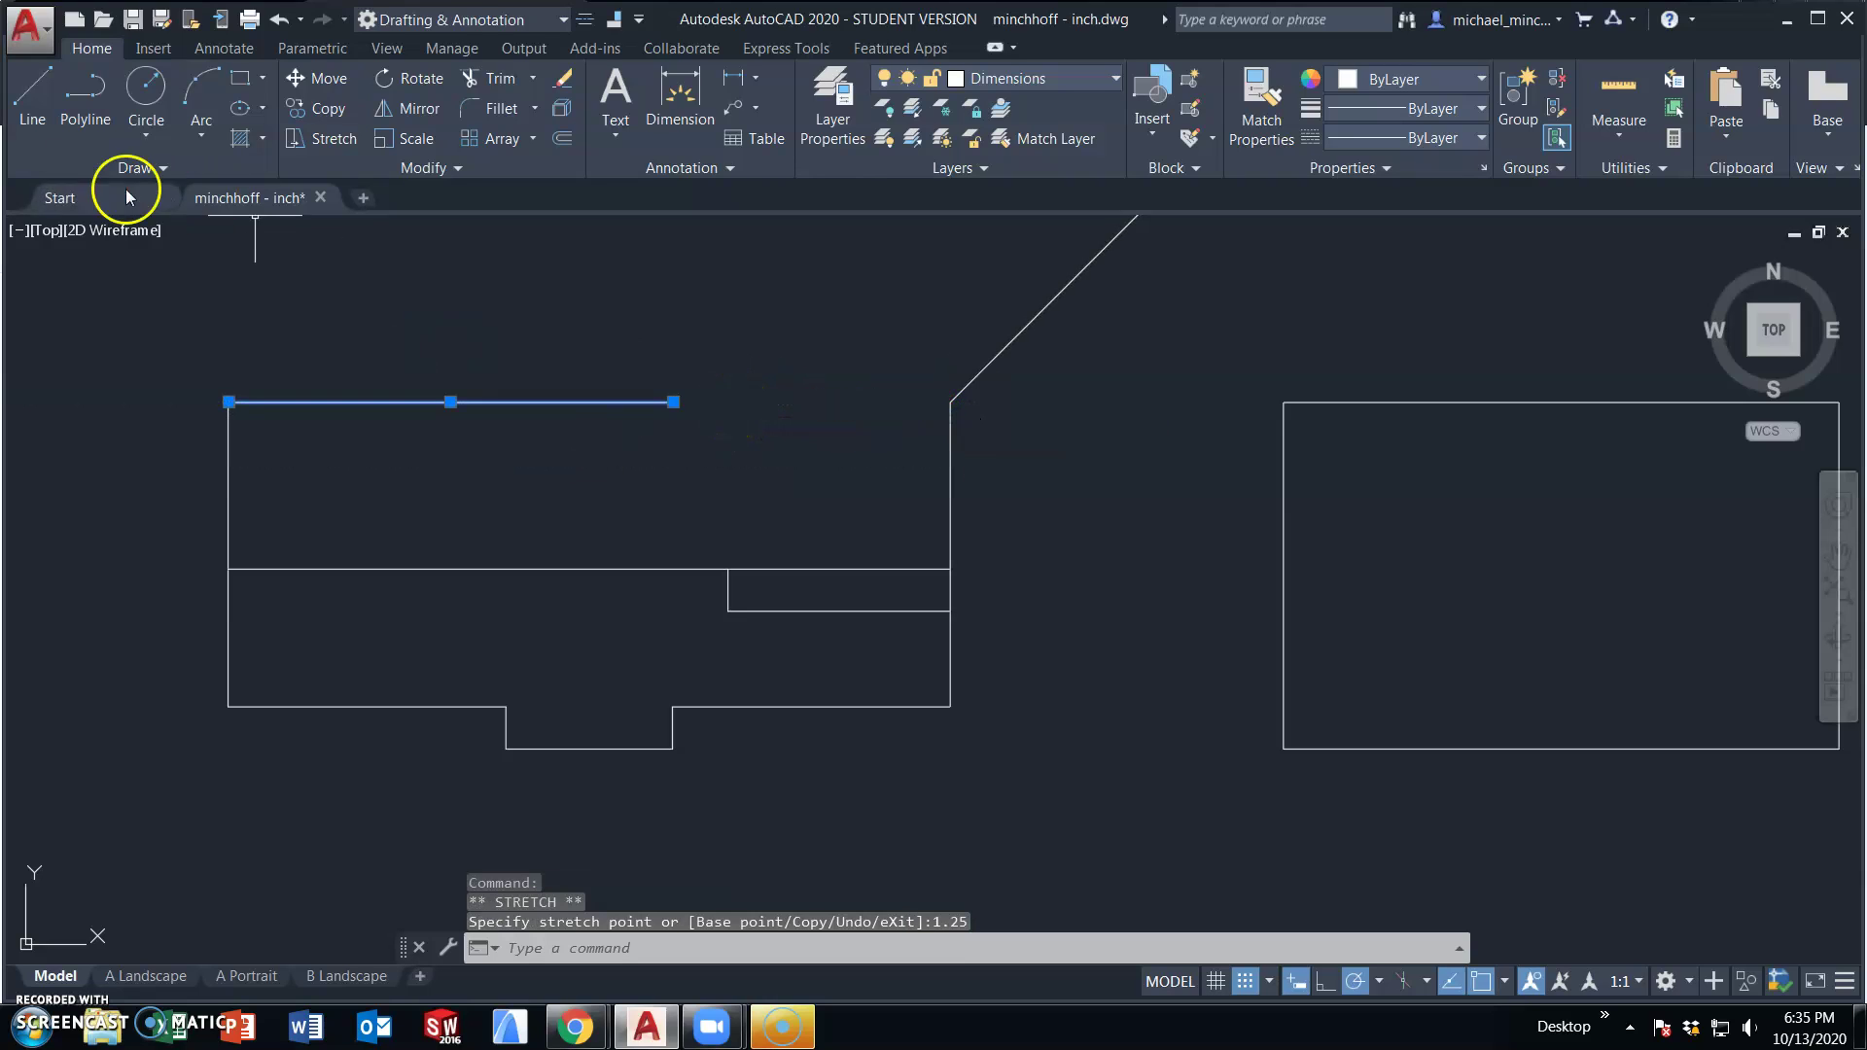
click(33, 97)
click(671, 404)
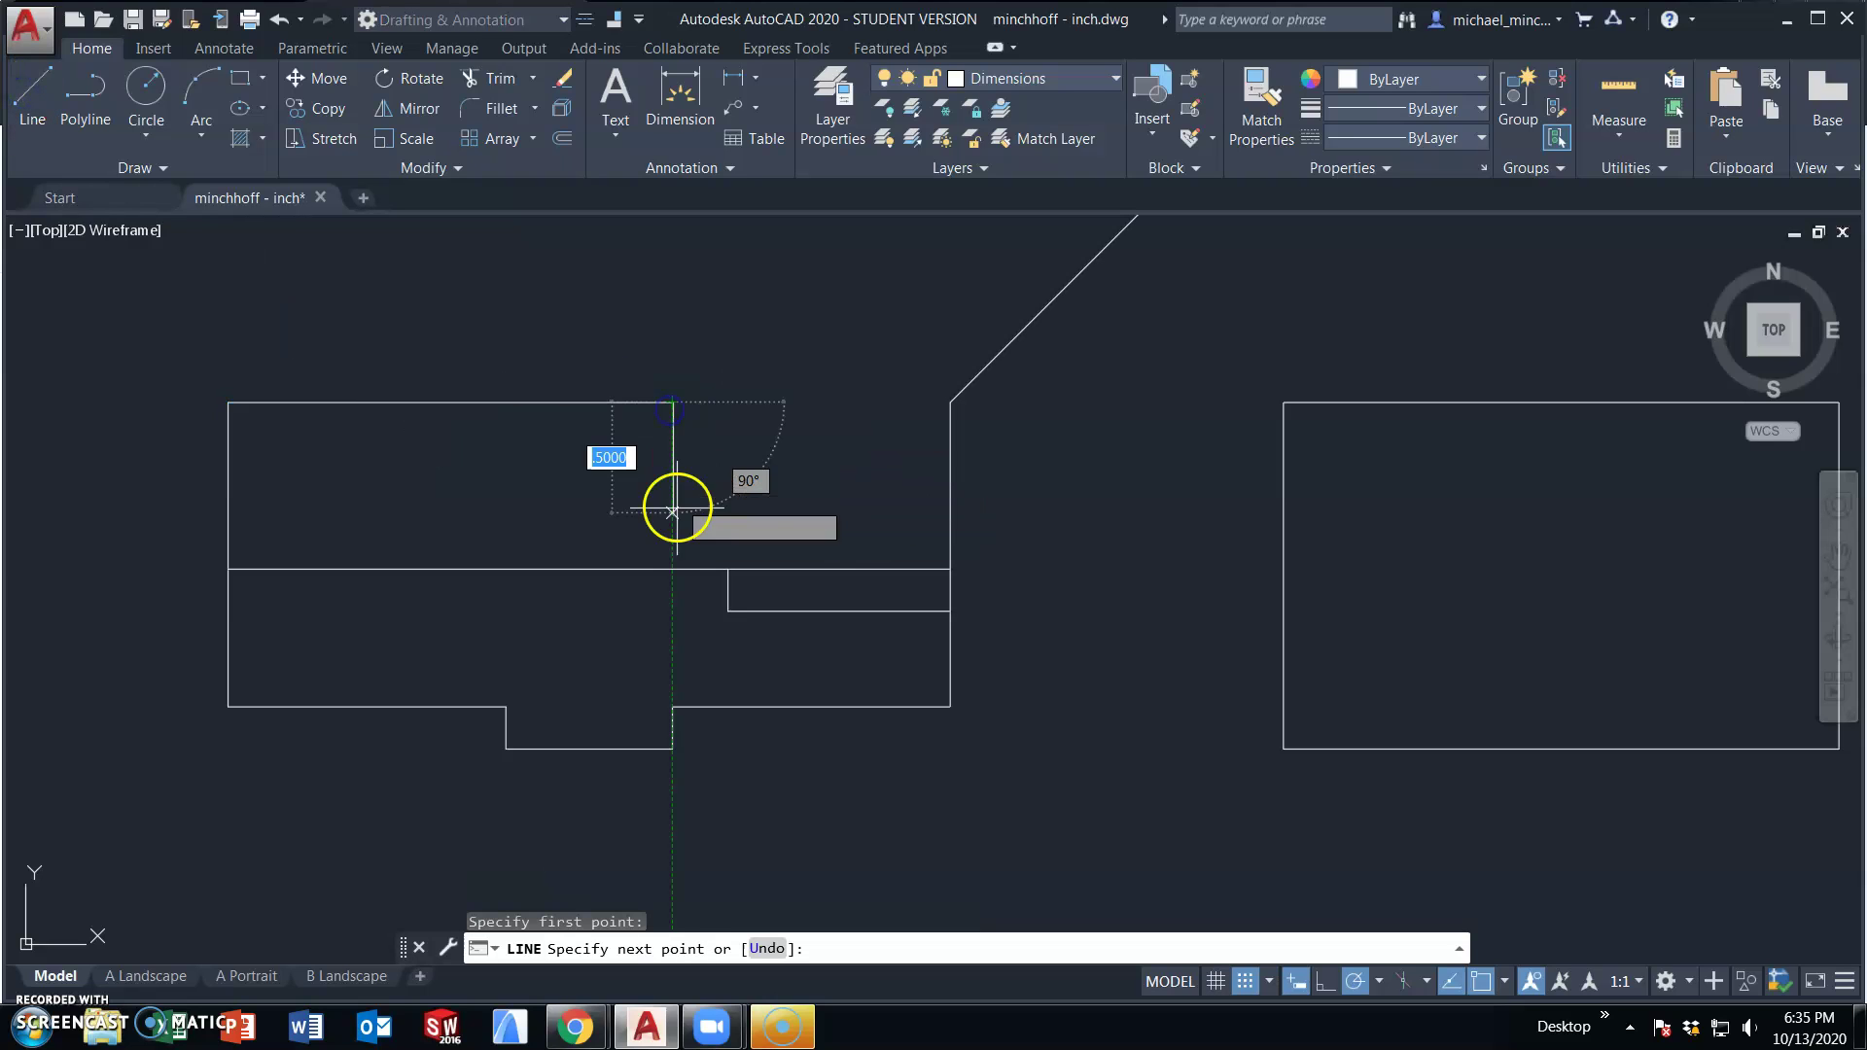
click(673, 568)
key(Escape)
middle_drag(487, 502, 628, 611)
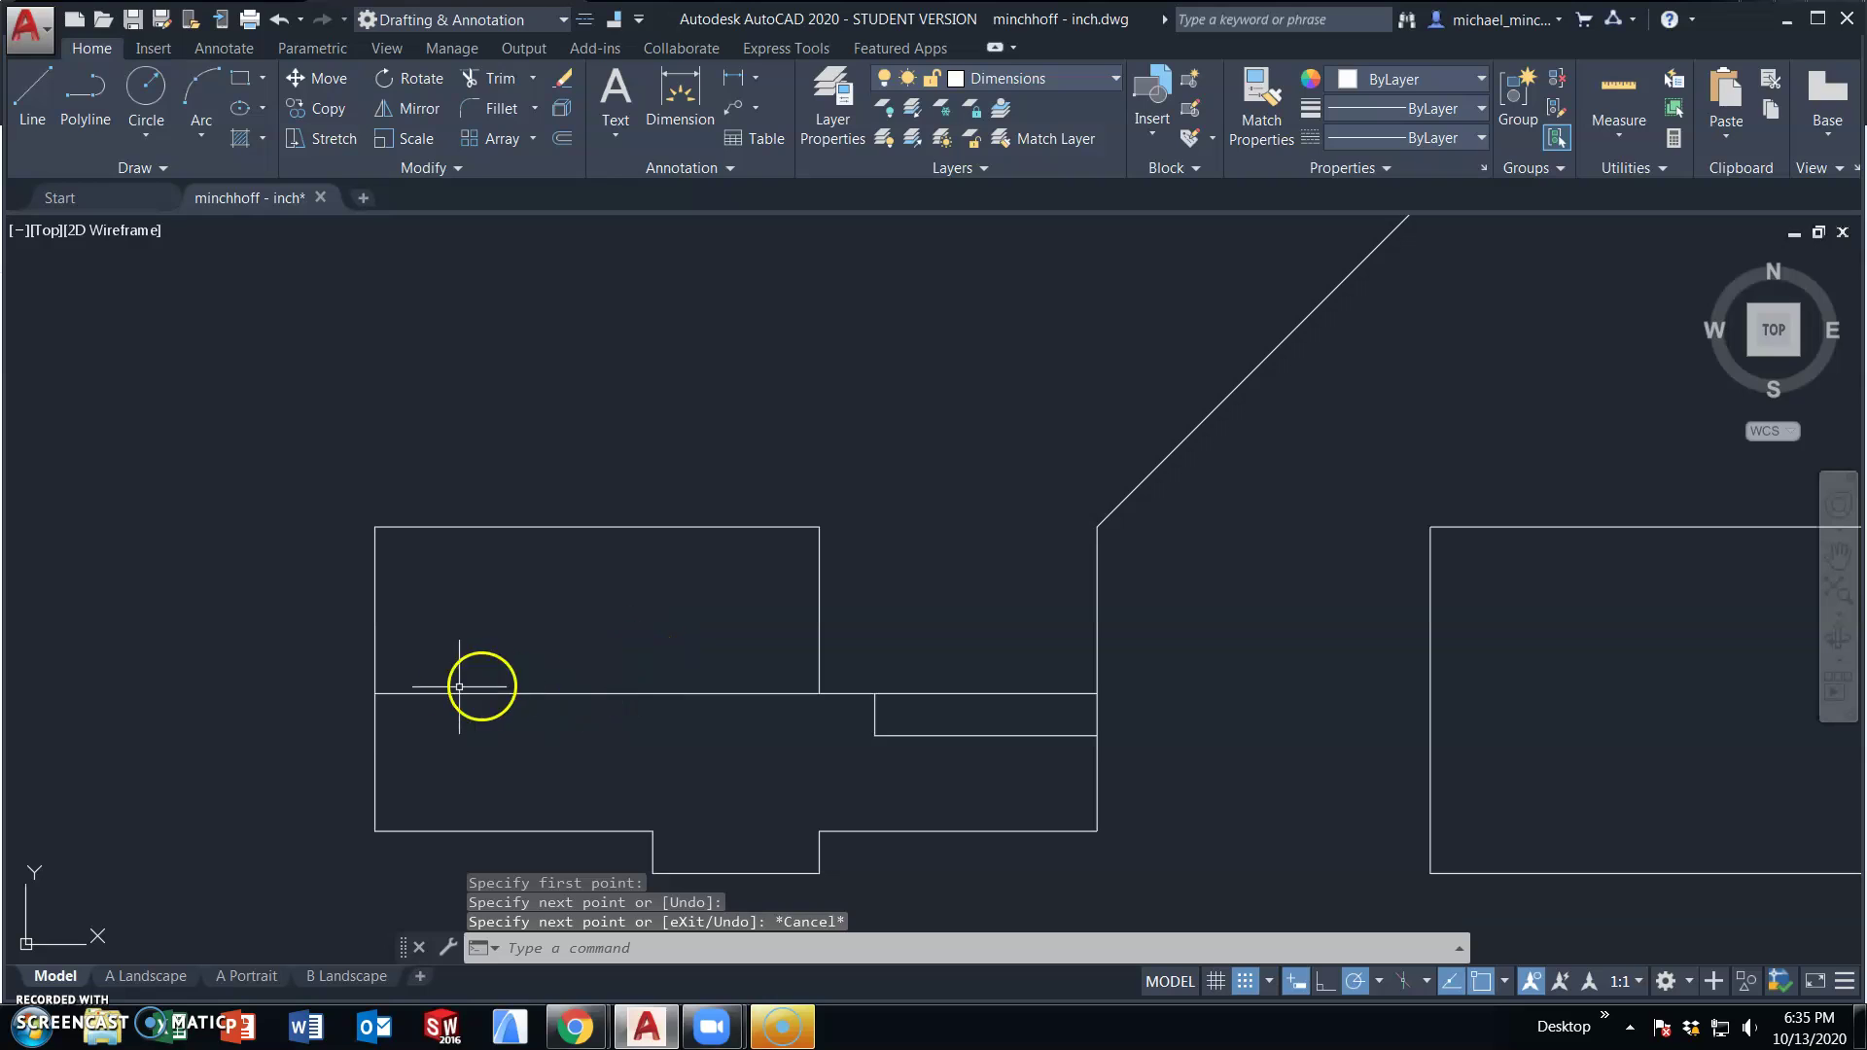
- Draw a 0.25 in line rightward from the upper block's top-left corner for the left notch edge
click(32, 97)
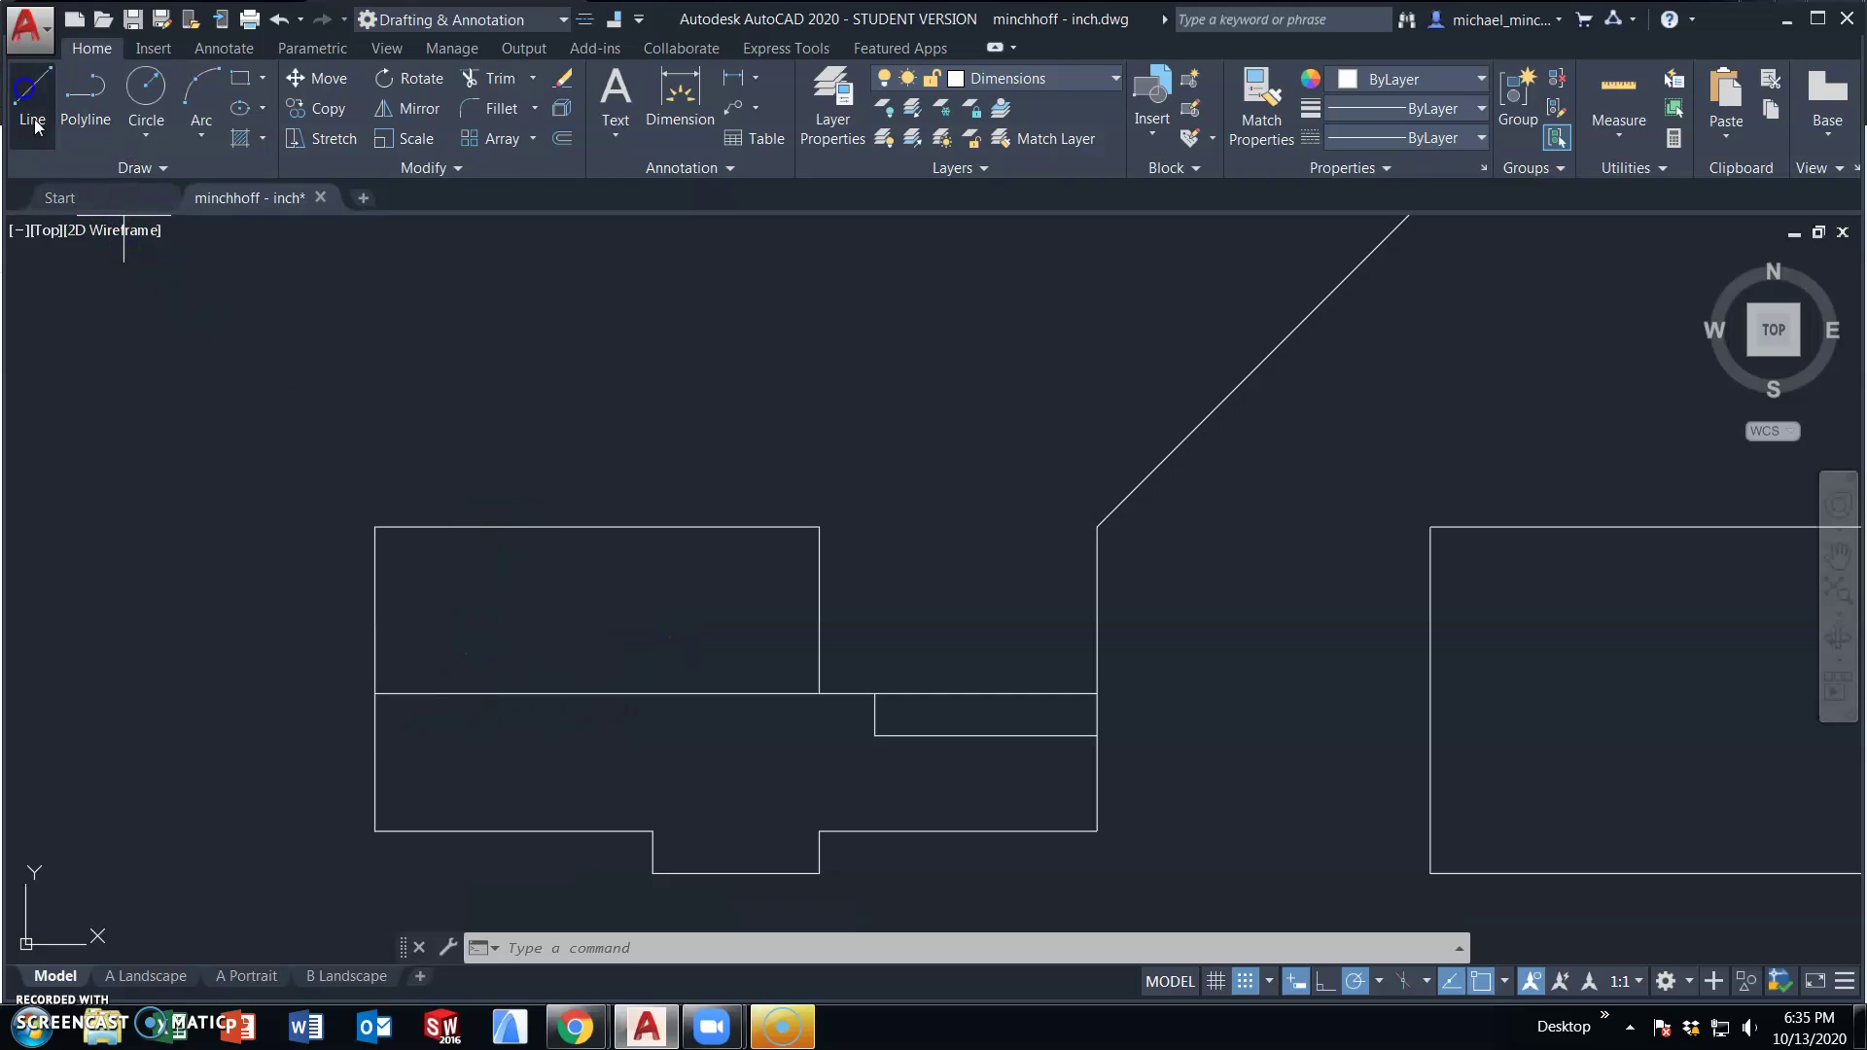
key(Escape)
click(29, 102)
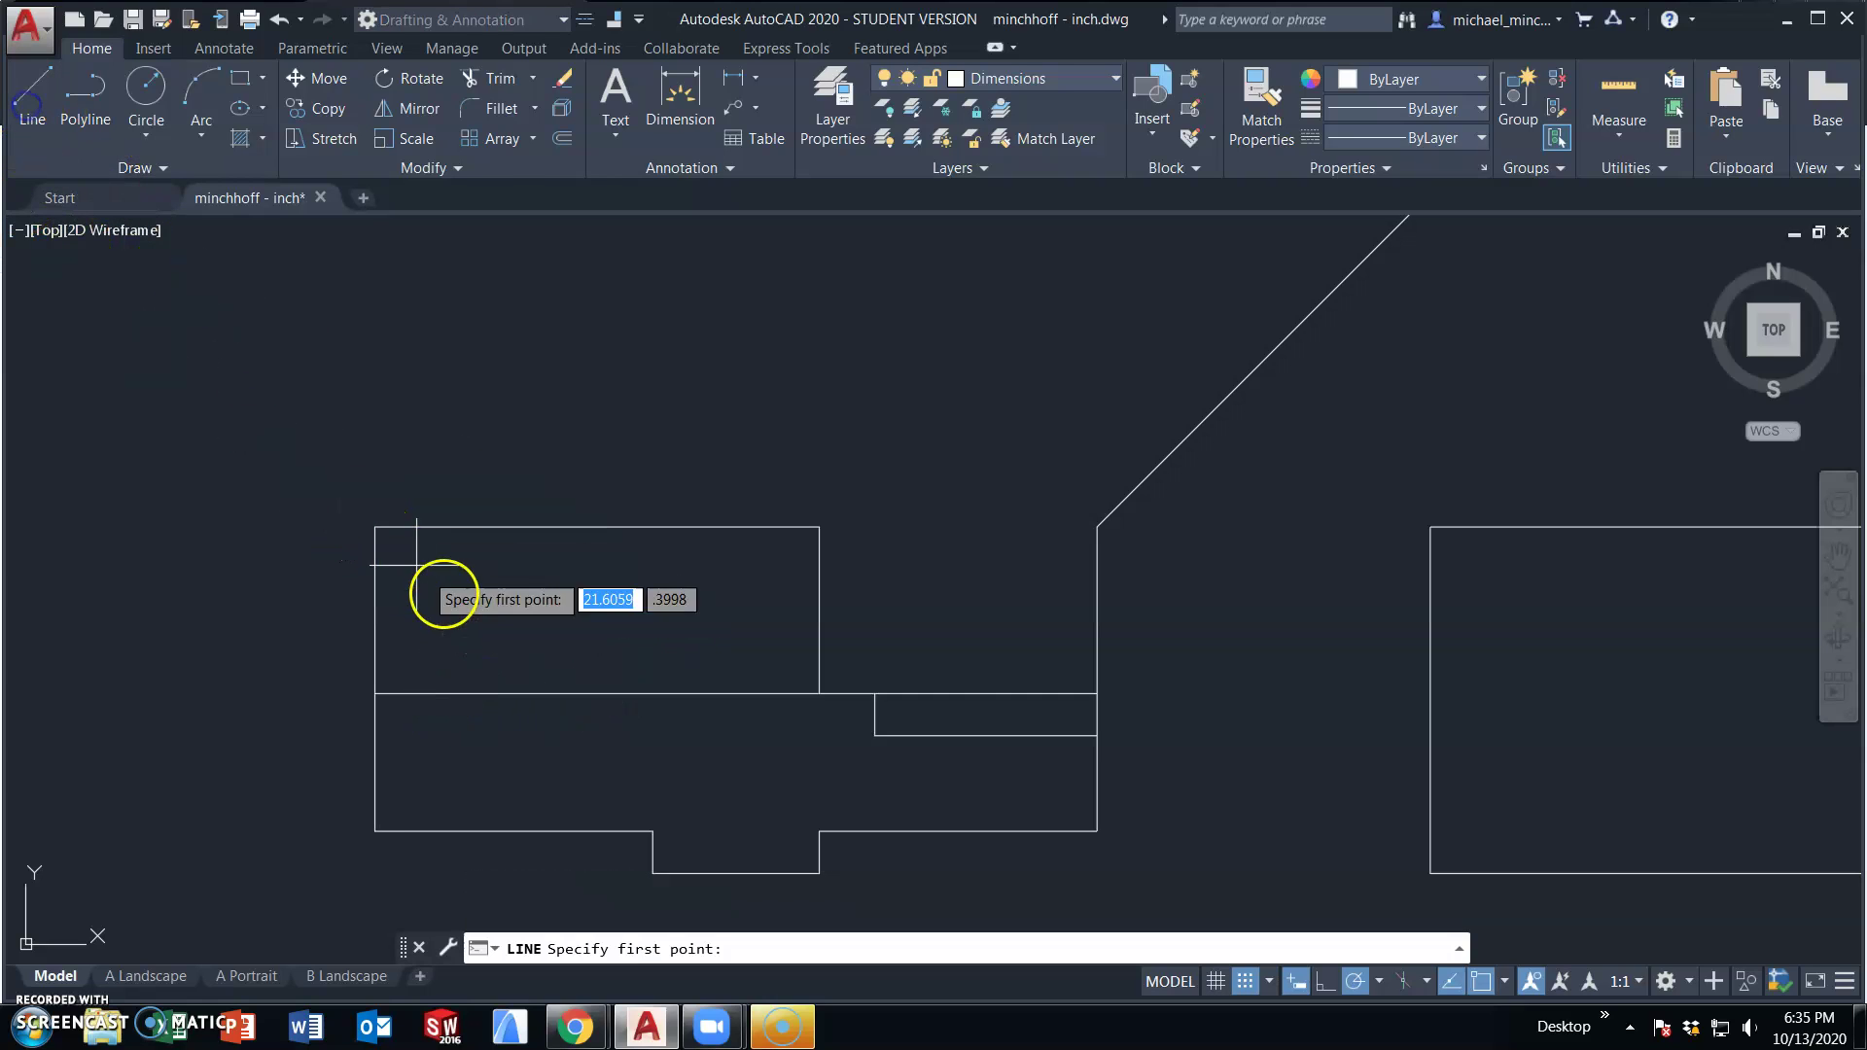
click(375, 527)
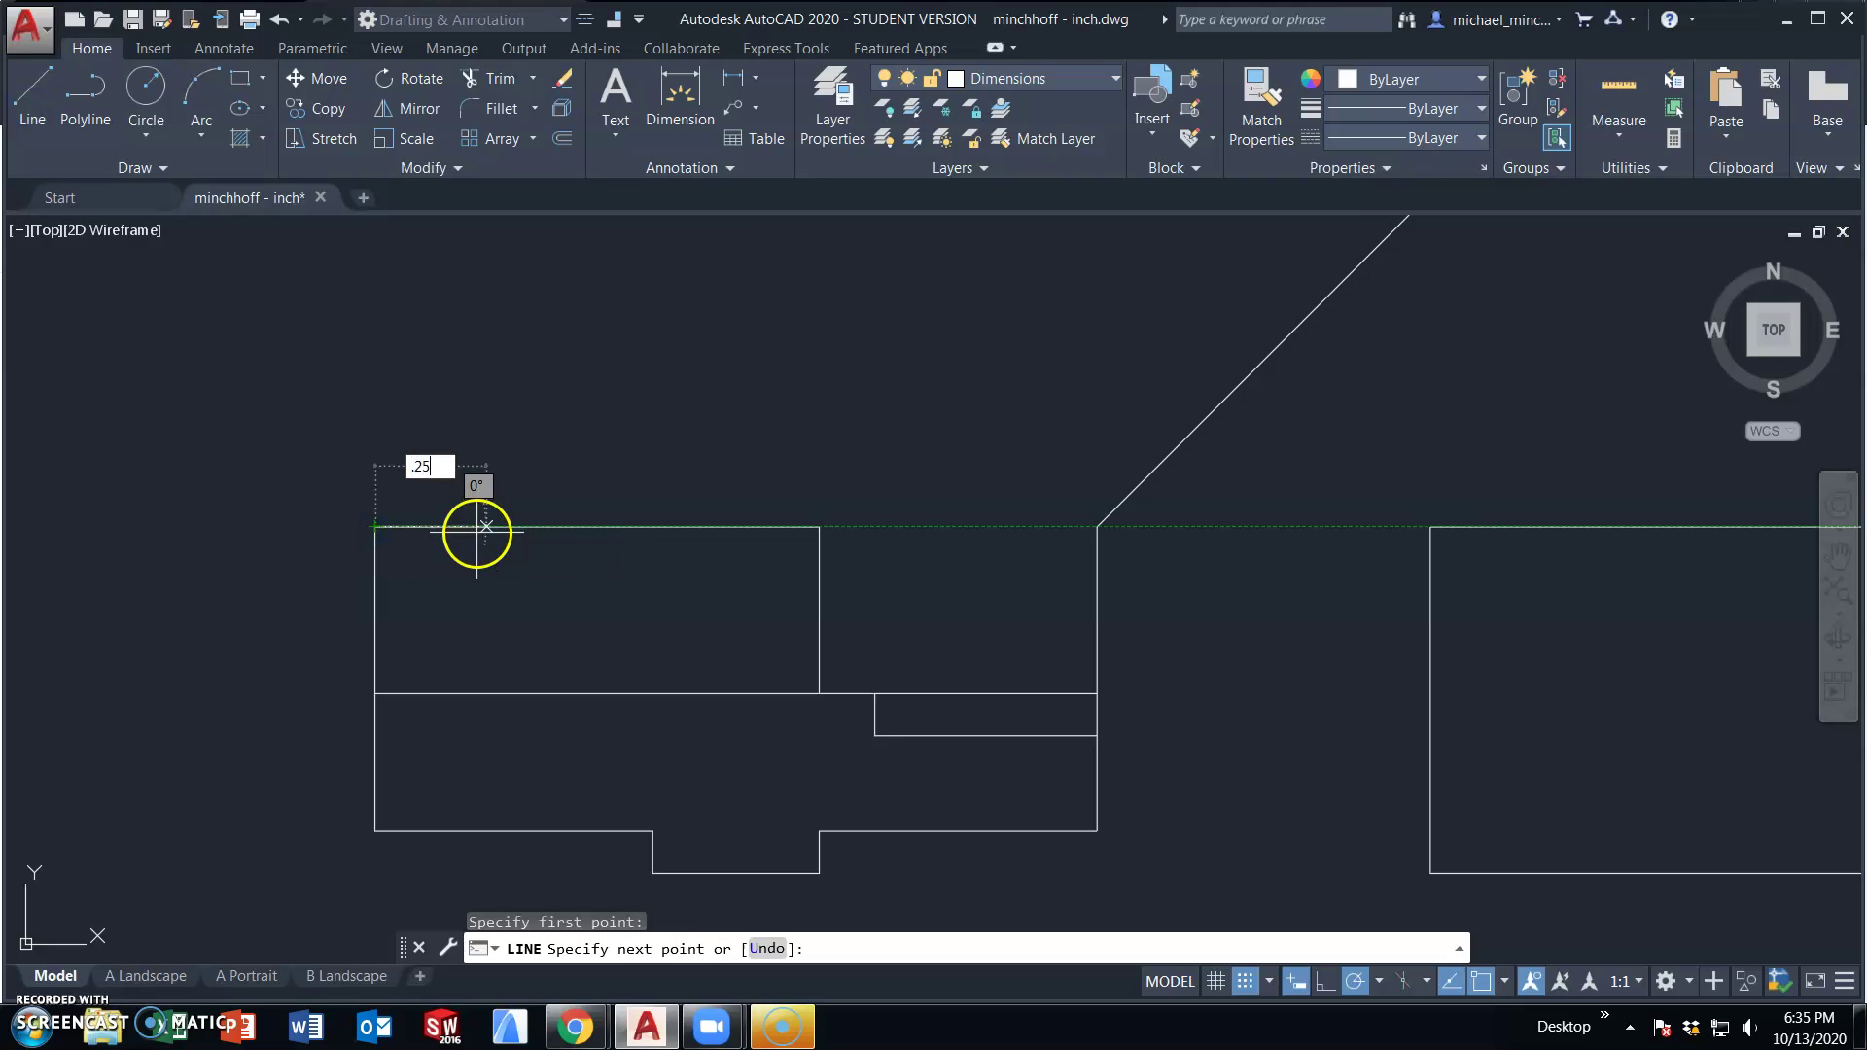
text(.25)
key(Return)
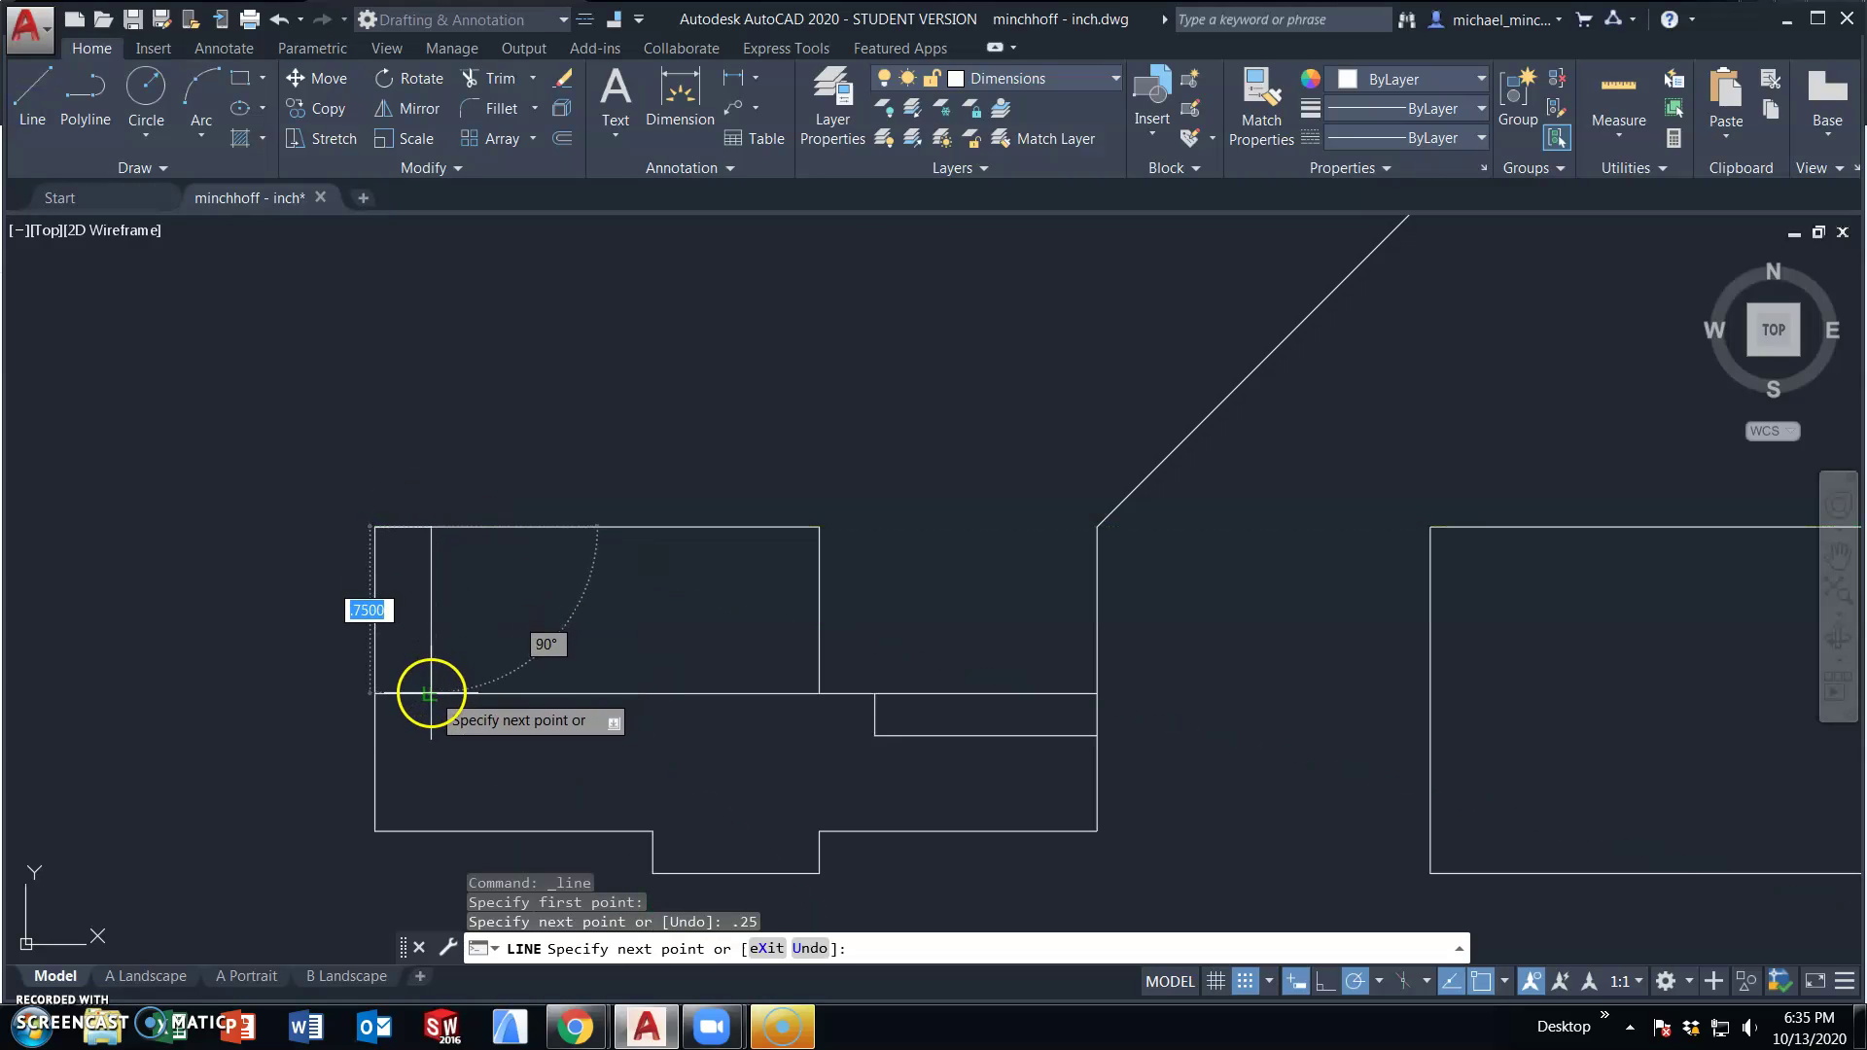
key(Escape)
- Erase the short 0.25 top segment with a crossing window, leaving the middle edge unchanged
click(475, 693)
click(374, 693)
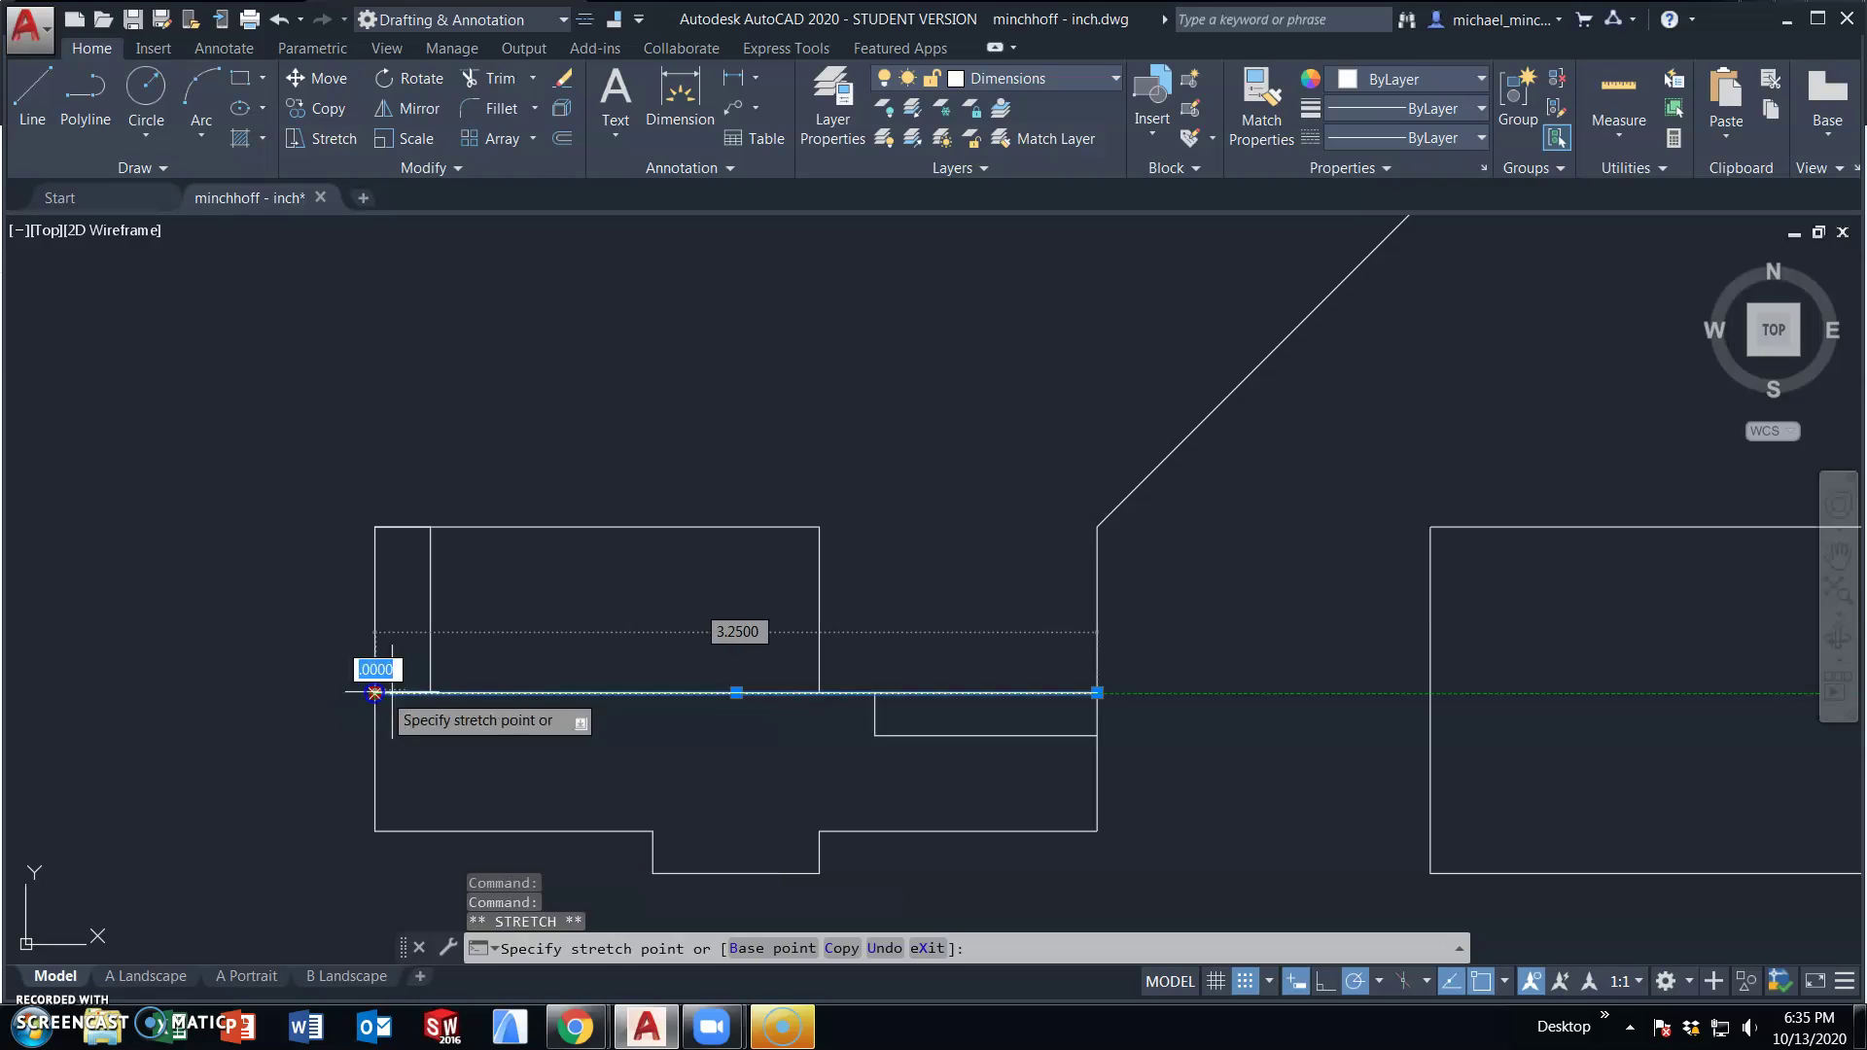
key(Escape)
key(Escape)
click(427, 506)
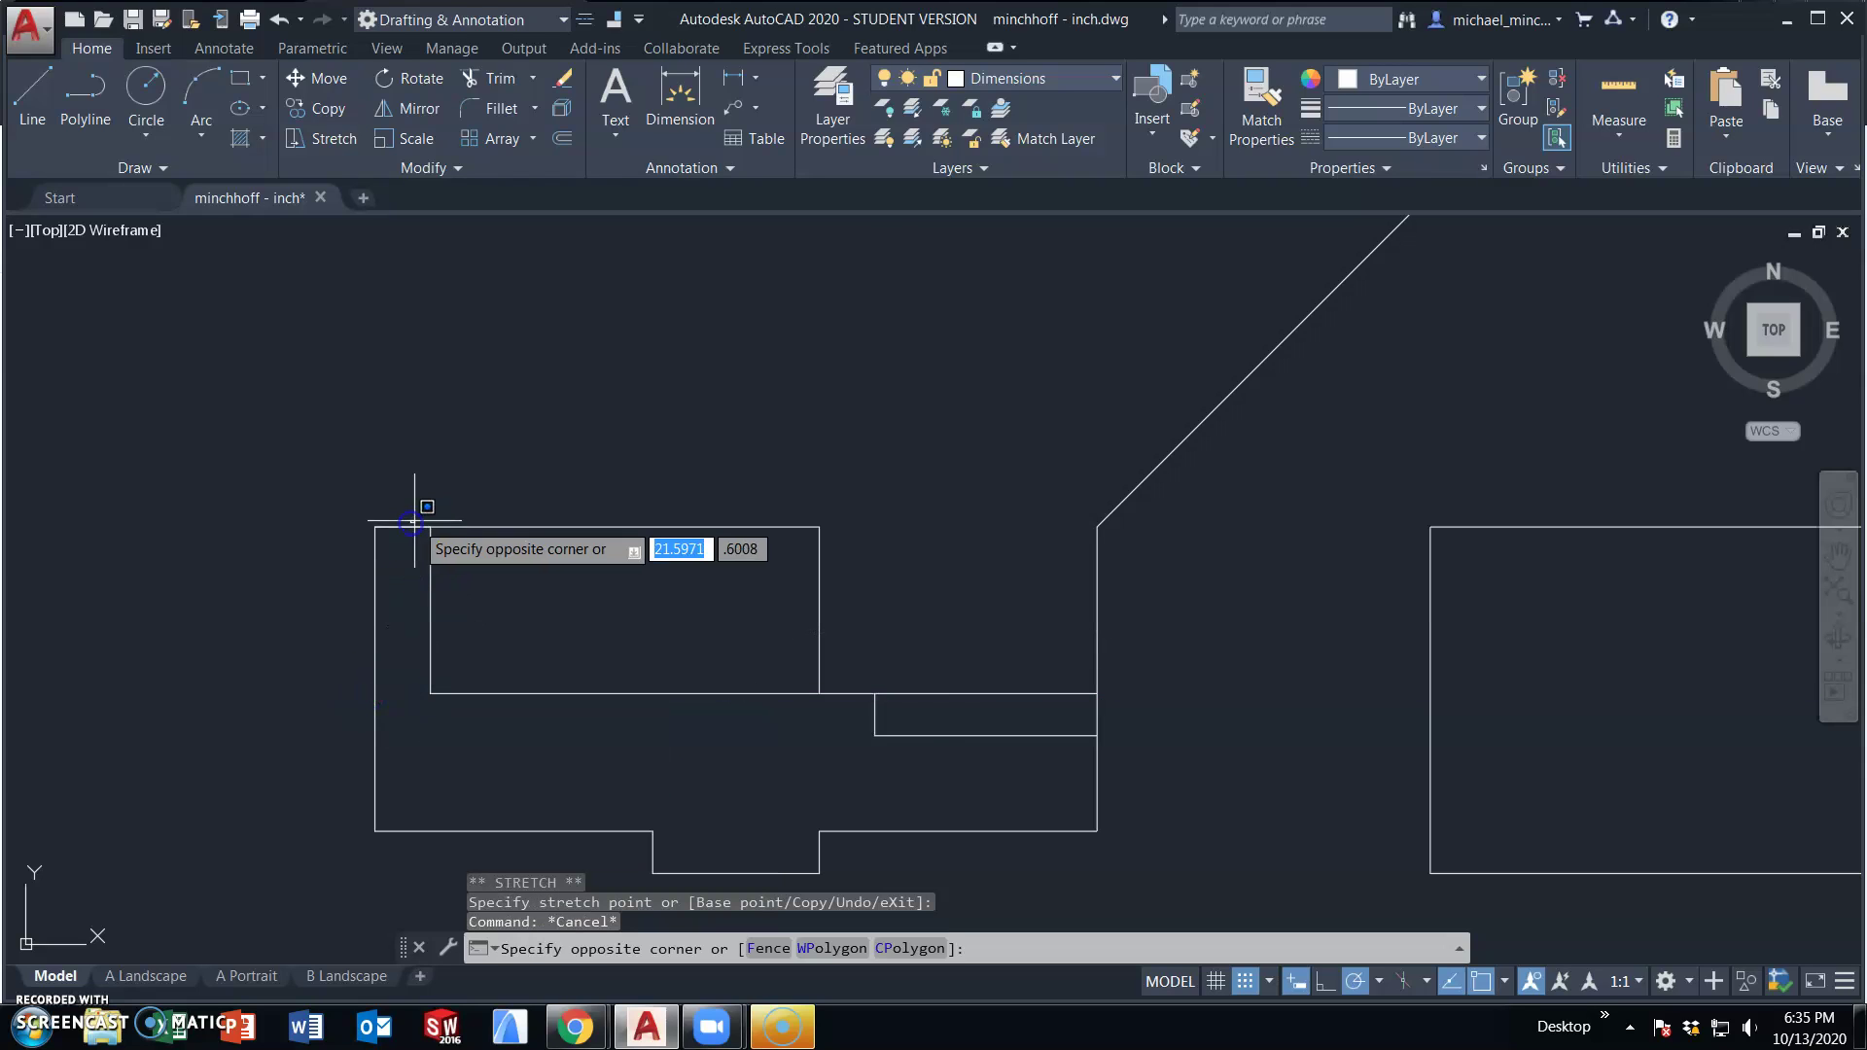
click(418, 527)
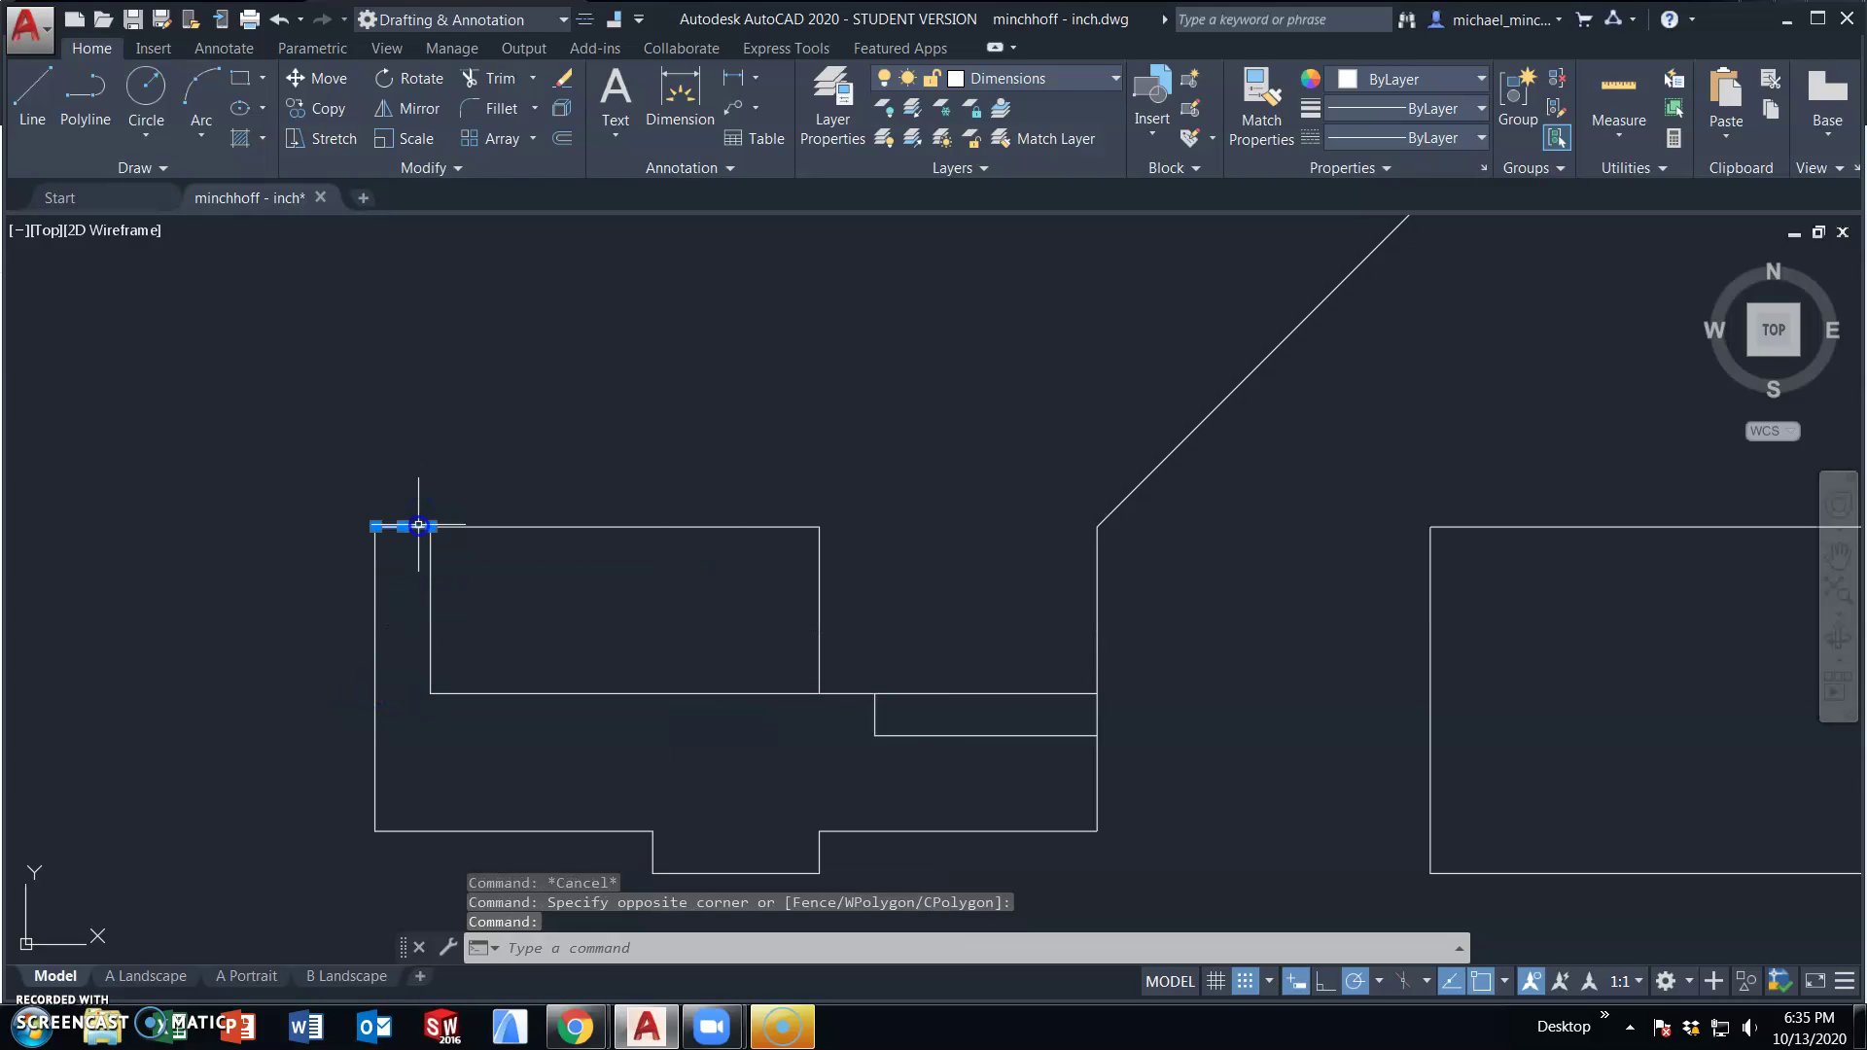
key(Delete)
- Check the front view's right vertical edge, leaving it unchanged
scroll(637, 540, down, 3)
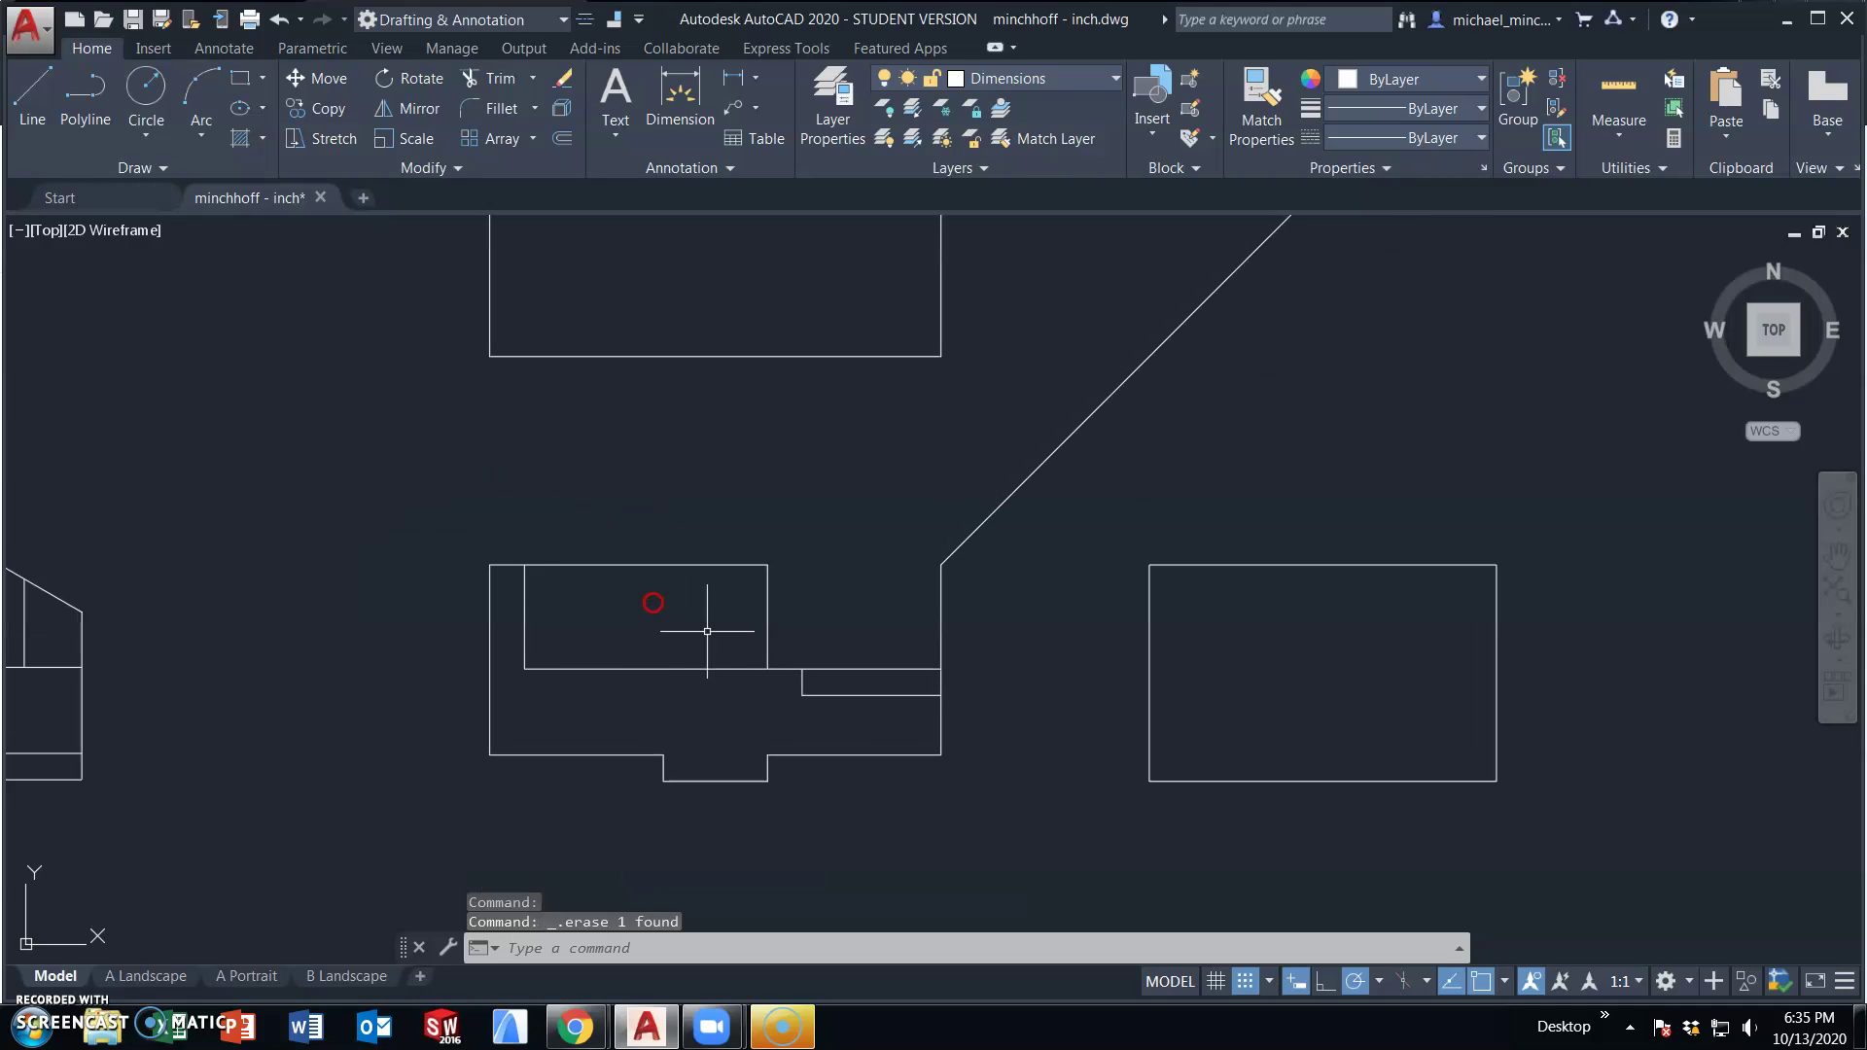
click(940, 607)
click(940, 563)
scroll(935, 642, up, 4)
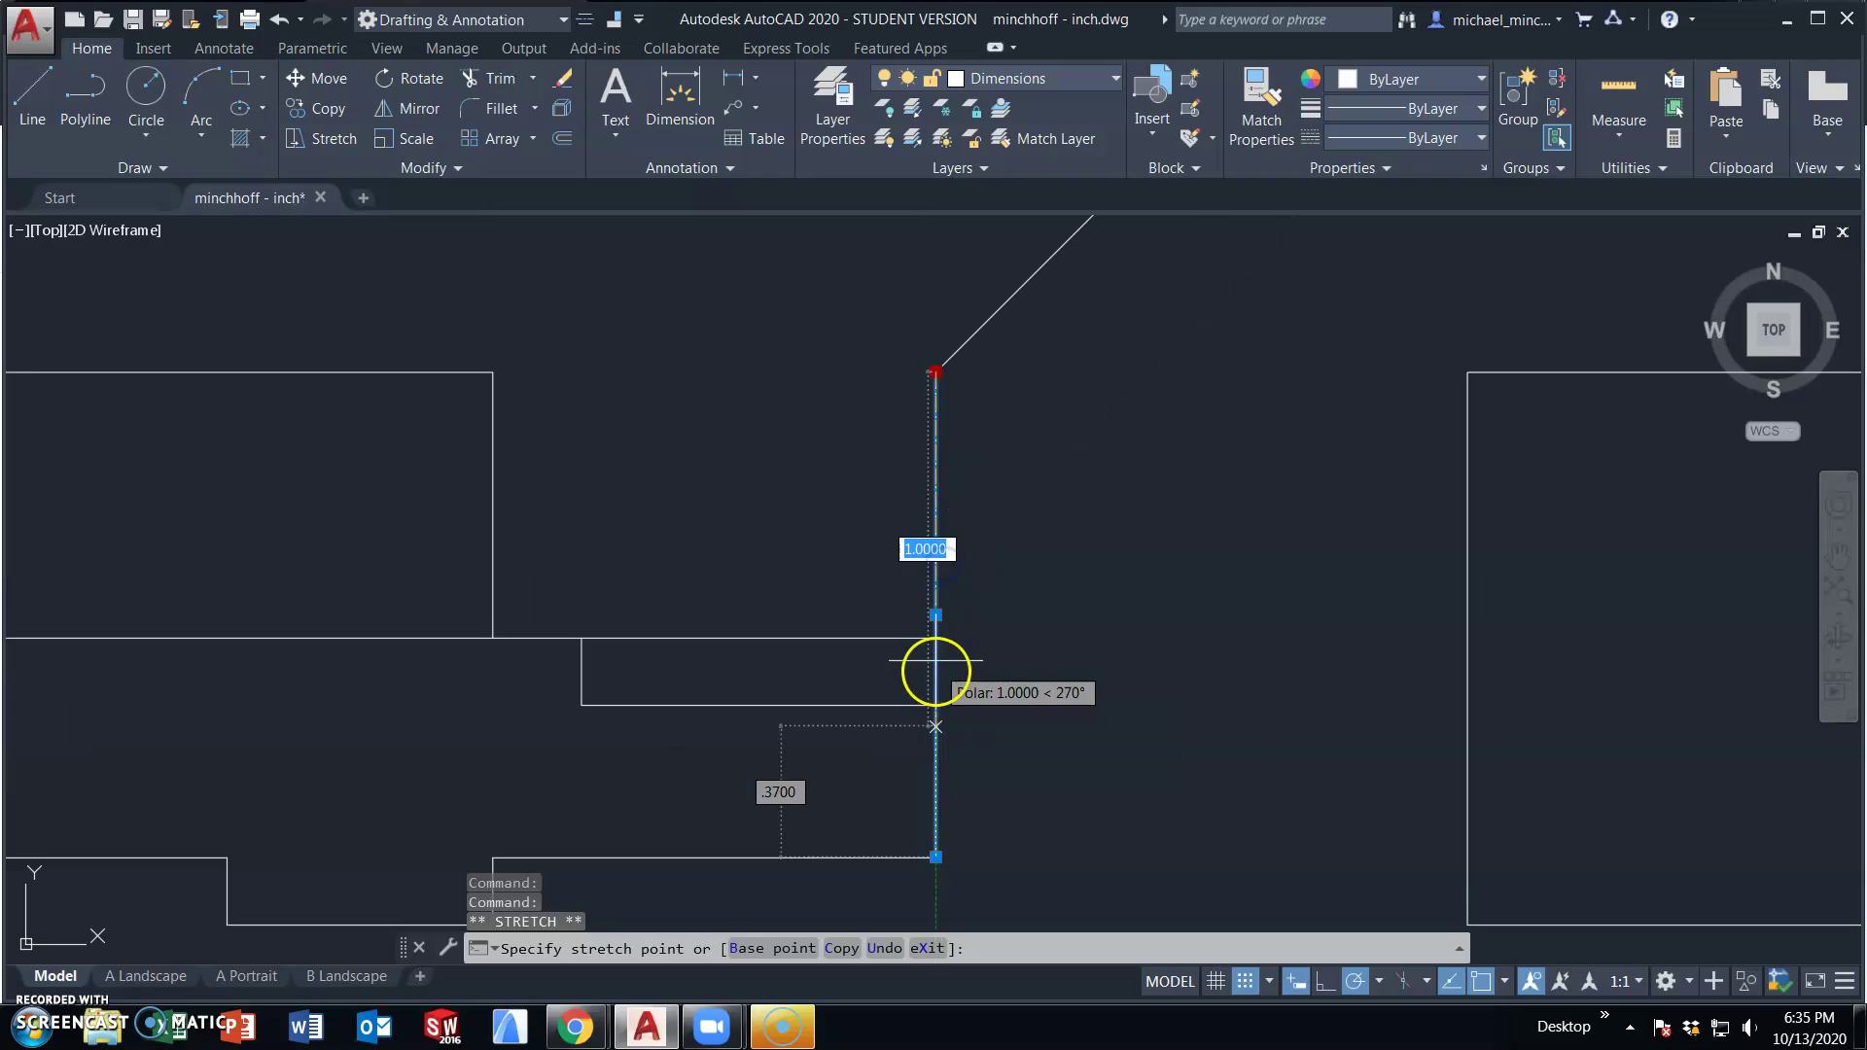
key(Escape)
scroll(699, 579, down, 4)
scroll(680, 512, up, 2)
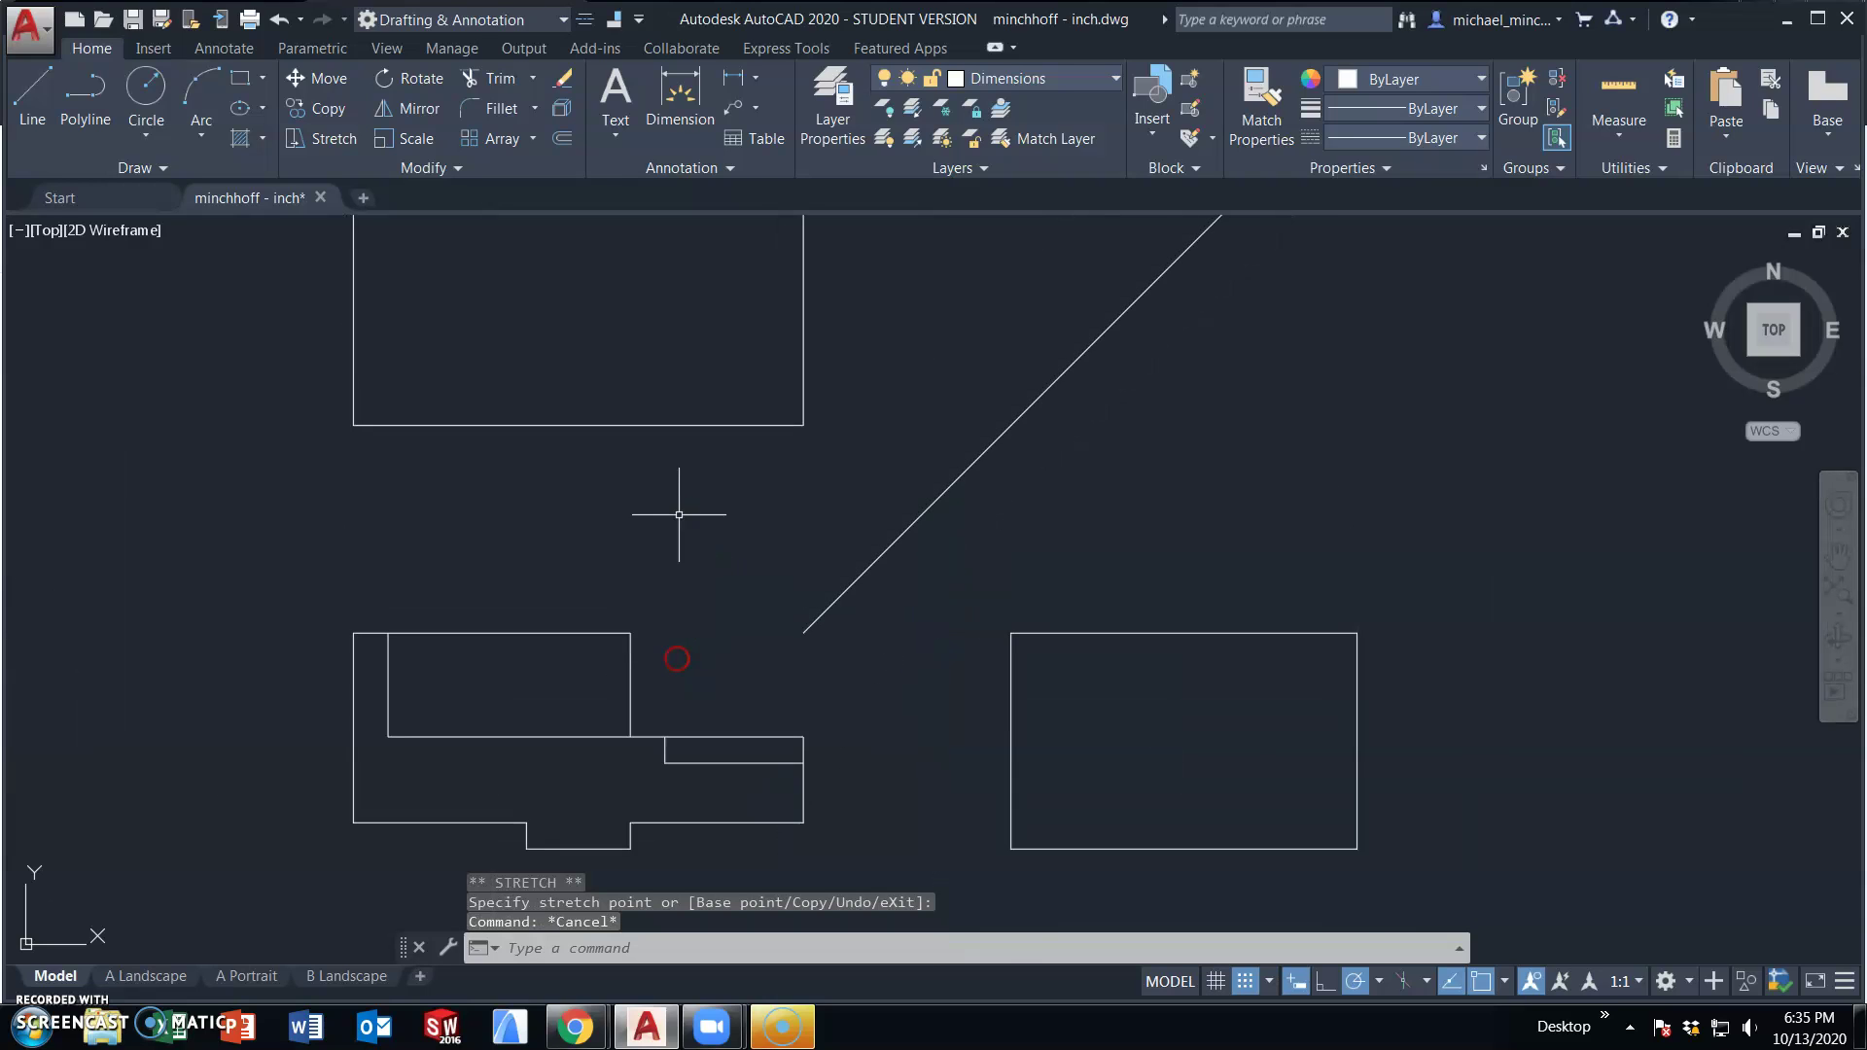
- Project a vertical line from the front view's top edge up to the top view's top edge
middle_drag(680, 512, 673, 636)
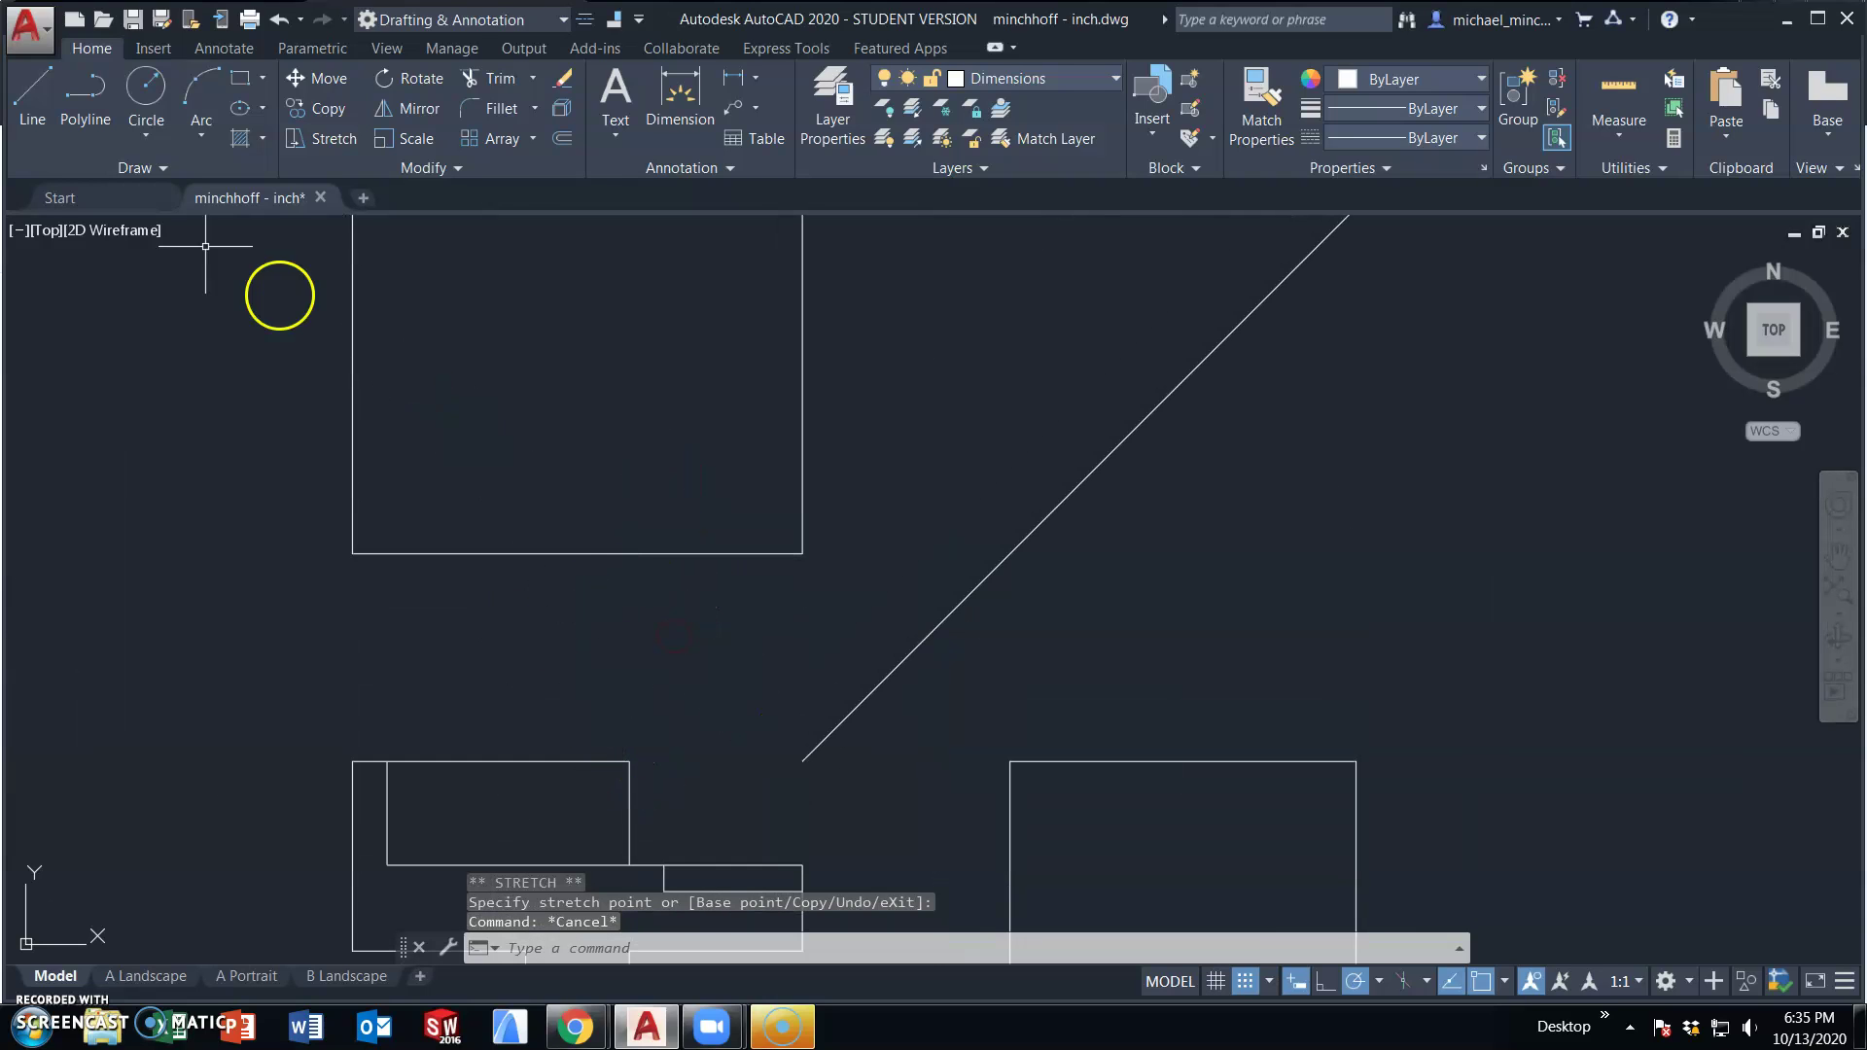
click(19, 110)
click(630, 760)
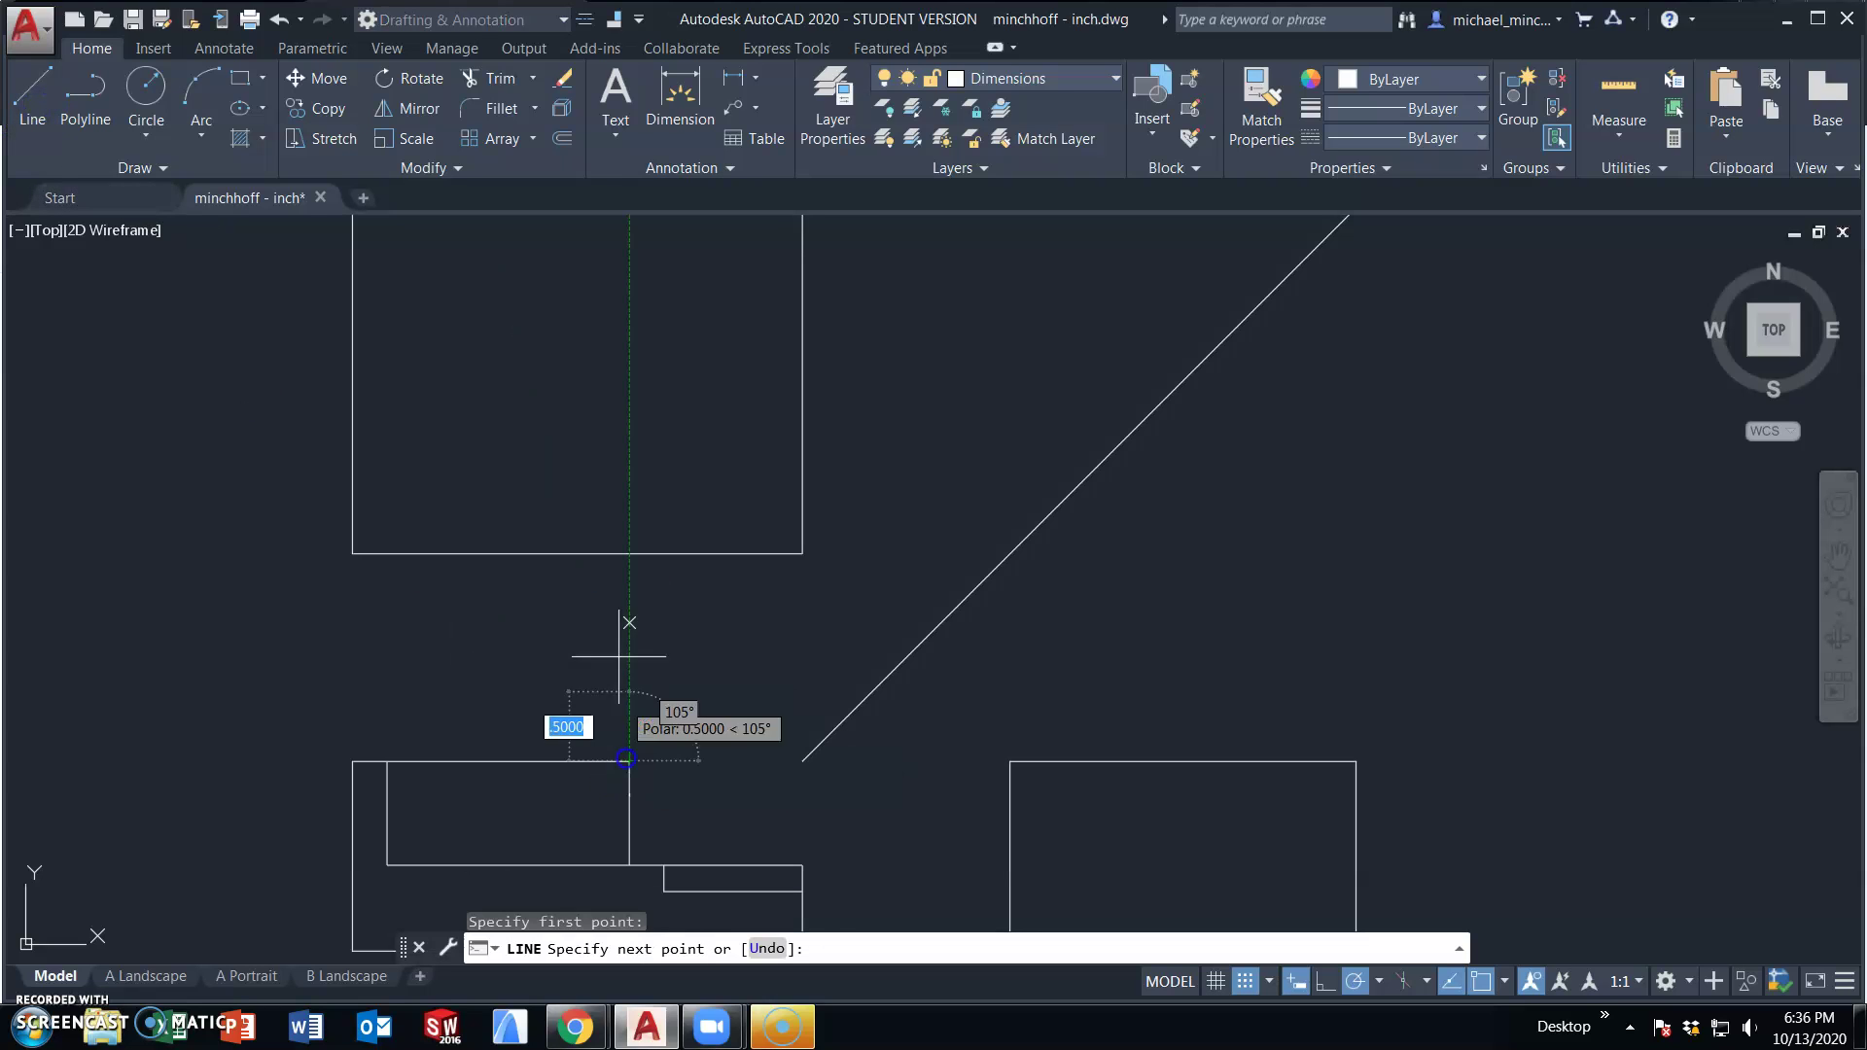
click(628, 556)
middle_drag(627, 550, 662, 713)
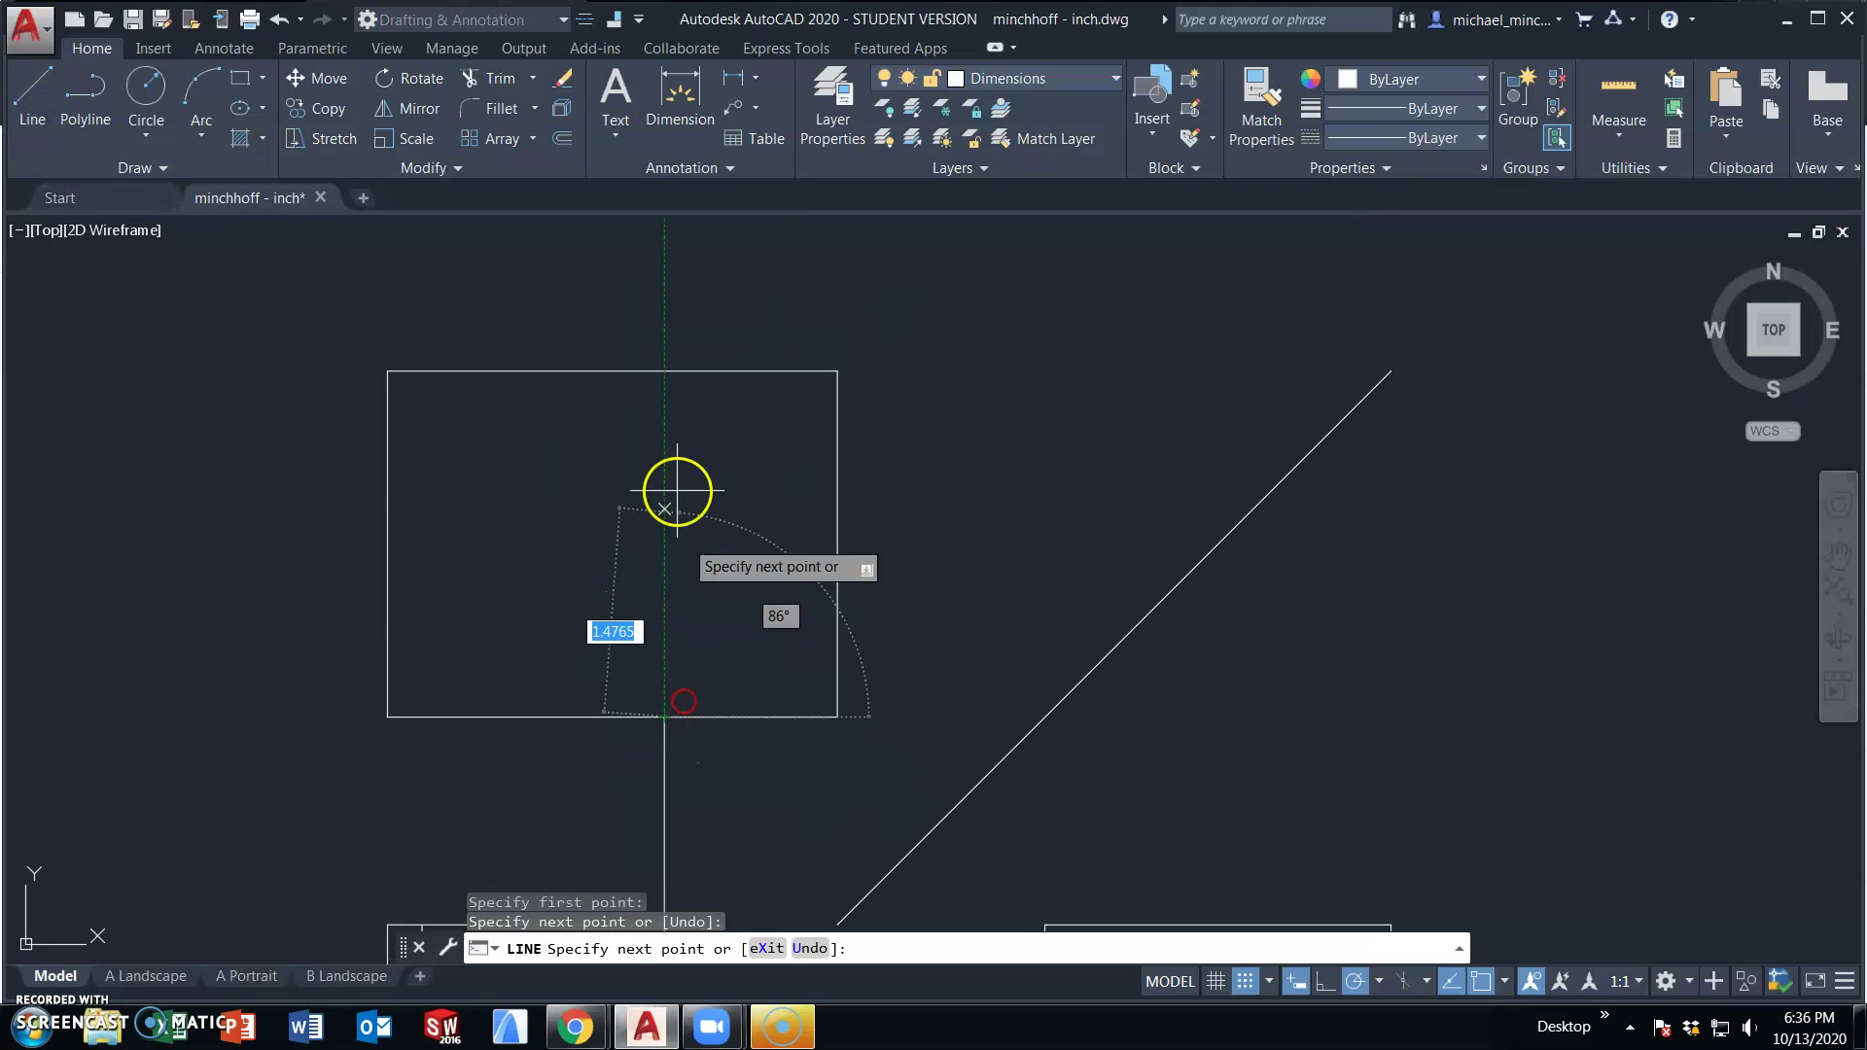
click(662, 371)
key(Escape)
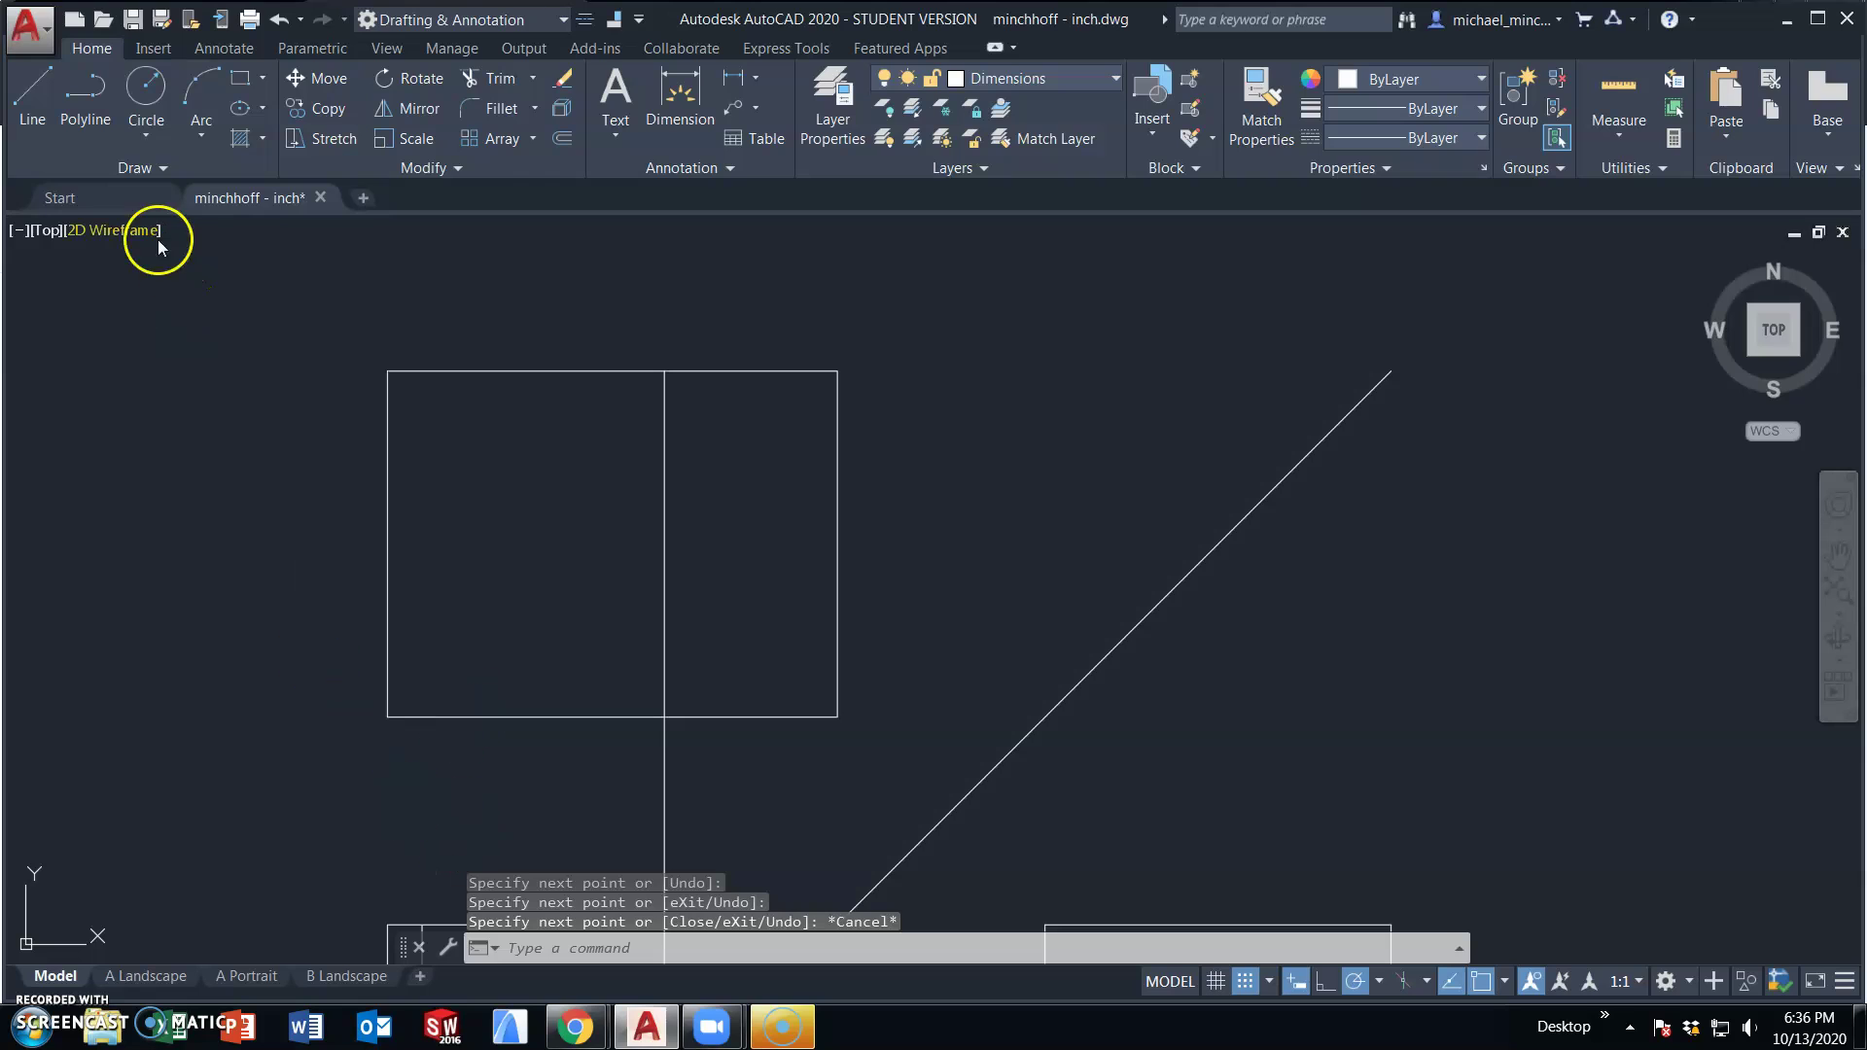
- Project the left notch corner straight up to the top view's bottom edge
click(32, 98)
middle_drag(286, 557, 279, 438)
click(418, 805)
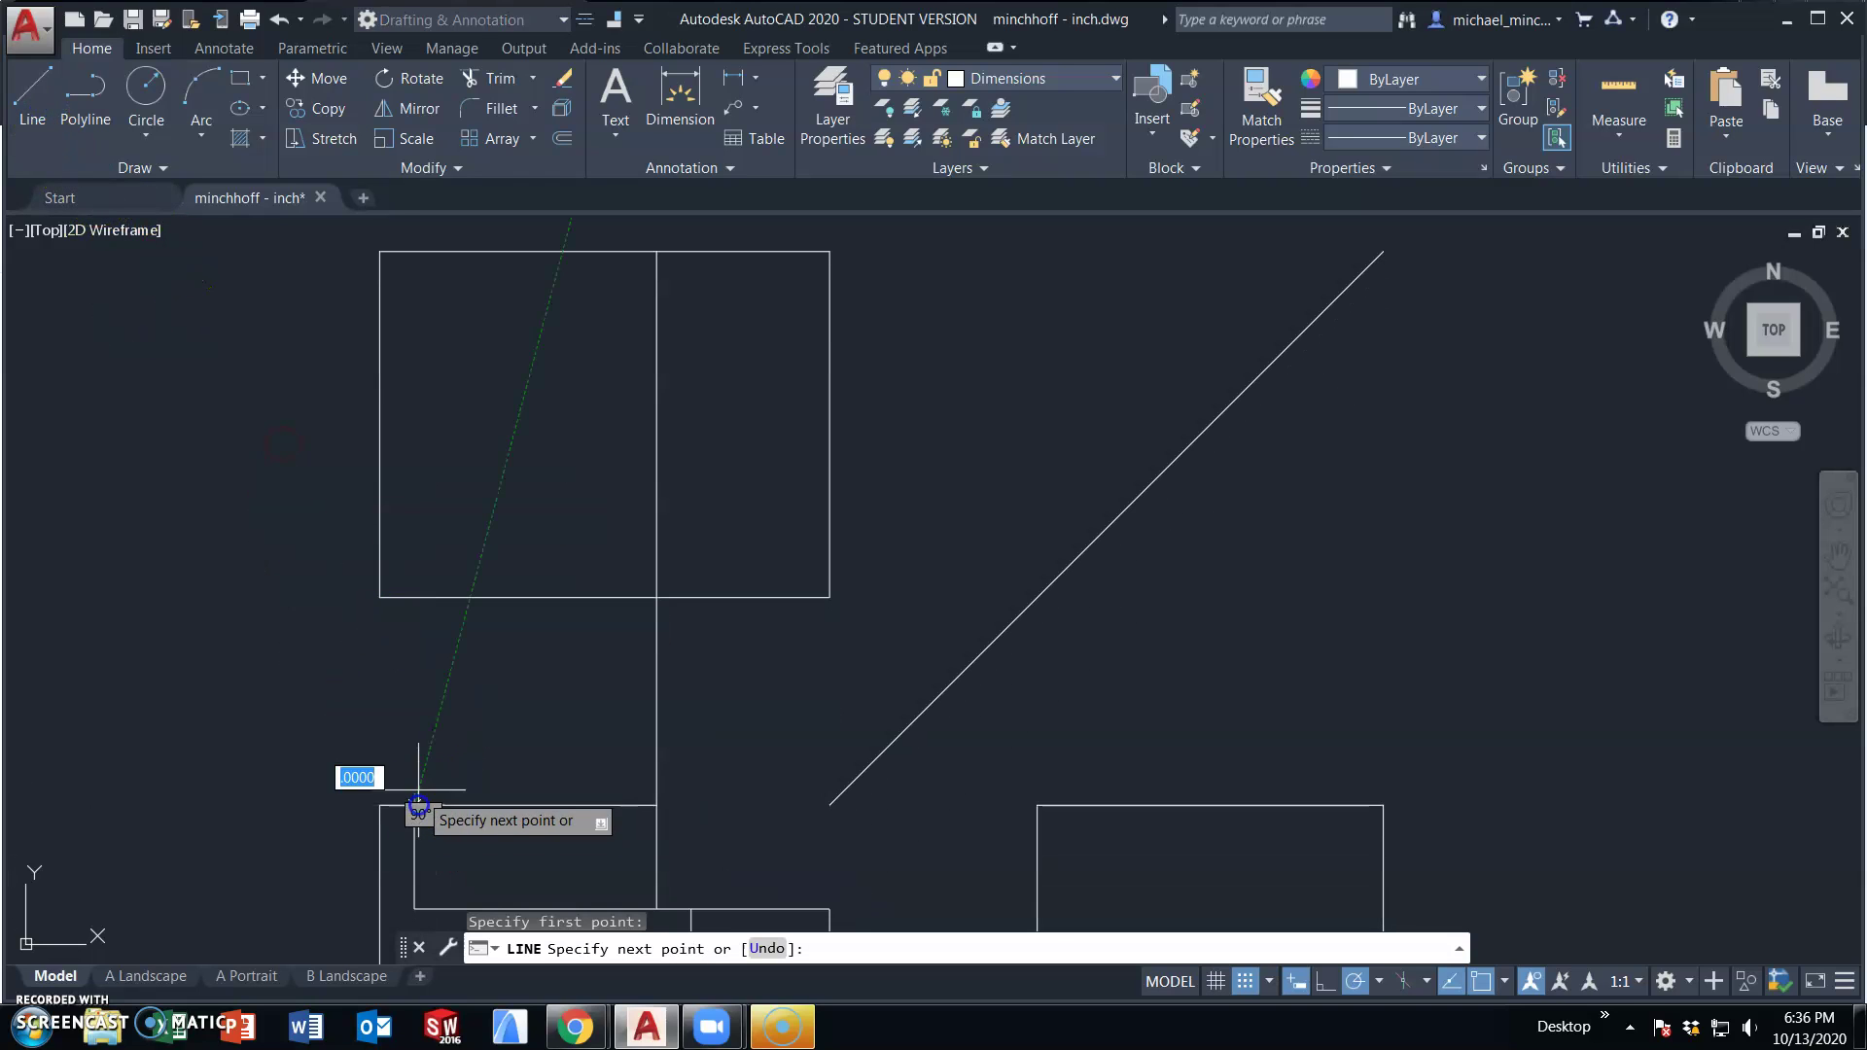
click(415, 596)
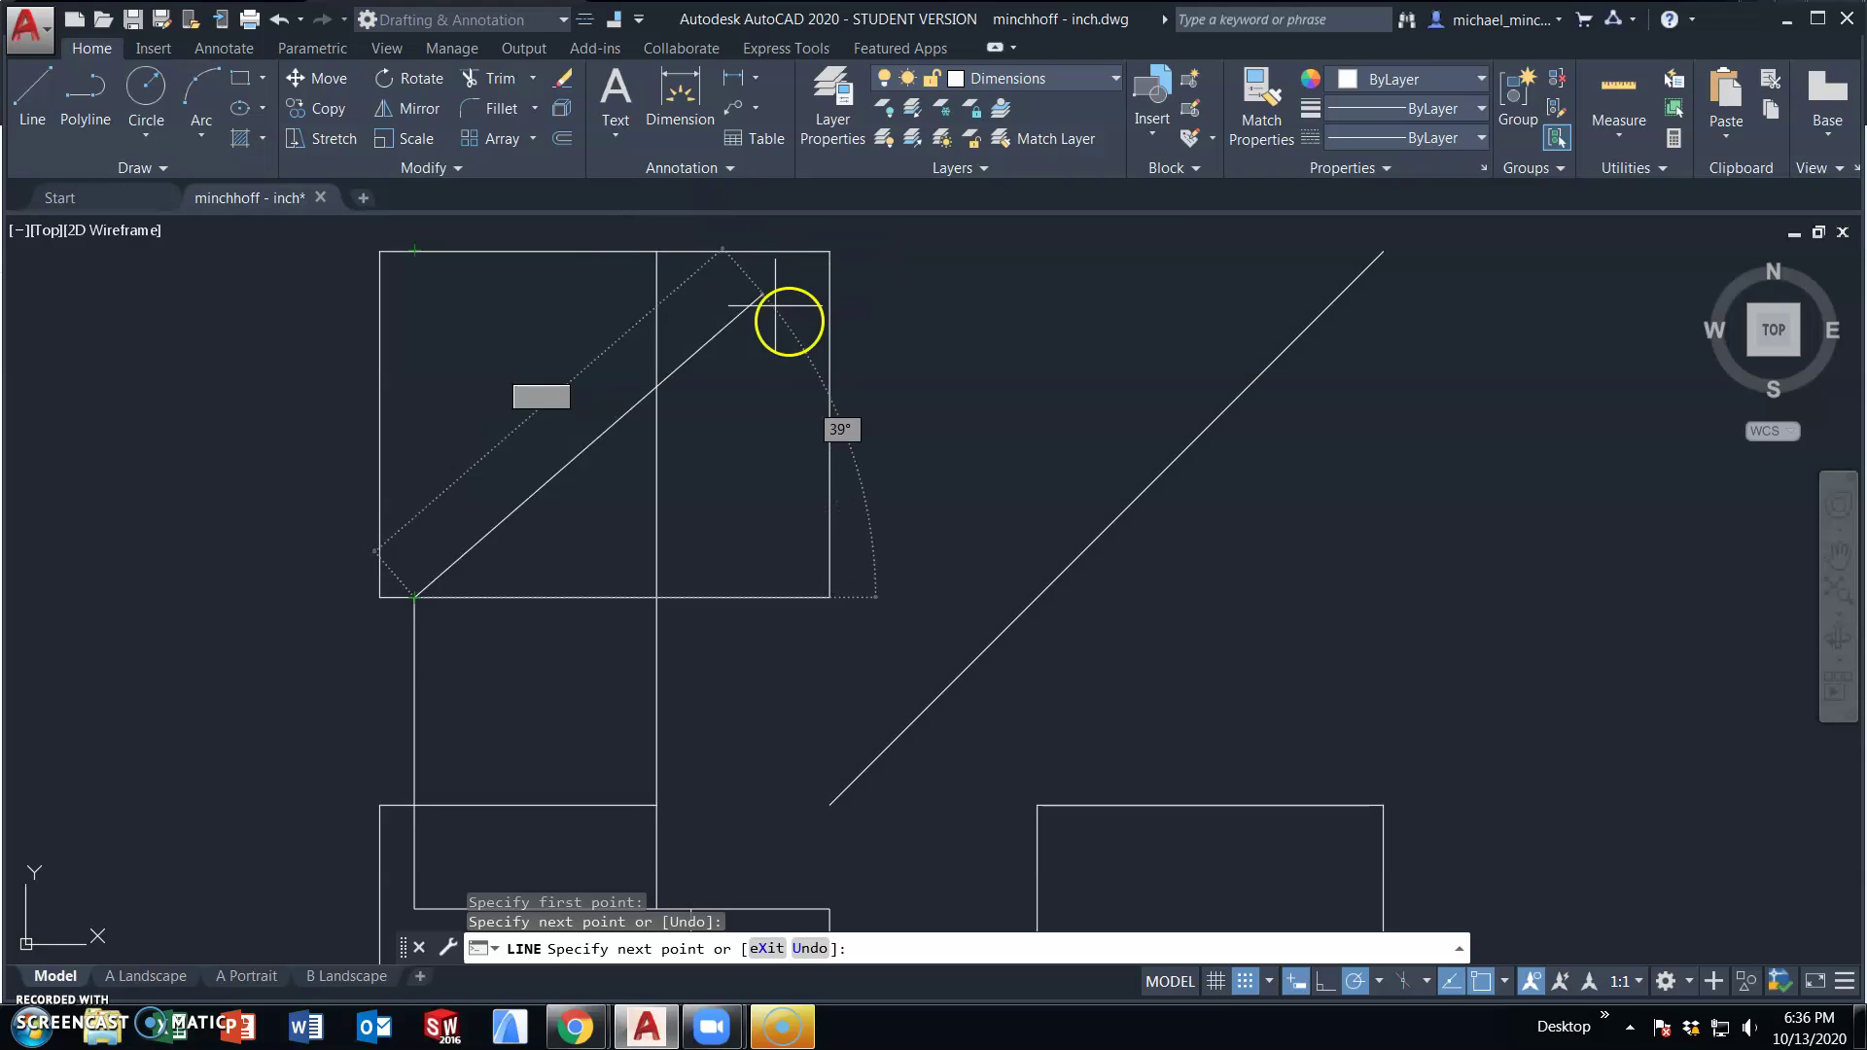
- Change the polar tracking angle increment and finish a 50° line near the top view's top edge
click(1379, 982)
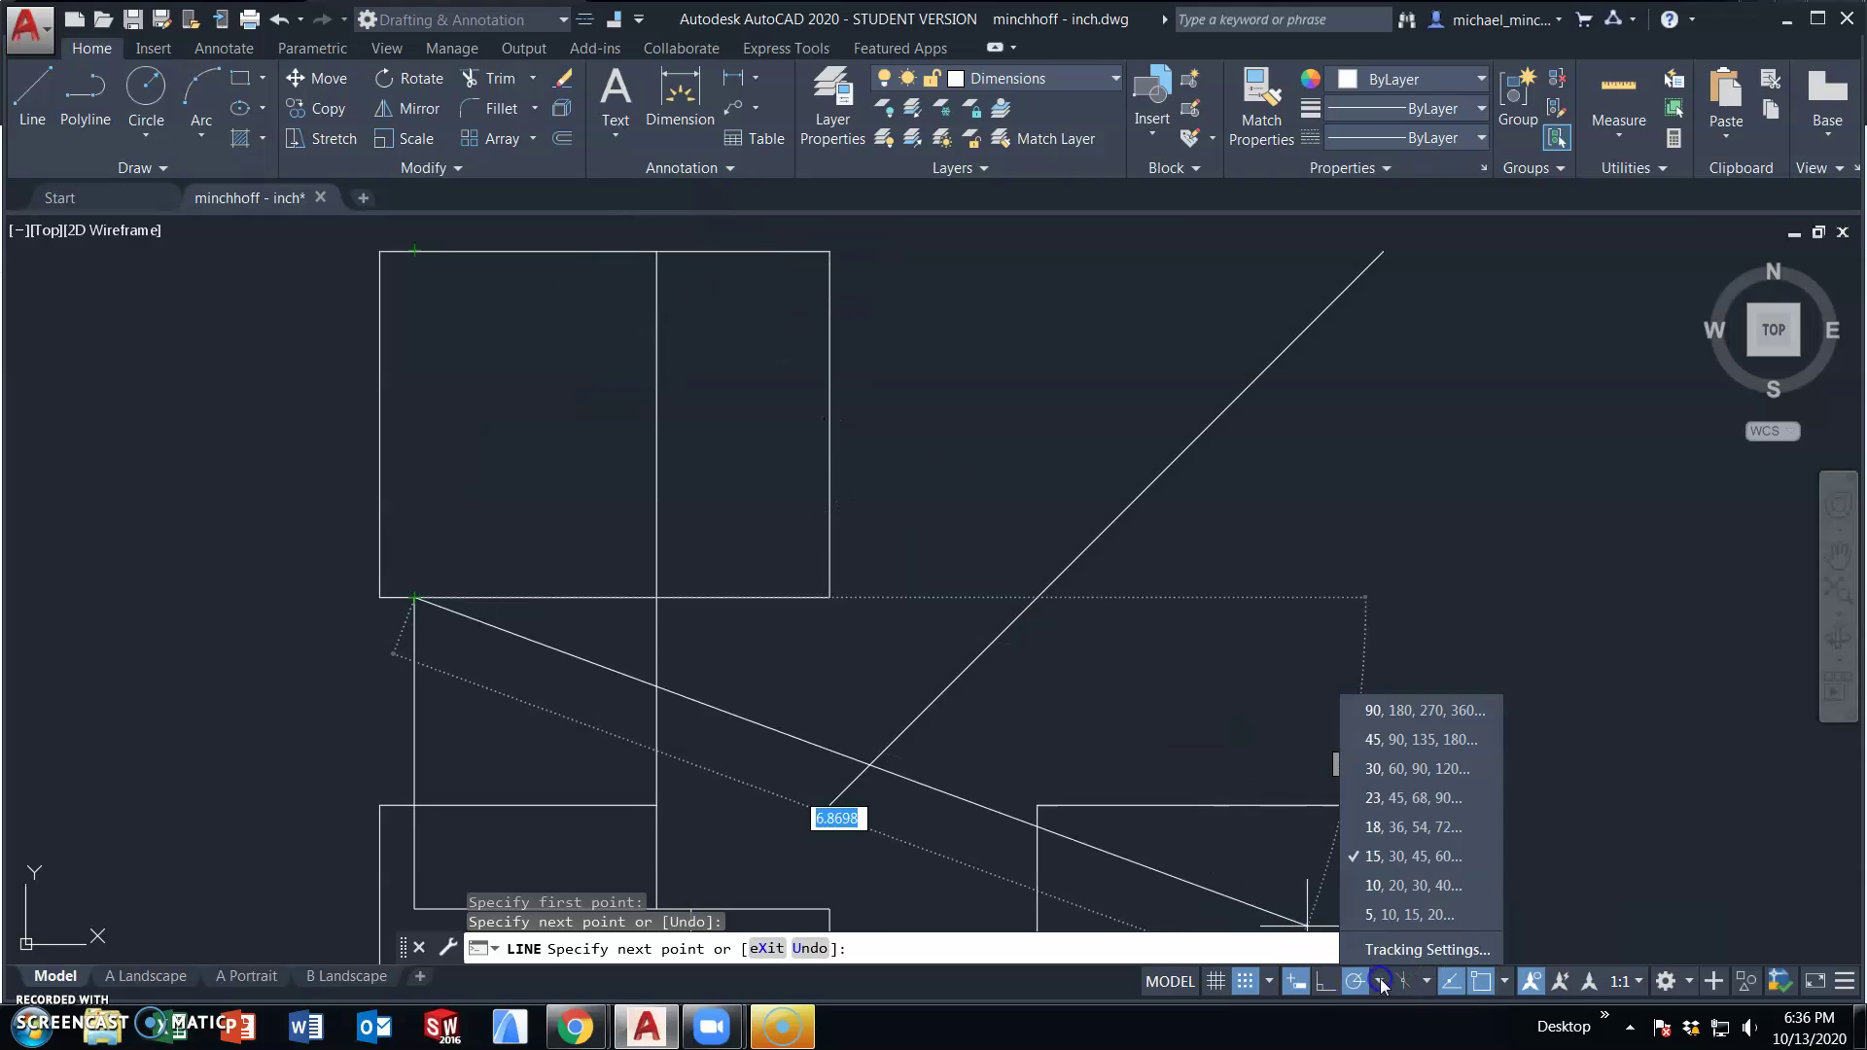
click(1377, 909)
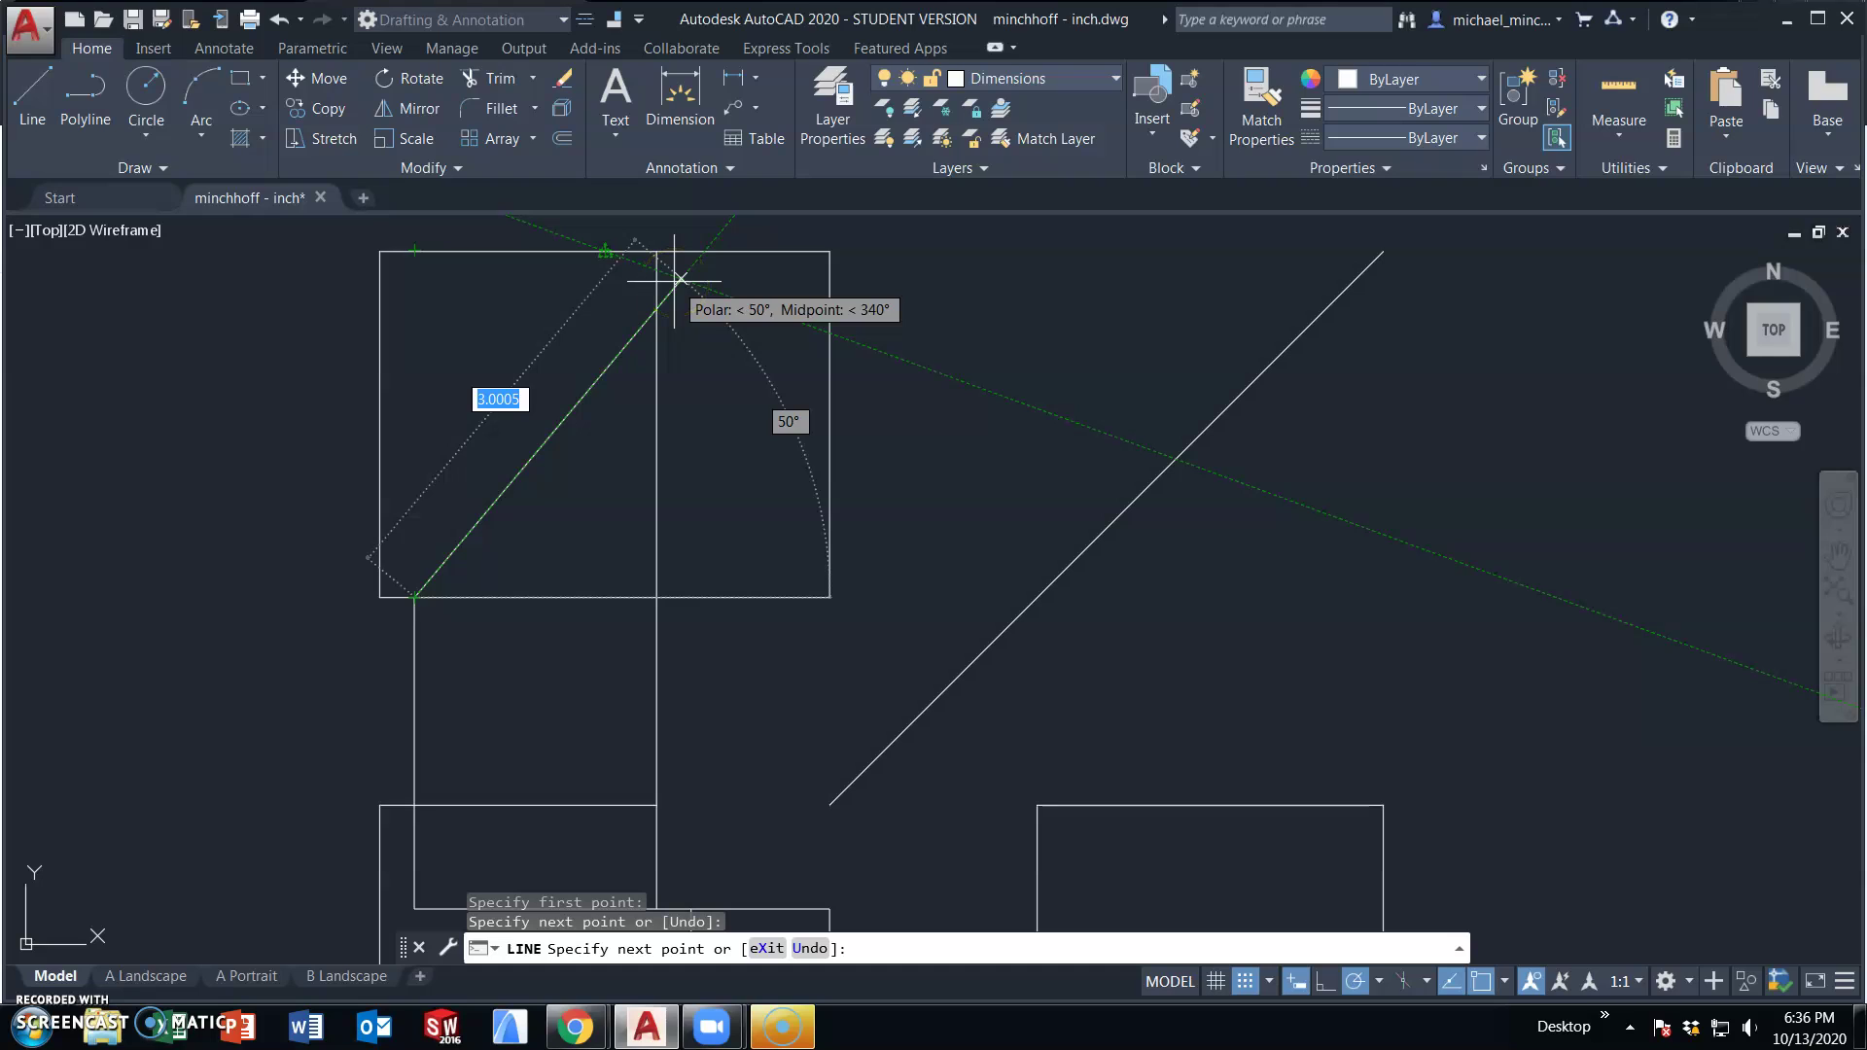
click(678, 284)
key(Escape)
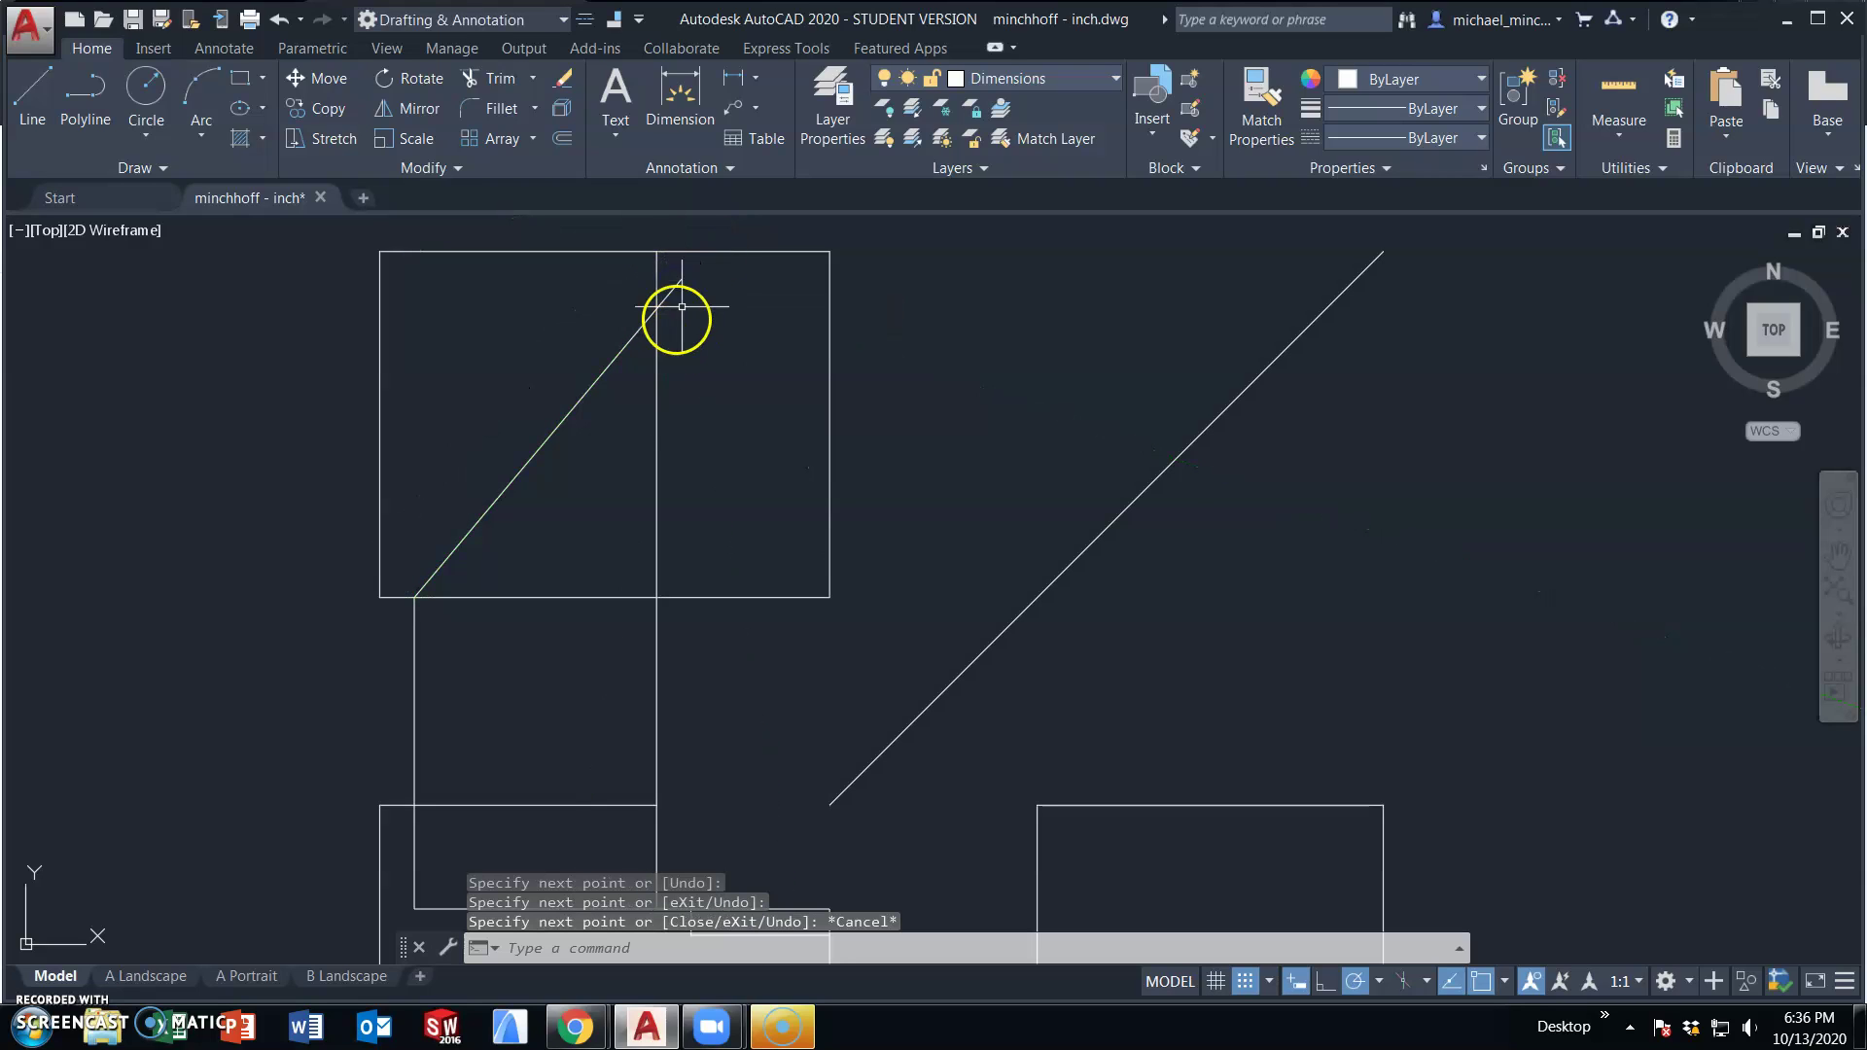
- Check the diagonal's angle against the top view's edges with an angular dimension, without placing it
click(757, 80)
click(771, 212)
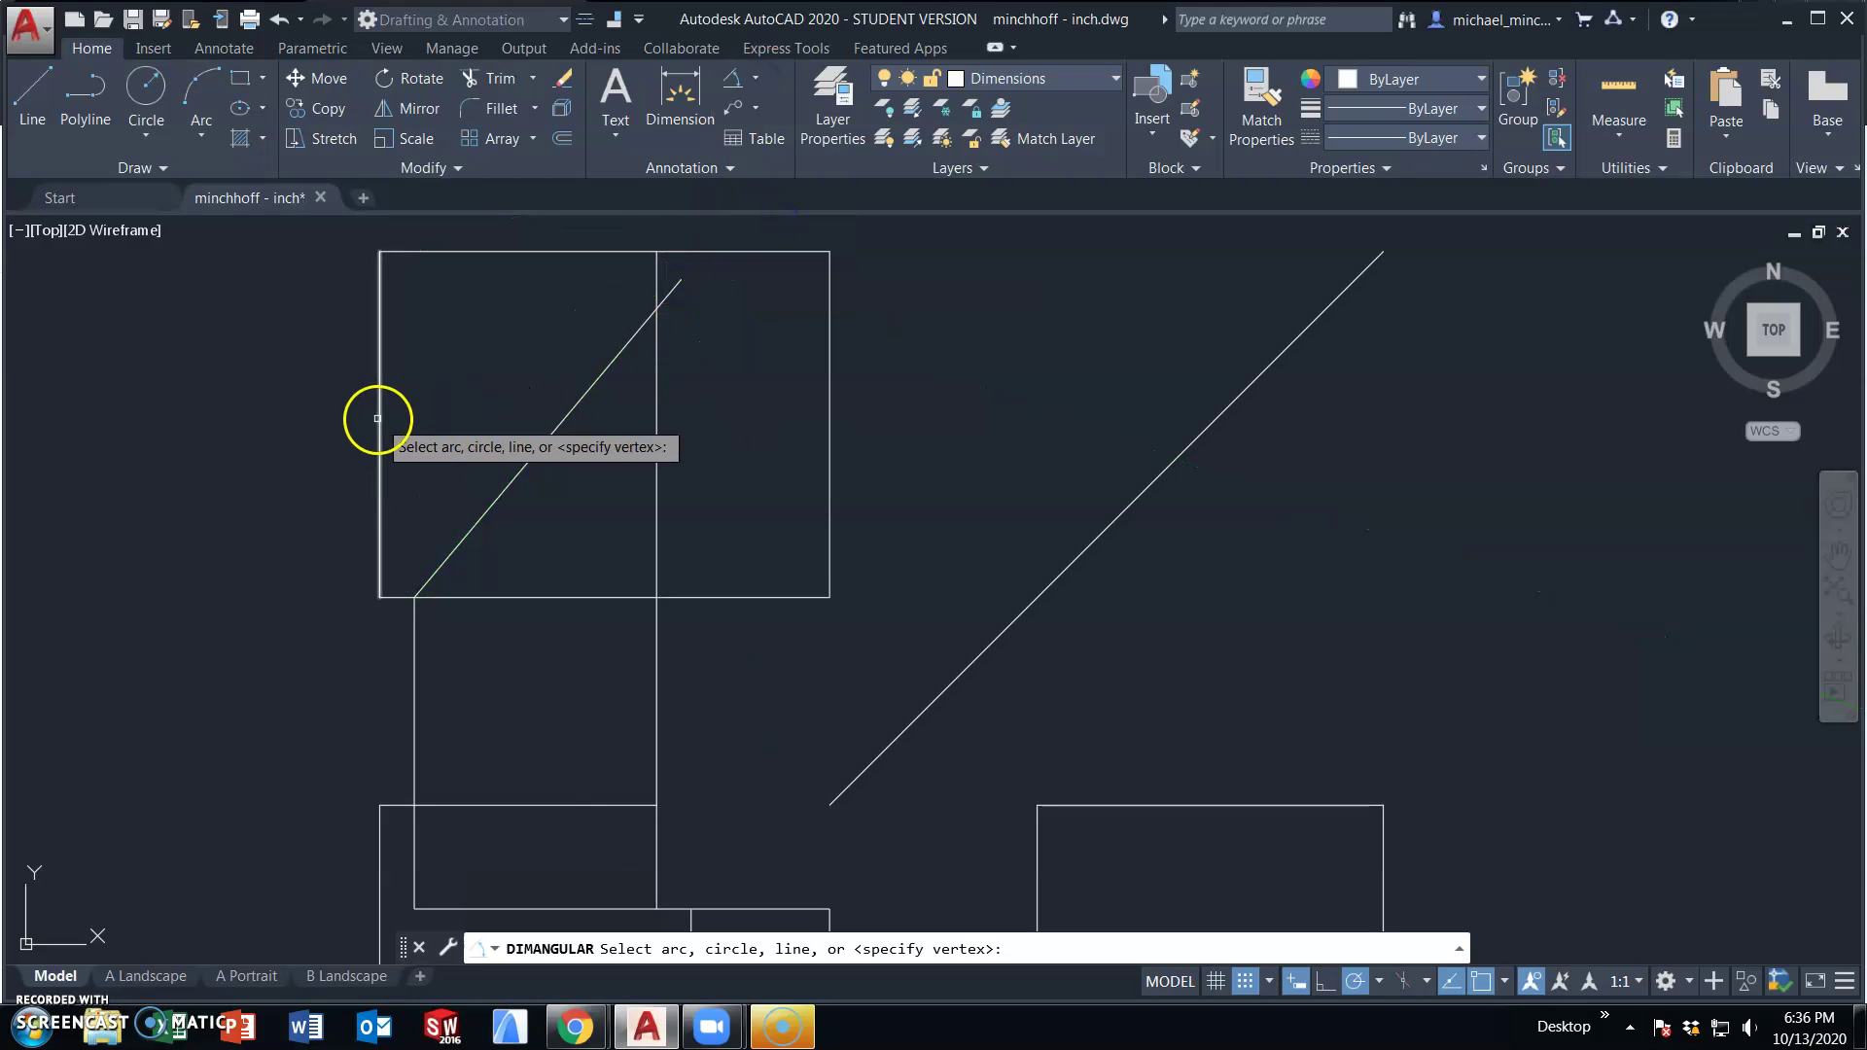
click(379, 418)
click(479, 520)
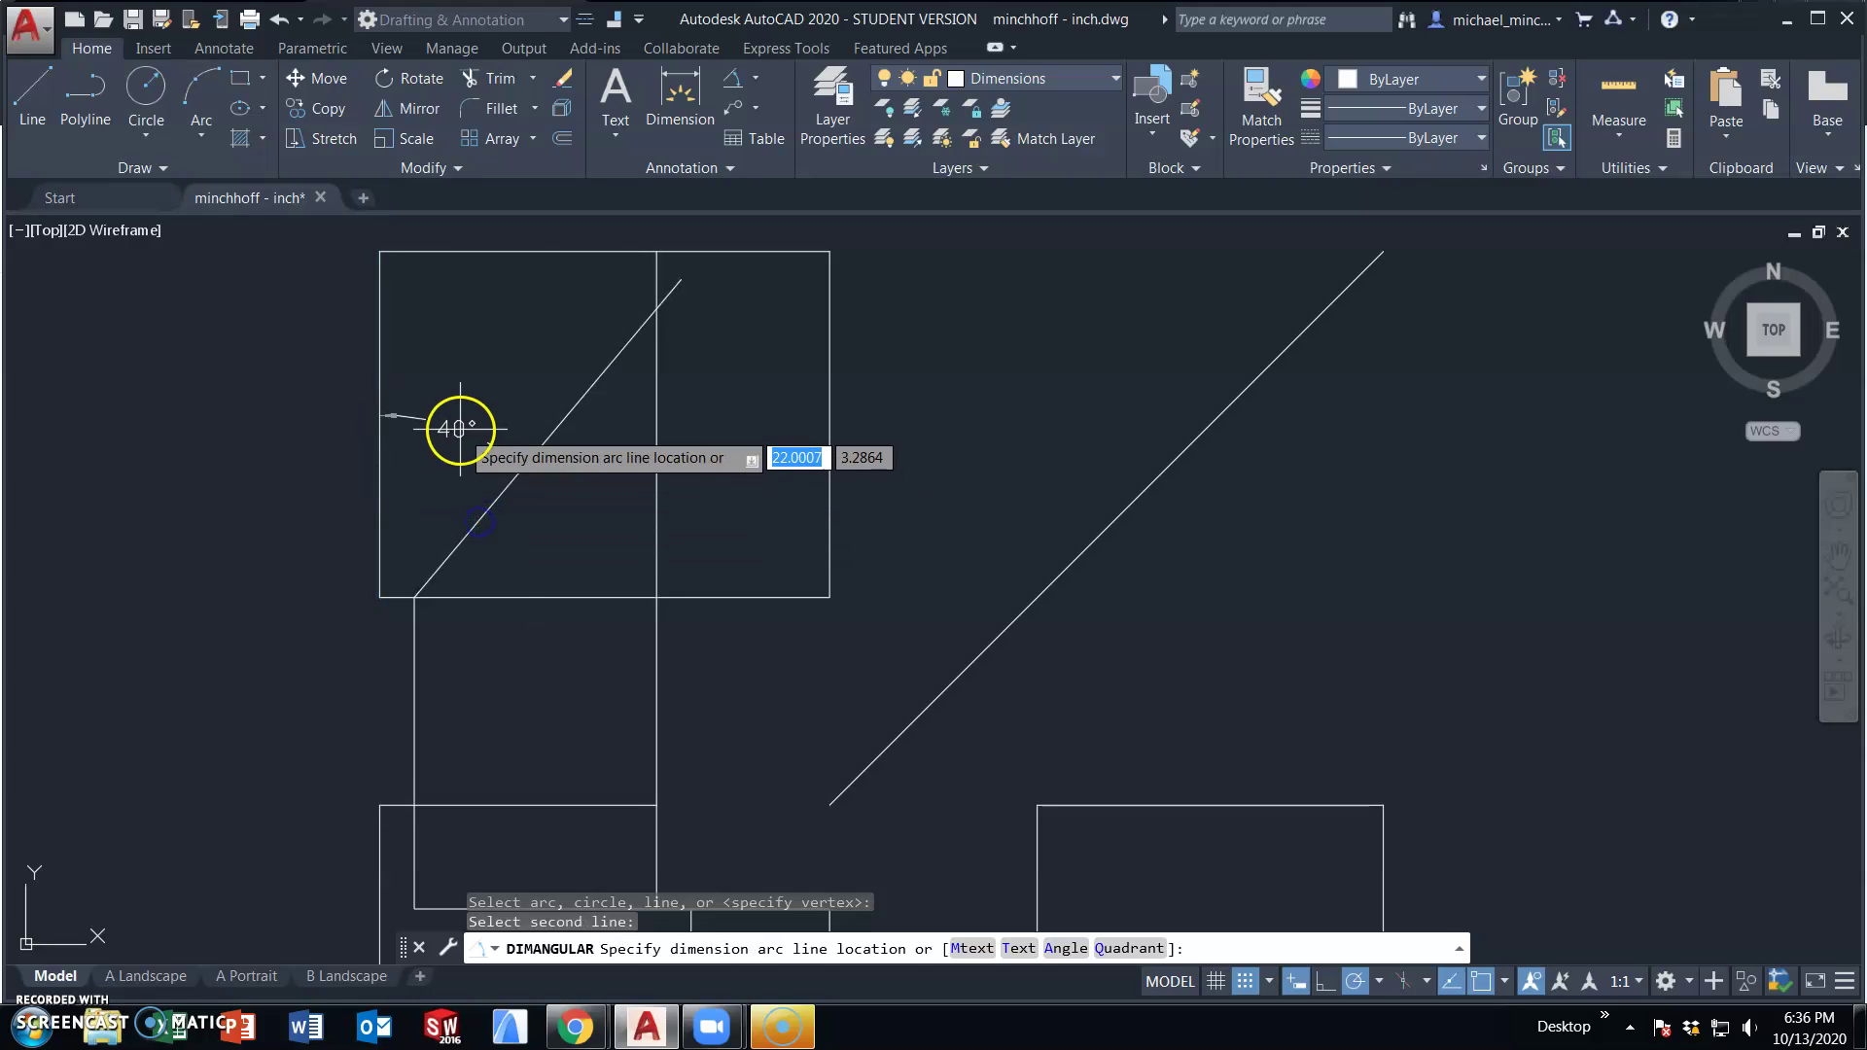
key(Escape)
click(732, 80)
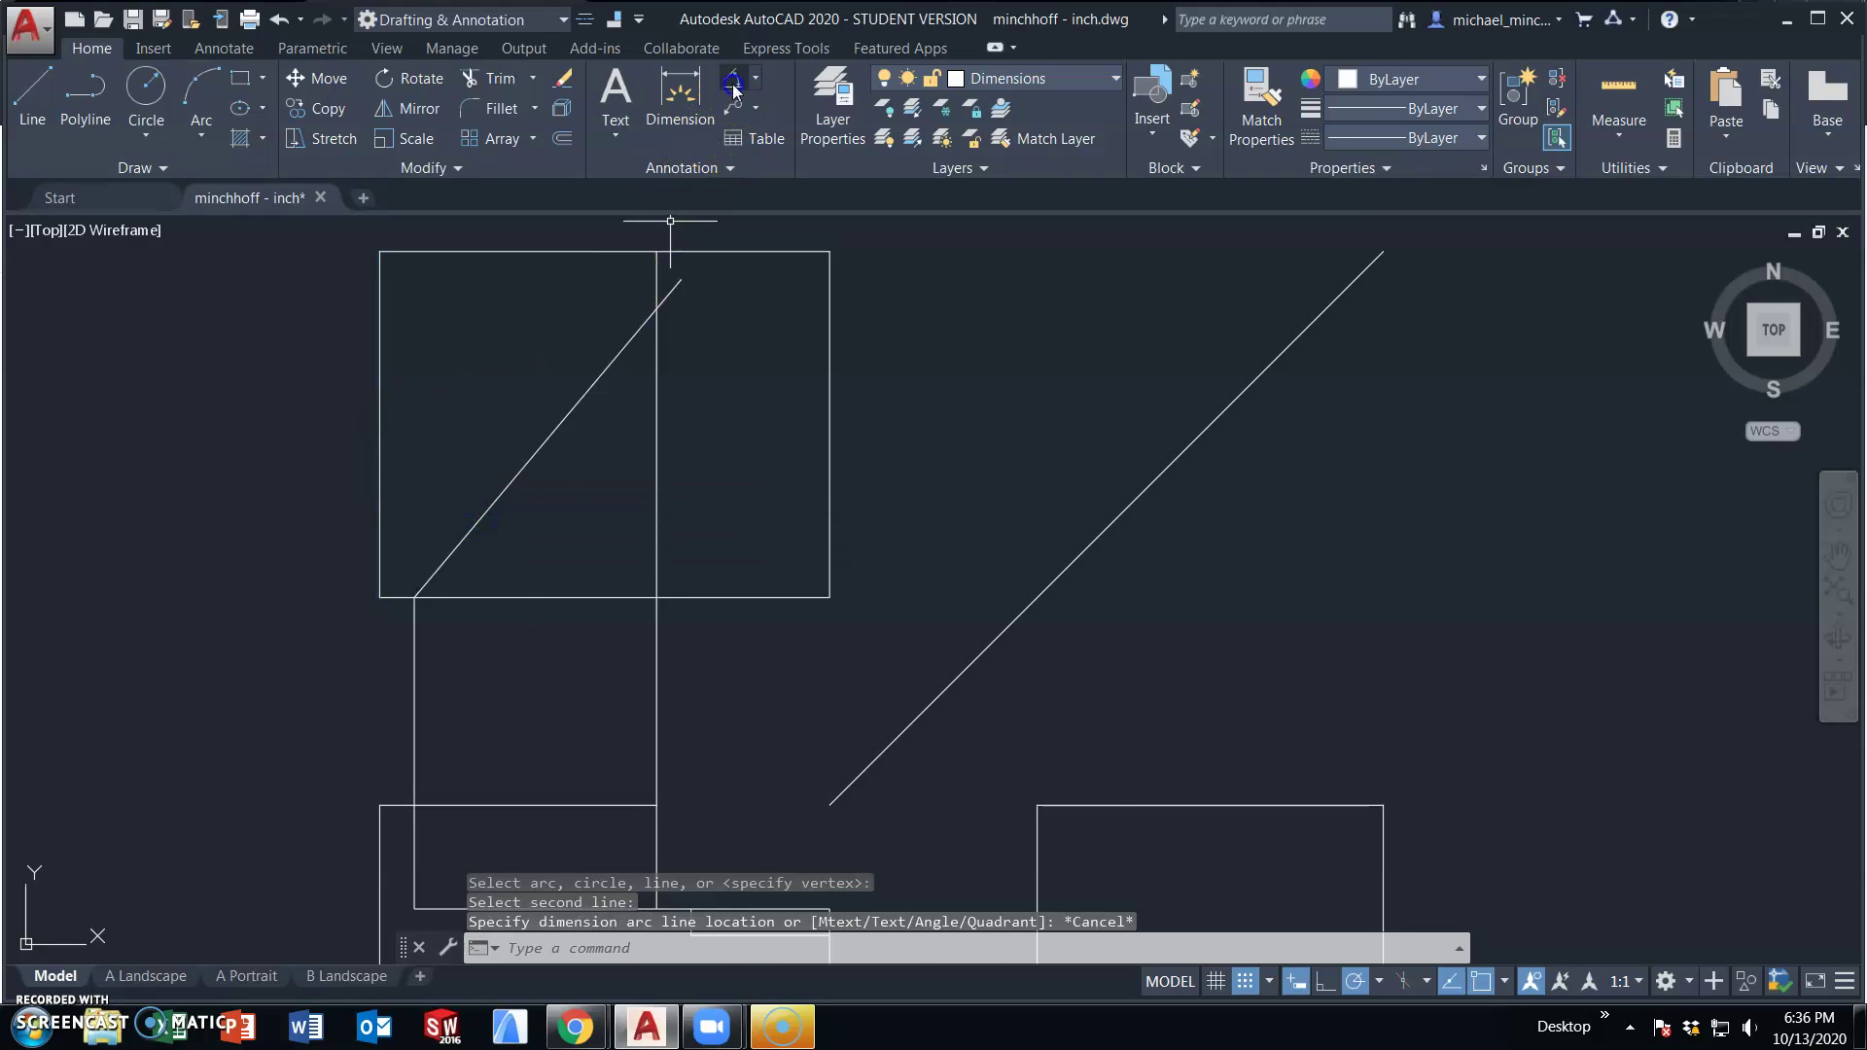
click(530, 457)
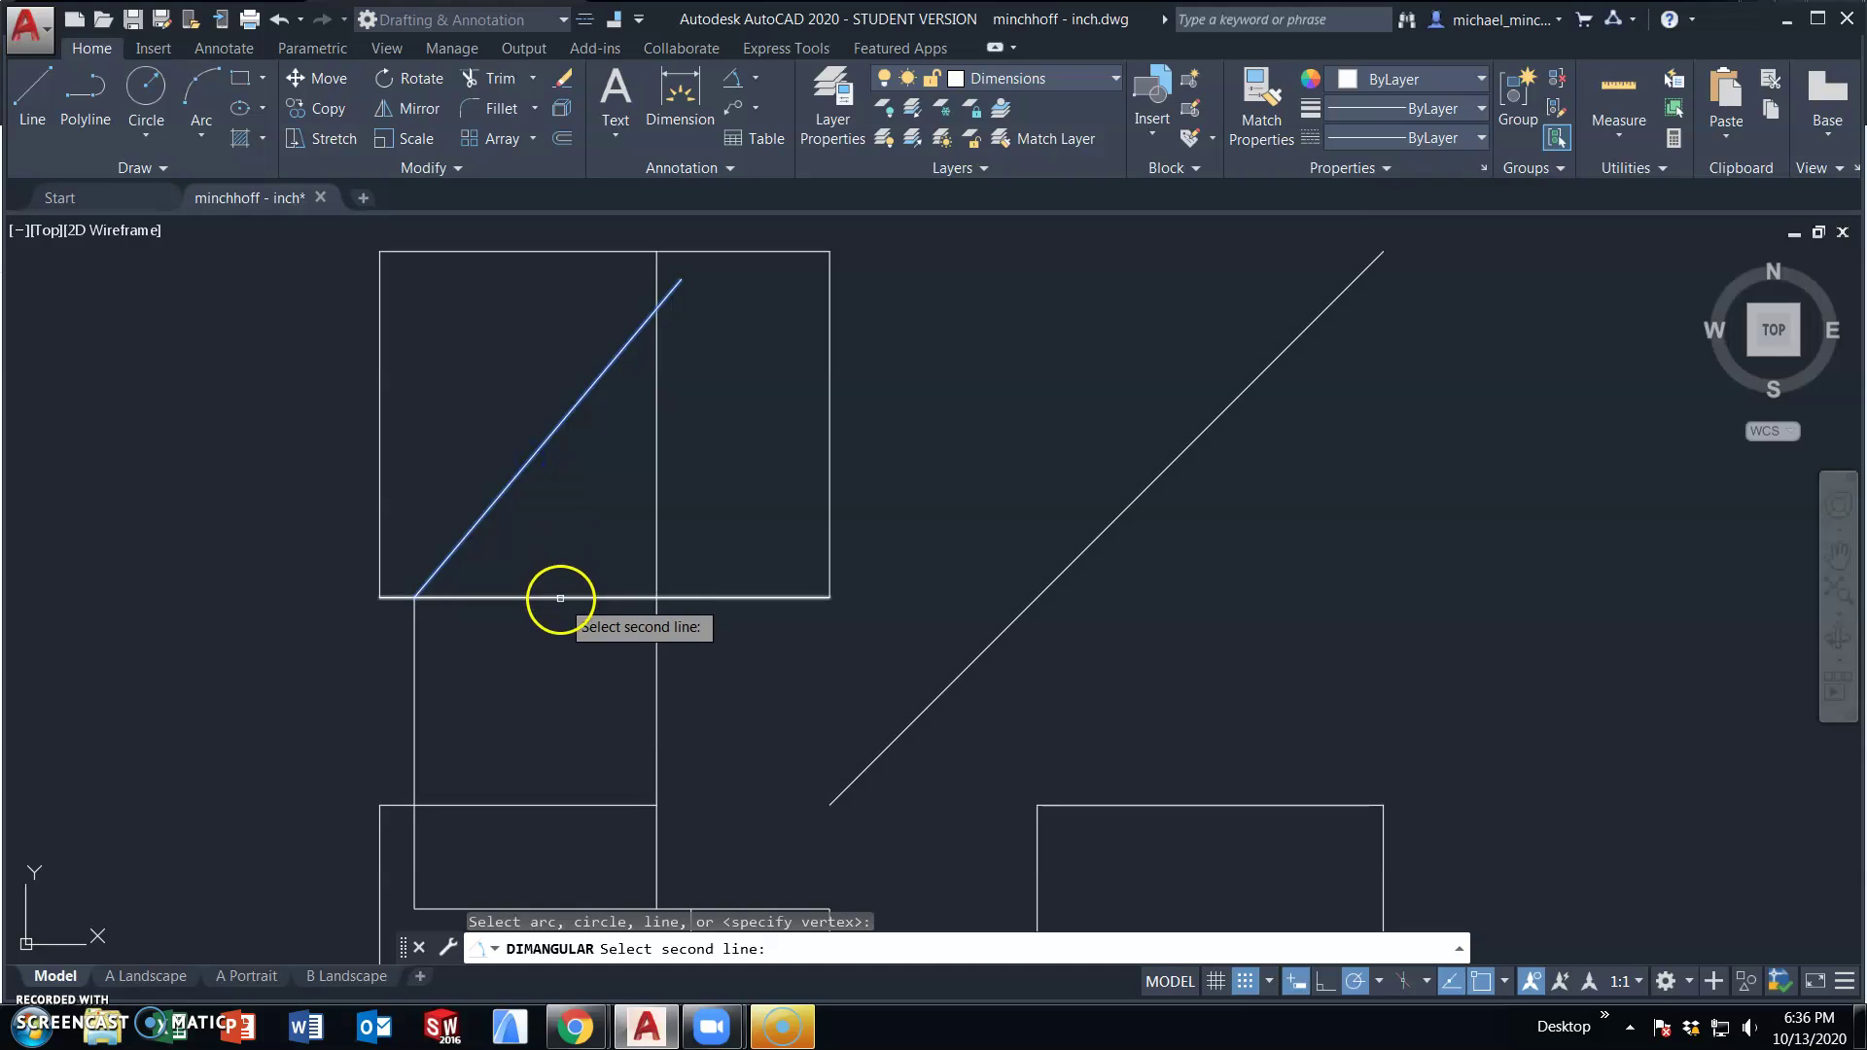
click(563, 597)
key(Escape)
- Replace the old diagonal with a 50° edge from the lower-left corner and shorten the vertical line to meet it
click(535, 446)
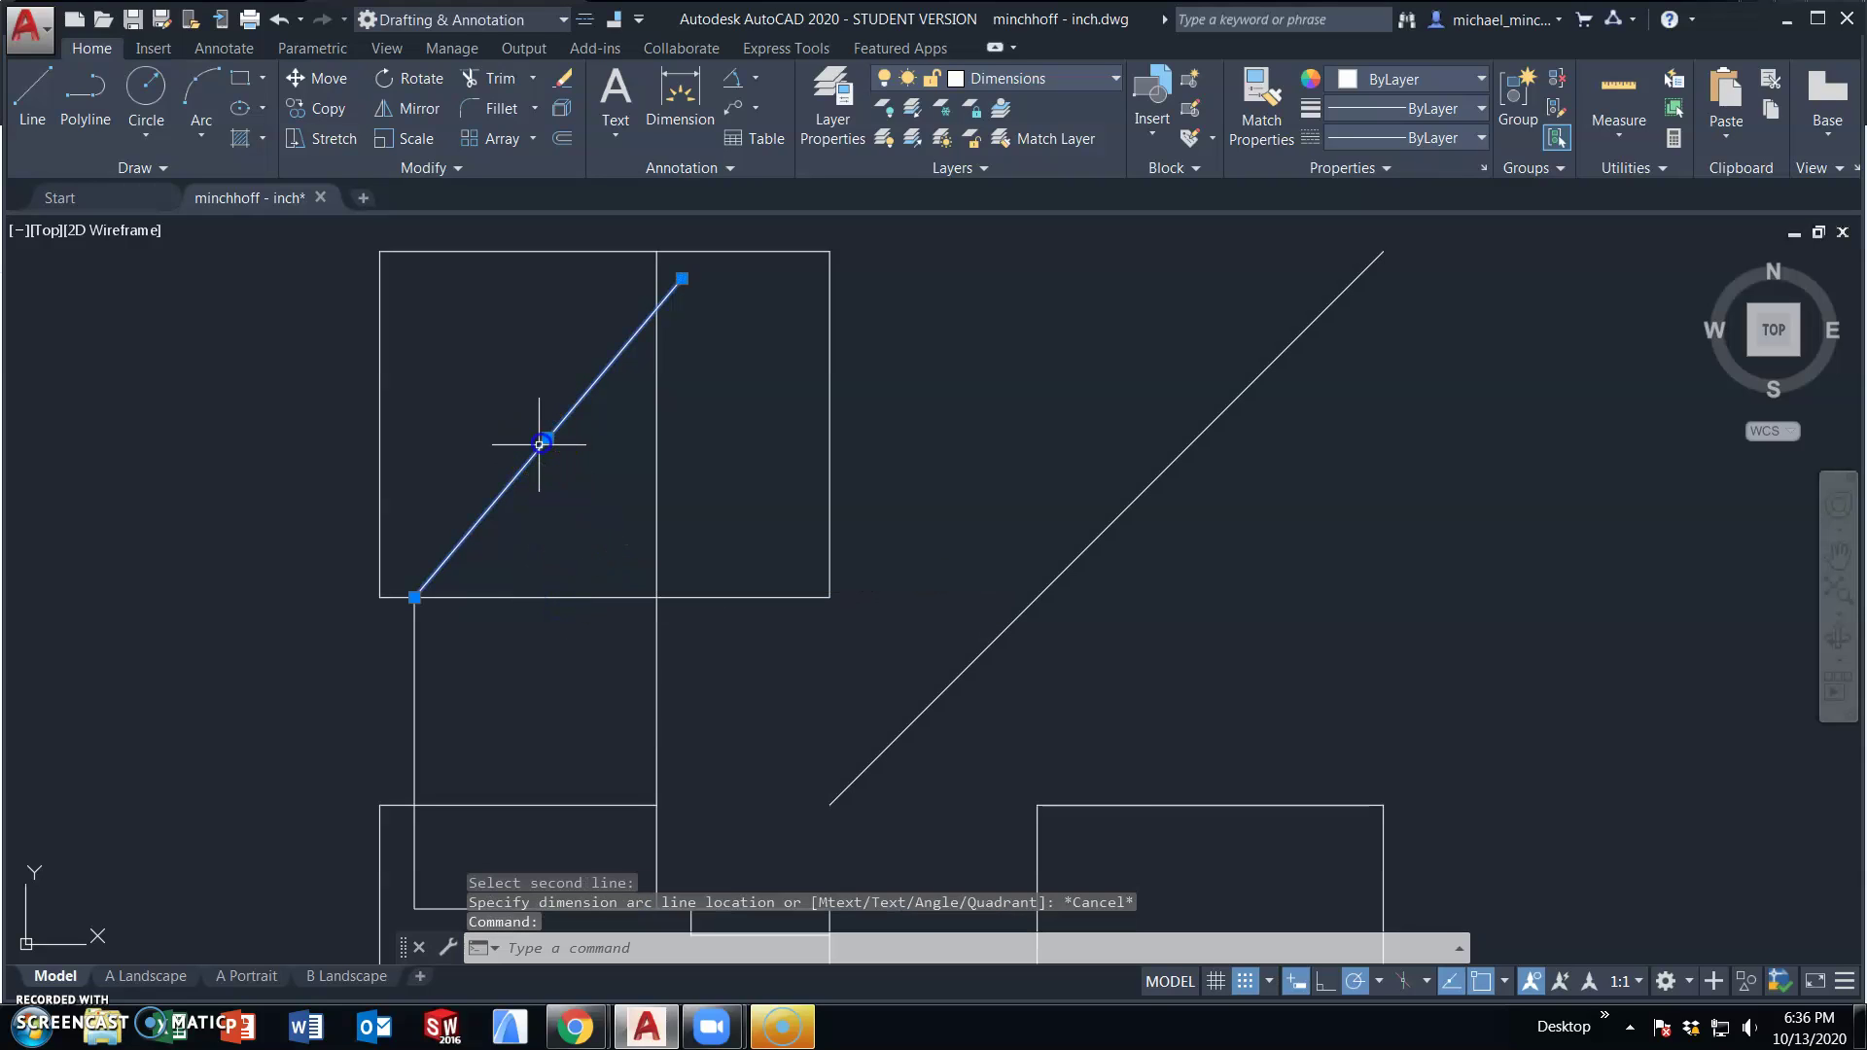
key(Delete)
click(29, 97)
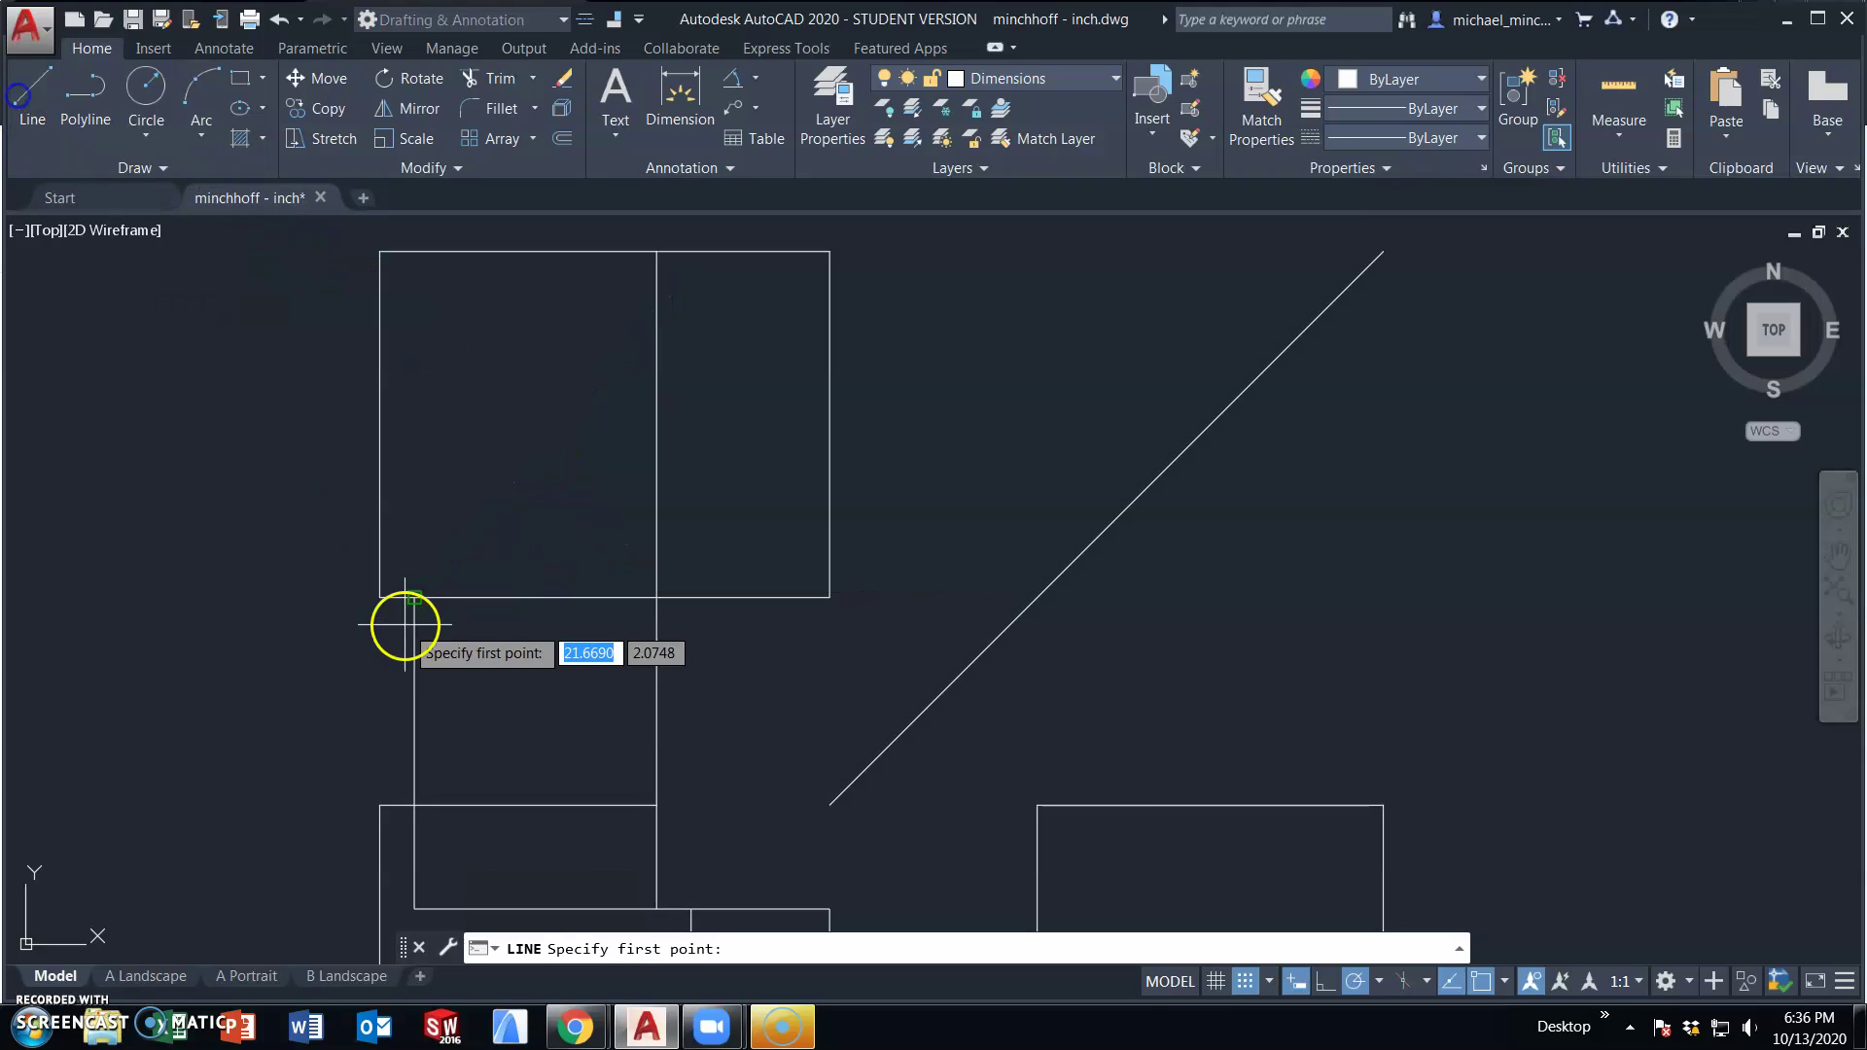
click(414, 596)
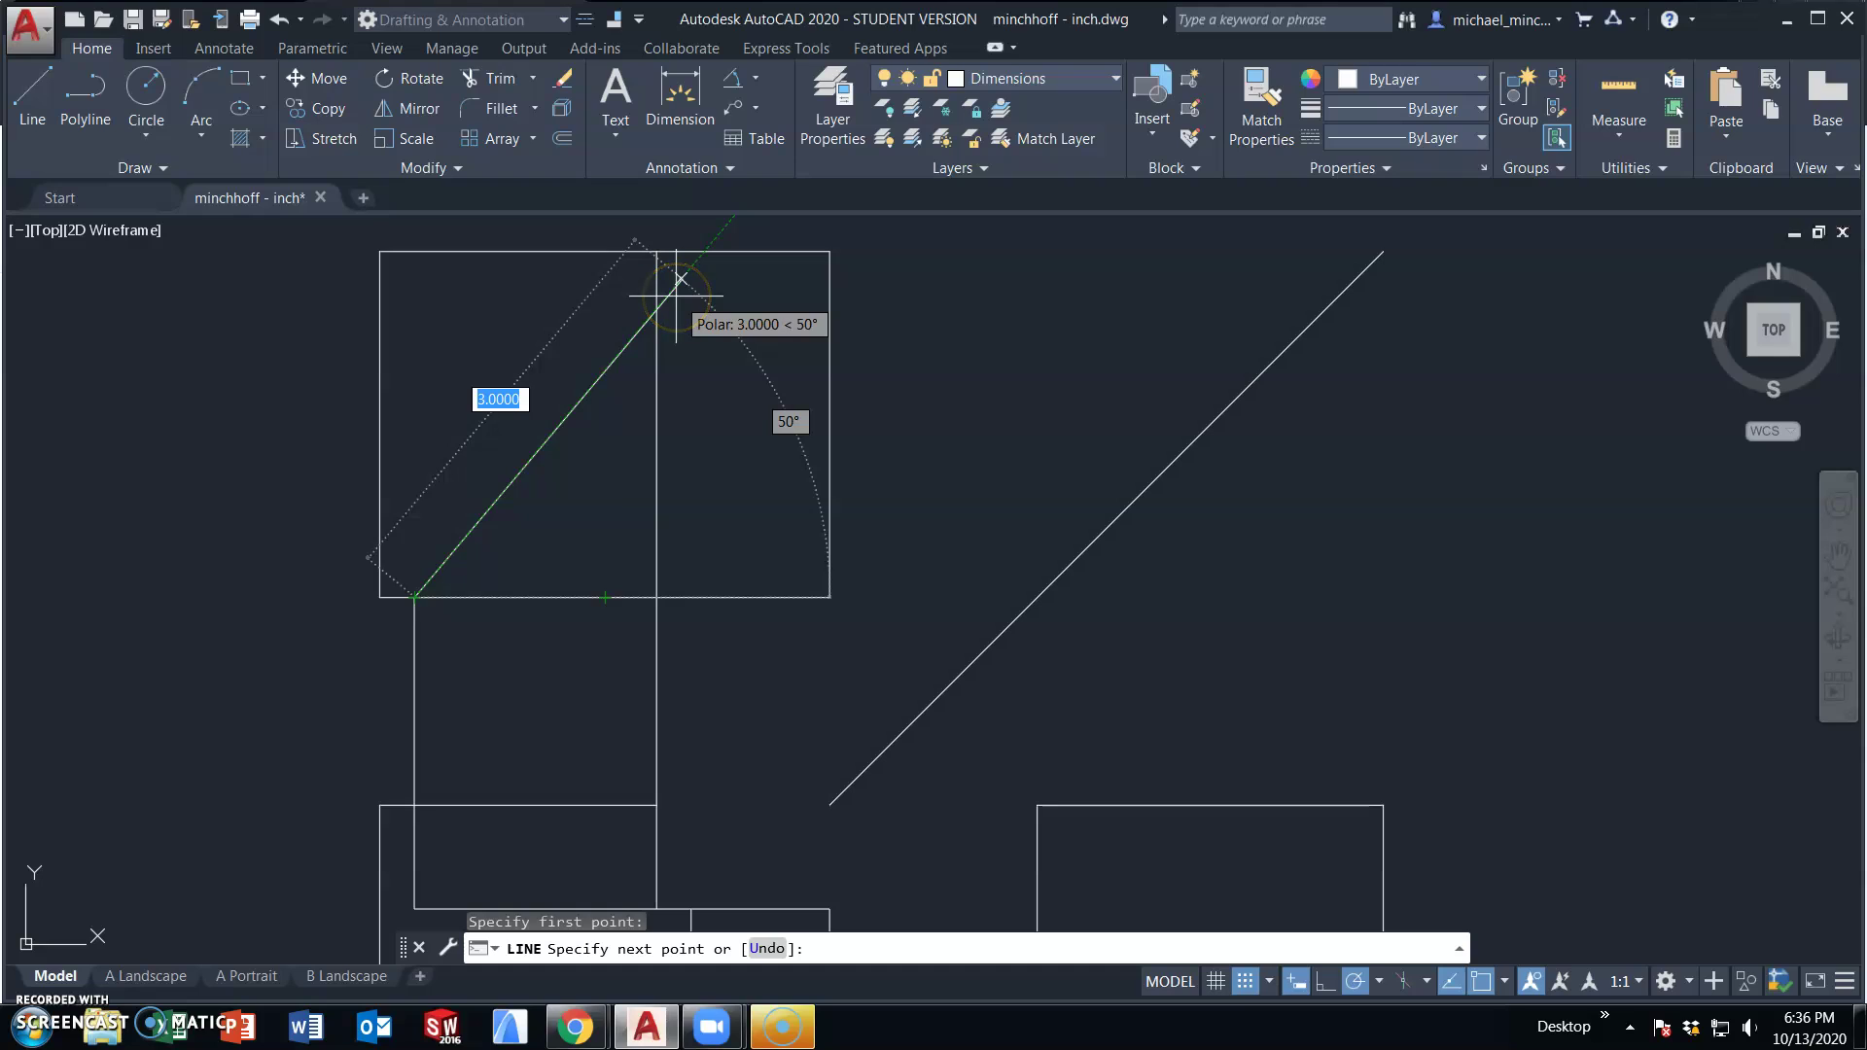
click(657, 308)
key(Escape)
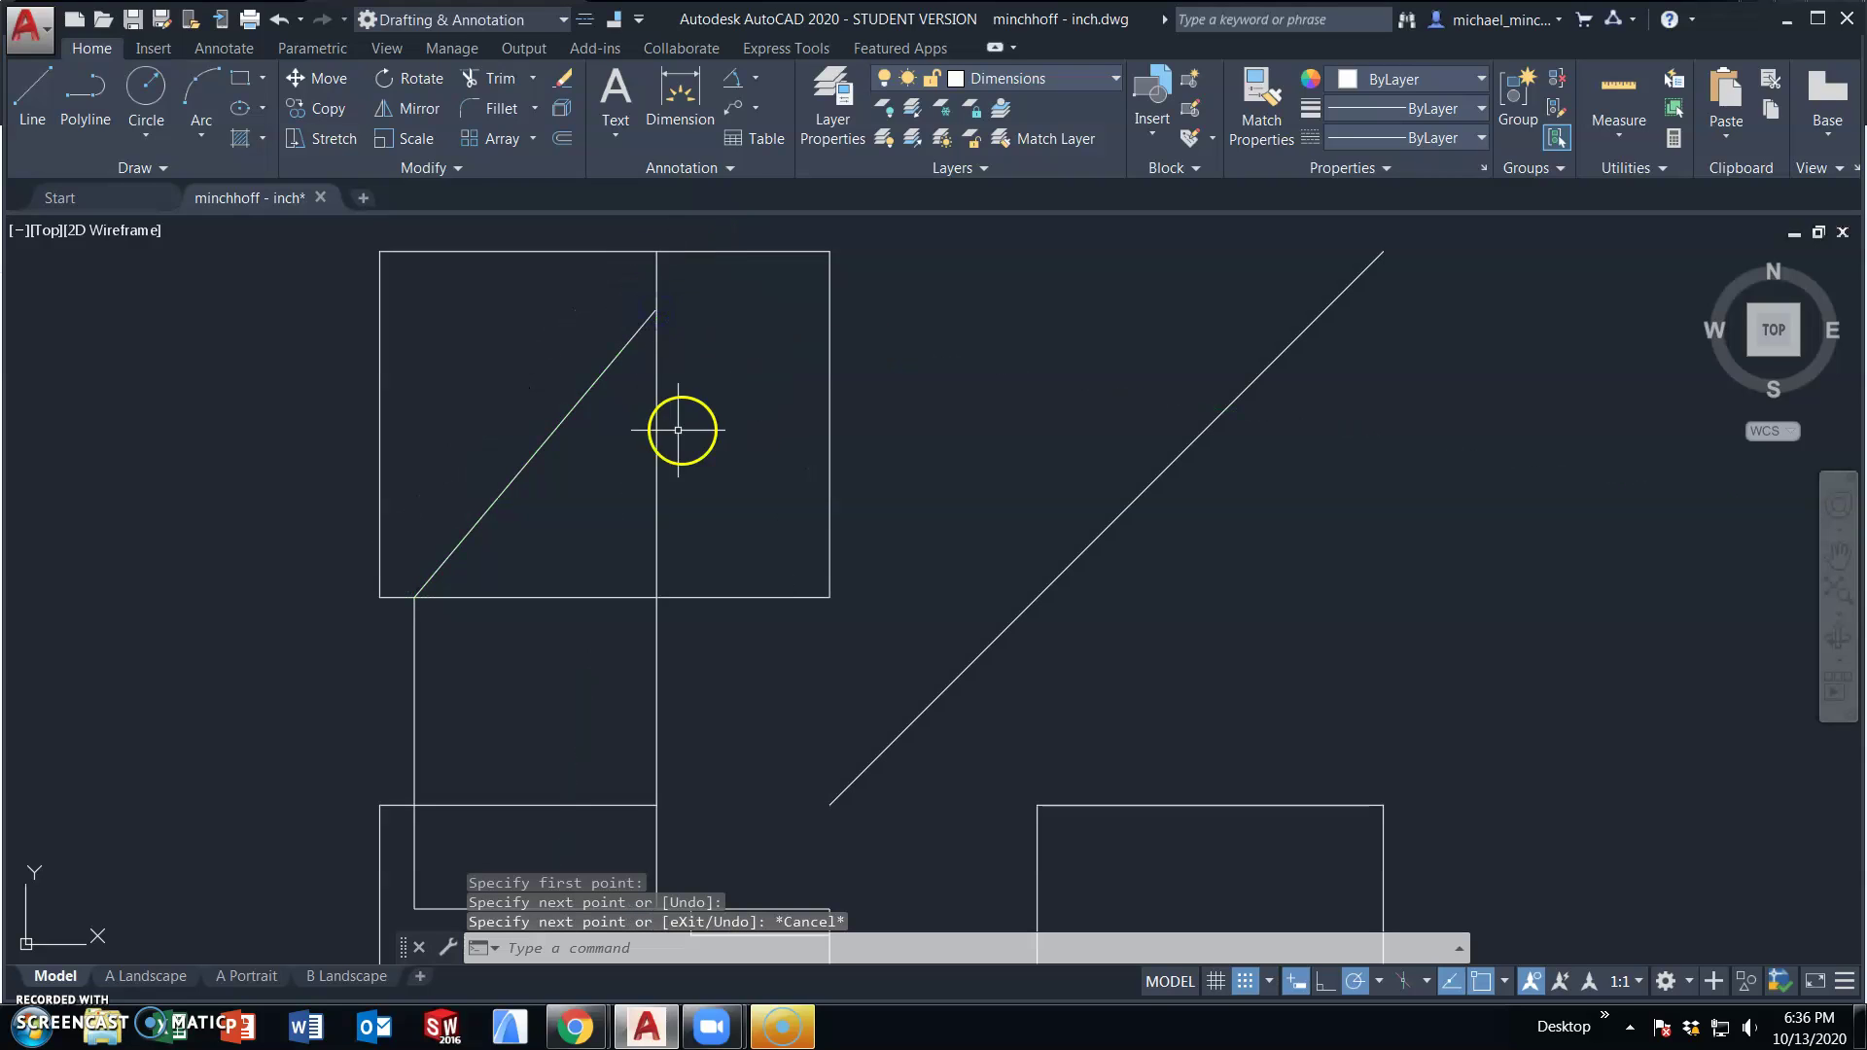
click(658, 437)
click(658, 597)
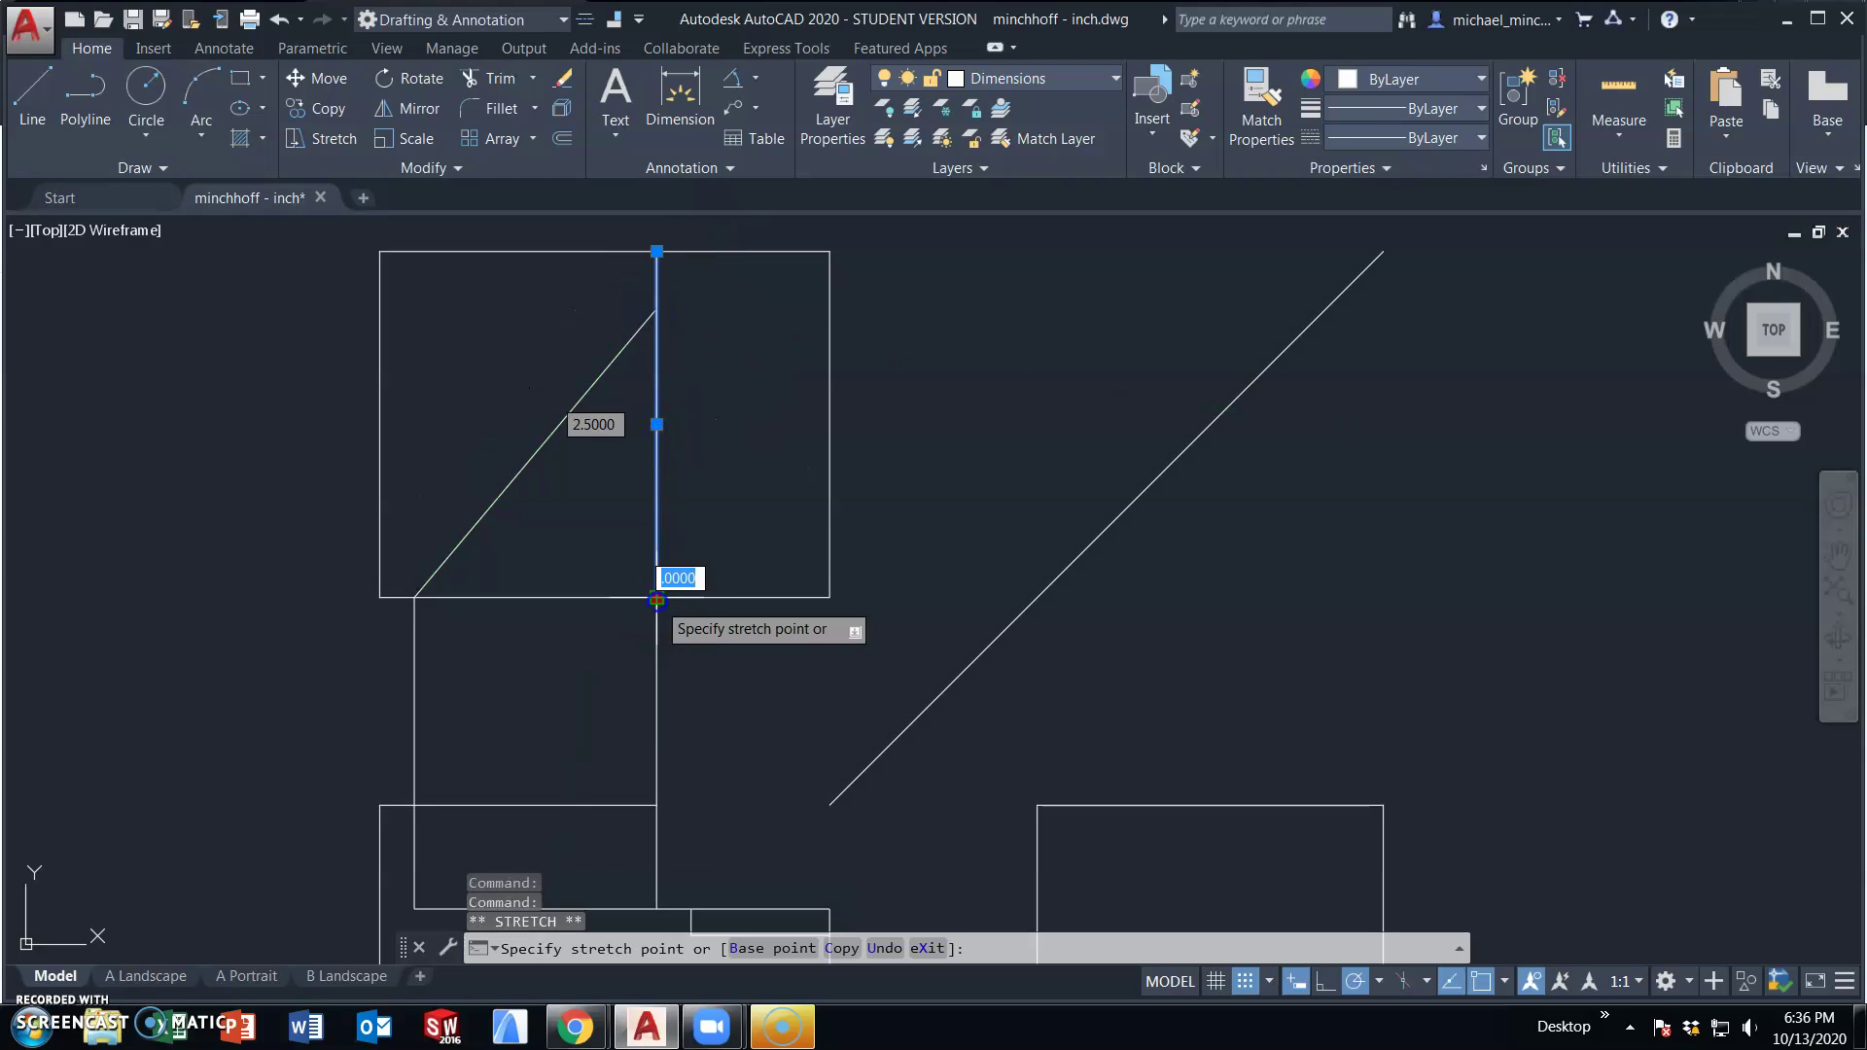
click(656, 309)
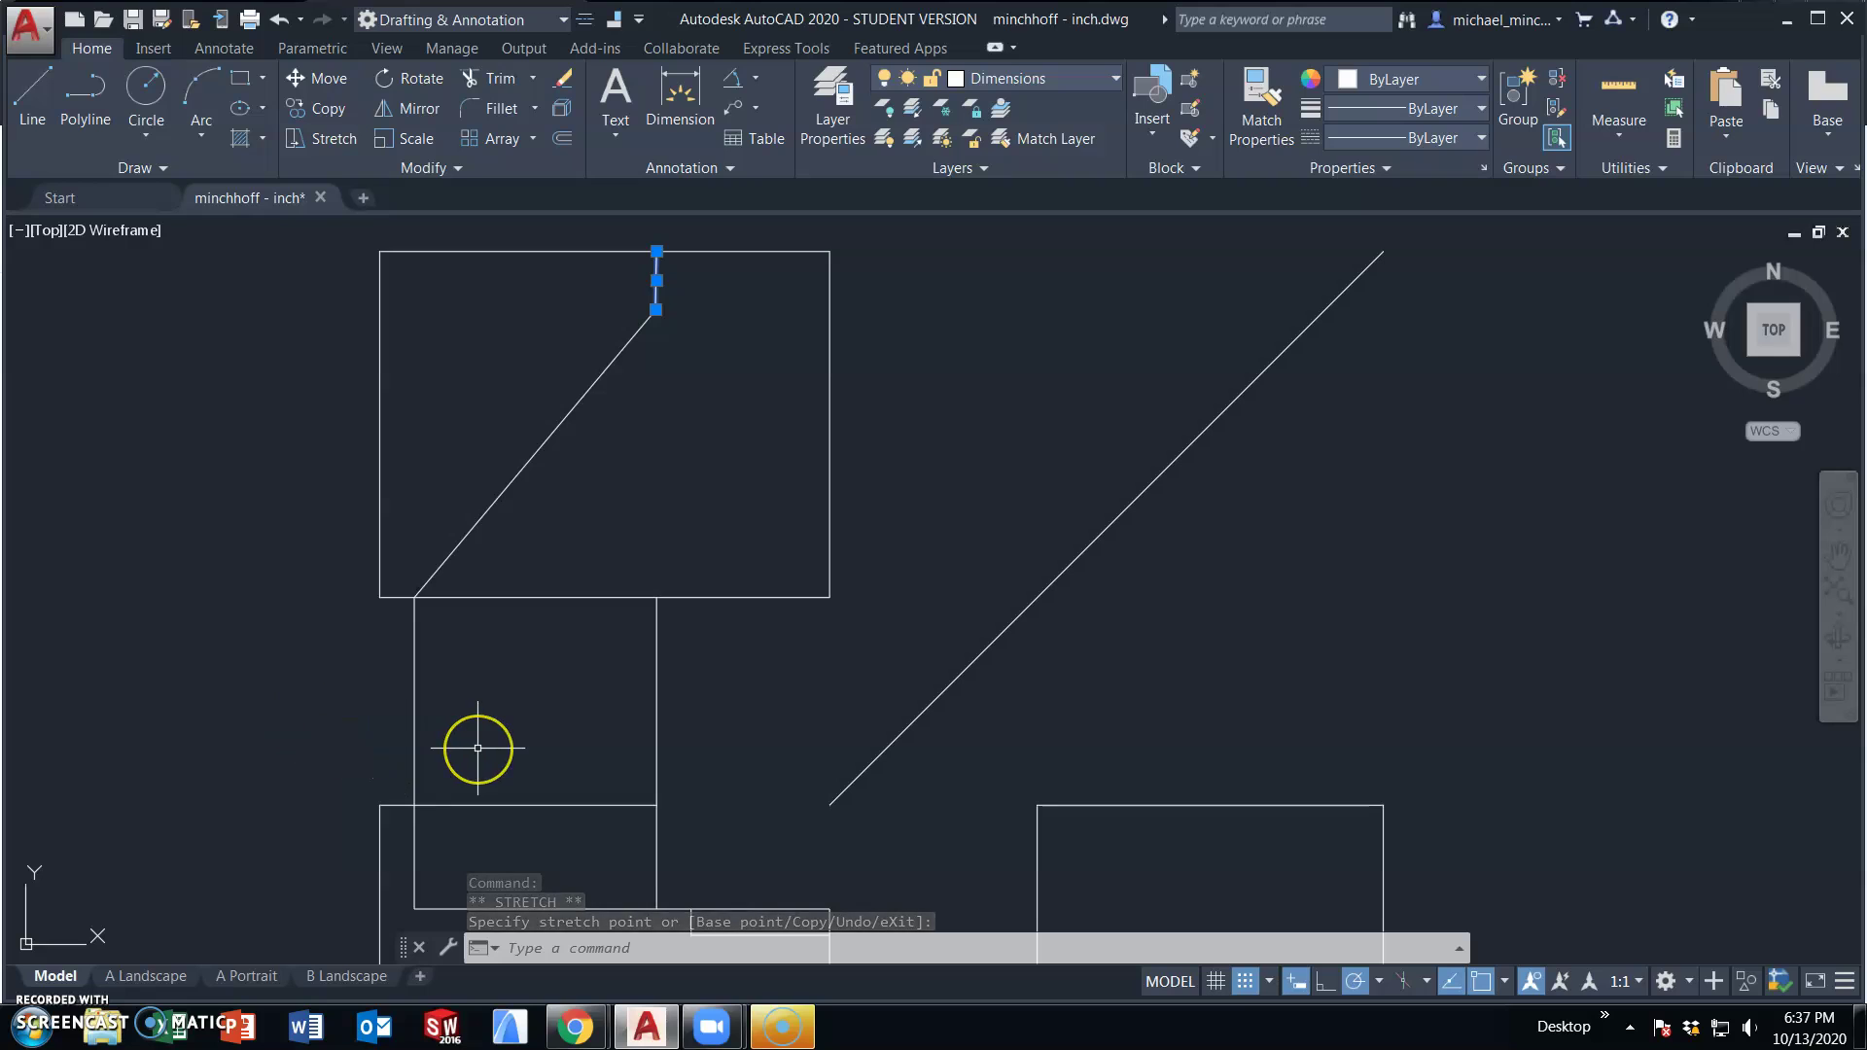
- Draw the second parallel 50° edge, projected up from the front view's notch corner
mouse_move(597, 709)
middle_down()
mouse_move(463, 667)
mouse_move(448, 745)
middle_up()
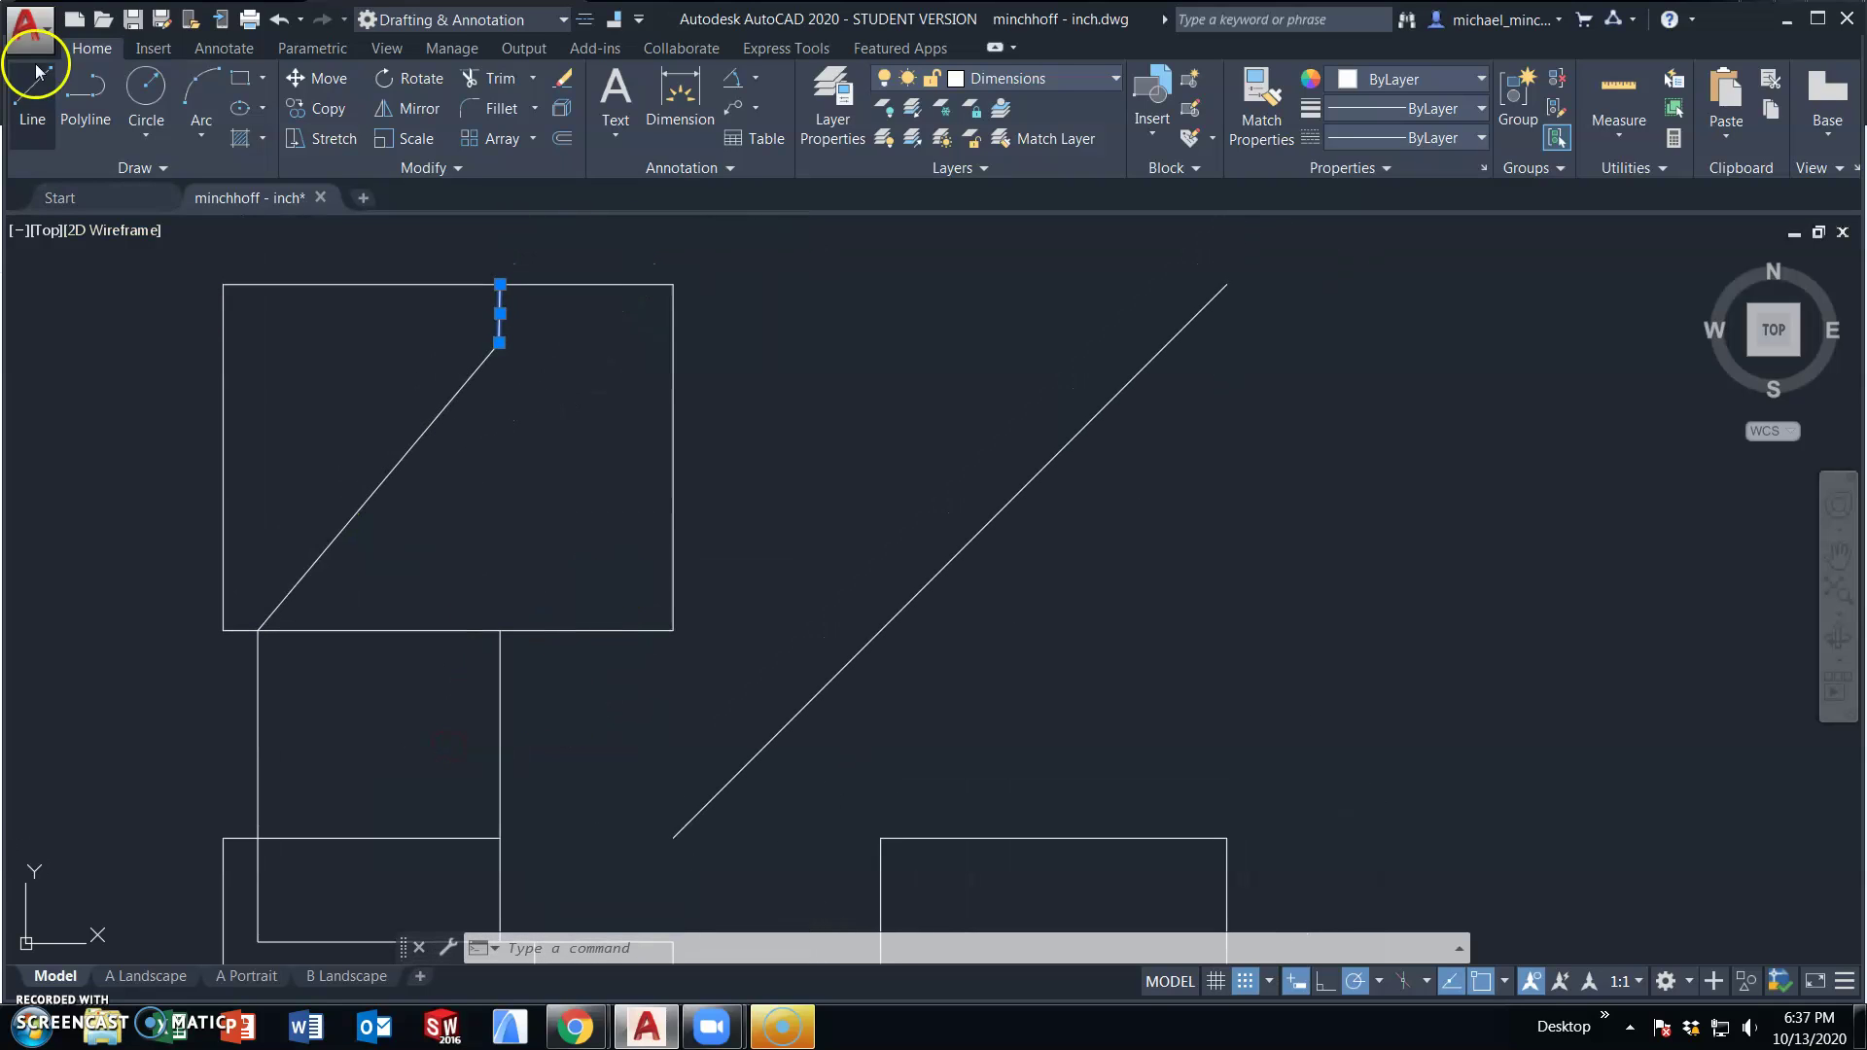
click(47, 95)
middle_drag(622, 675, 563, 521)
click(490, 784)
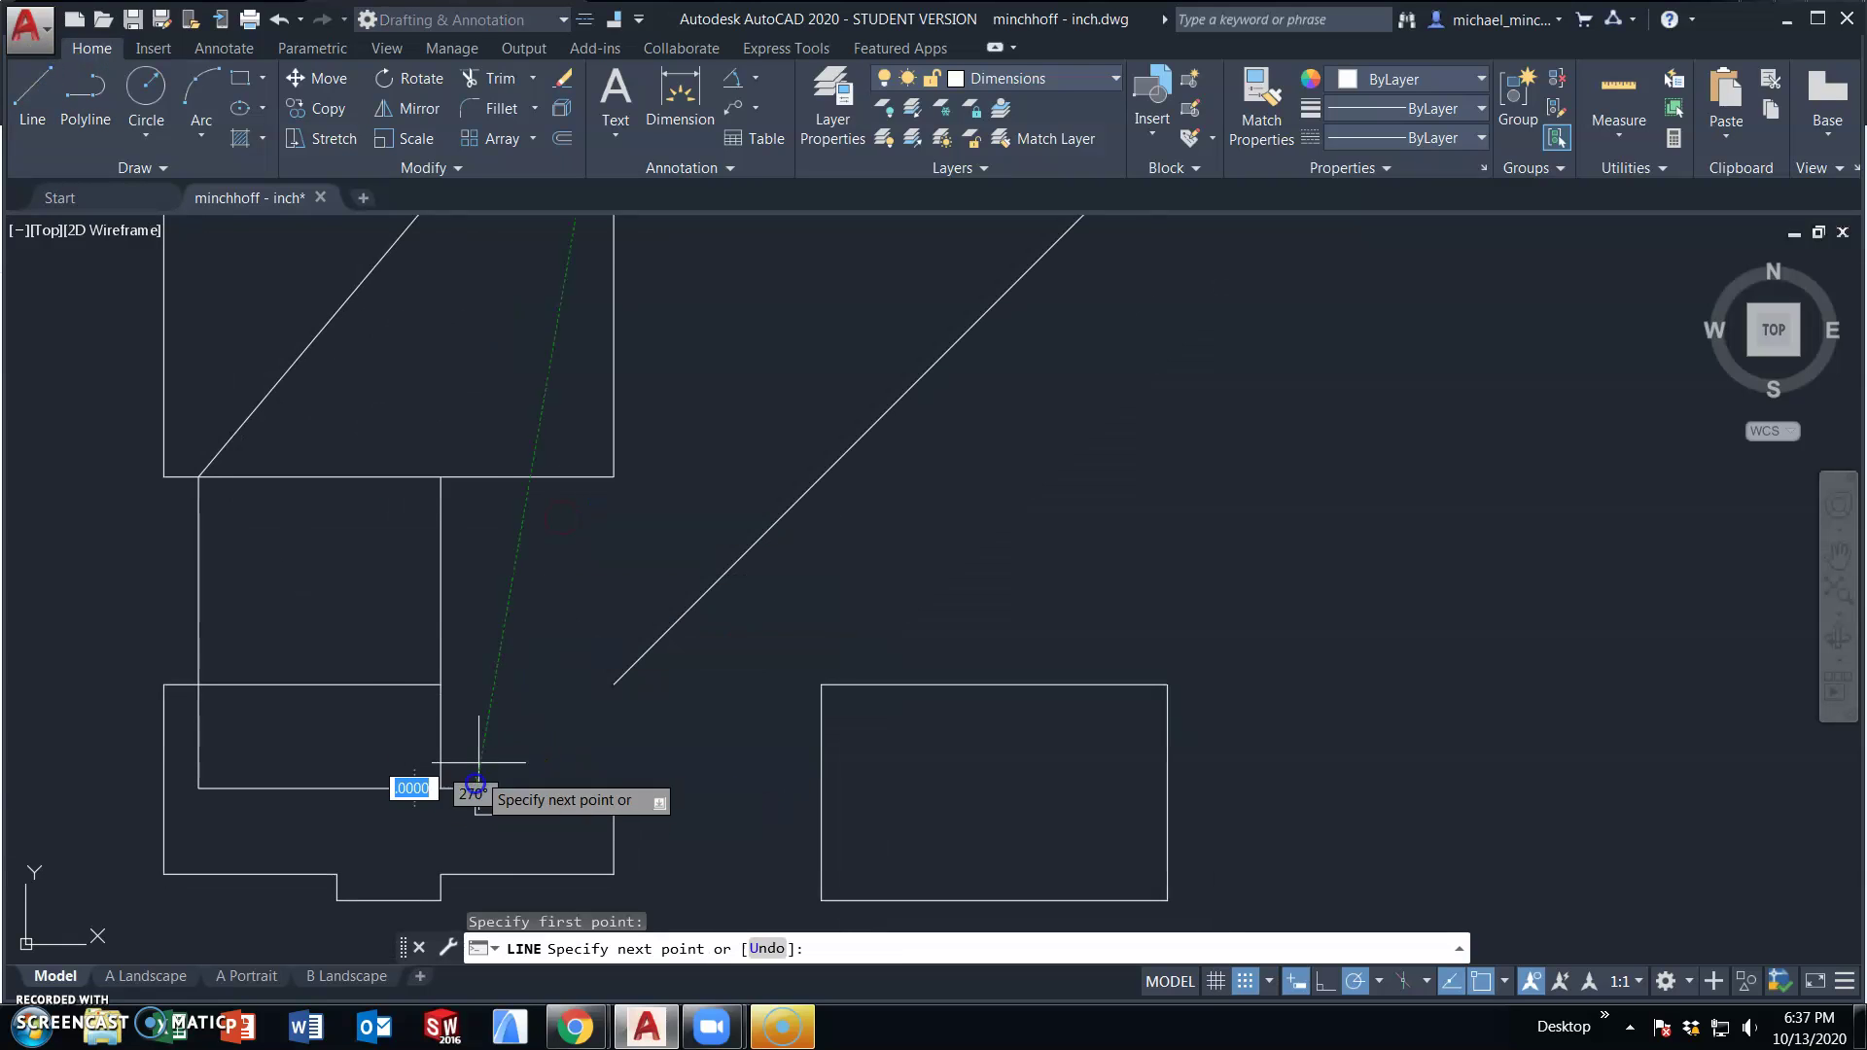
click(473, 477)
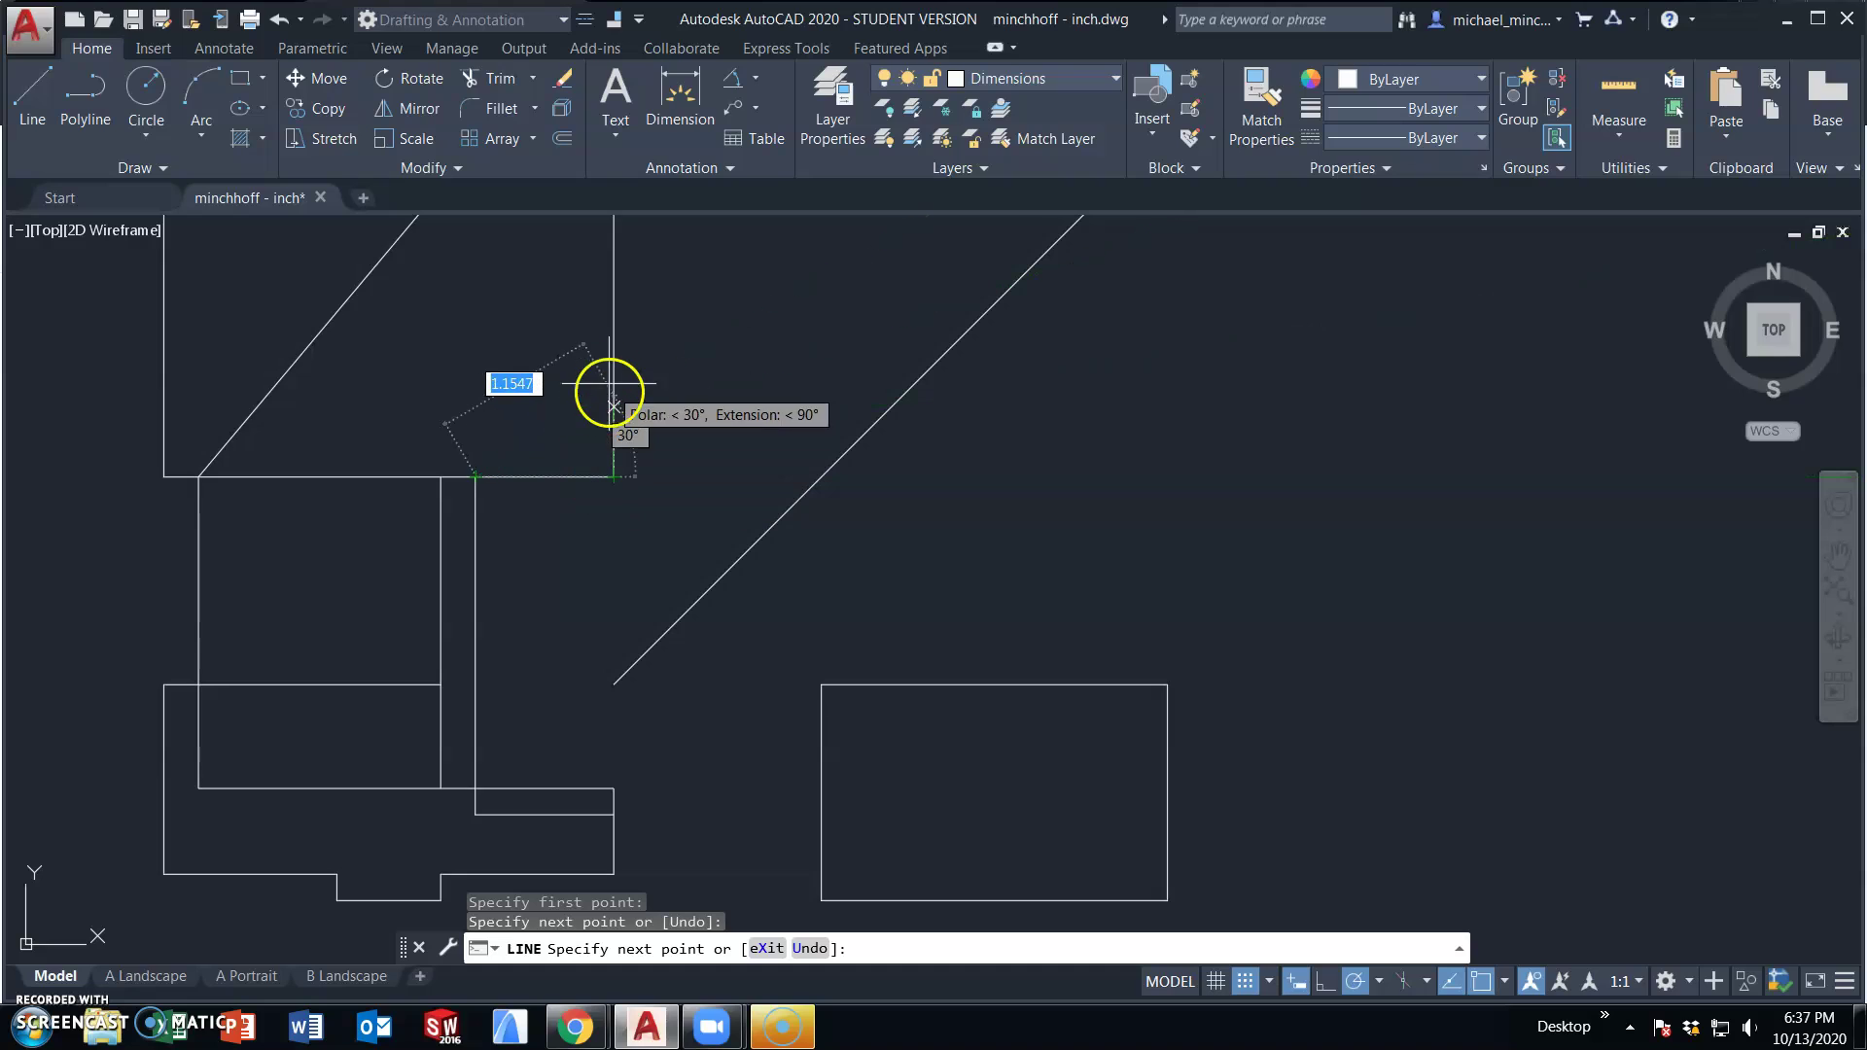
click(614, 312)
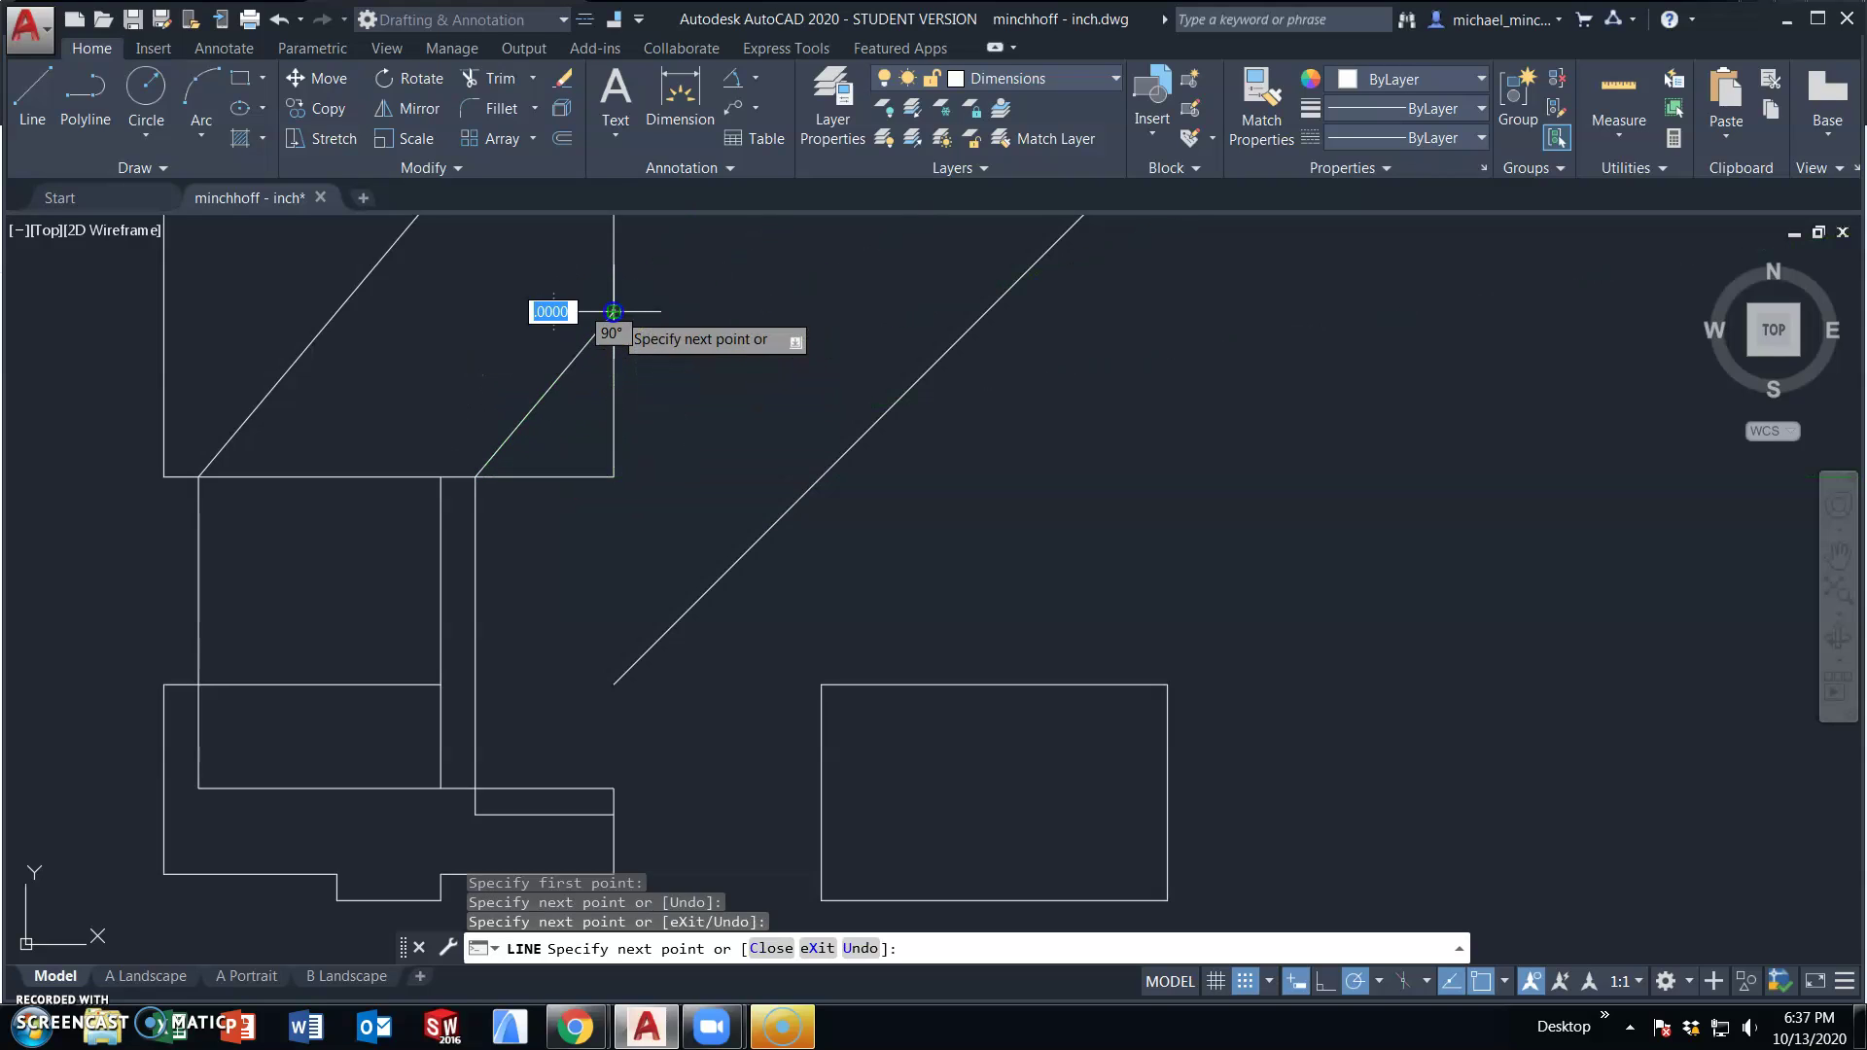
key(Escape)
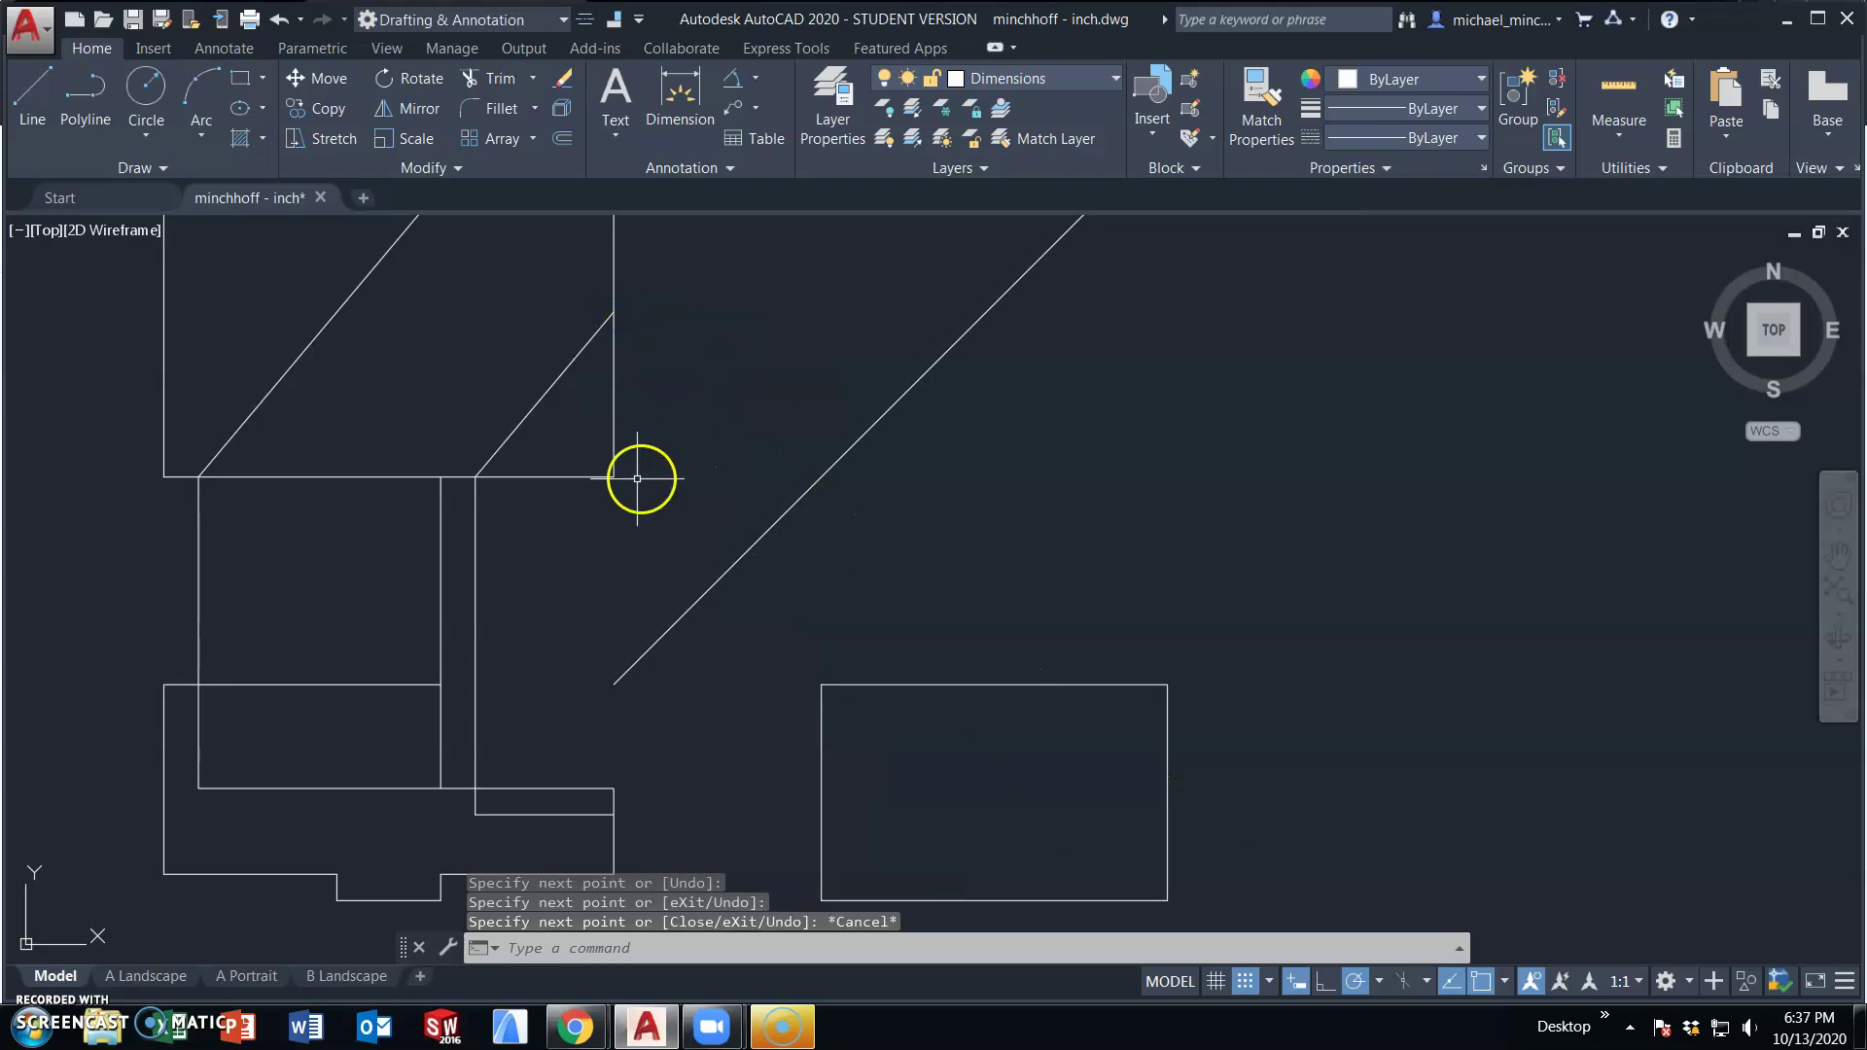
- Erase the three vertical construction lines with a crossing window
click(577, 605)
click(175, 562)
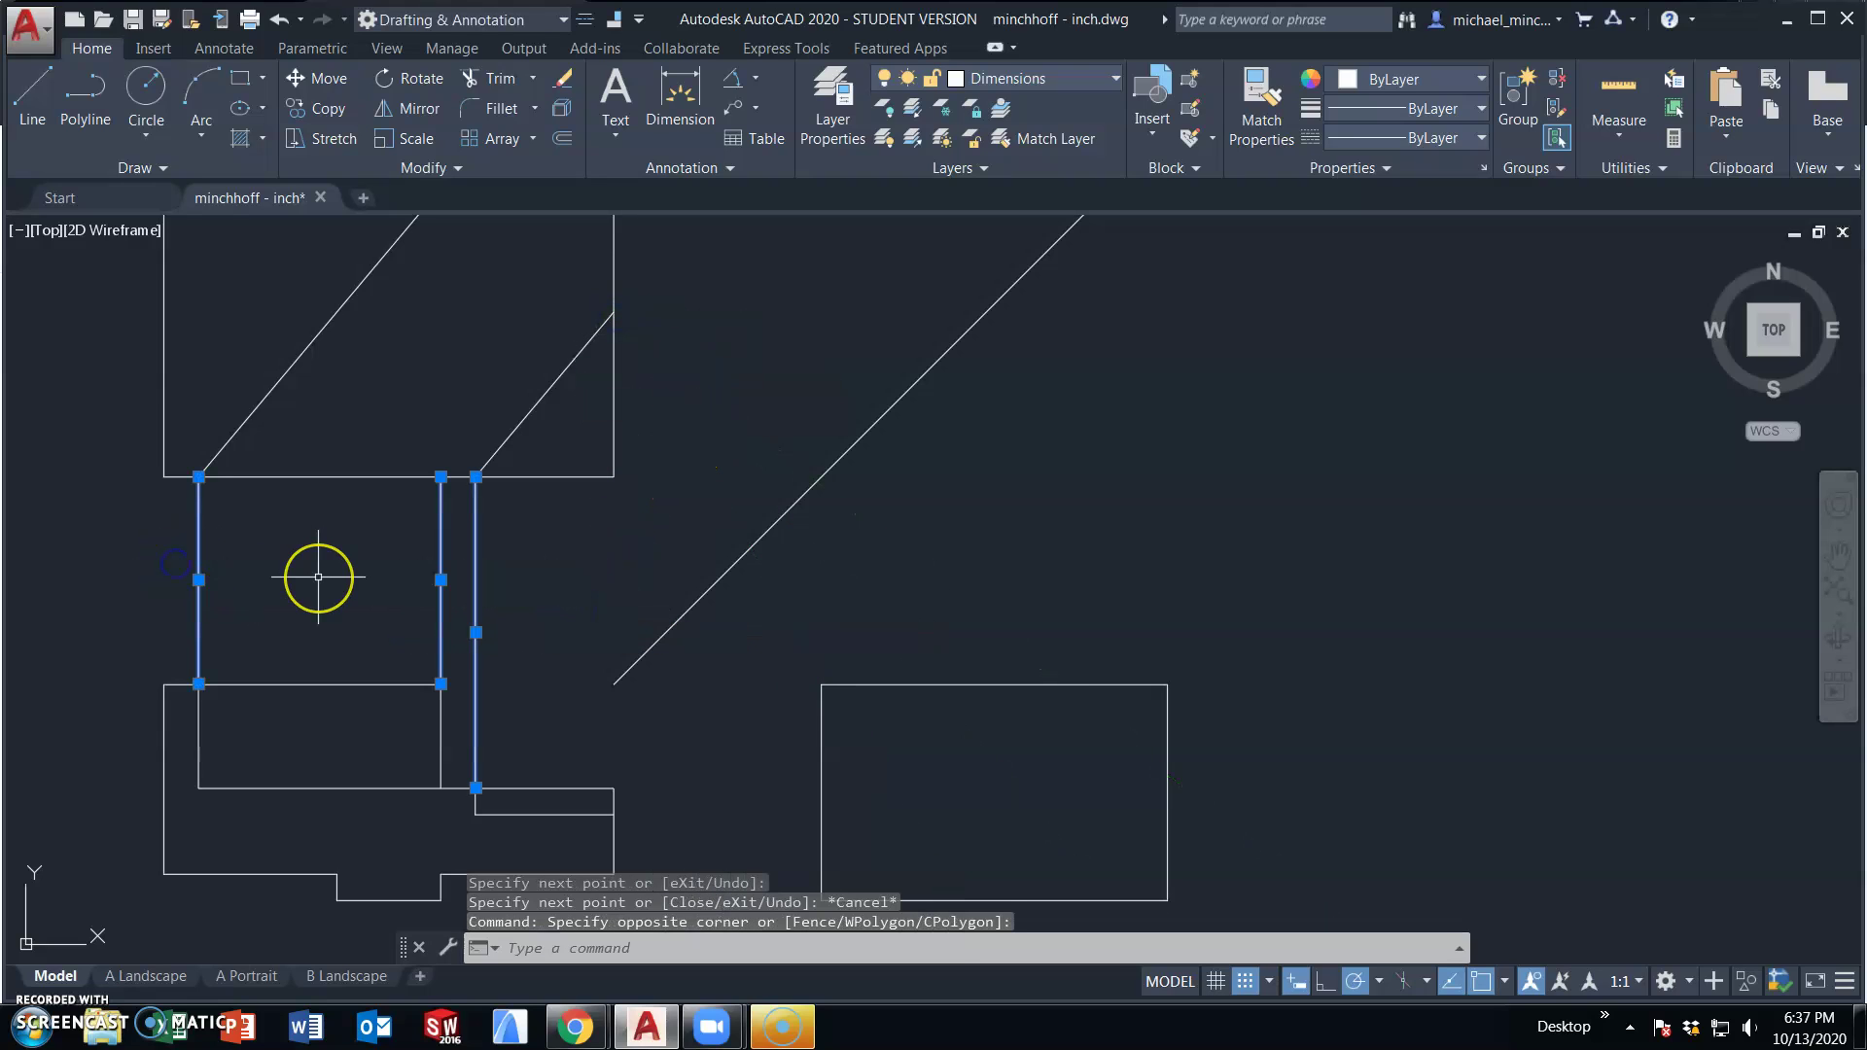
key(Delete)
middle_drag(450, 542, 461, 677)
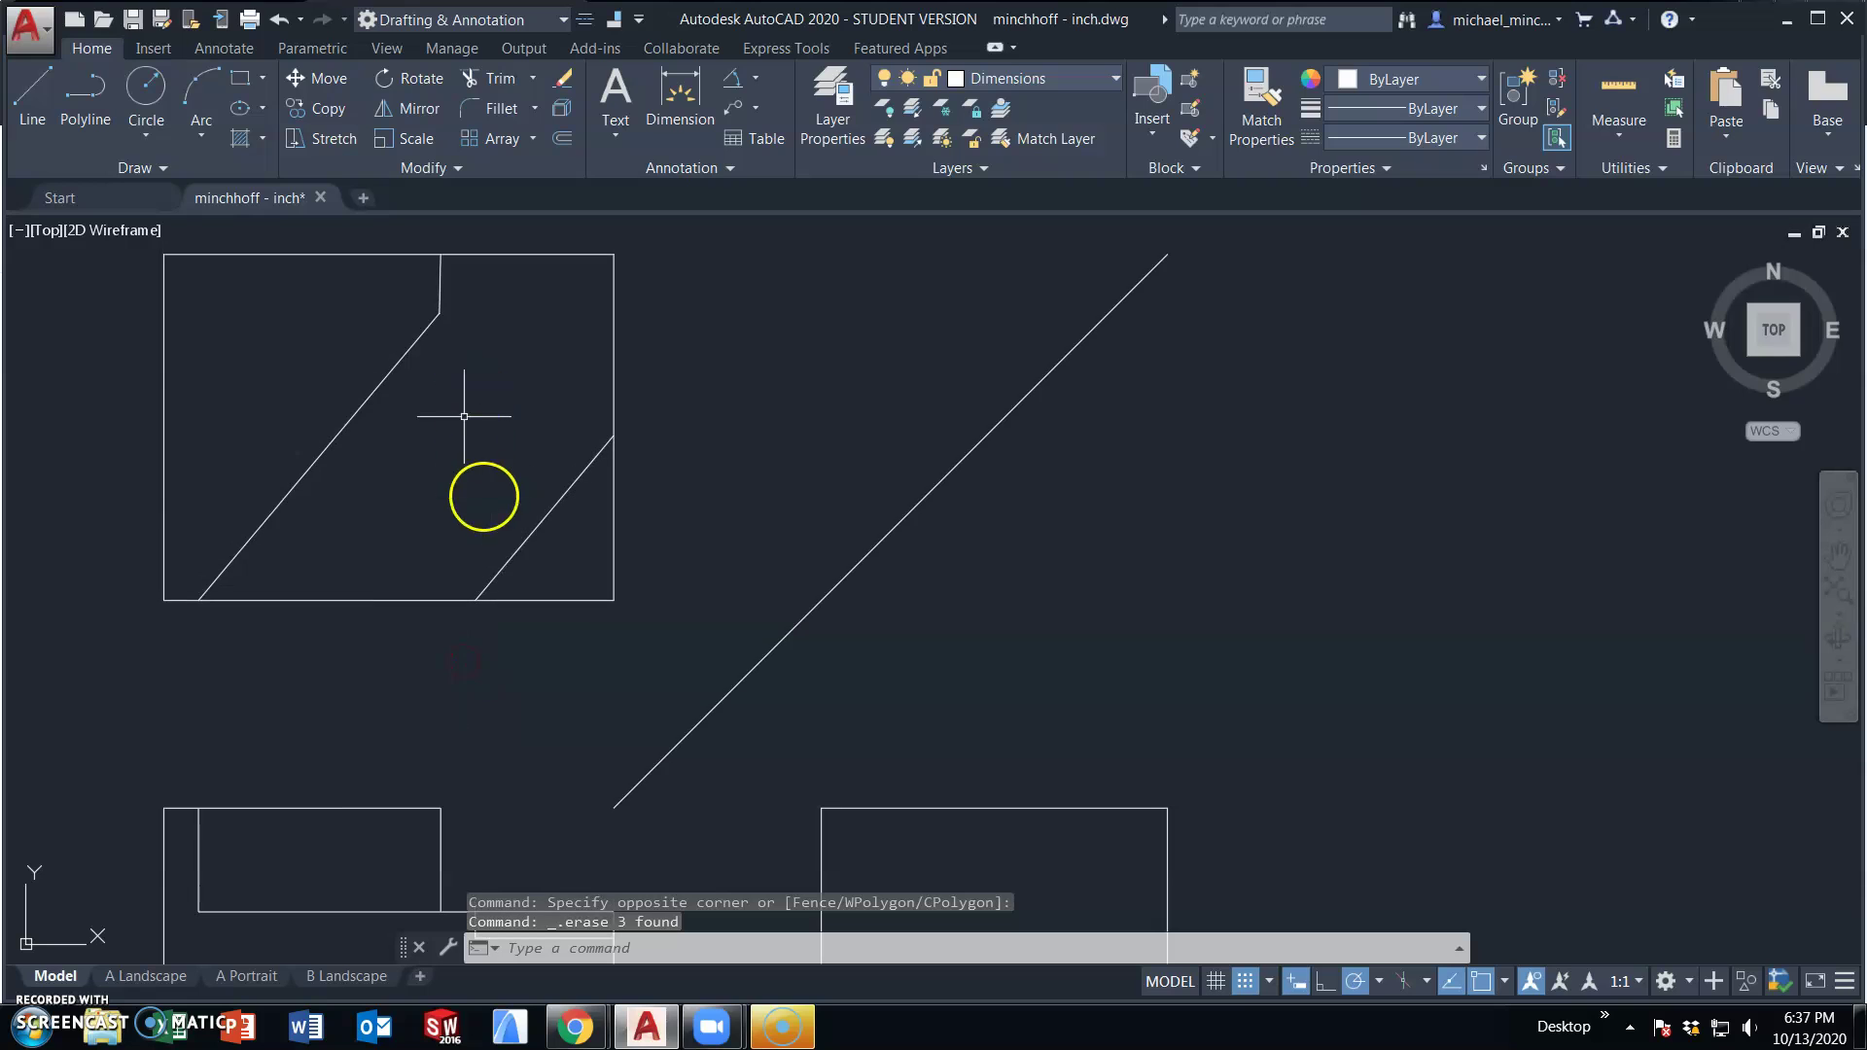
- Draw two vertical projection lines from the front view's slot up to the top view's top edge
click(34, 93)
middle_drag(466, 819, 449, 596)
click(321, 768)
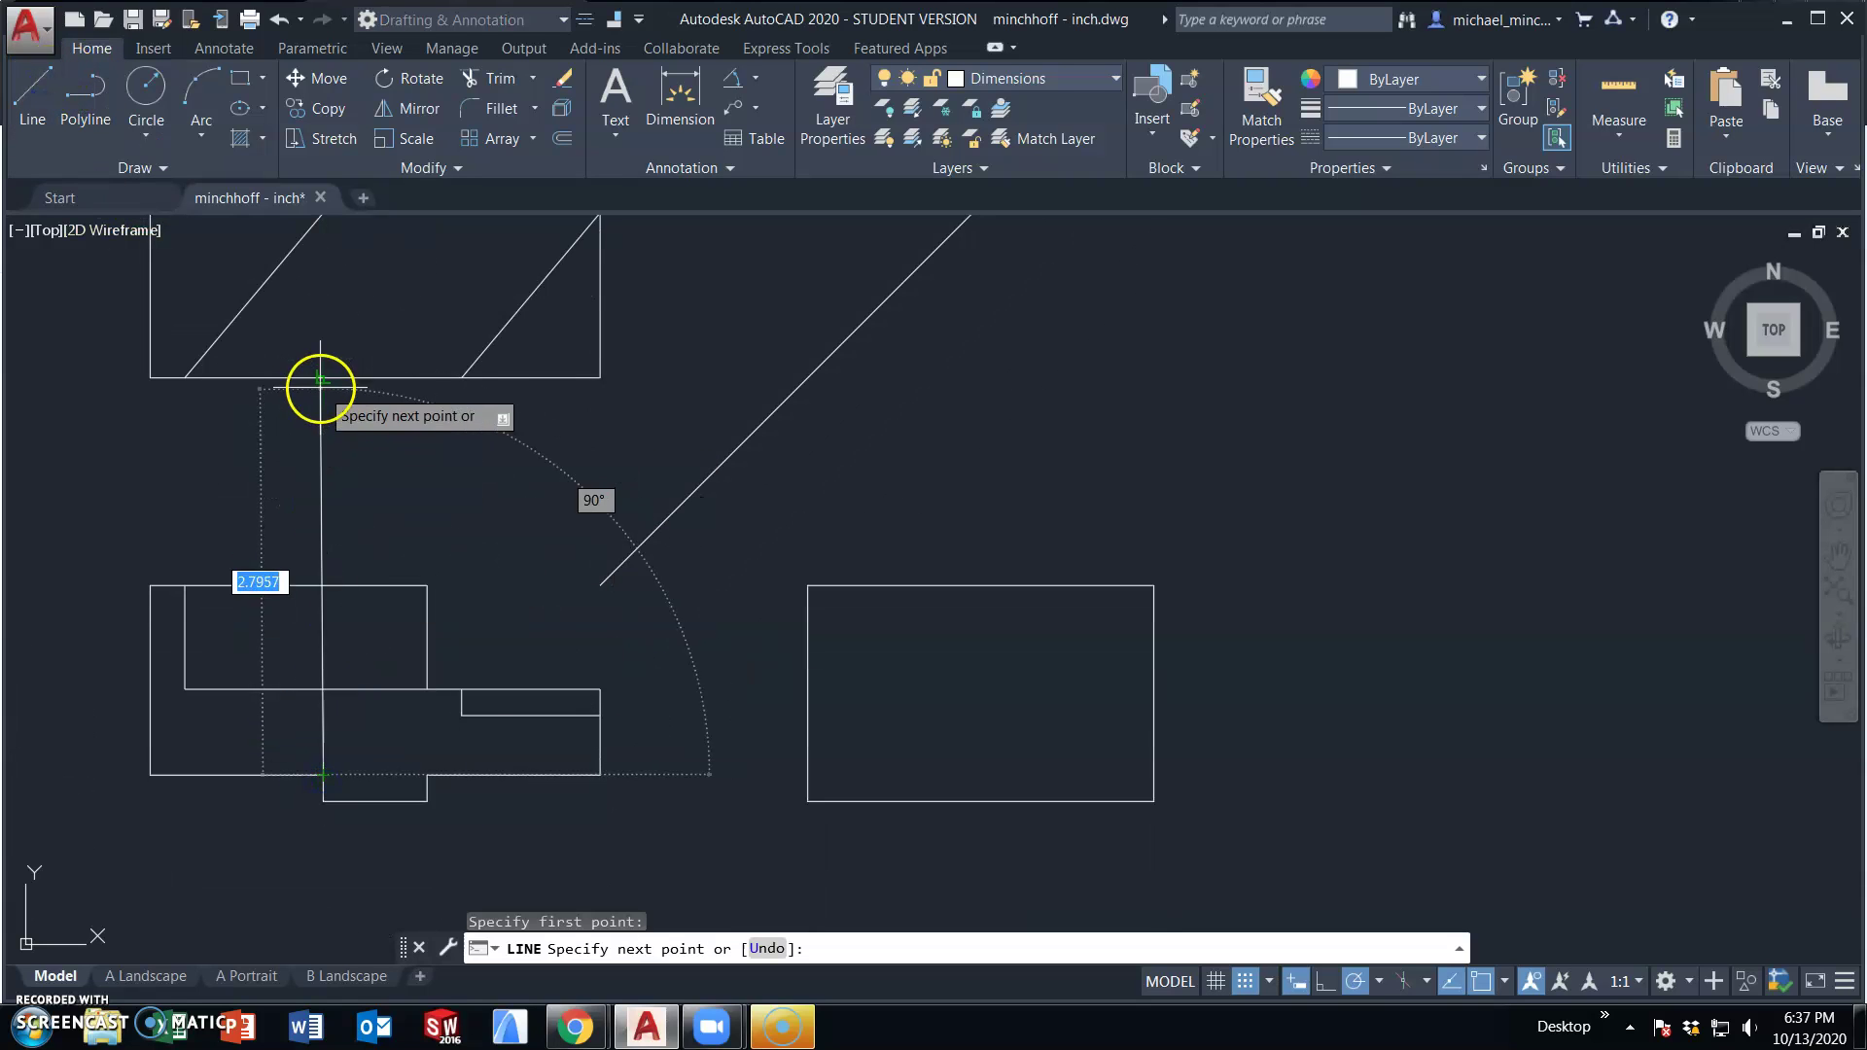
middle_drag(296, 407, 324, 656)
click(352, 282)
key(Escape)
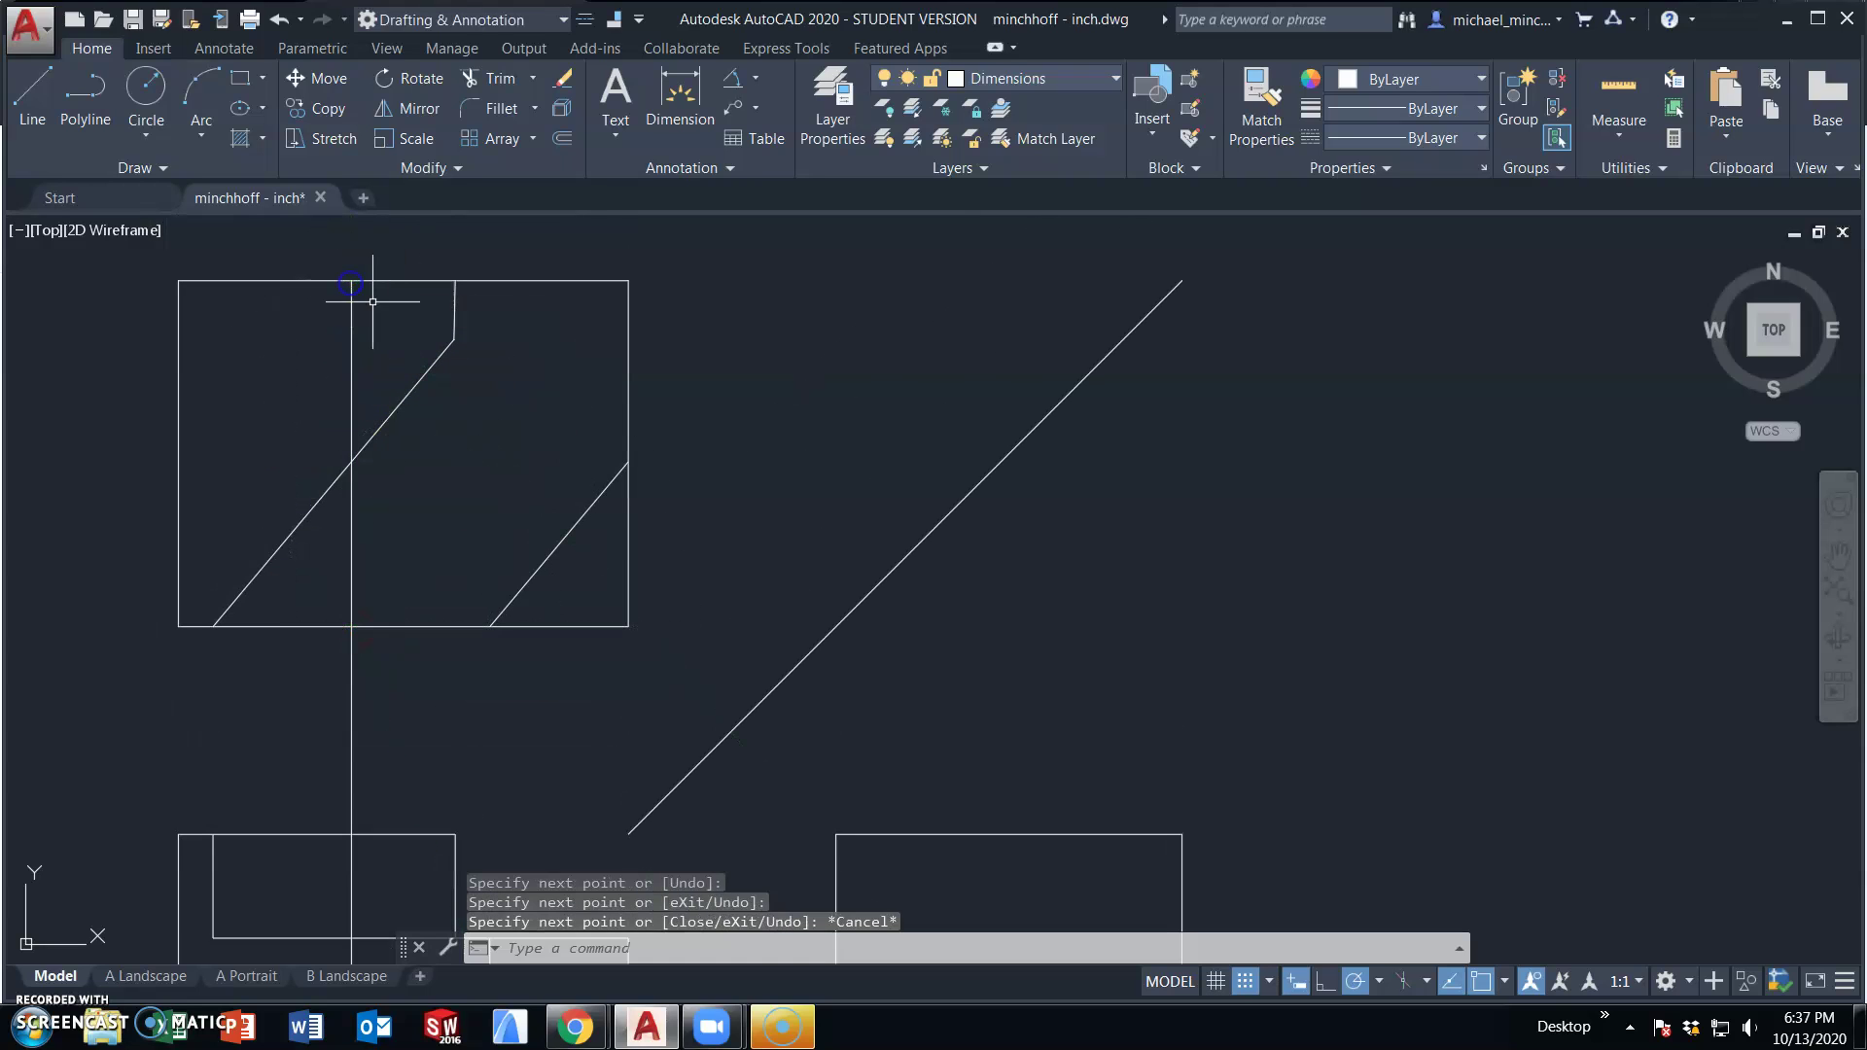
click(34, 93)
middle_drag(484, 584, 411, 385)
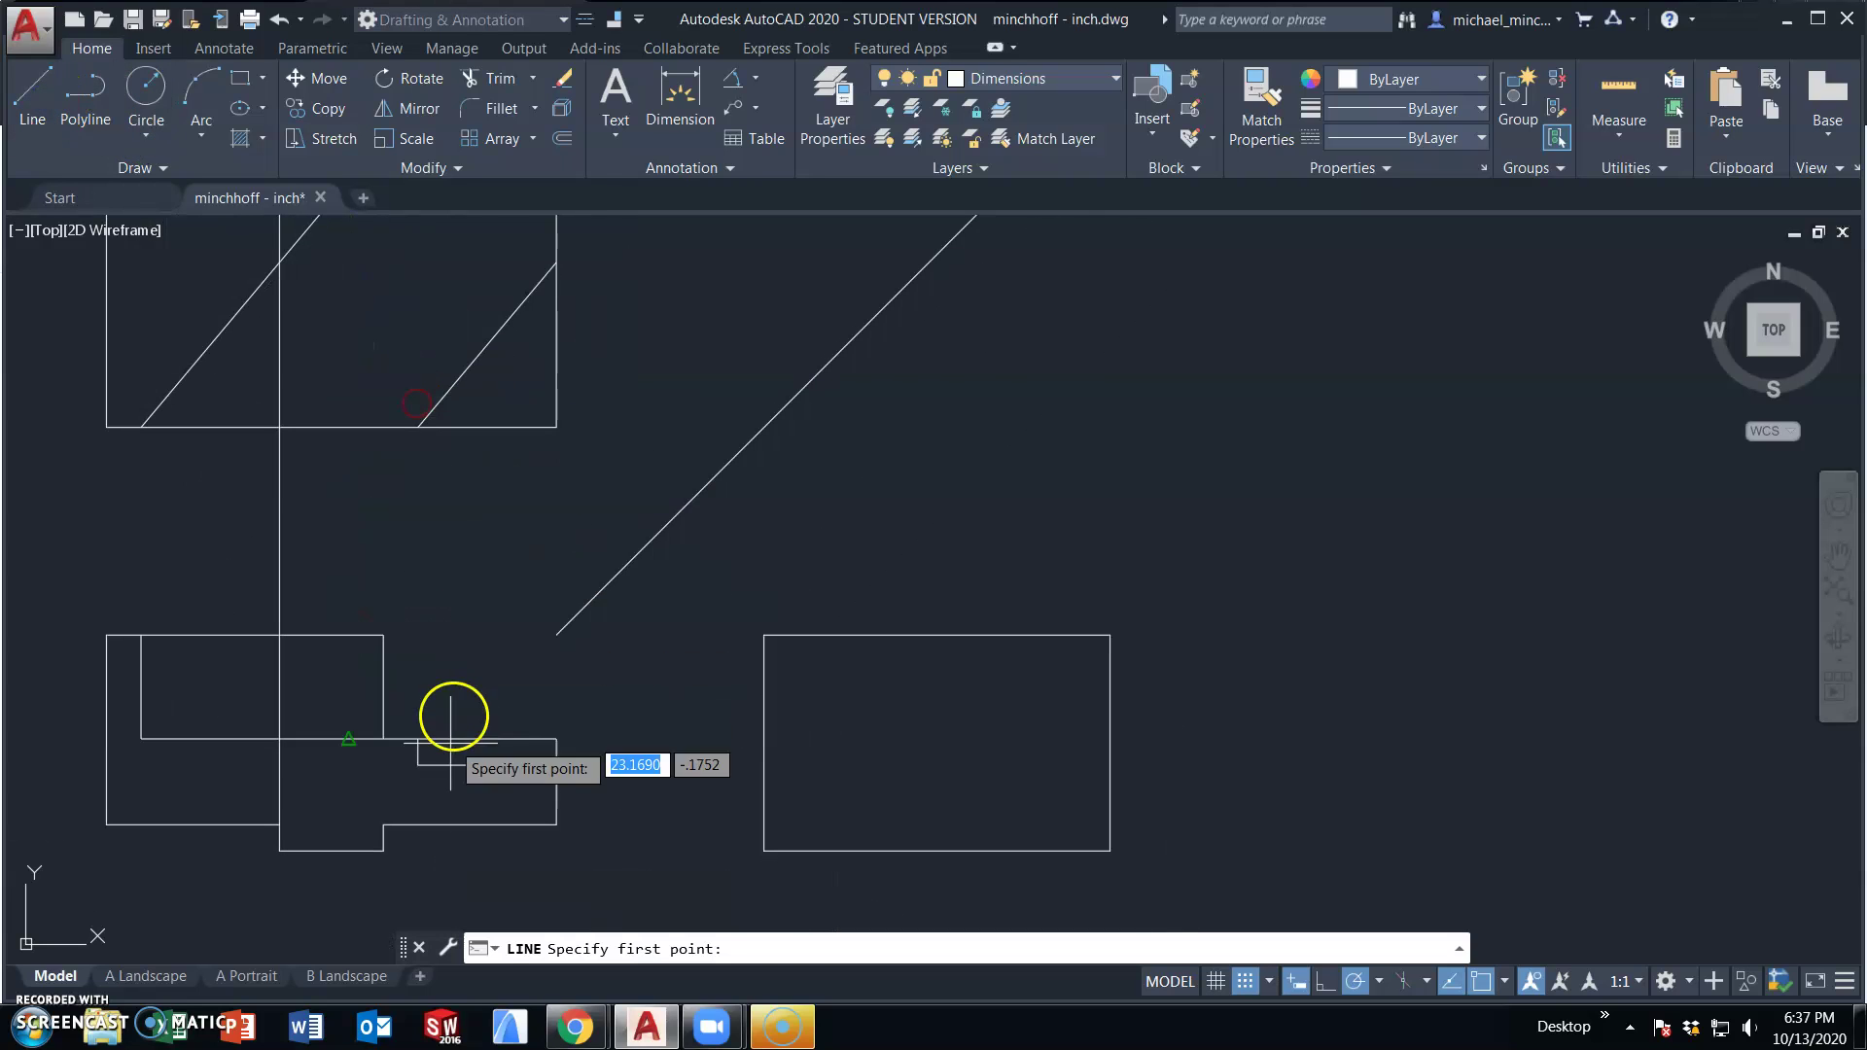
click(383, 824)
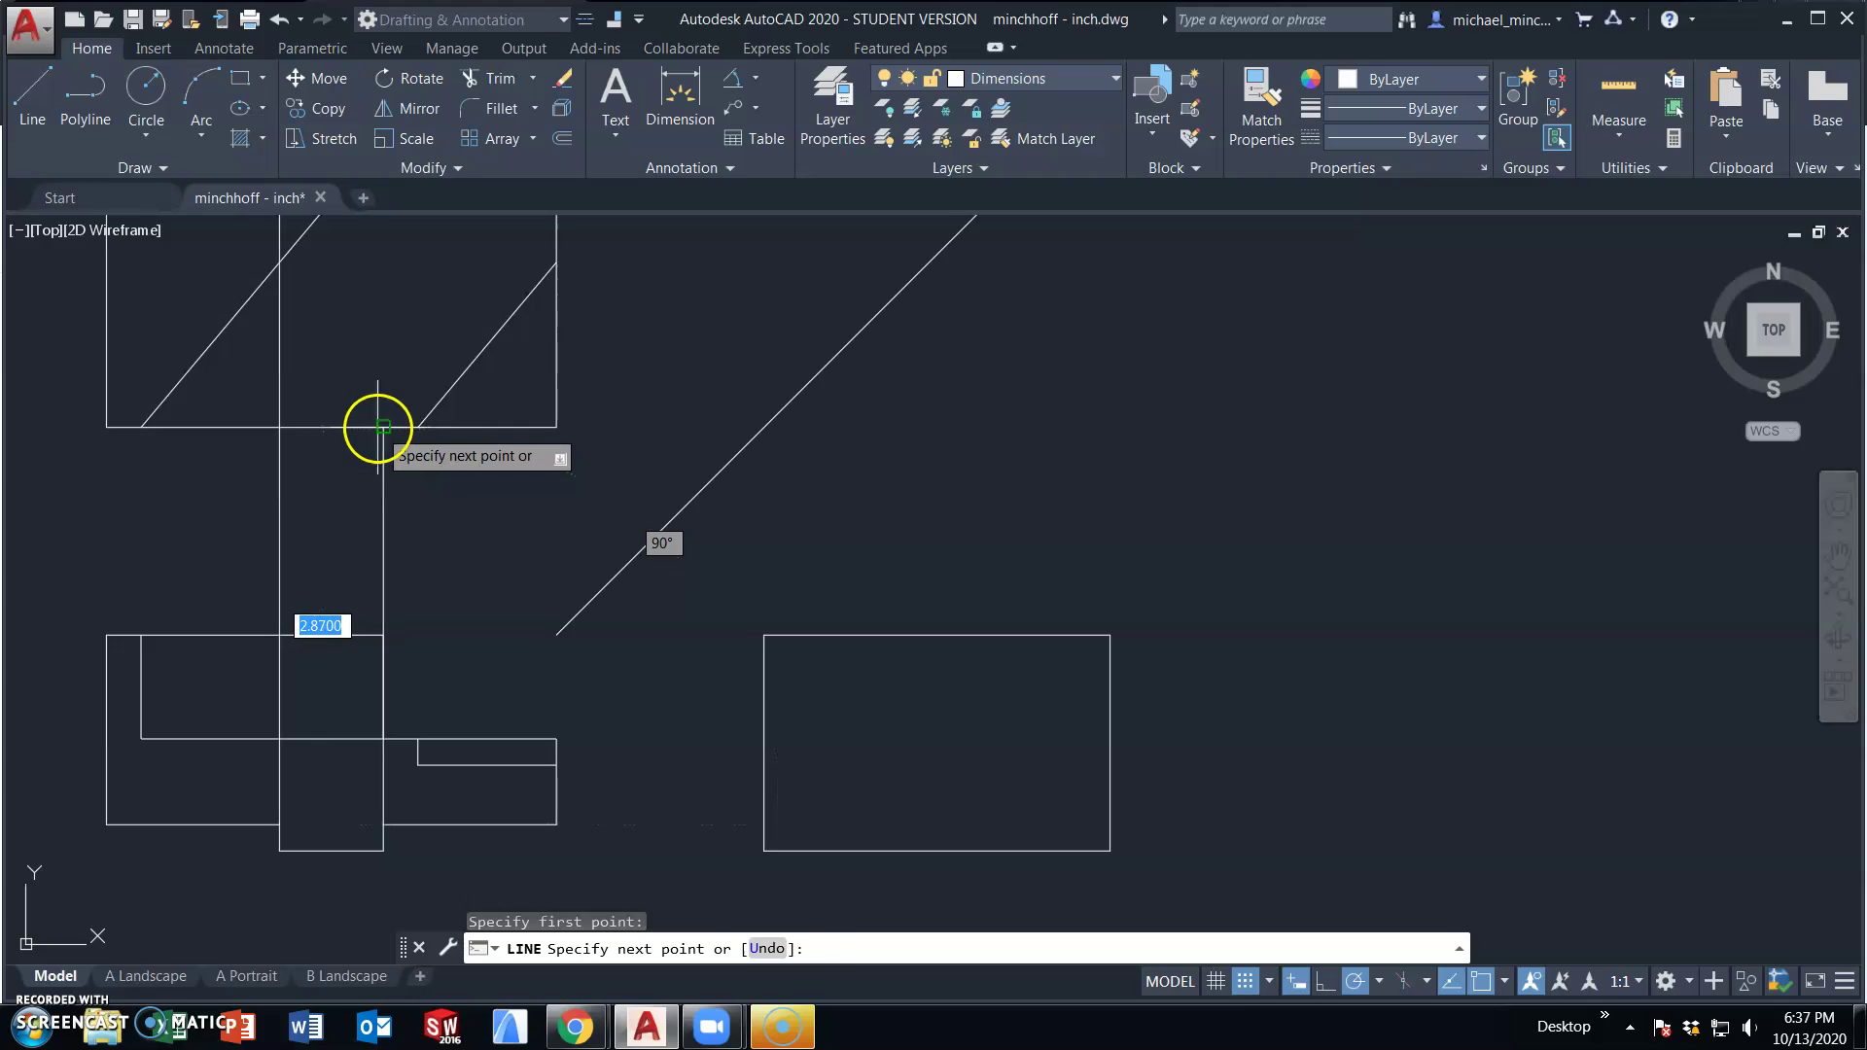
middle_drag(377, 350, 382, 538)
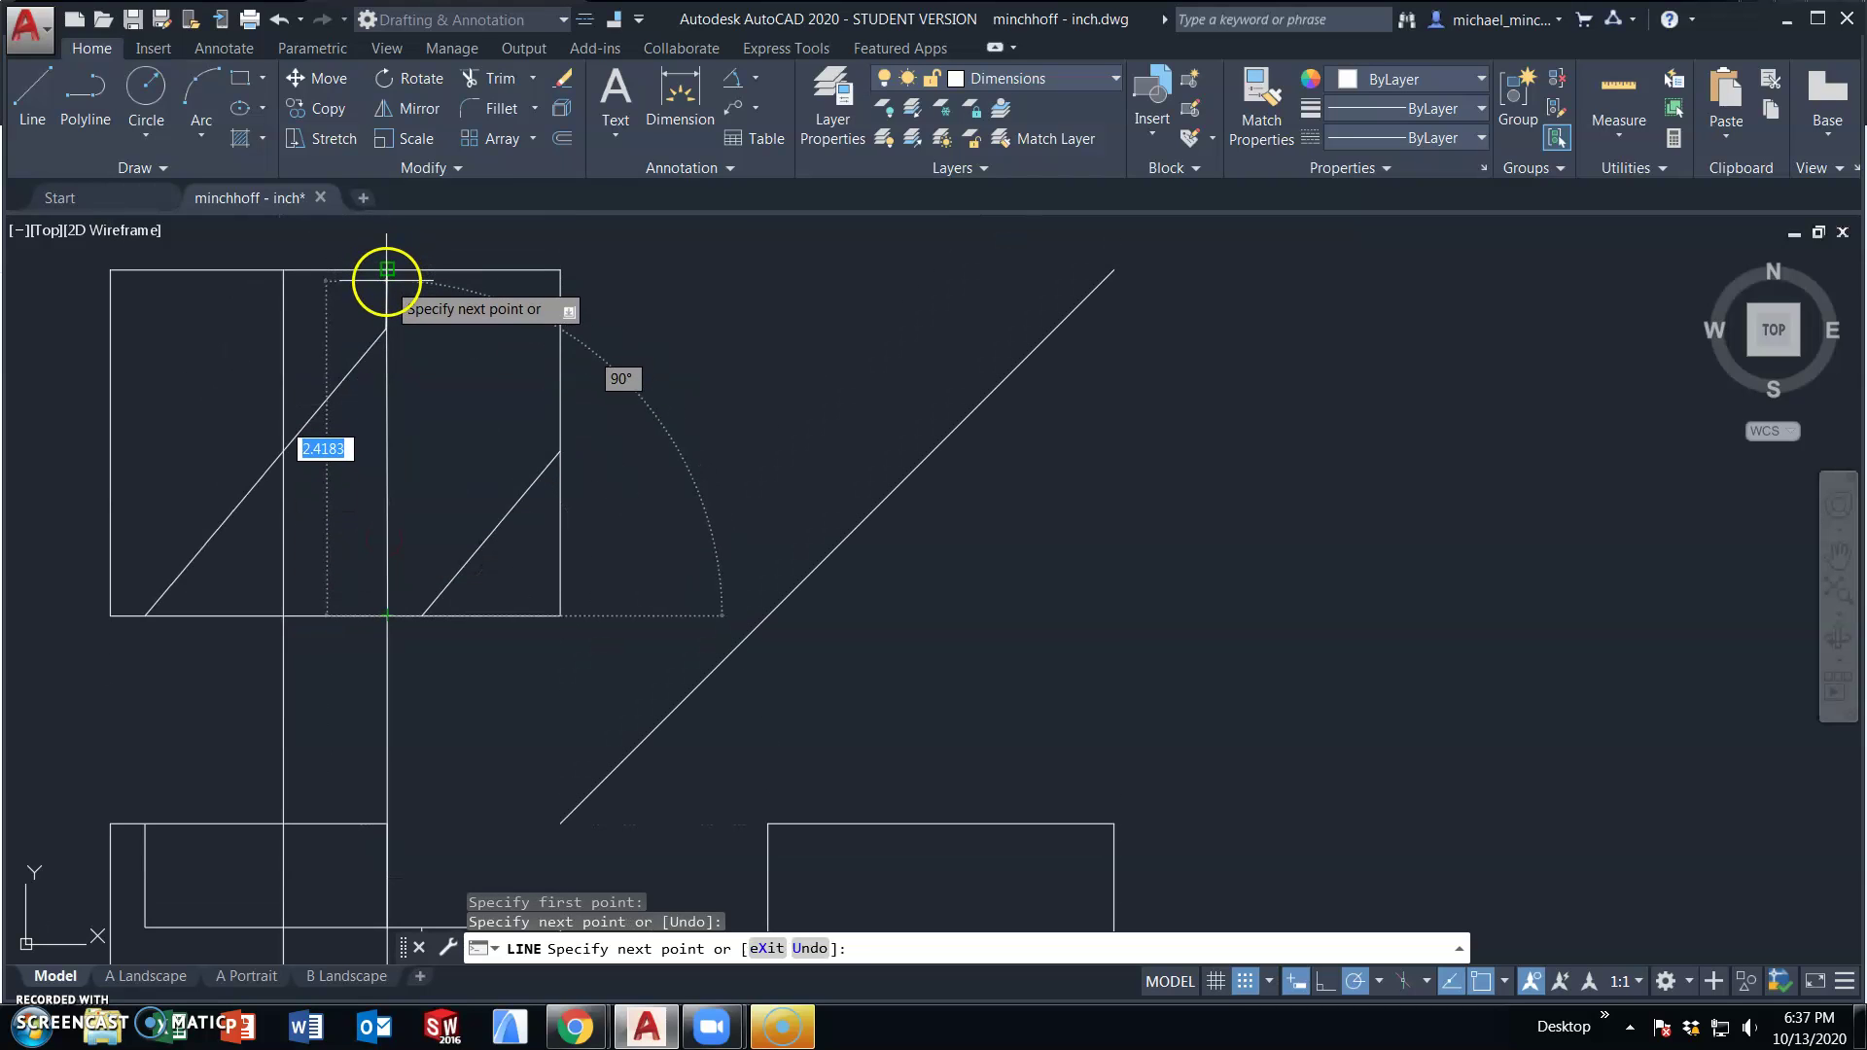
click(386, 327)
key(Escape)
- Set the two slot lines in the top view to the HIDDEN2 linetype
click(438, 458)
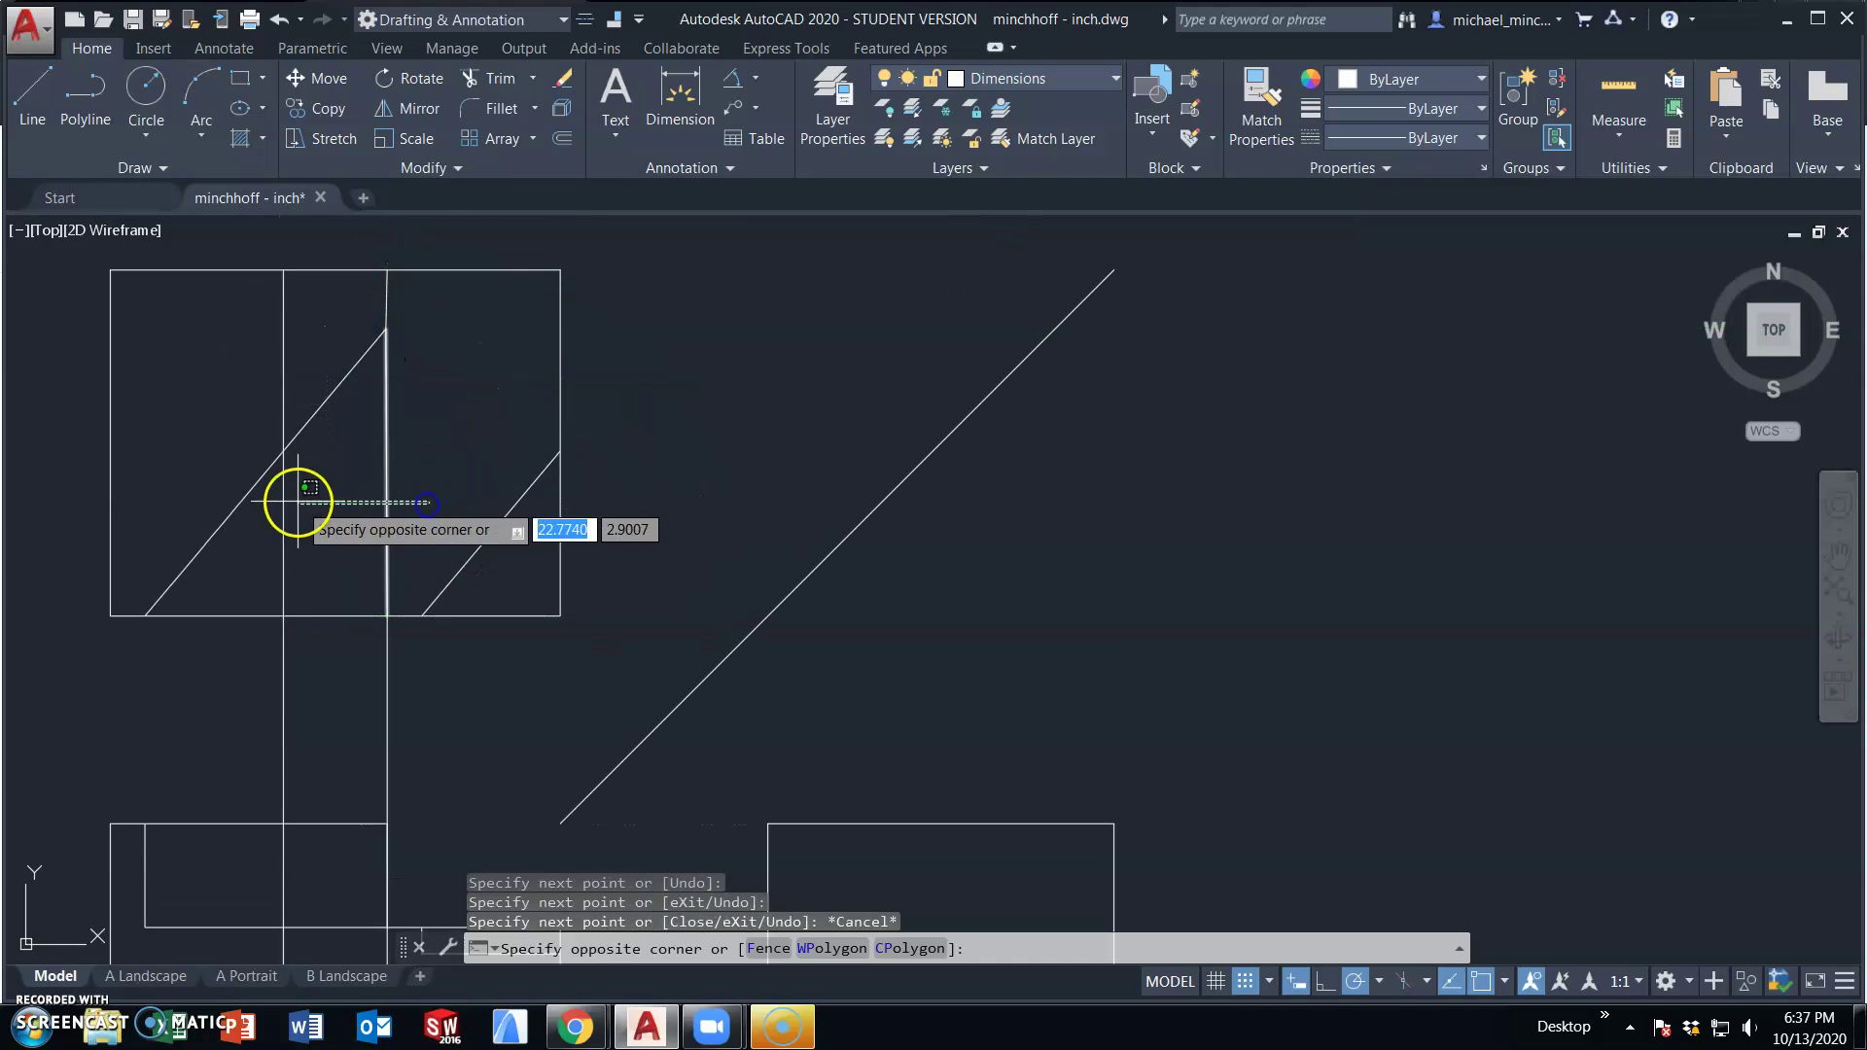
click(280, 500)
click(1398, 137)
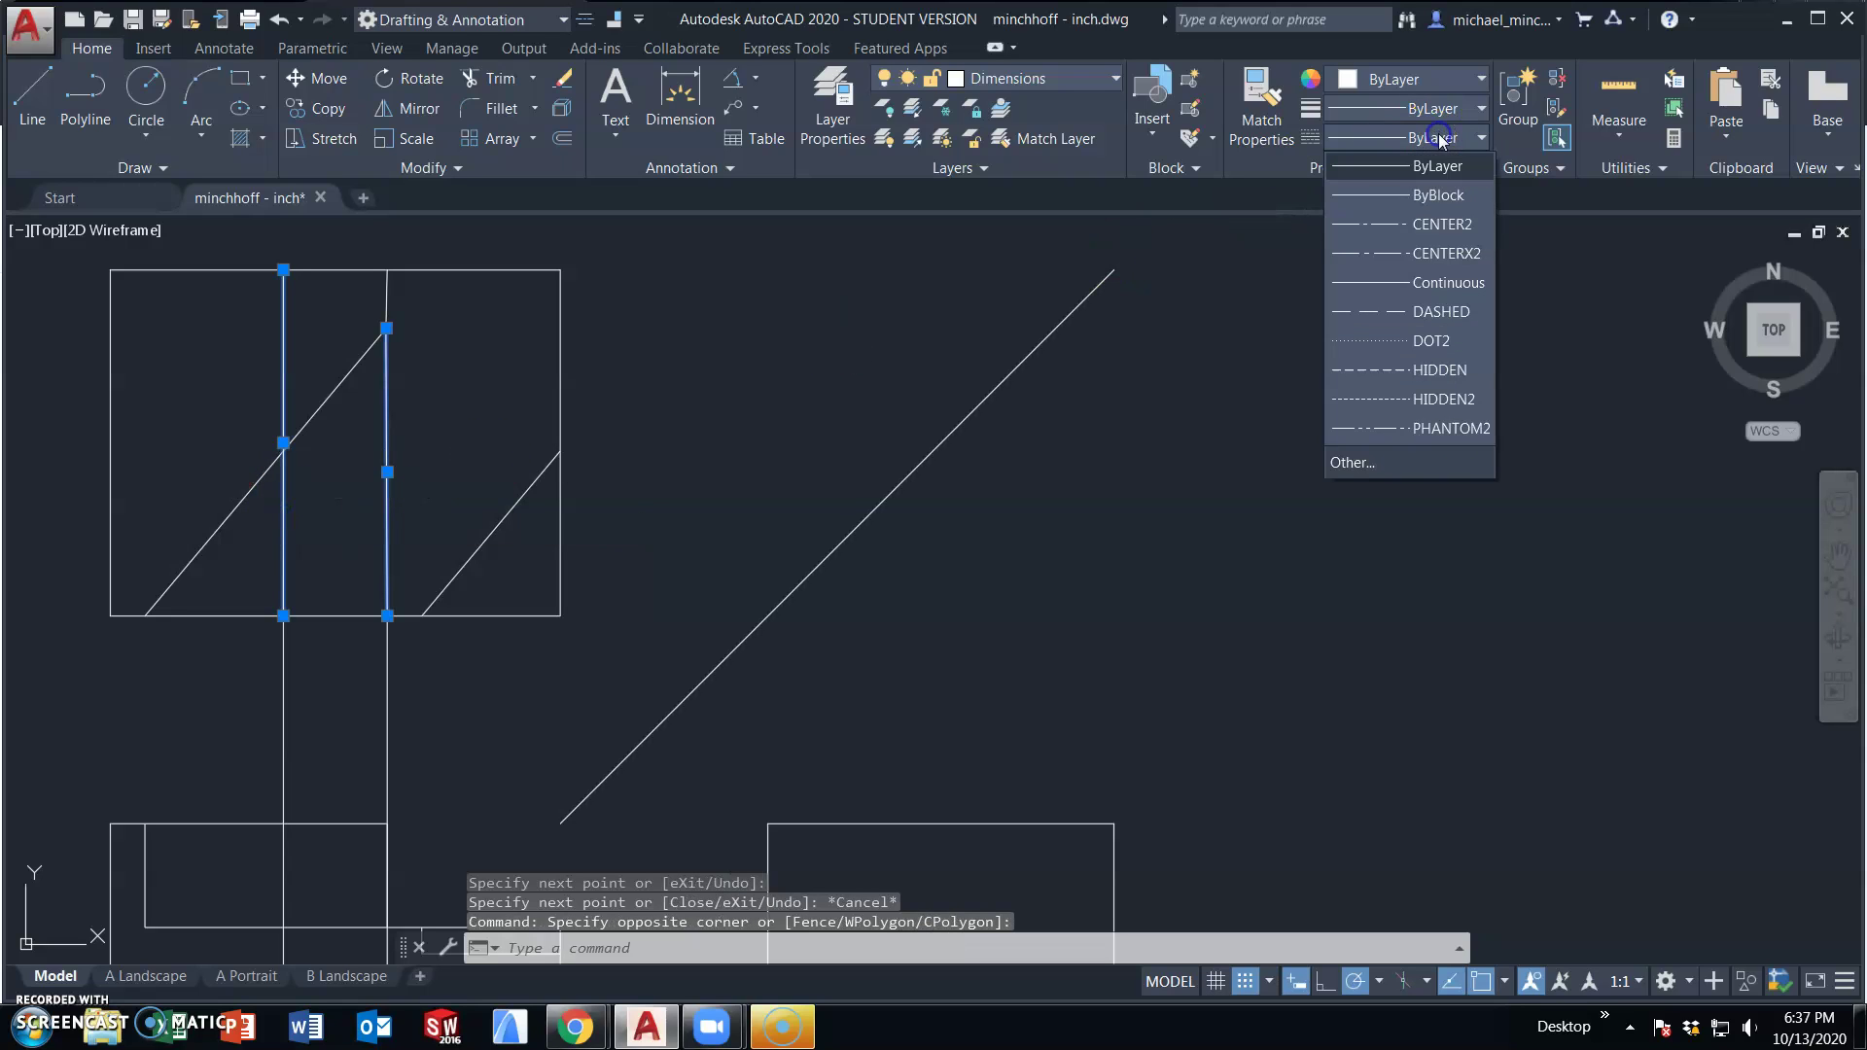
click(1397, 399)
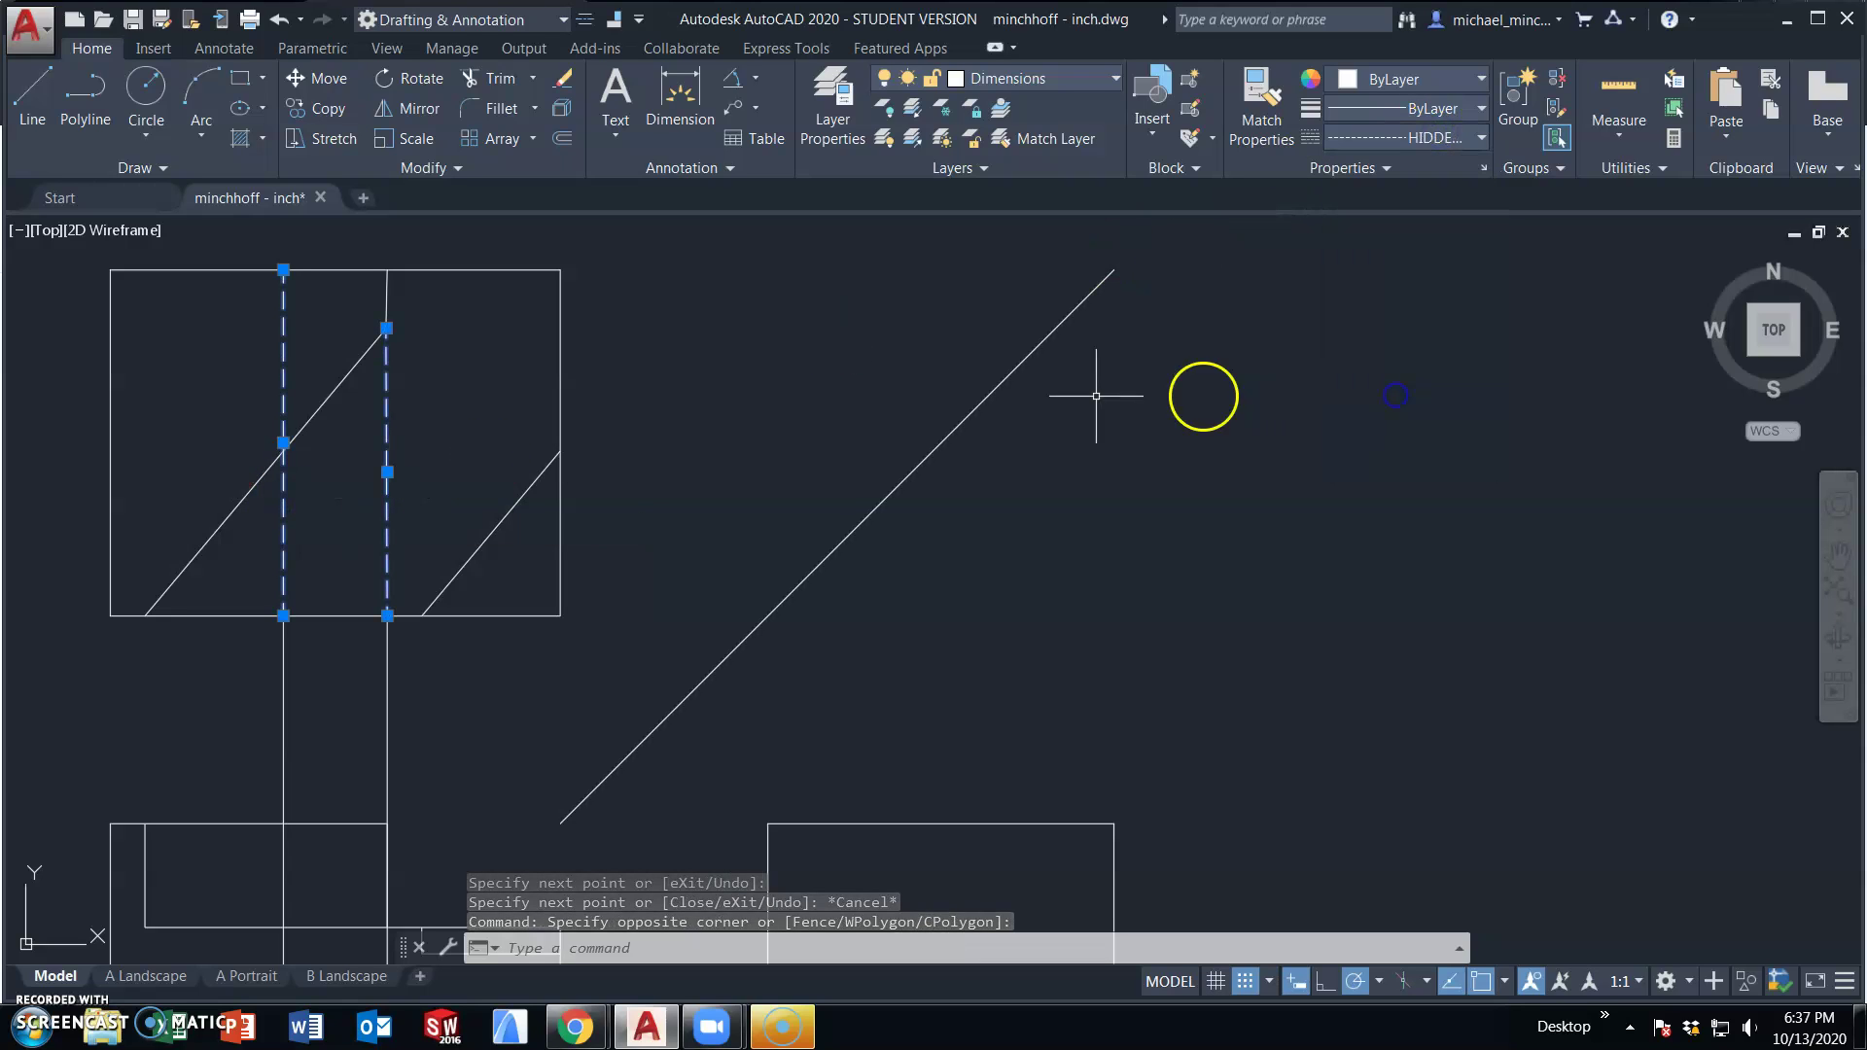
key(Escape)
- Erase the two long projection lines below the top view
middle_drag(588, 580, 664, 476)
click(534, 617)
click(324, 605)
key(Delete)
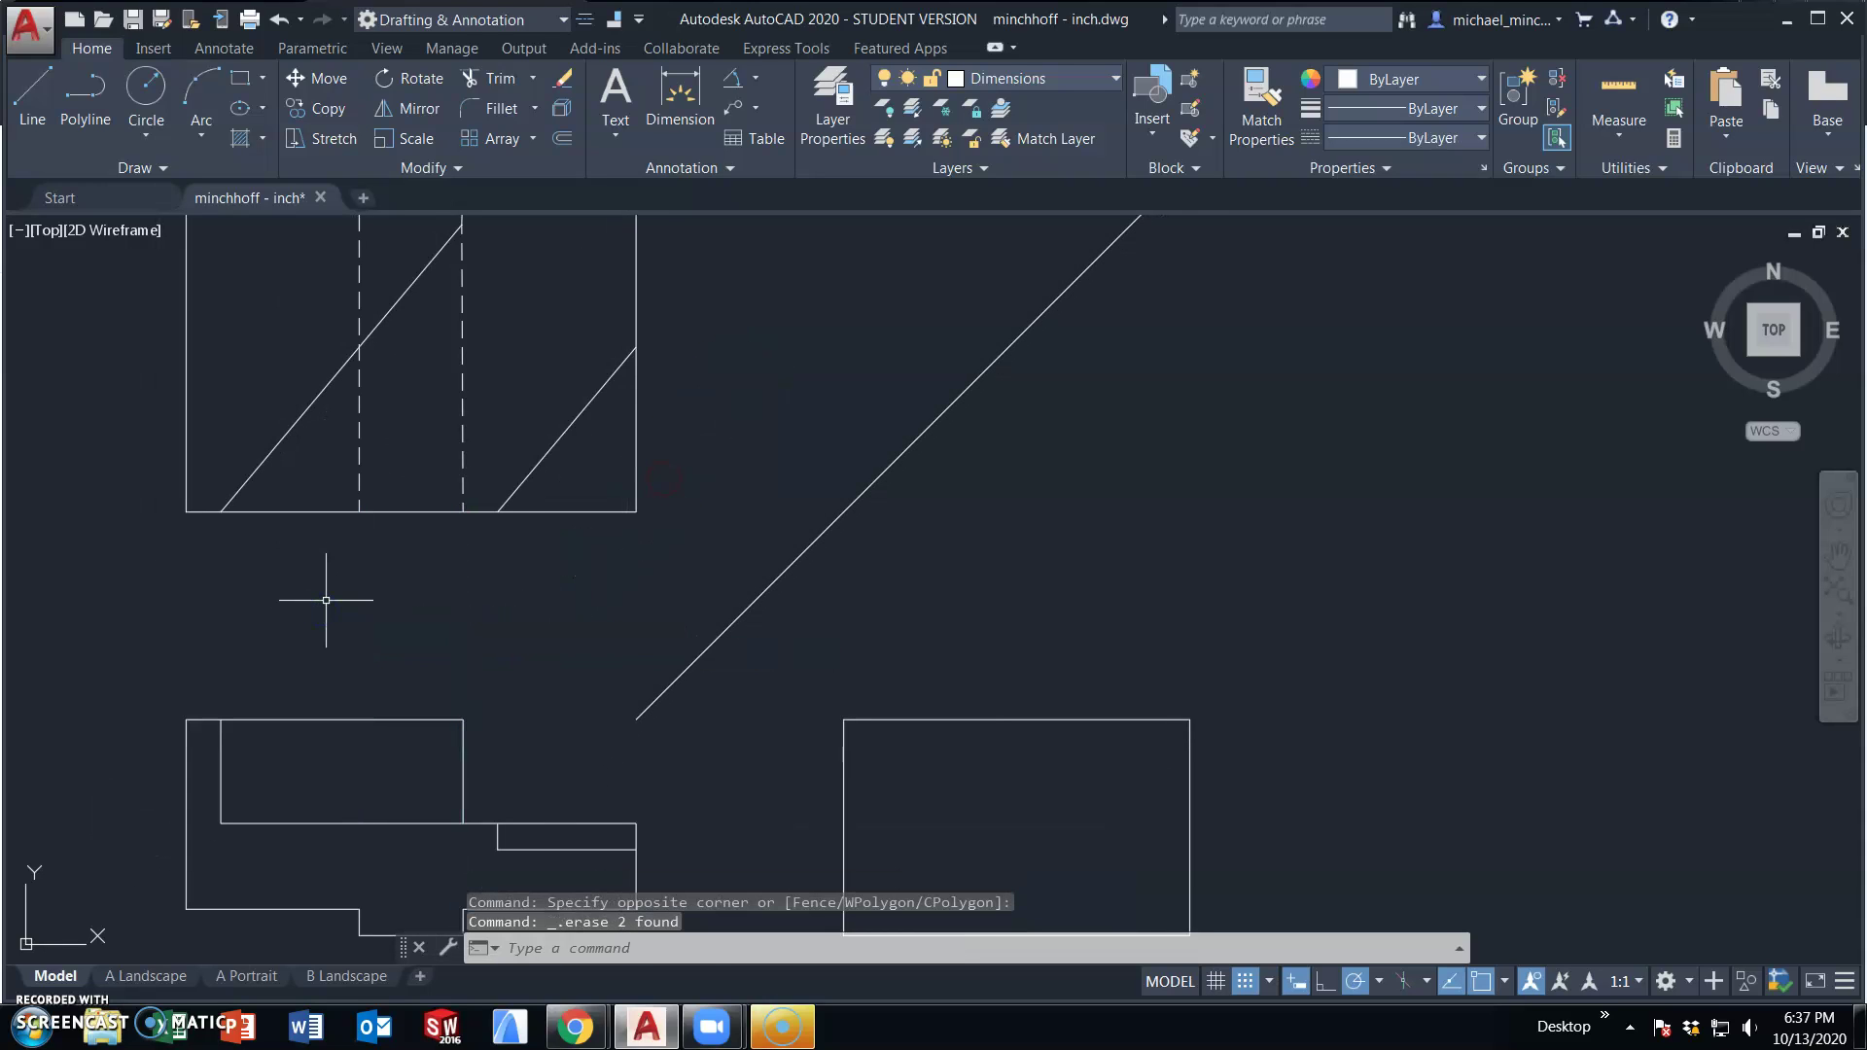
- Extend a line from the front view's slot edge across to the side view's right corner
click(32, 95)
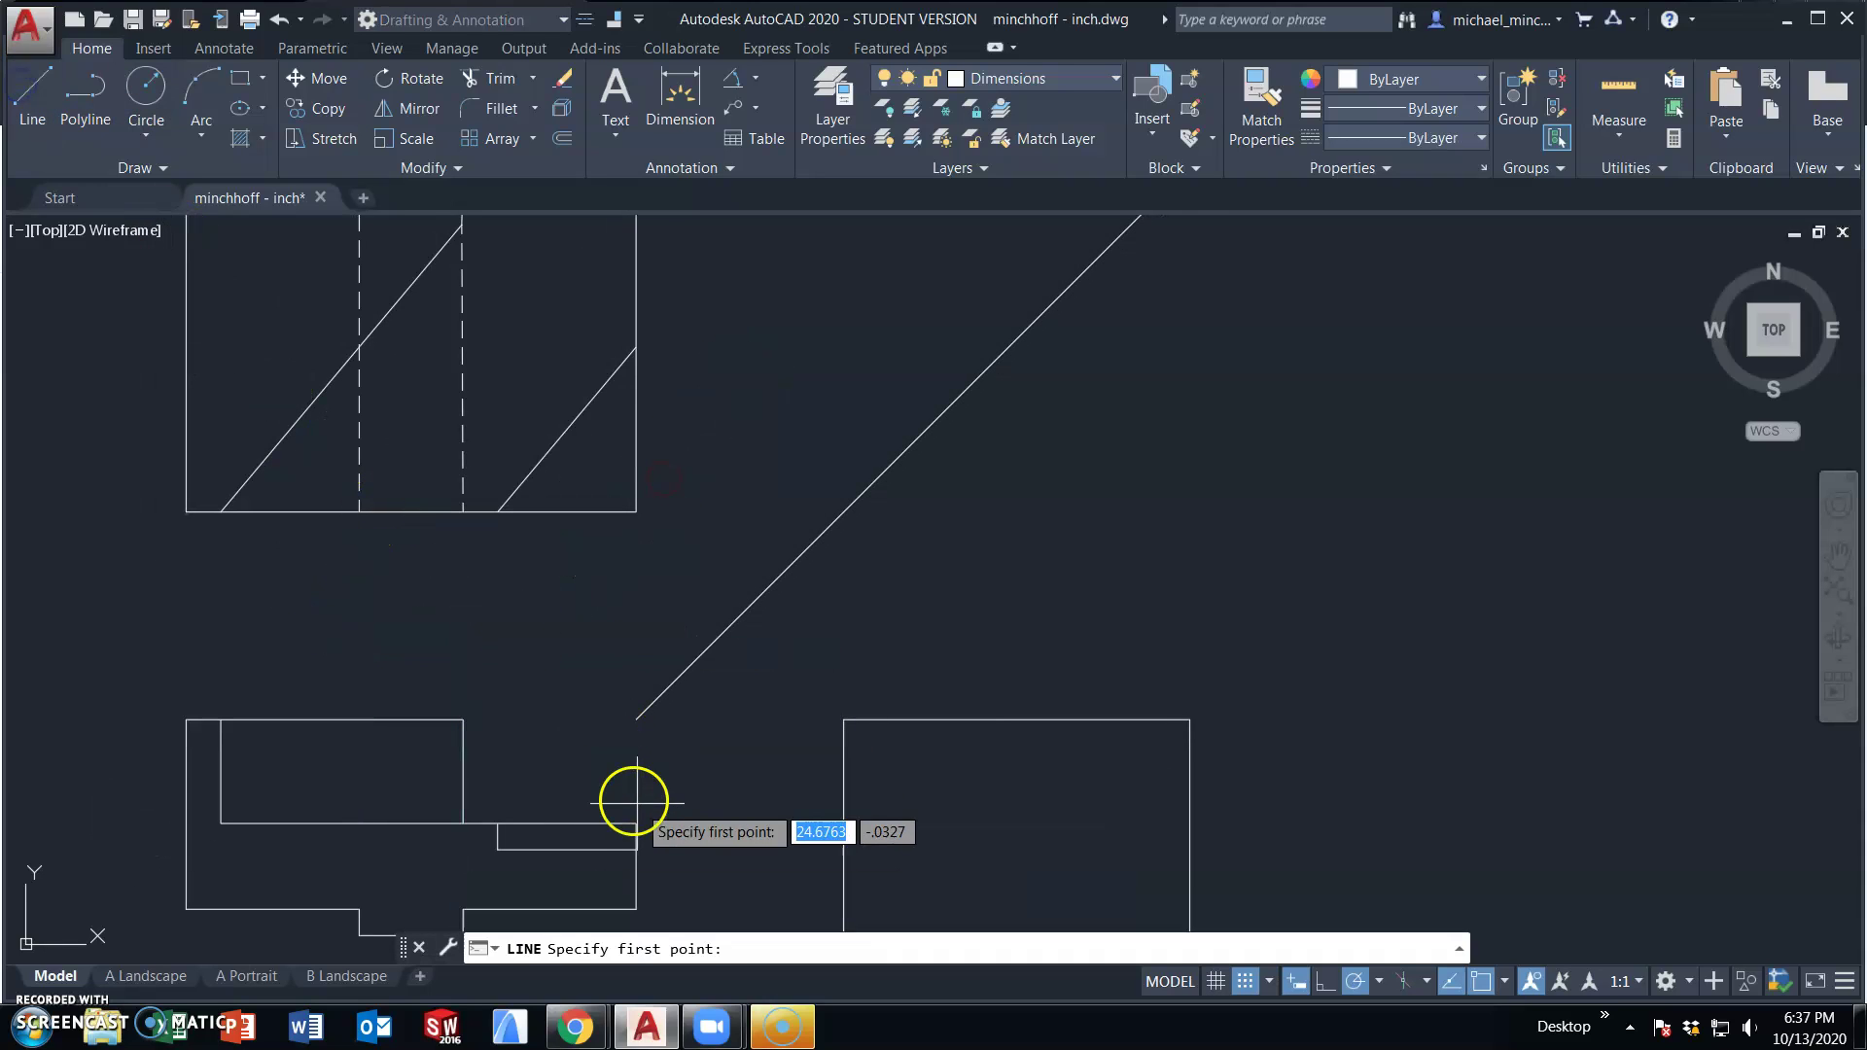
click(637, 821)
click(844, 824)
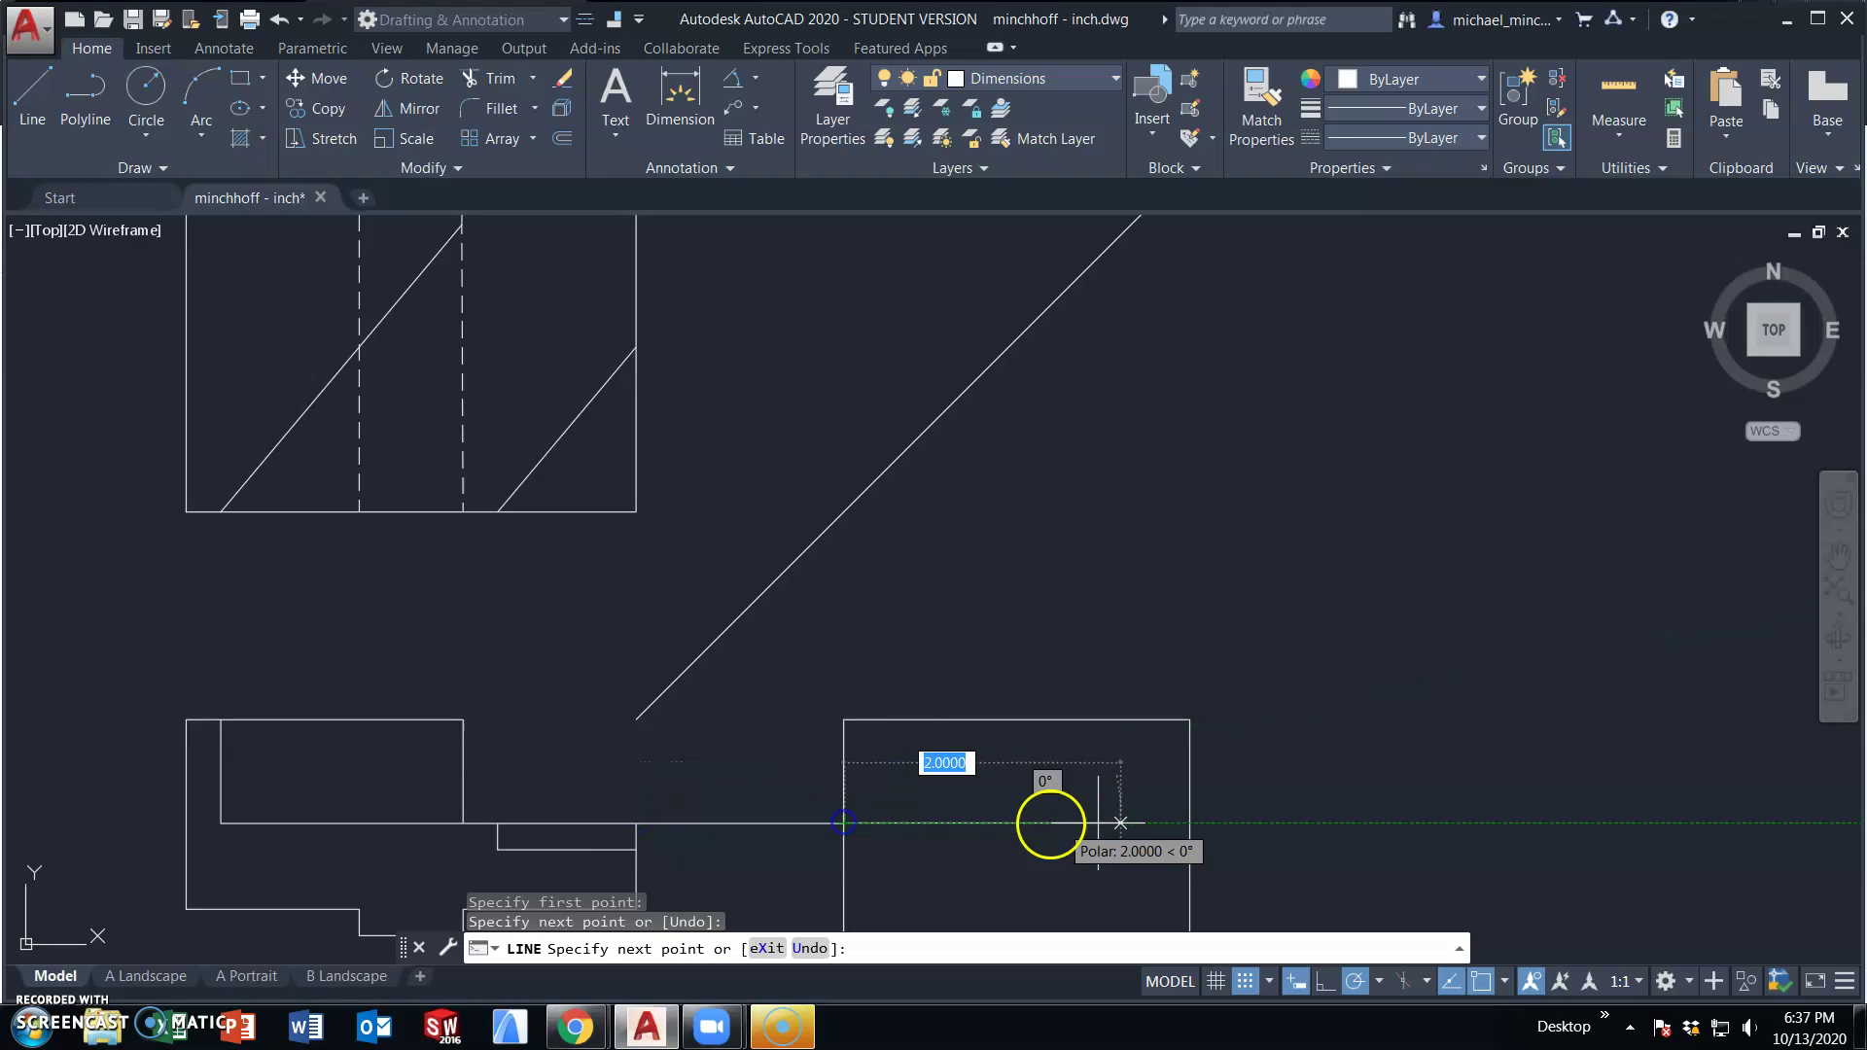
click(1187, 823)
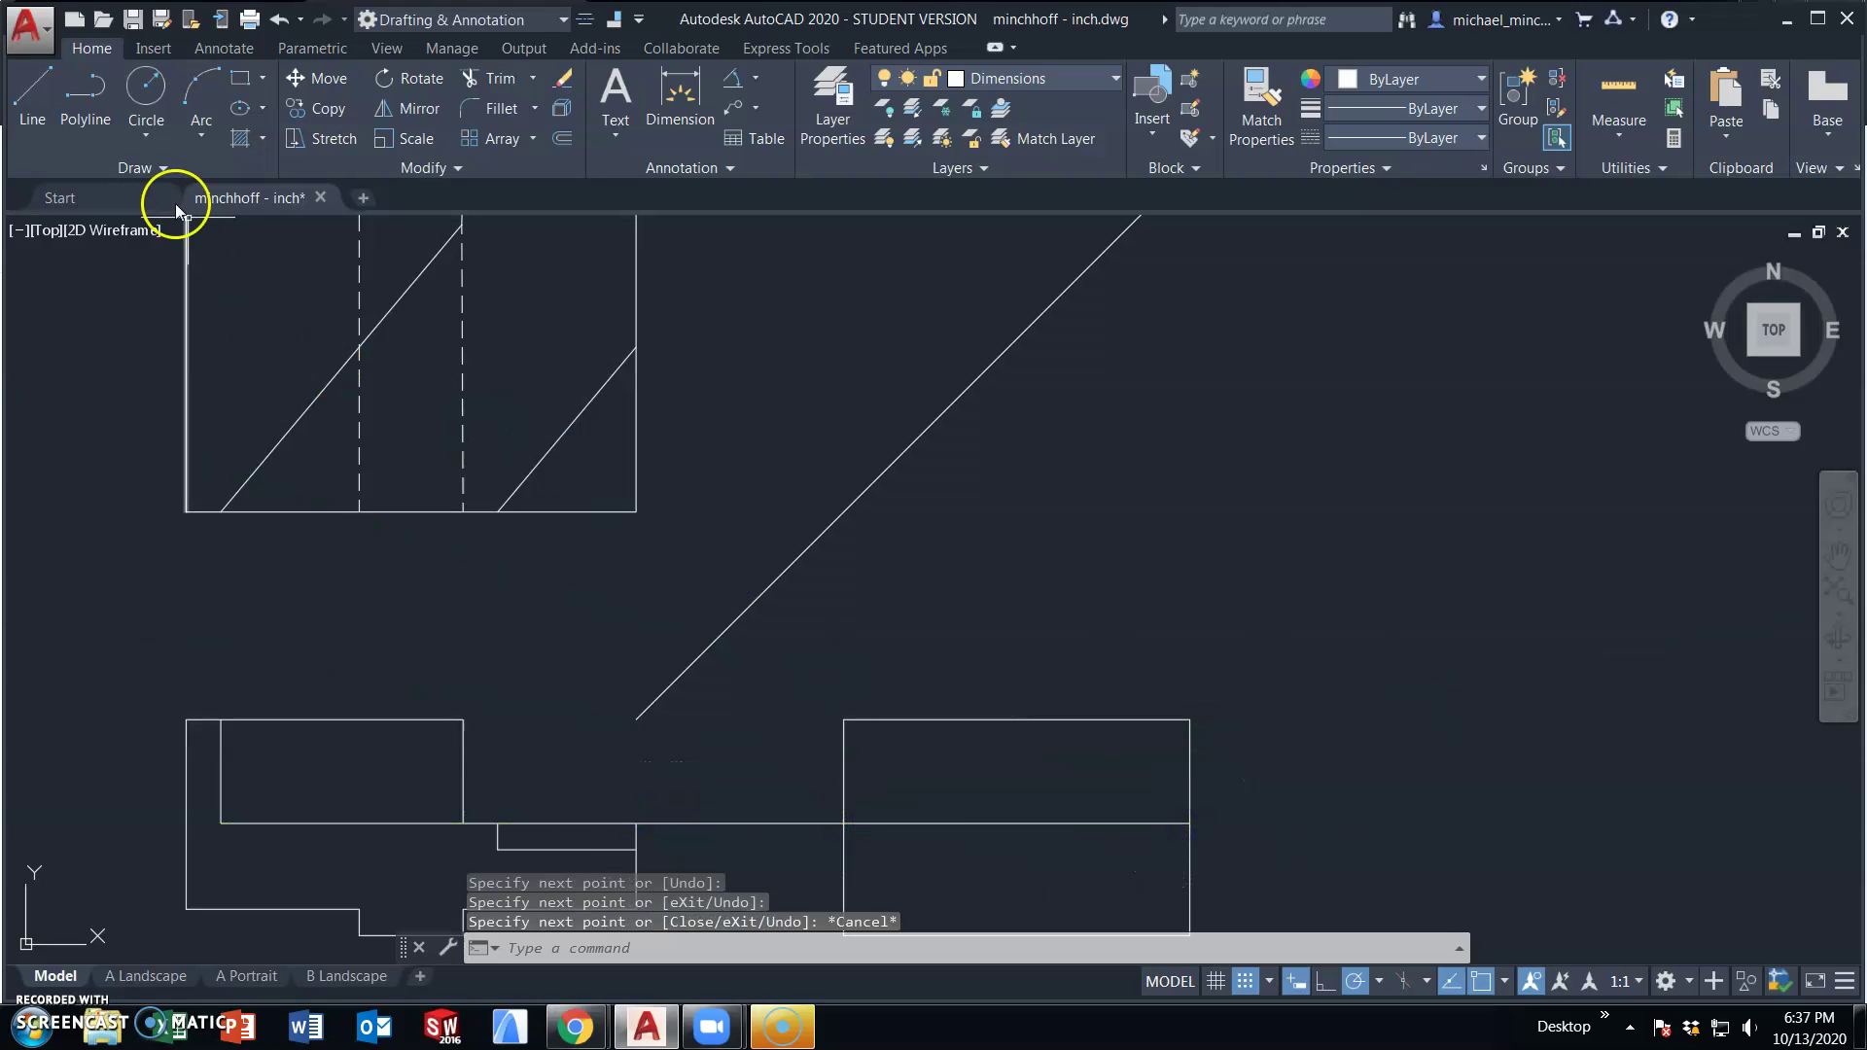
- Project the top view's notch corner through the 45° miter line and close a small rectangle in the side view
click(35, 95)
click(635, 347)
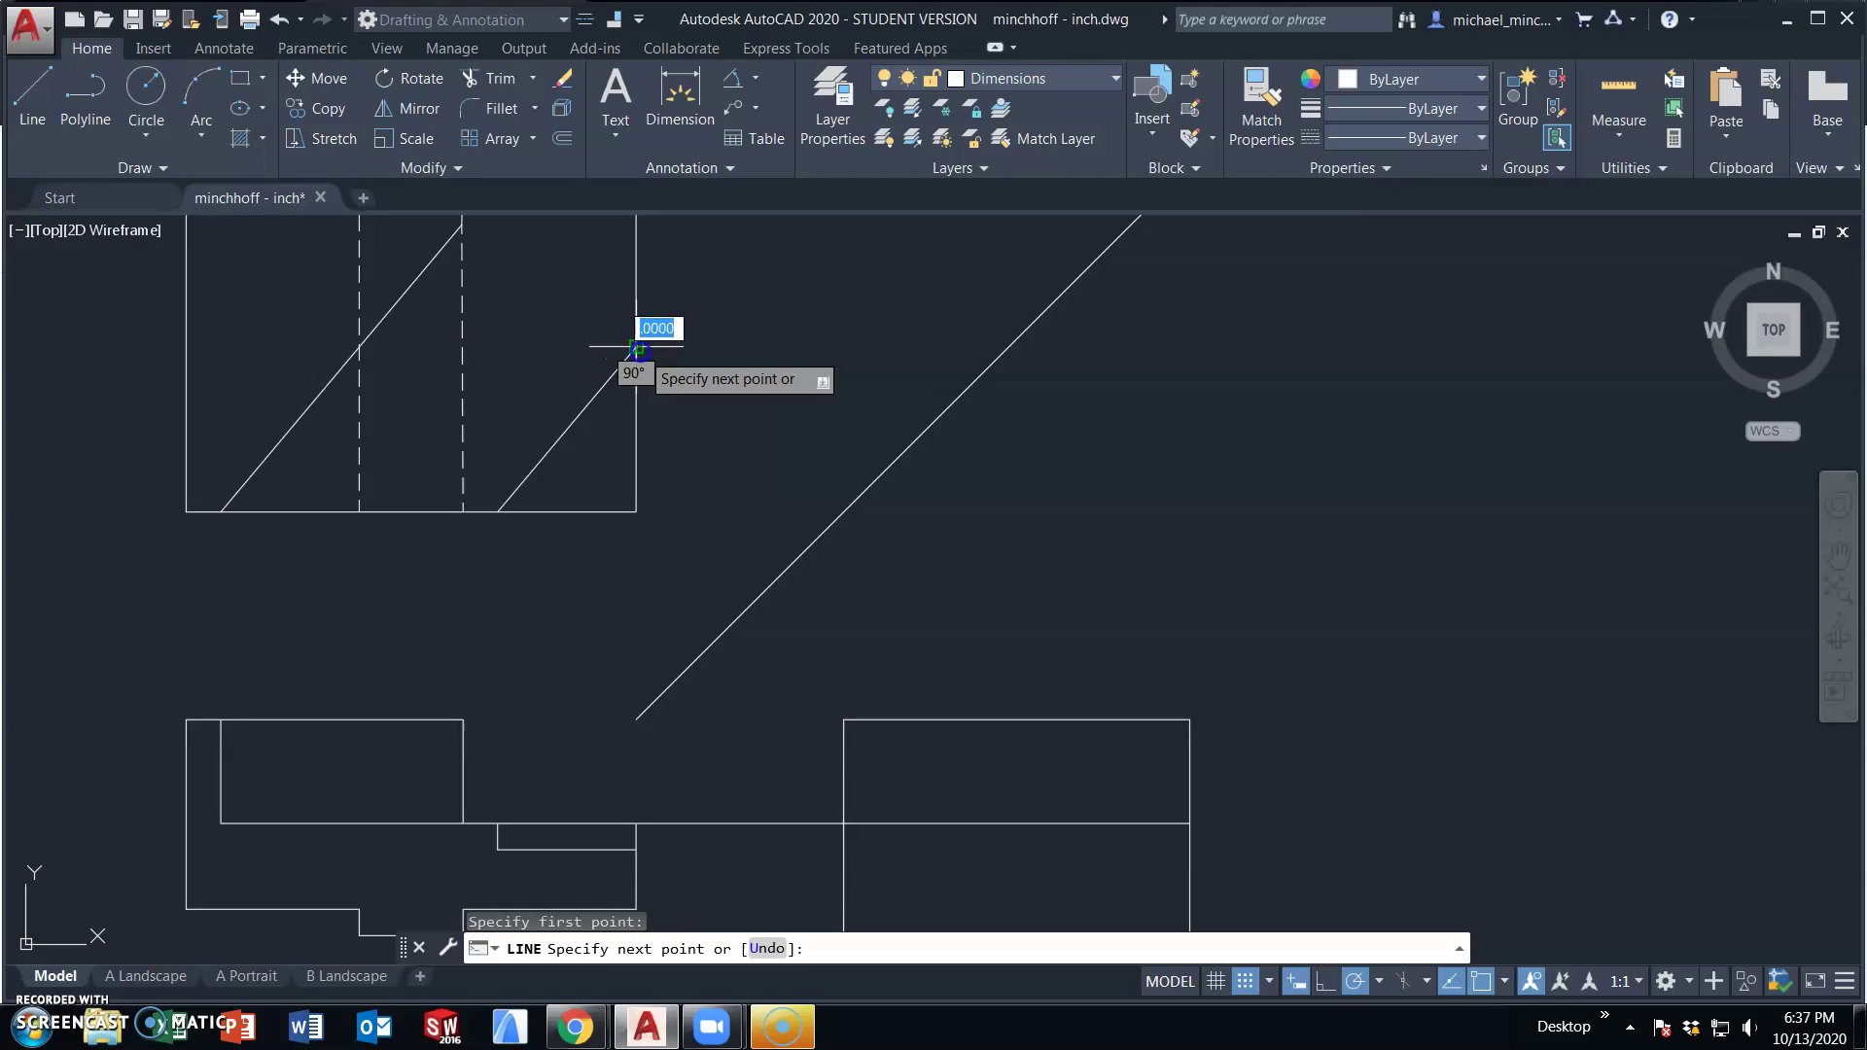
click(1008, 346)
middle_drag(1010, 794, 959, 638)
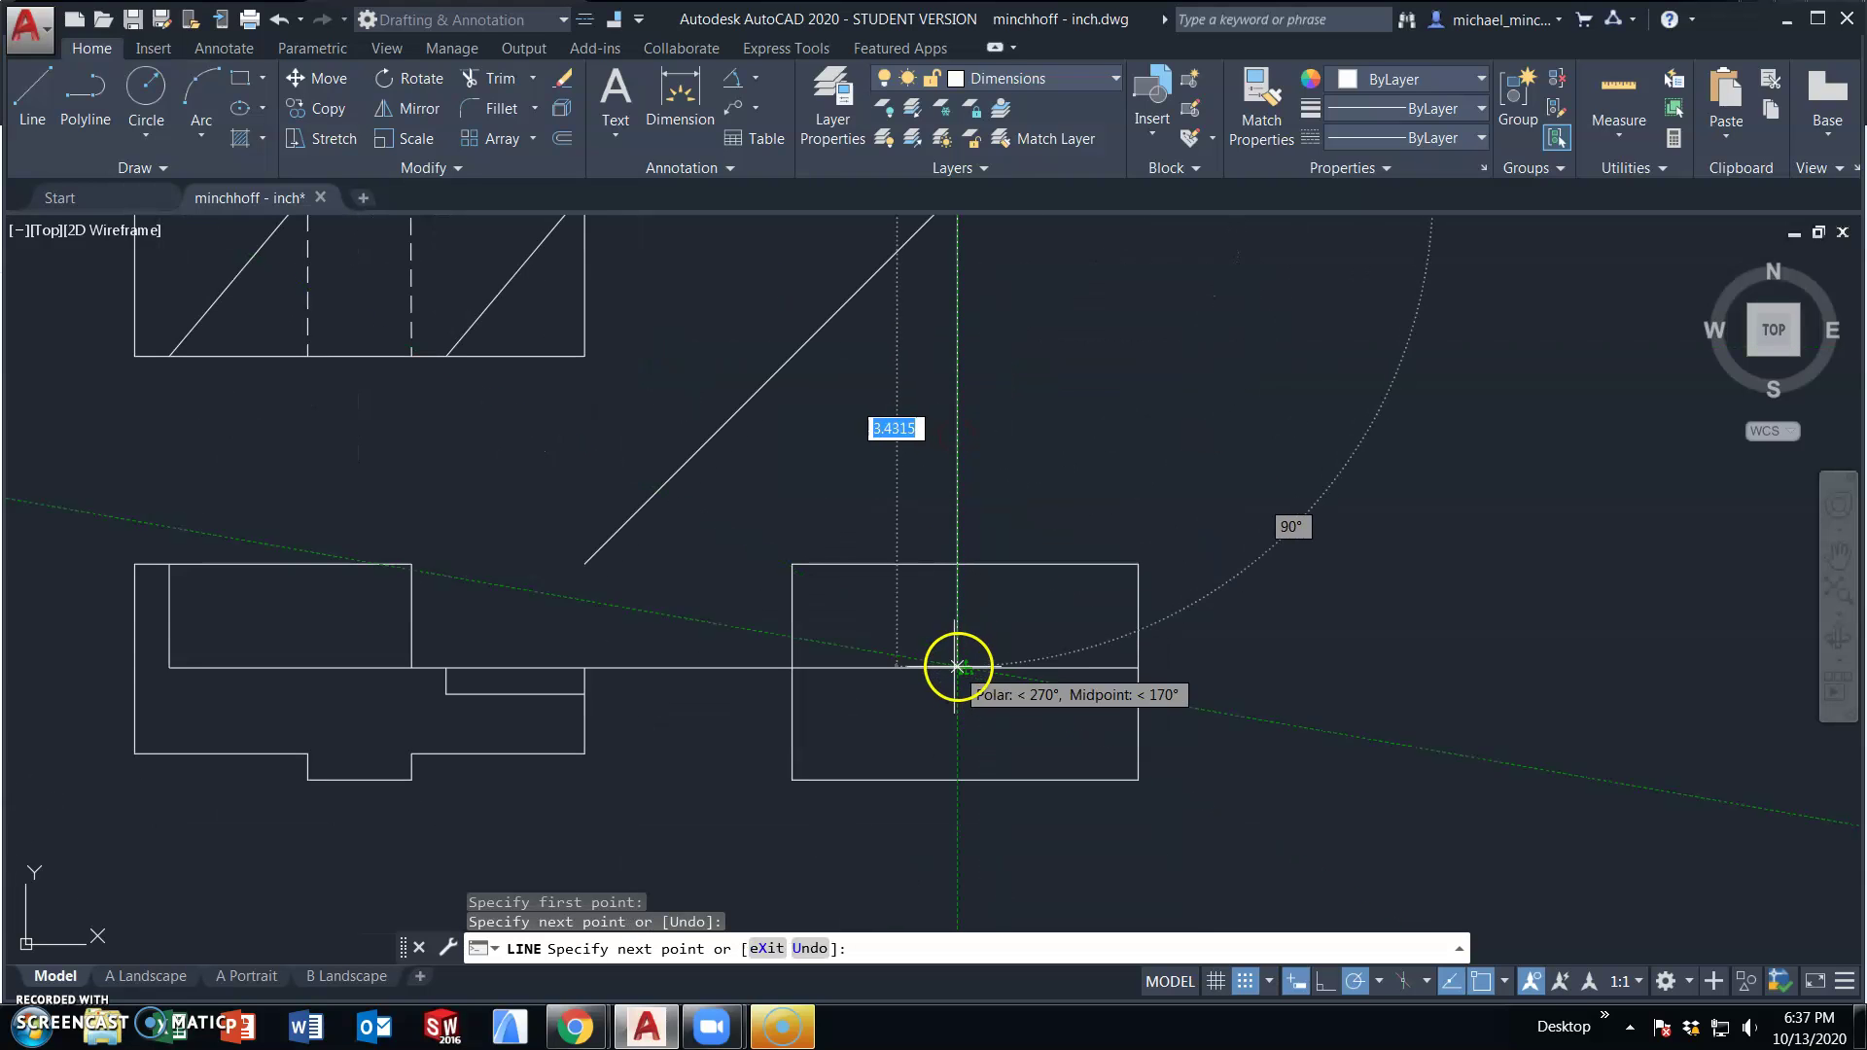
click(958, 668)
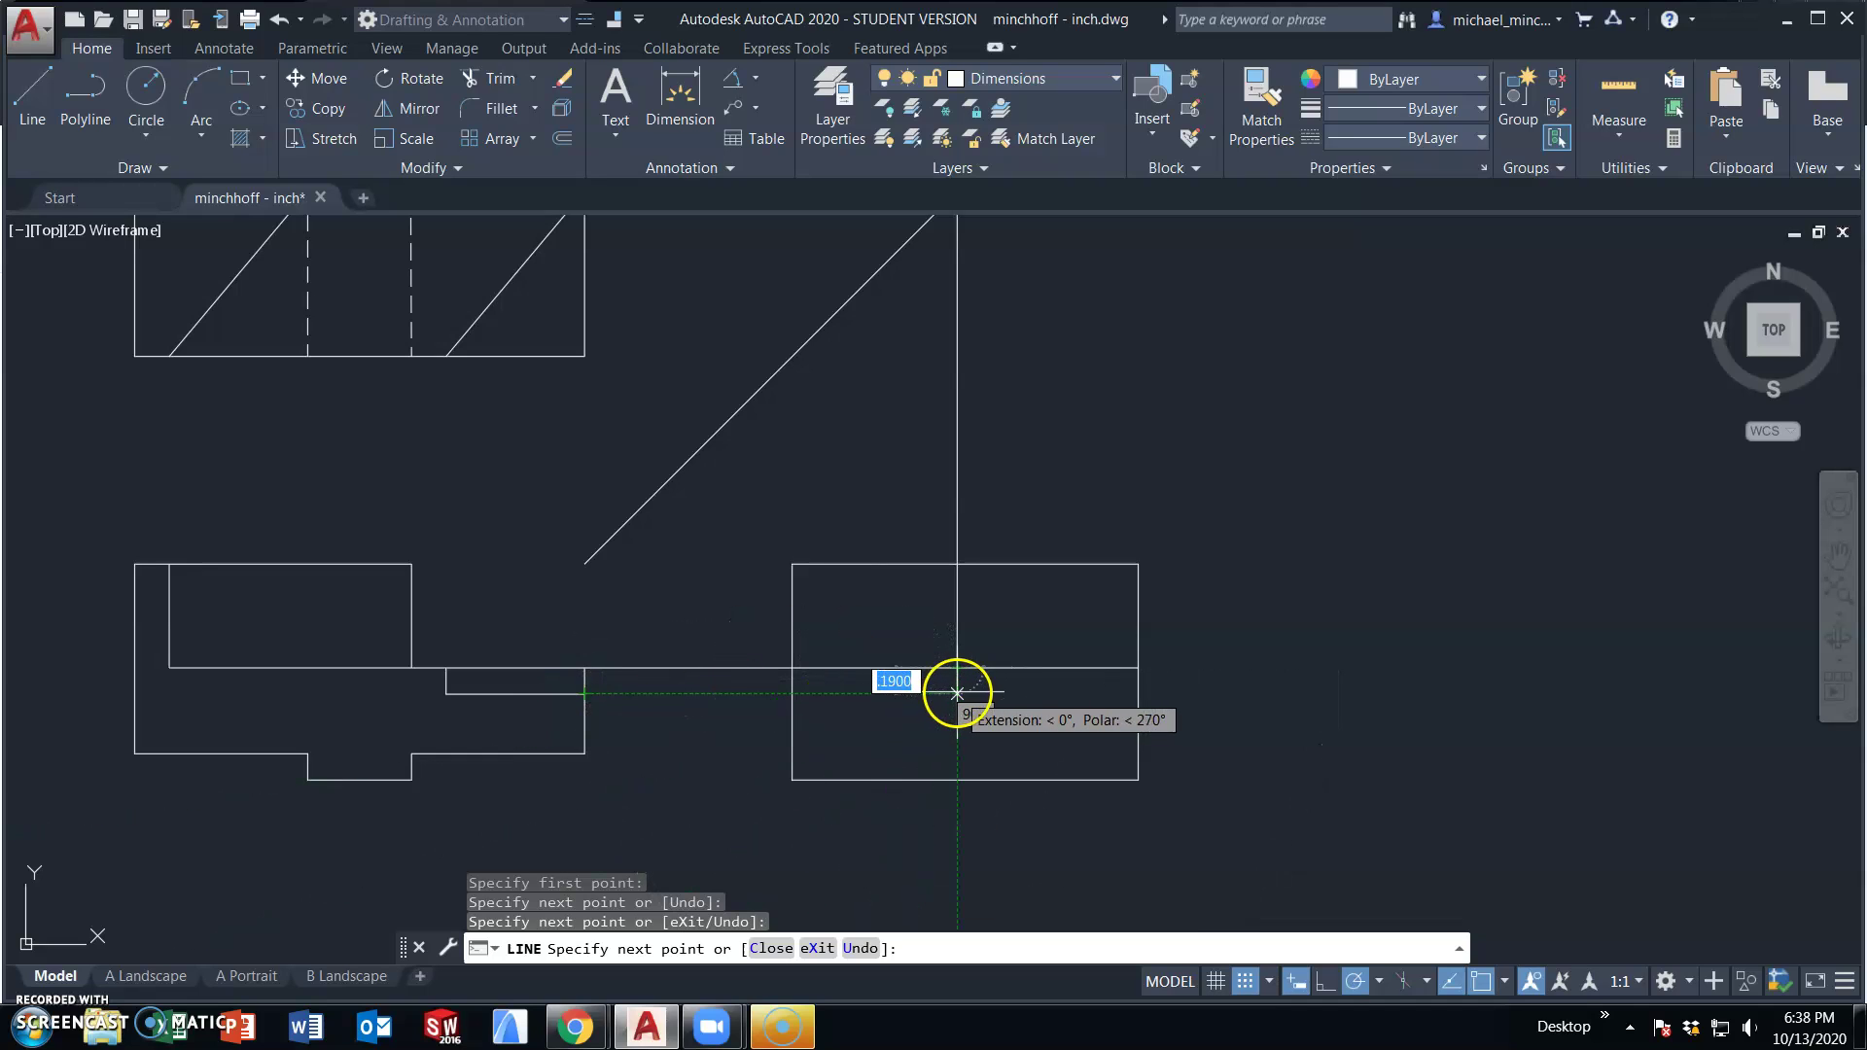
click(957, 693)
click(791, 693)
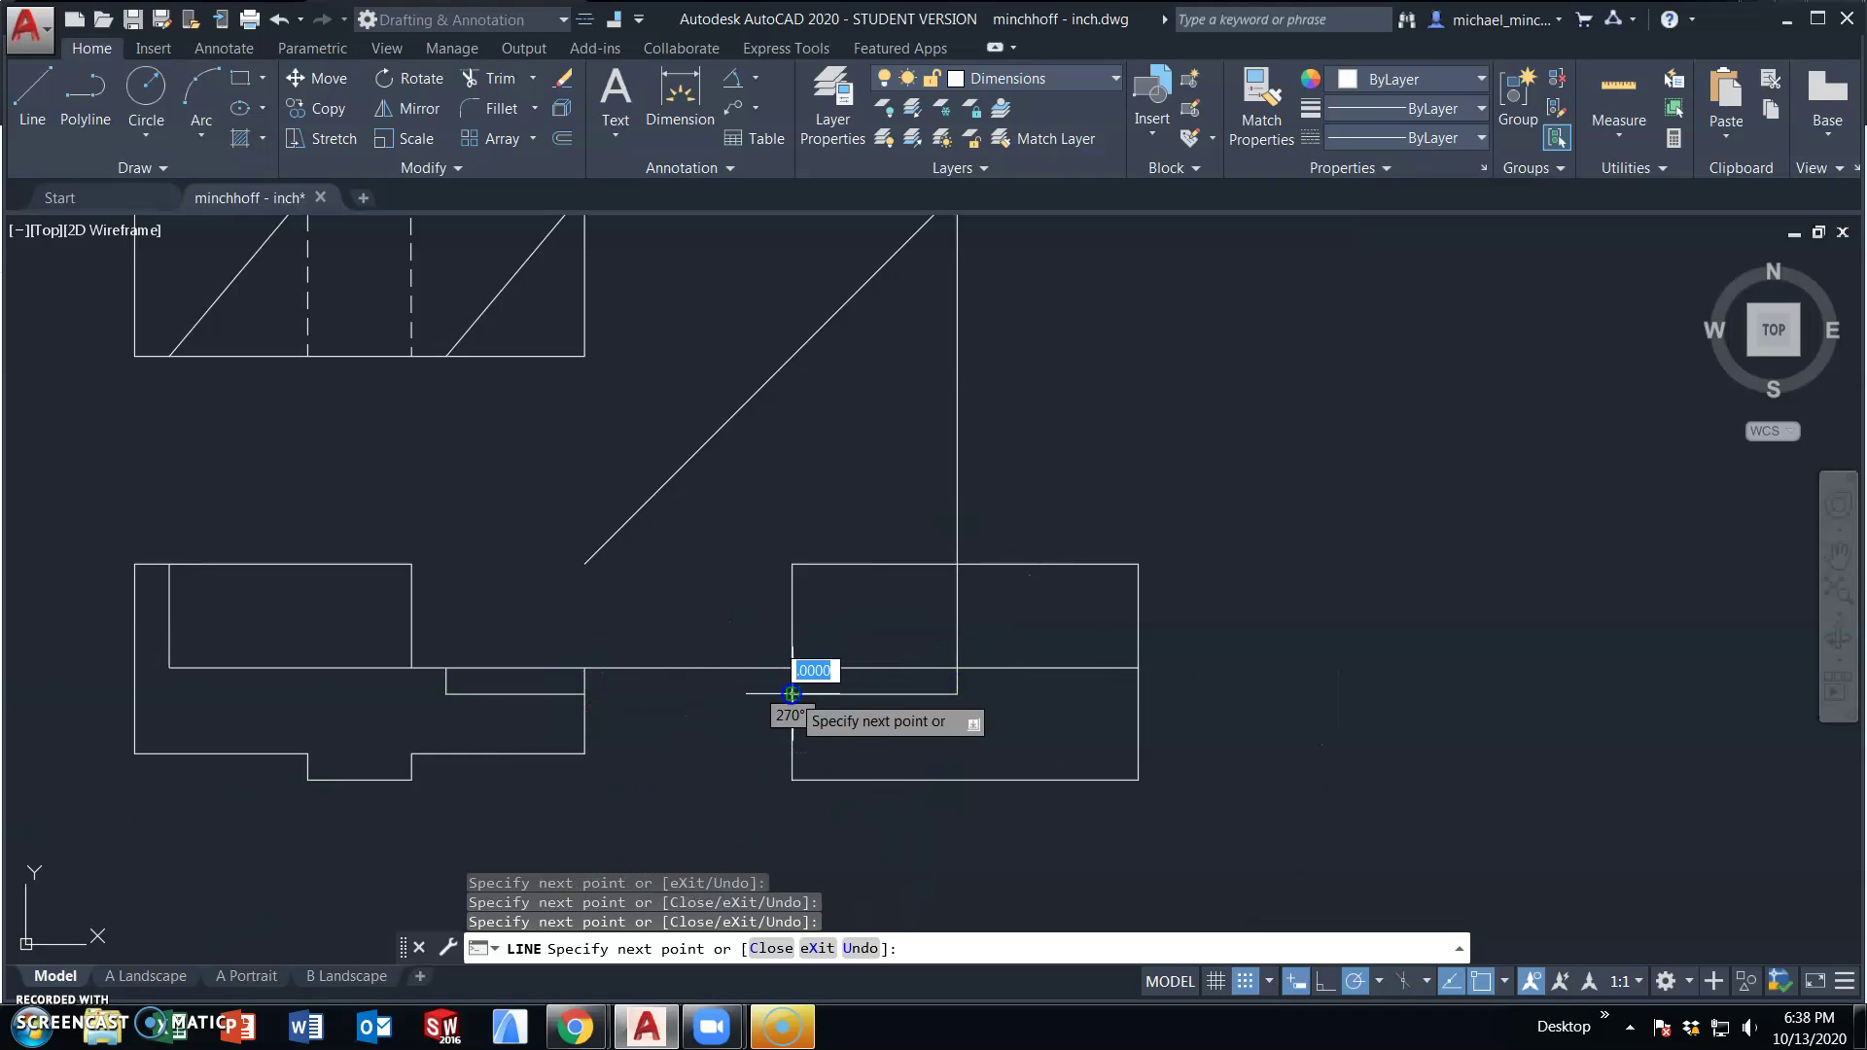
key(Escape)
- Delete the three leftover construction lines
click(733, 668)
middle_drag(730, 555, 701, 681)
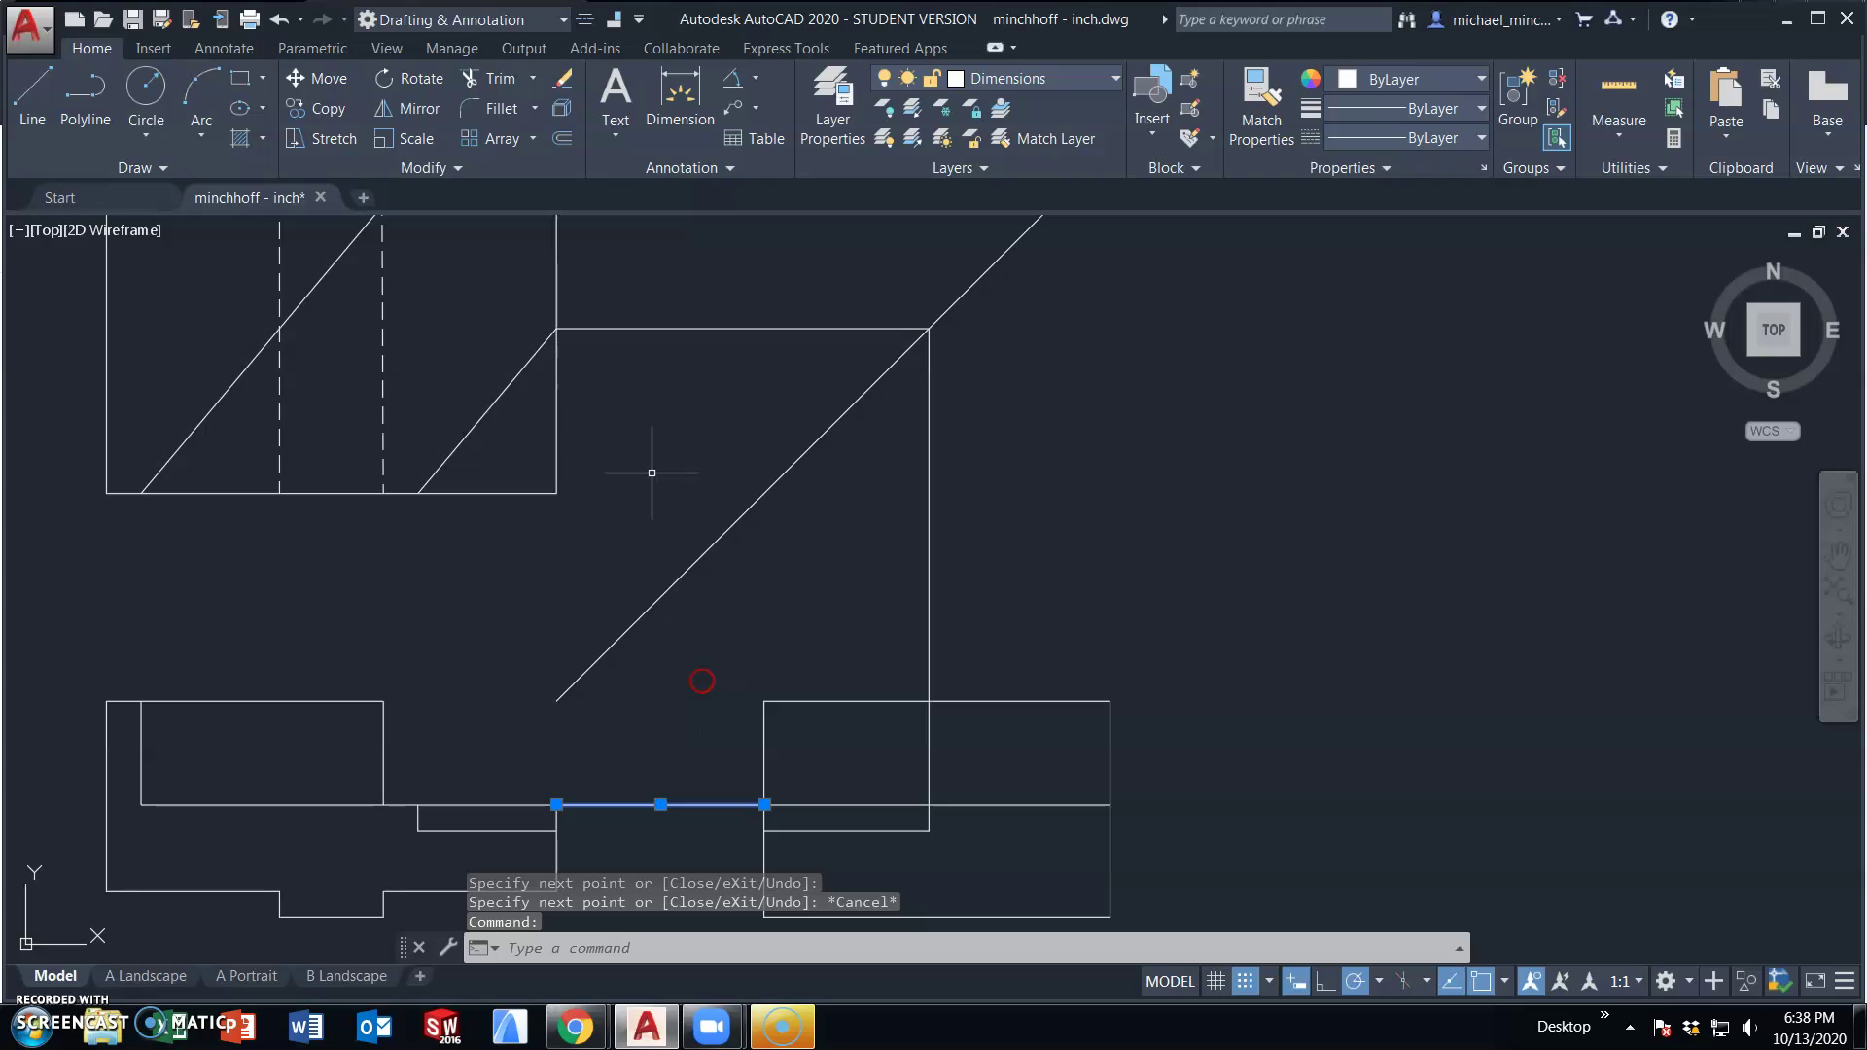
click(623, 327)
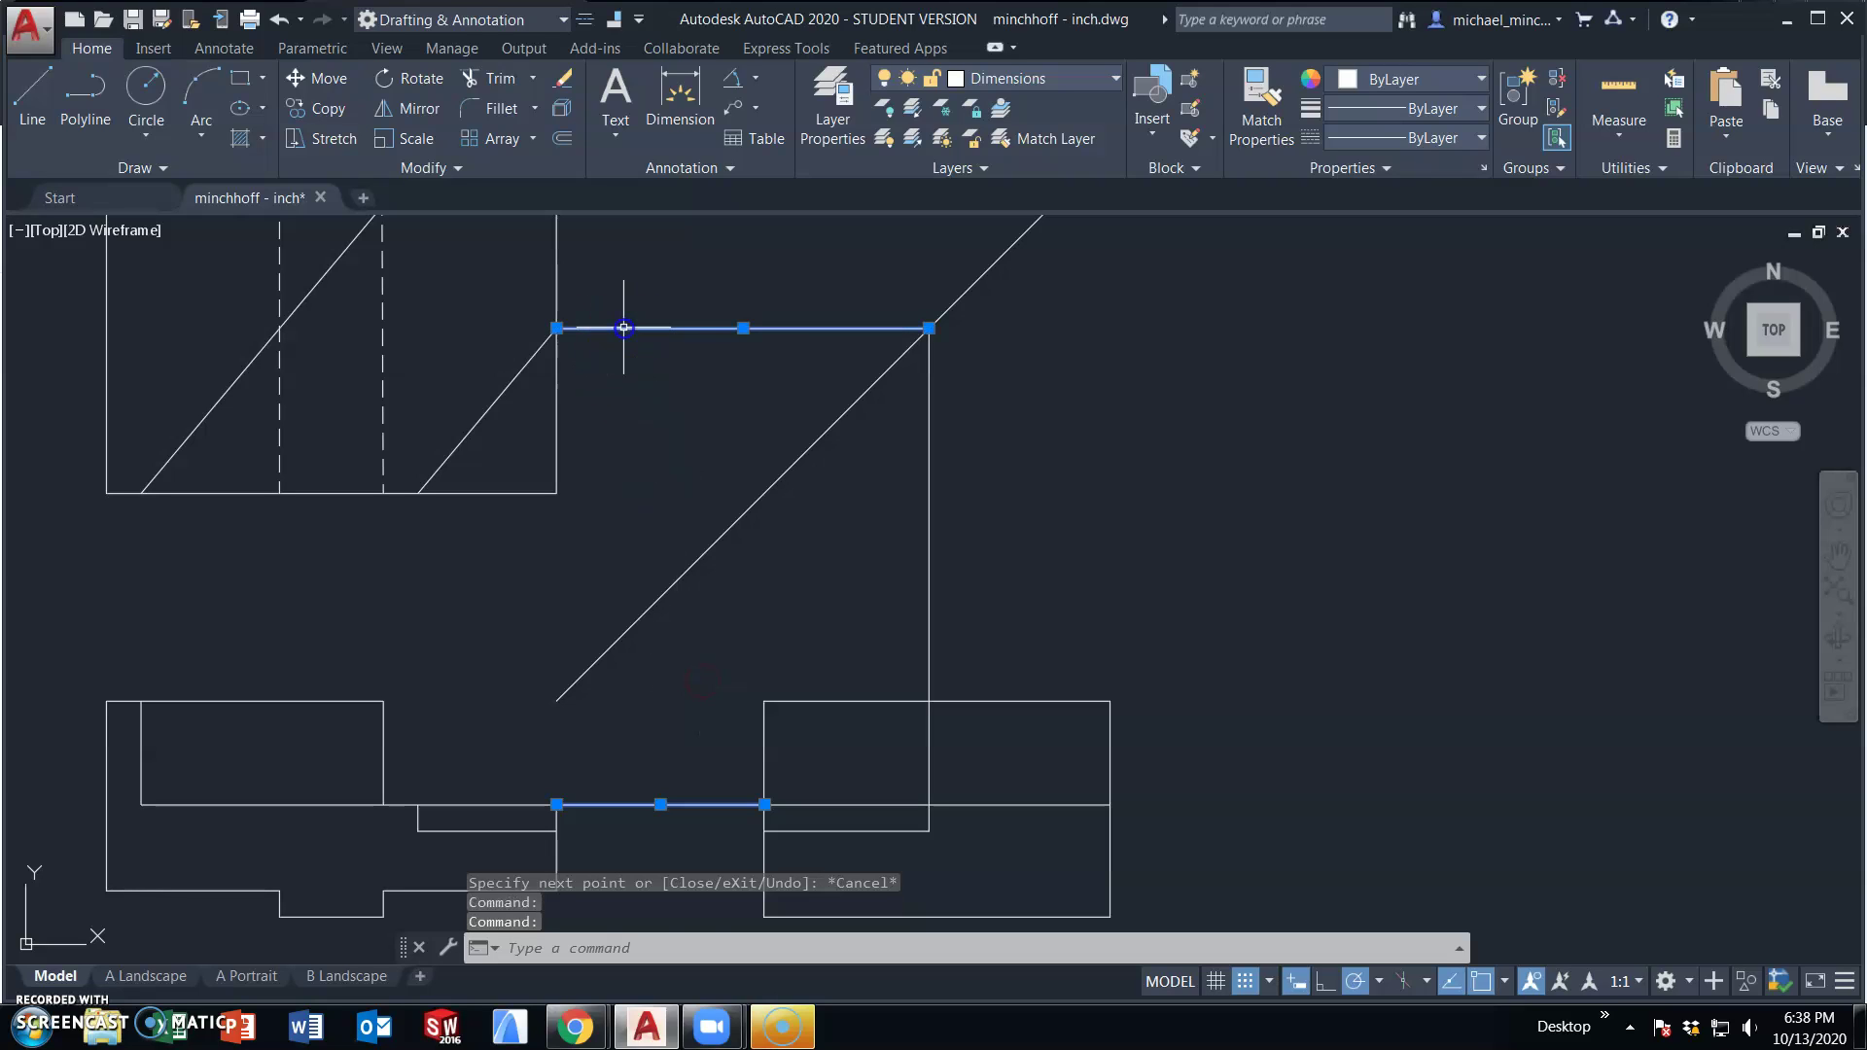
click(931, 469)
key(Delete)
middle_drag(1011, 572, 937, 500)
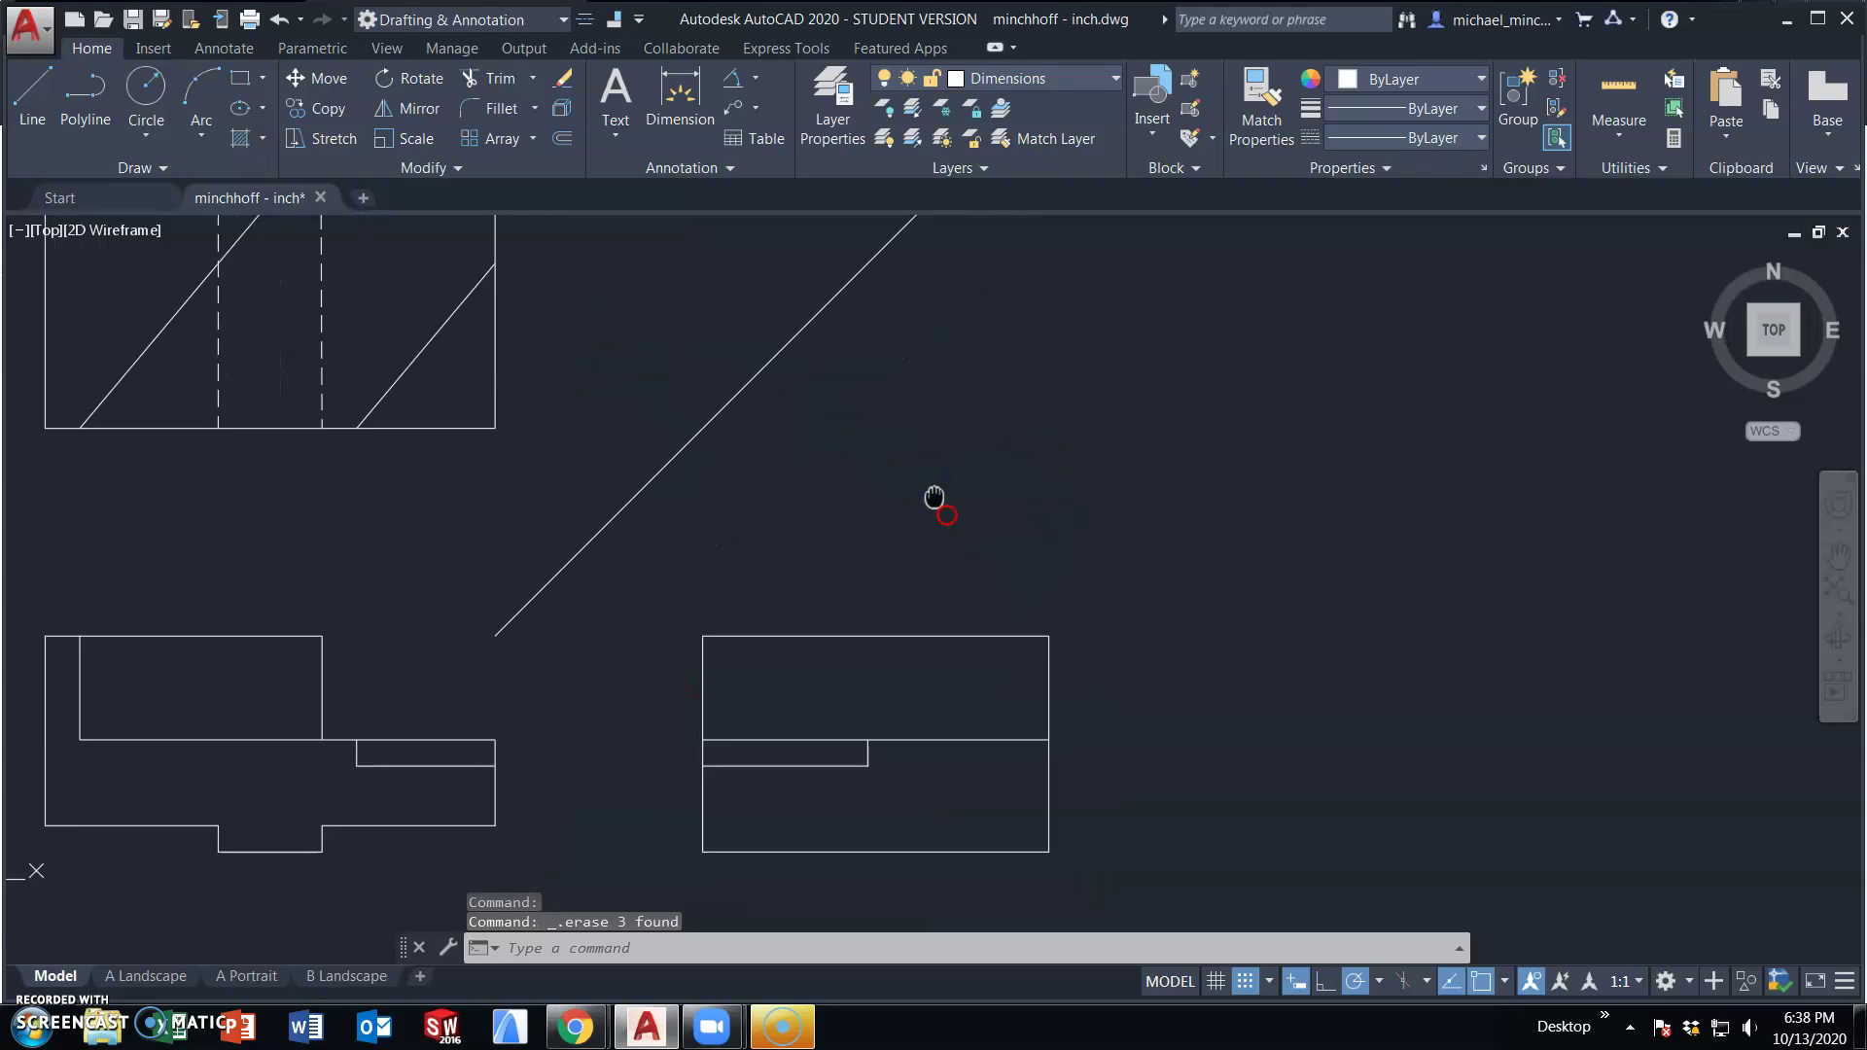
- Draw a horizontal line from the front view's corner across into the side view
click(30, 101)
click(487, 816)
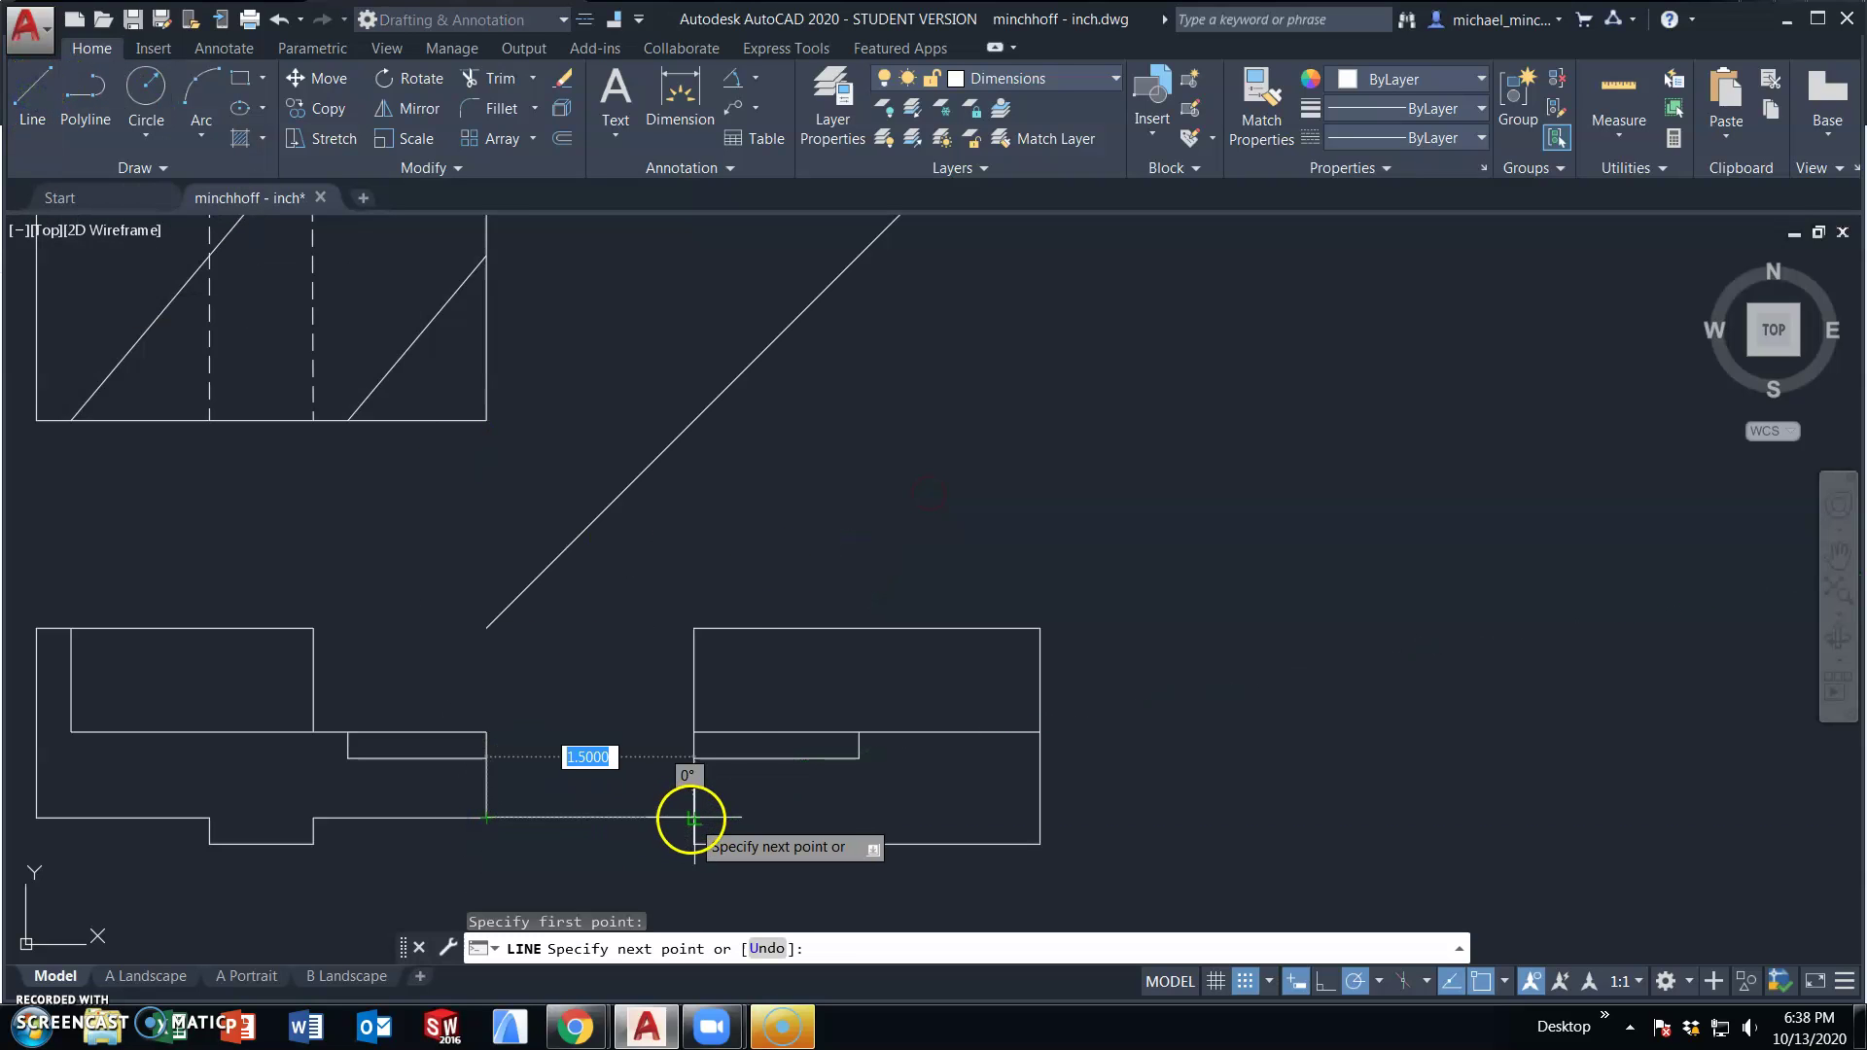
click(693, 817)
click(1040, 816)
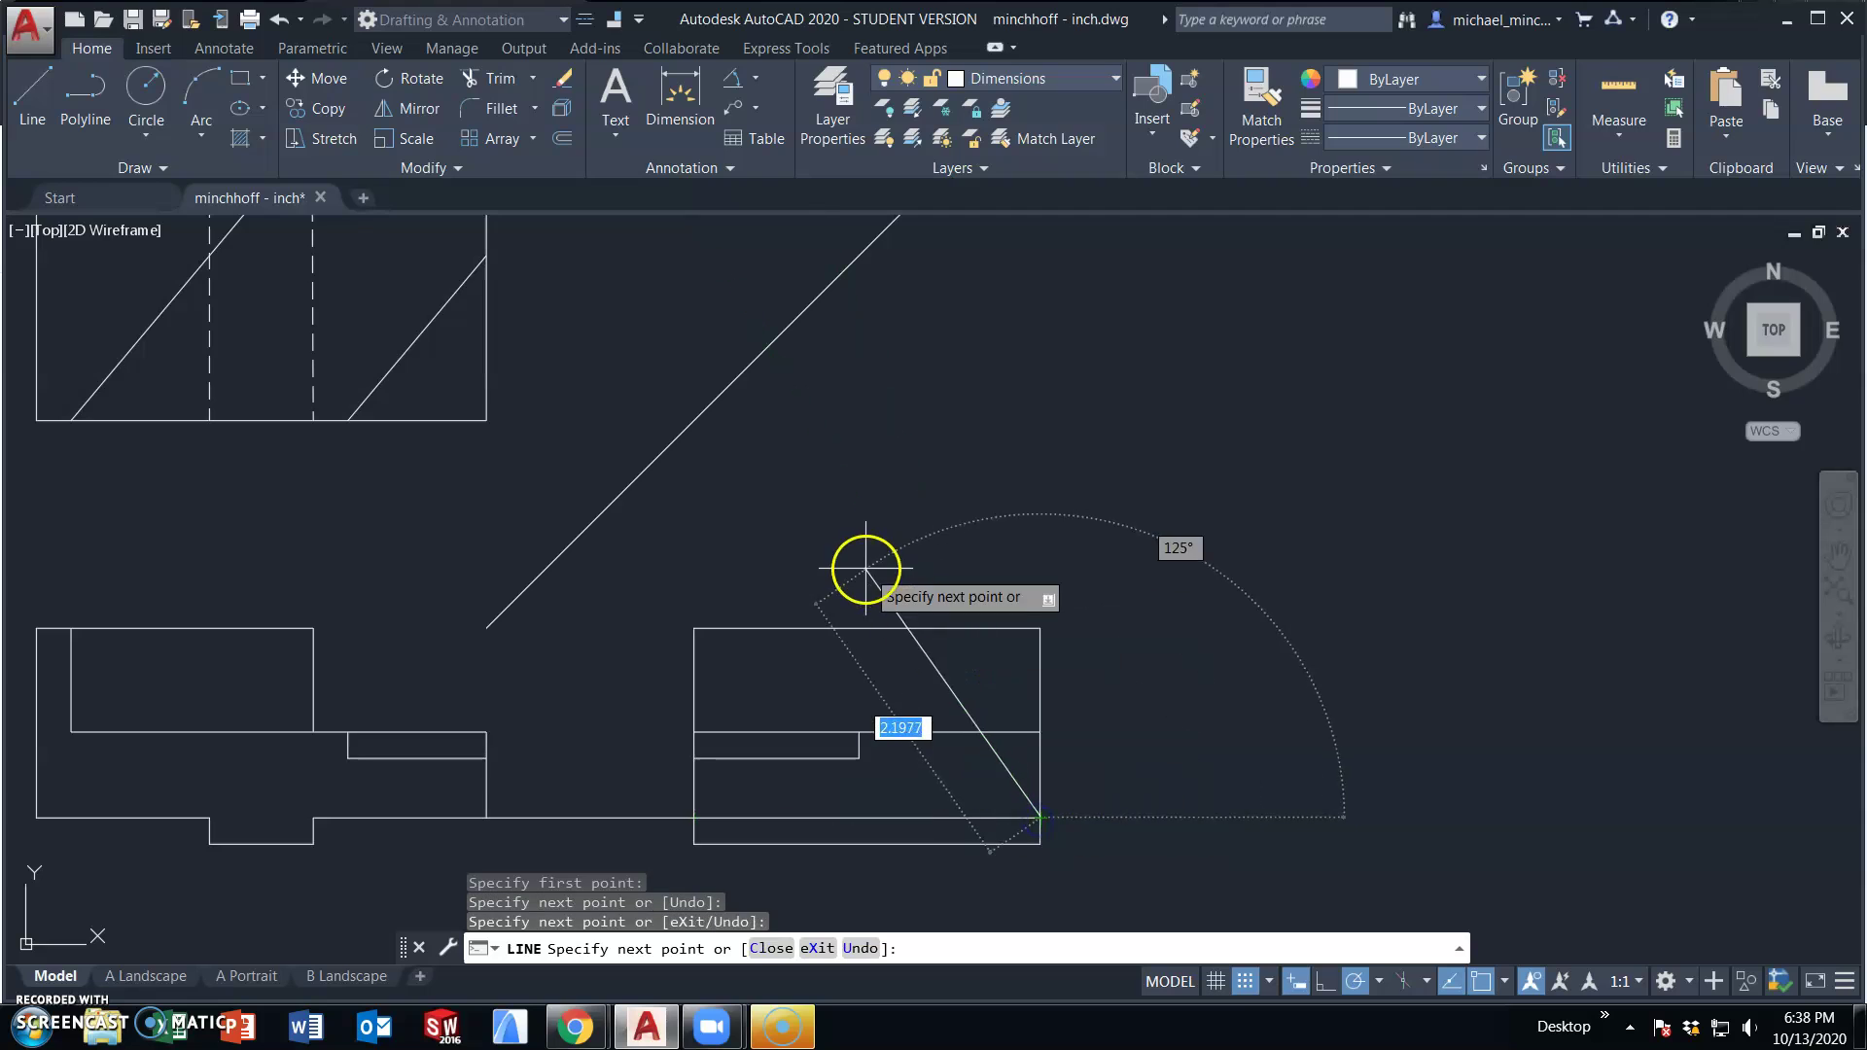
key(Escape)
- Project the dashed line's meeting point with the diagonal via the miter line to the side view's inner edge
middle_drag(686, 444, 729, 587)
click(32, 97)
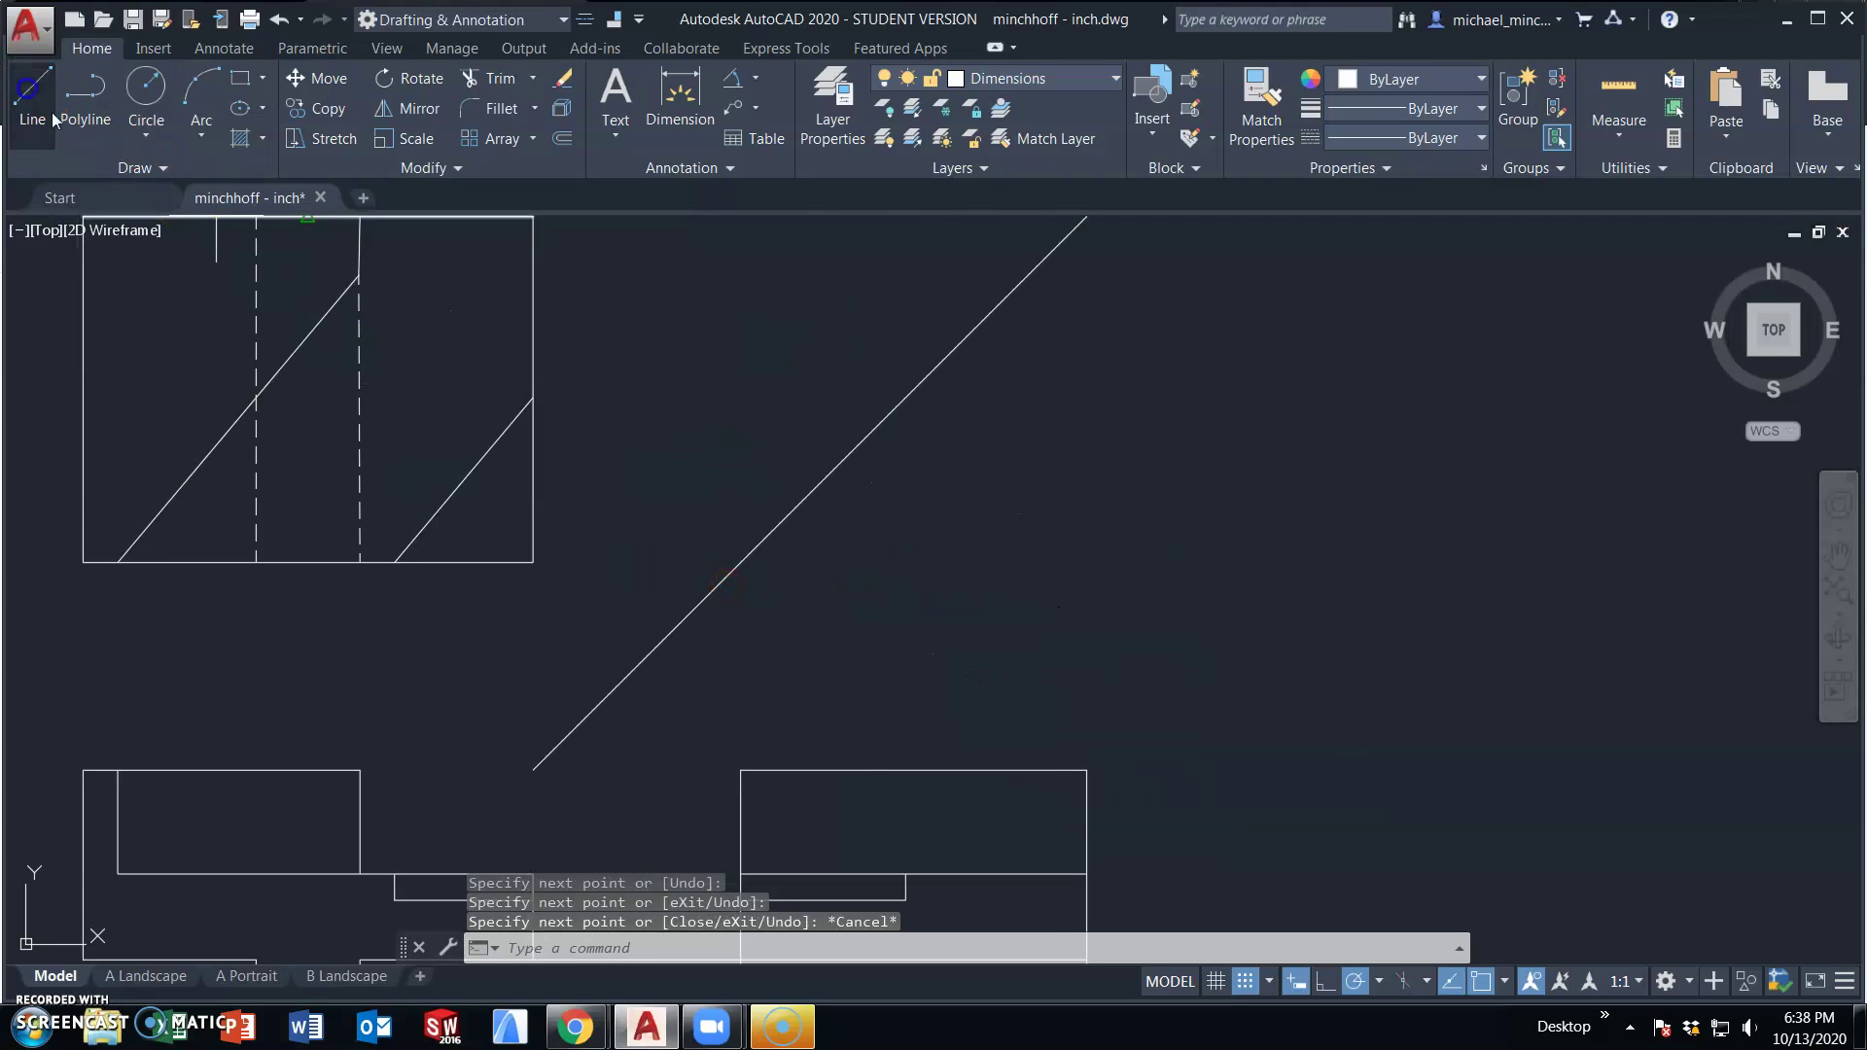
click(358, 277)
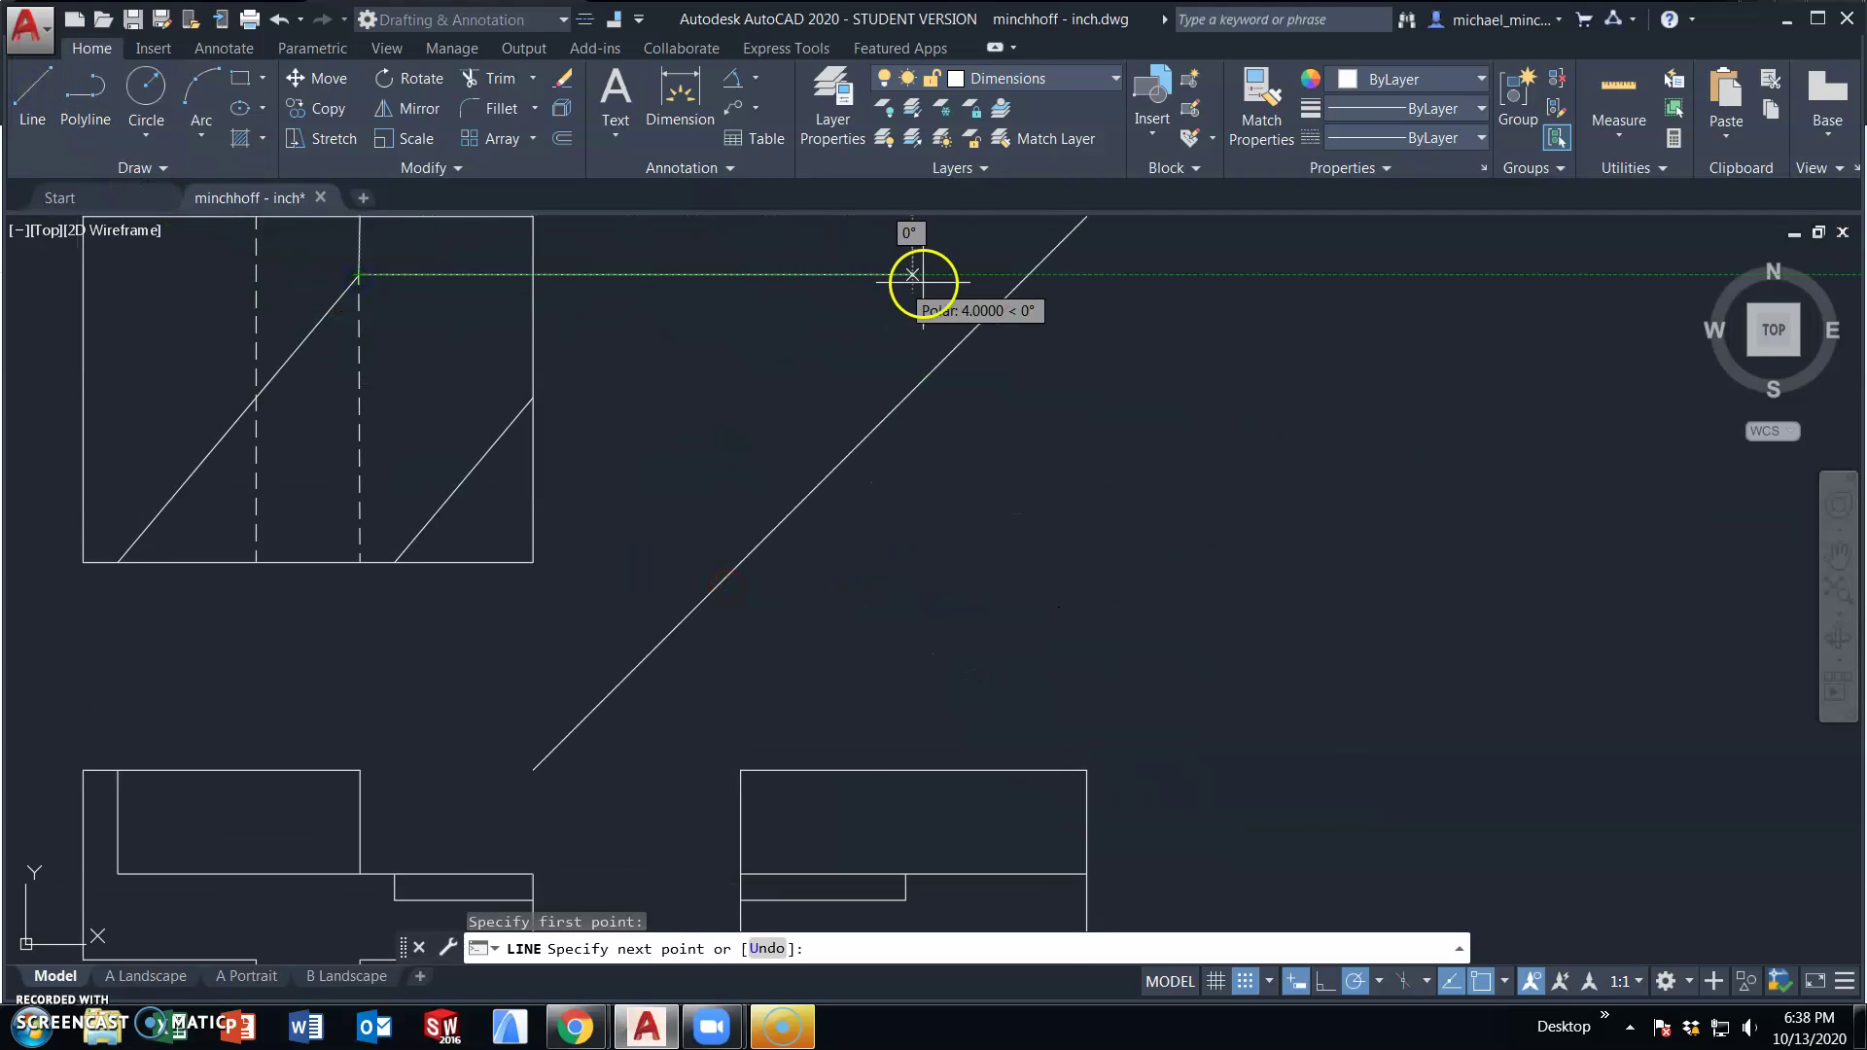
click(1024, 278)
middle_drag(1028, 718, 970, 551)
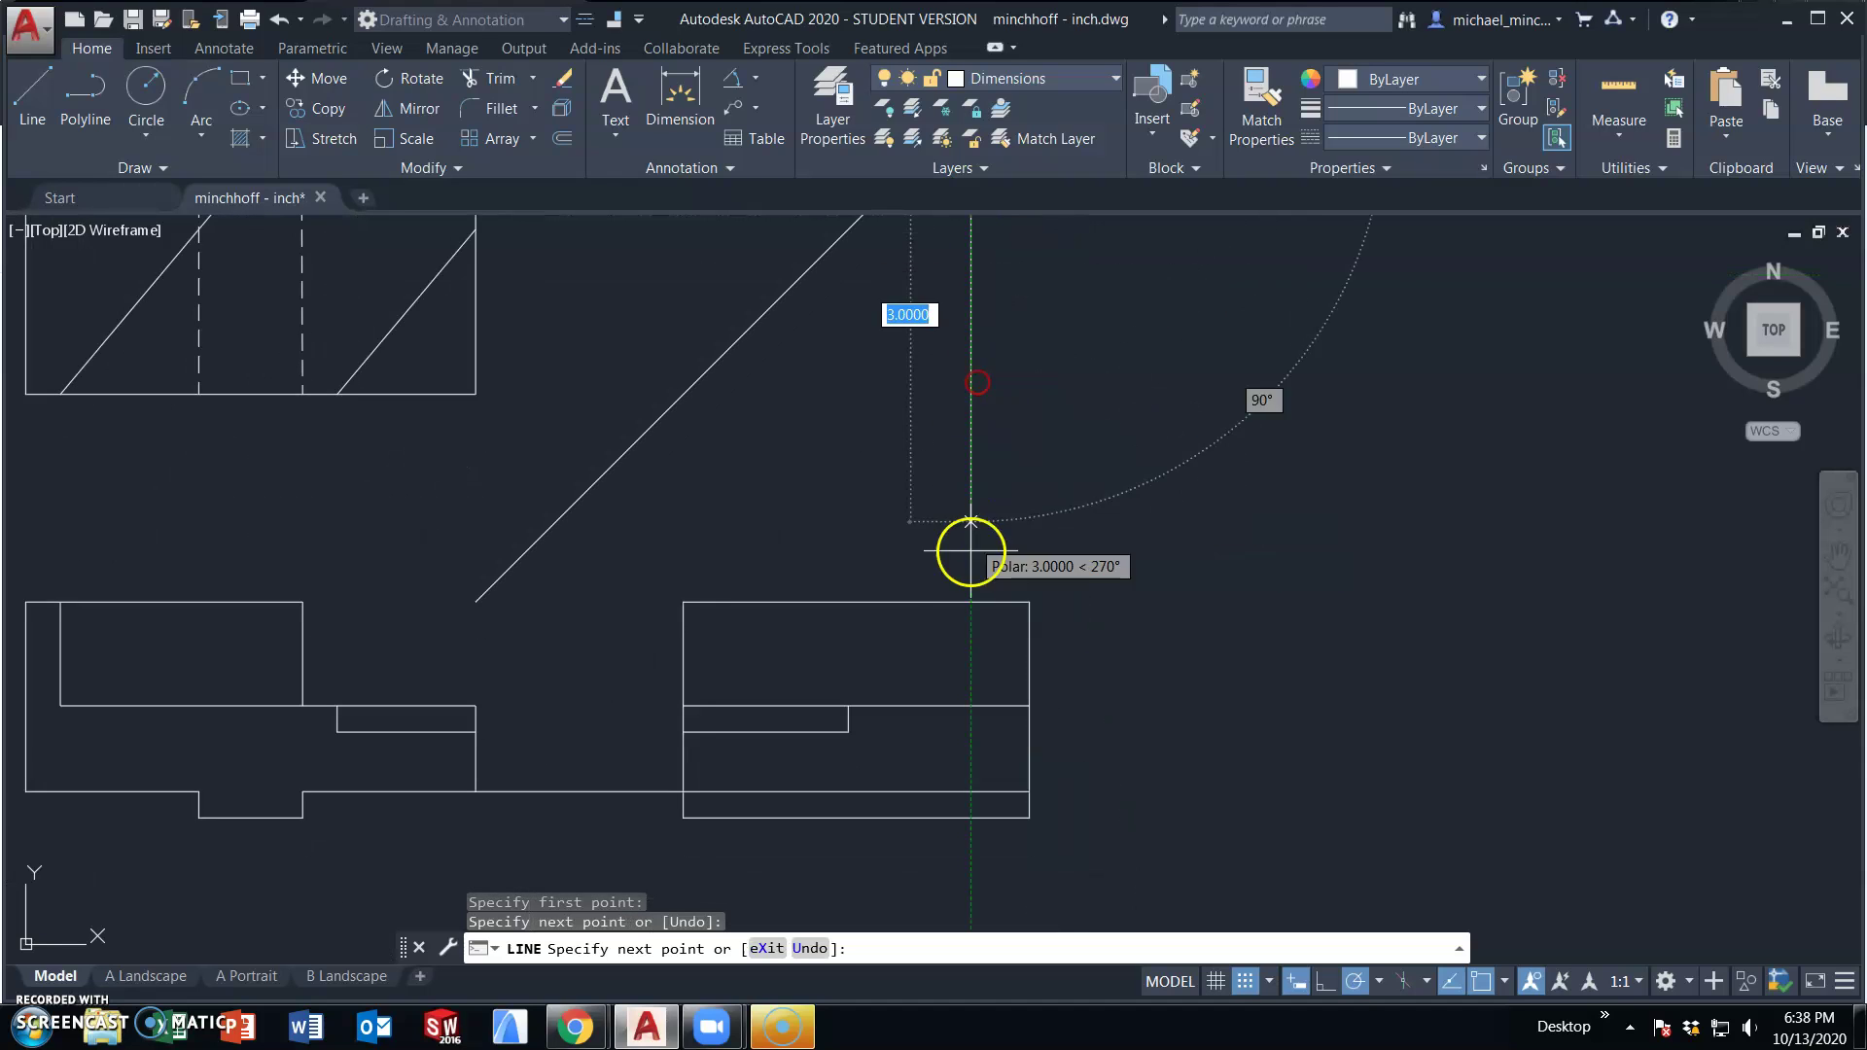
click(970, 603)
click(969, 704)
key(Escape)
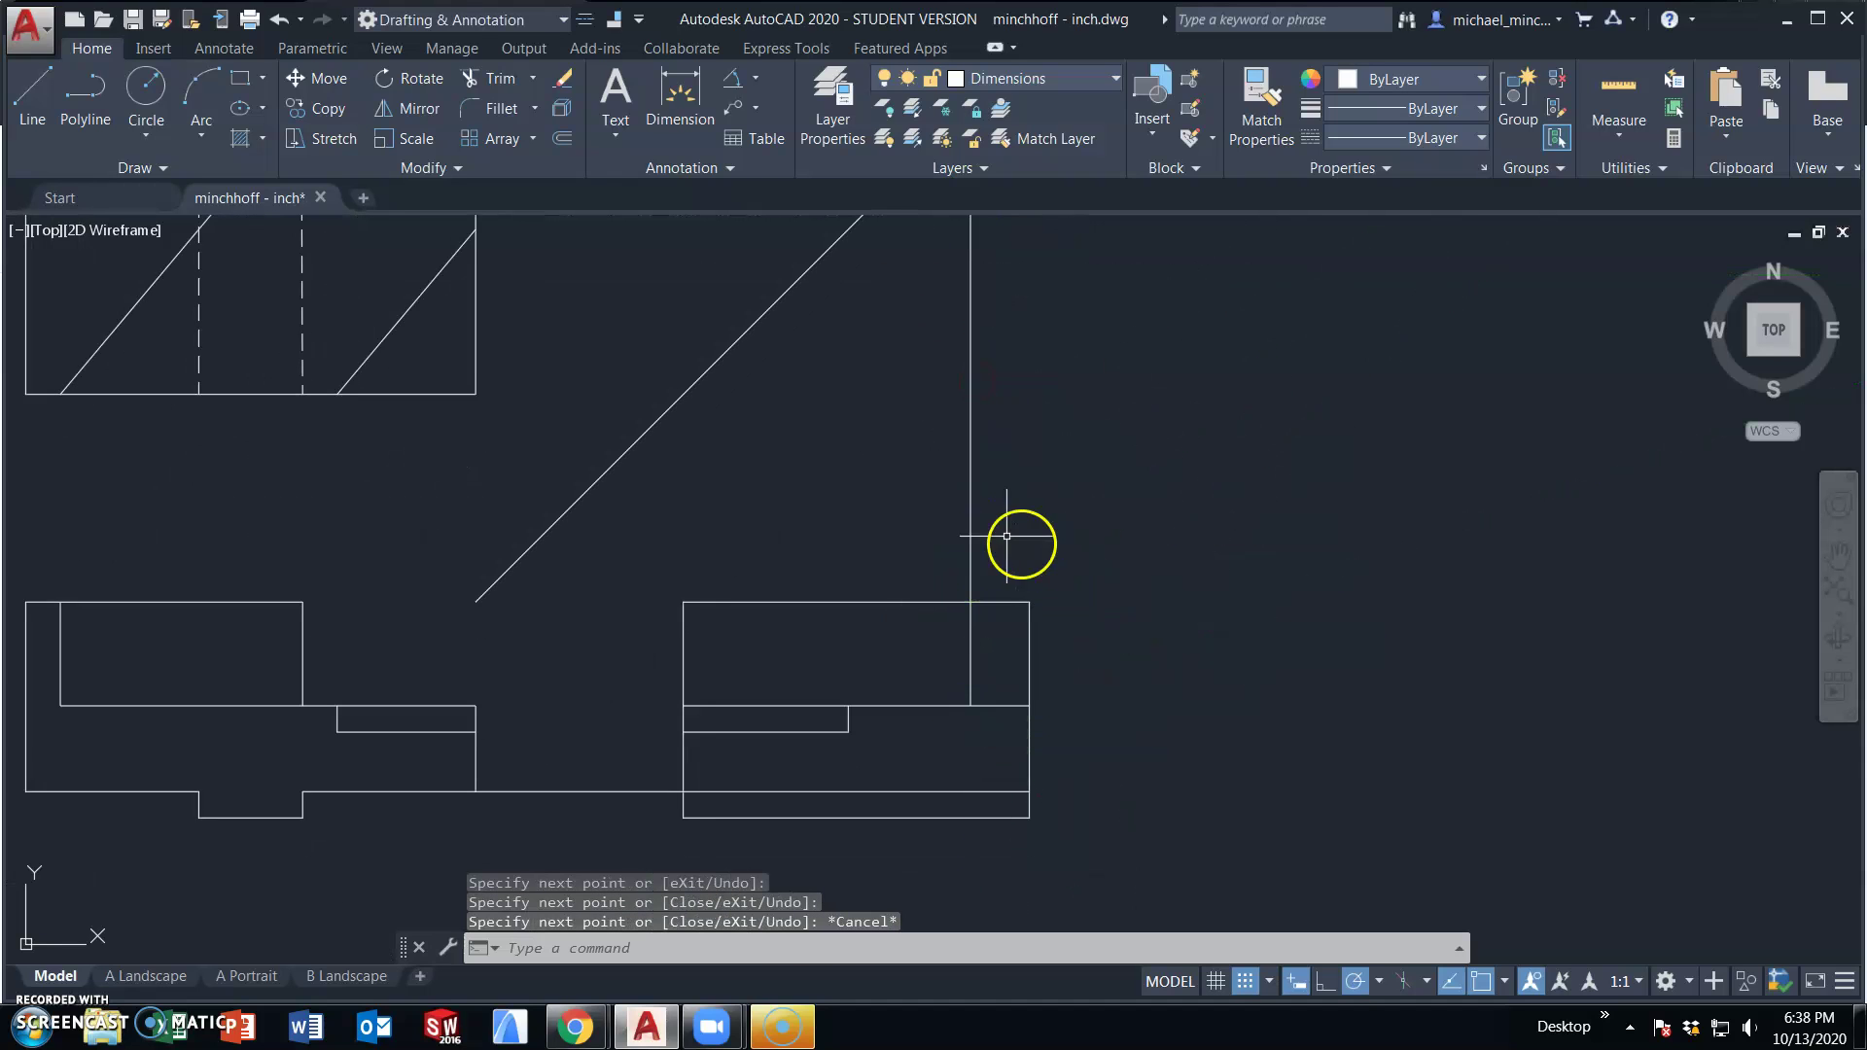
- Delete the vertical construction line and the horizontal projection line
mouse_move(1019, 533)
middle_down()
mouse_move(987, 616)
mouse_move(1006, 706)
middle_up()
click(963, 648)
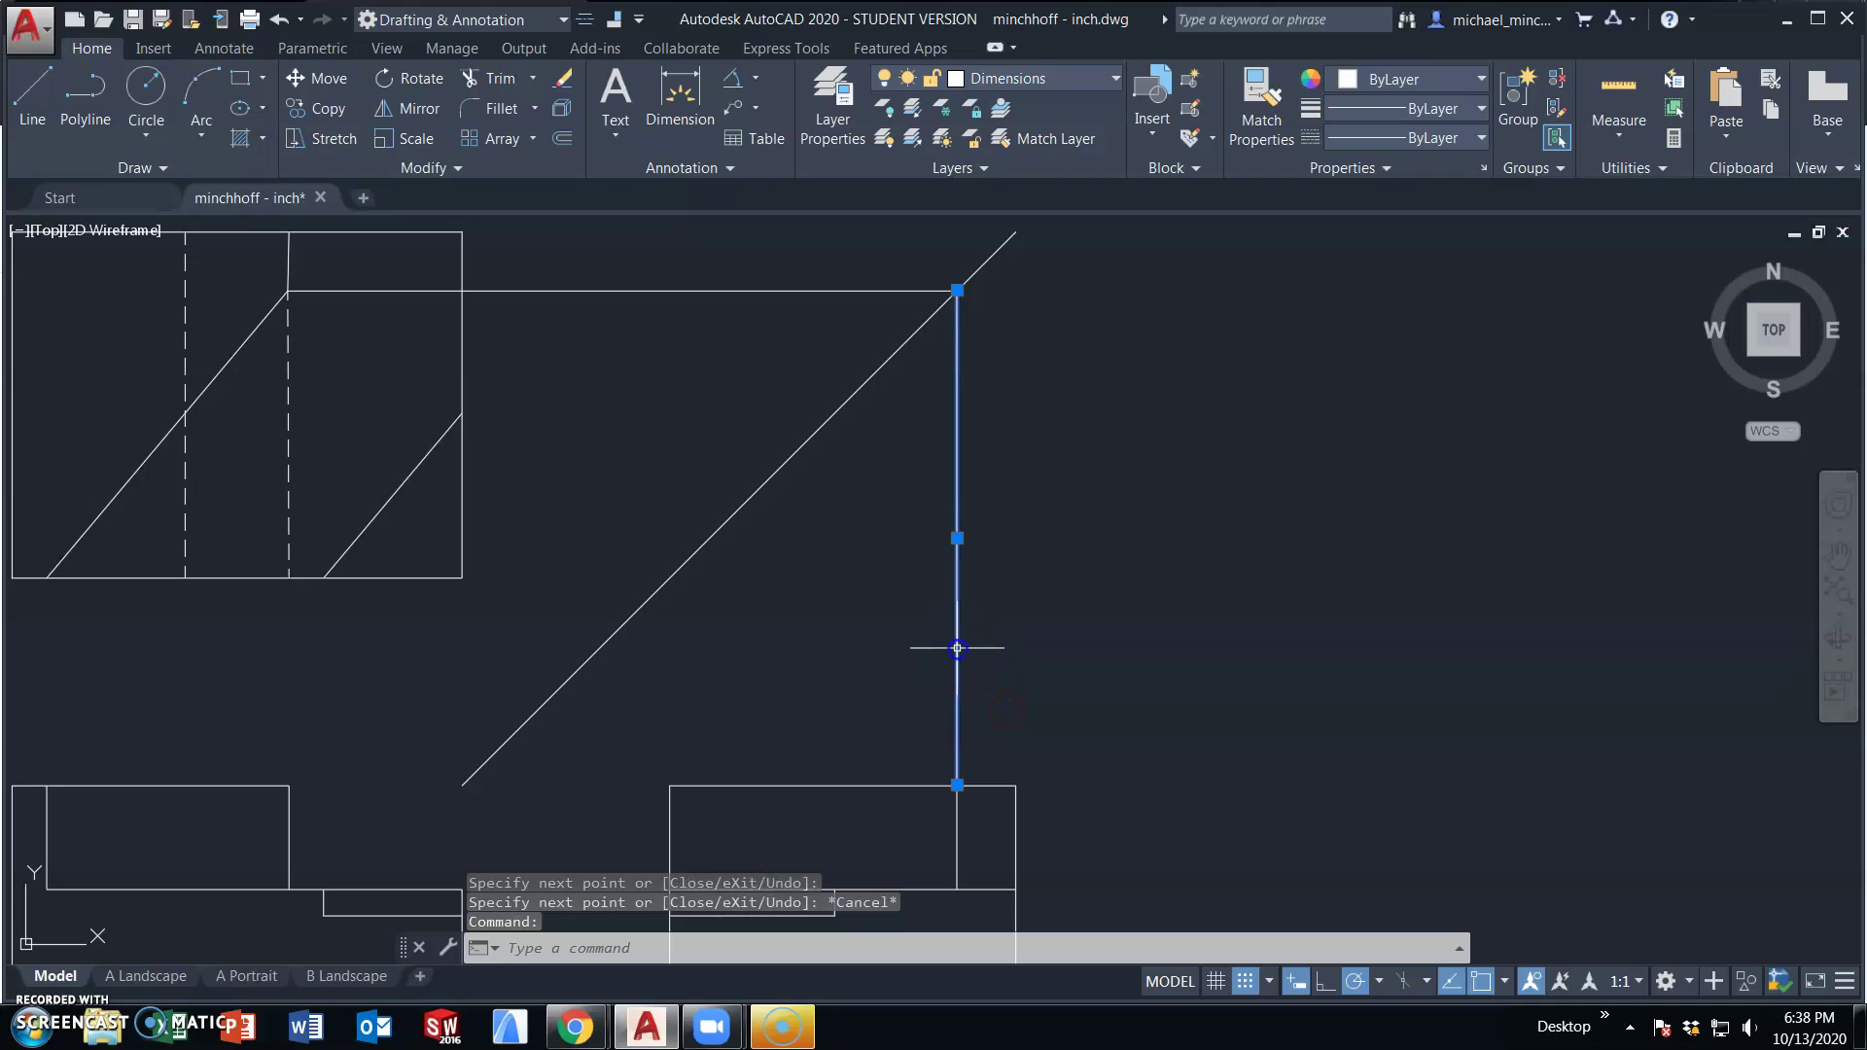
key(Delete)
click(779, 291)
key(Delete)
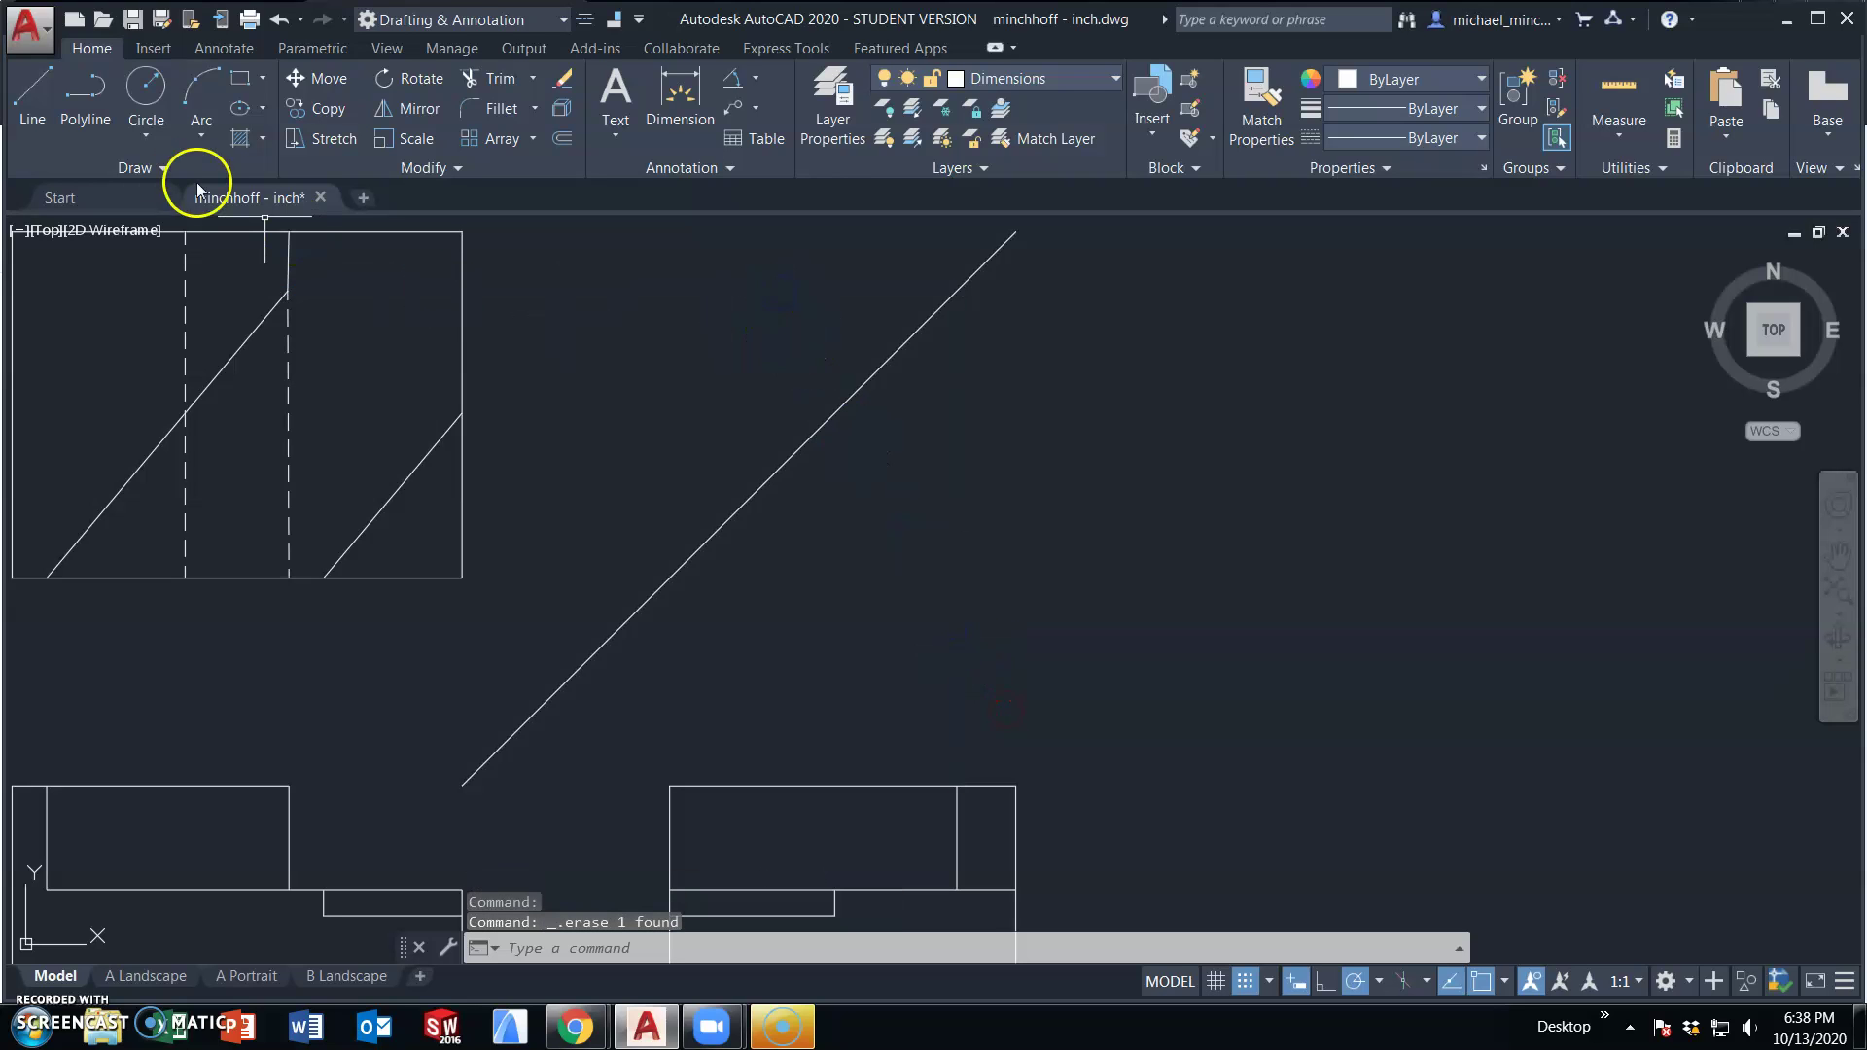
- Draw a 0.94 line on the side view's top edge and the slanted chamfer line to its right edge
click(42, 107)
middle_drag(750, 701, 667, 583)
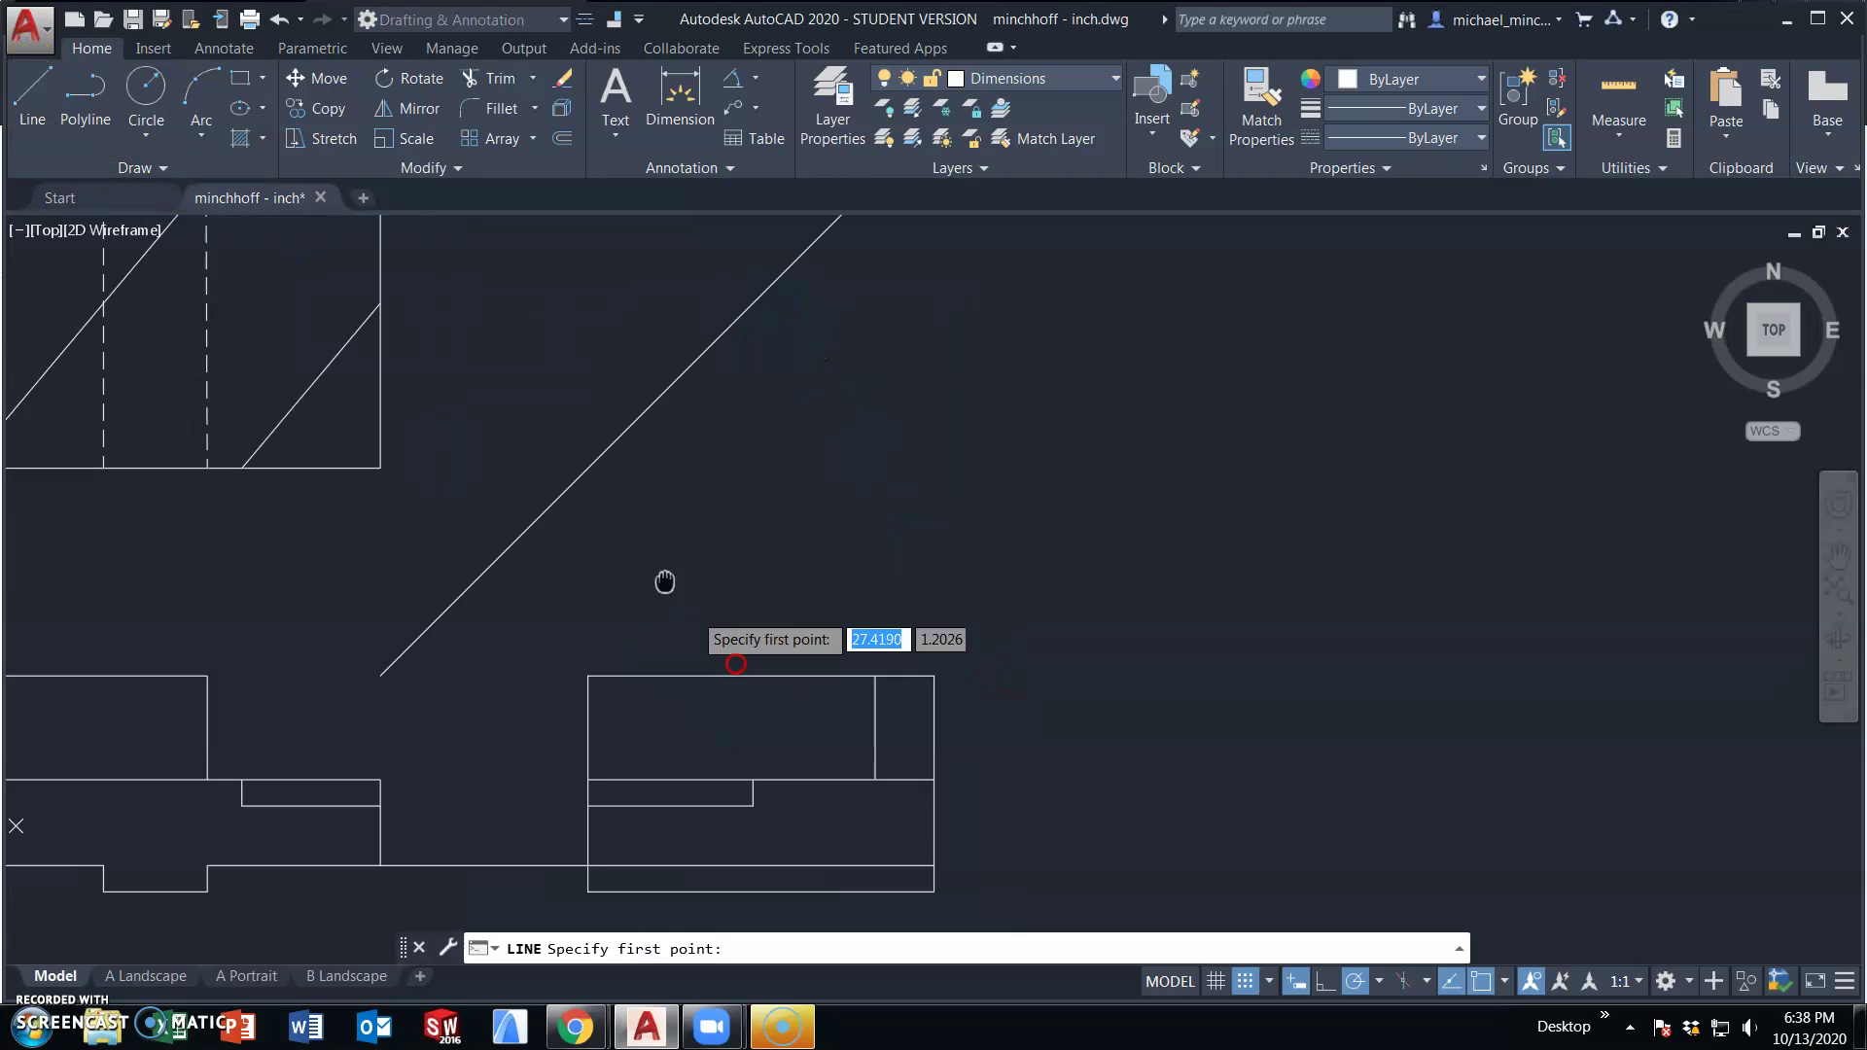
middle_drag(928, 696, 908, 667)
click(911, 649)
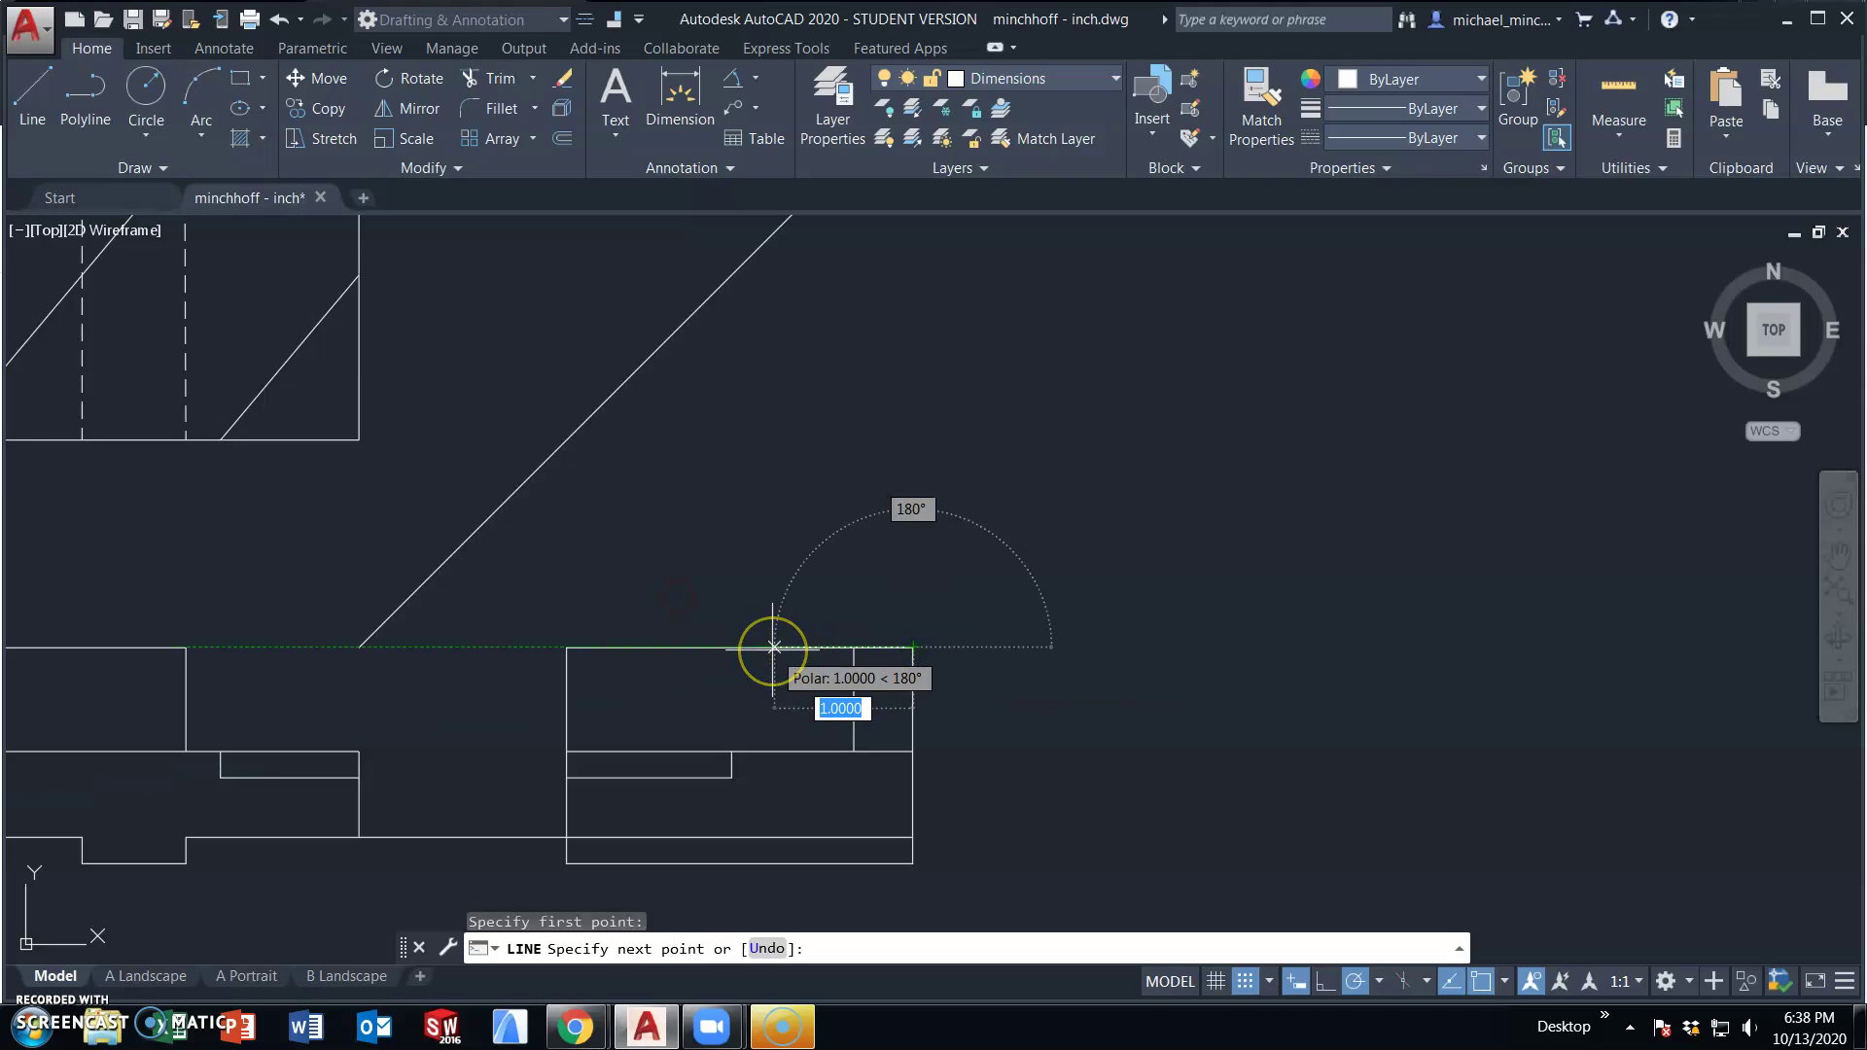
text(.94)
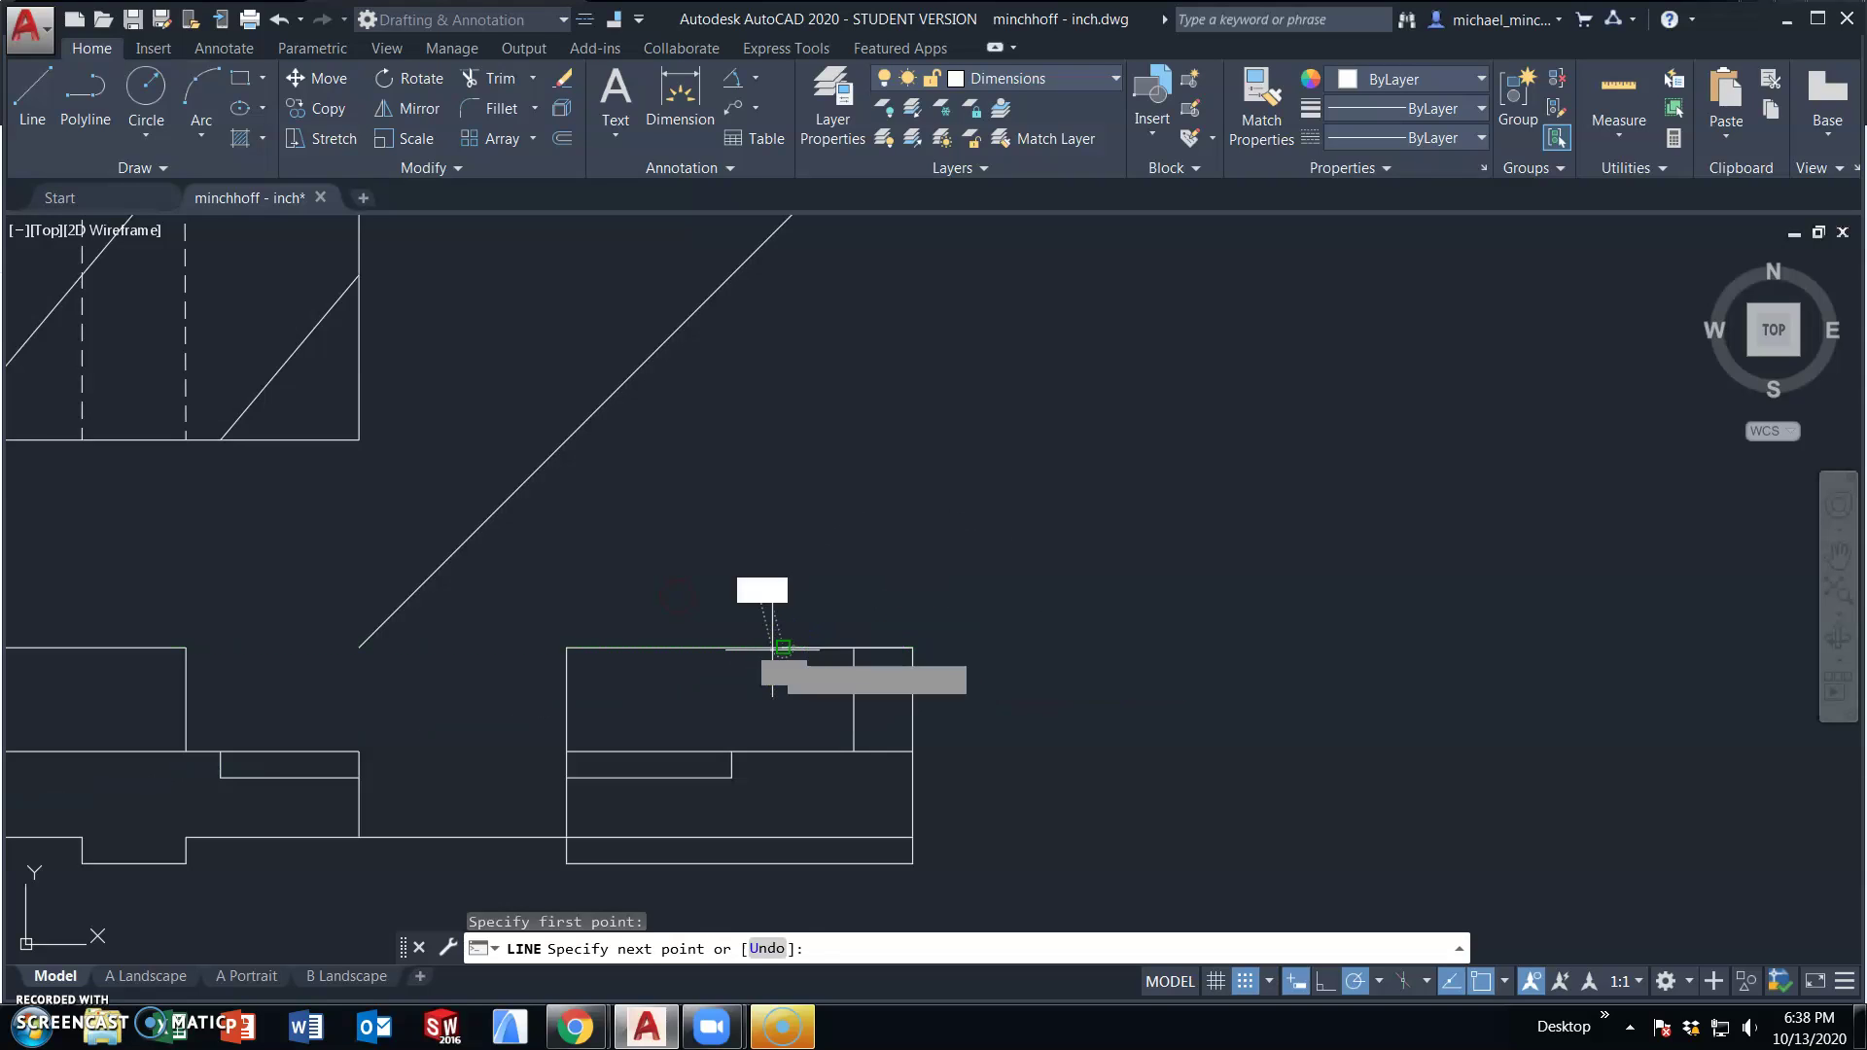
key(Return)
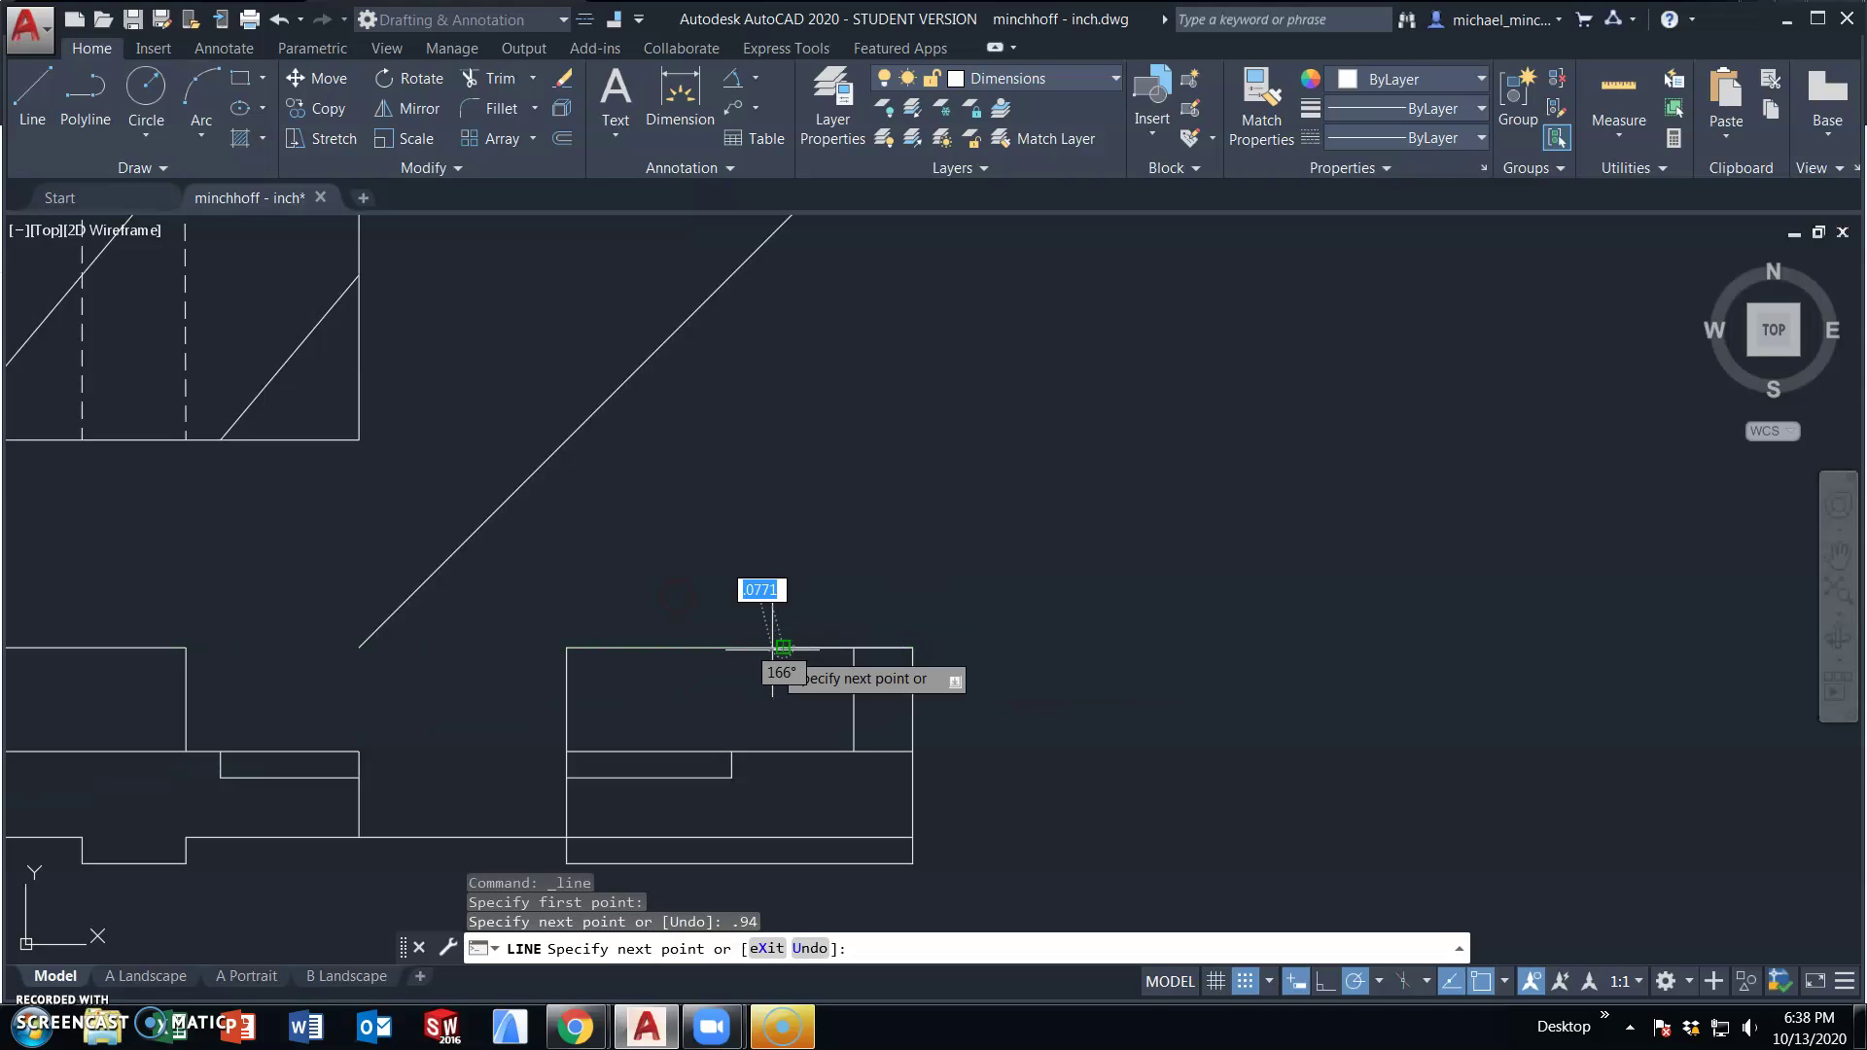
click(912, 722)
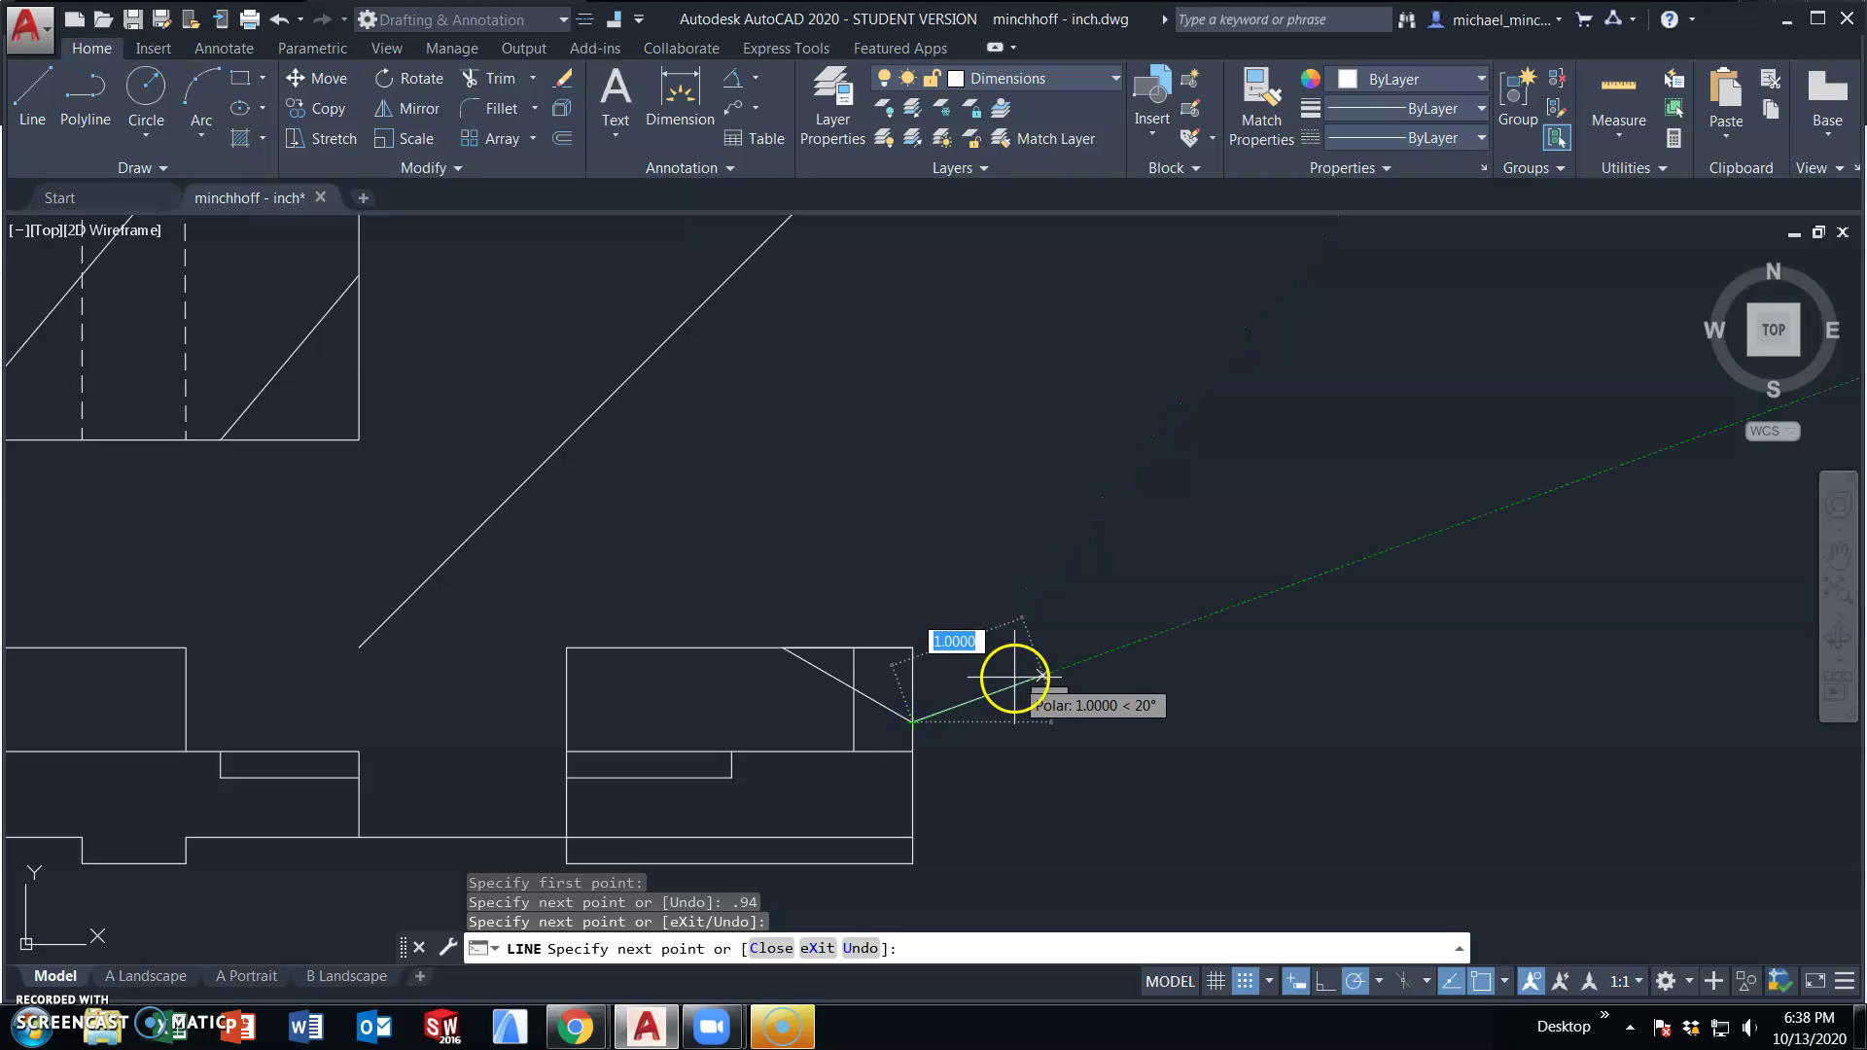
key(Escape)
- Erase the leftover top segment and stretch the top and right edges to meet the chamfer
click(889, 648)
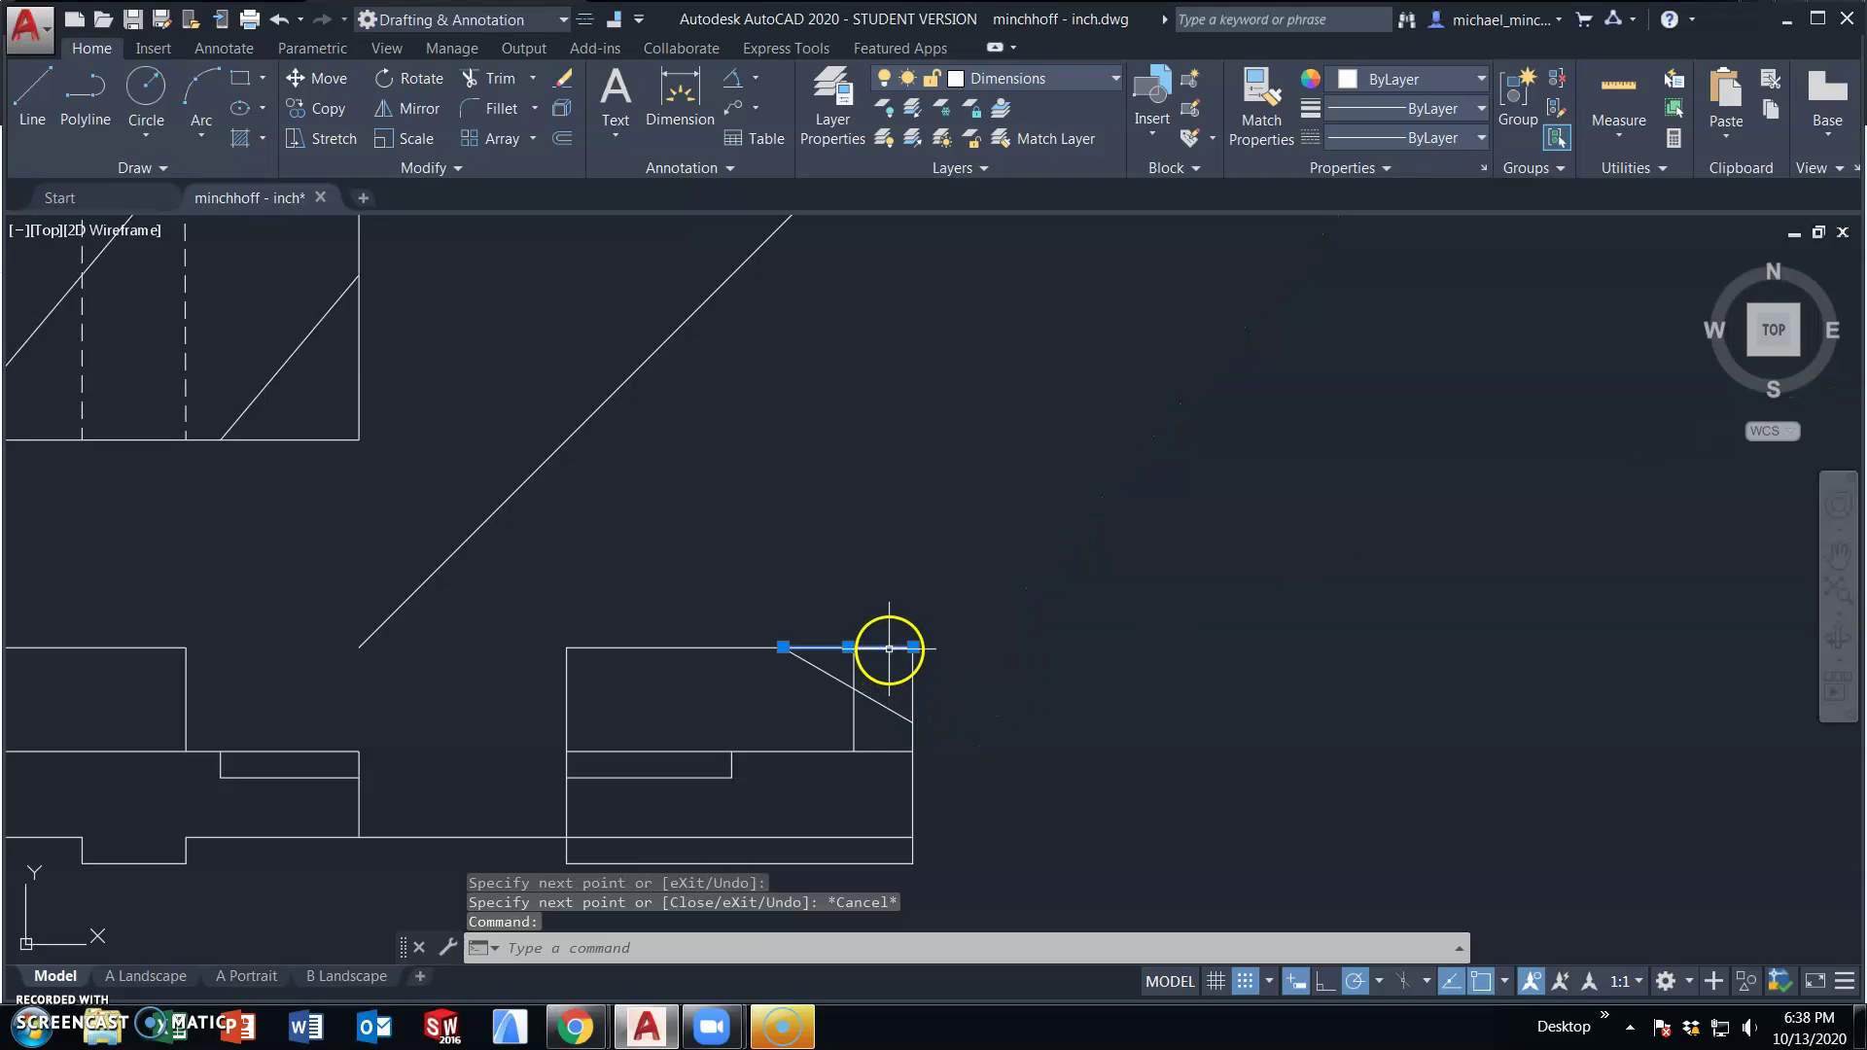
key(Delete)
click(898, 647)
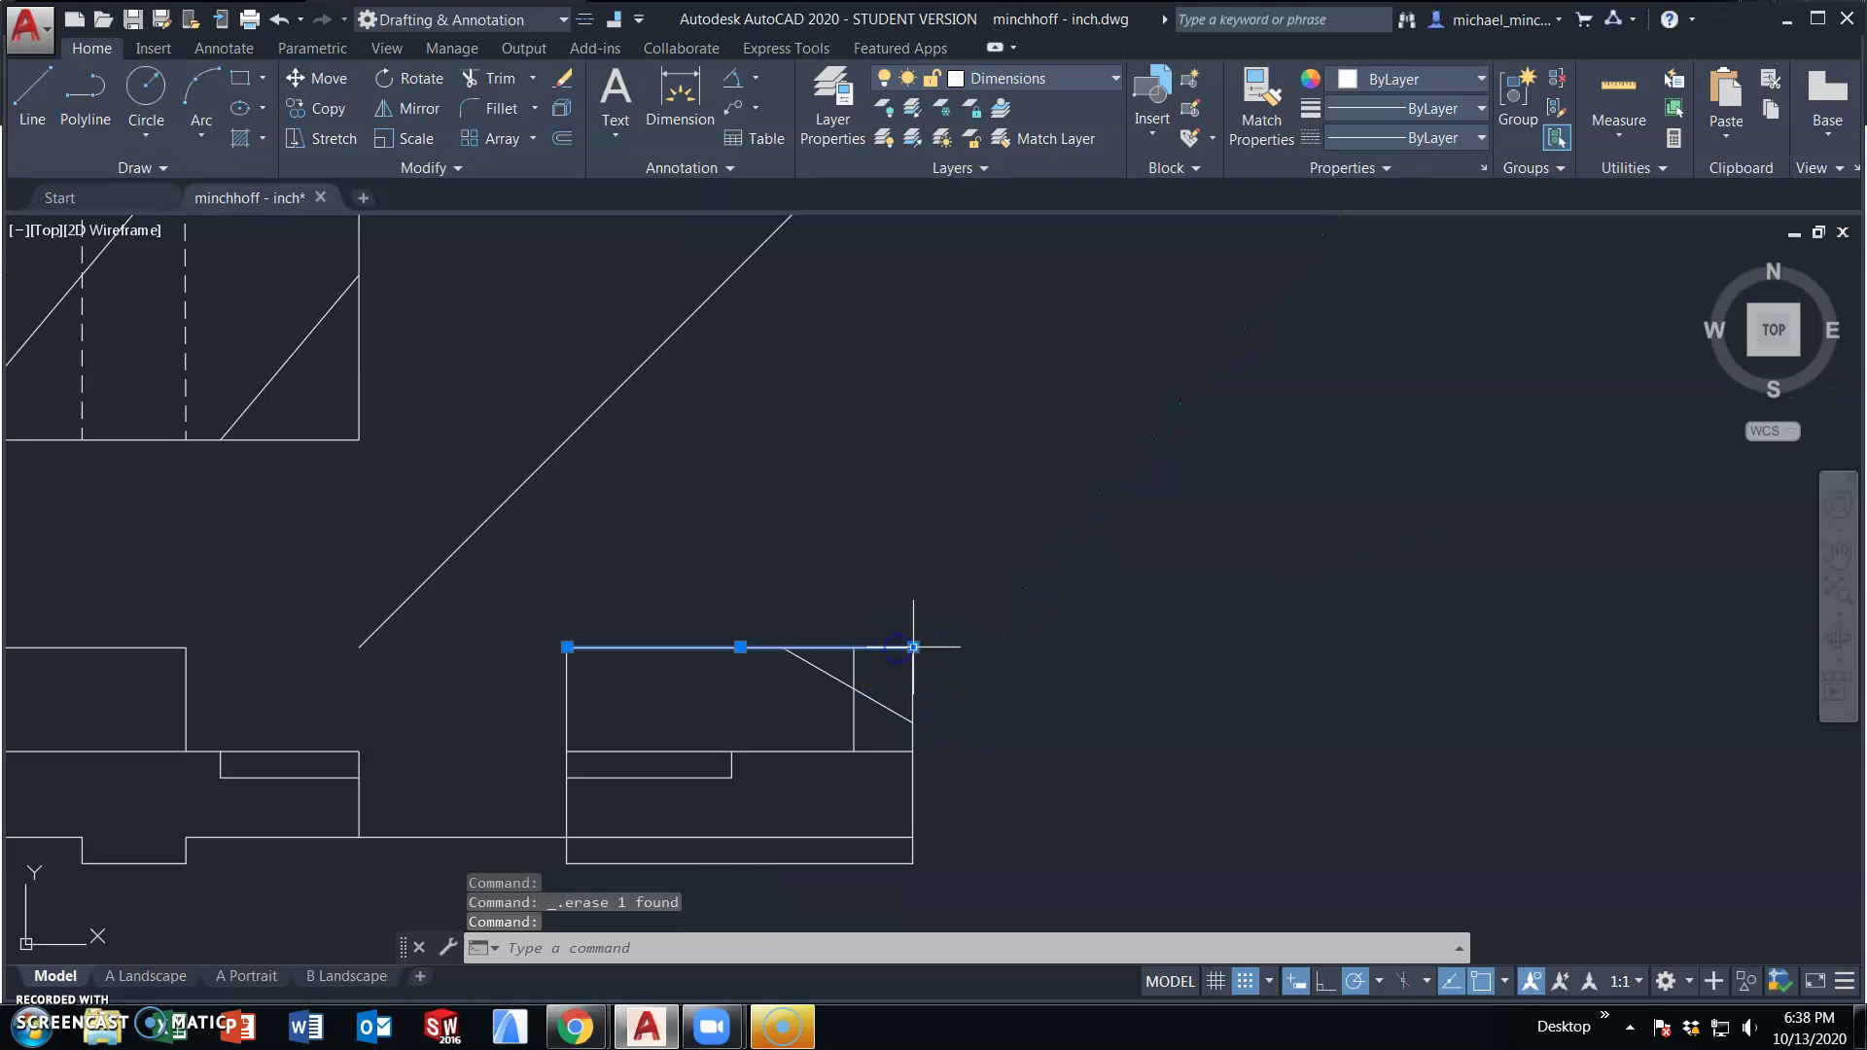
click(913, 648)
click(784, 647)
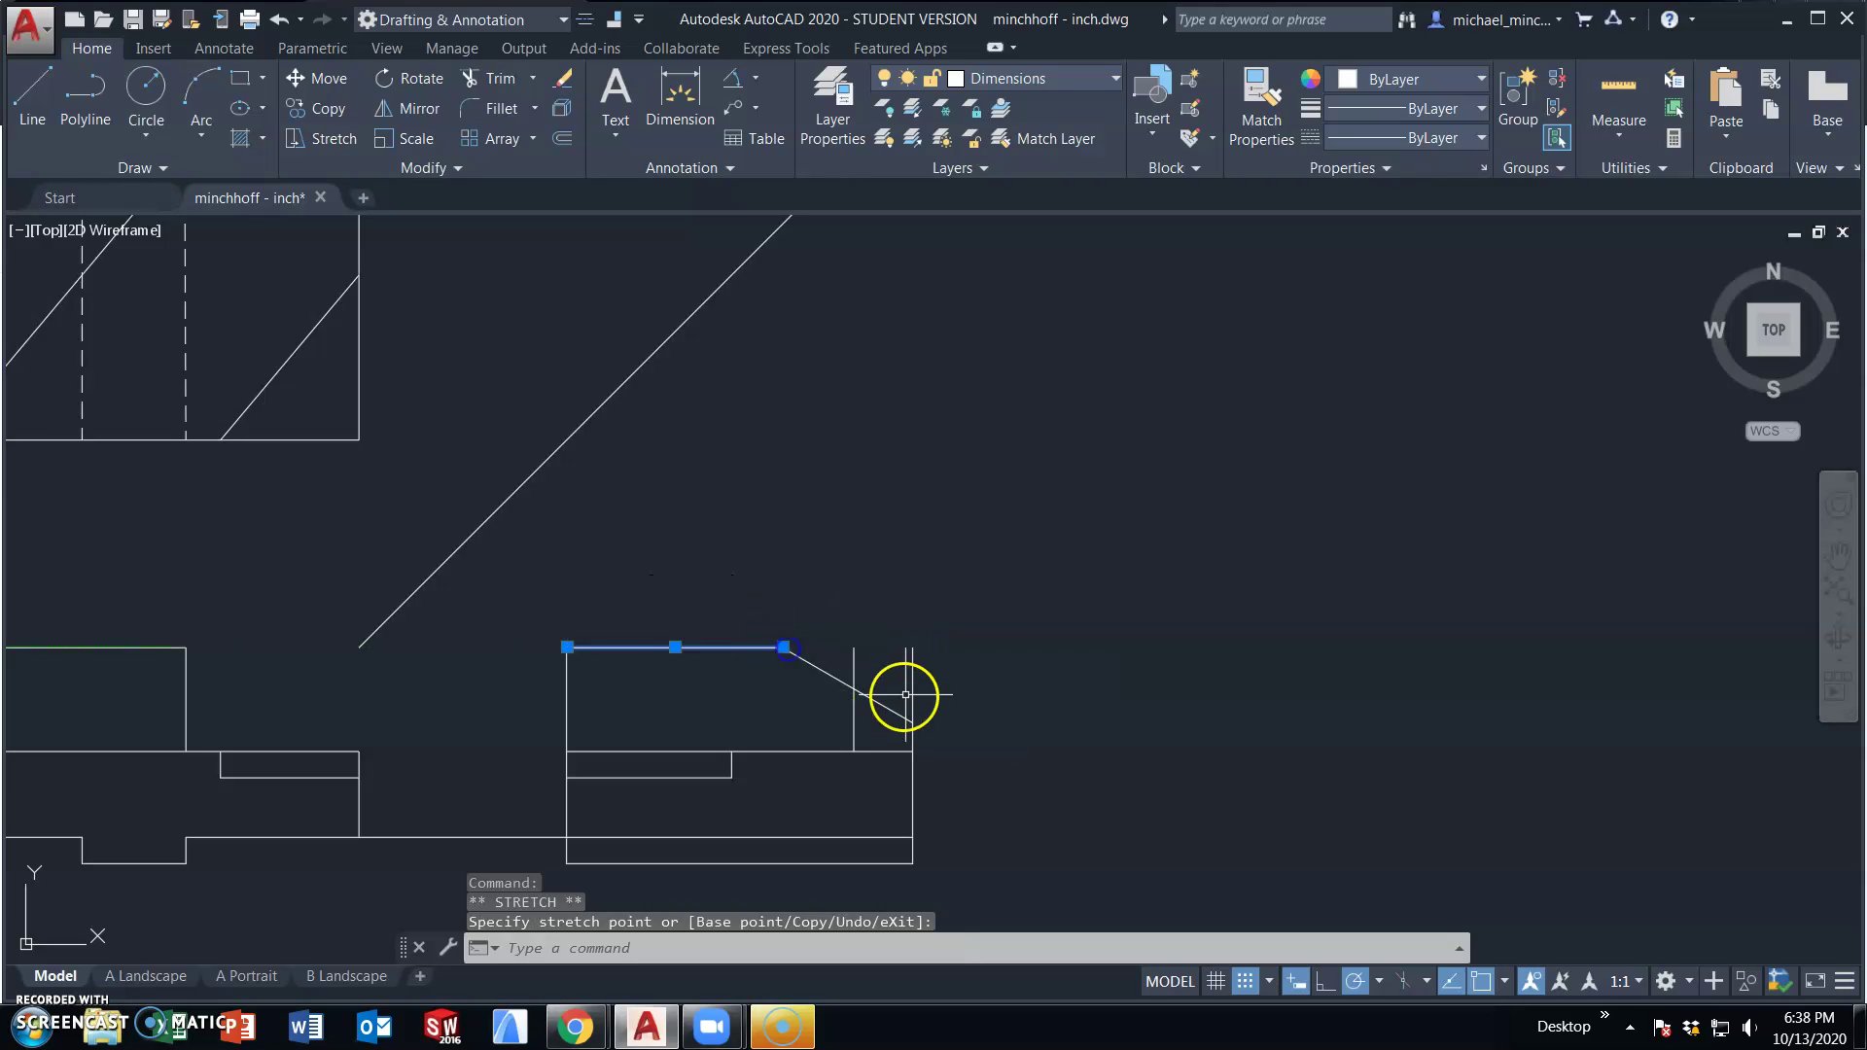
click(913, 680)
click(913, 648)
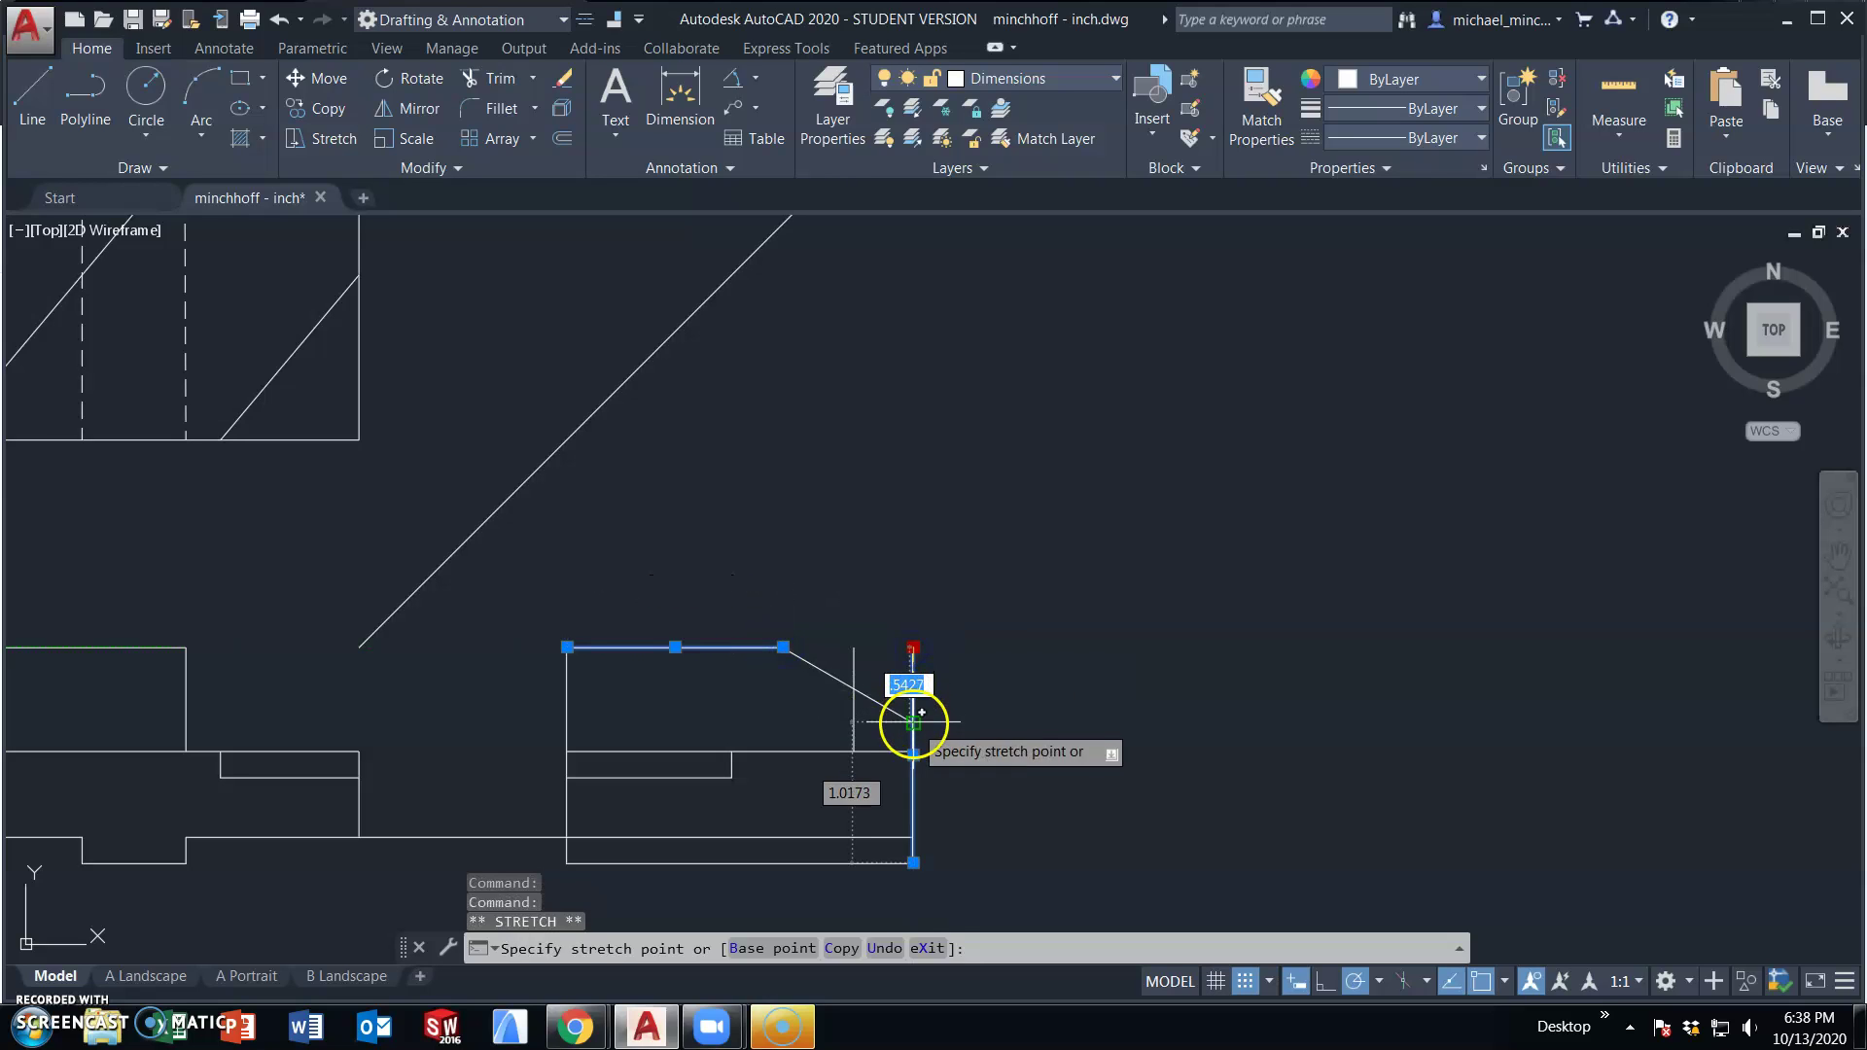
click(913, 721)
- Shorten the side view's inner vertical line so it ends on the chamfer
click(855, 672)
click(853, 645)
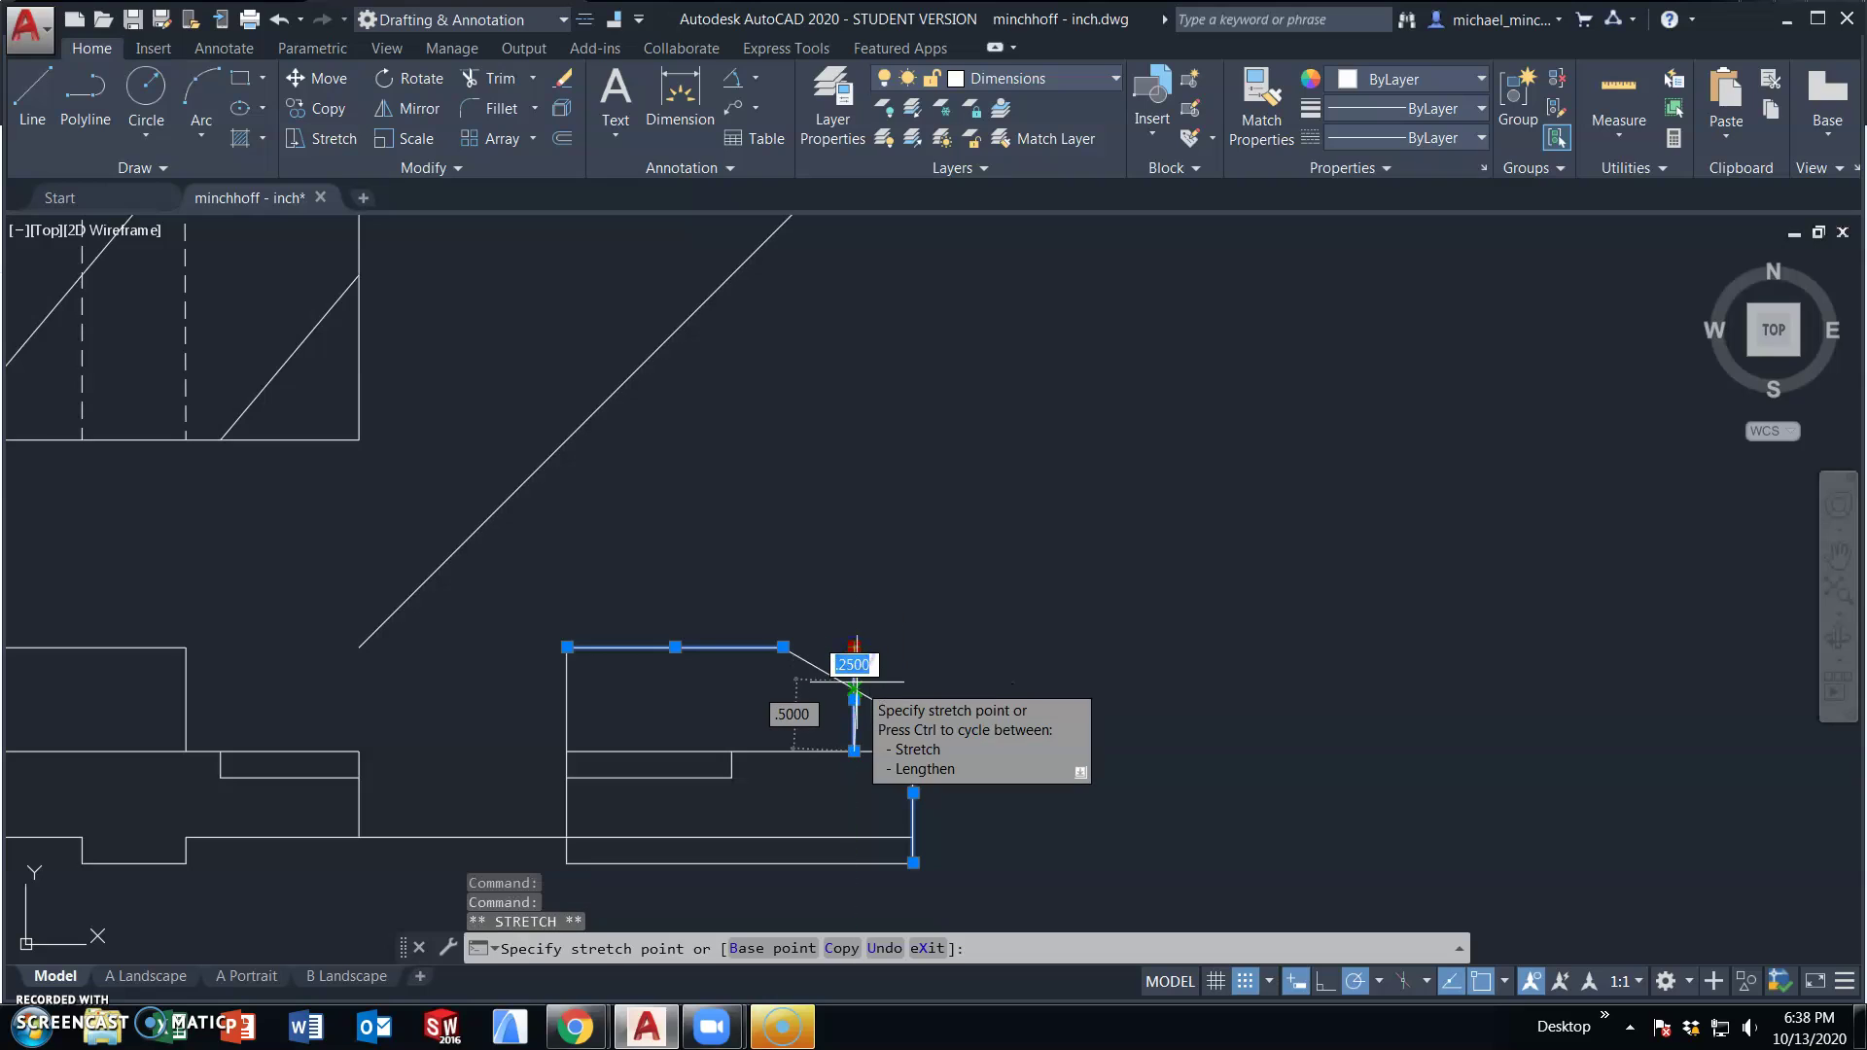
click(854, 688)
key(Escape)
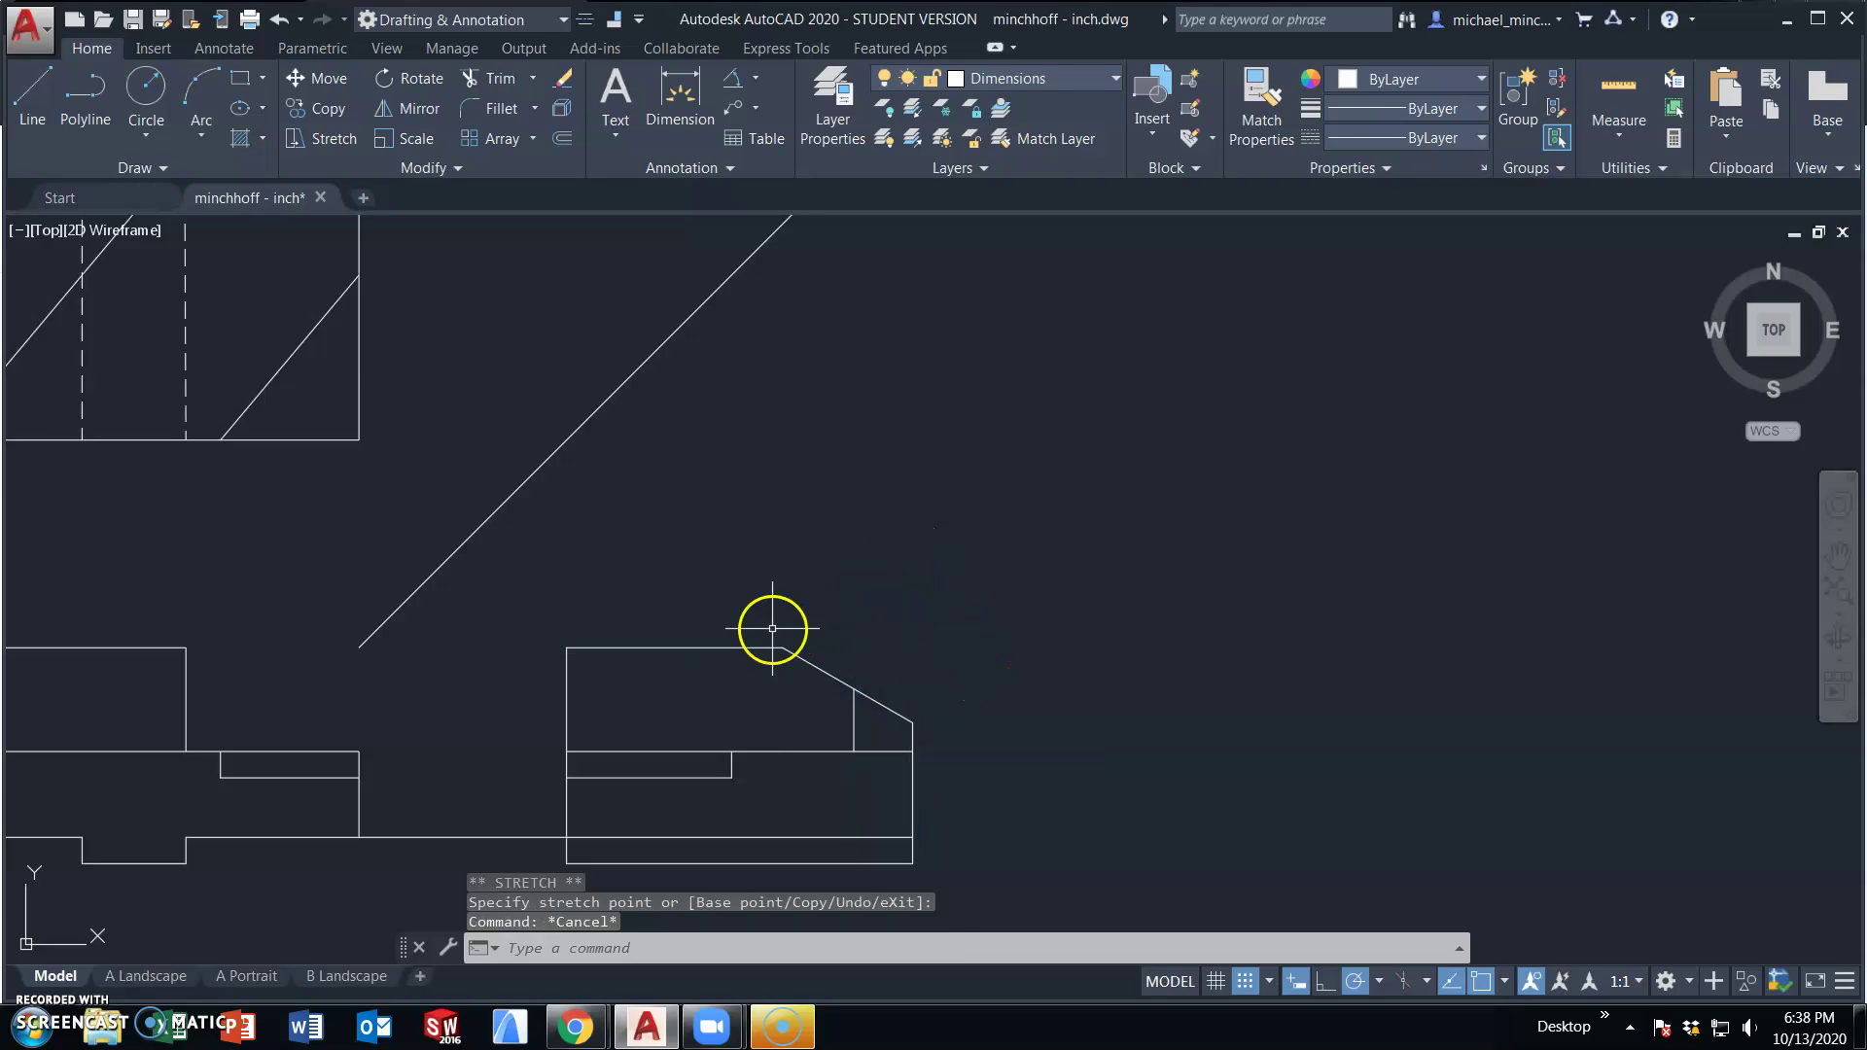
middle_drag(772, 628, 969, 610)
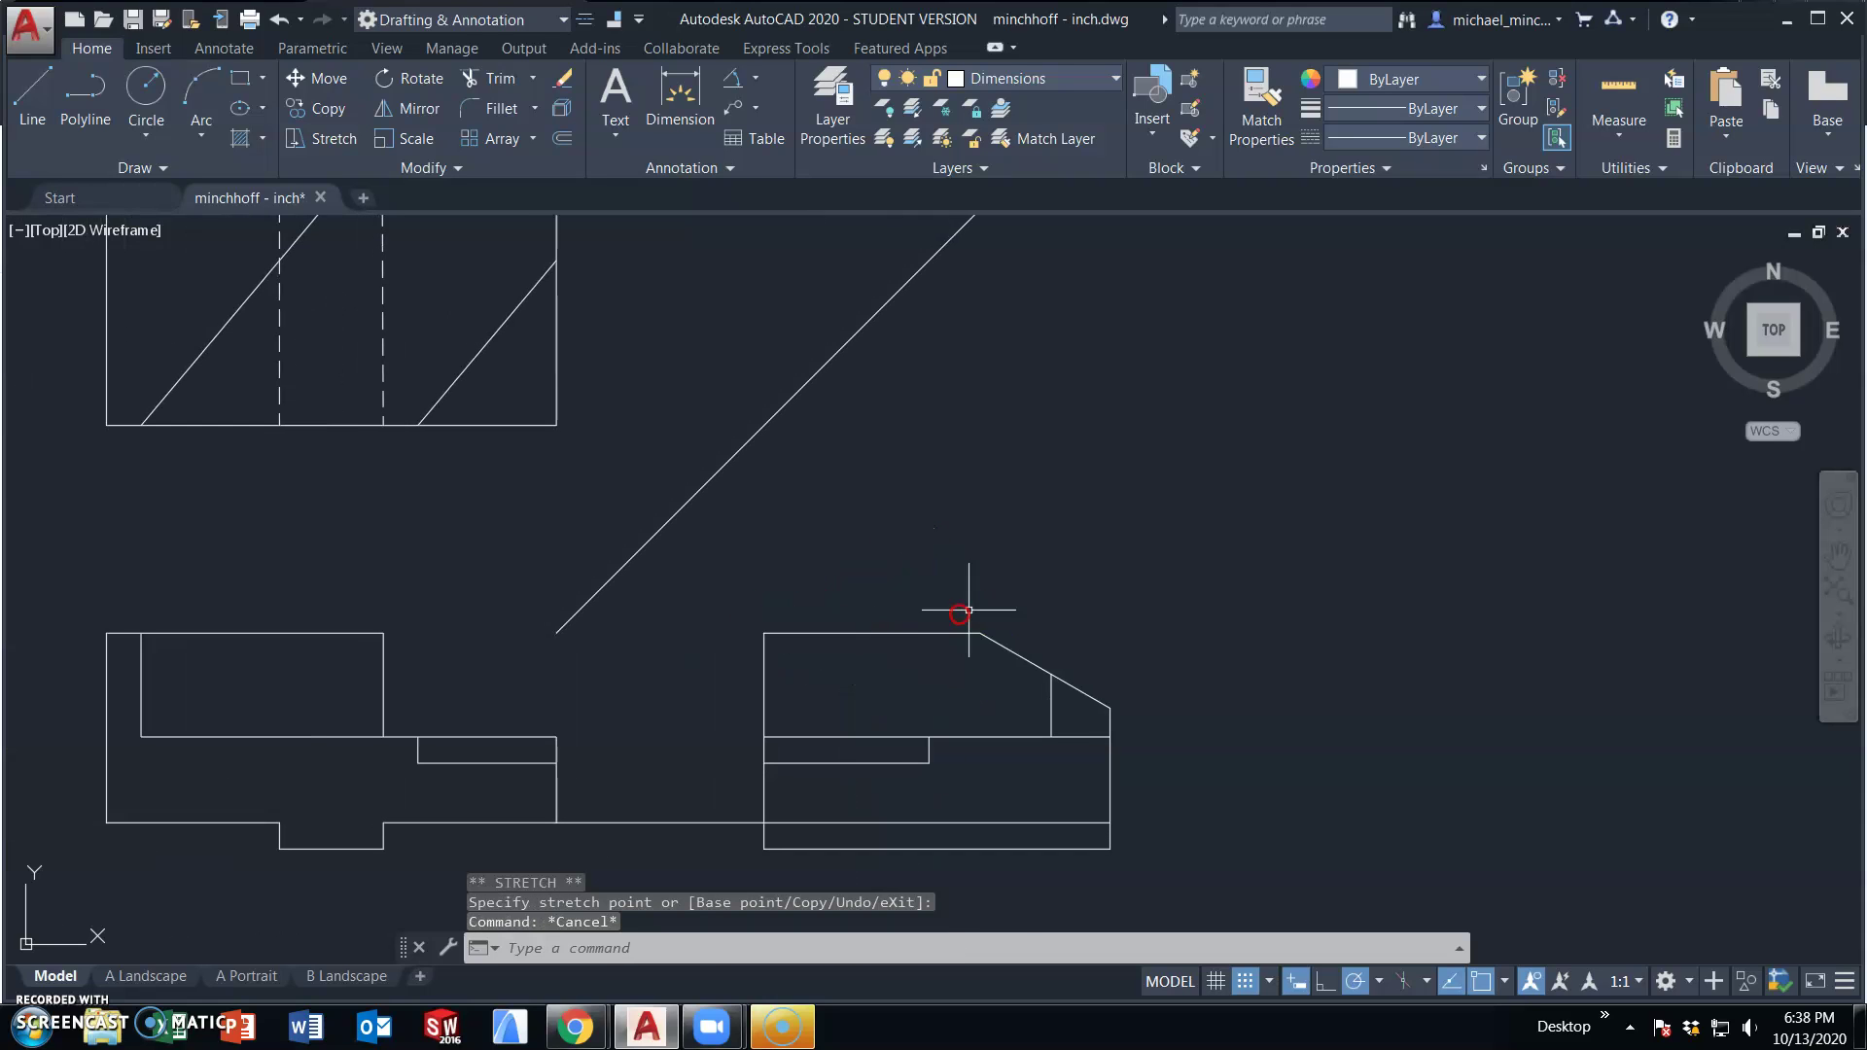
- Delete the horizontal line between the front and side views
click(720, 821)
key(Delete)
middle_drag(772, 554, 785, 679)
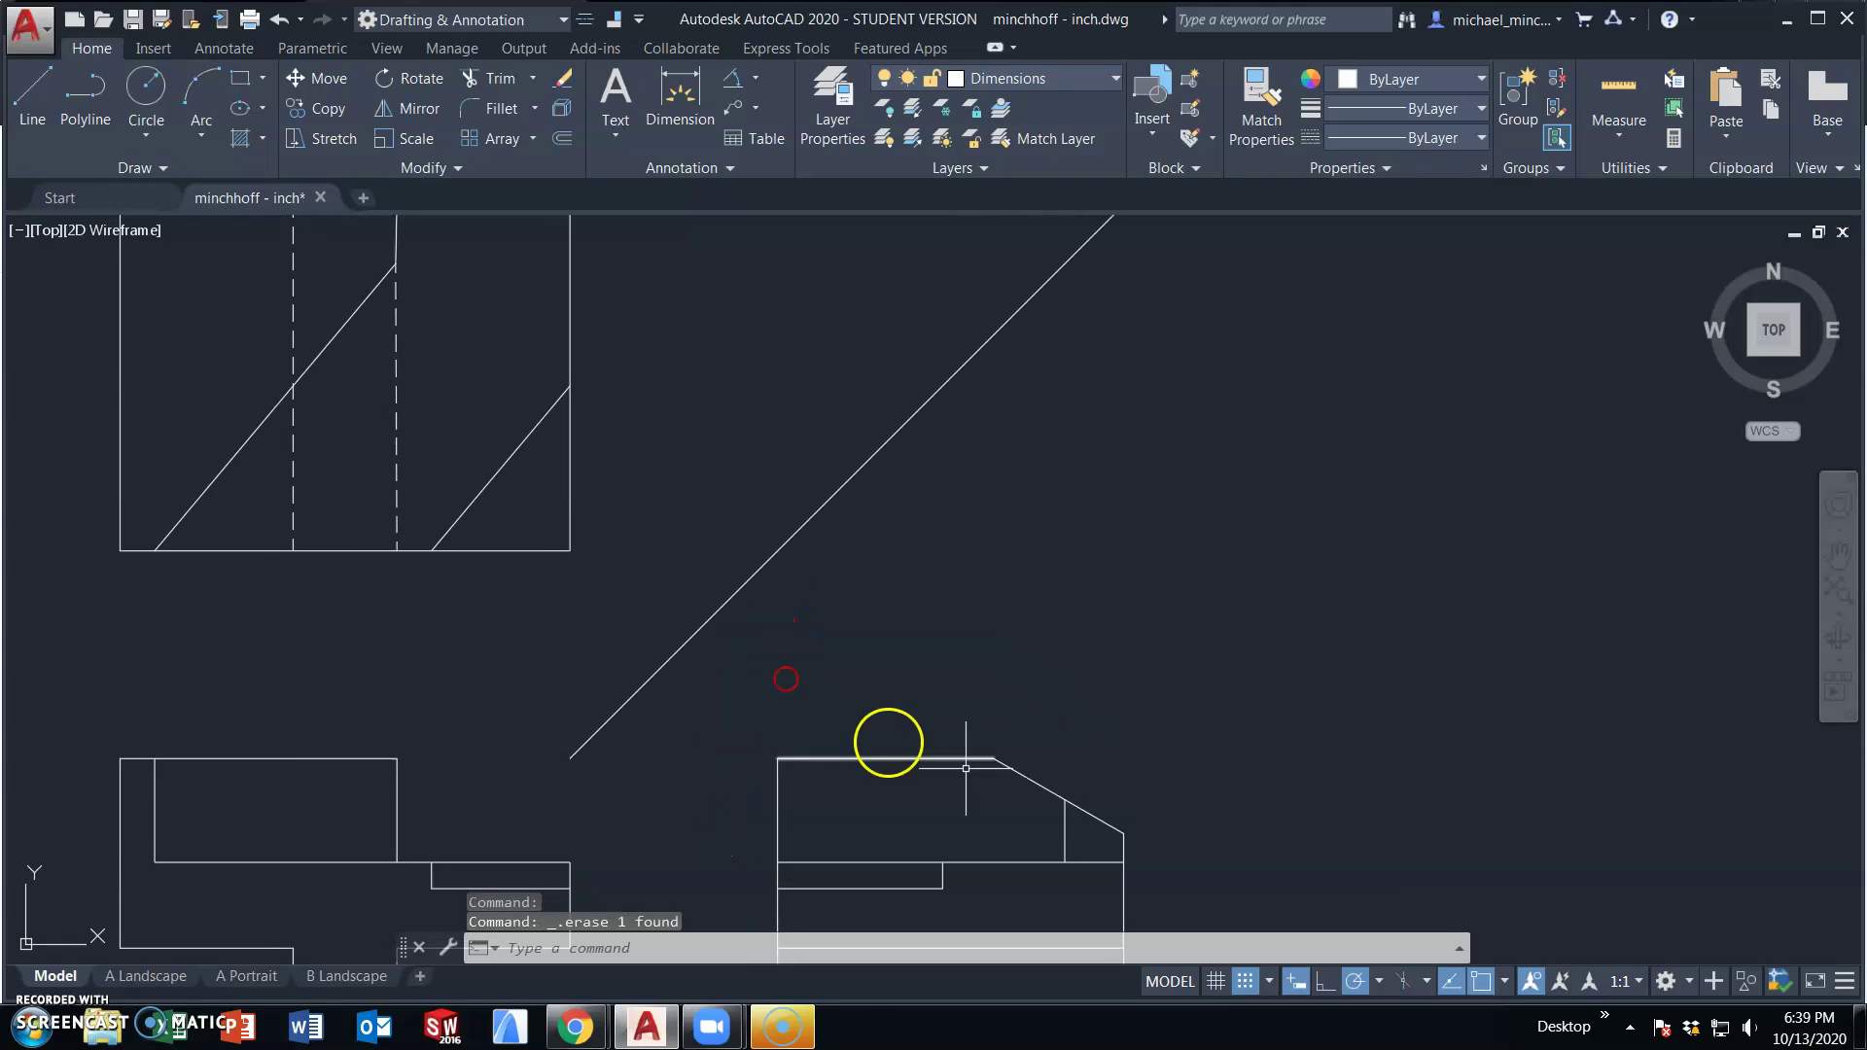
middle_drag(693, 440, 716, 546)
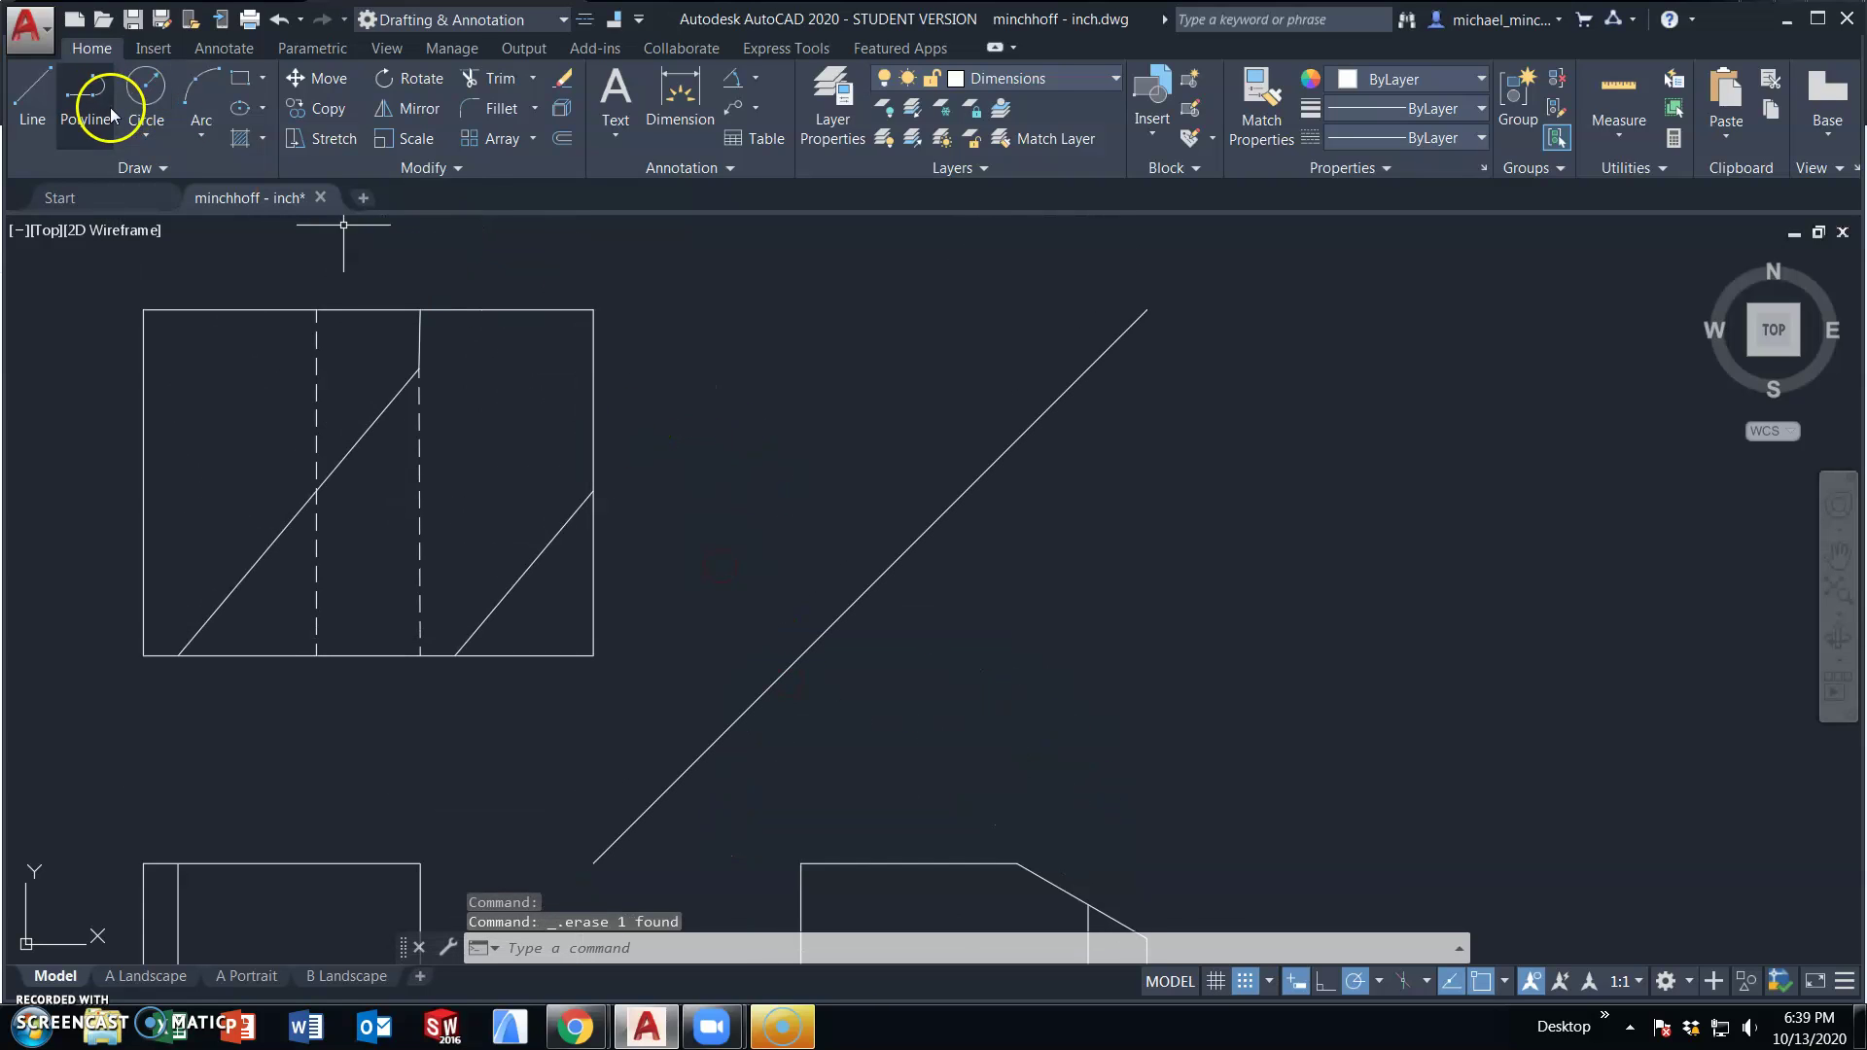
- Project the side view's chamfer corner up to the miter line and into the top view, removing the old construction line
click(39, 100)
click(1016, 862)
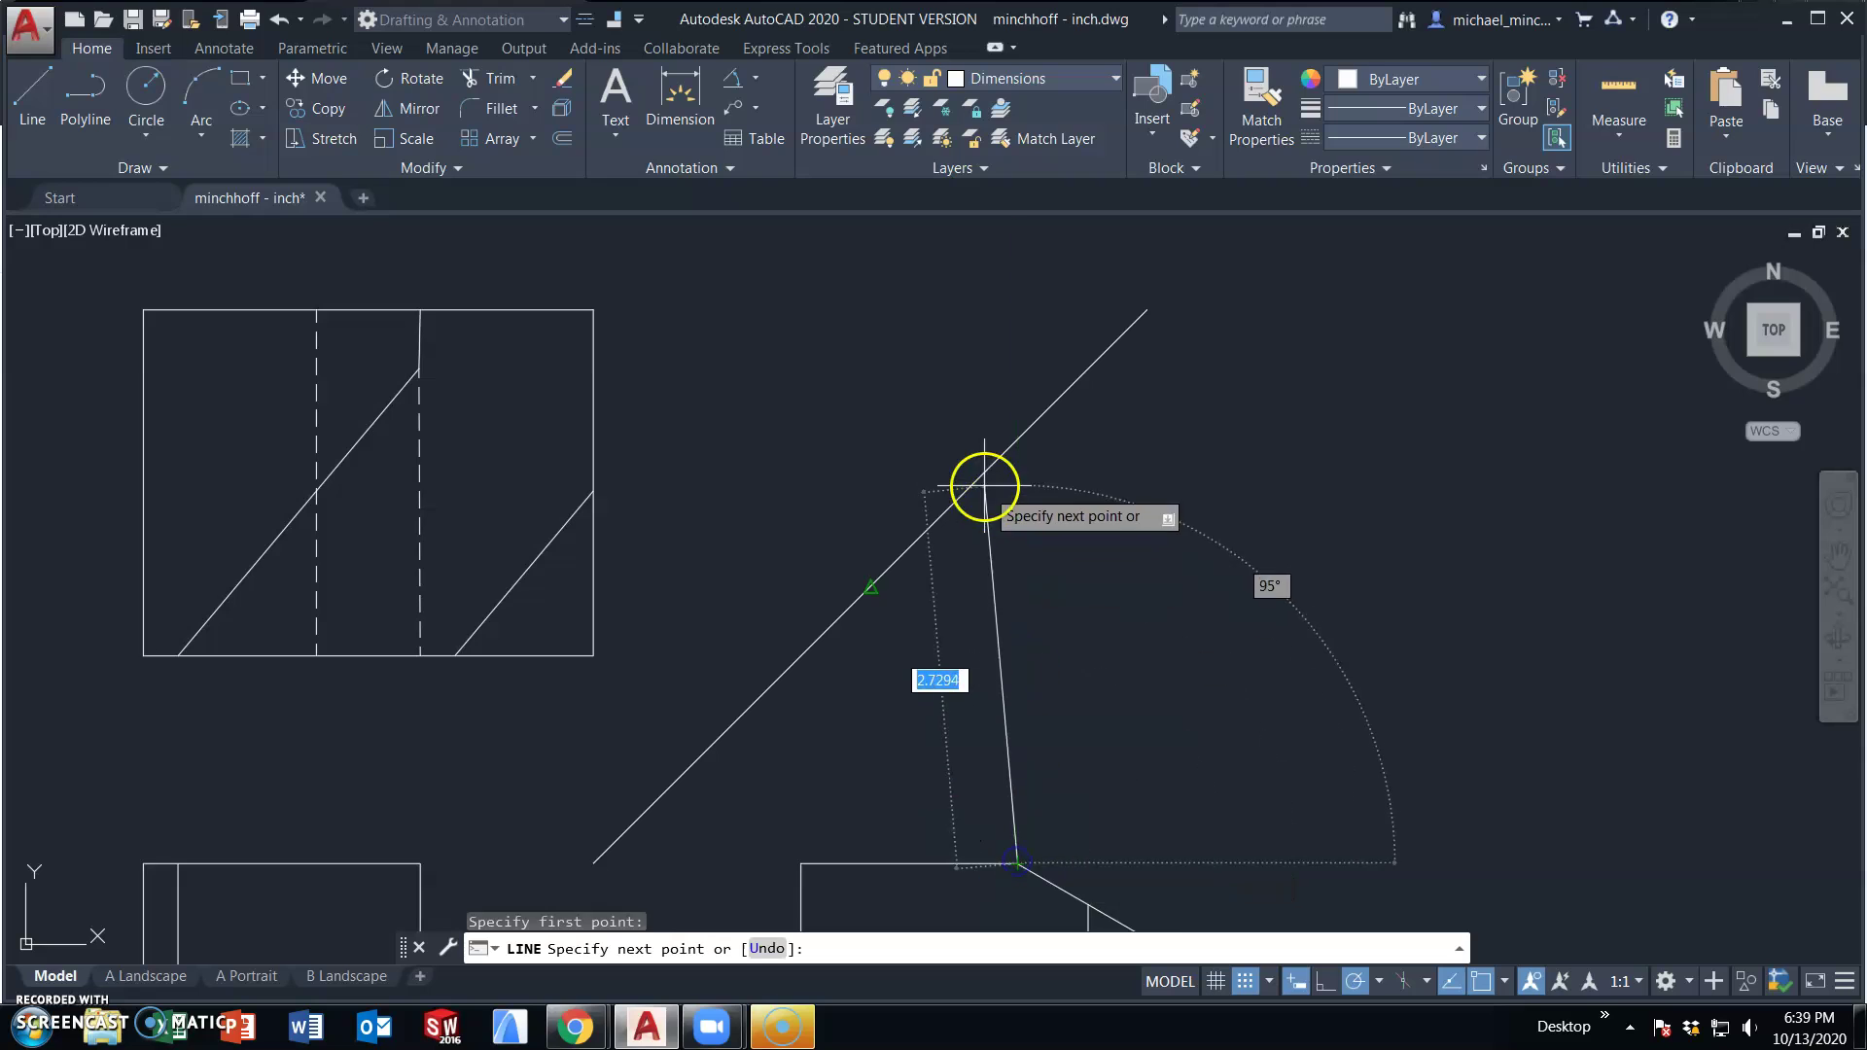
click(1019, 437)
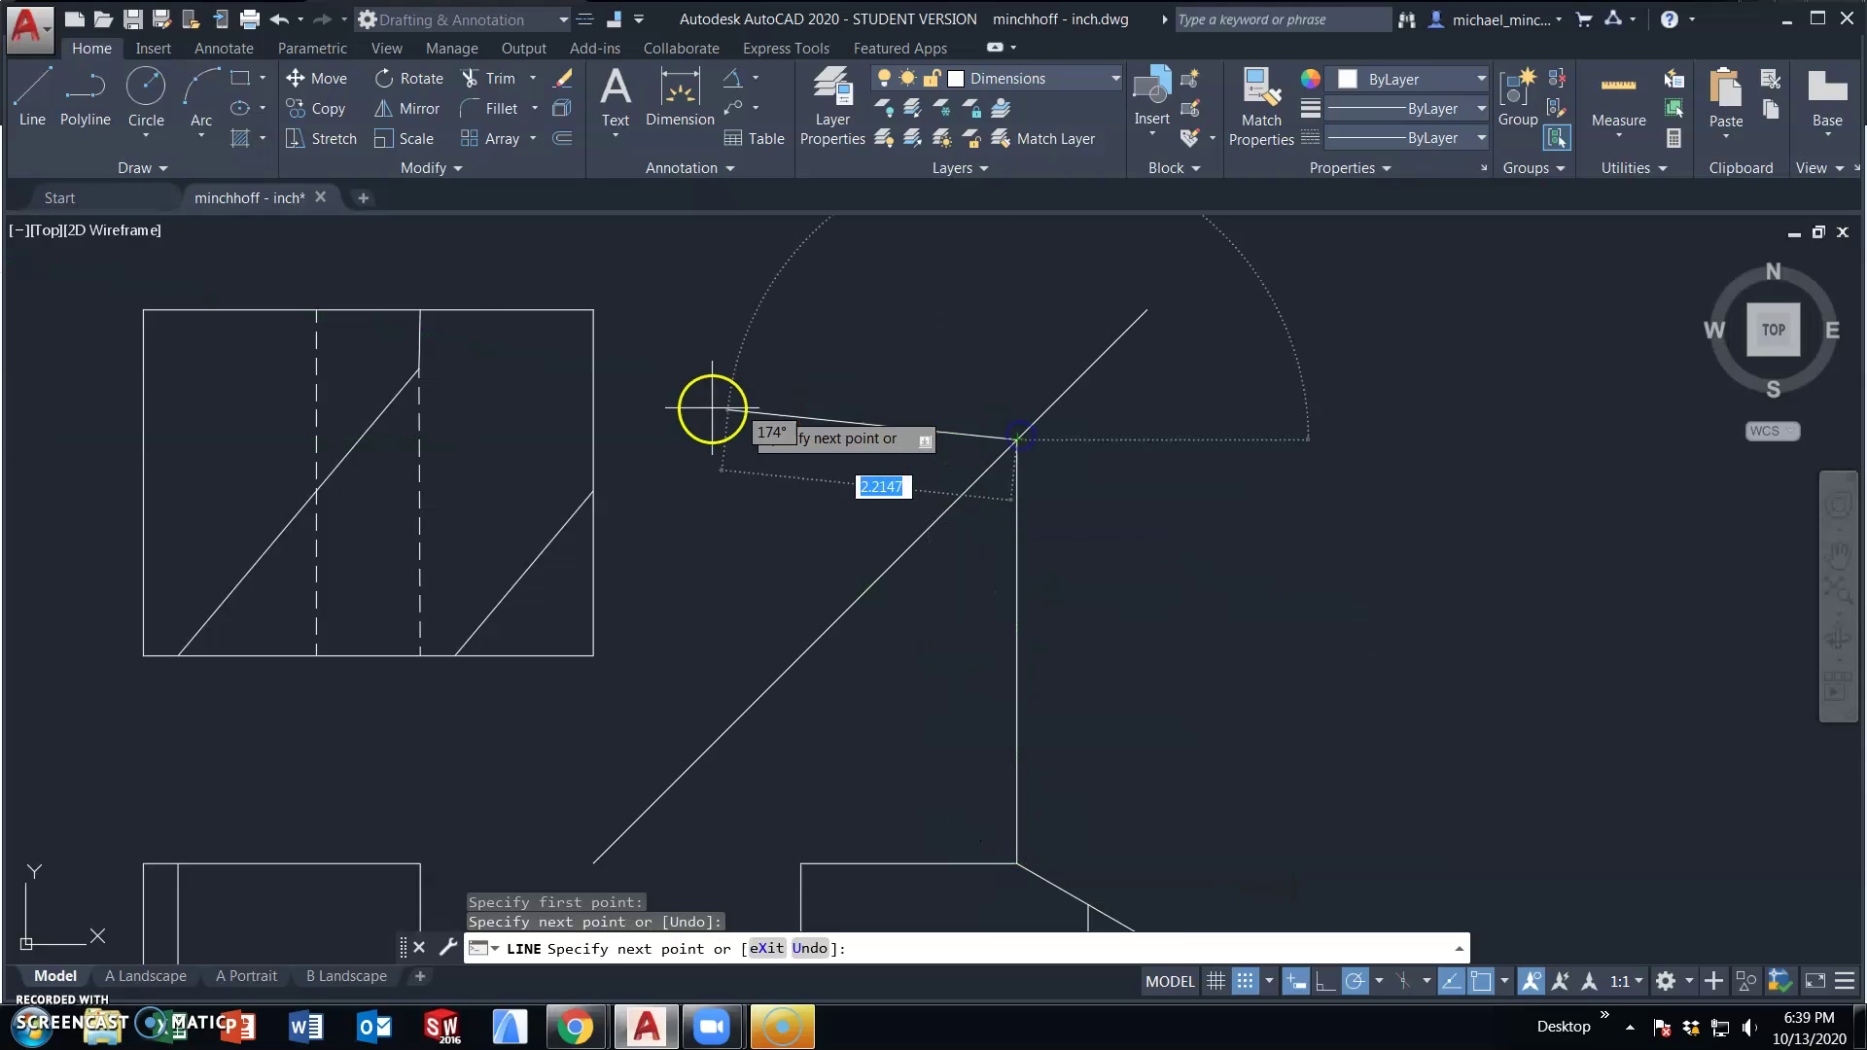
click(359, 439)
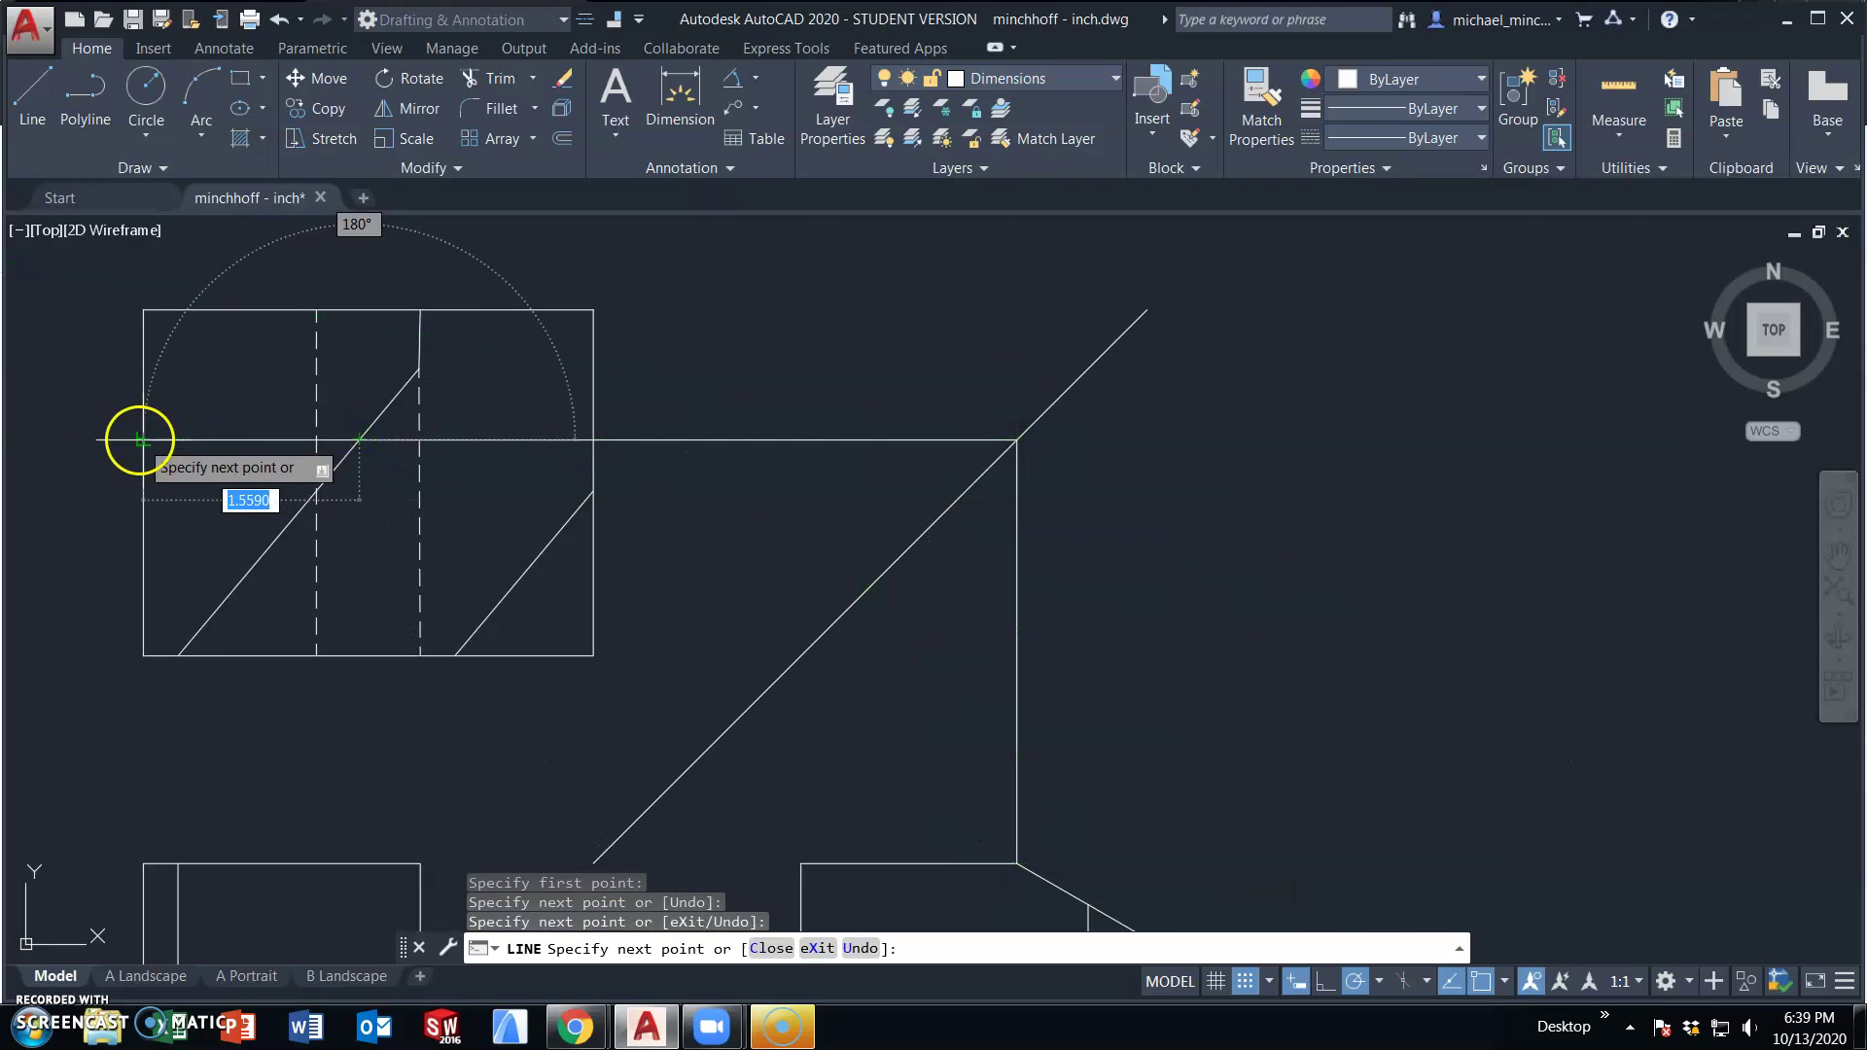
click(142, 439)
key(Escape)
click(635, 437)
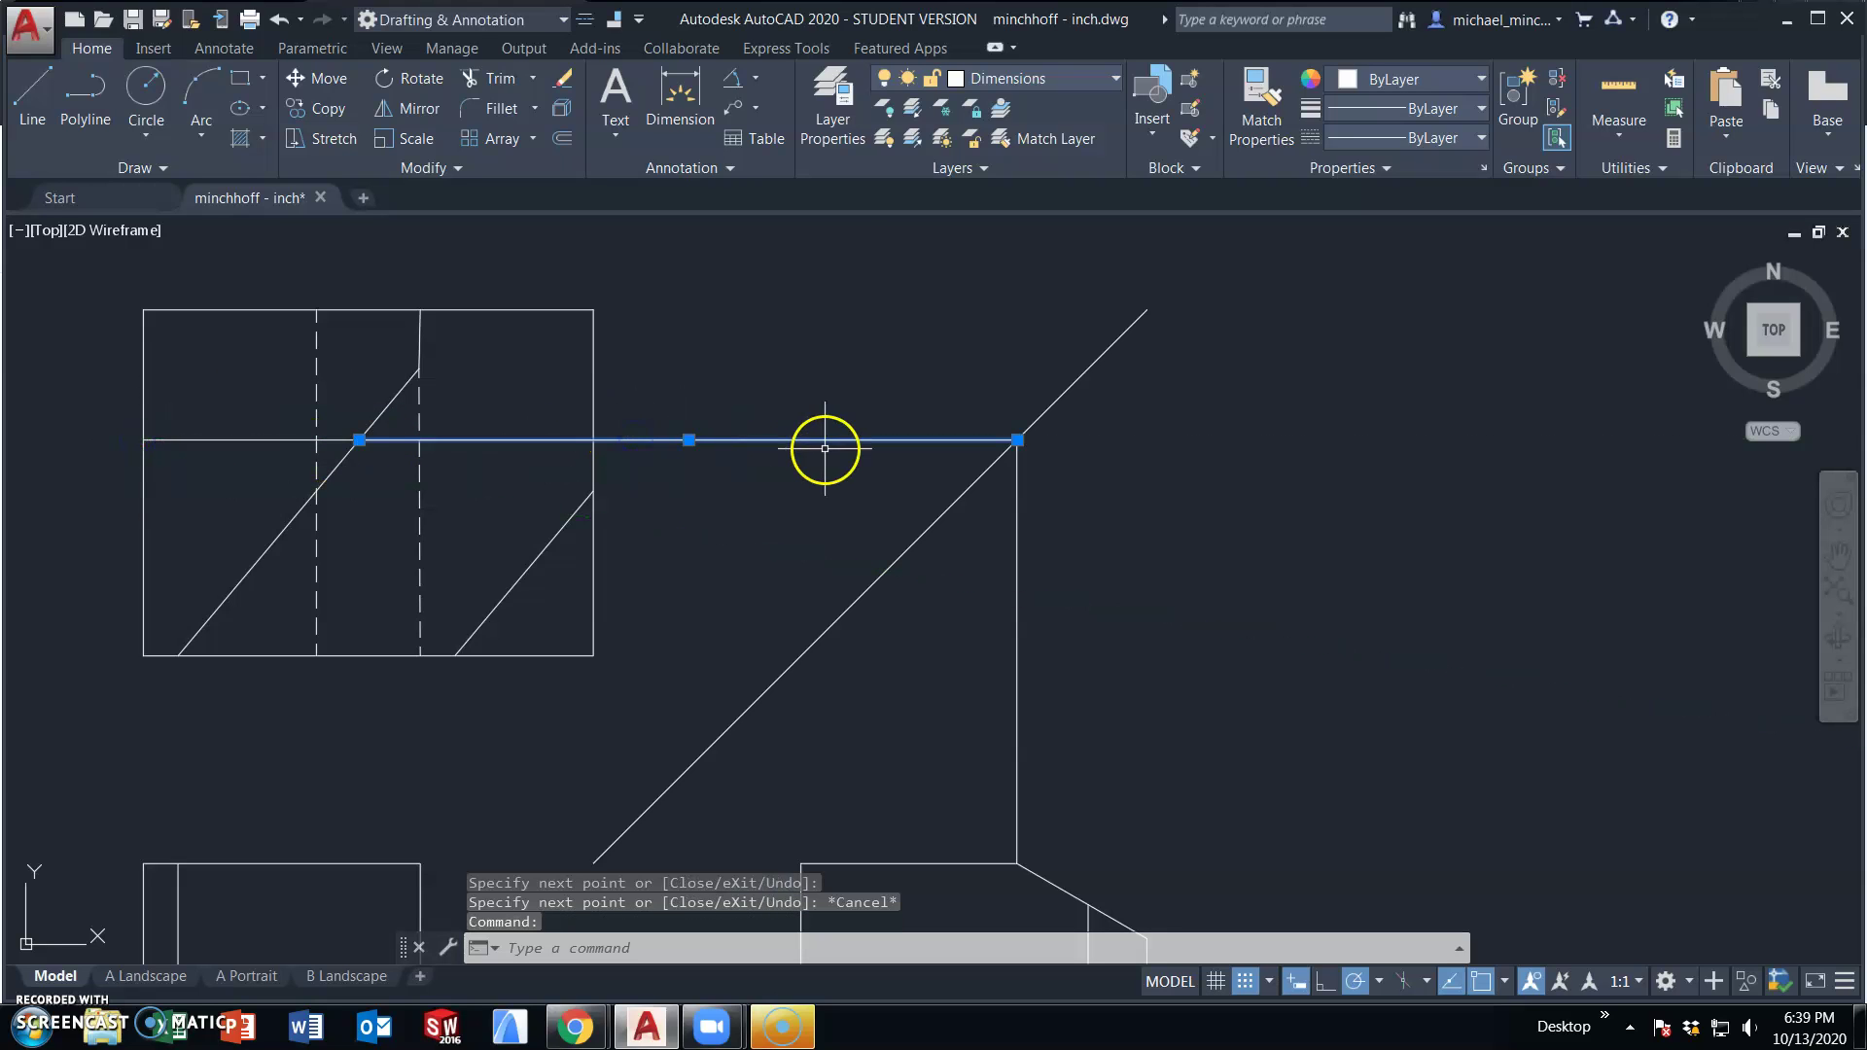
key(Delete)
- Draw a vertical projection line from the top view down to the front view's top edge
click(32, 90)
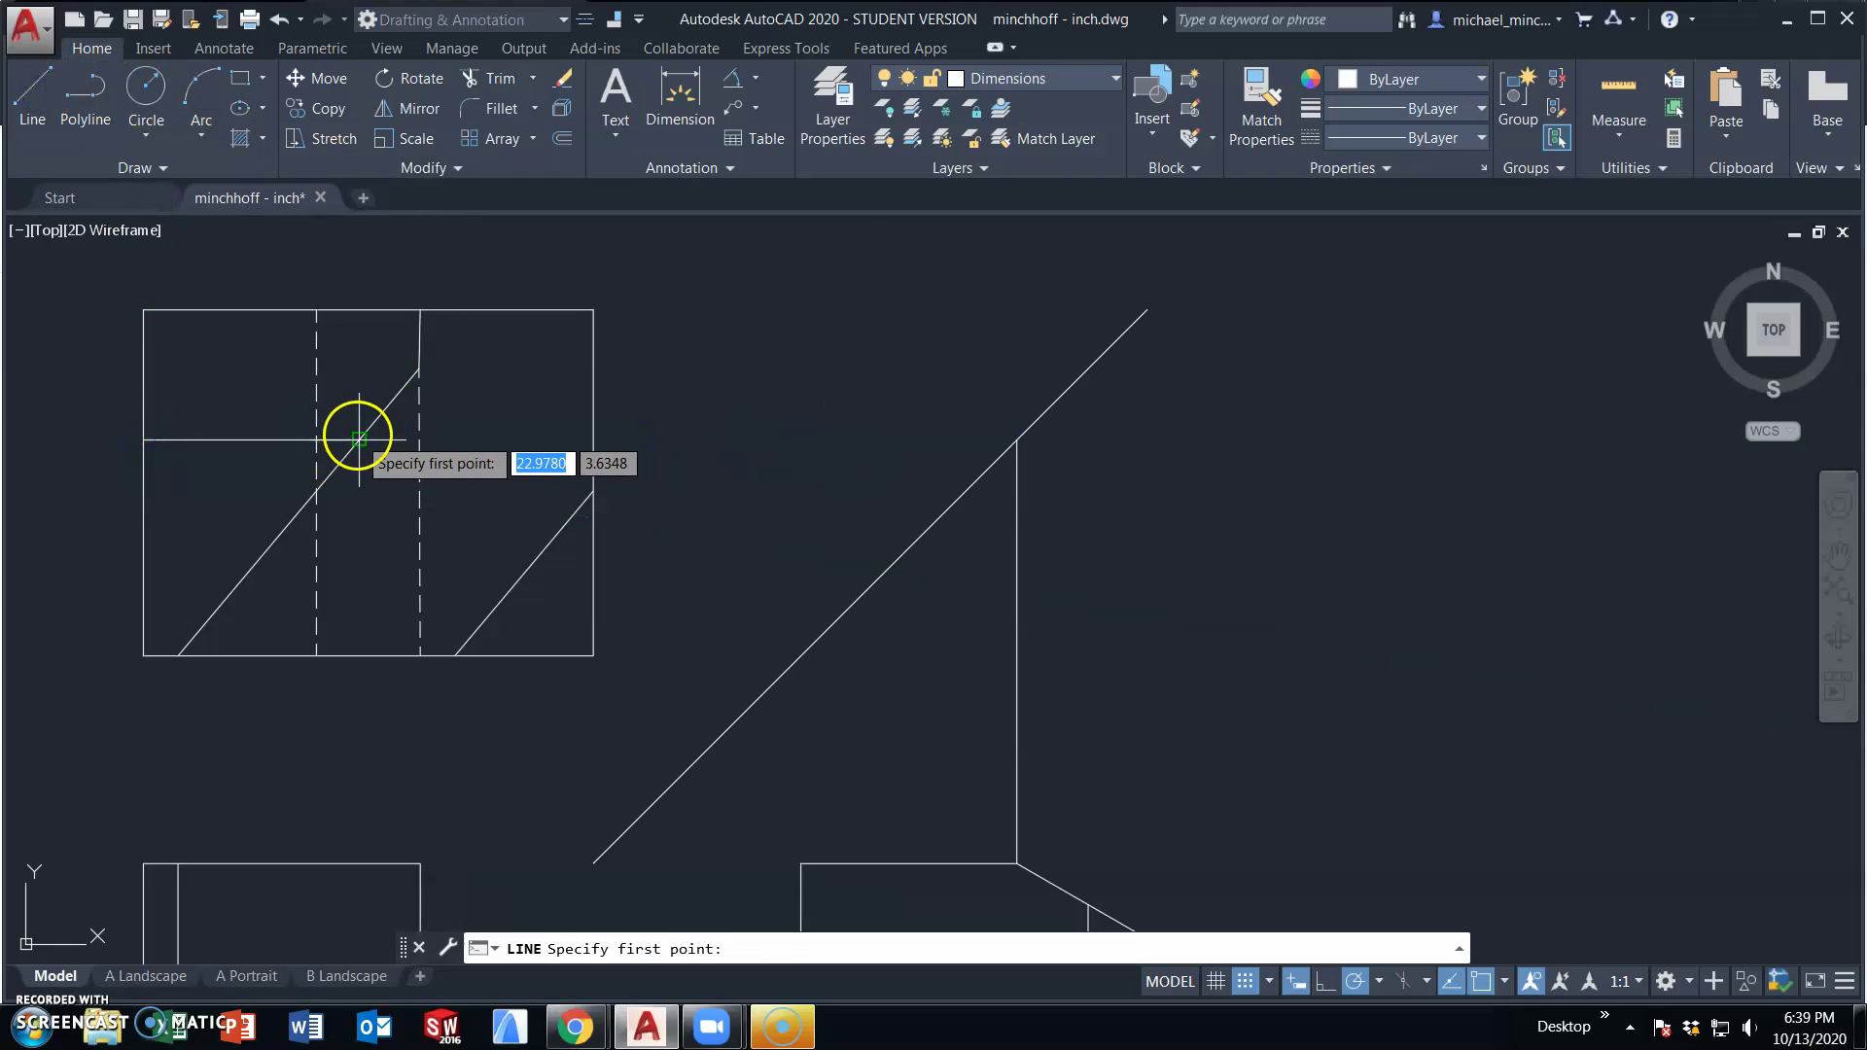
click(359, 439)
middle_drag(383, 583, 378, 369)
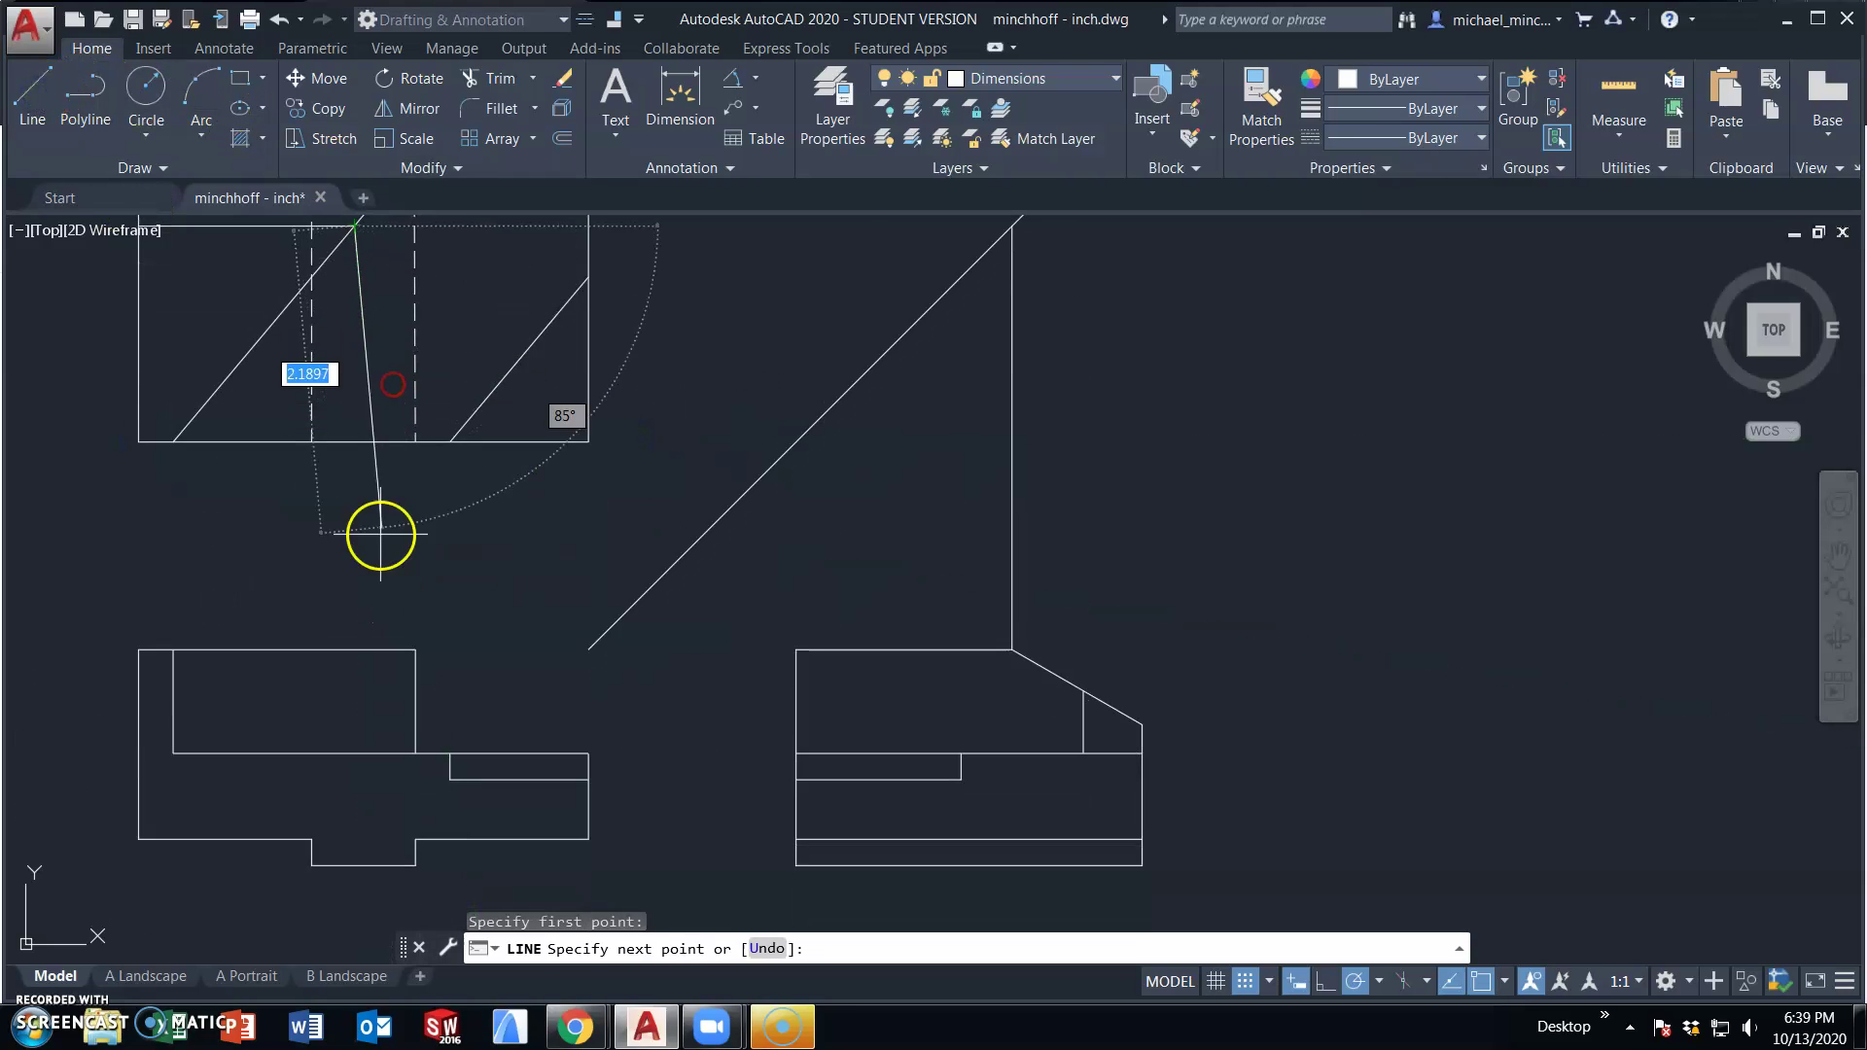
click(353, 648)
key(Escape)
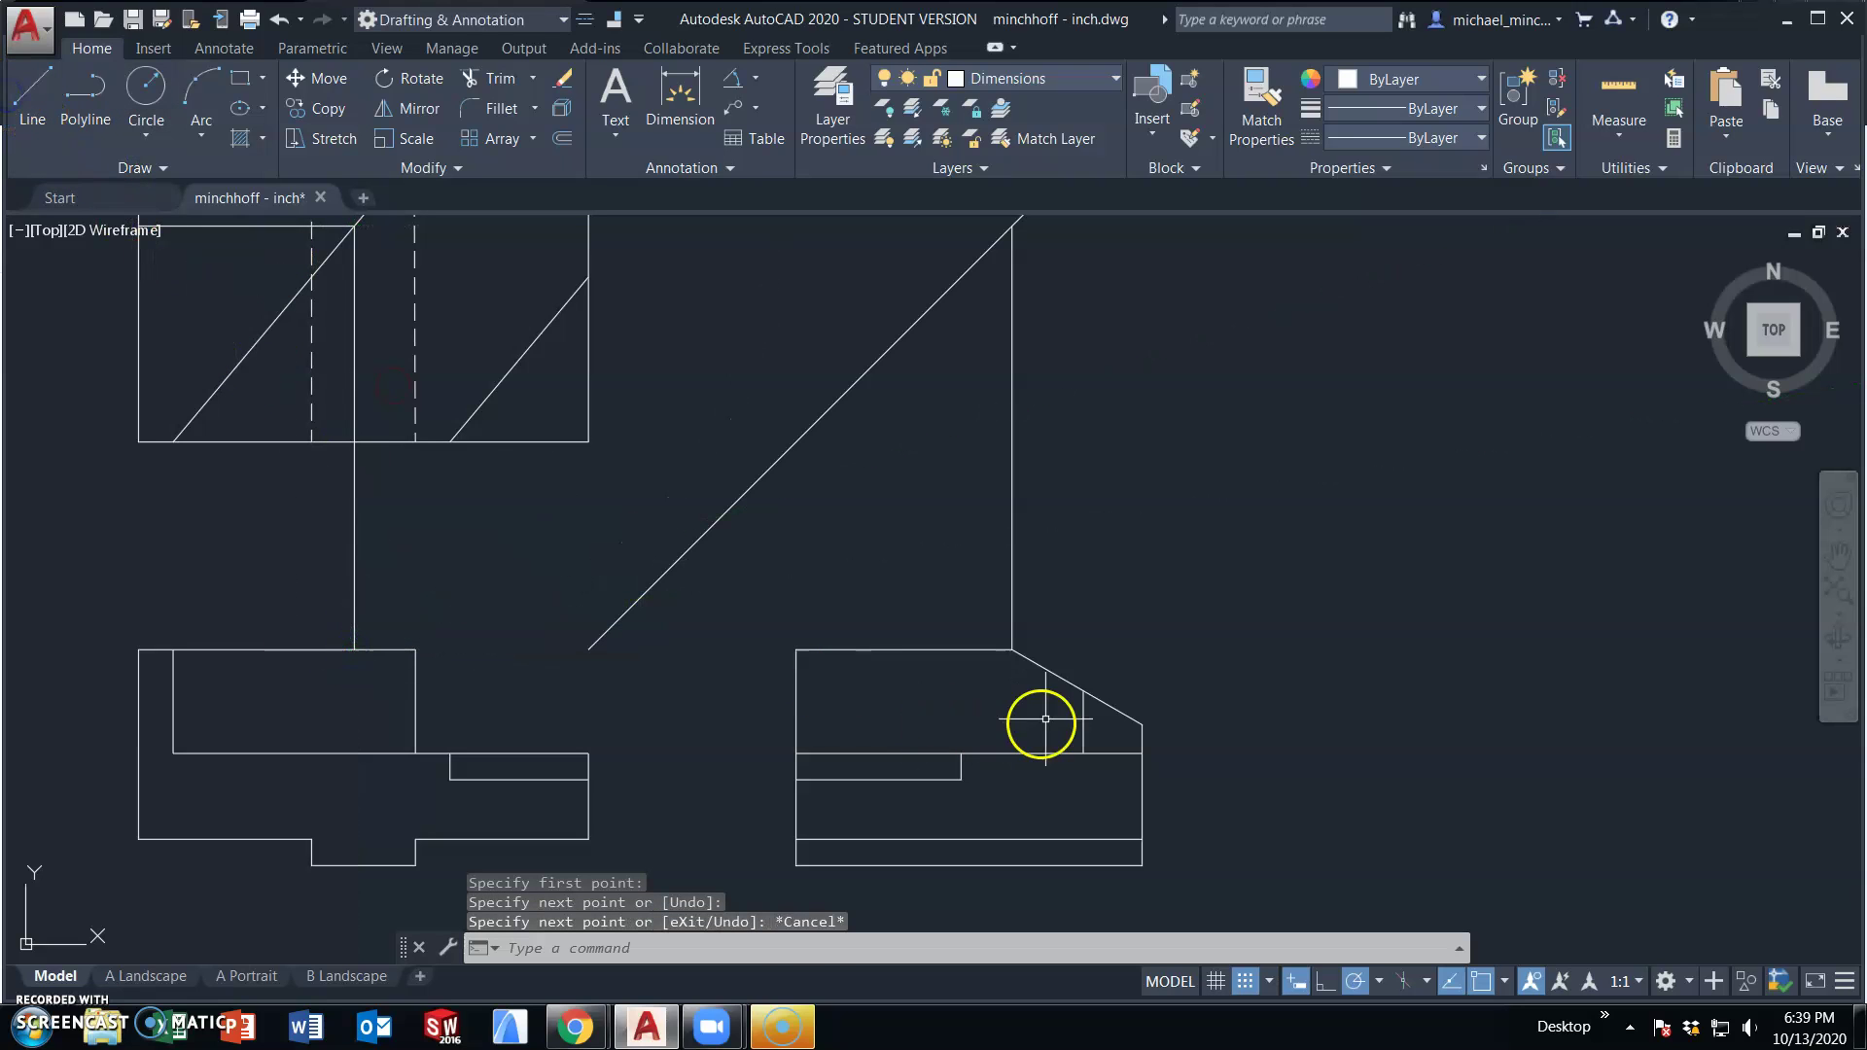
- Draw a line from the side view's sloped corner across to the front view's top edge
click(32, 89)
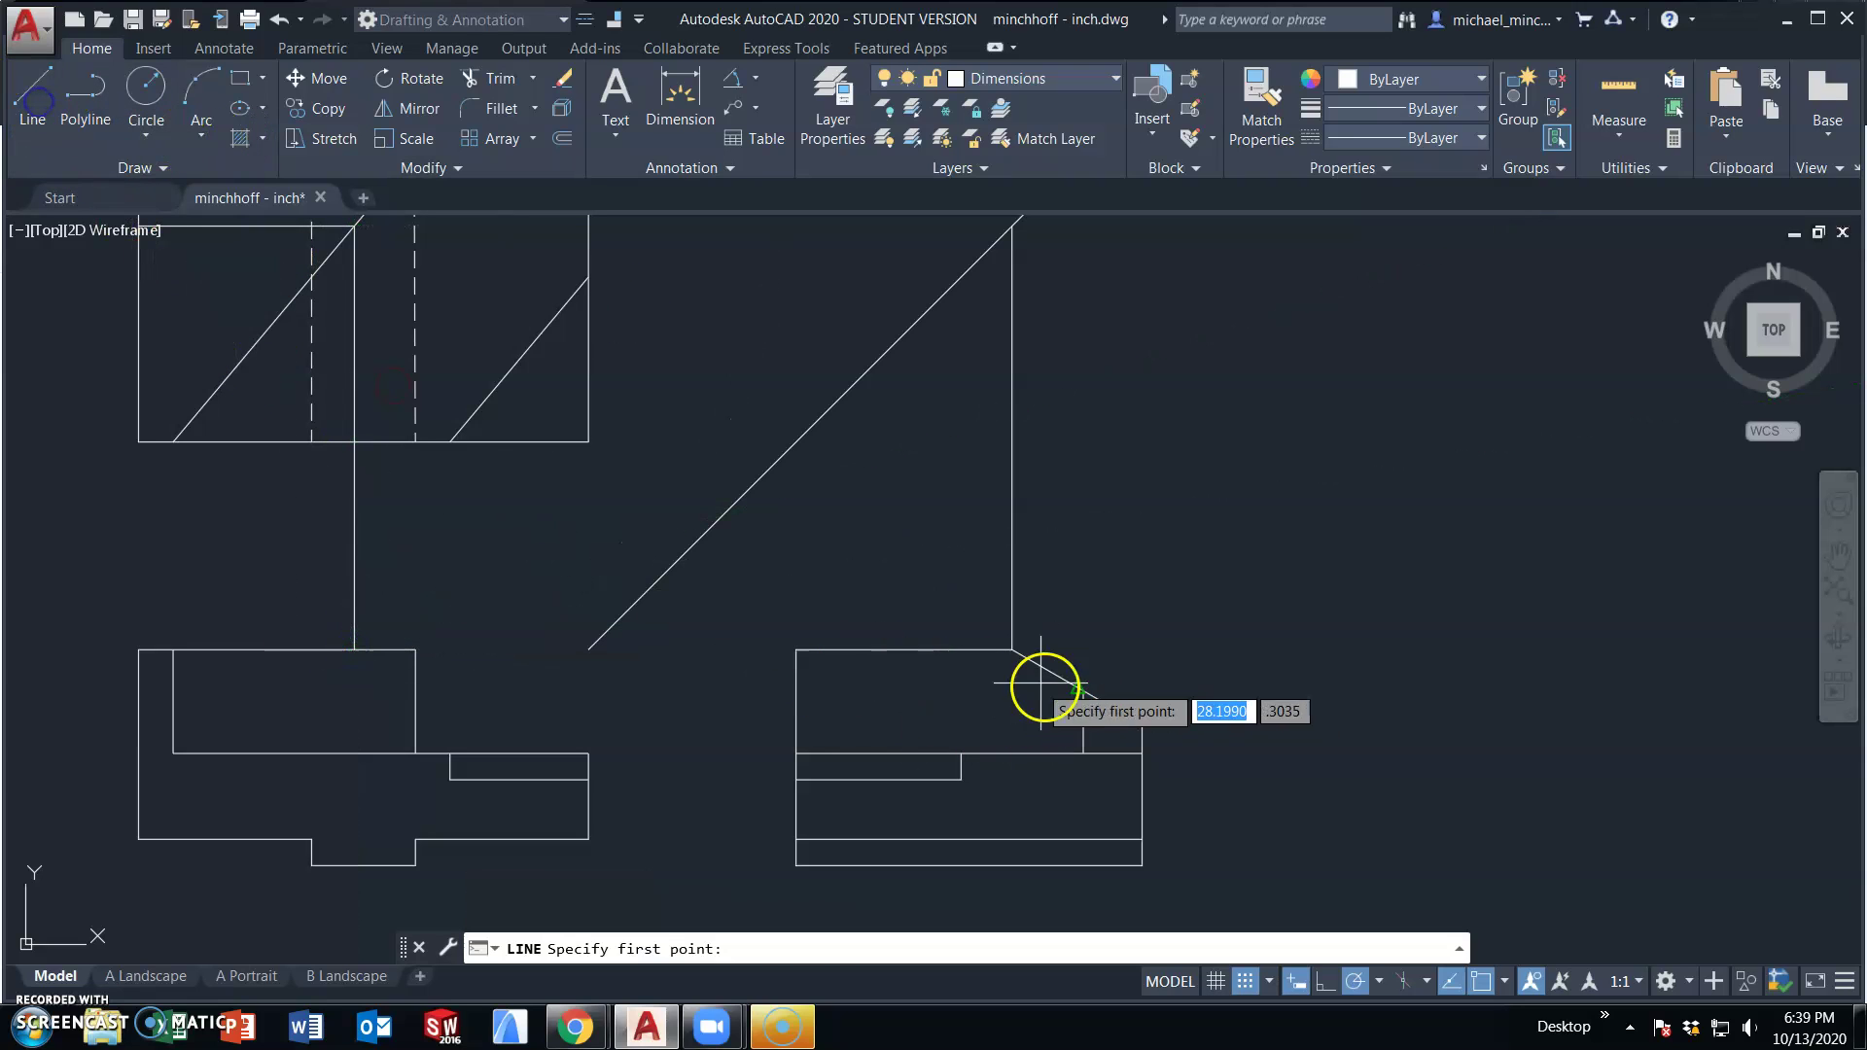
click(1142, 726)
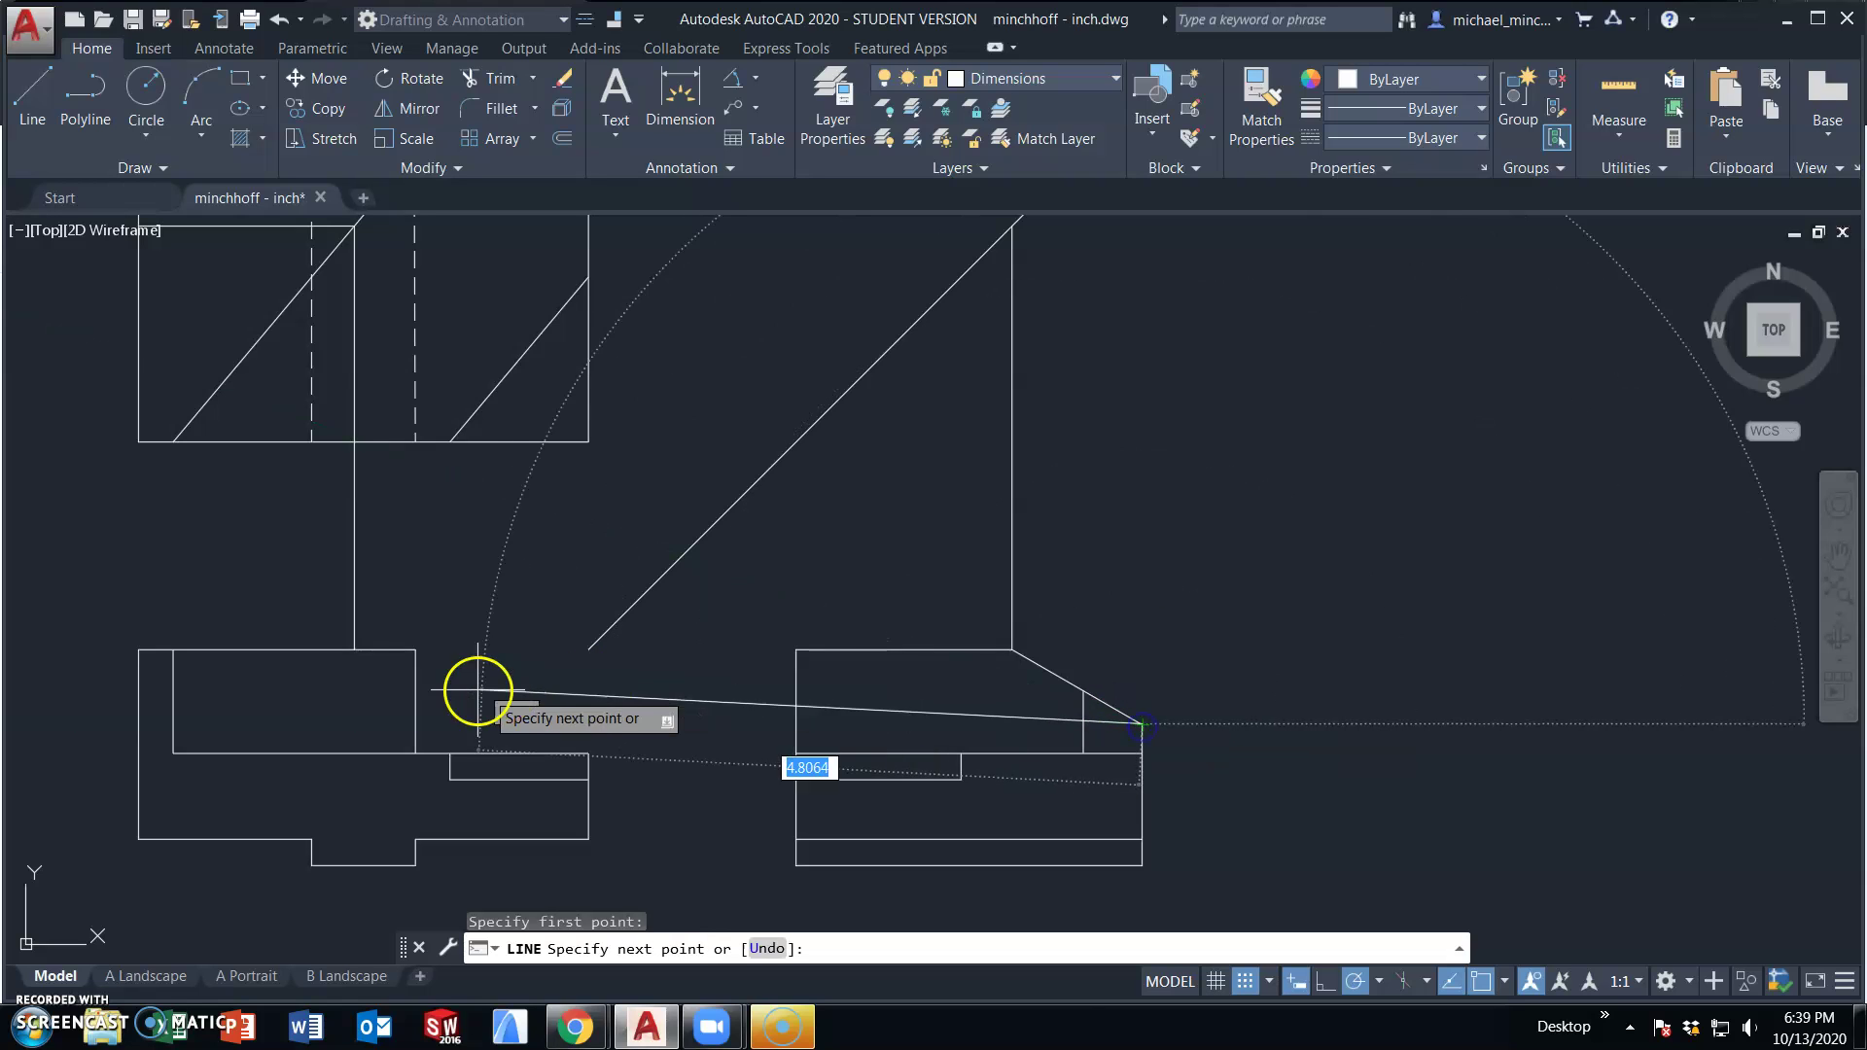
click(416, 726)
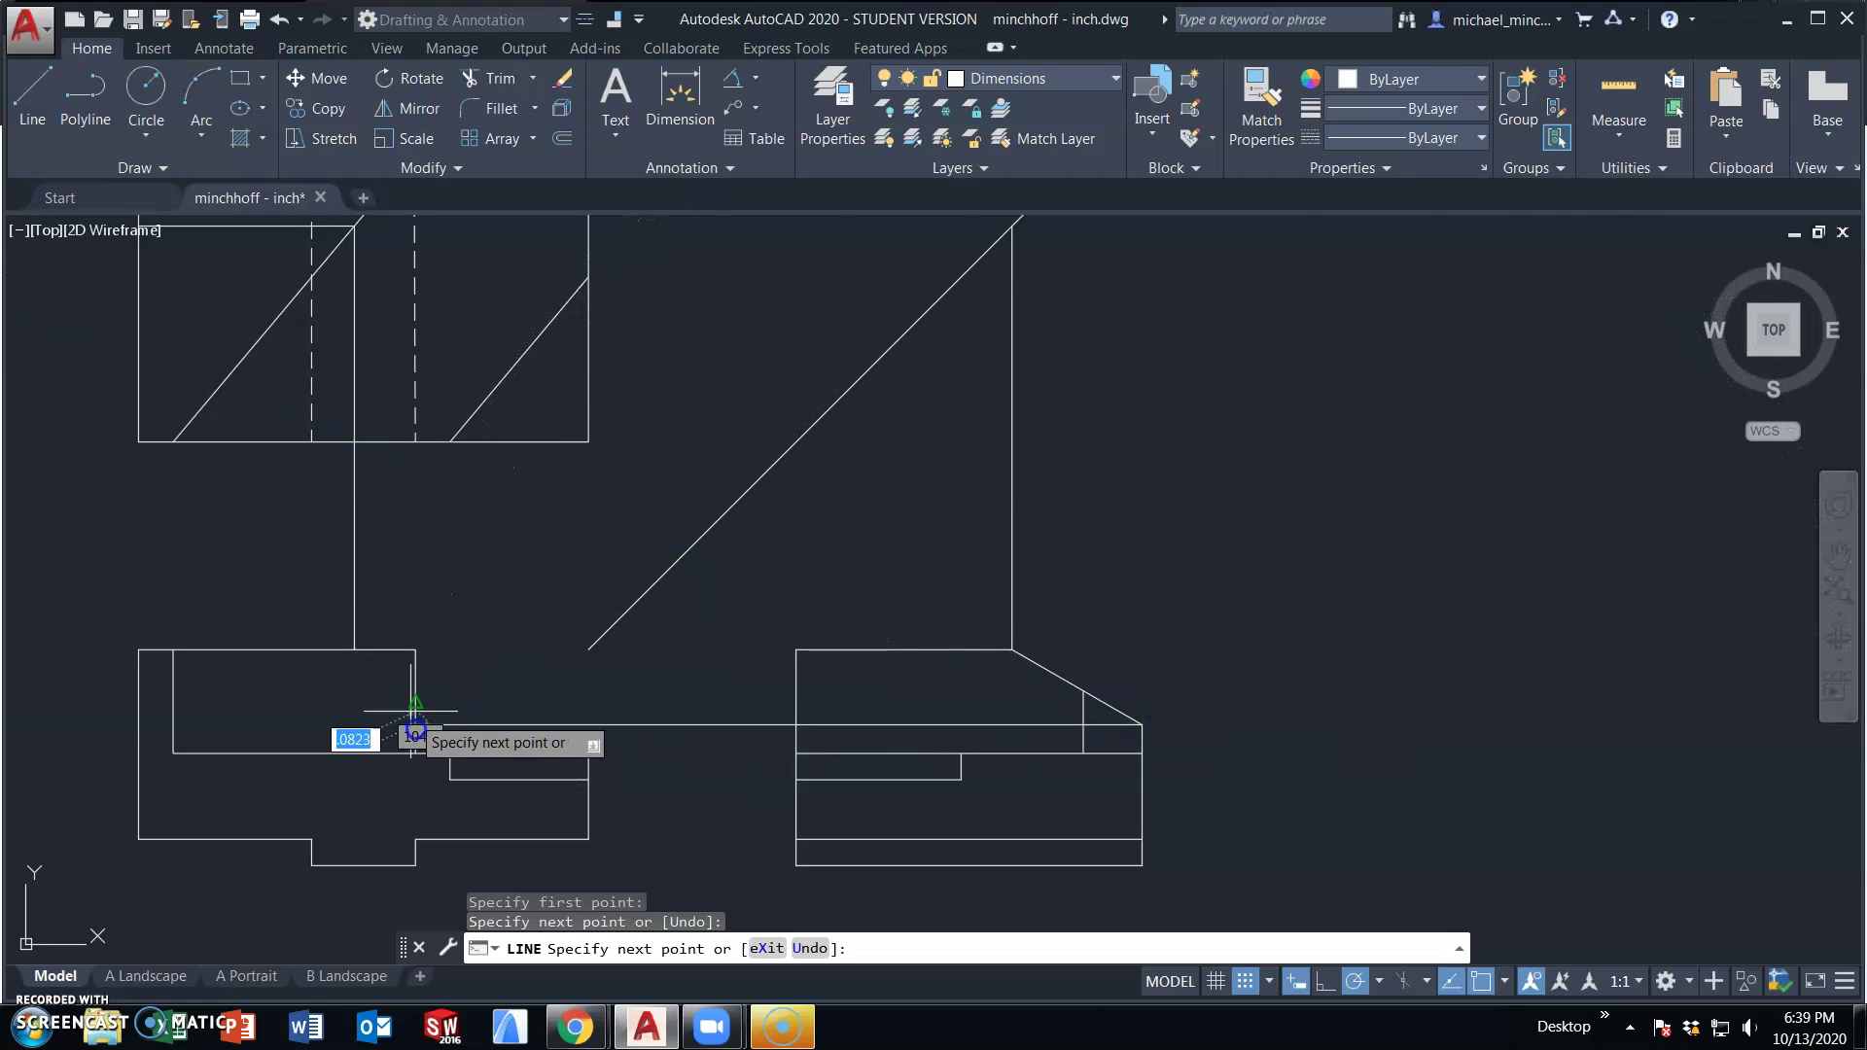
click(354, 649)
key(Escape)
click(415, 671)
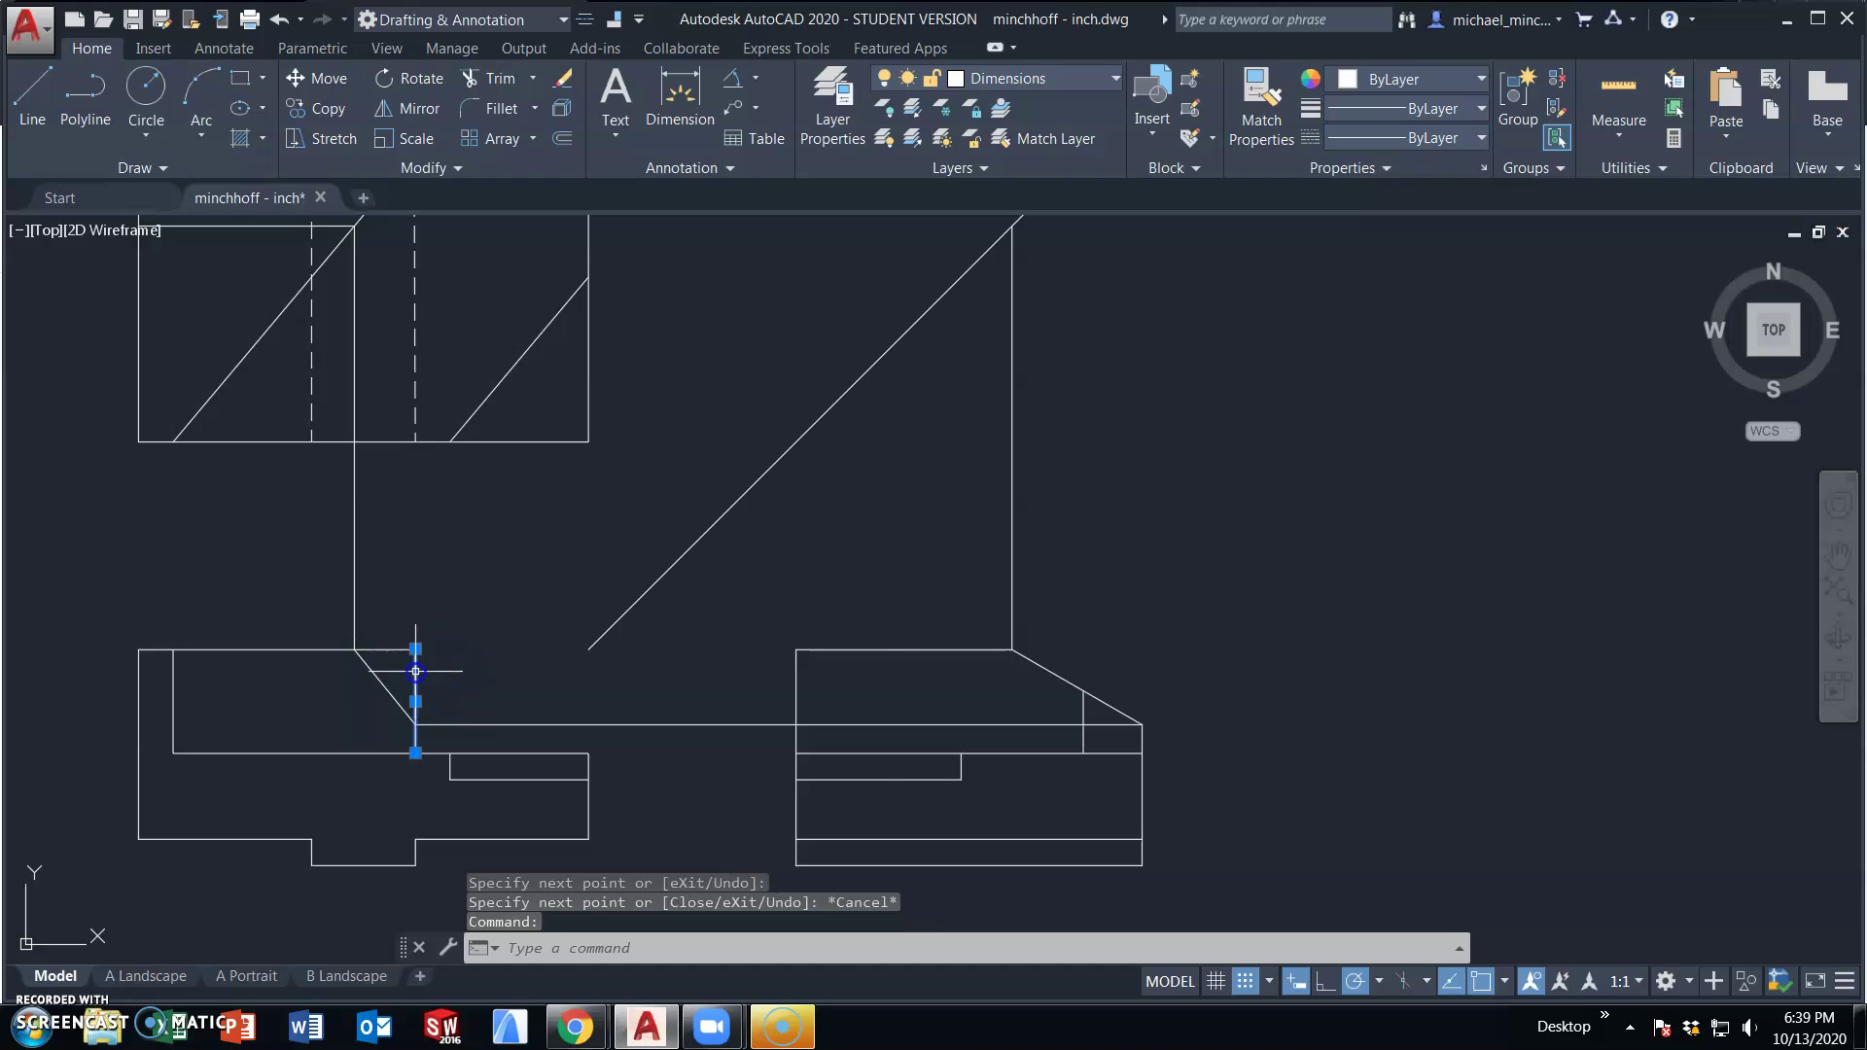
click(415, 648)
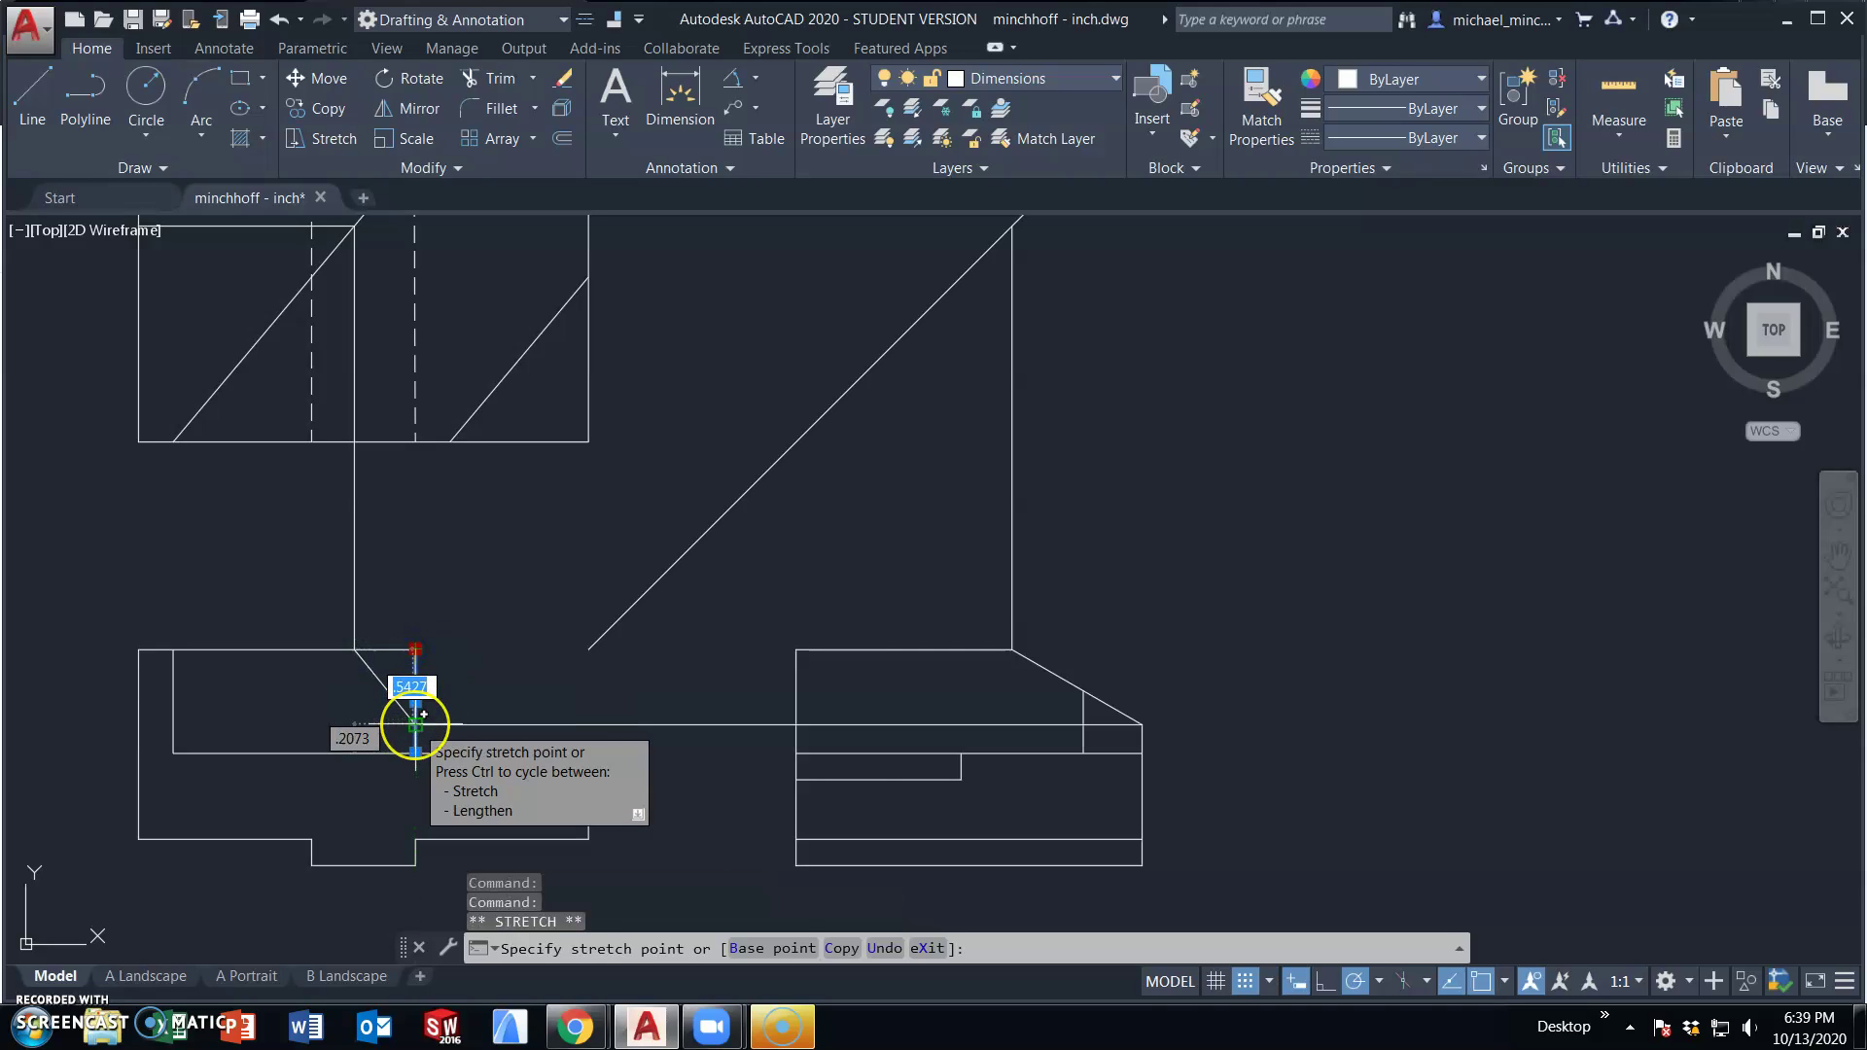
key(Escape)
key(Escape)
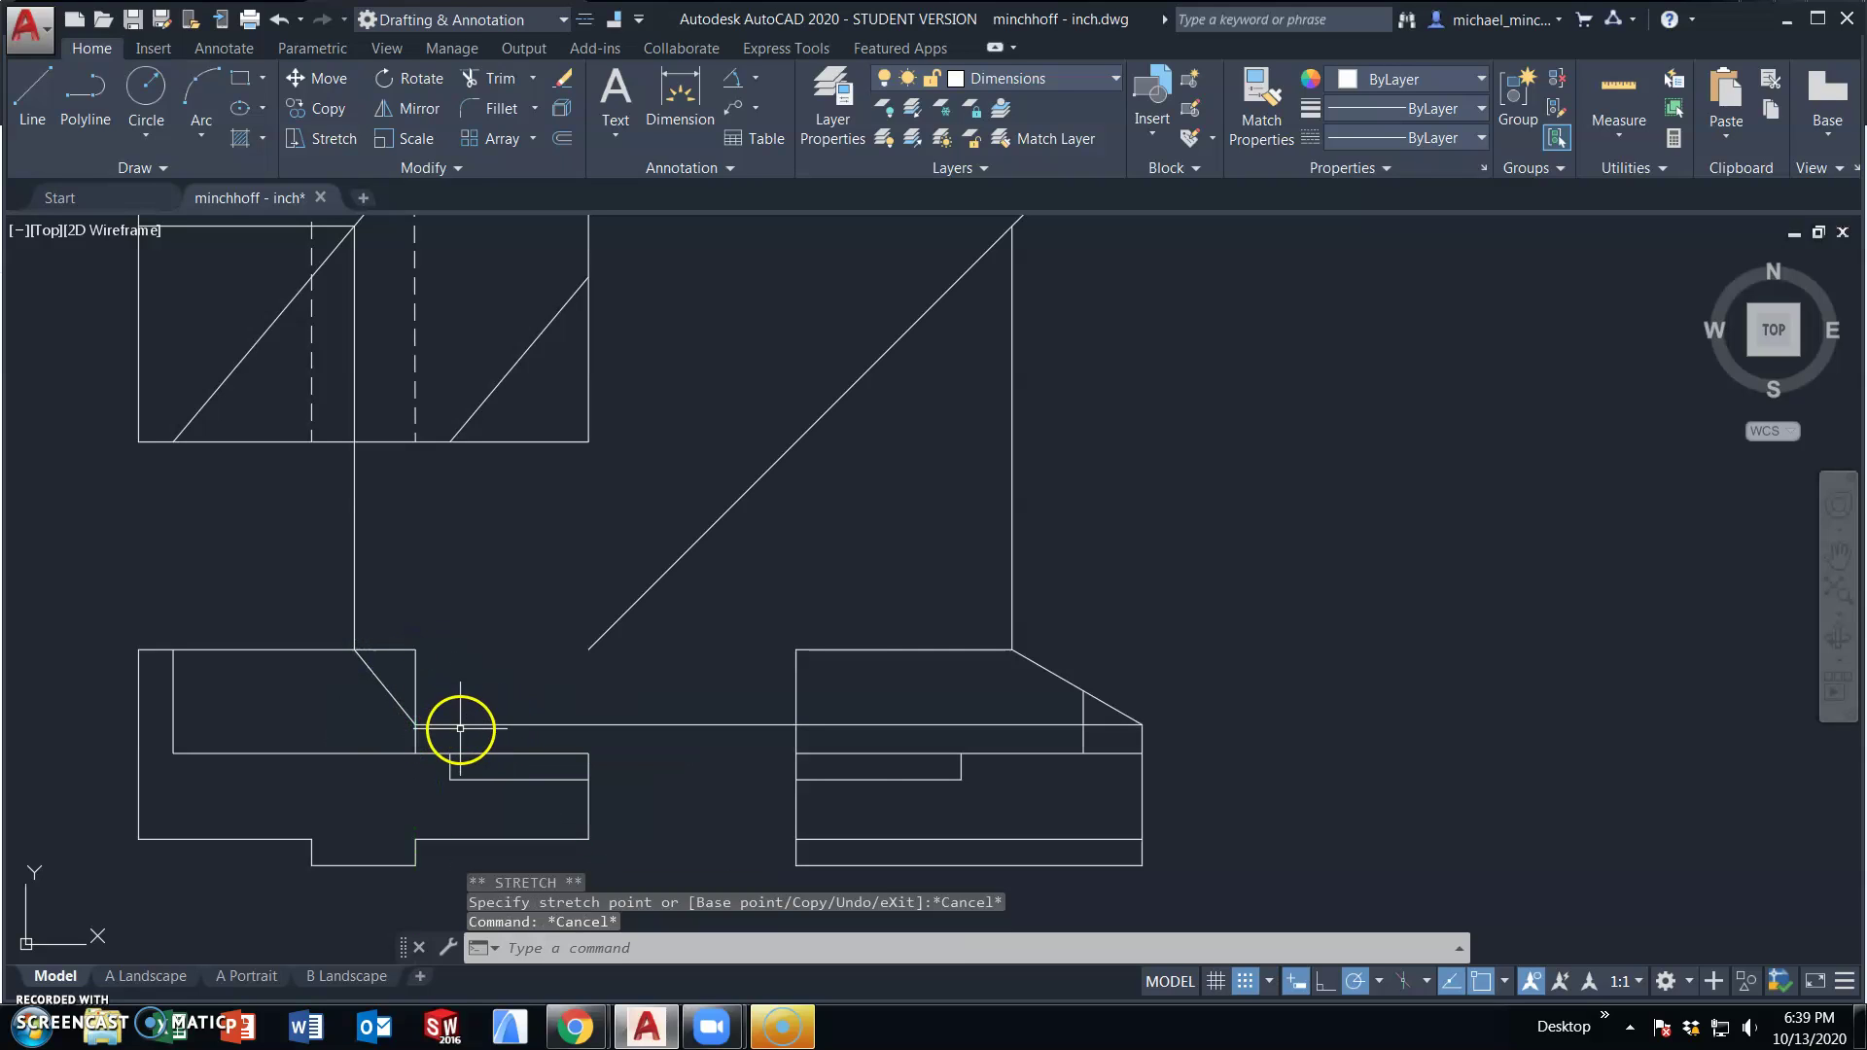
- Erase the horizontal construction line and the short diagonal line in the front view
click(454, 724)
key(Delete)
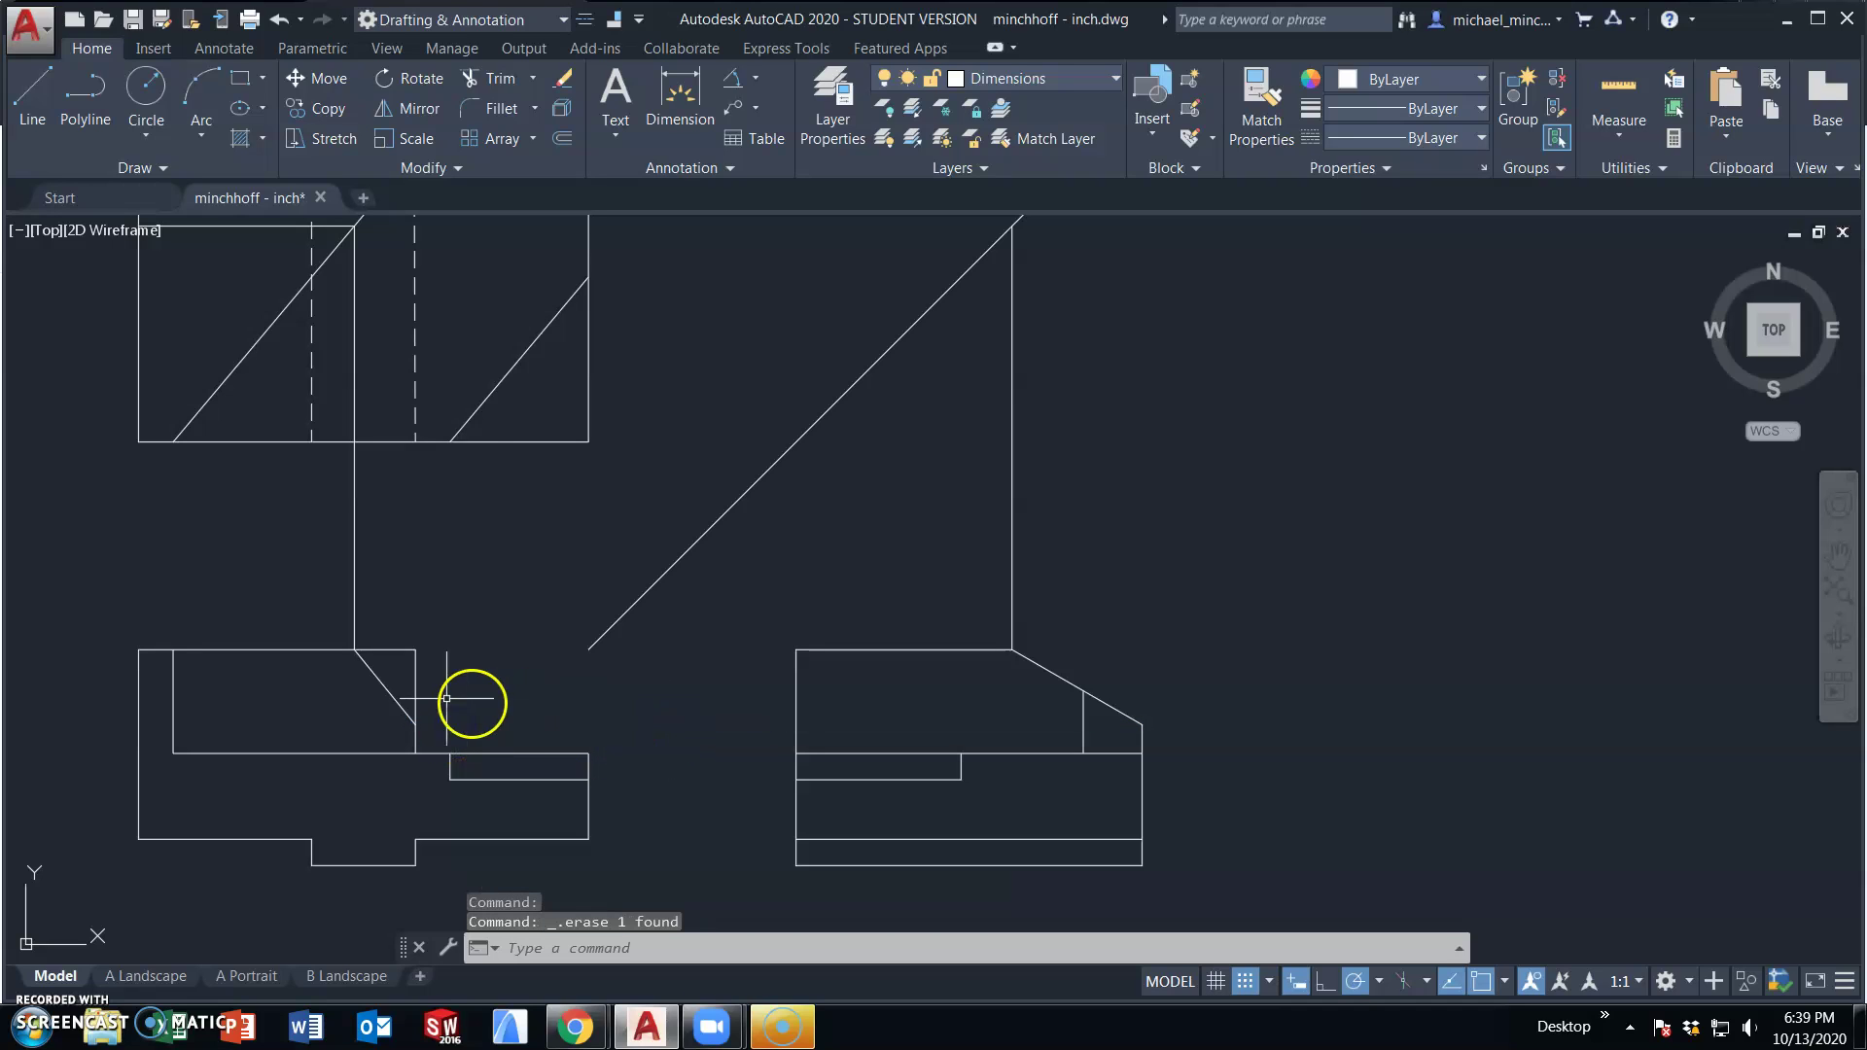
click(381, 688)
key(Delete)
- Draw the sloped edge from the side view's corner level, angling up to the front view's top corner
click(33, 97)
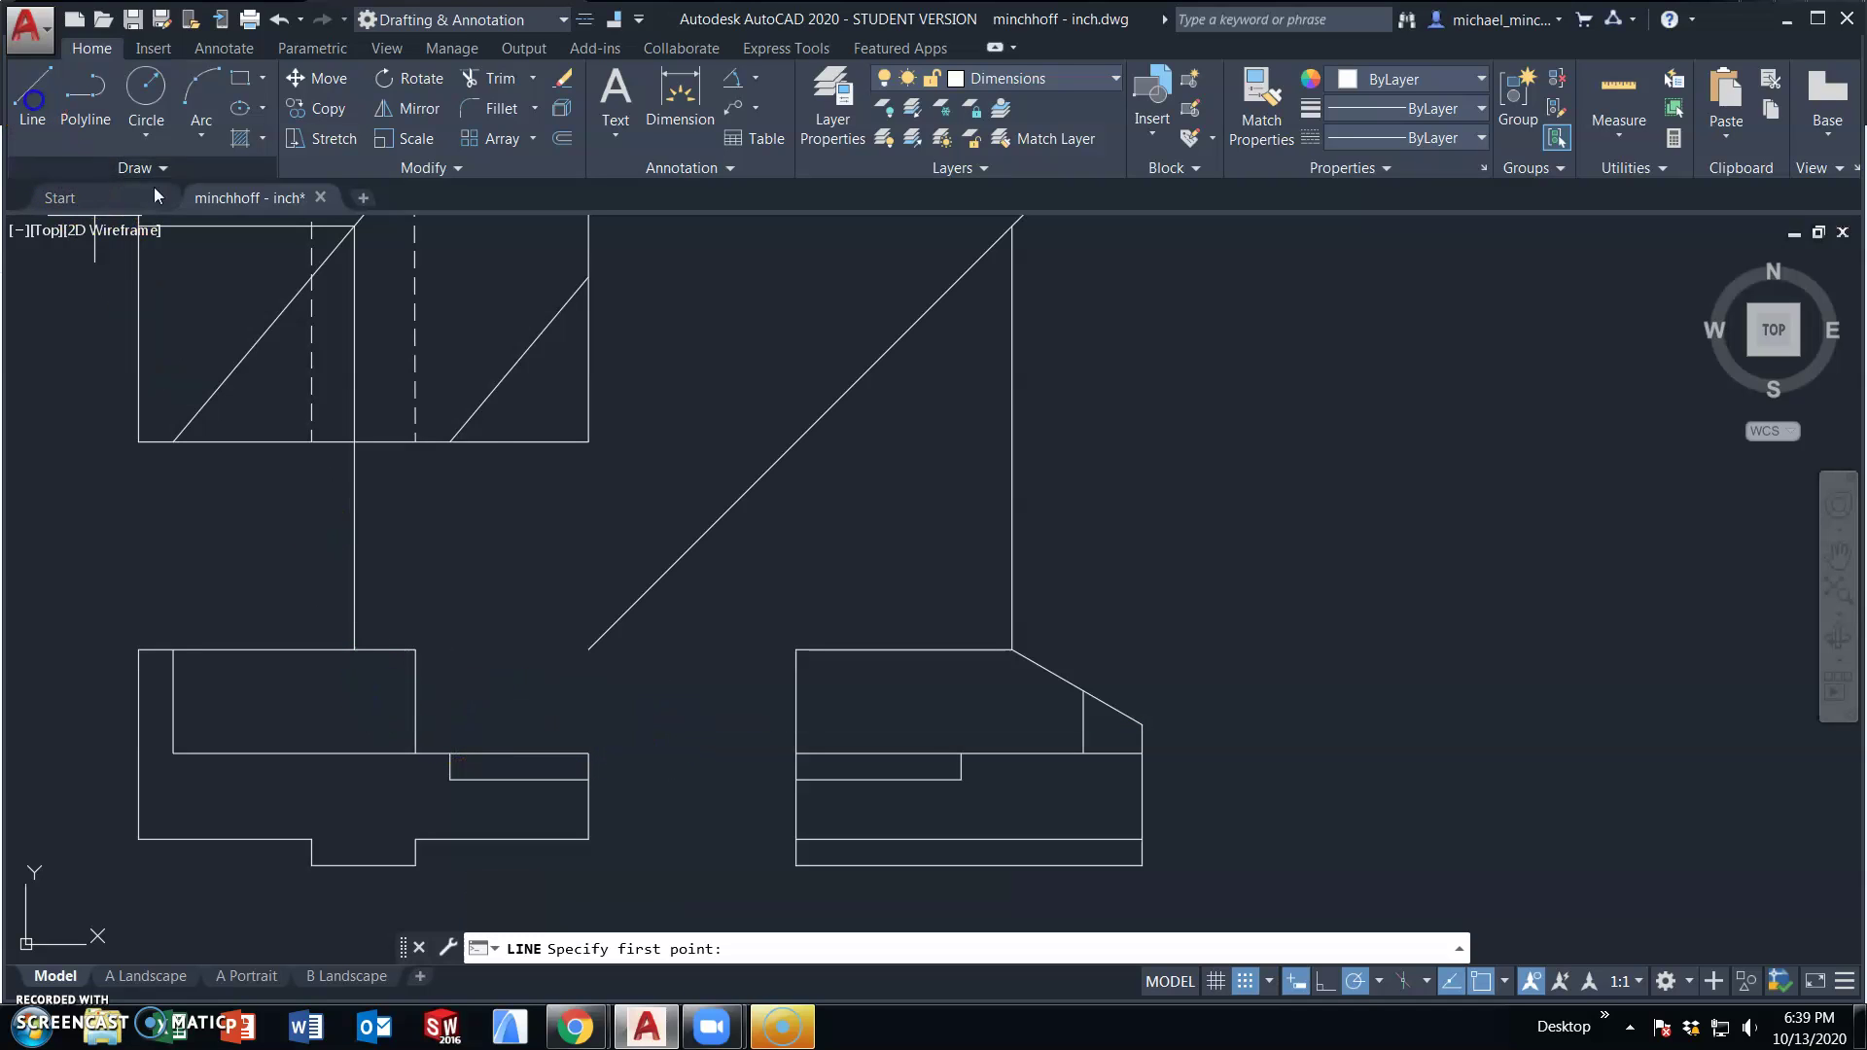
click(1082, 690)
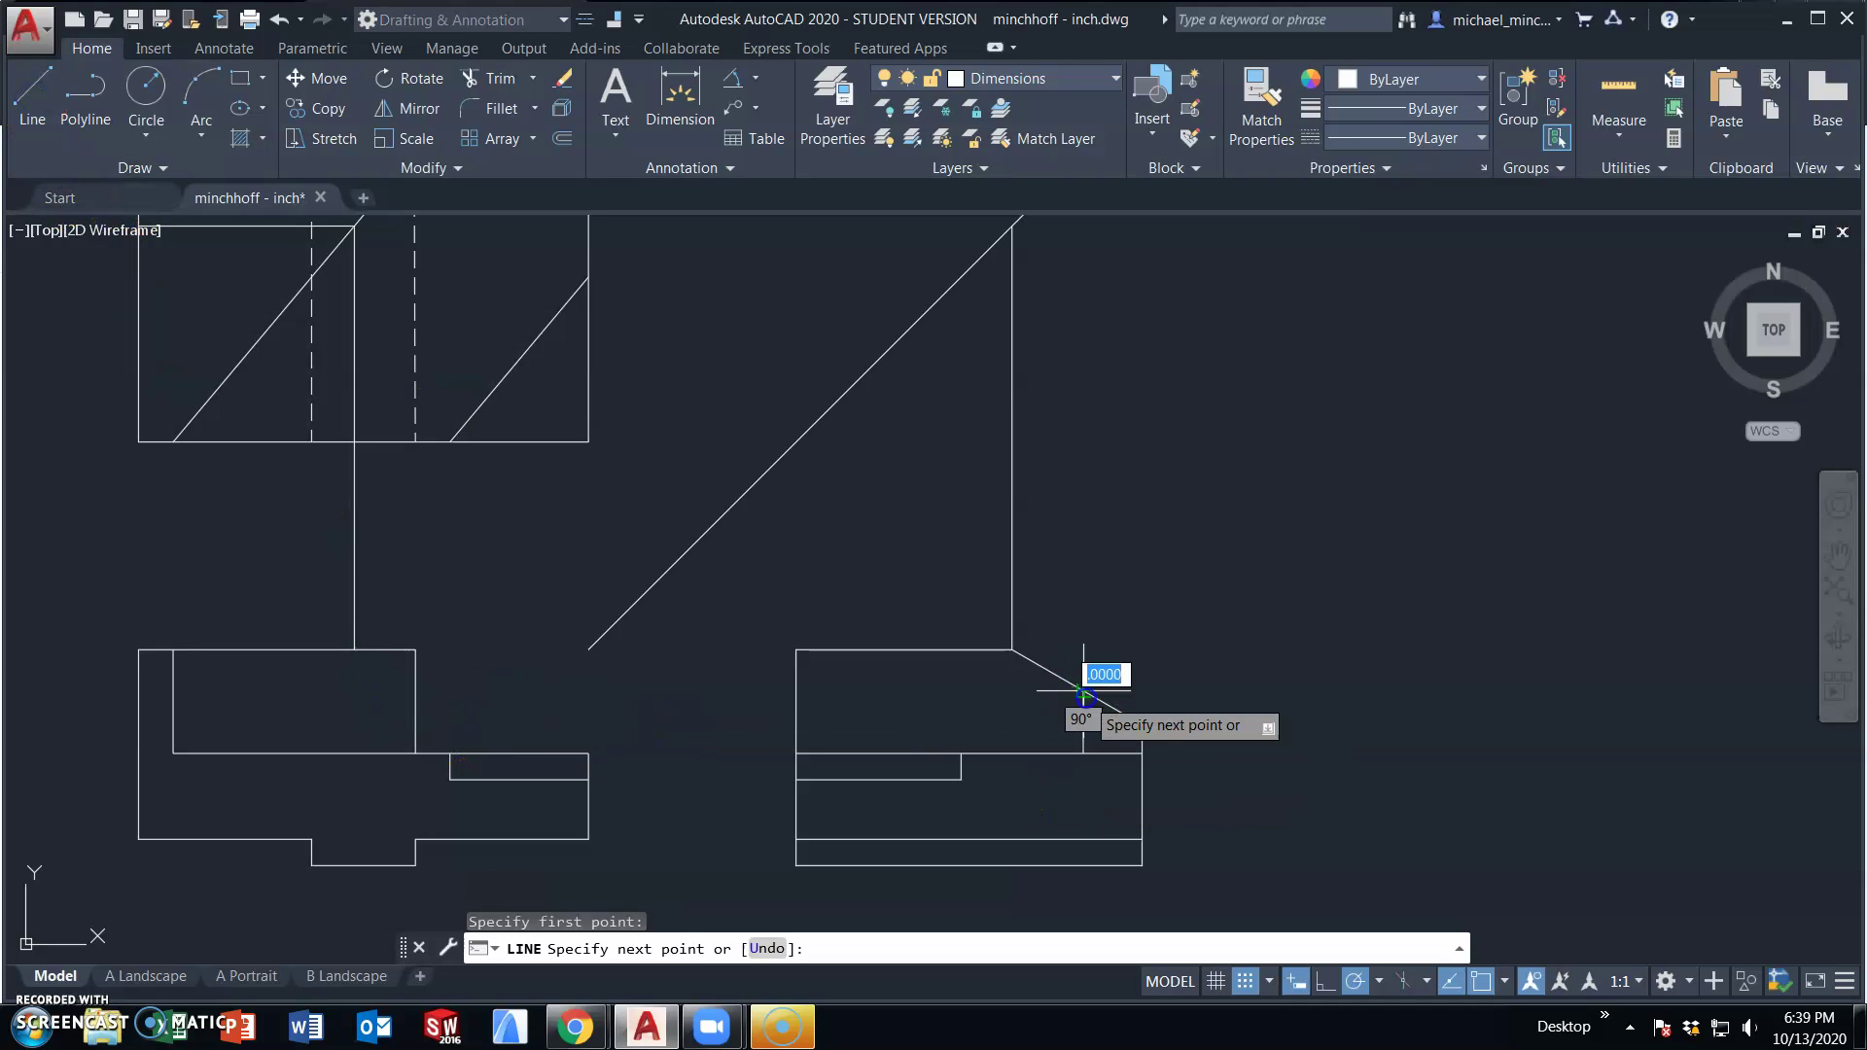
click(415, 692)
click(356, 650)
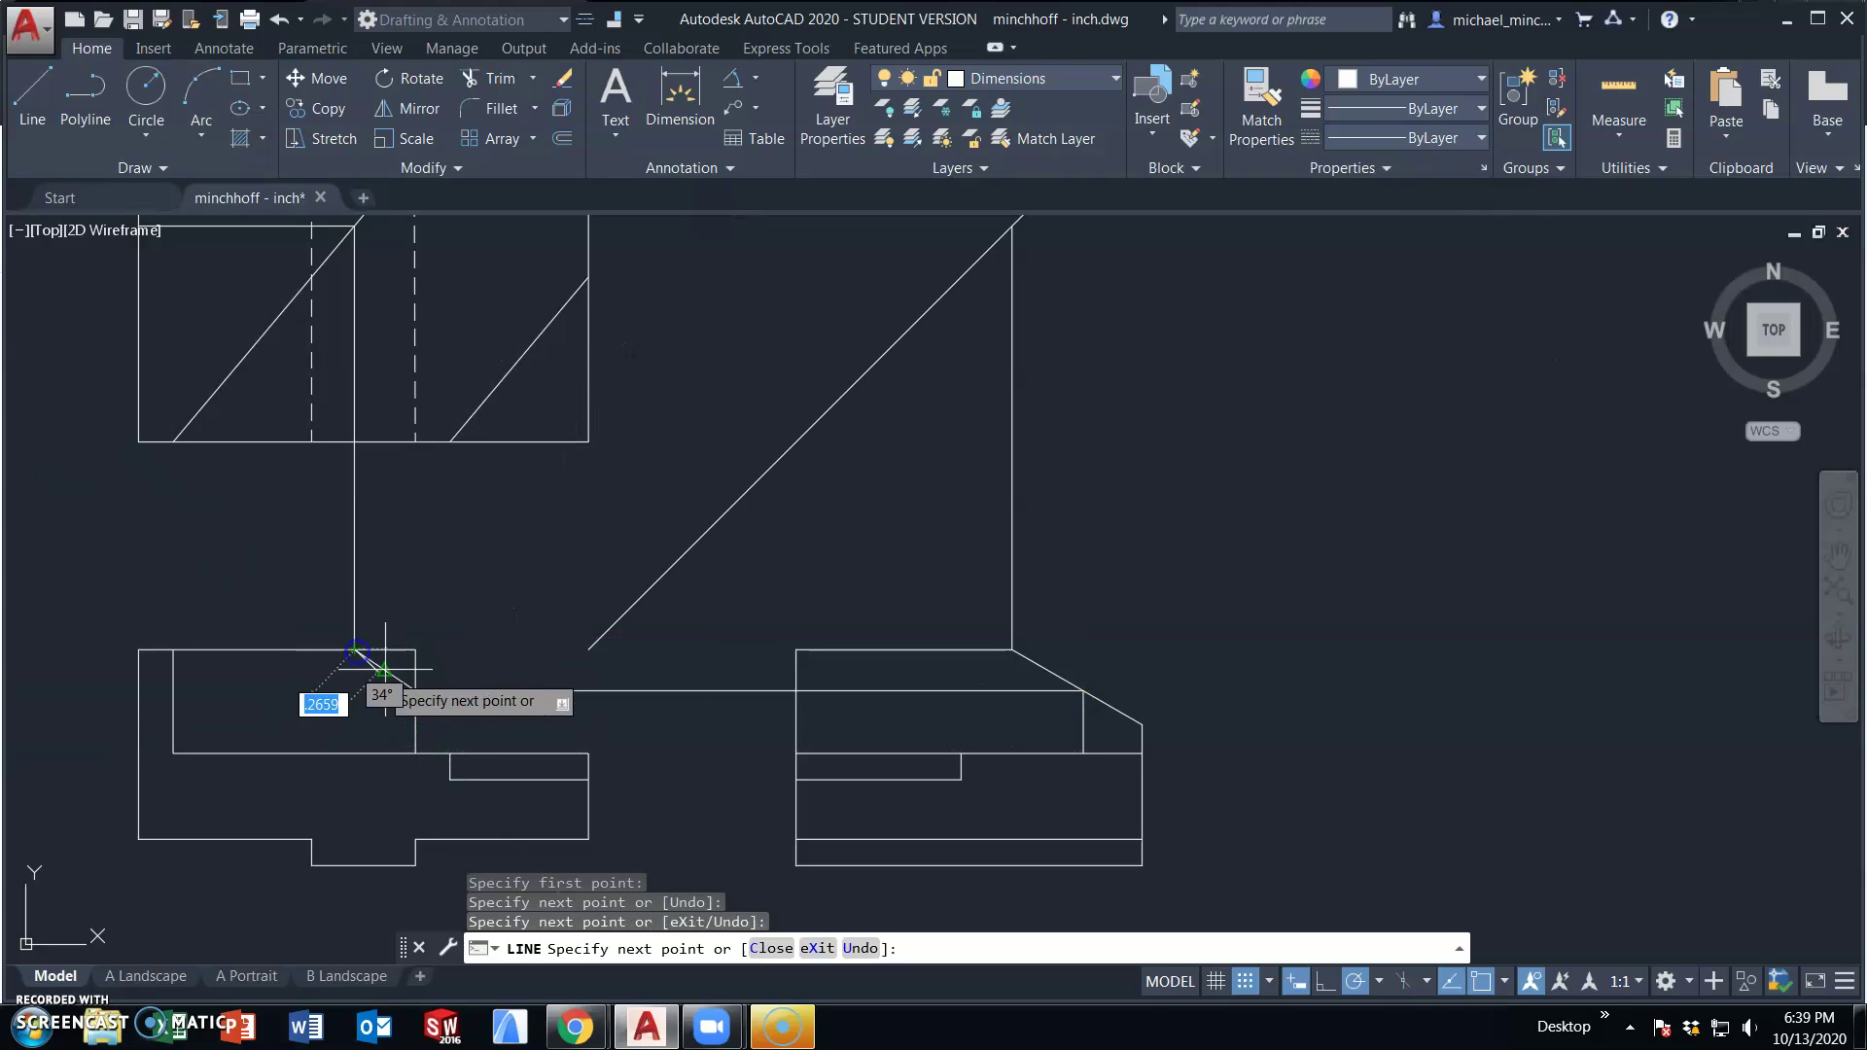
key(Escape)
- Stretch the front view's vertical and top edges so they meet the sloped edge
click(415, 719)
click(415, 649)
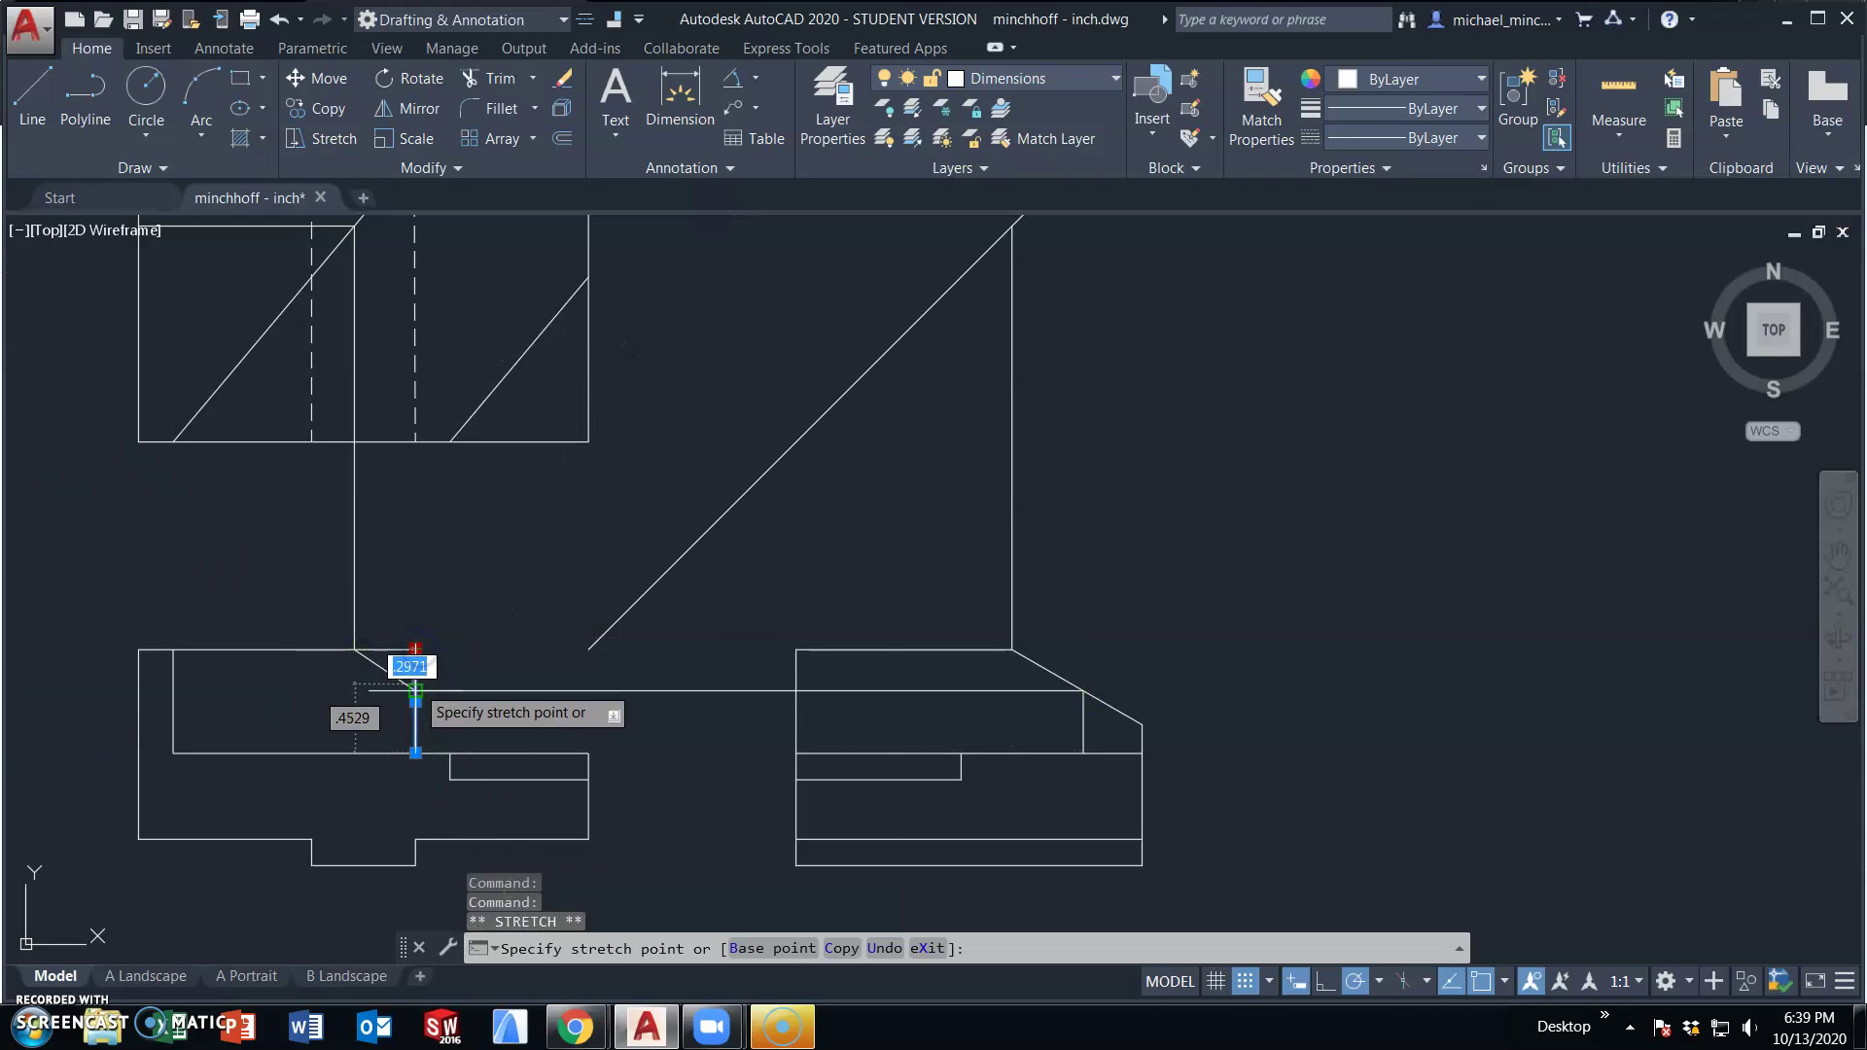
click(415, 688)
click(415, 647)
click(415, 647)
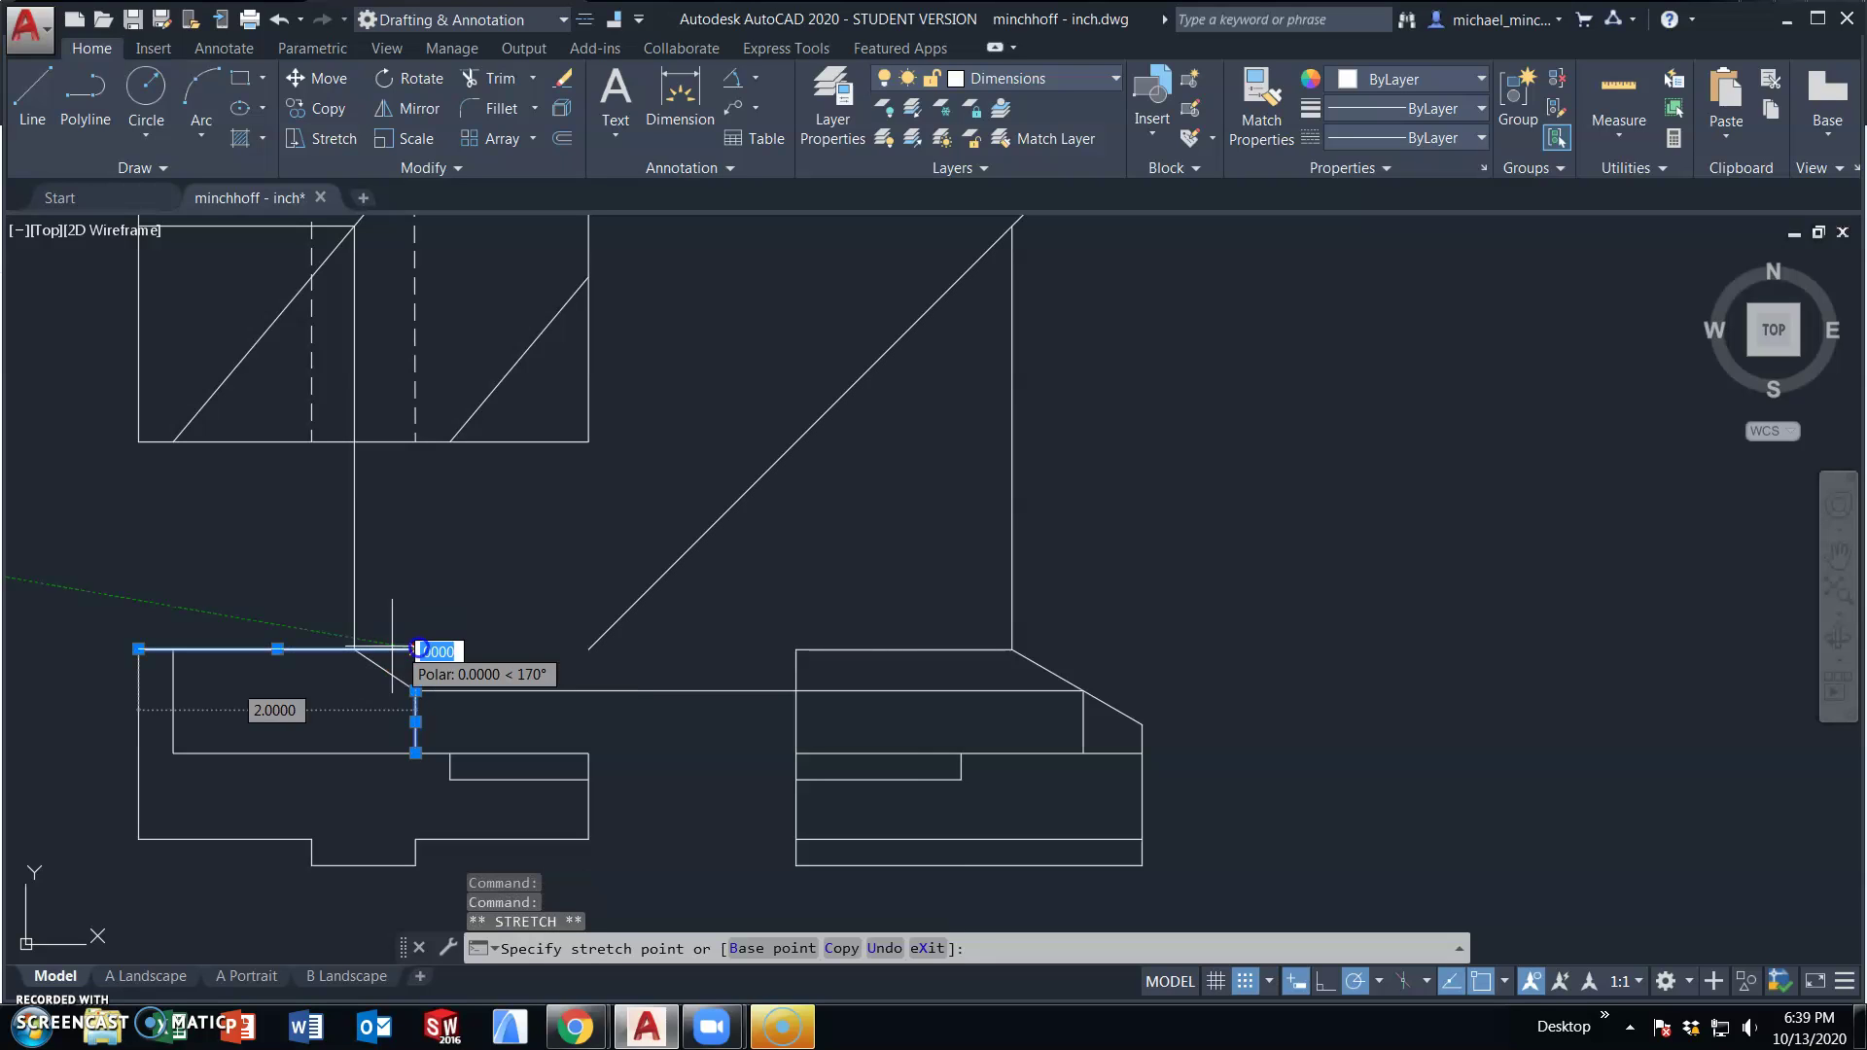
click(356, 649)
key(Escape)
- Erase the leftover horizontal construction line and both vertical projection lines
middle_drag(429, 608, 442, 645)
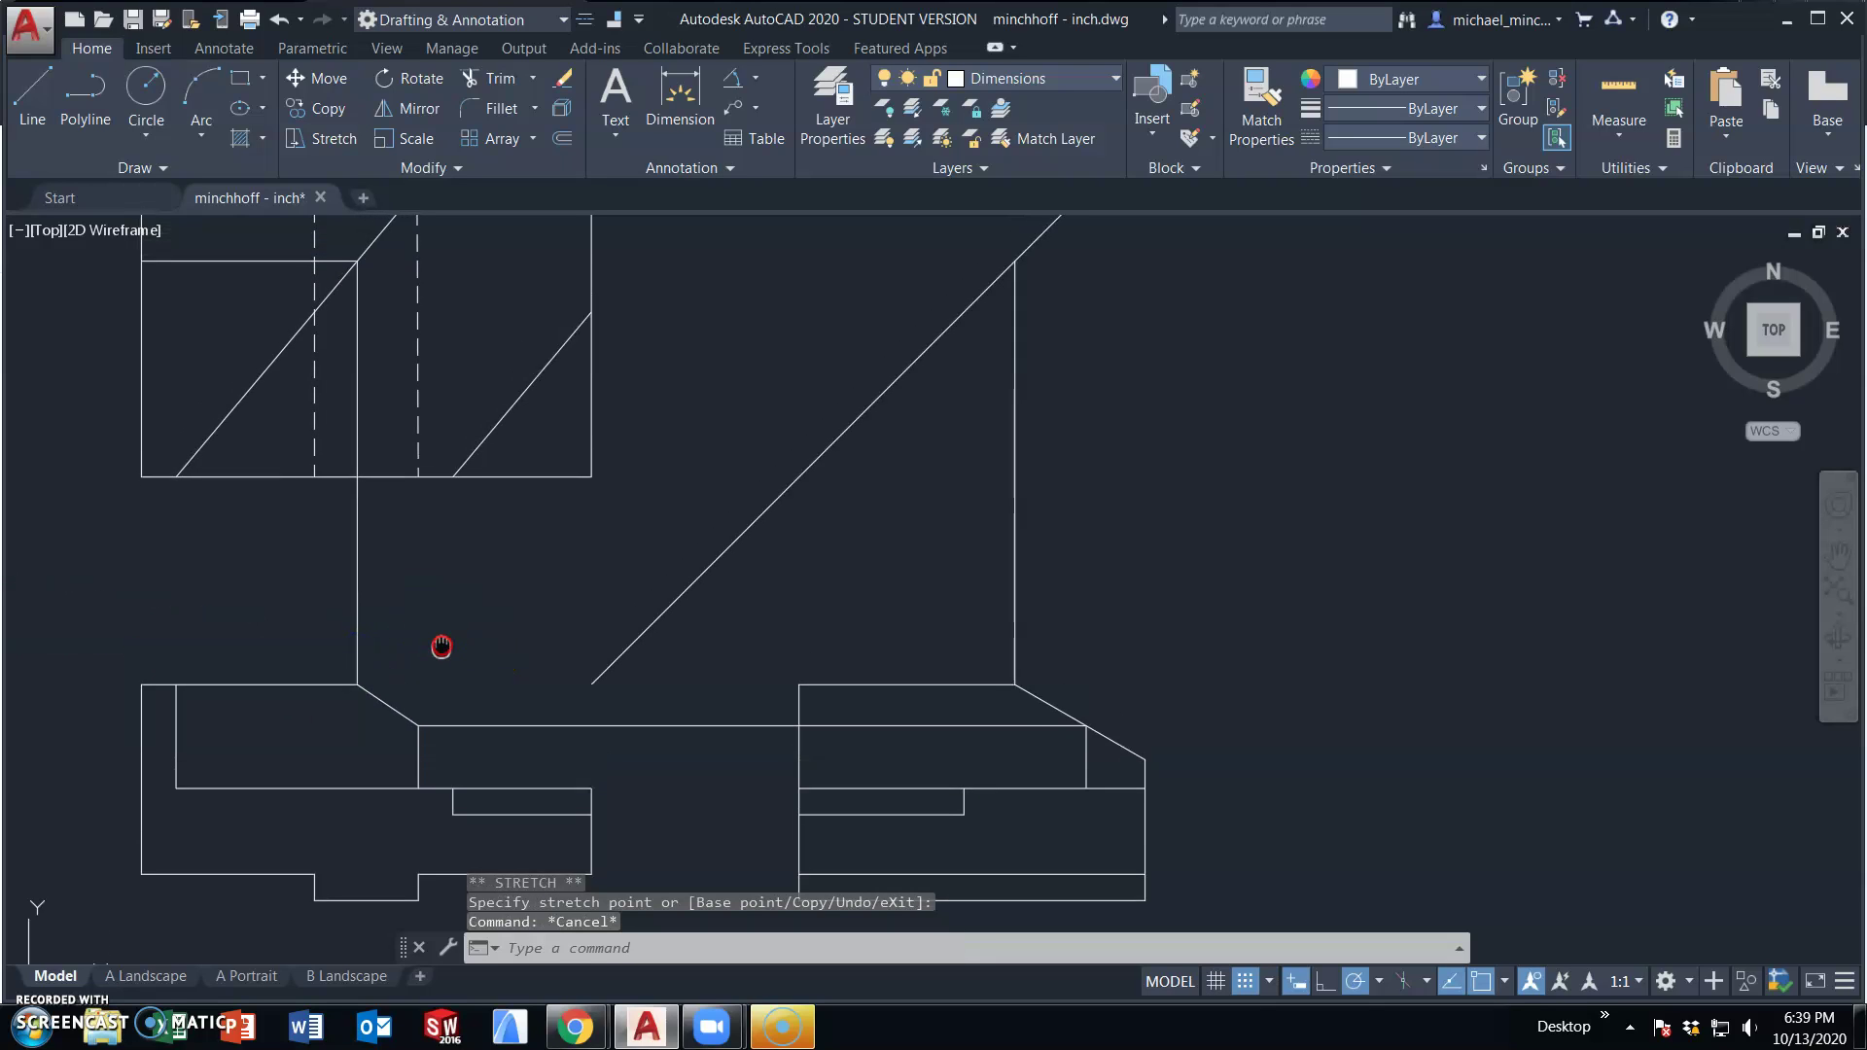
click(675, 729)
key(Delete)
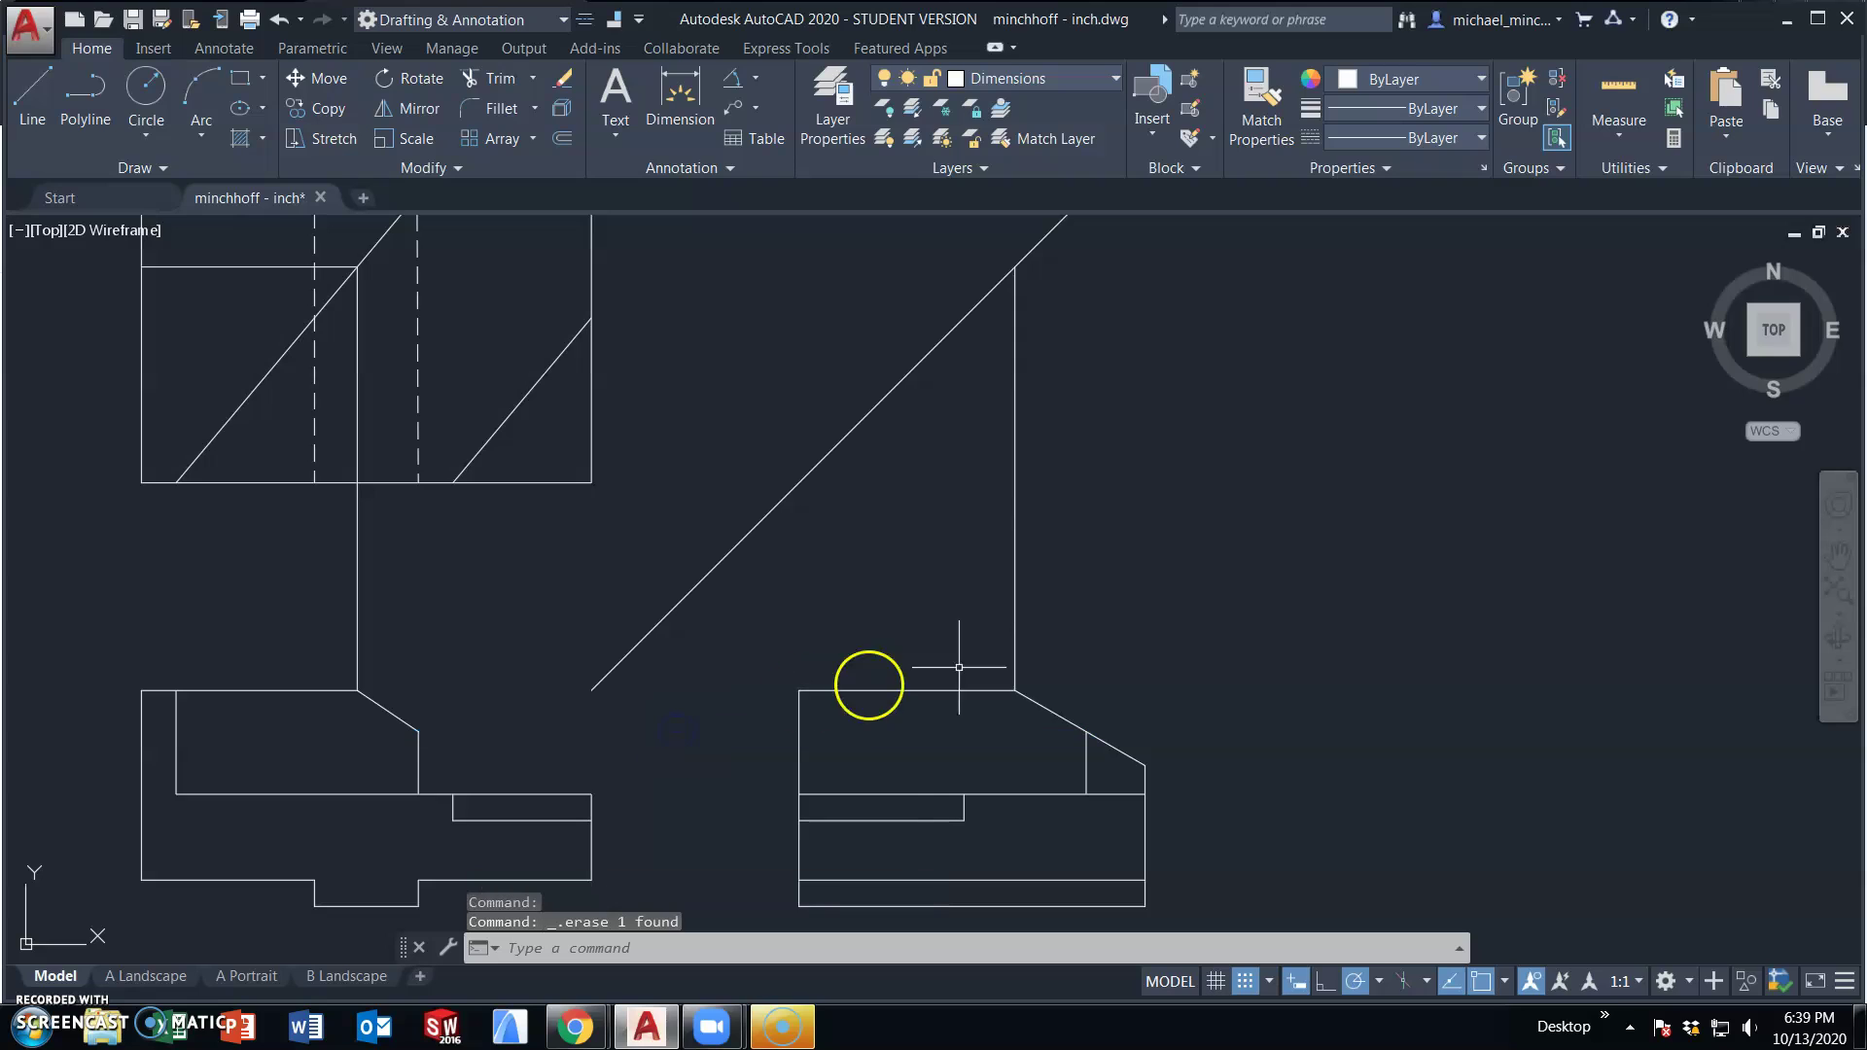
click(1015, 614)
key(Delete)
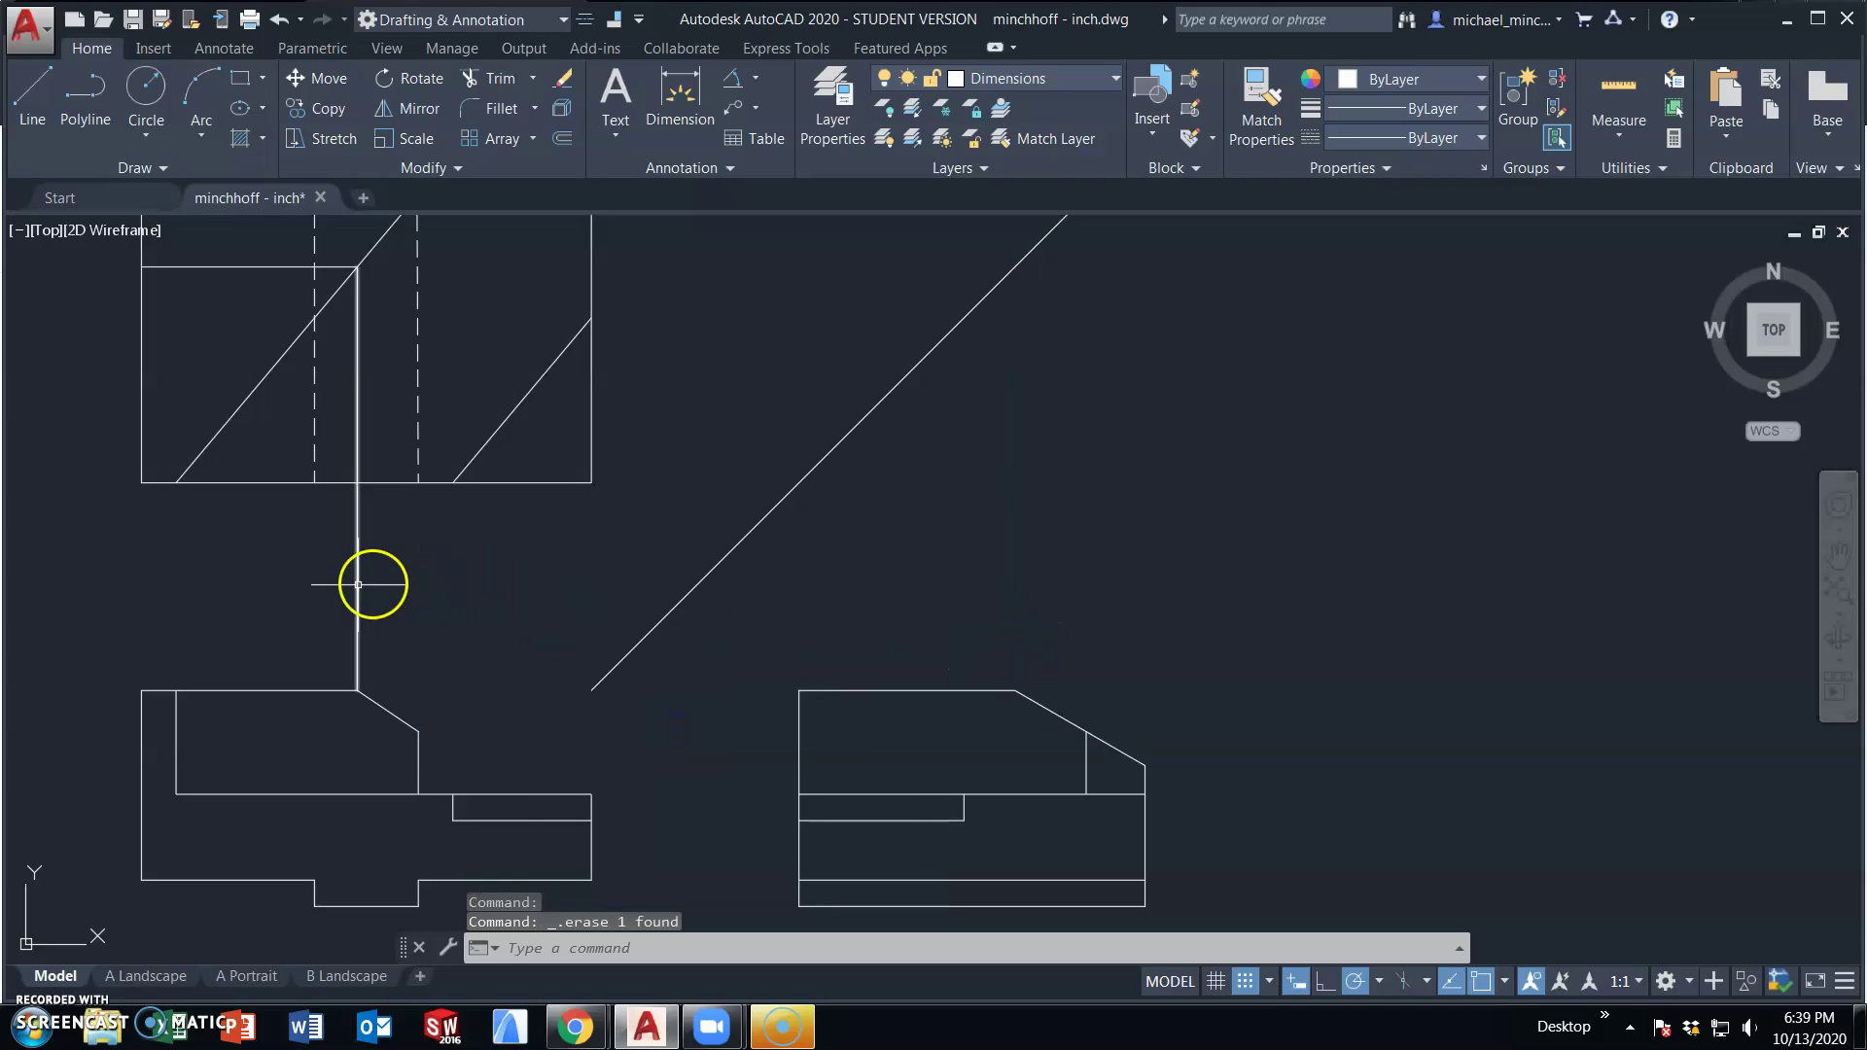
click(356, 585)
key(Delete)
middle_drag(487, 580, 504, 709)
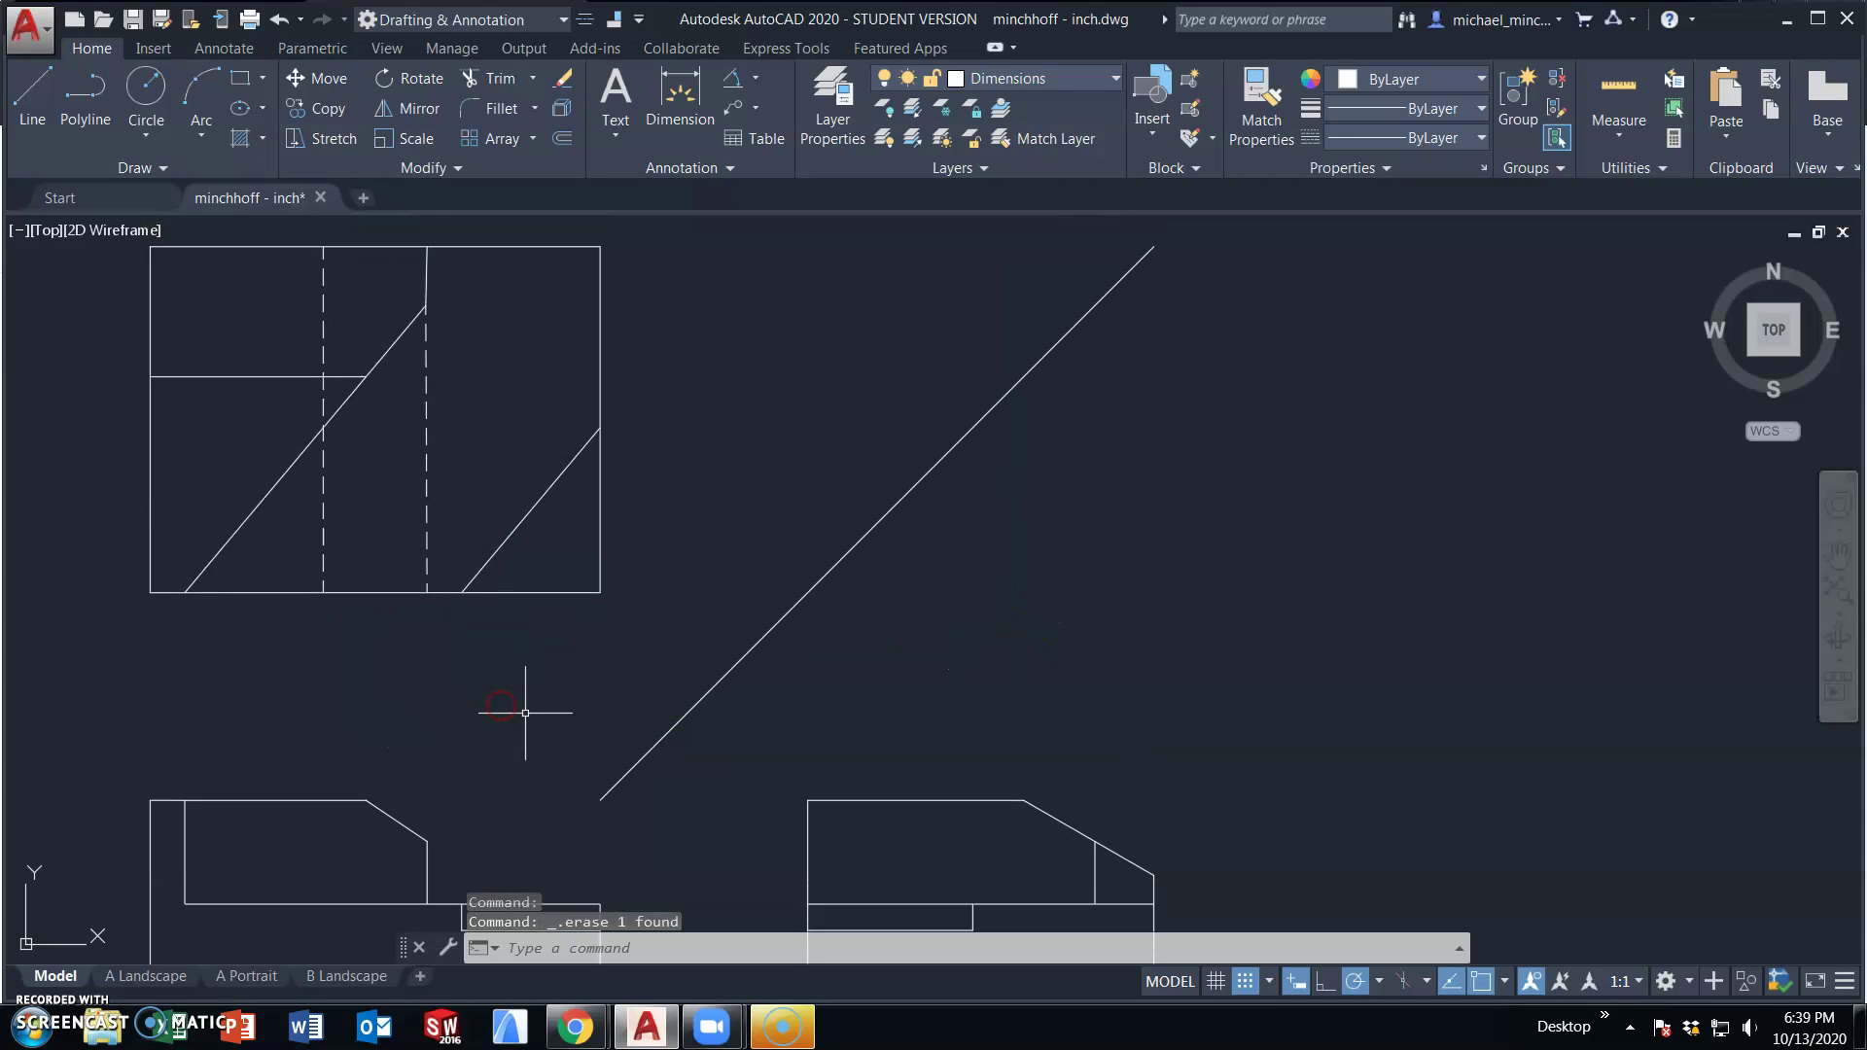
middle_drag(702, 739, 708, 551)
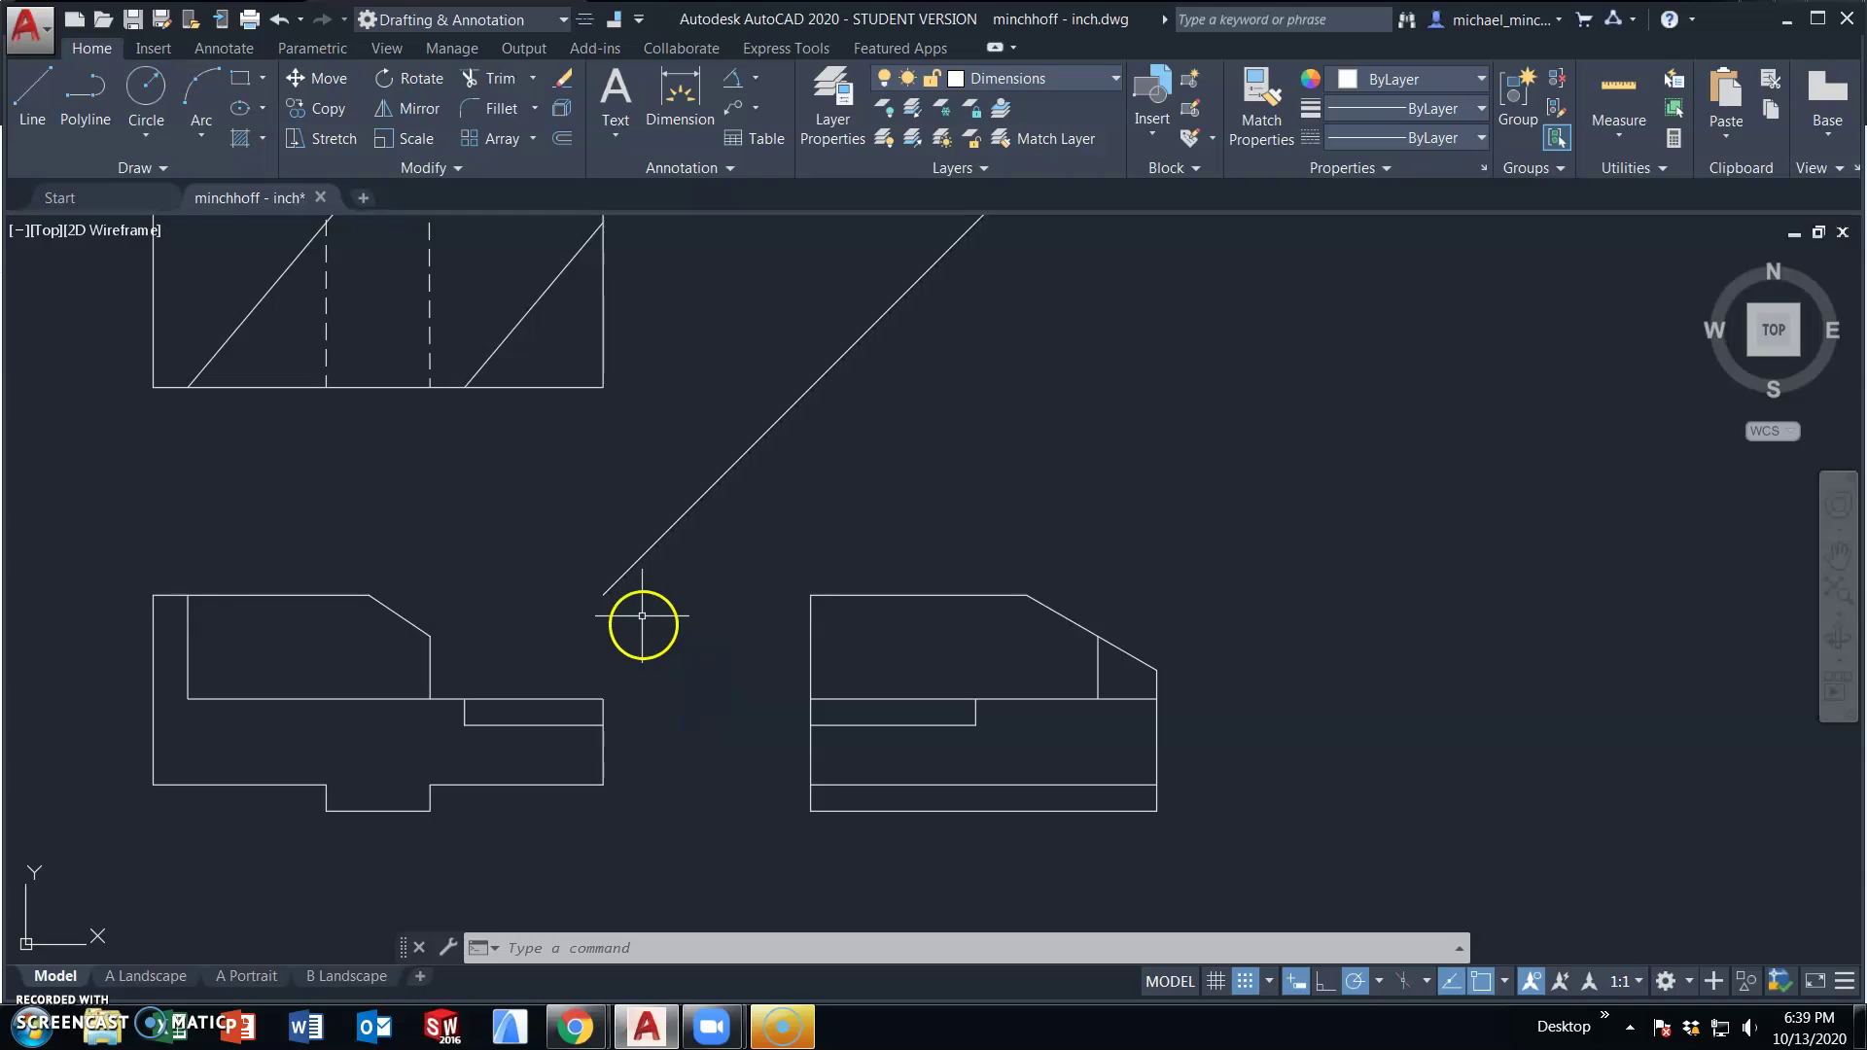
- Draw a horizontal line from the side view's angled corner into the front view, trimmed at the sloped edge
middle_drag(647, 619, 656, 775)
click(37, 114)
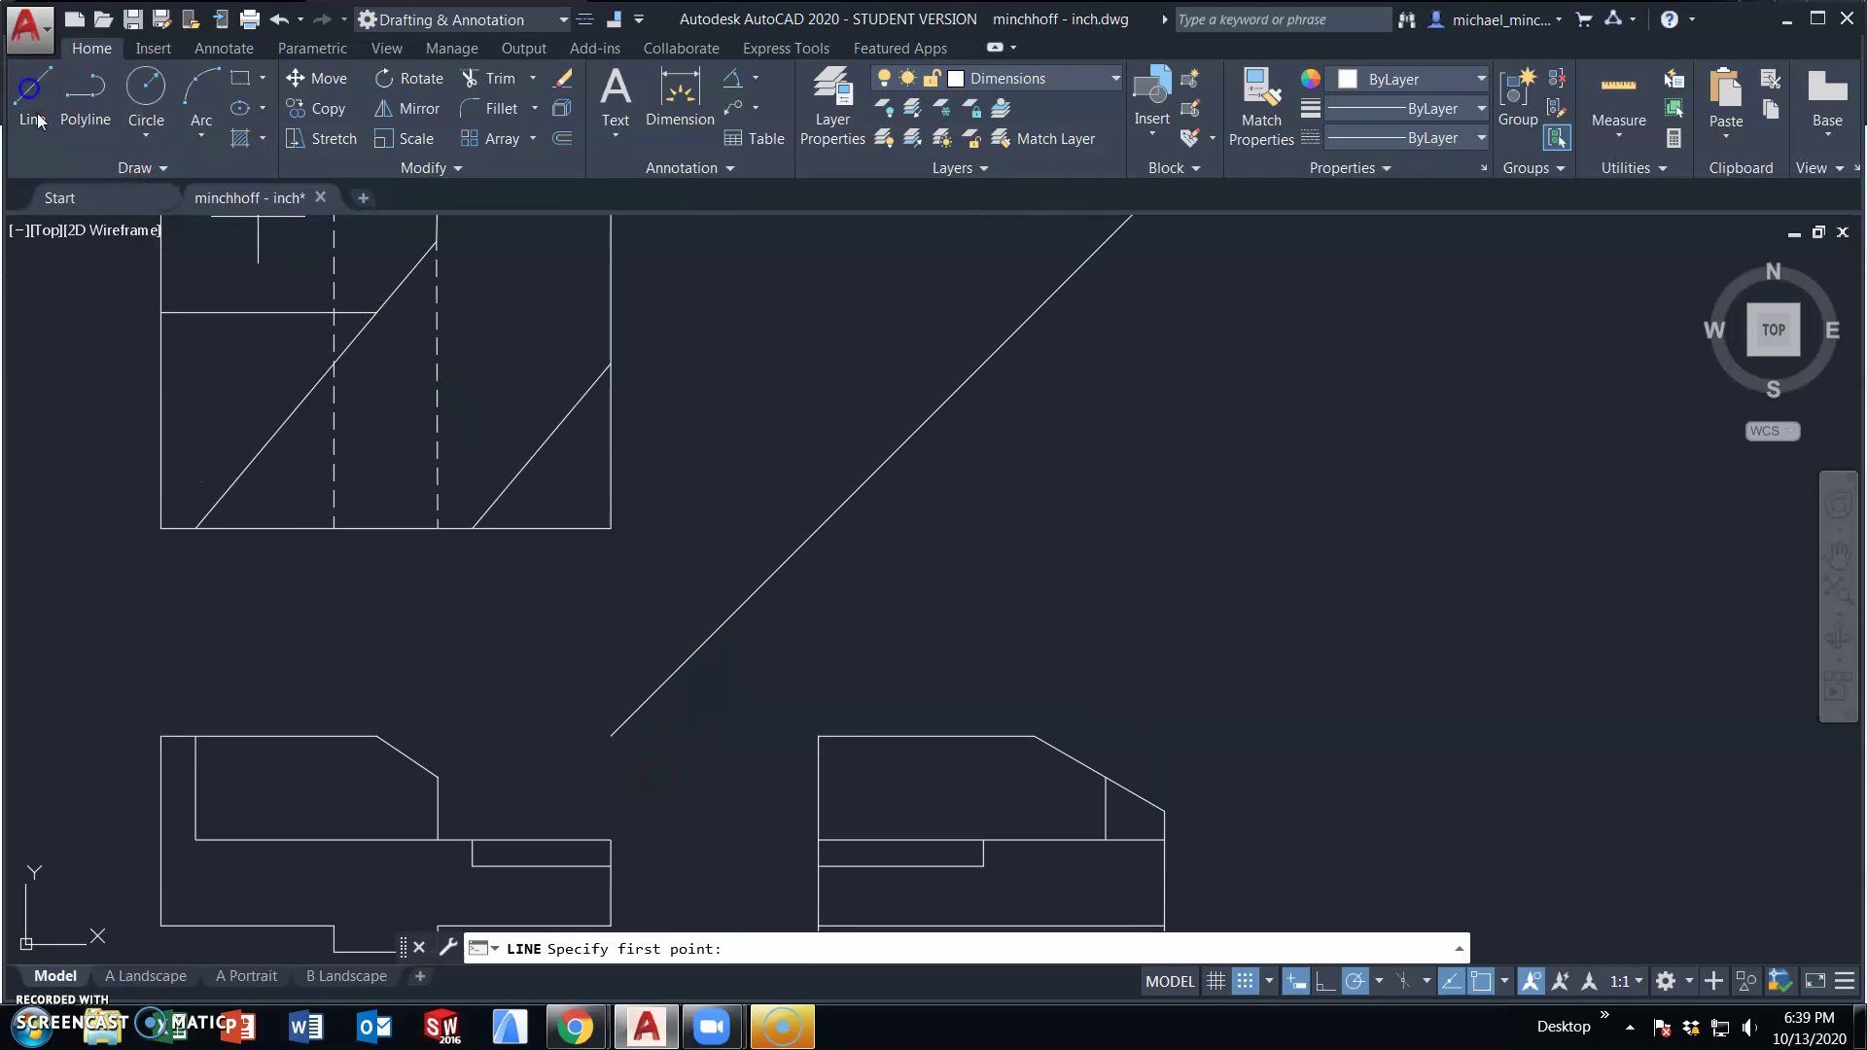
click(1164, 810)
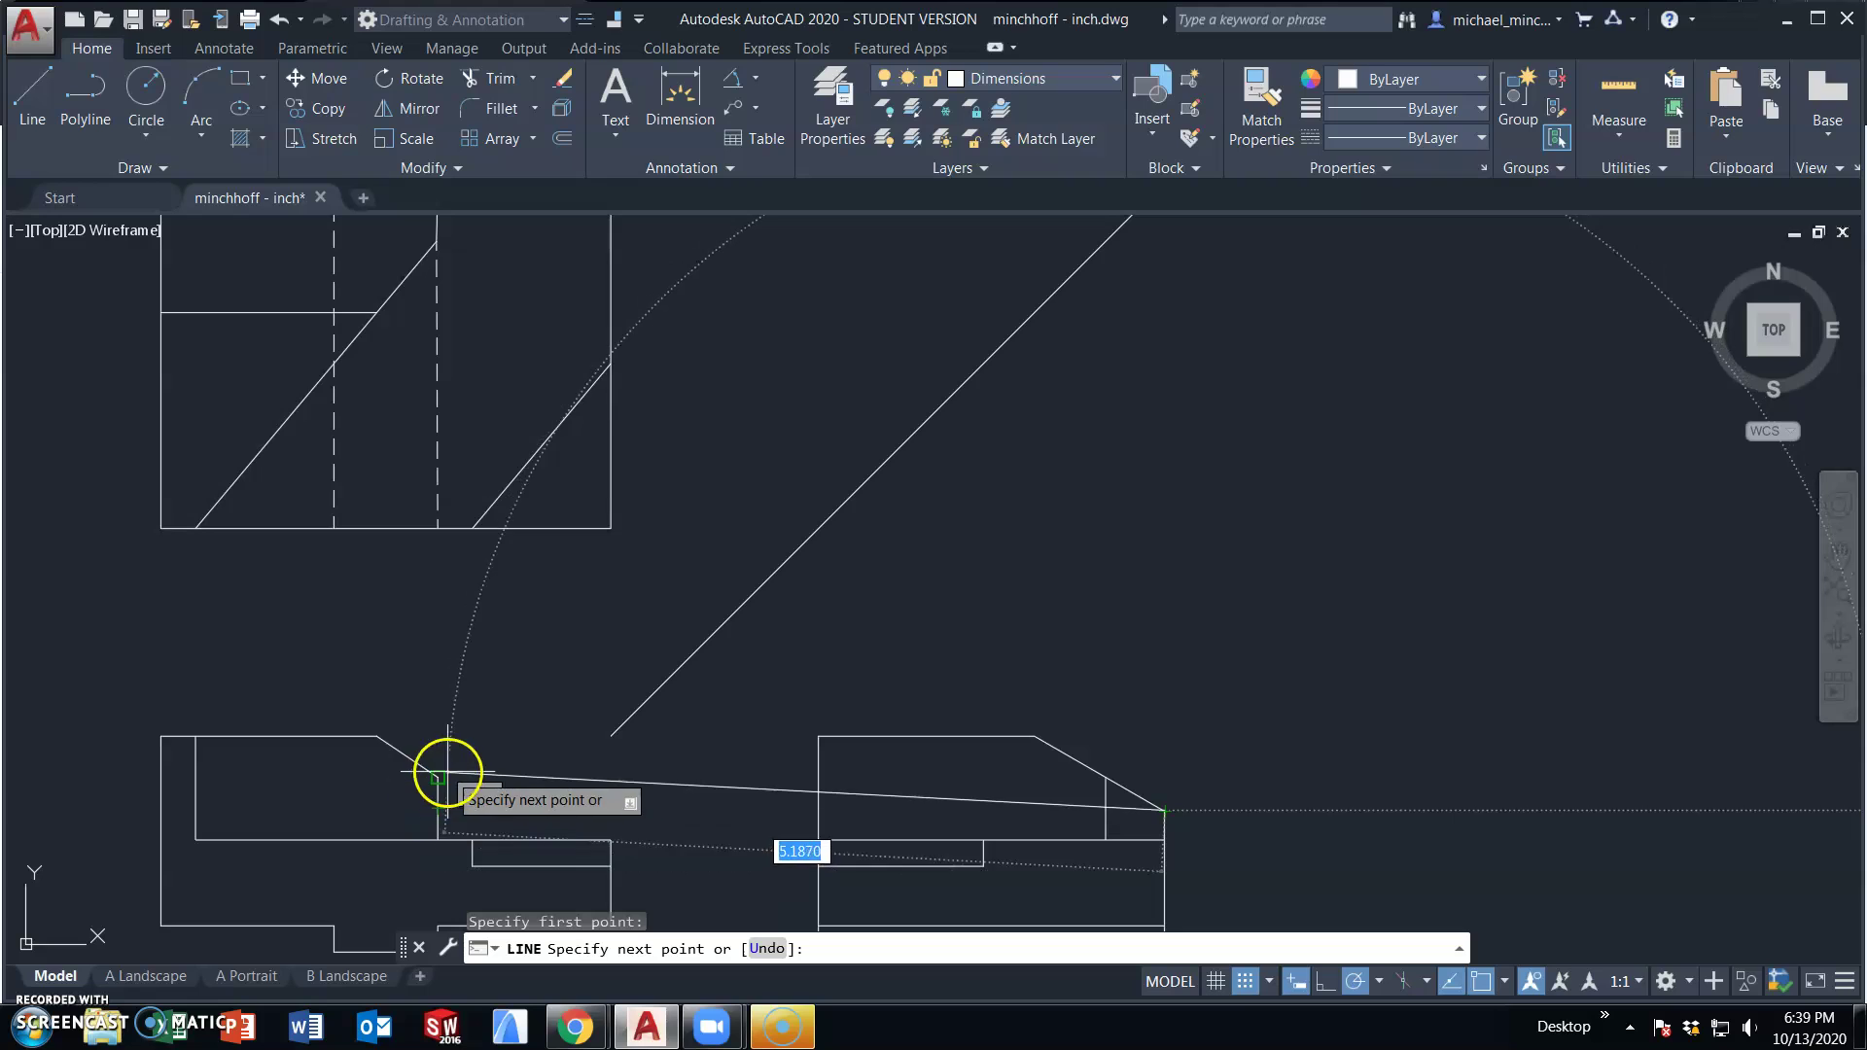
click(161, 808)
key(Escape)
click(486, 809)
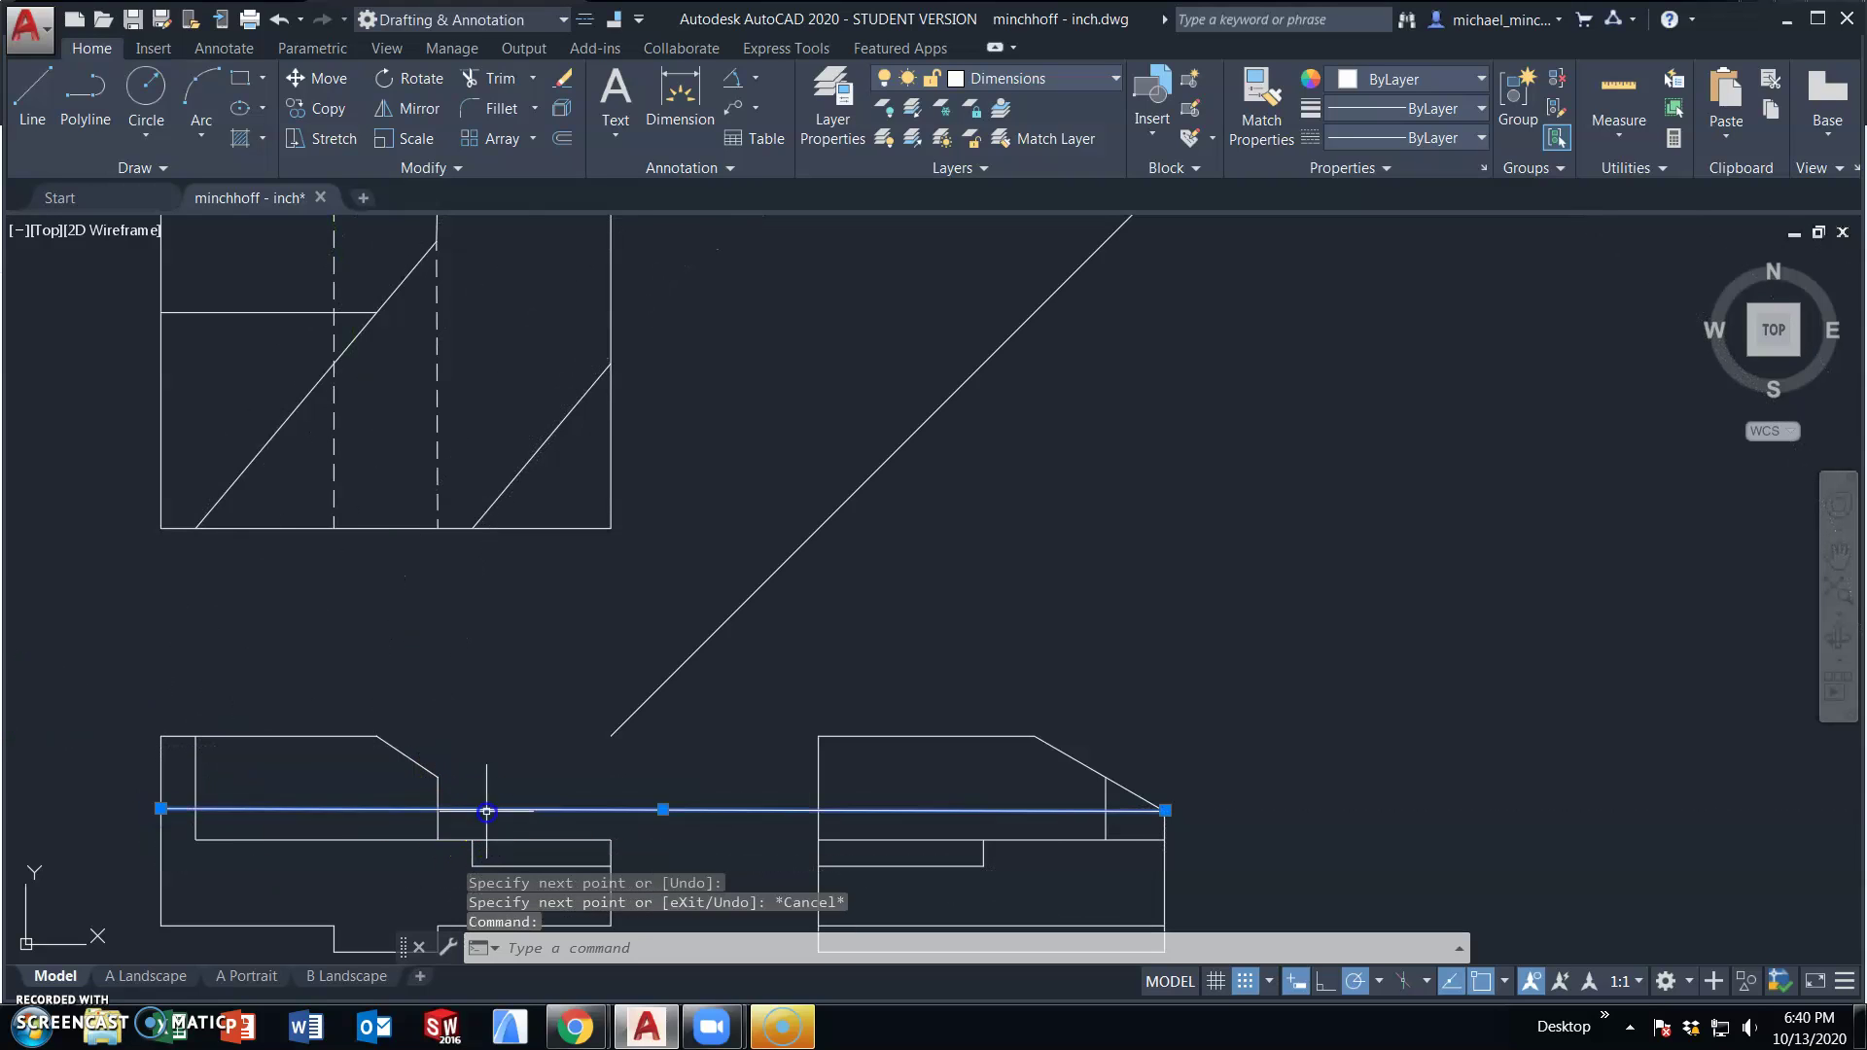
click(1164, 809)
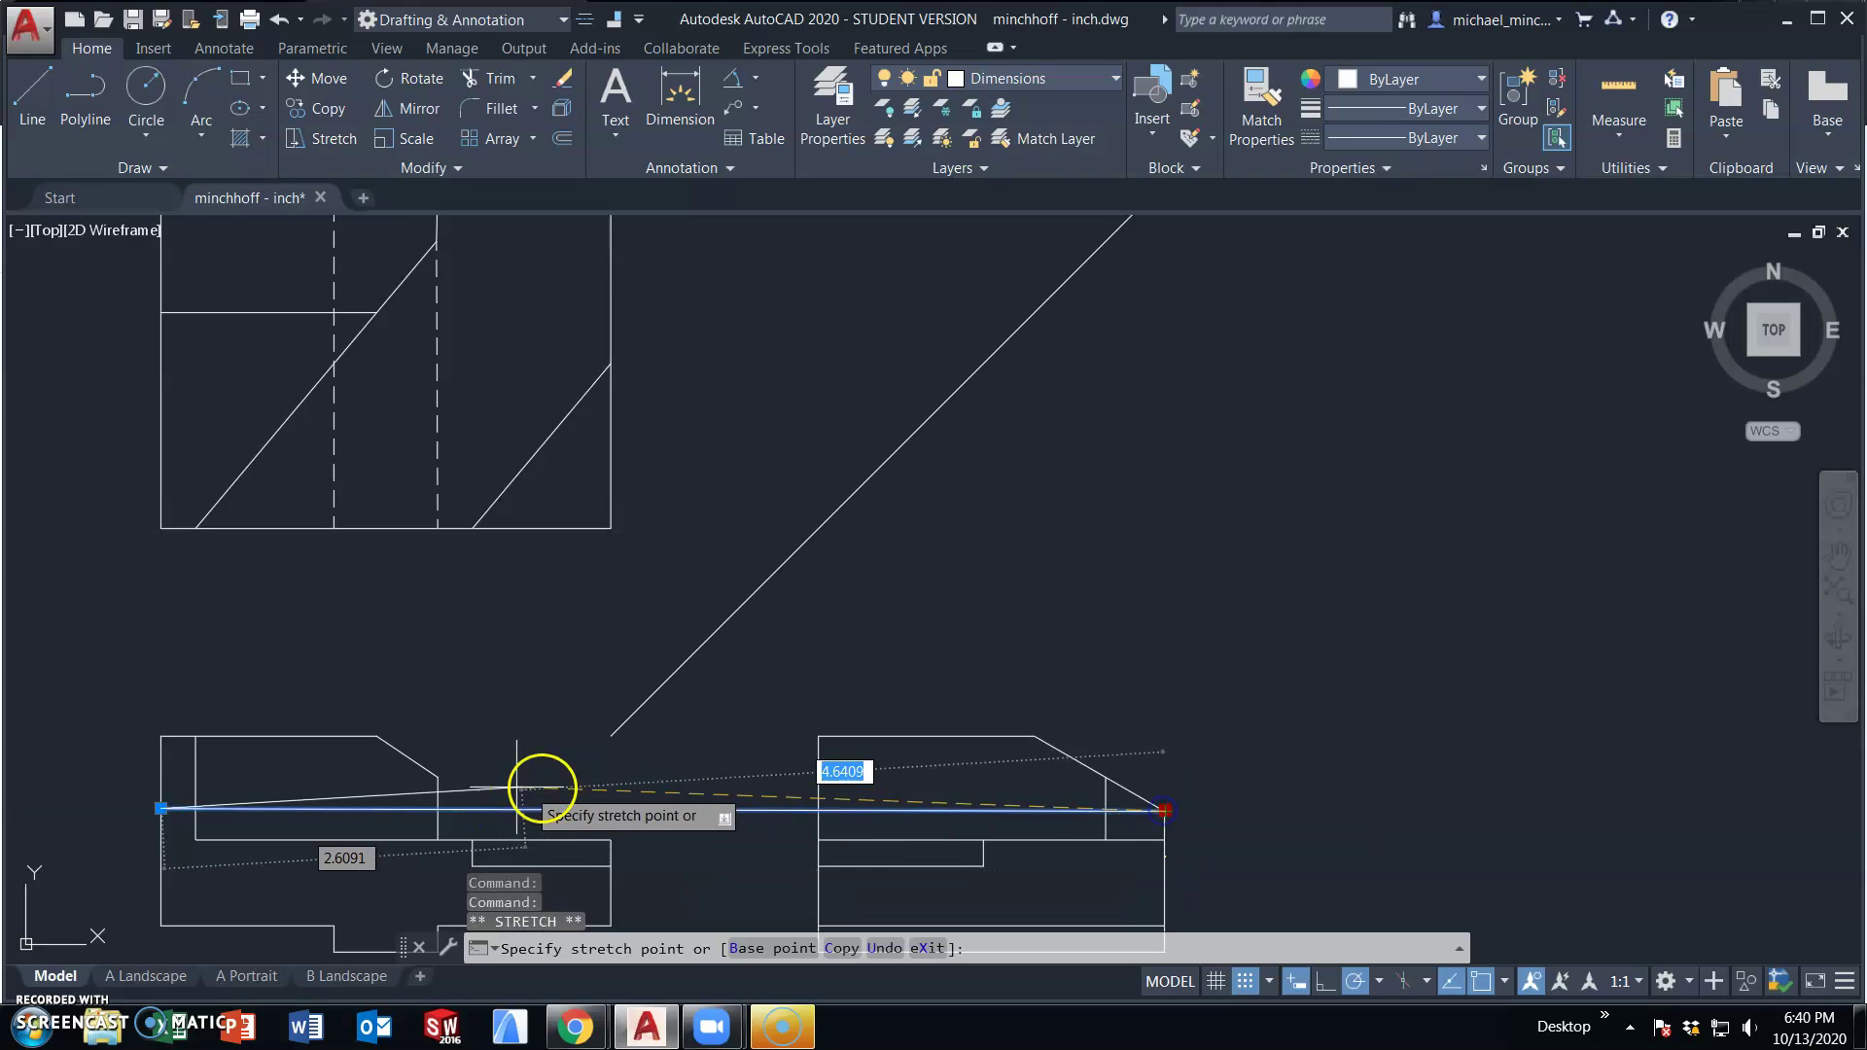
- Change that line's linetype to HIDDEN
click(1374, 144)
click(1378, 392)
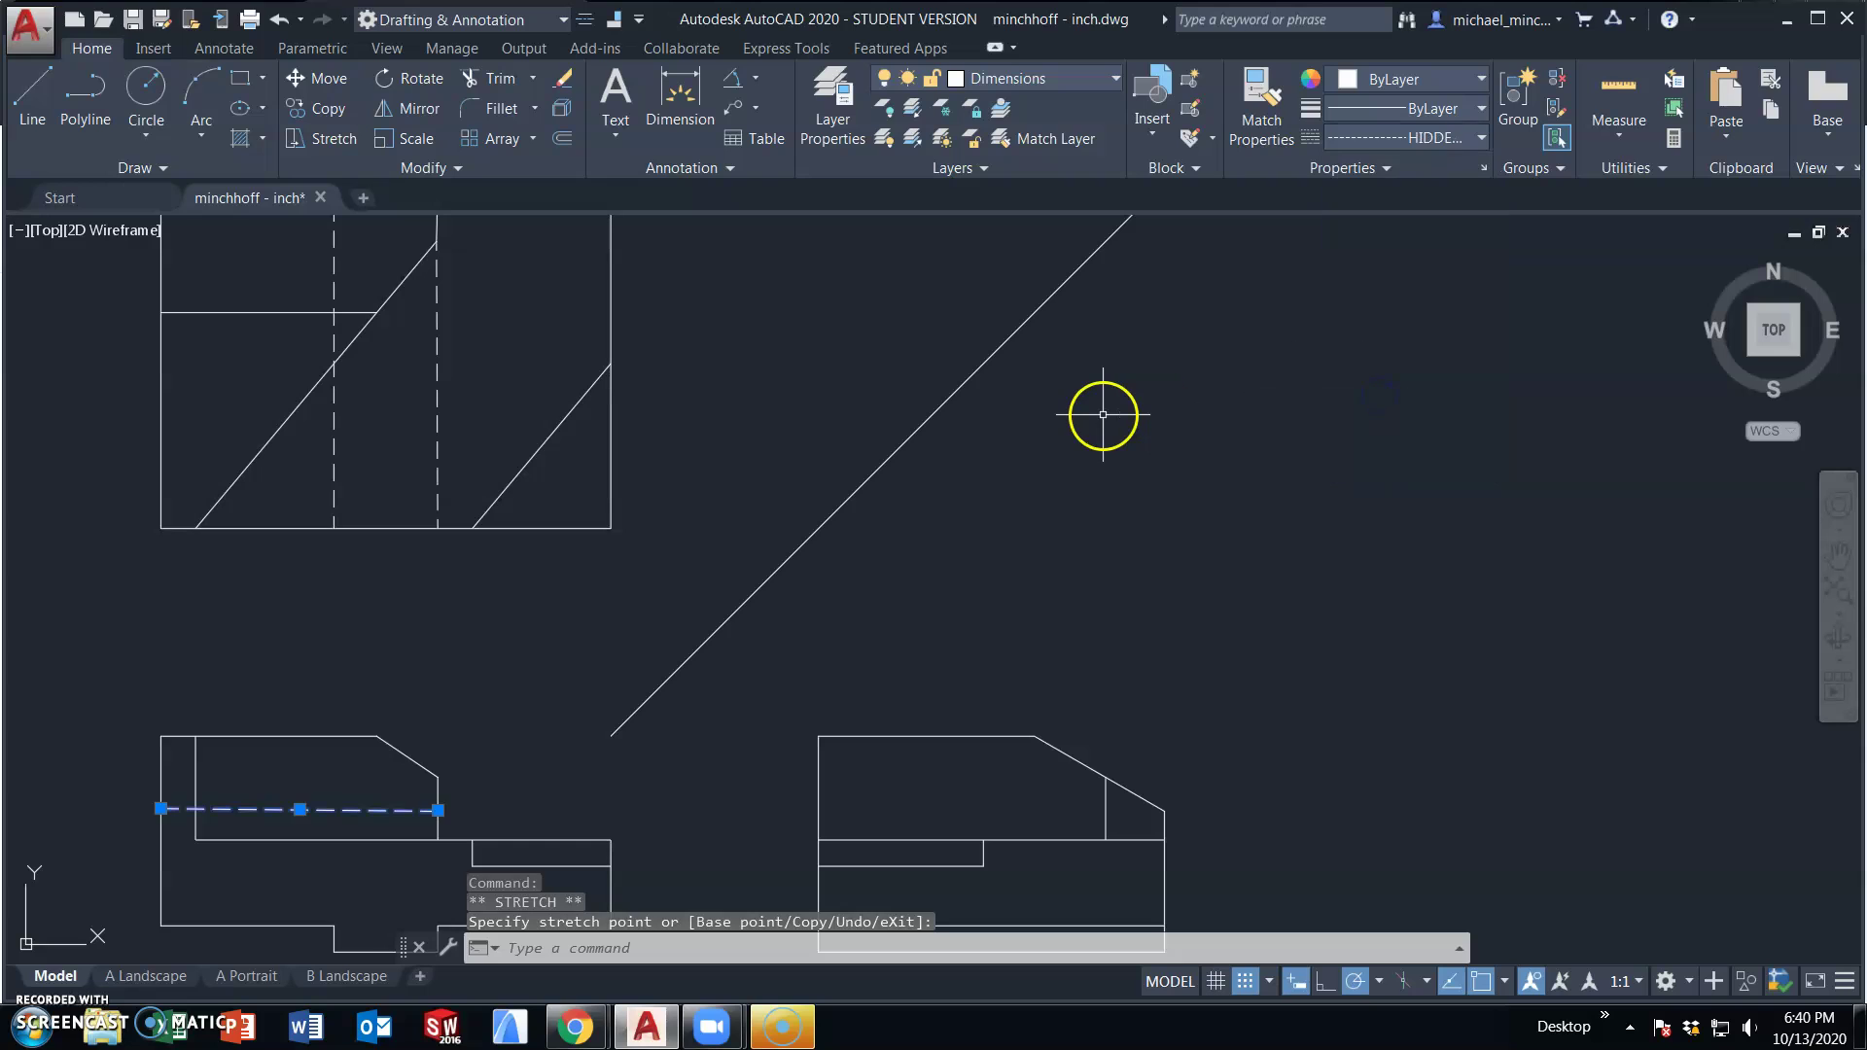
key(Escape)
mouse_move(763, 633)
middle_down()
mouse_move(826, 437)
mouse_move(816, 644)
middle_up()
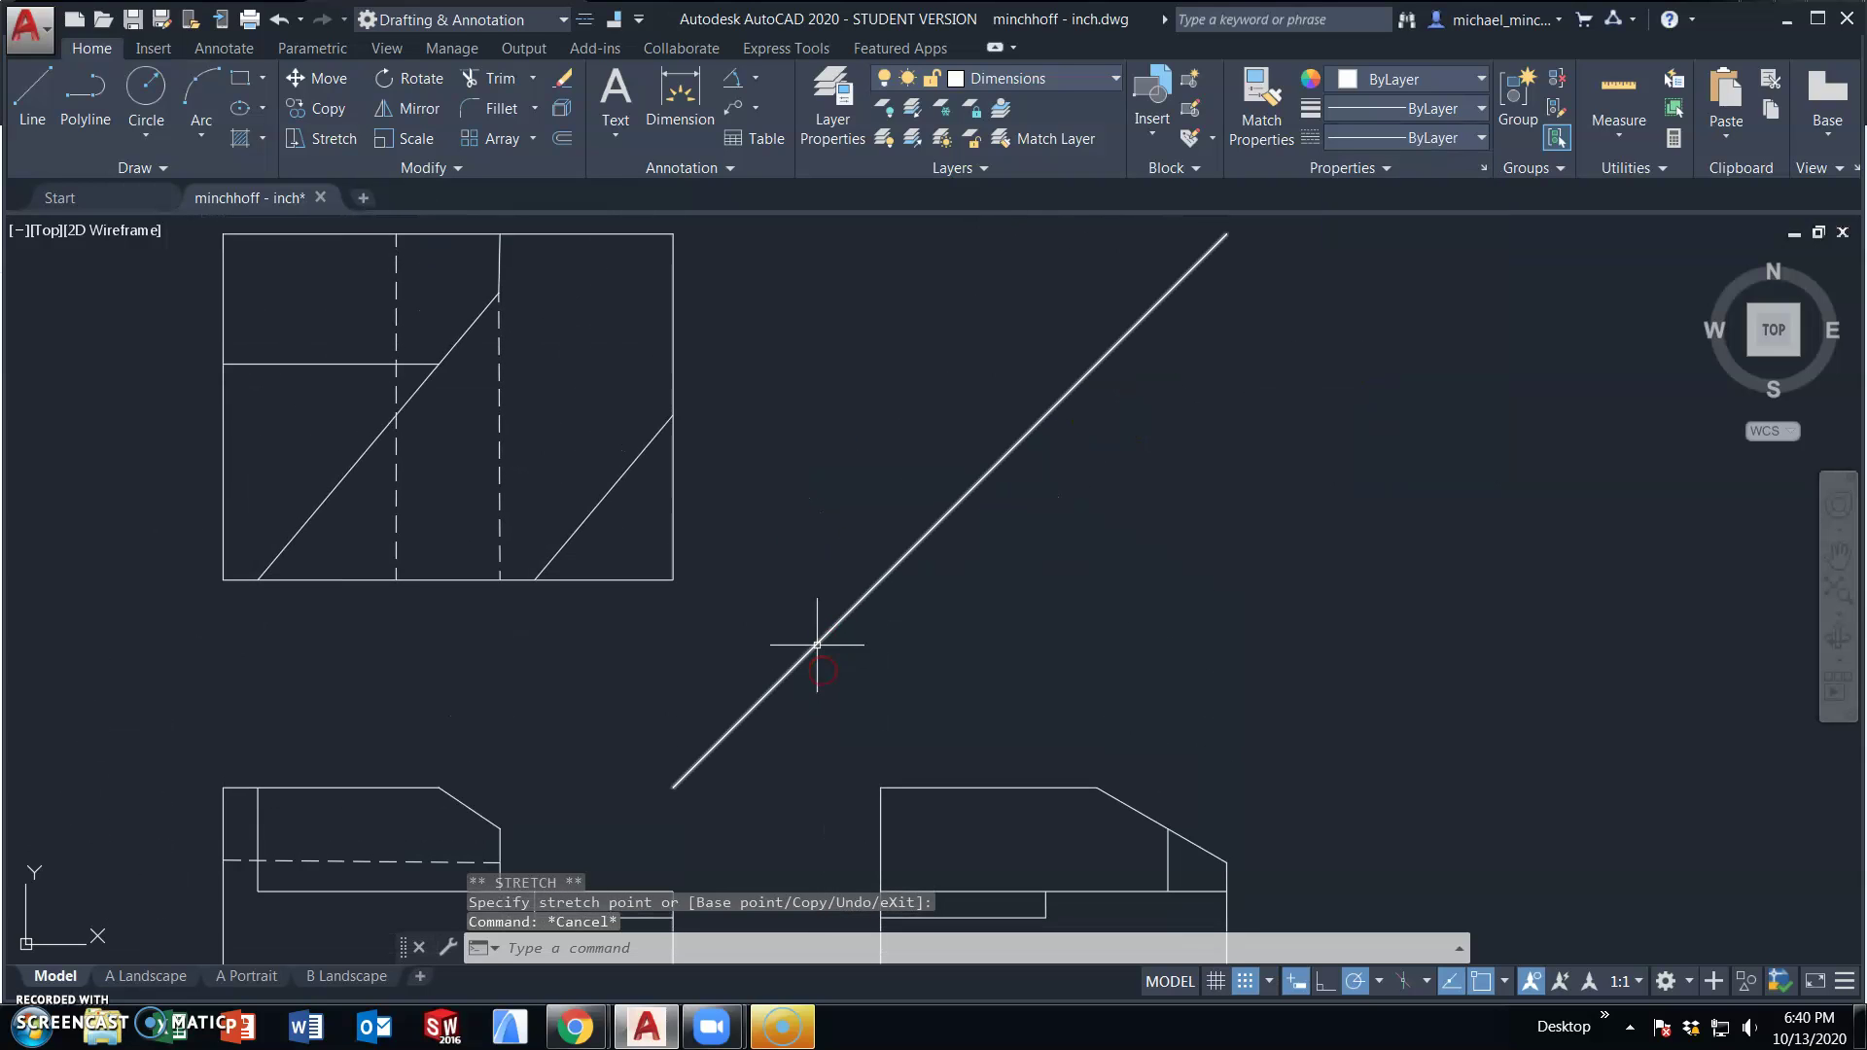
- Draw a 1.63 × 0.75 rectangle anchored at the top view's lower-left corner
click(246, 78)
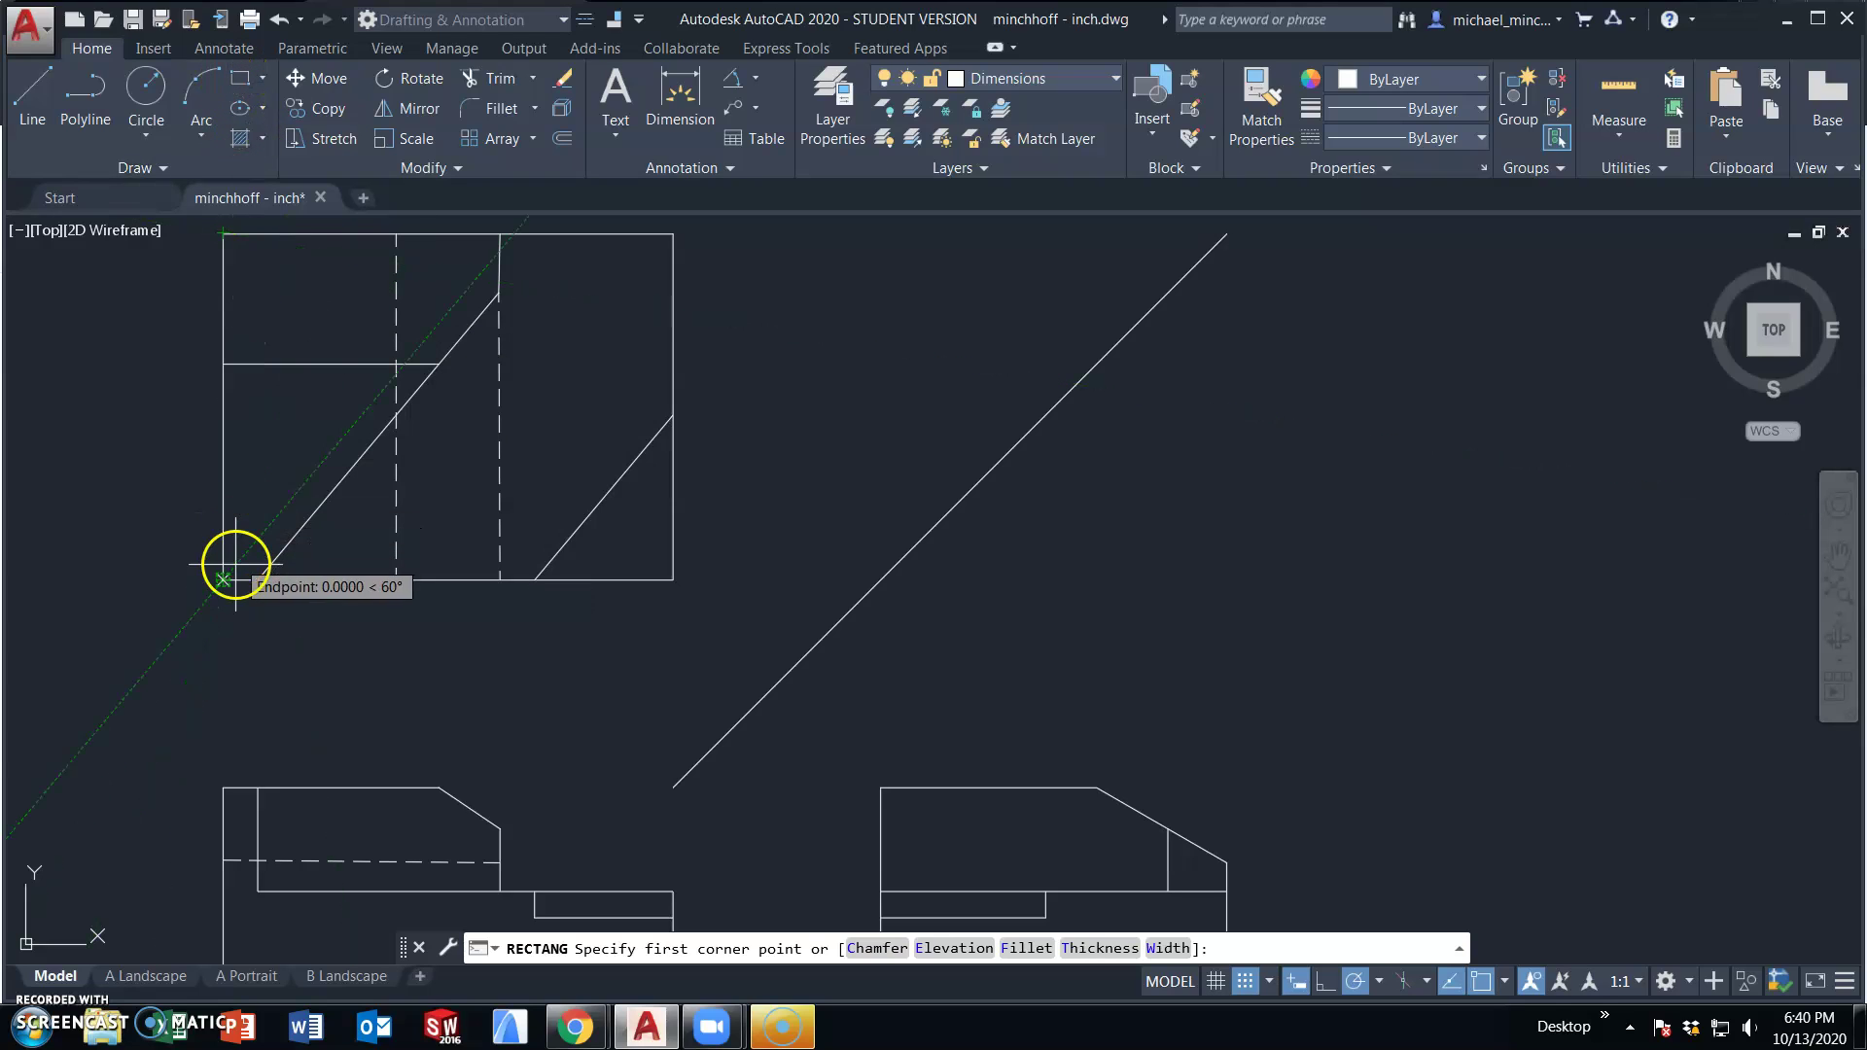
click(222, 579)
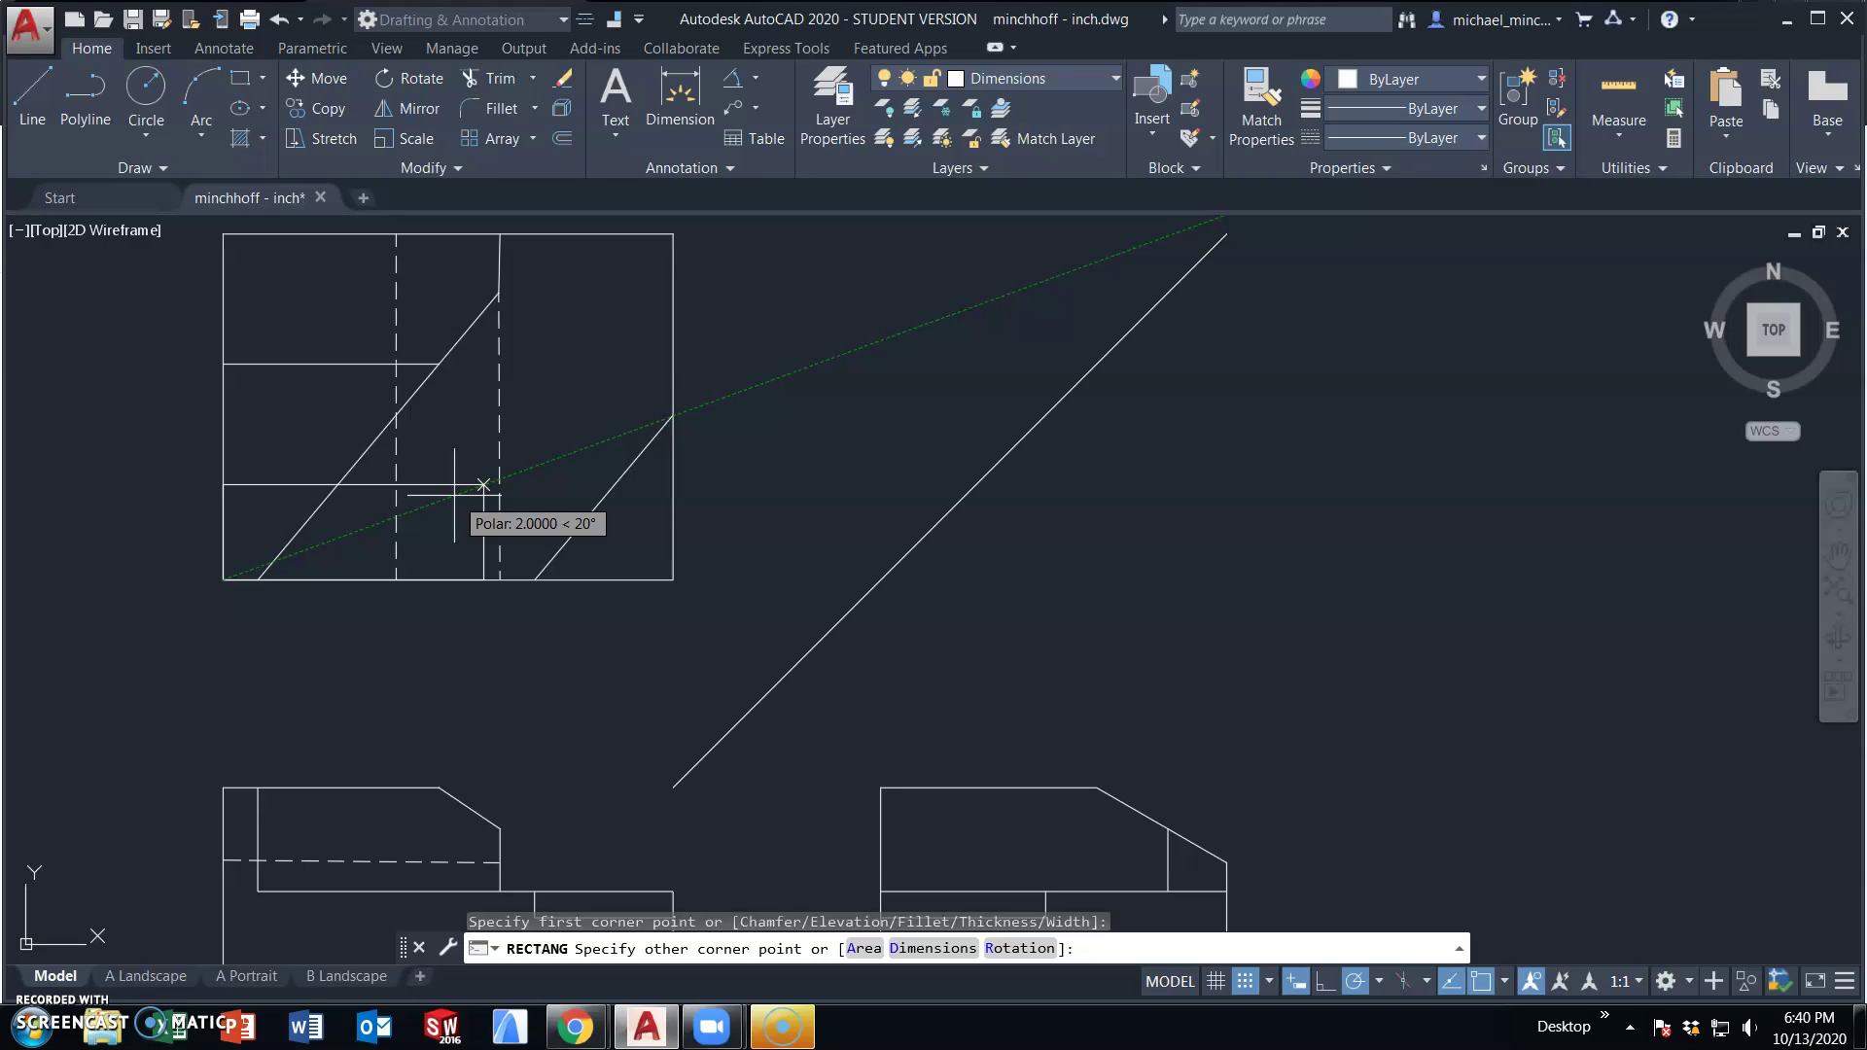
text(1.63)
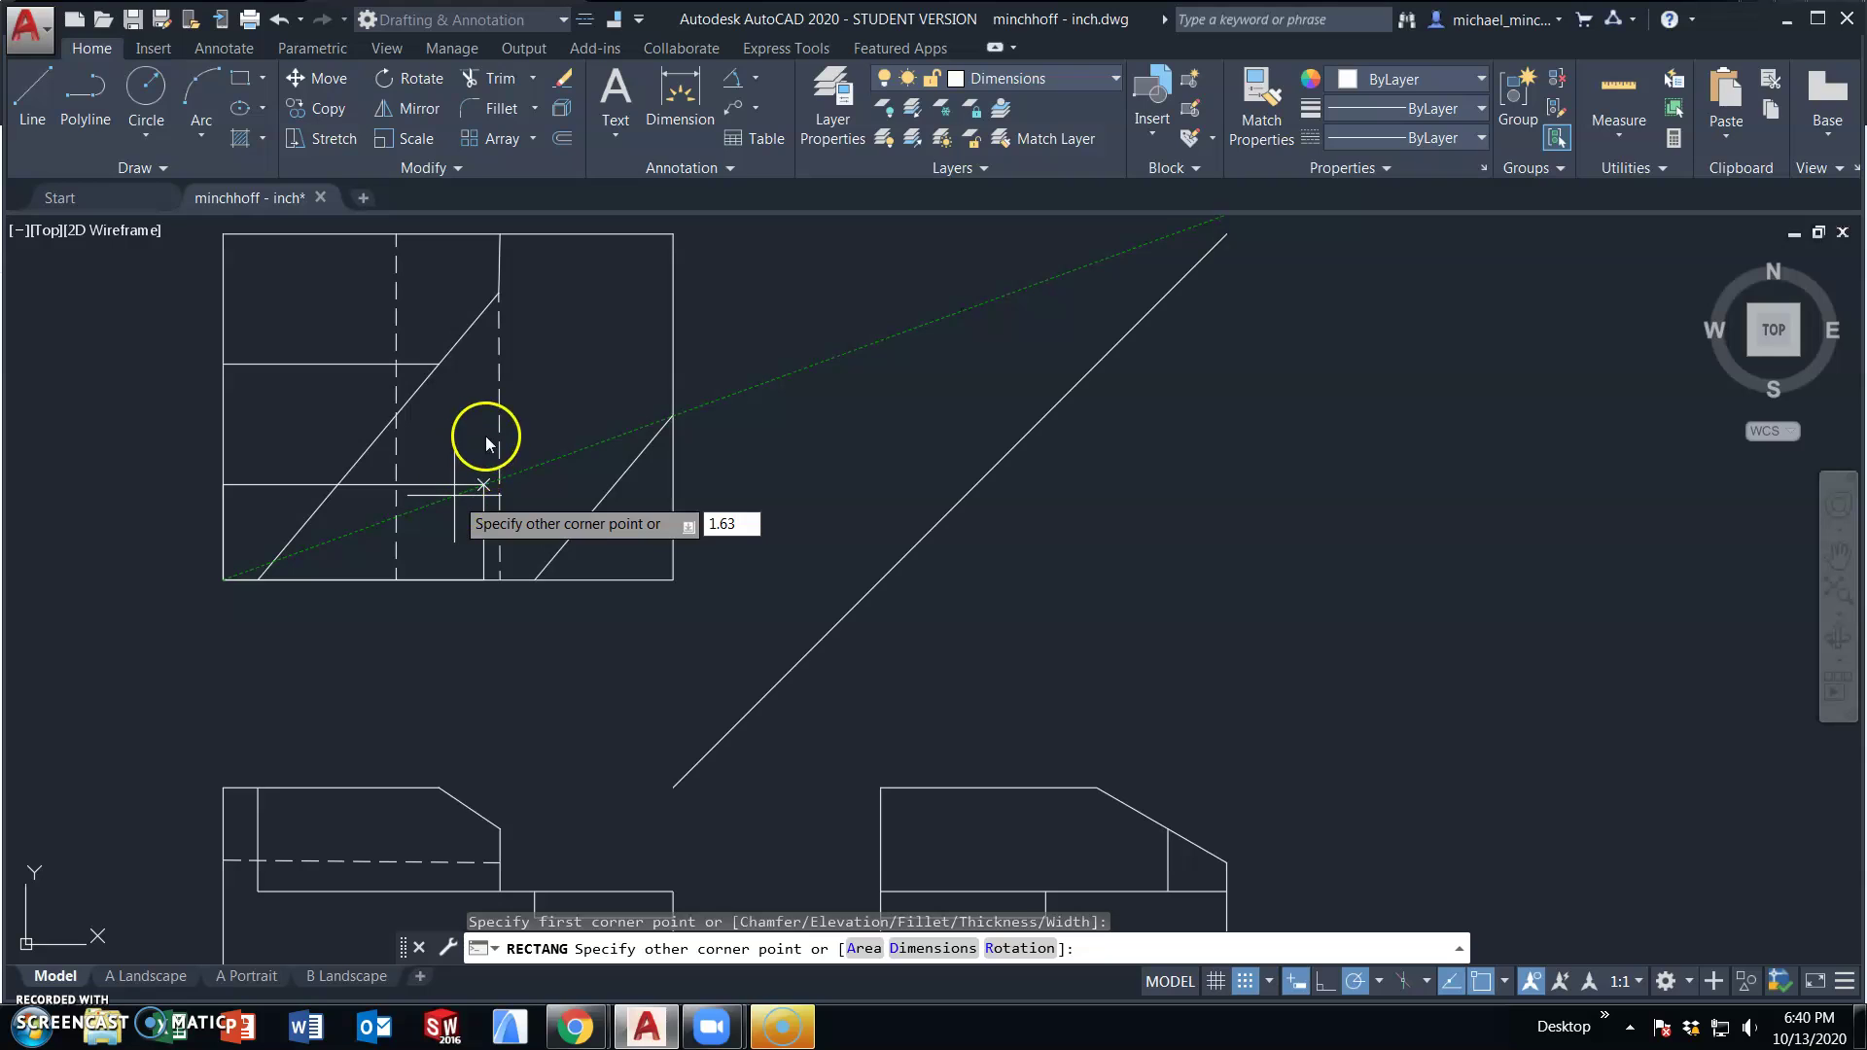
key(Escape)
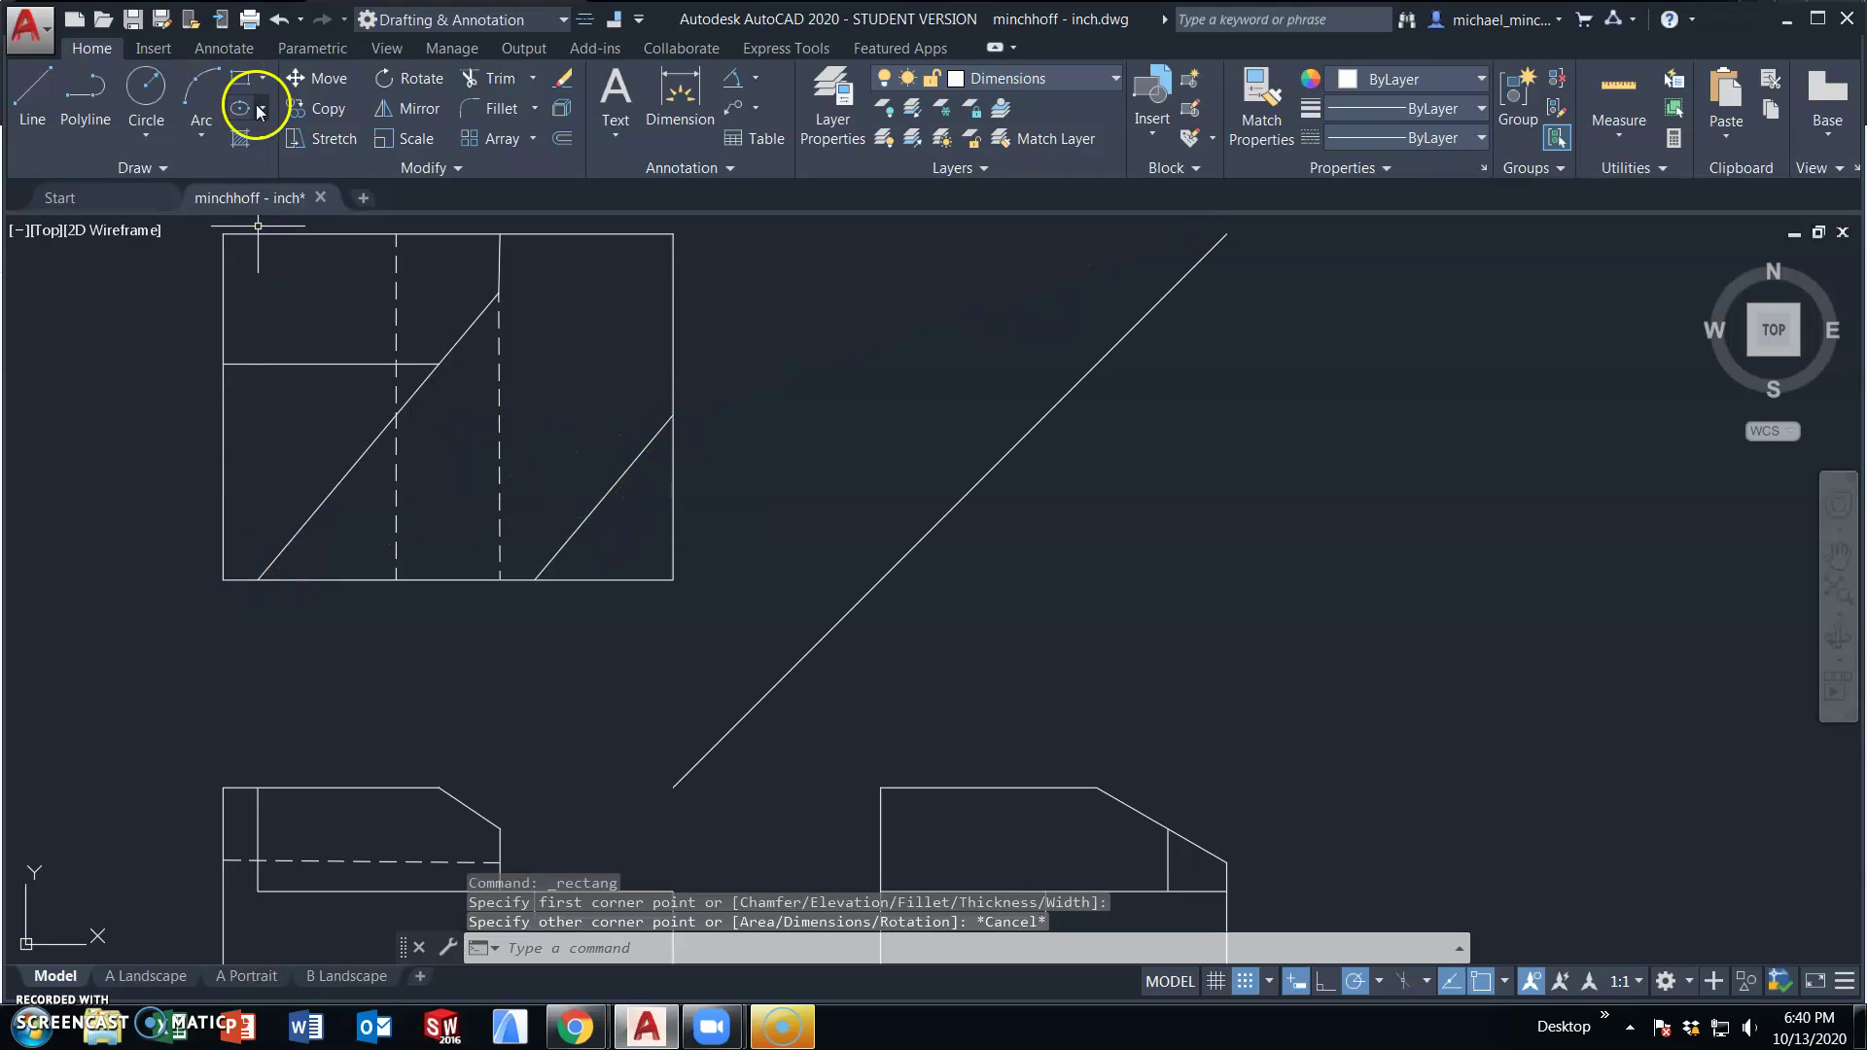
click(242, 80)
click(224, 580)
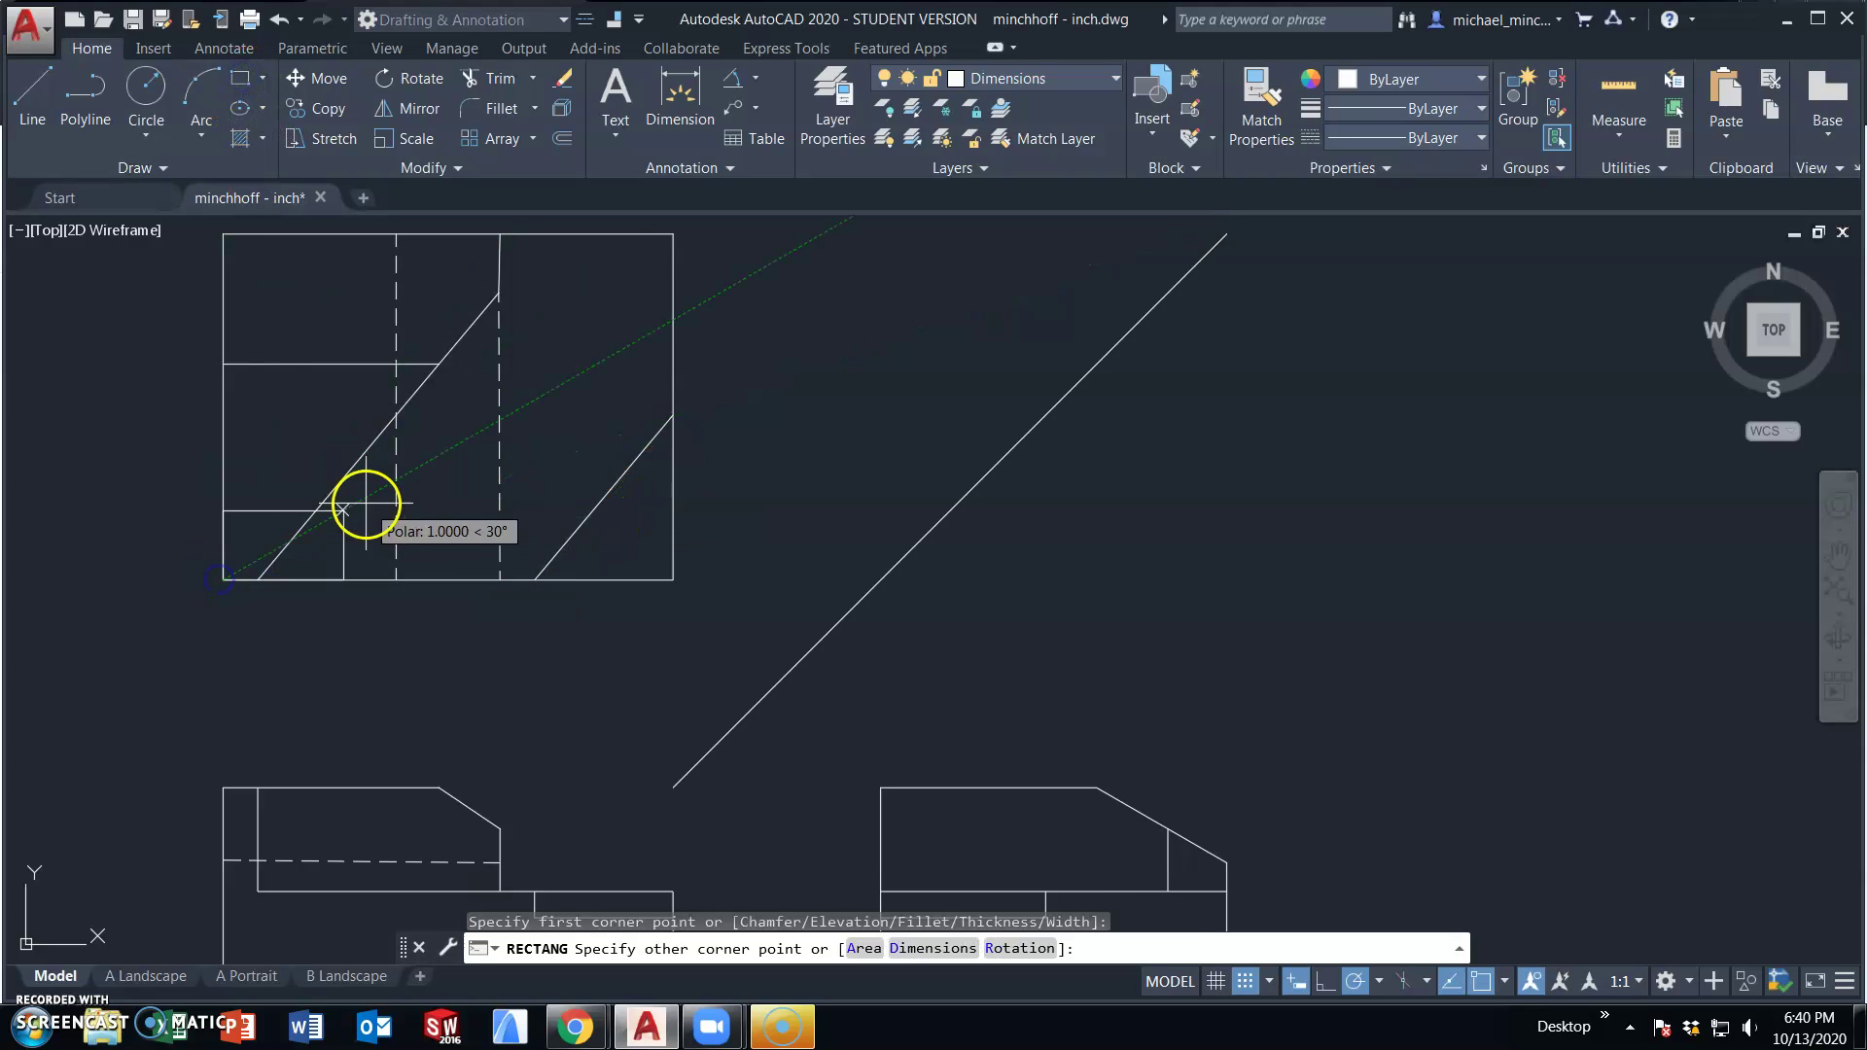
click(448, 471)
key(Escape)
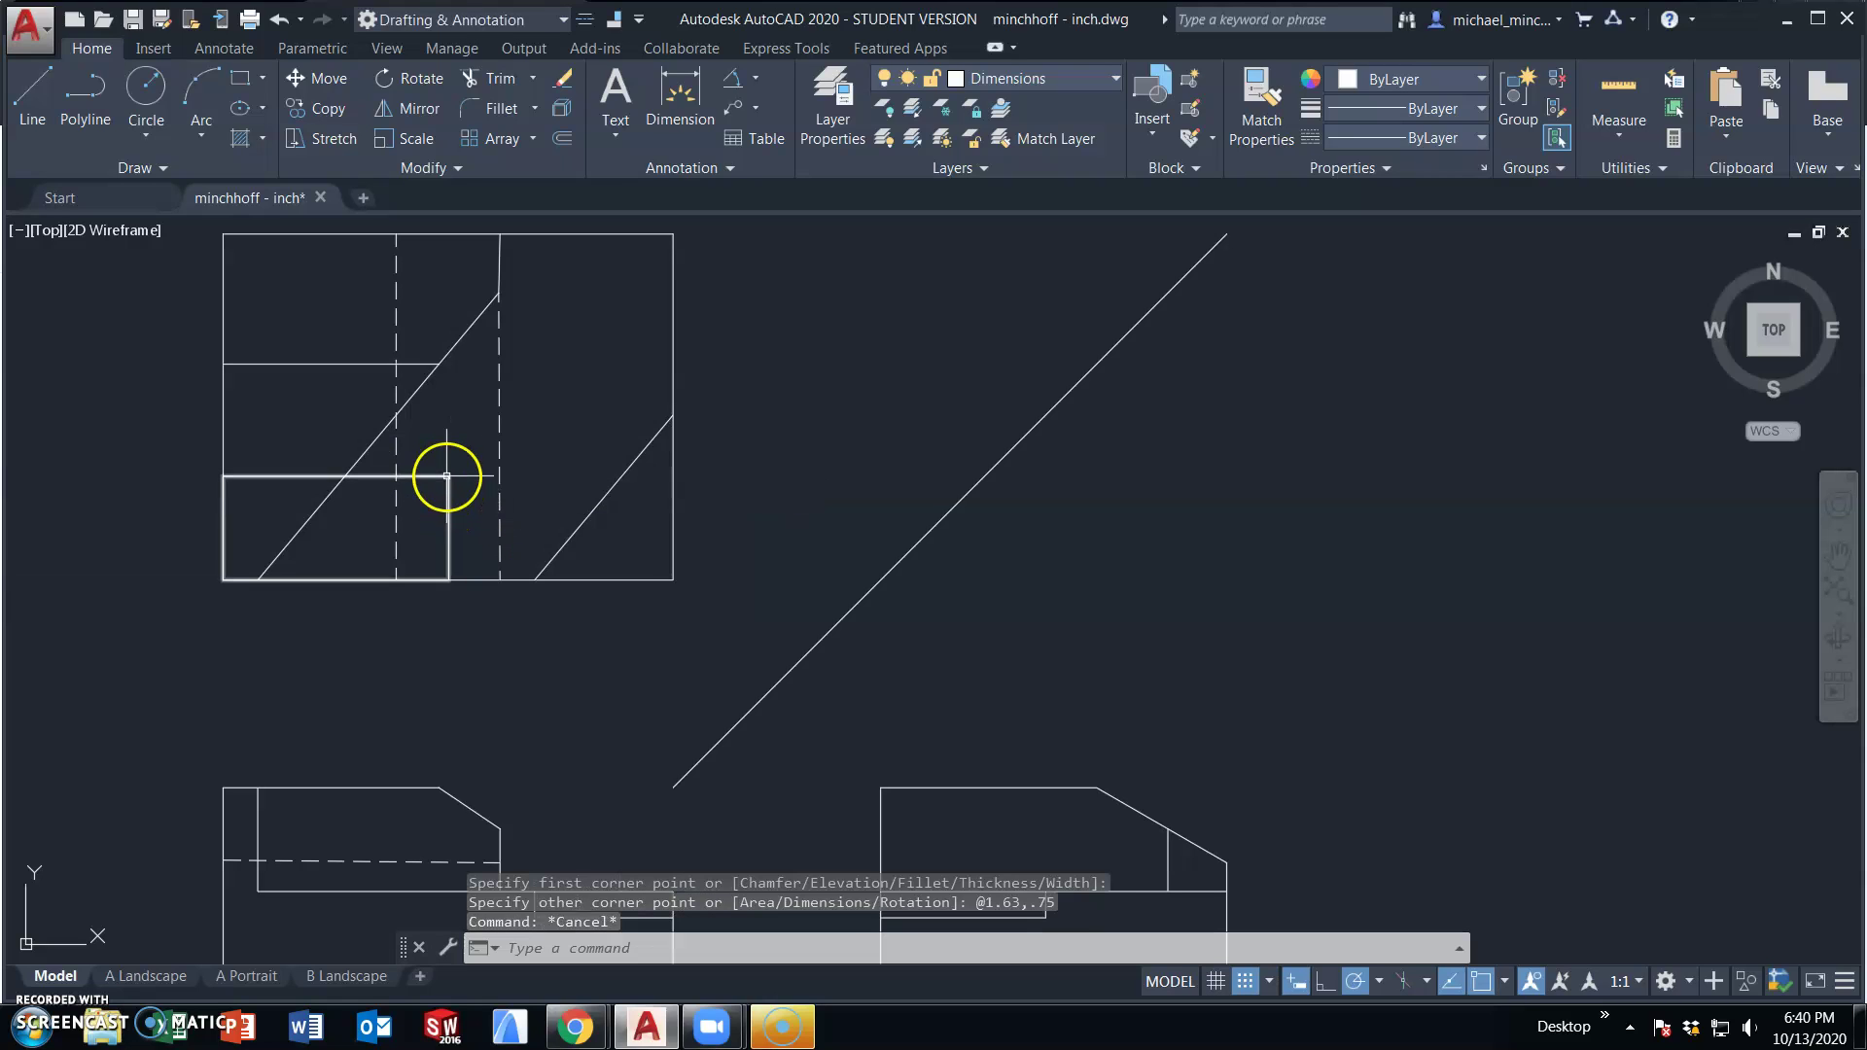
- Draw a 0.5 diameter circle centred on the rectangle's upper-right corner
click(248, 125)
click(133, 85)
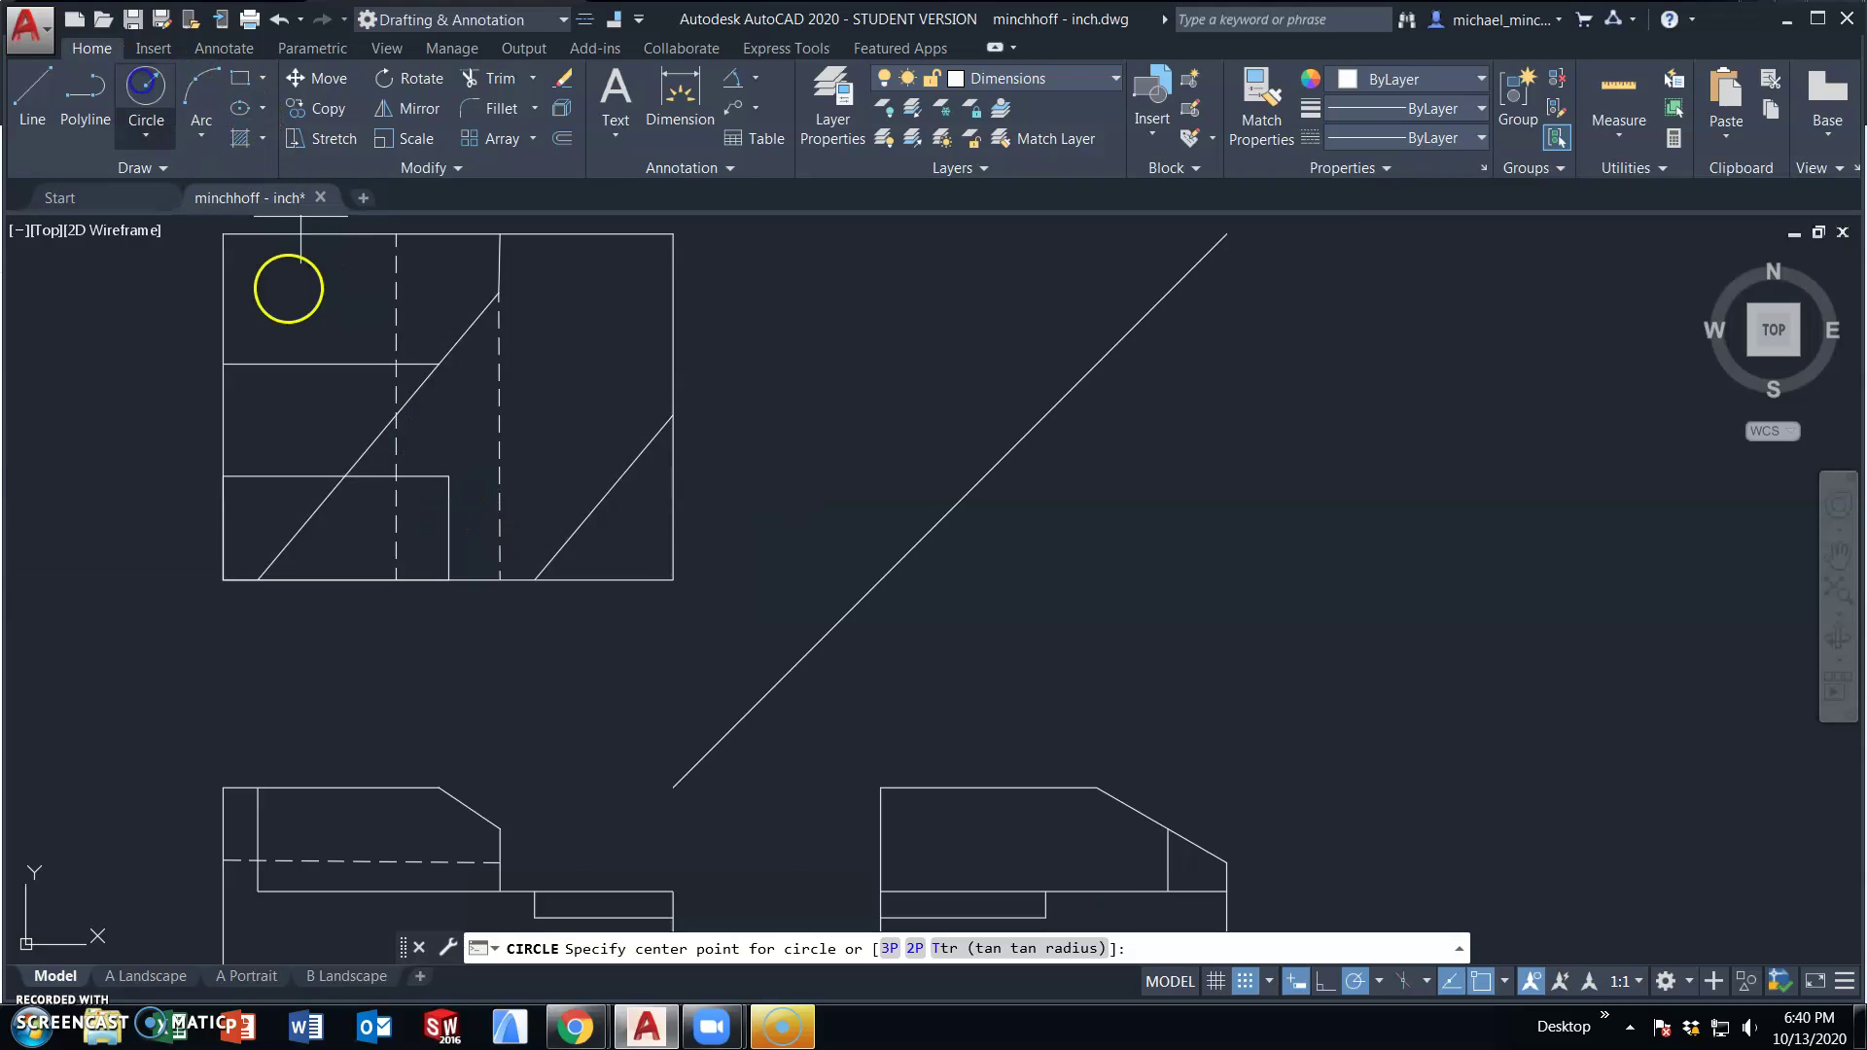
click(448, 478)
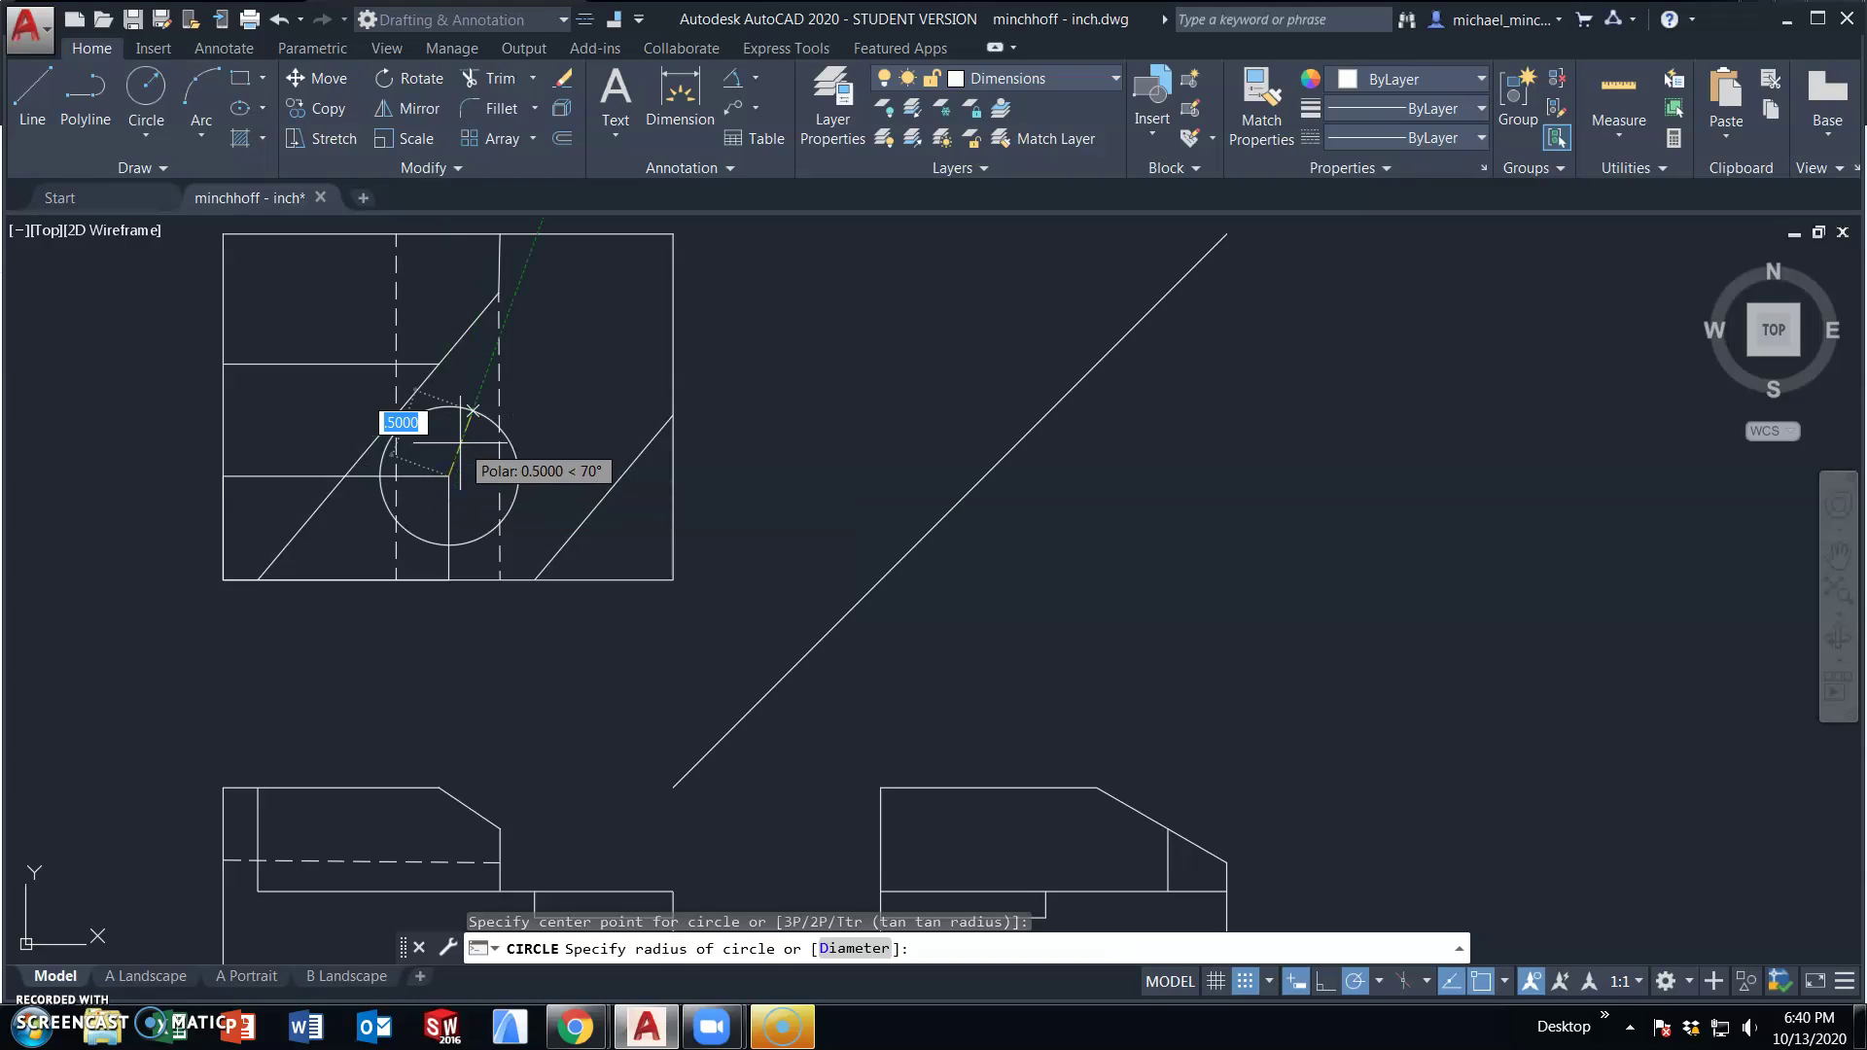
key(Escape)
click(145, 85)
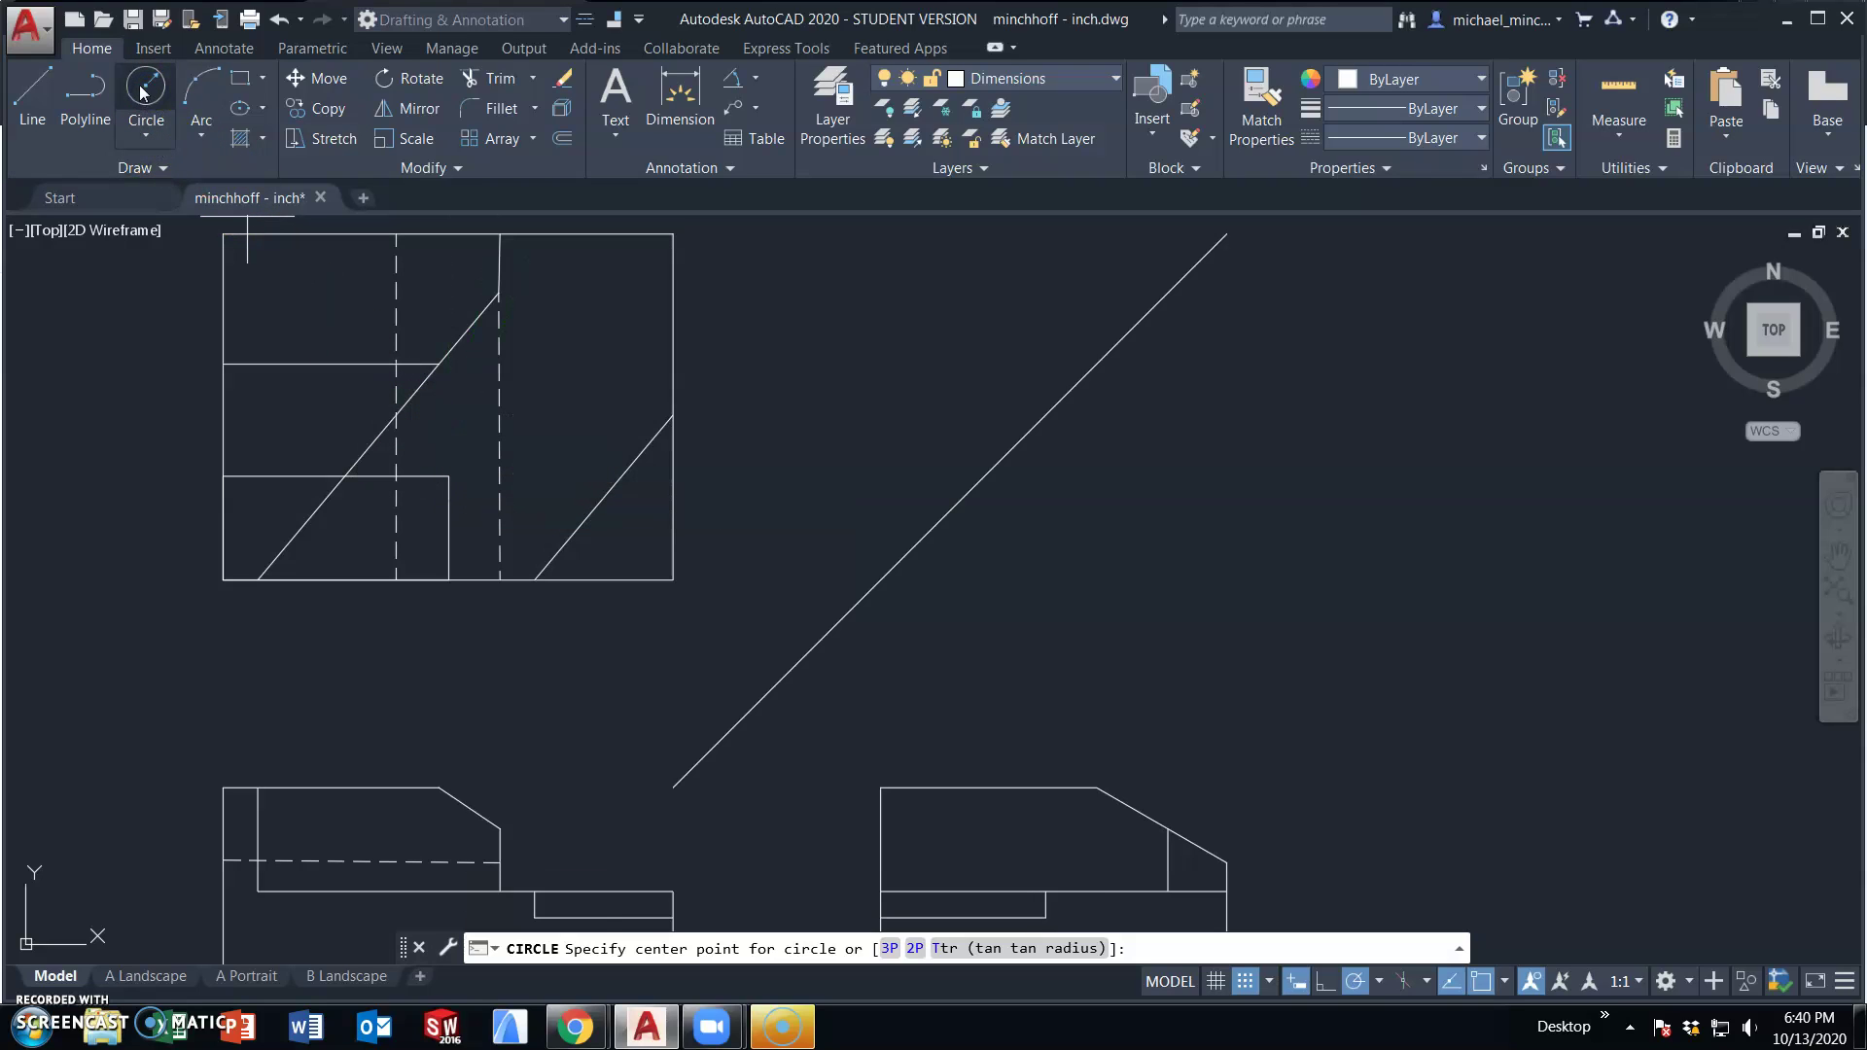
click(141, 92)
click(146, 136)
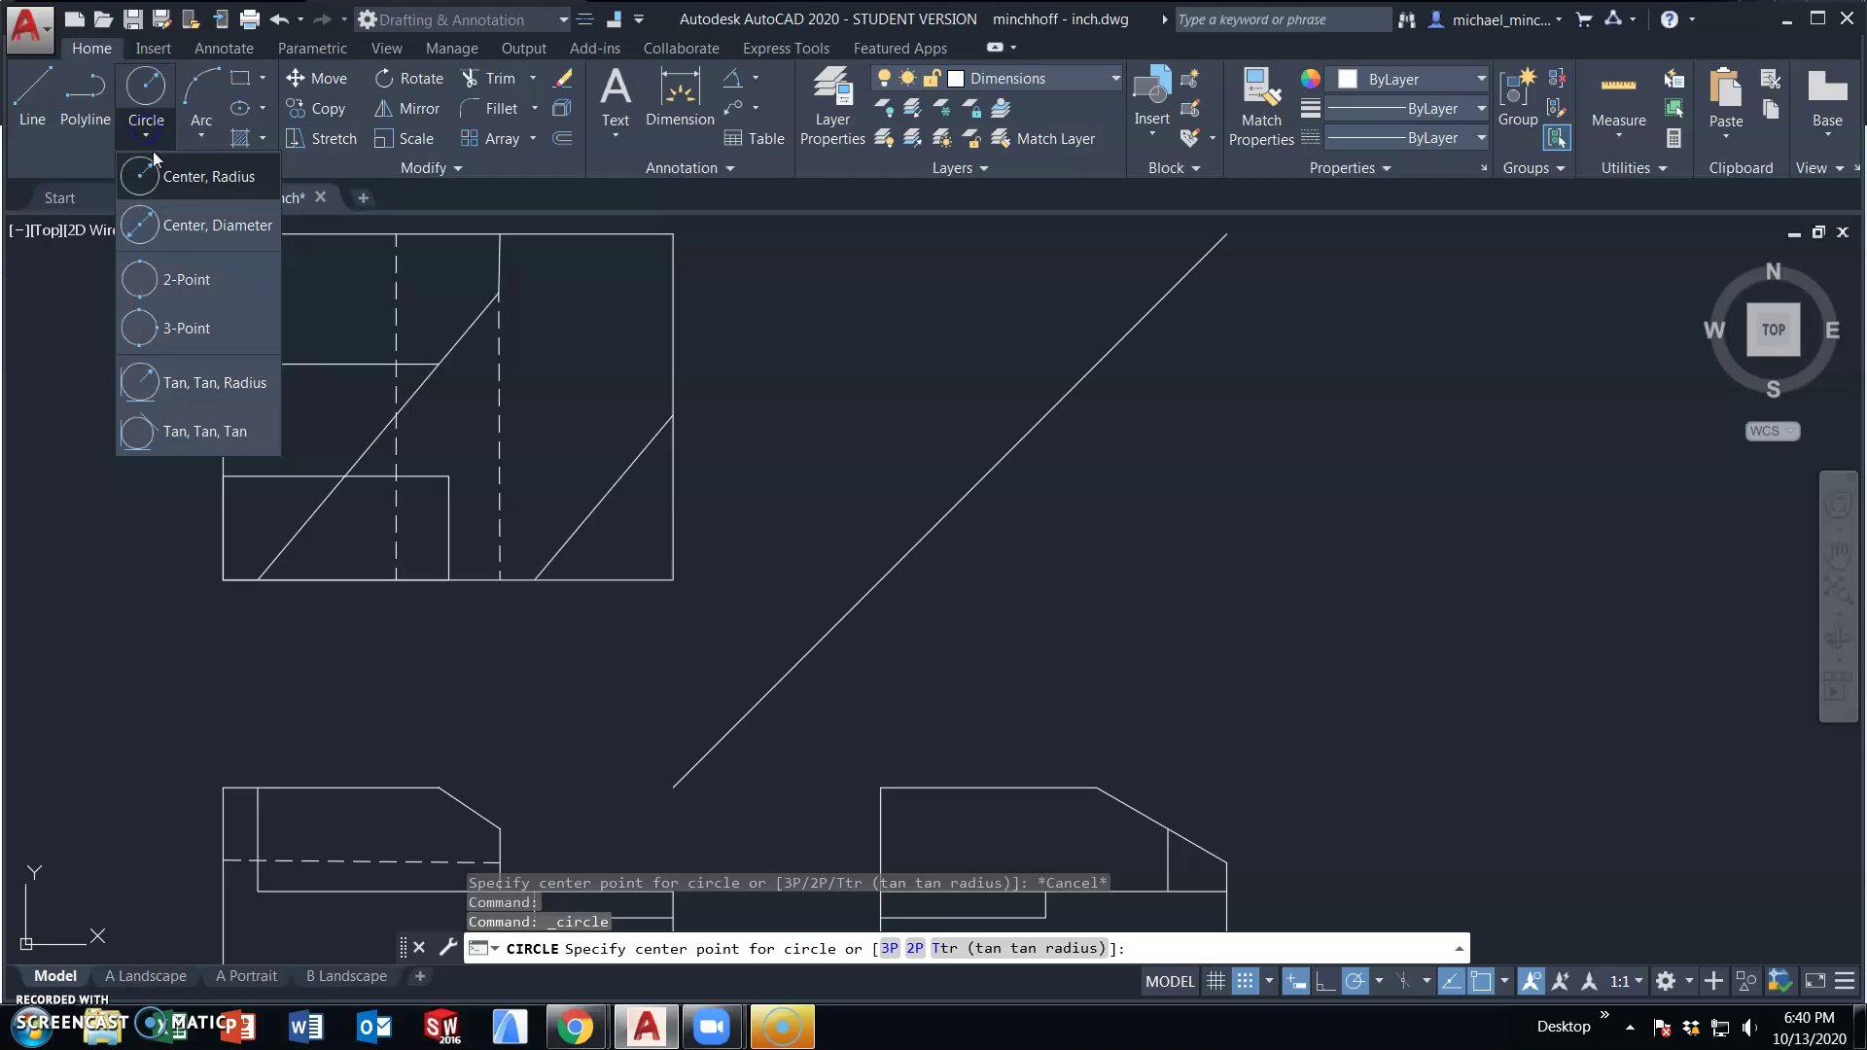
click(165, 225)
click(448, 476)
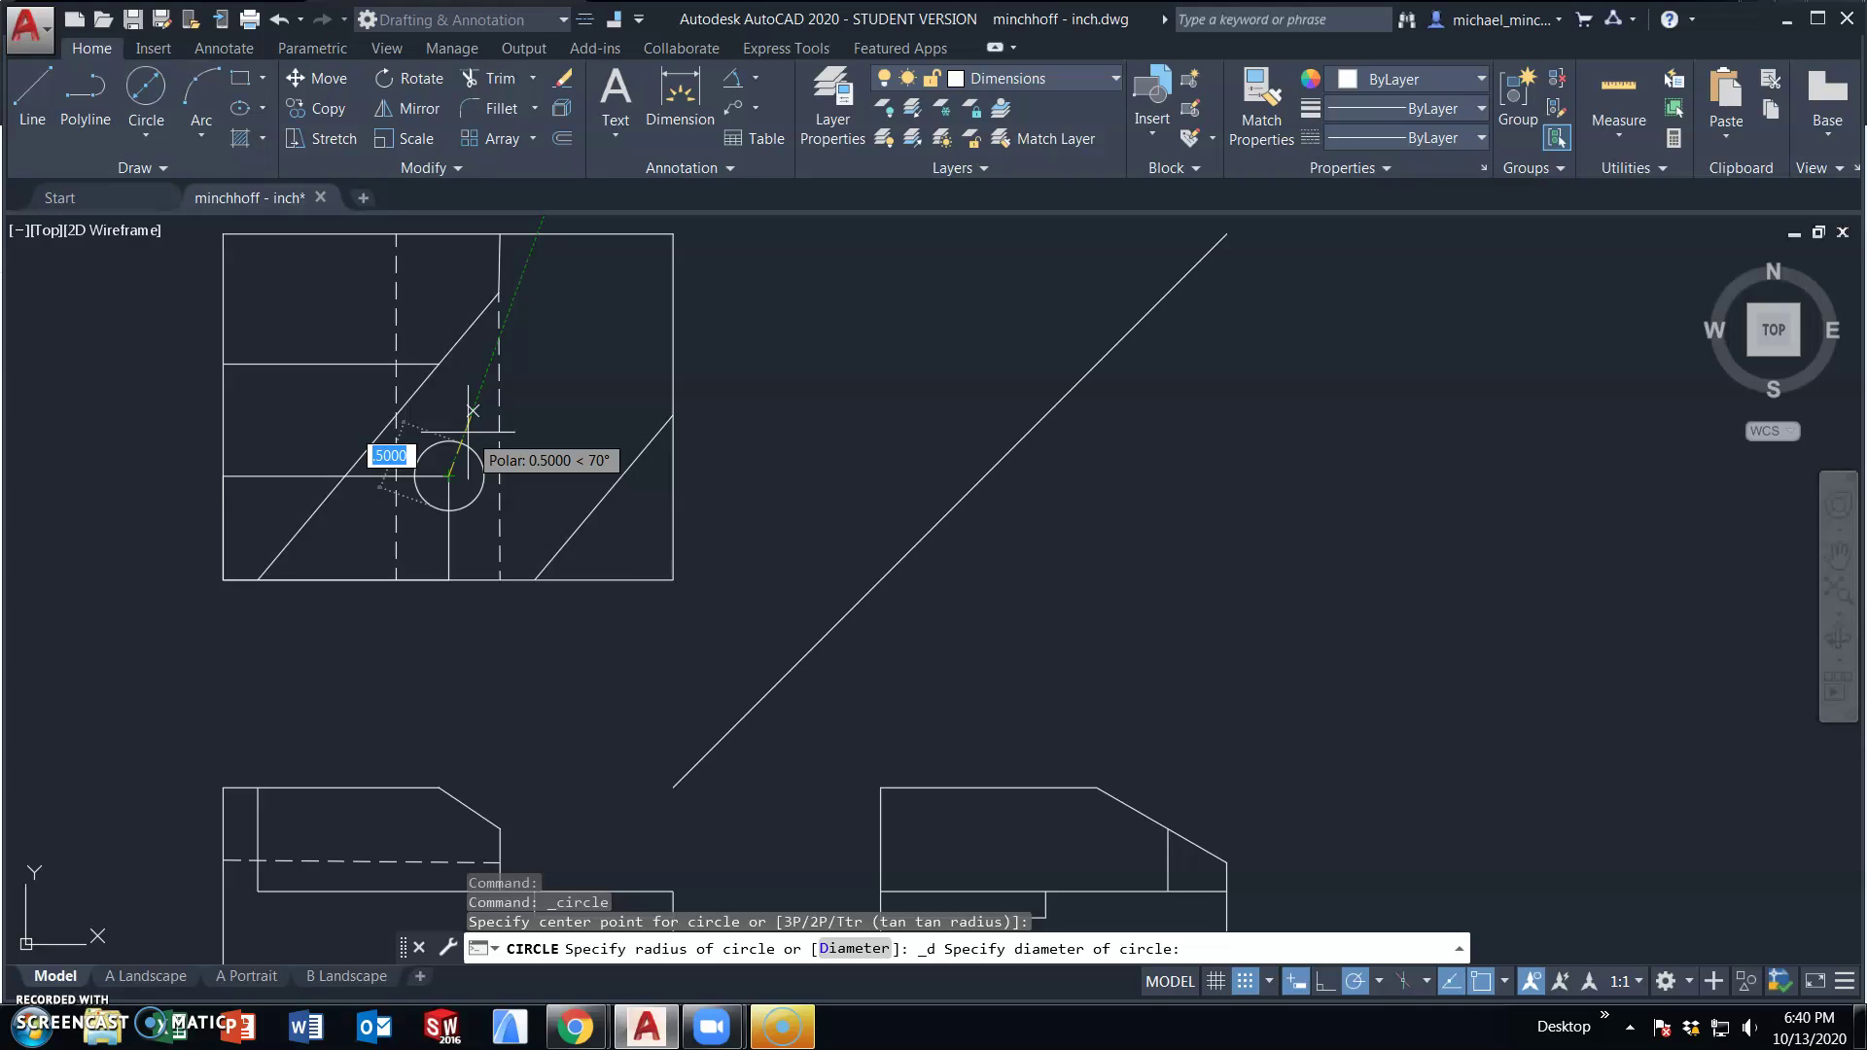
key(Return)
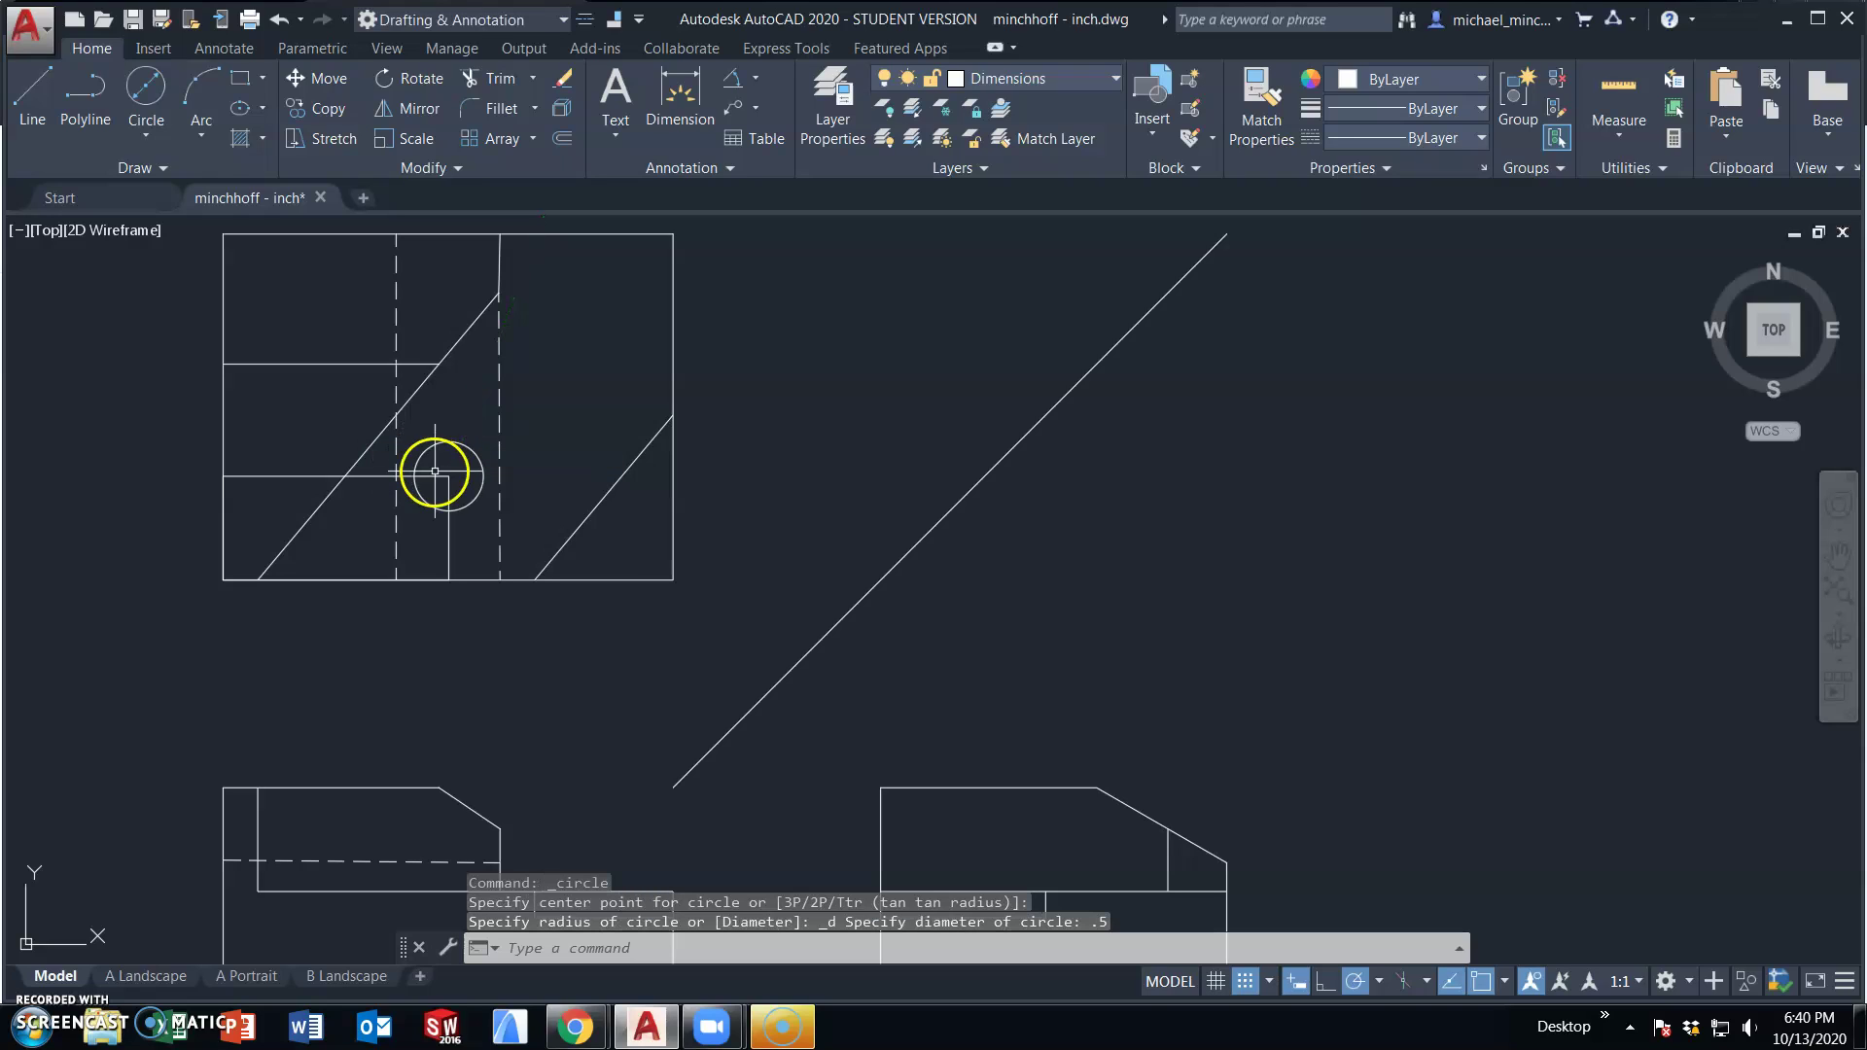
- Add a concentric 0.75 diameter circle and erase the locating rectangle
click(159, 137)
click(448, 477)
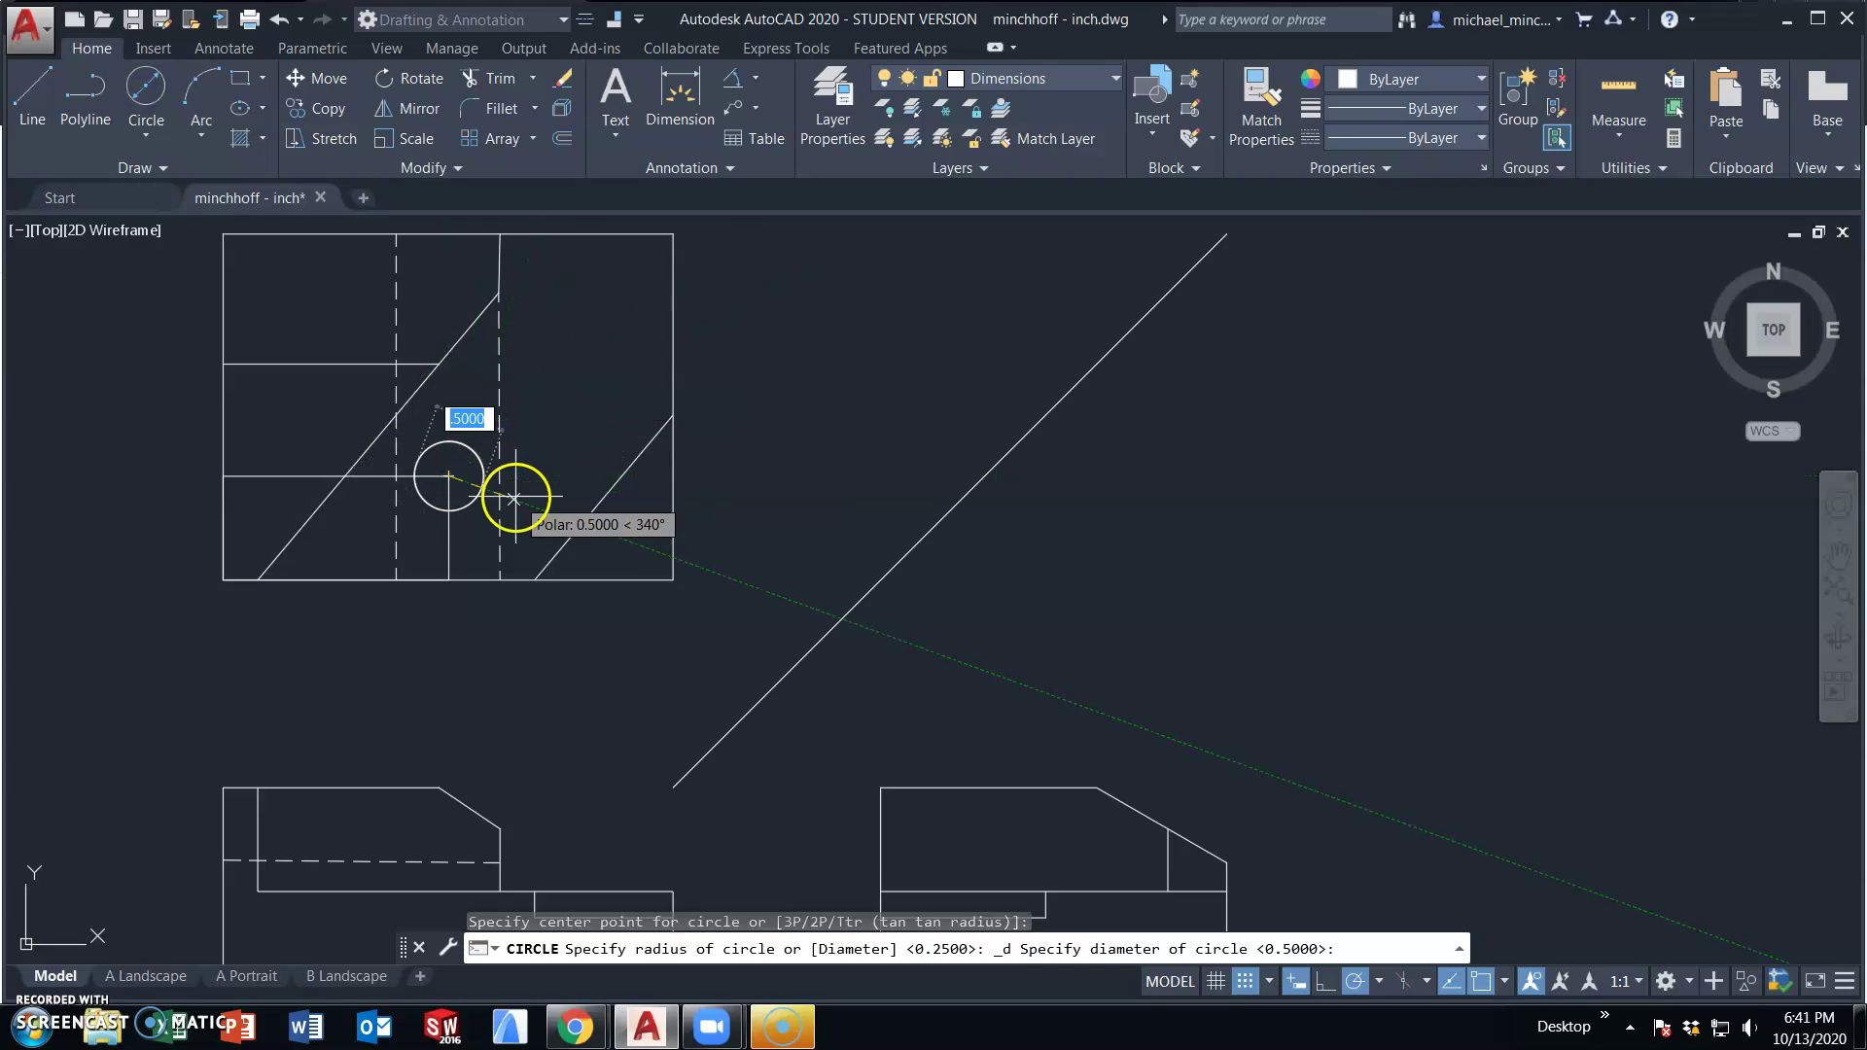
text(.75)
key(Return)
key(Escape)
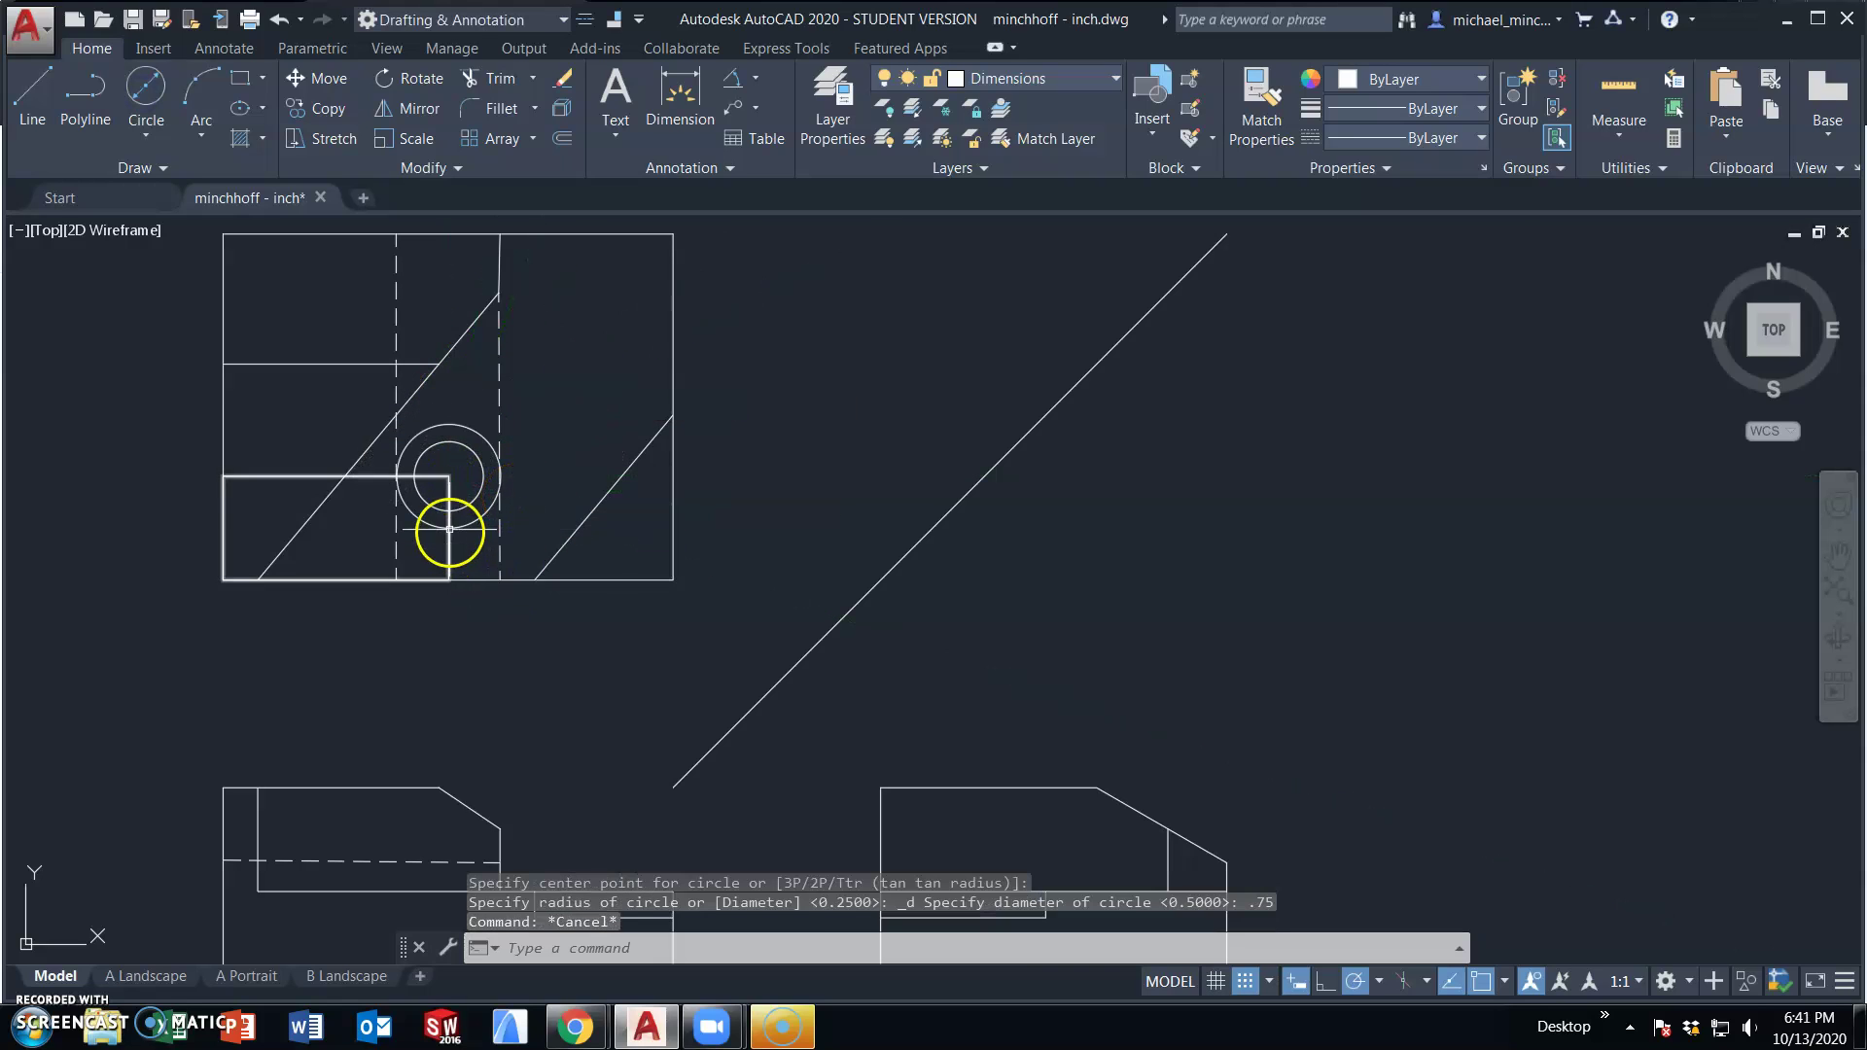
scroll(453, 520, up, 2)
click(448, 486)
key(Delete)
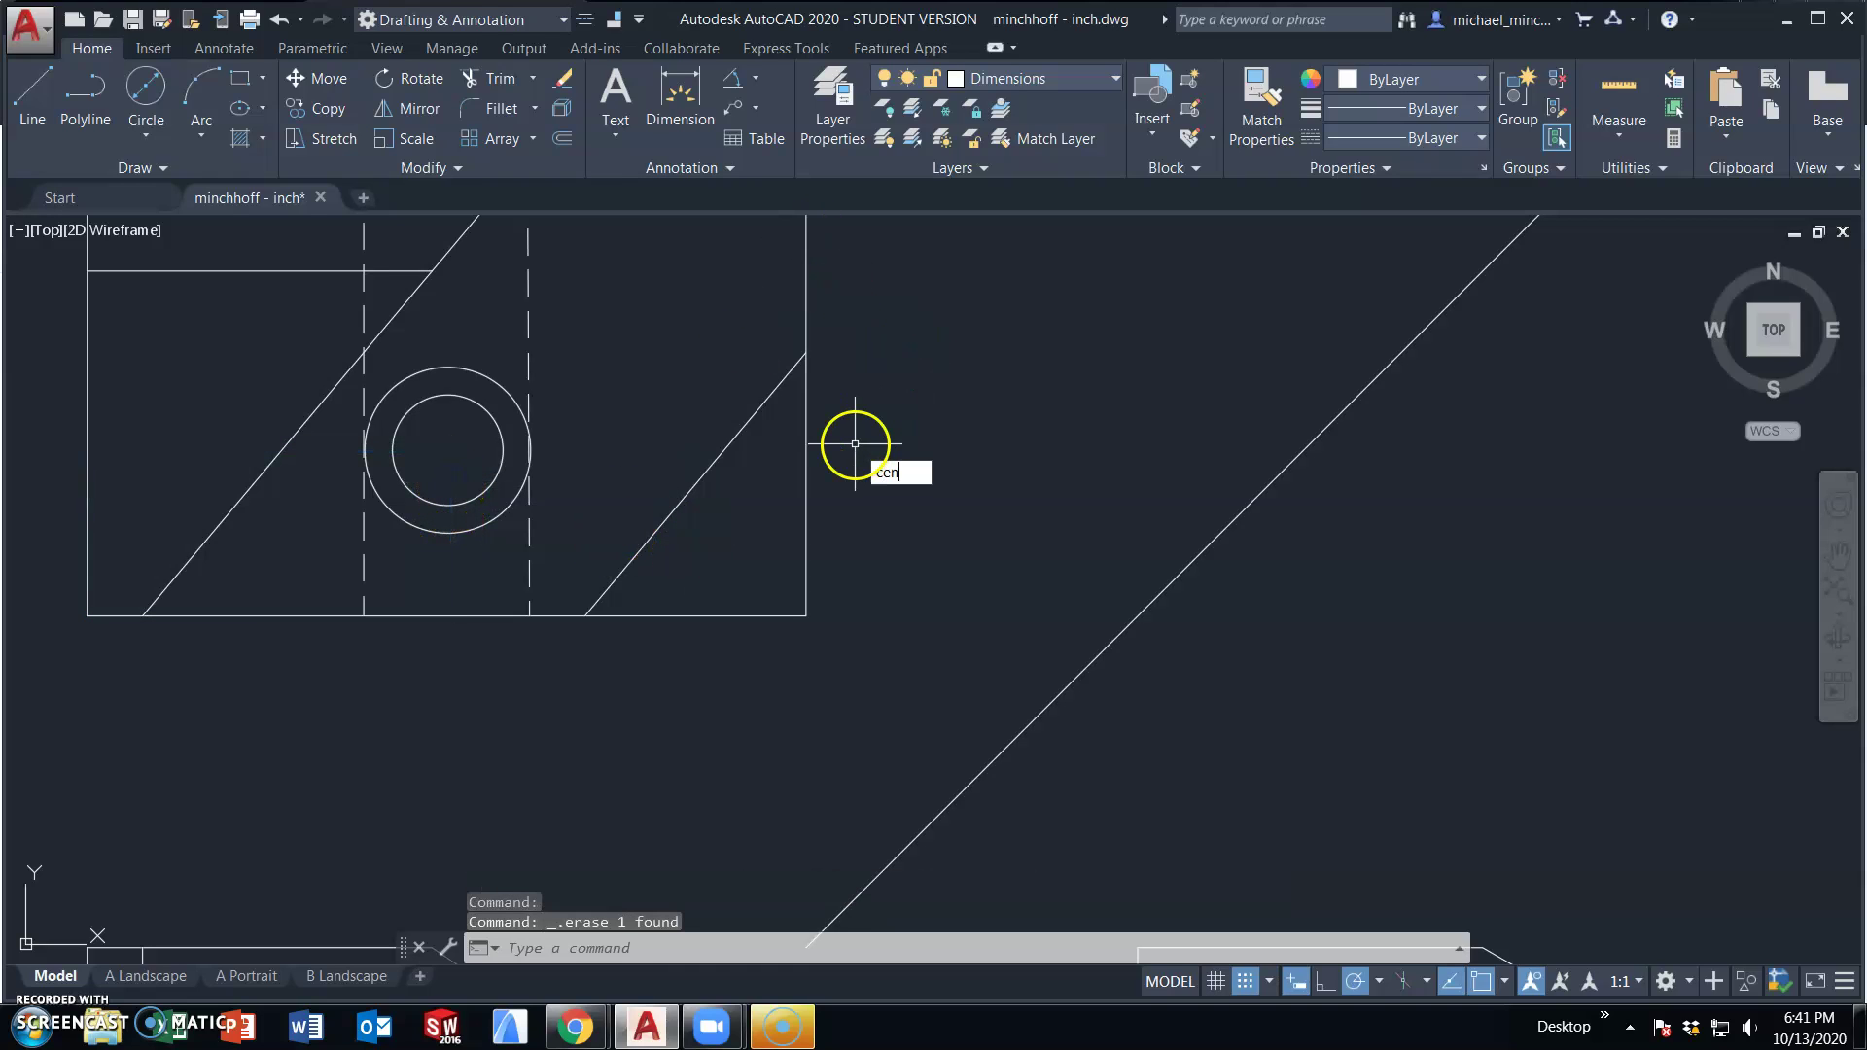
- Place a center mark on the counterbore circles with CENTERMARK
text(cent)
key(Return)
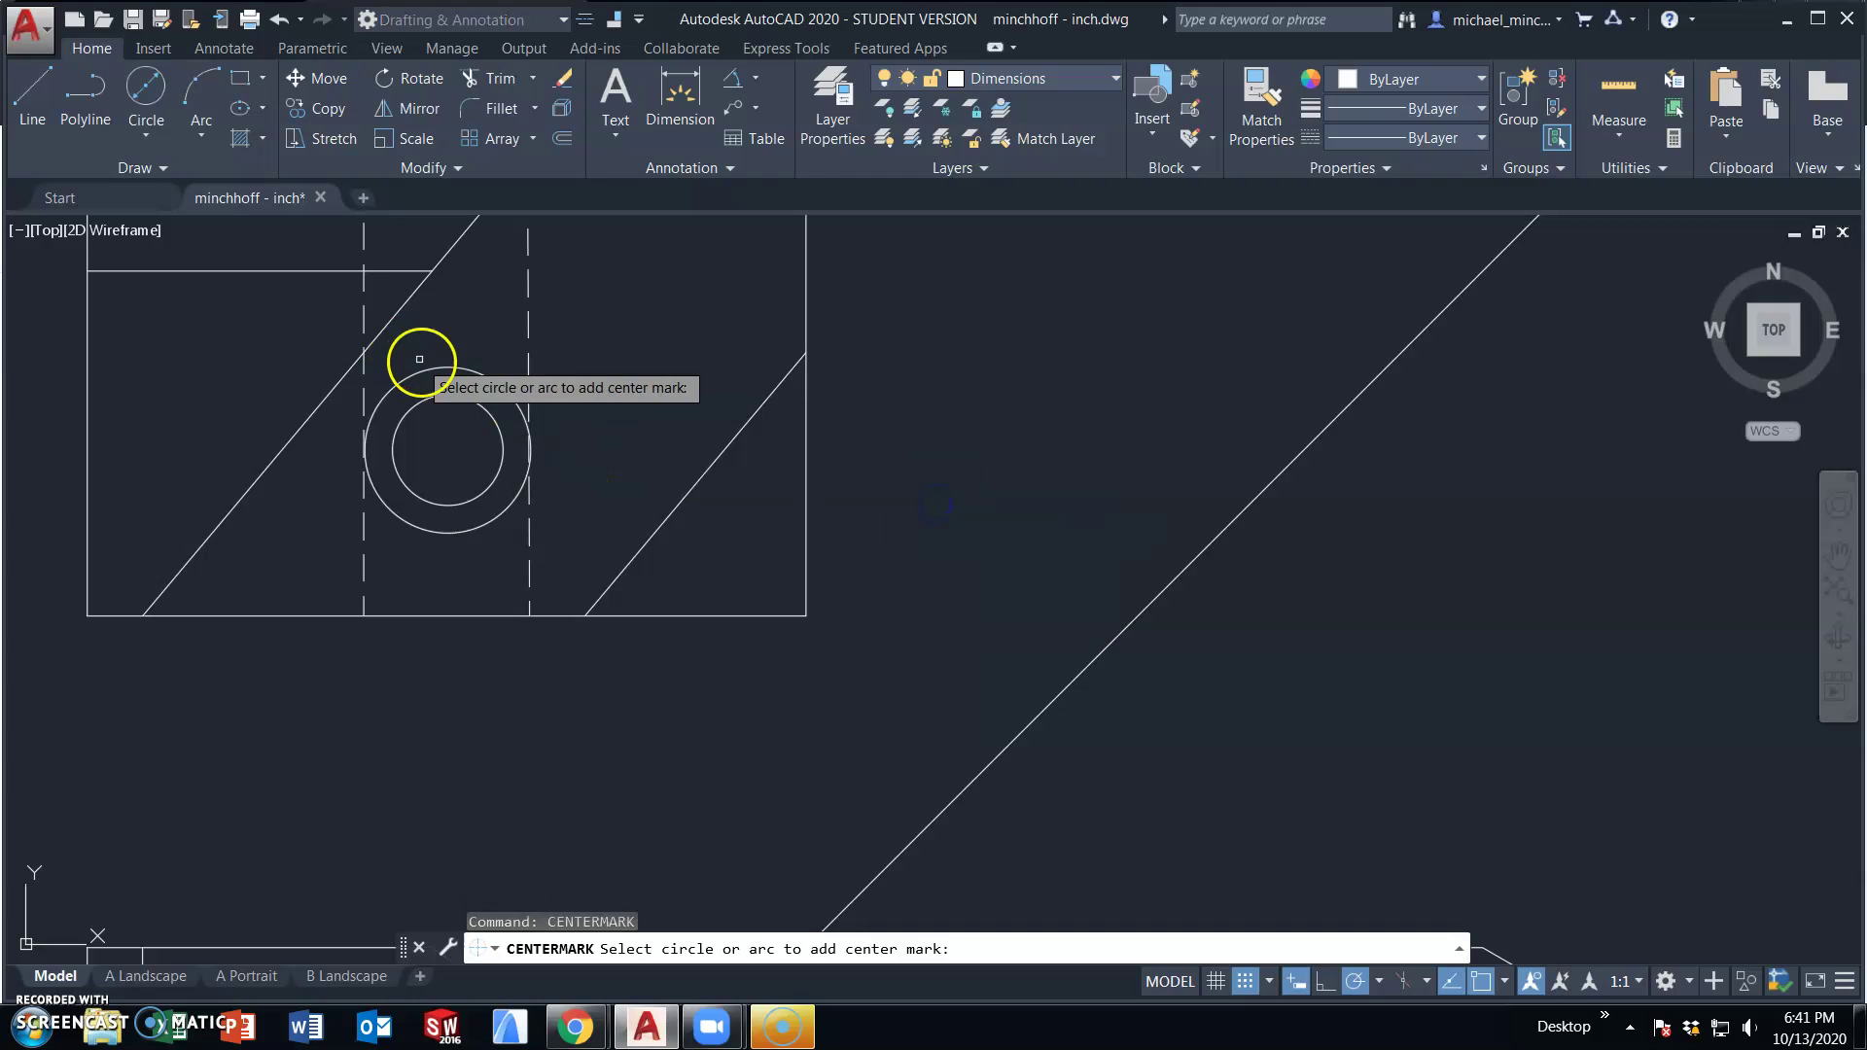
click(430, 370)
key(Escape)
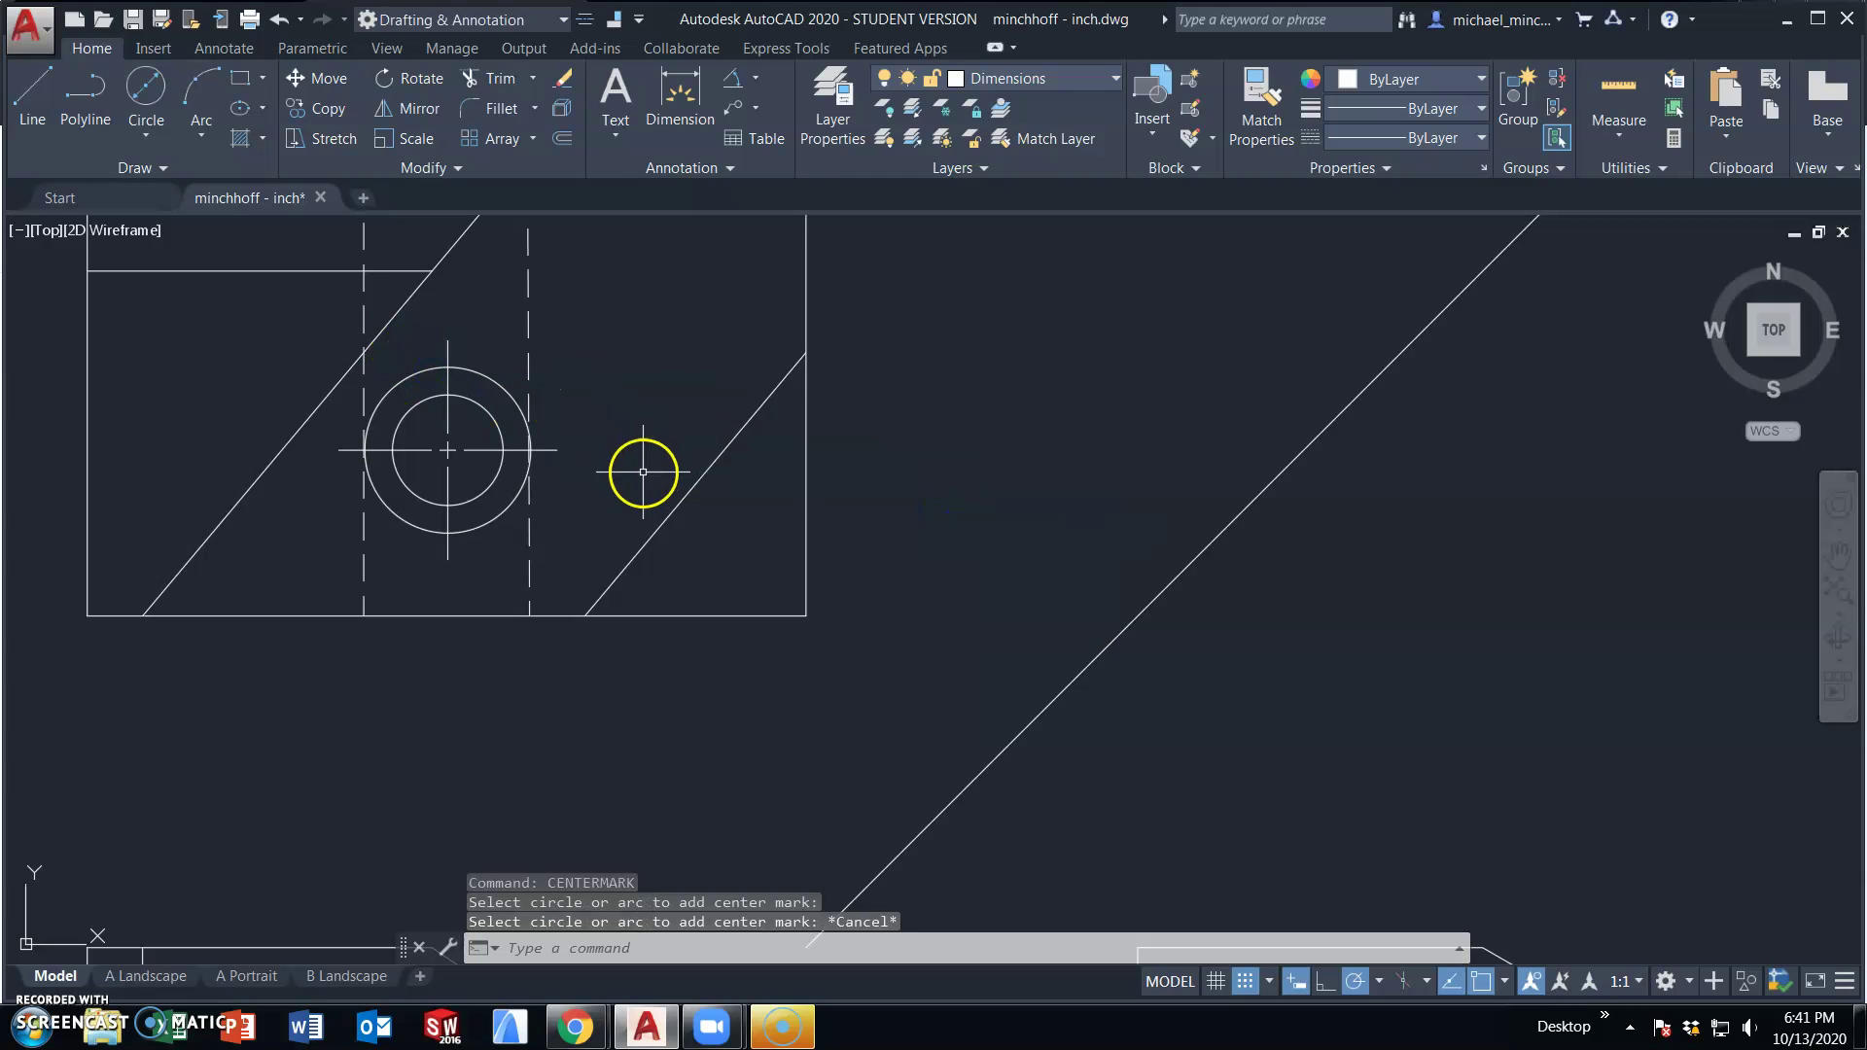
- Draw a line from the center mark's end across to the miter line and down into the side view
middle_drag(598, 663, 598, 541)
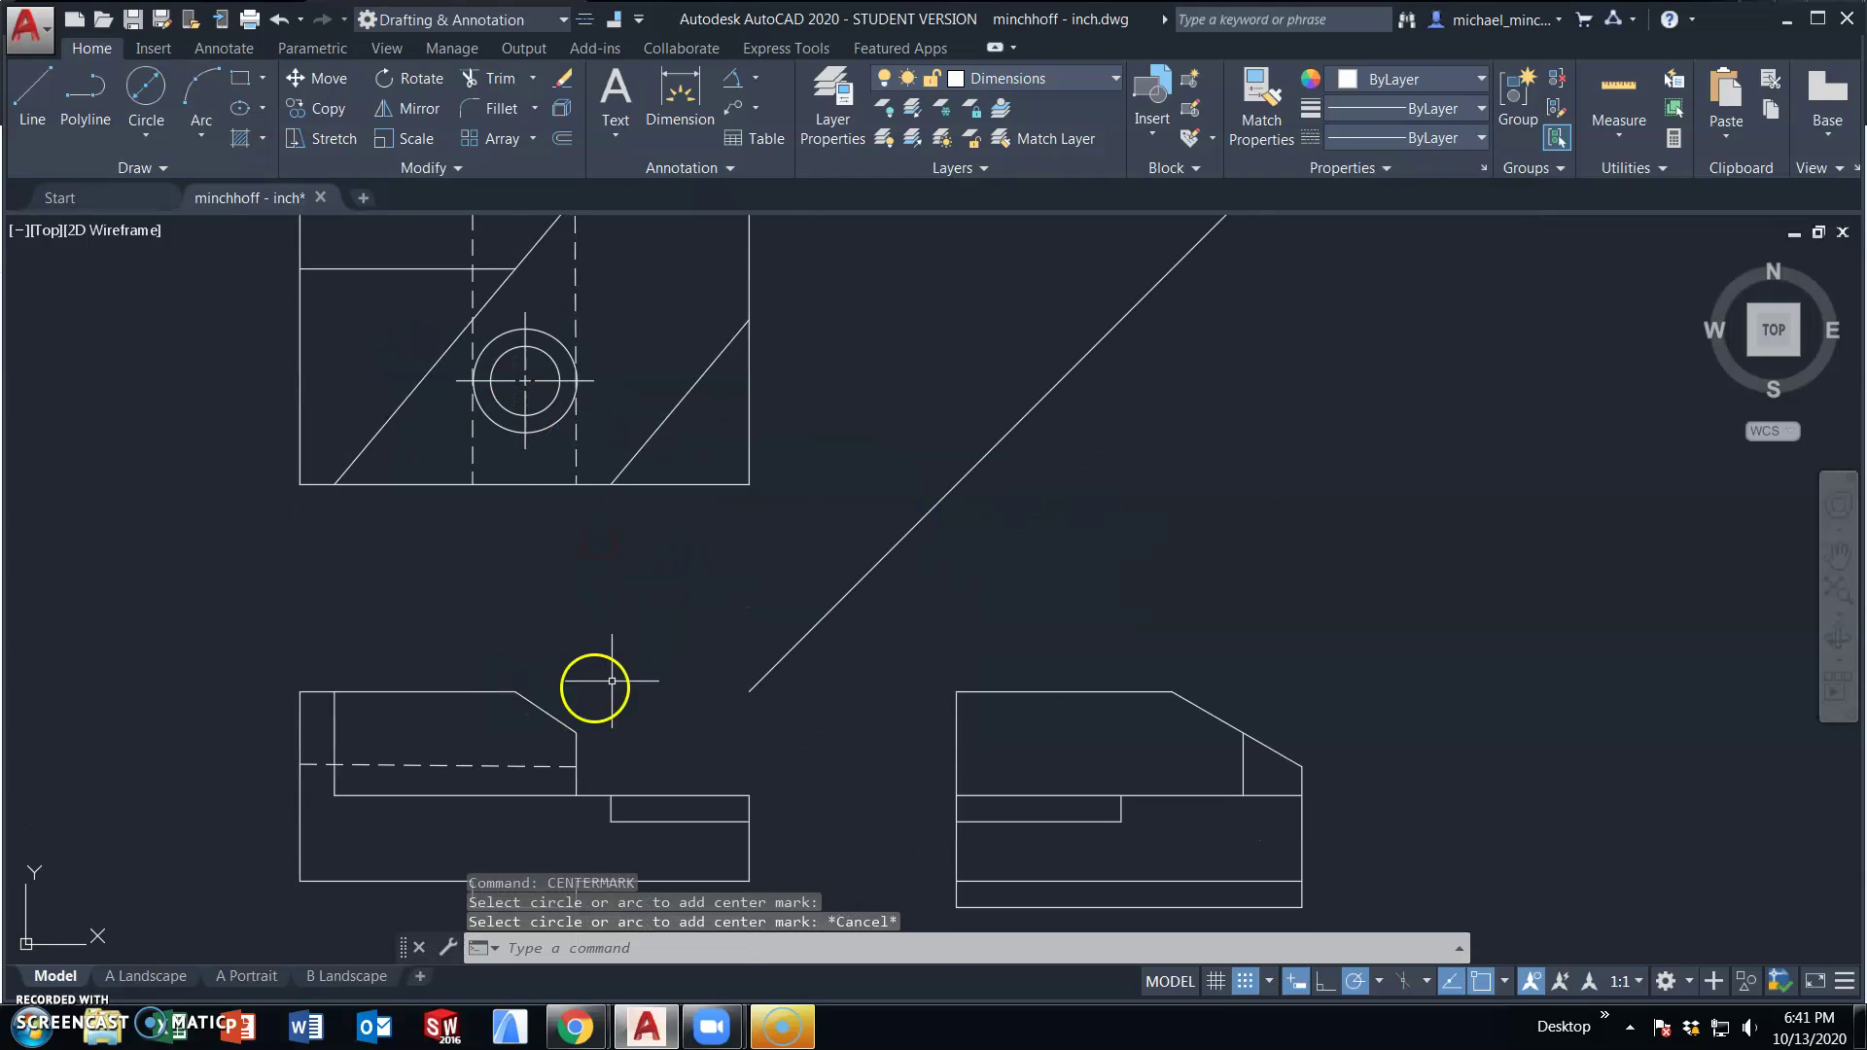
middle_drag(611, 681, 595, 612)
click(32, 104)
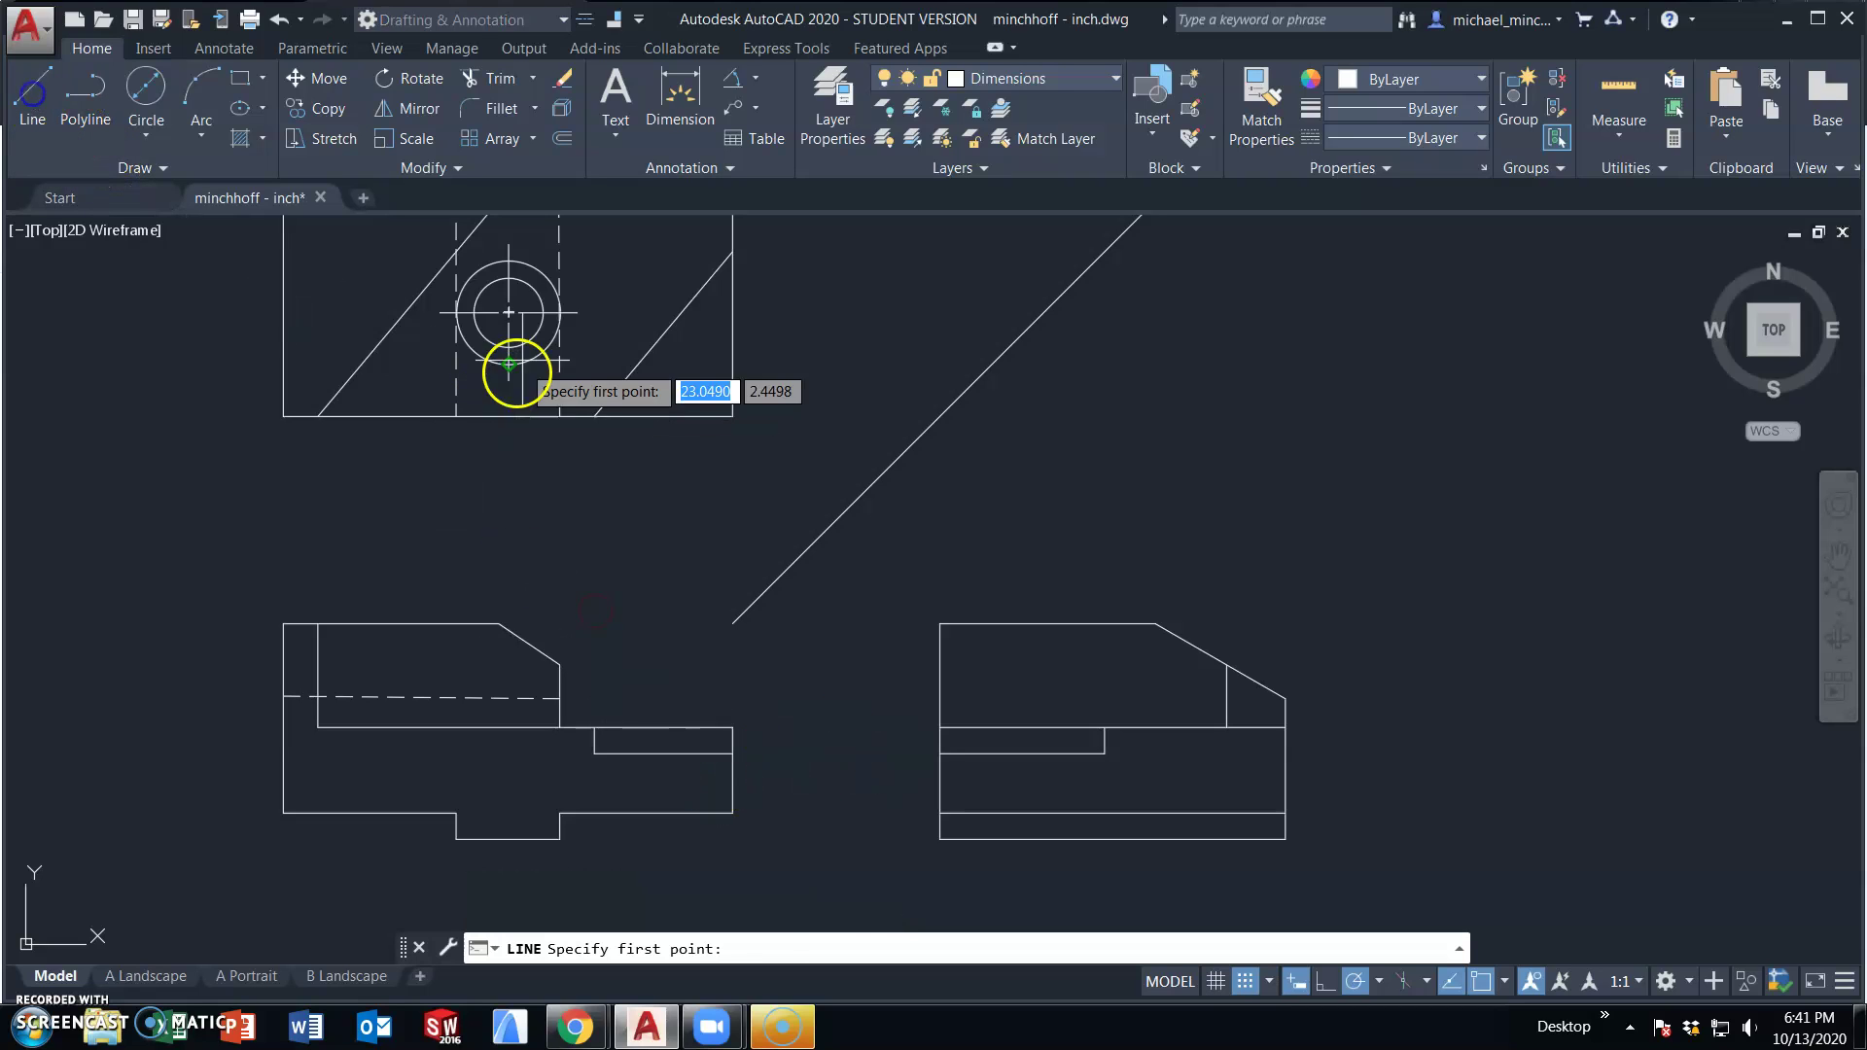
click(576, 313)
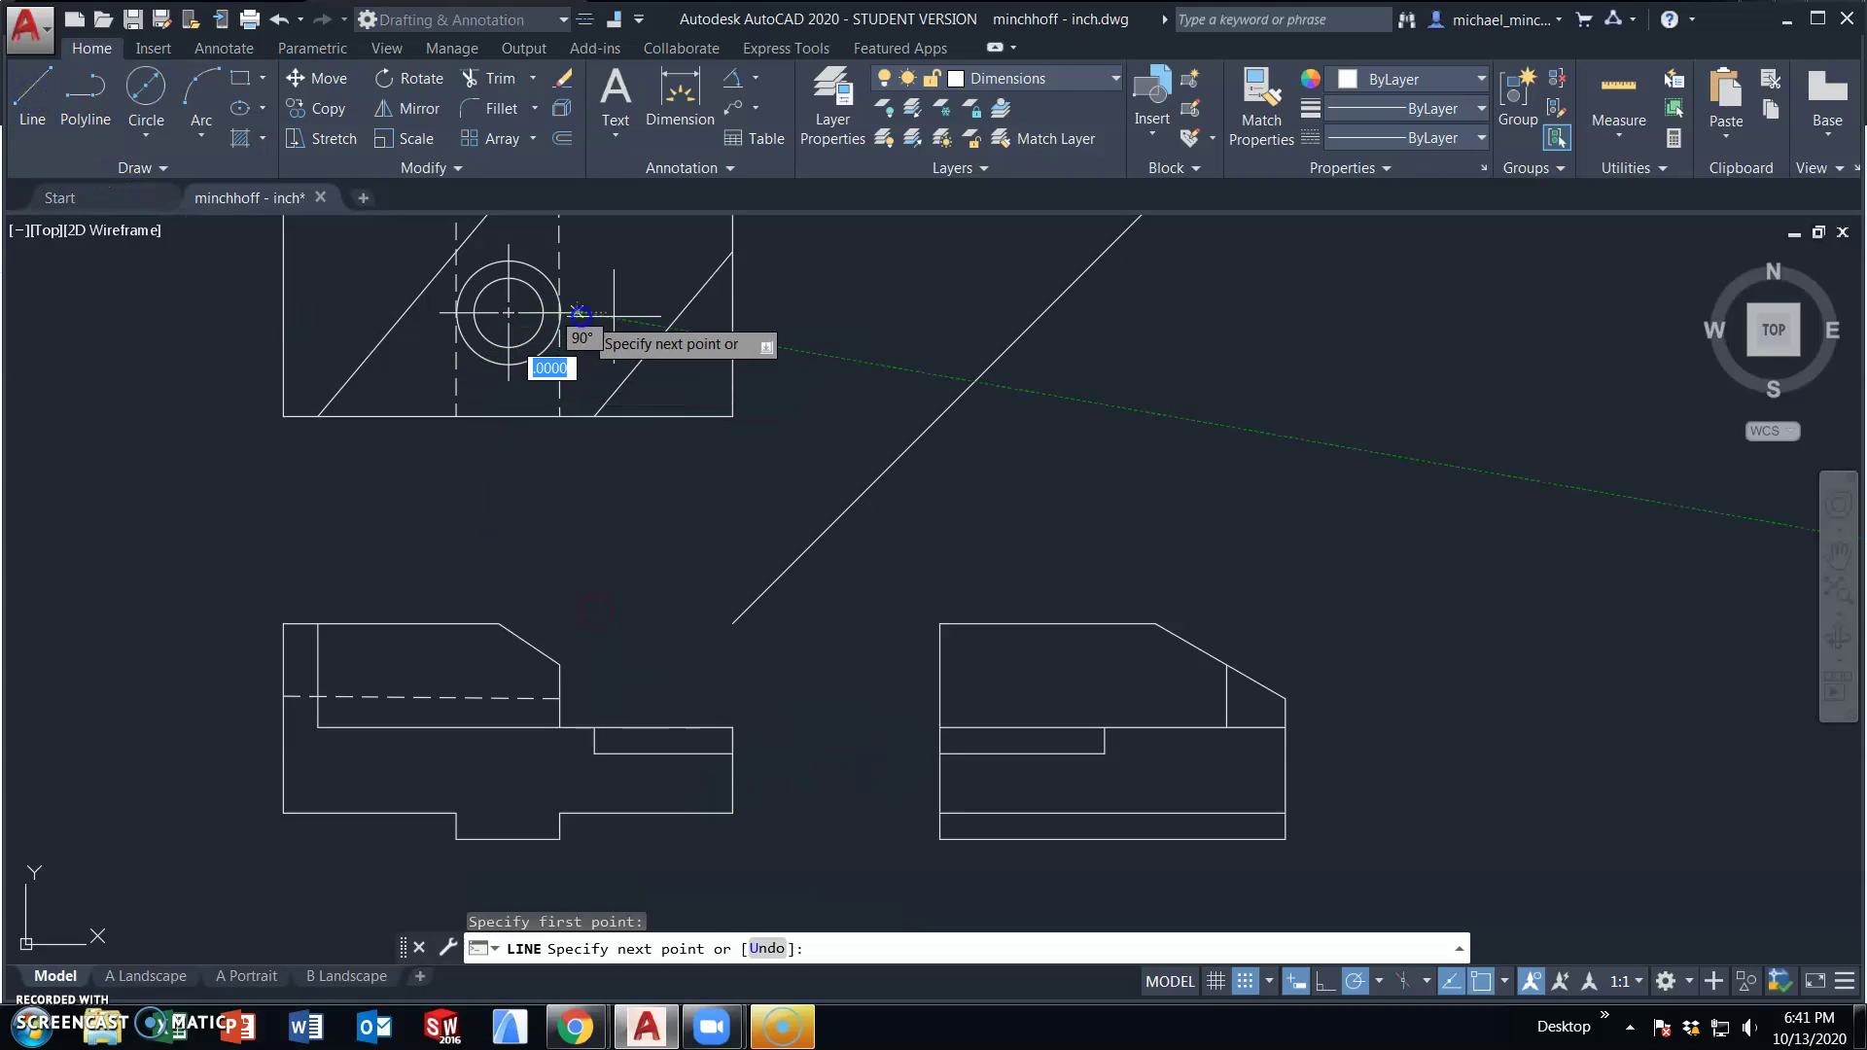
click(1043, 312)
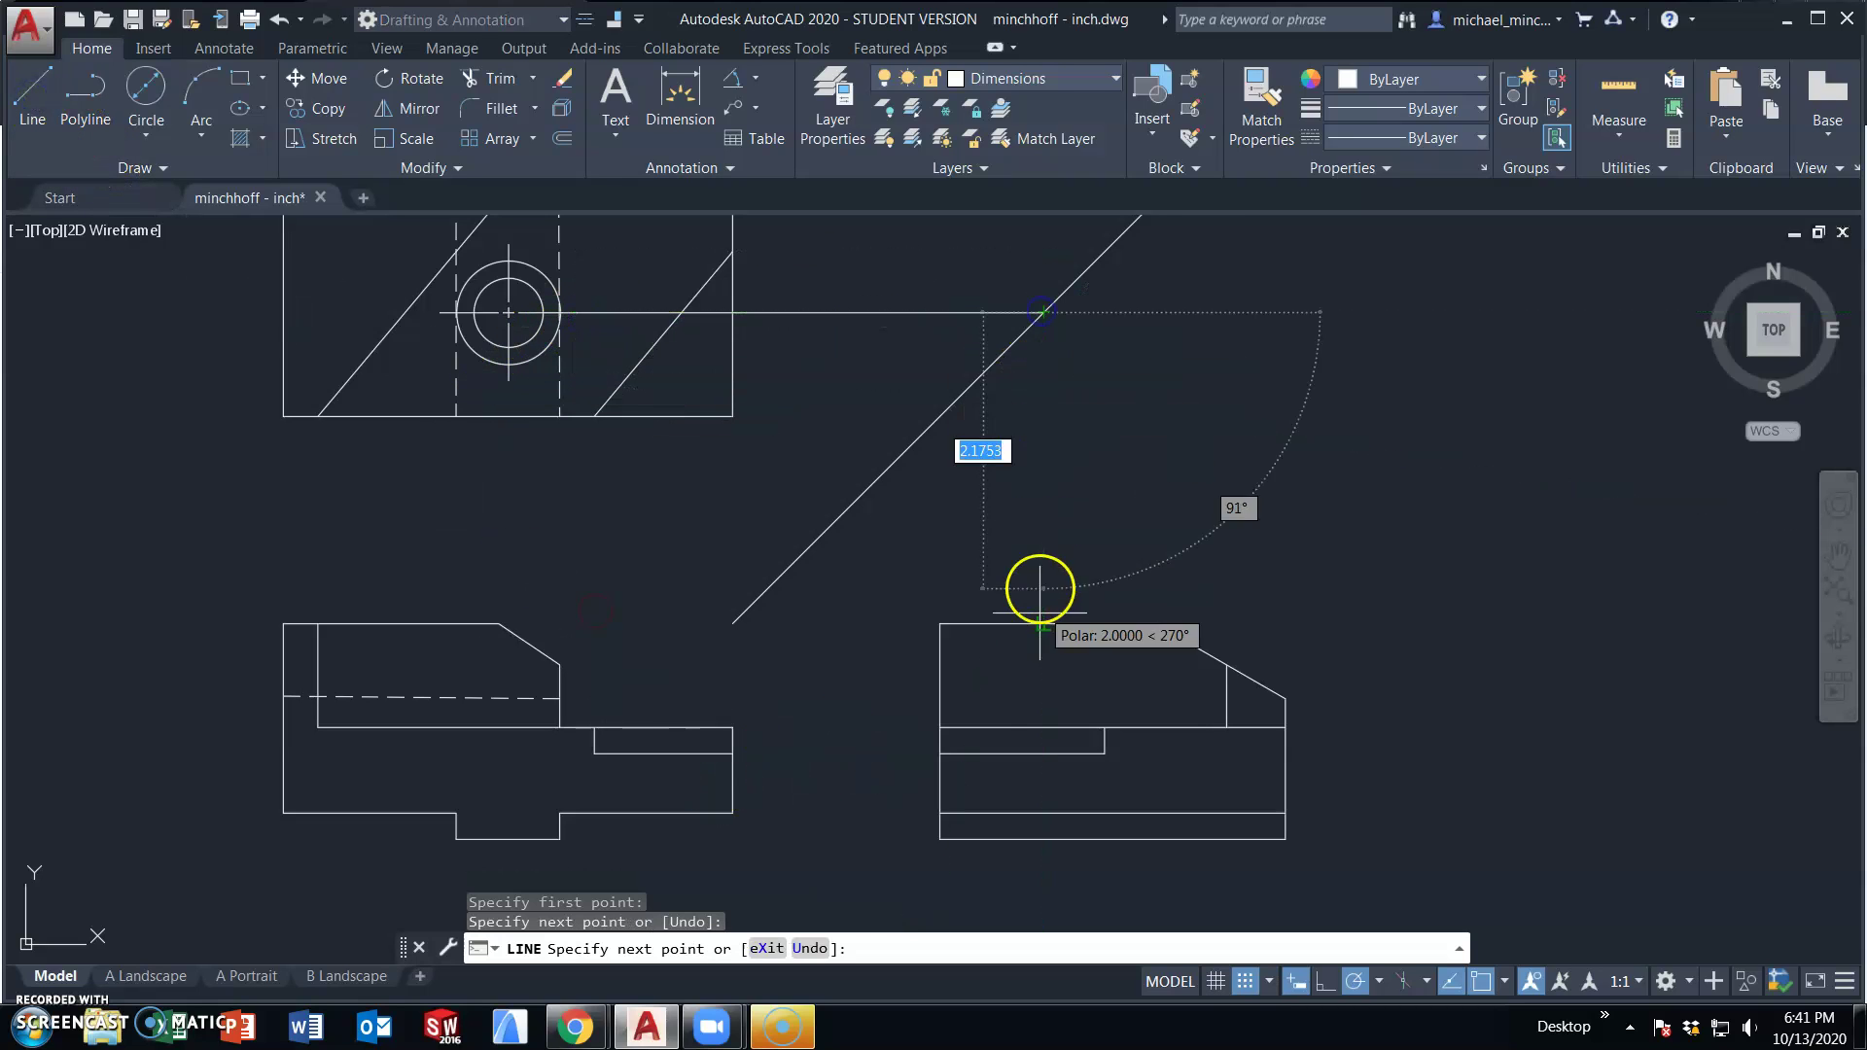
click(1043, 726)
key(Escape)
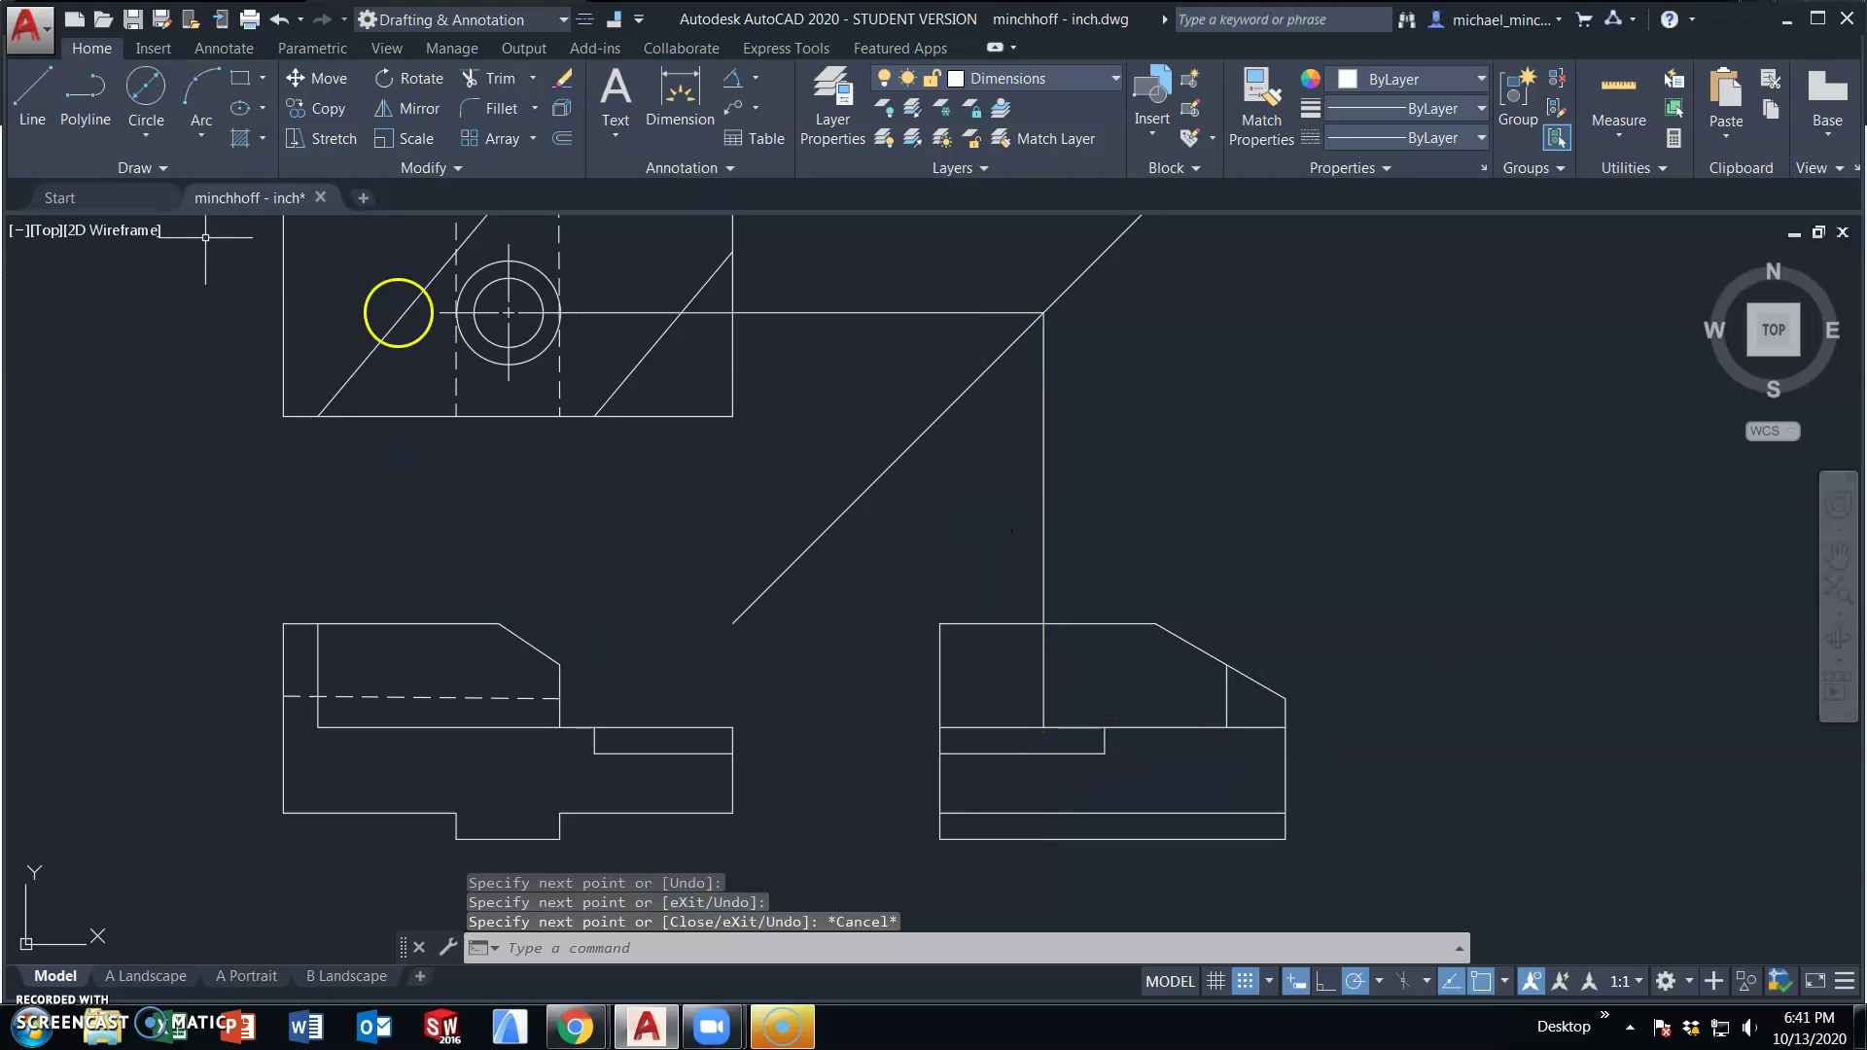
click(37, 98)
- Start a line at the circle's left edge and drop it to the front view's top edge
scroll(456, 318, up, 7)
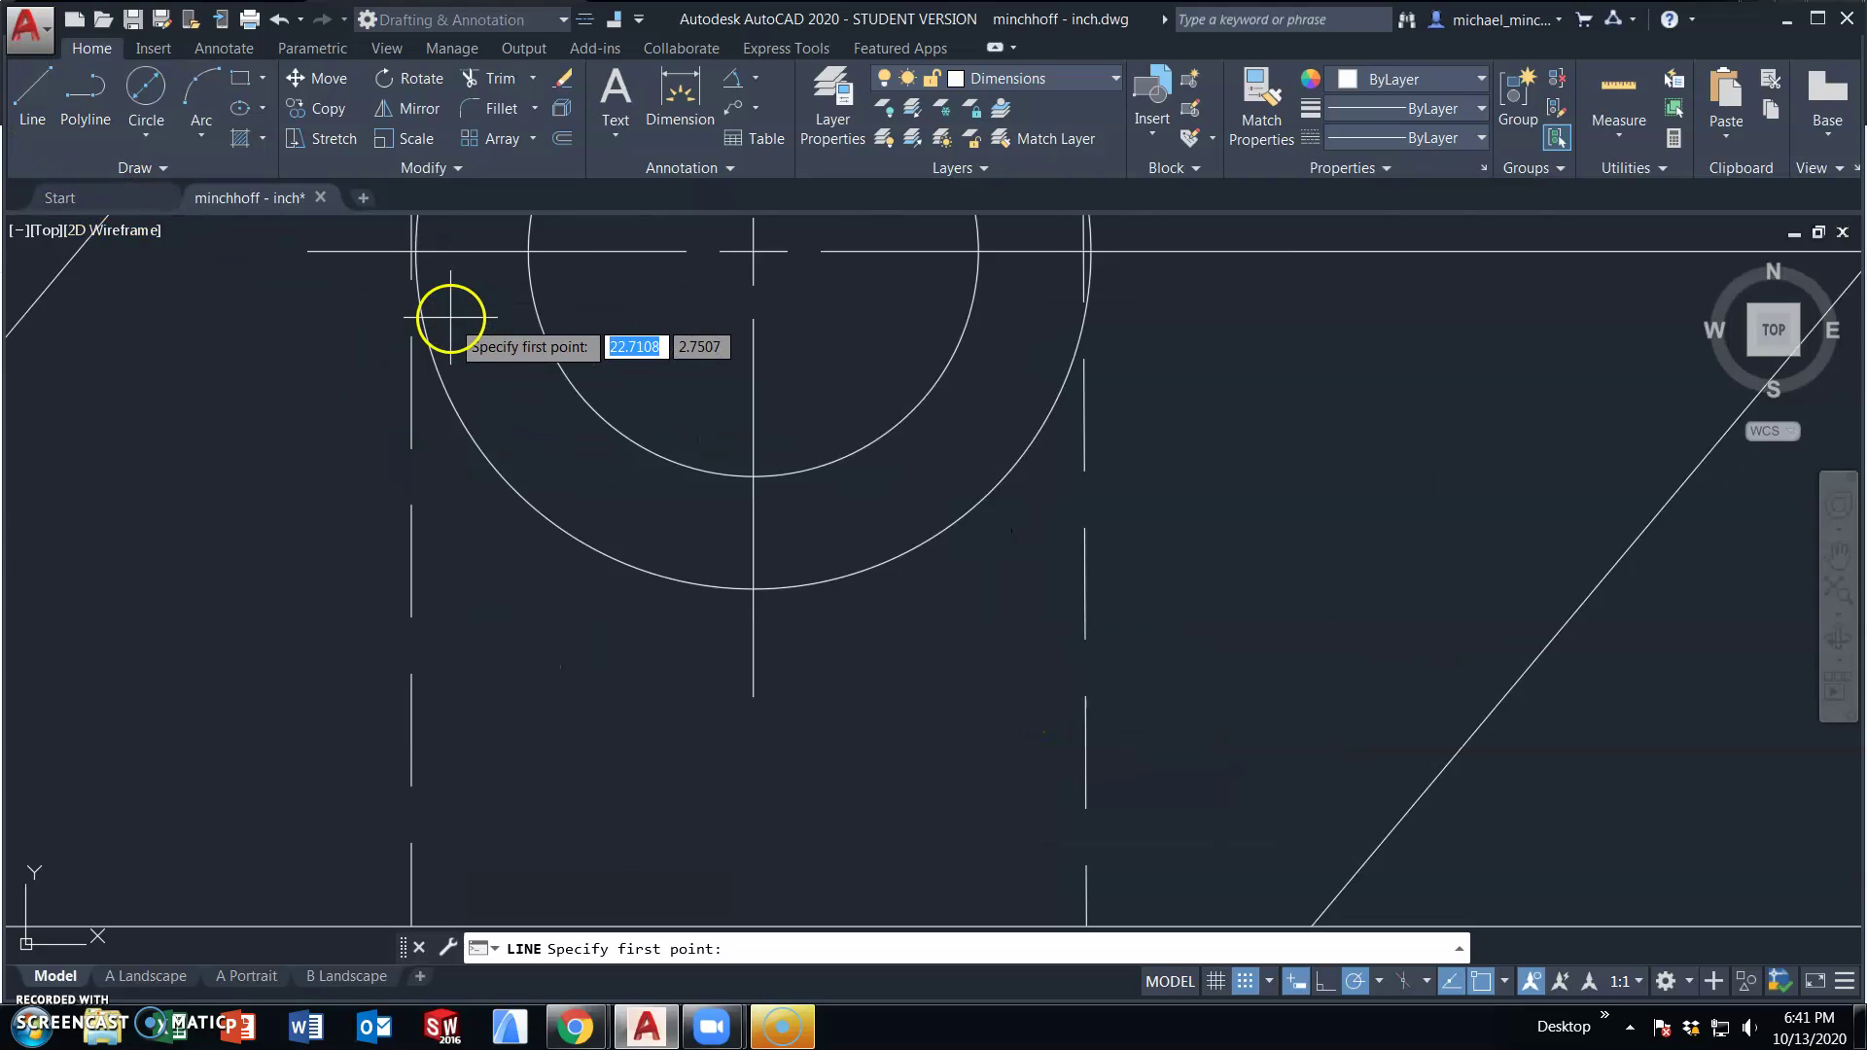
scroll(450, 317, up, 4)
middle_drag(443, 291, 445, 383)
click(450, 369)
scroll(569, 753, down, 7)
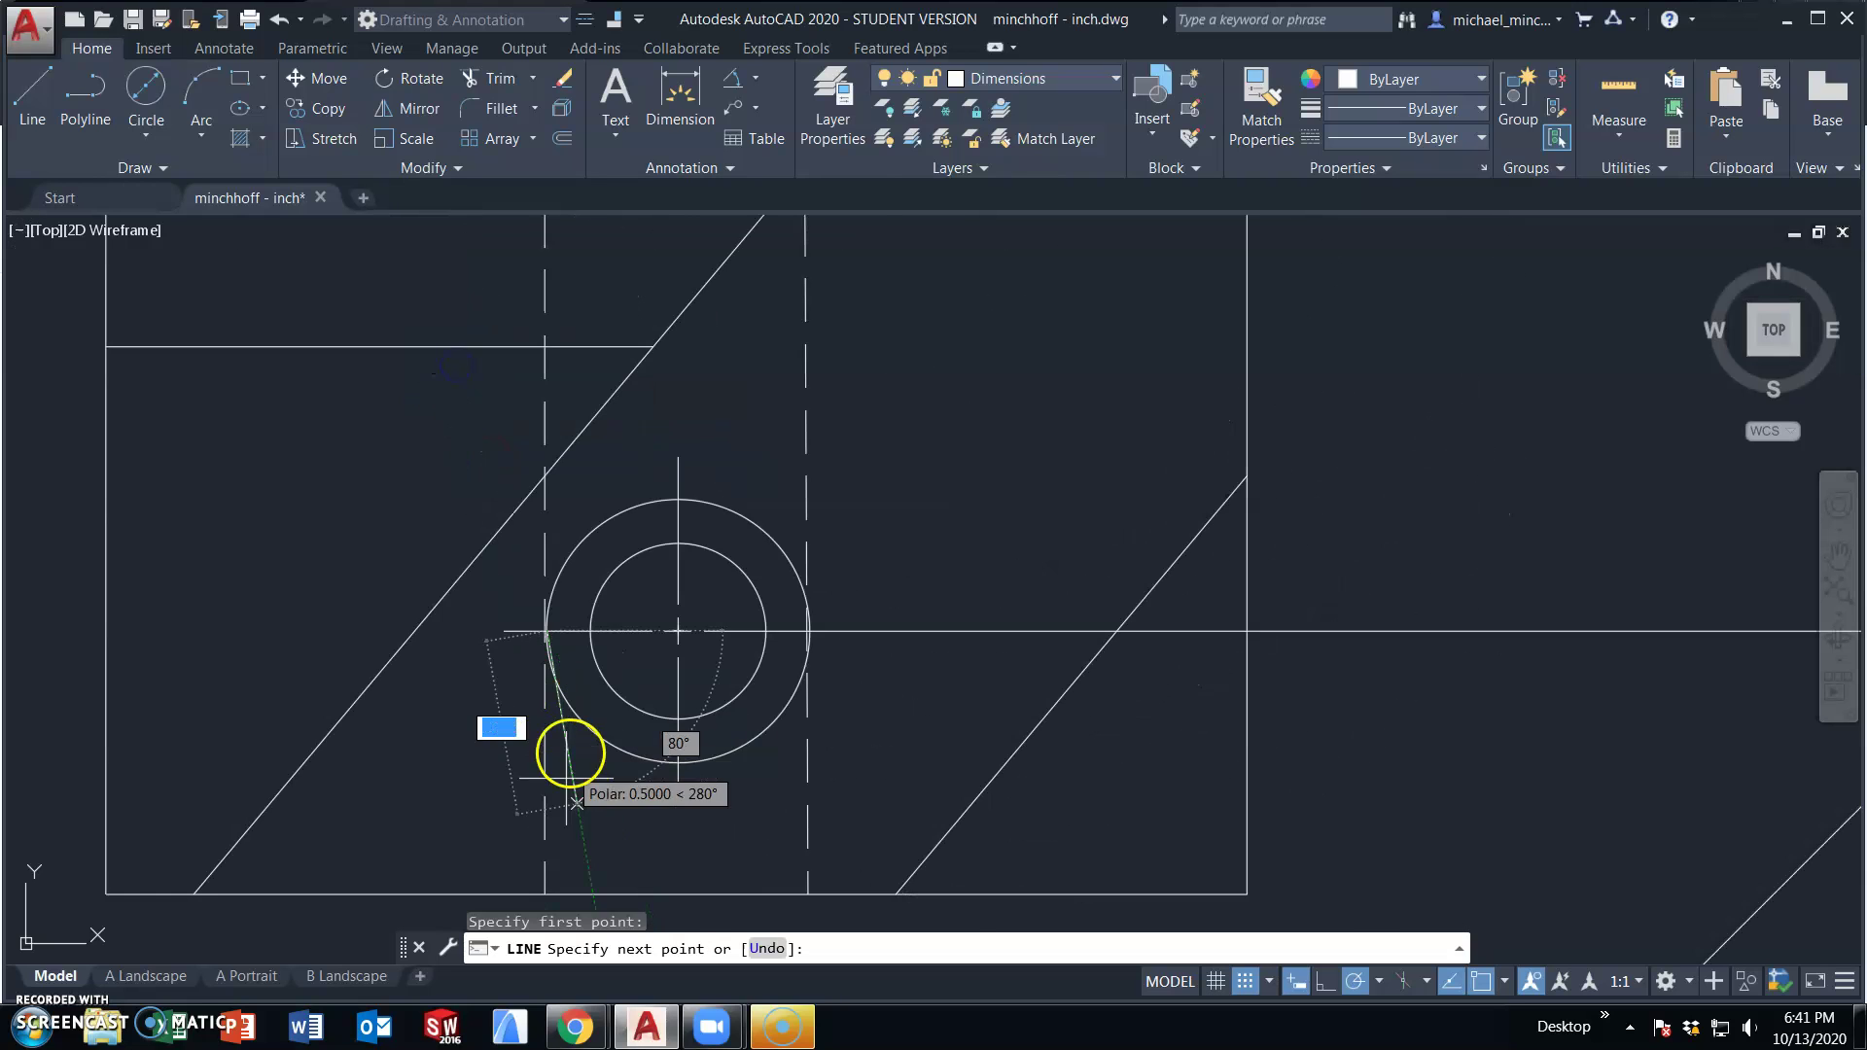
mouse_move(570, 754)
middle_down()
mouse_move(521, 571)
mouse_move(512, 341)
middle_up()
middle_drag(486, 680, 489, 498)
click(495, 541)
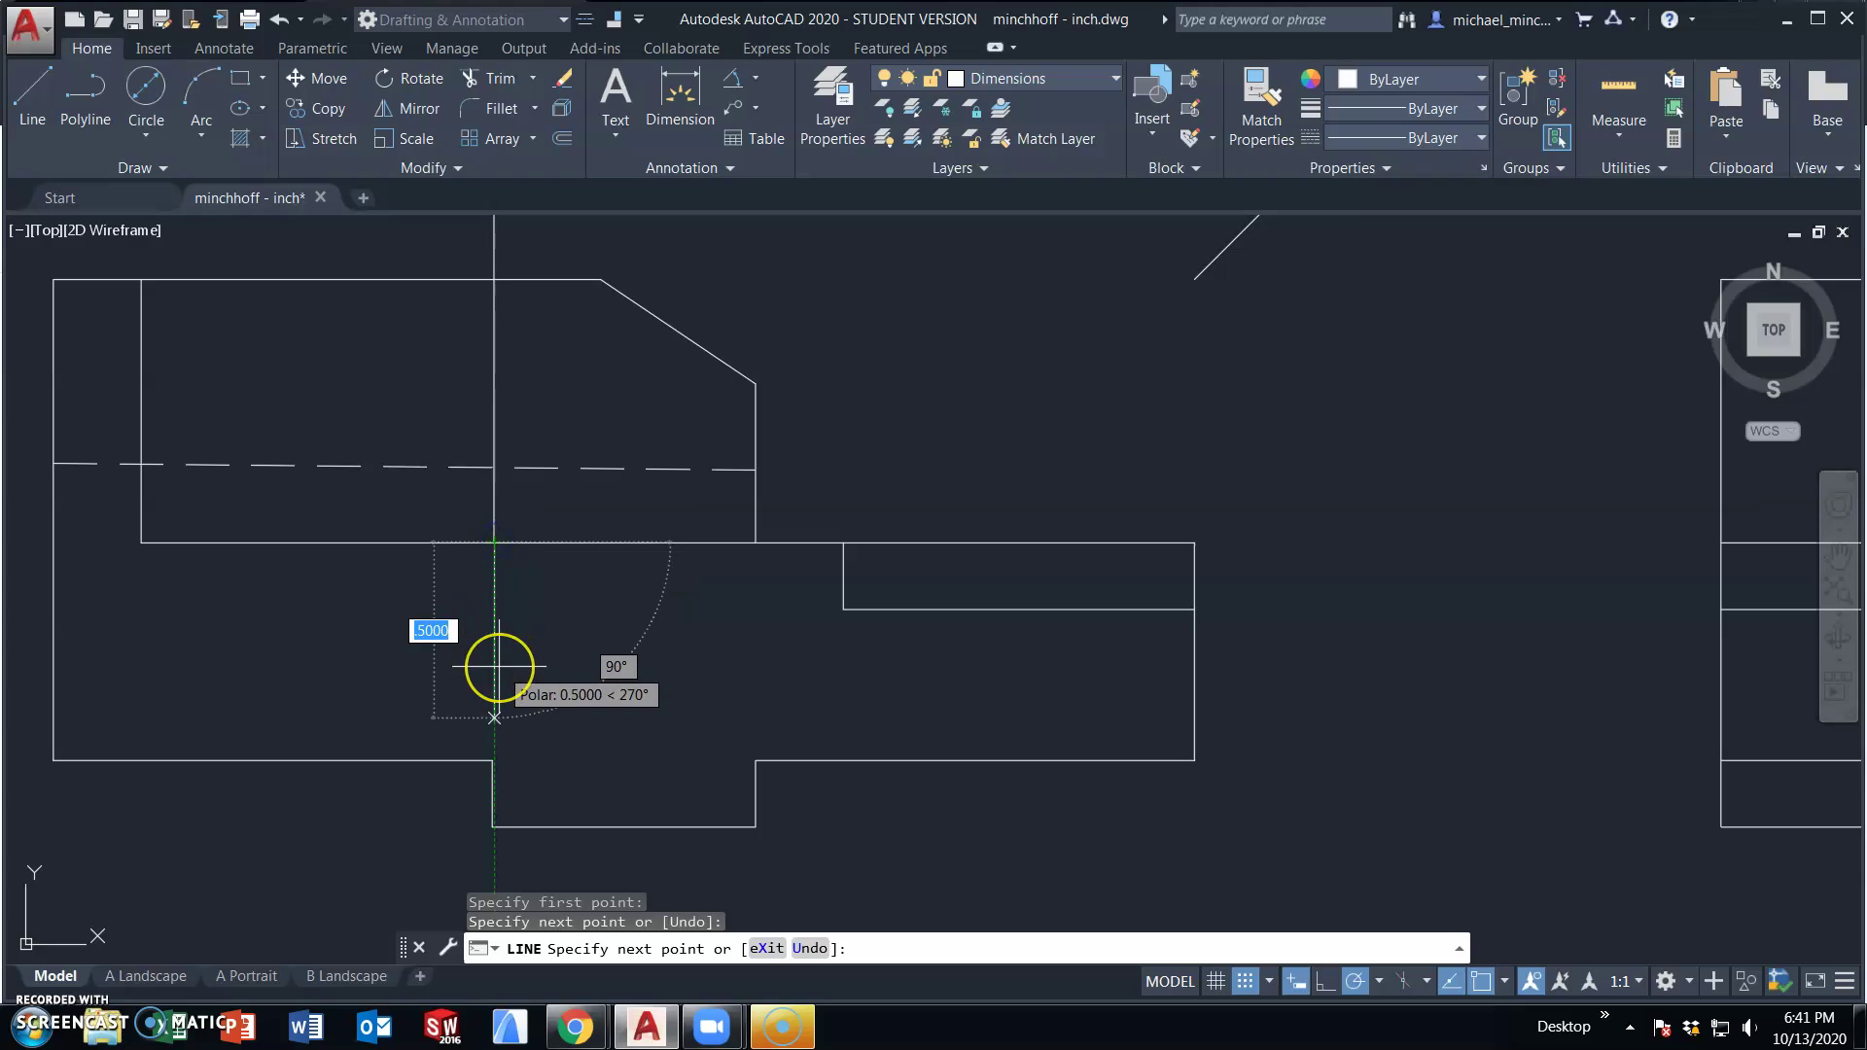
- Continue the outline 0.38 down, 0.75 across, and back up to the top edge
key(Return)
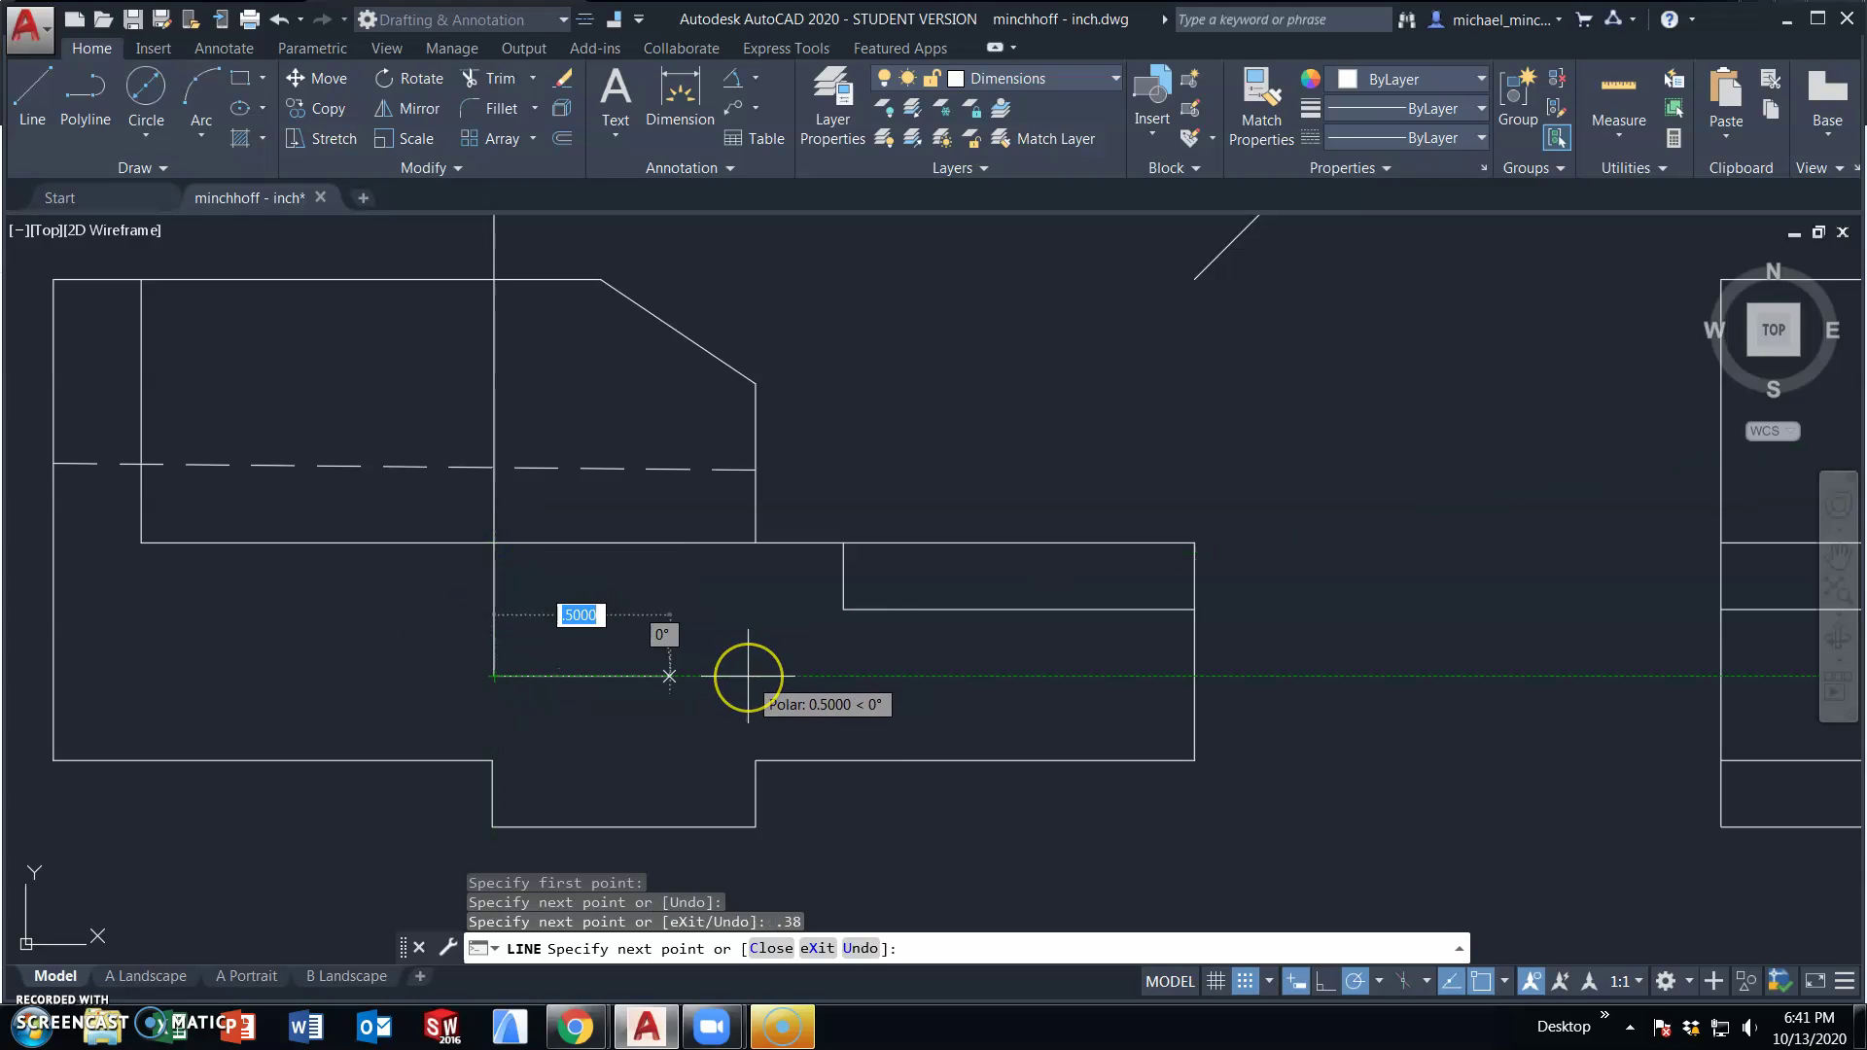
text(.75)
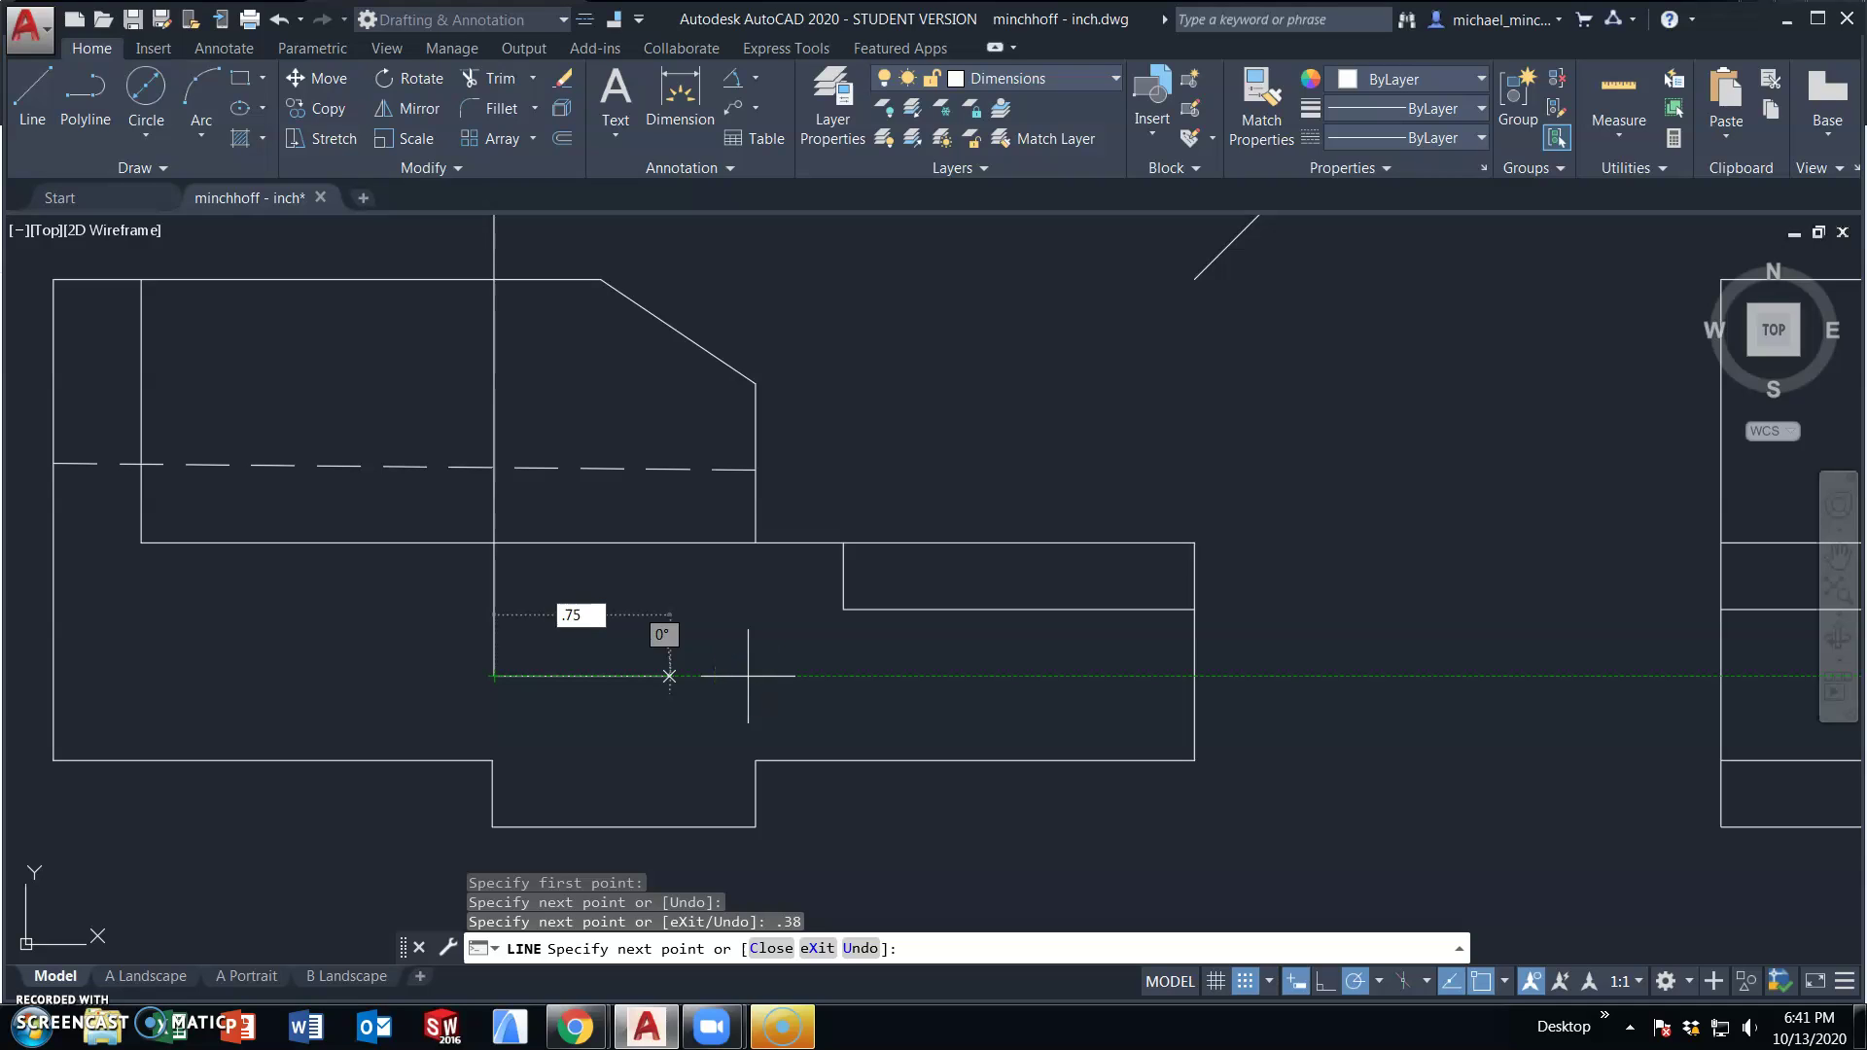
key(Return)
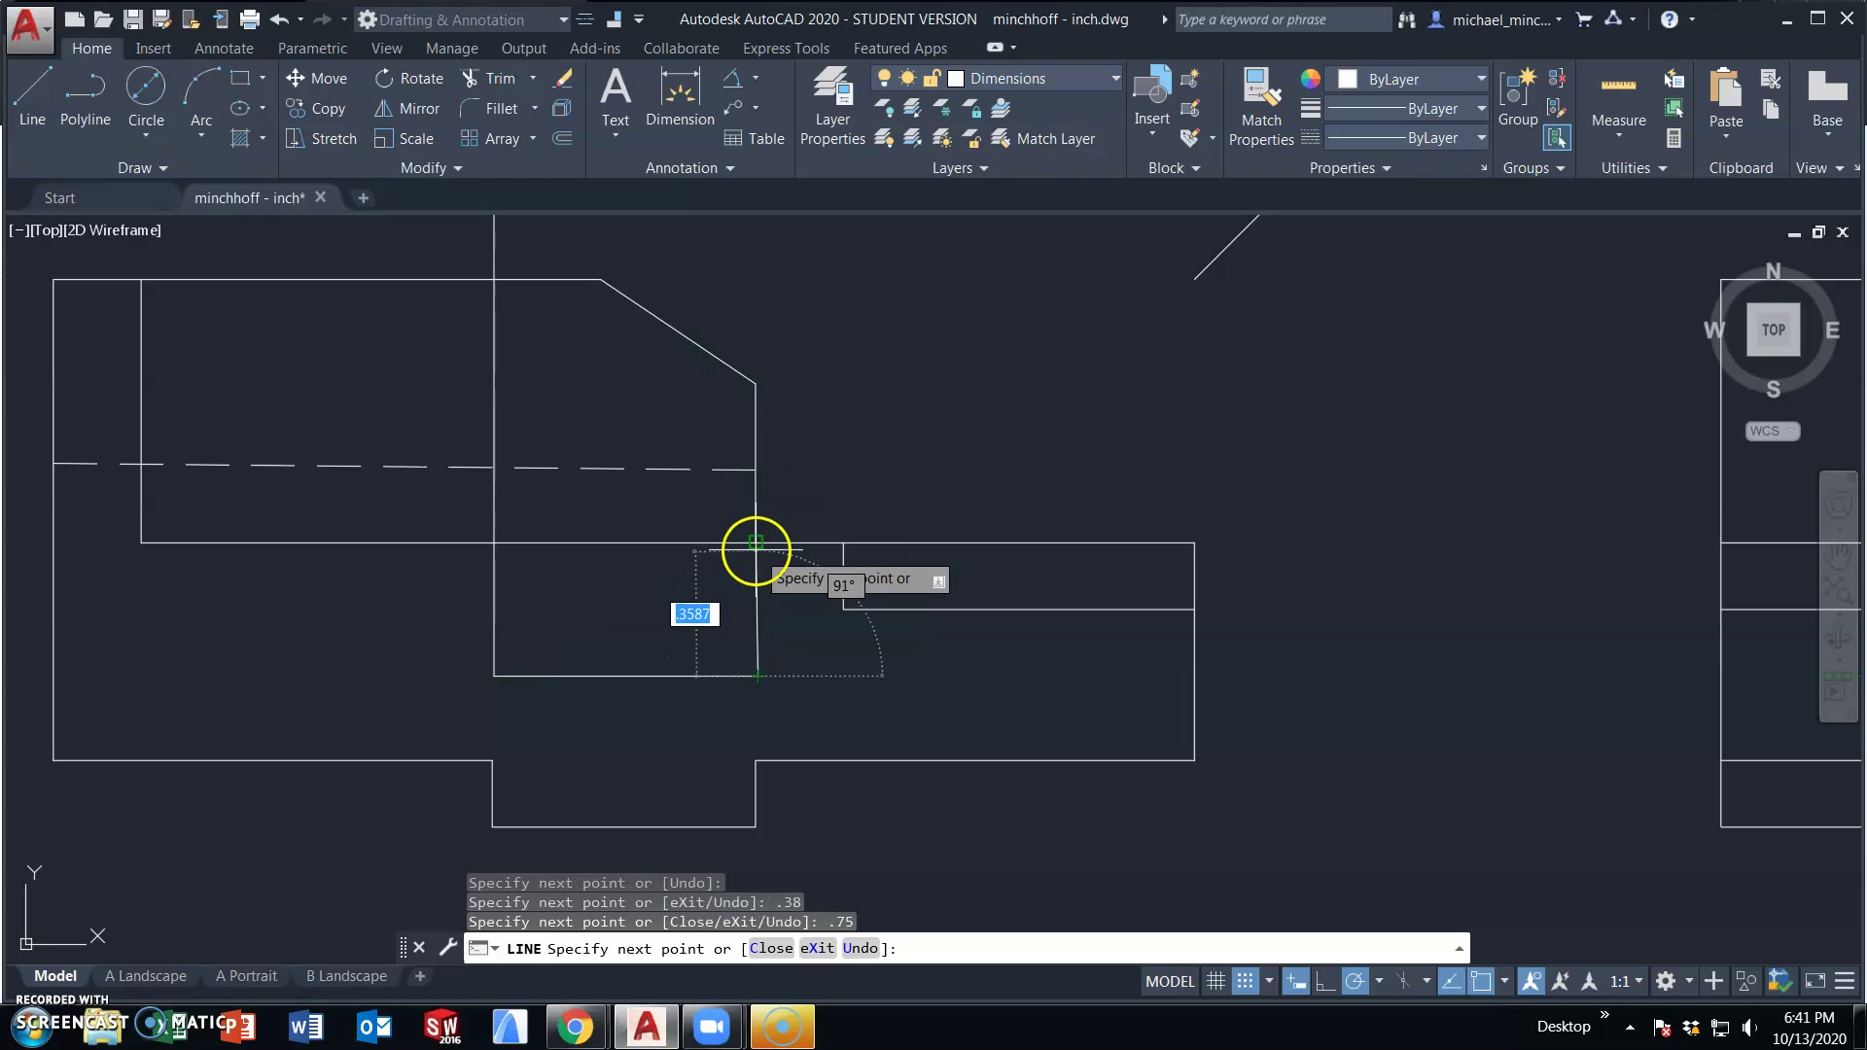
scroll(752, 564, up, 6)
click(757, 470)
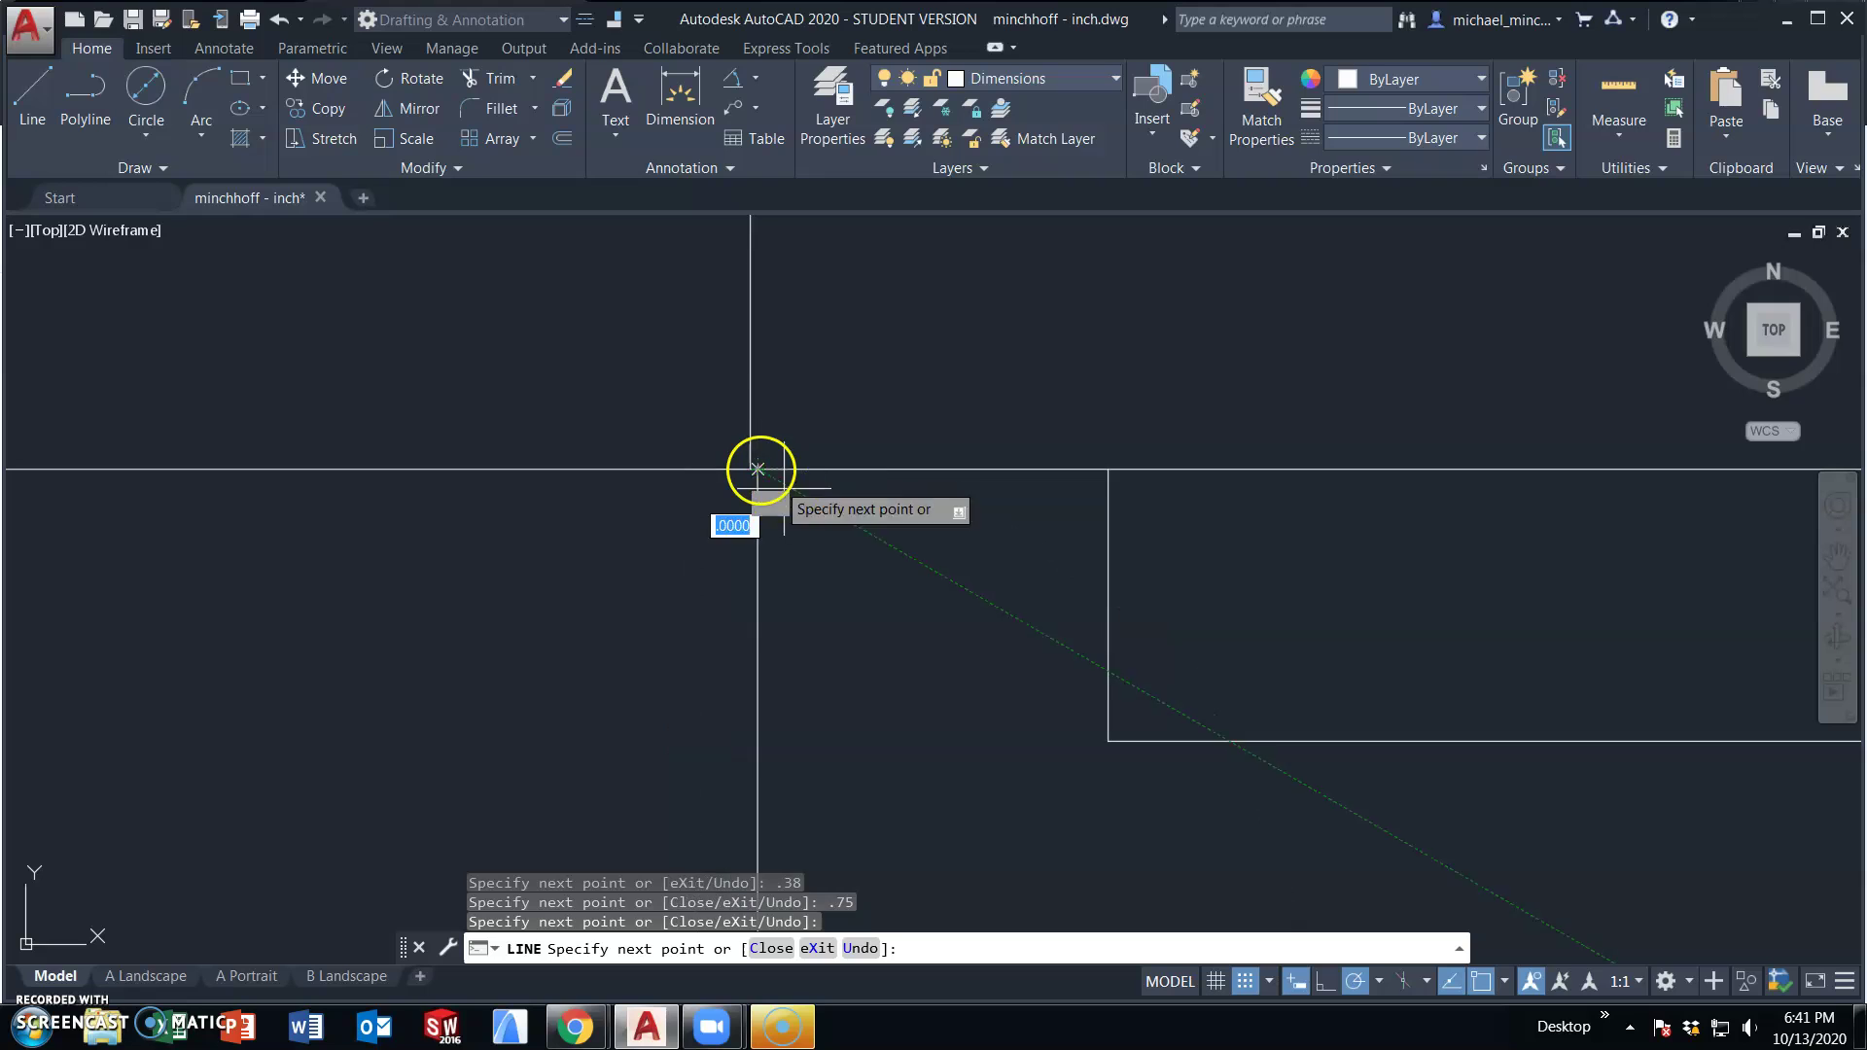
scroll(758, 470, down, 6)
key(Escape)
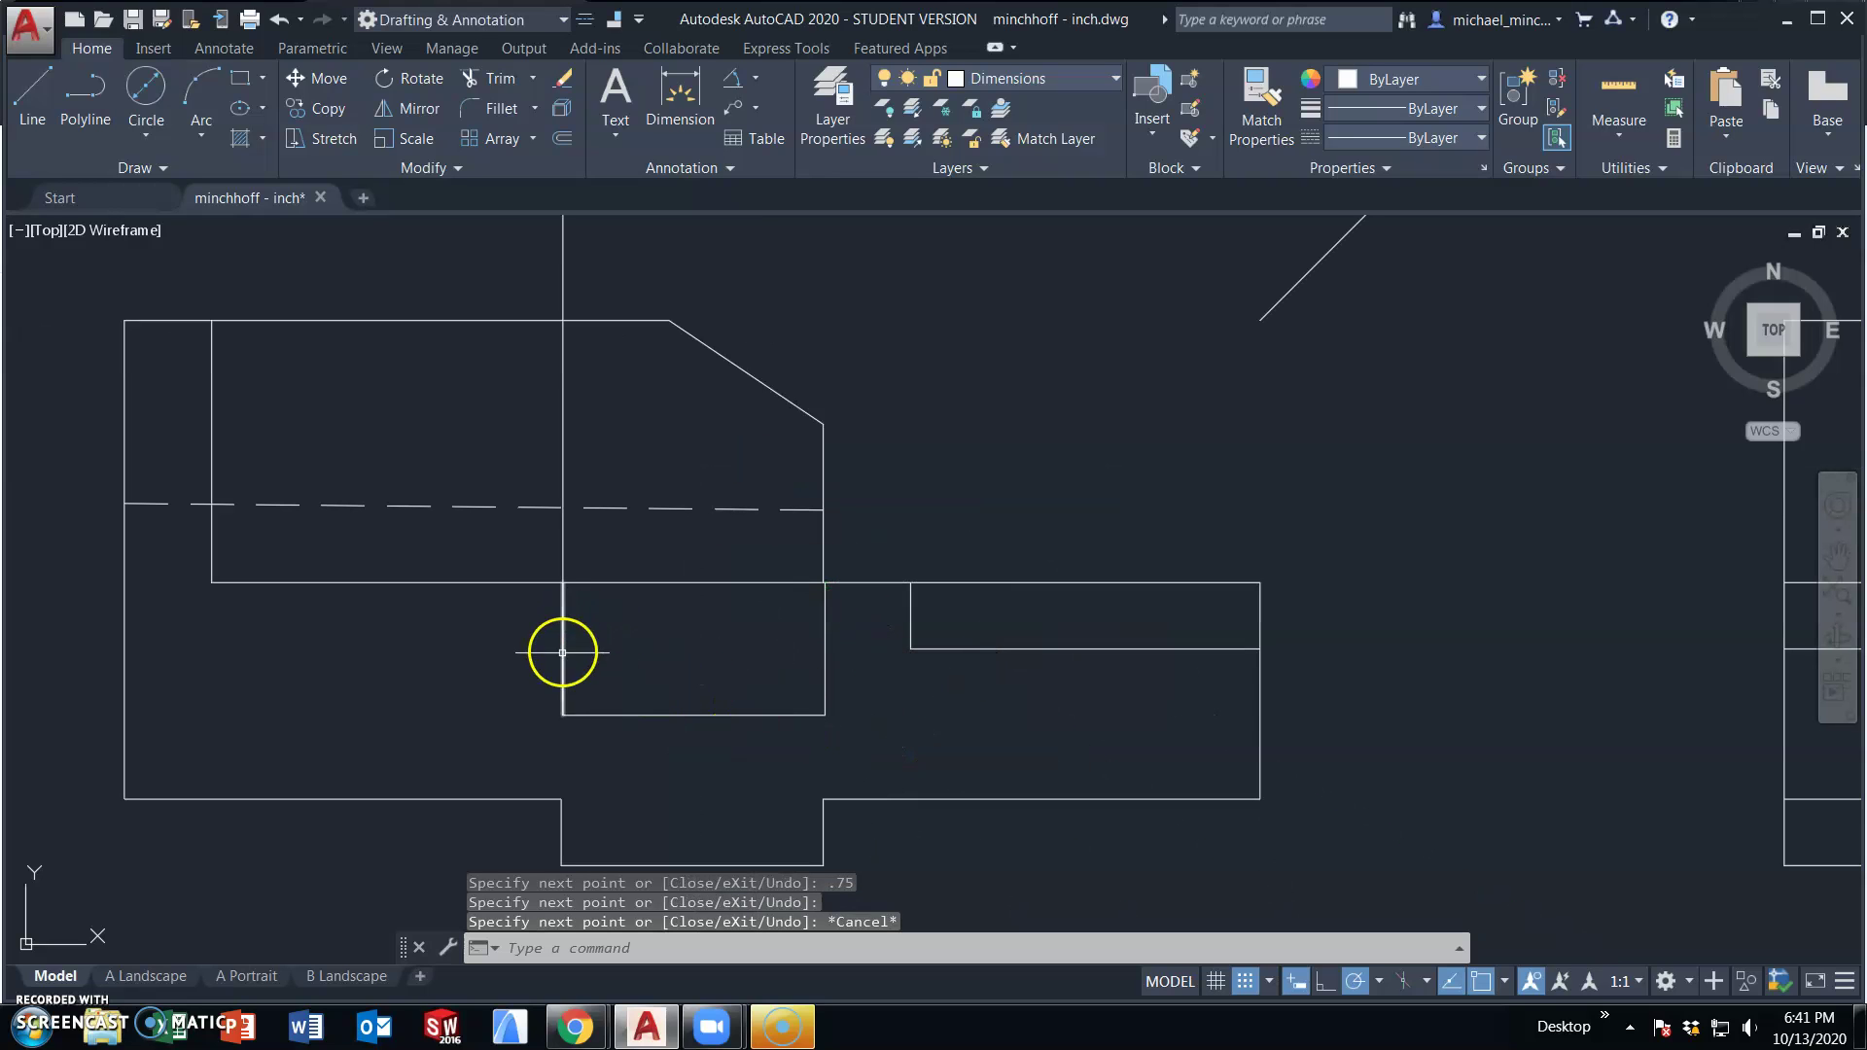
- Draw a vertical projection line from the top-view circle's edge down into the front view
scroll(680, 622, down, 3)
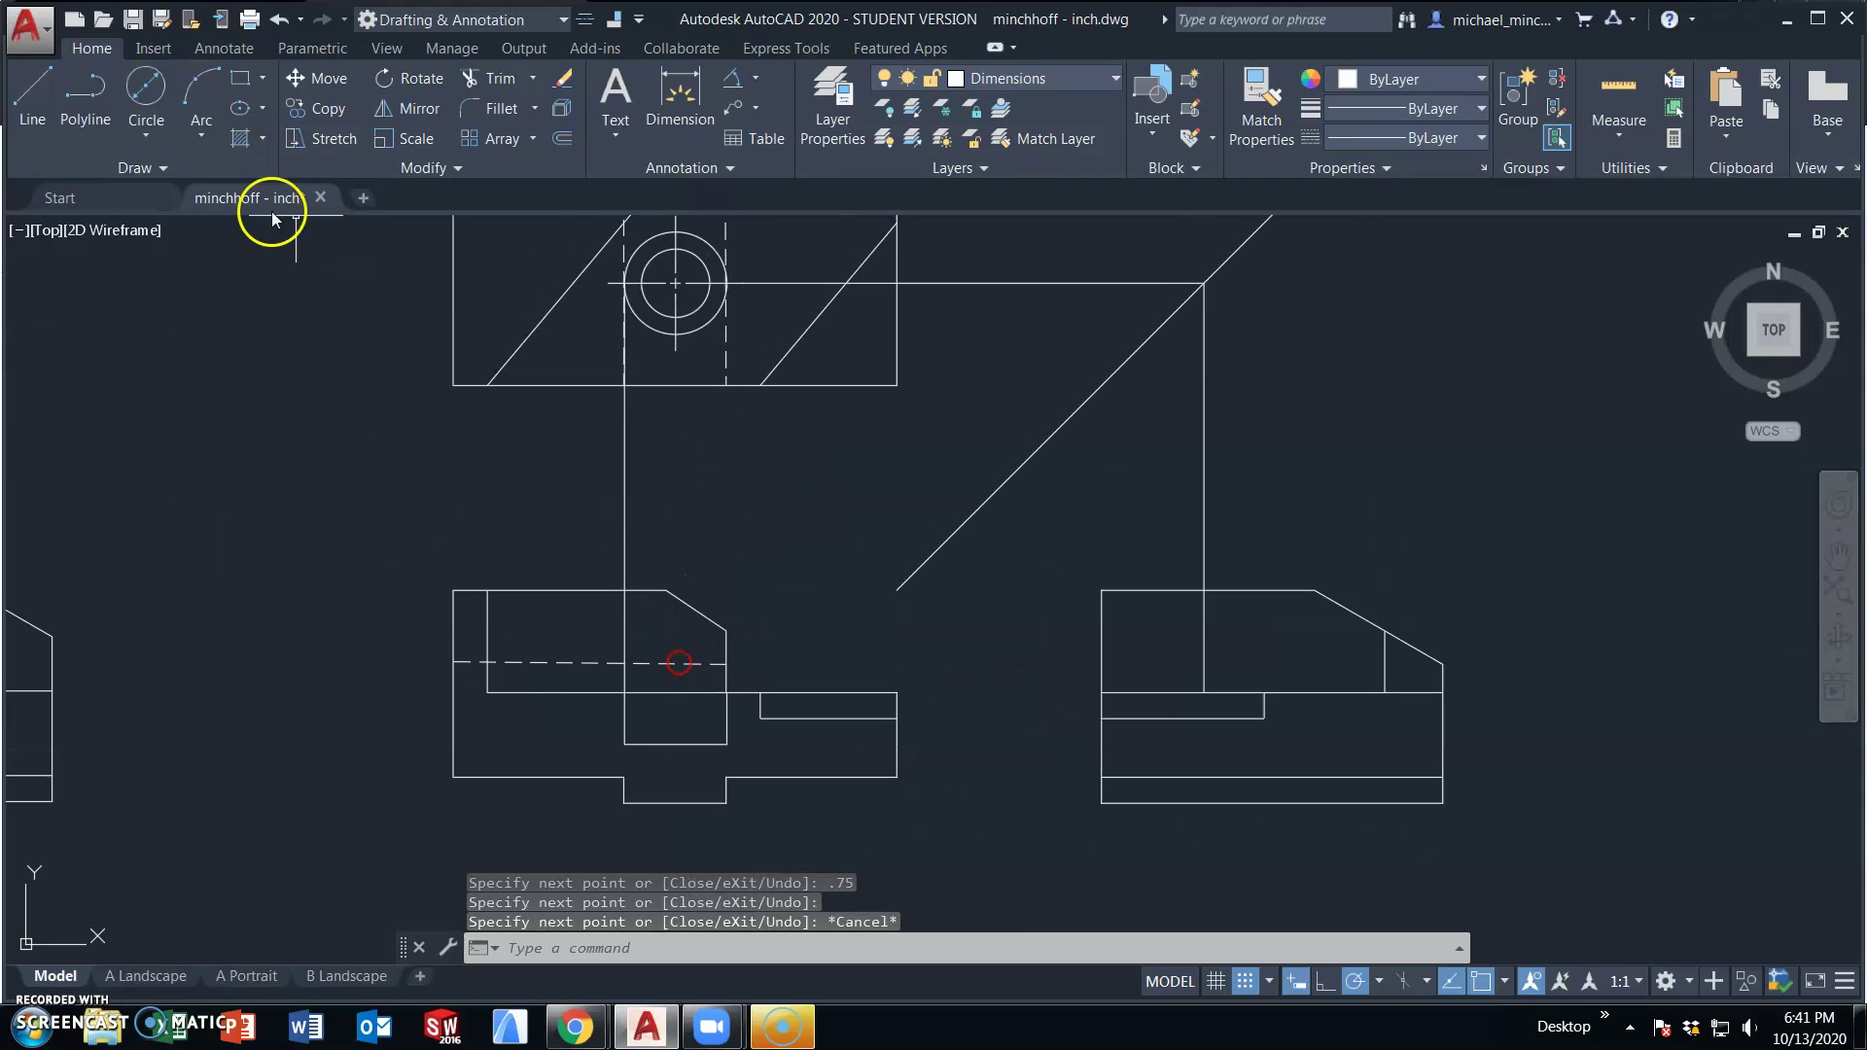
click(24, 102)
click(640, 283)
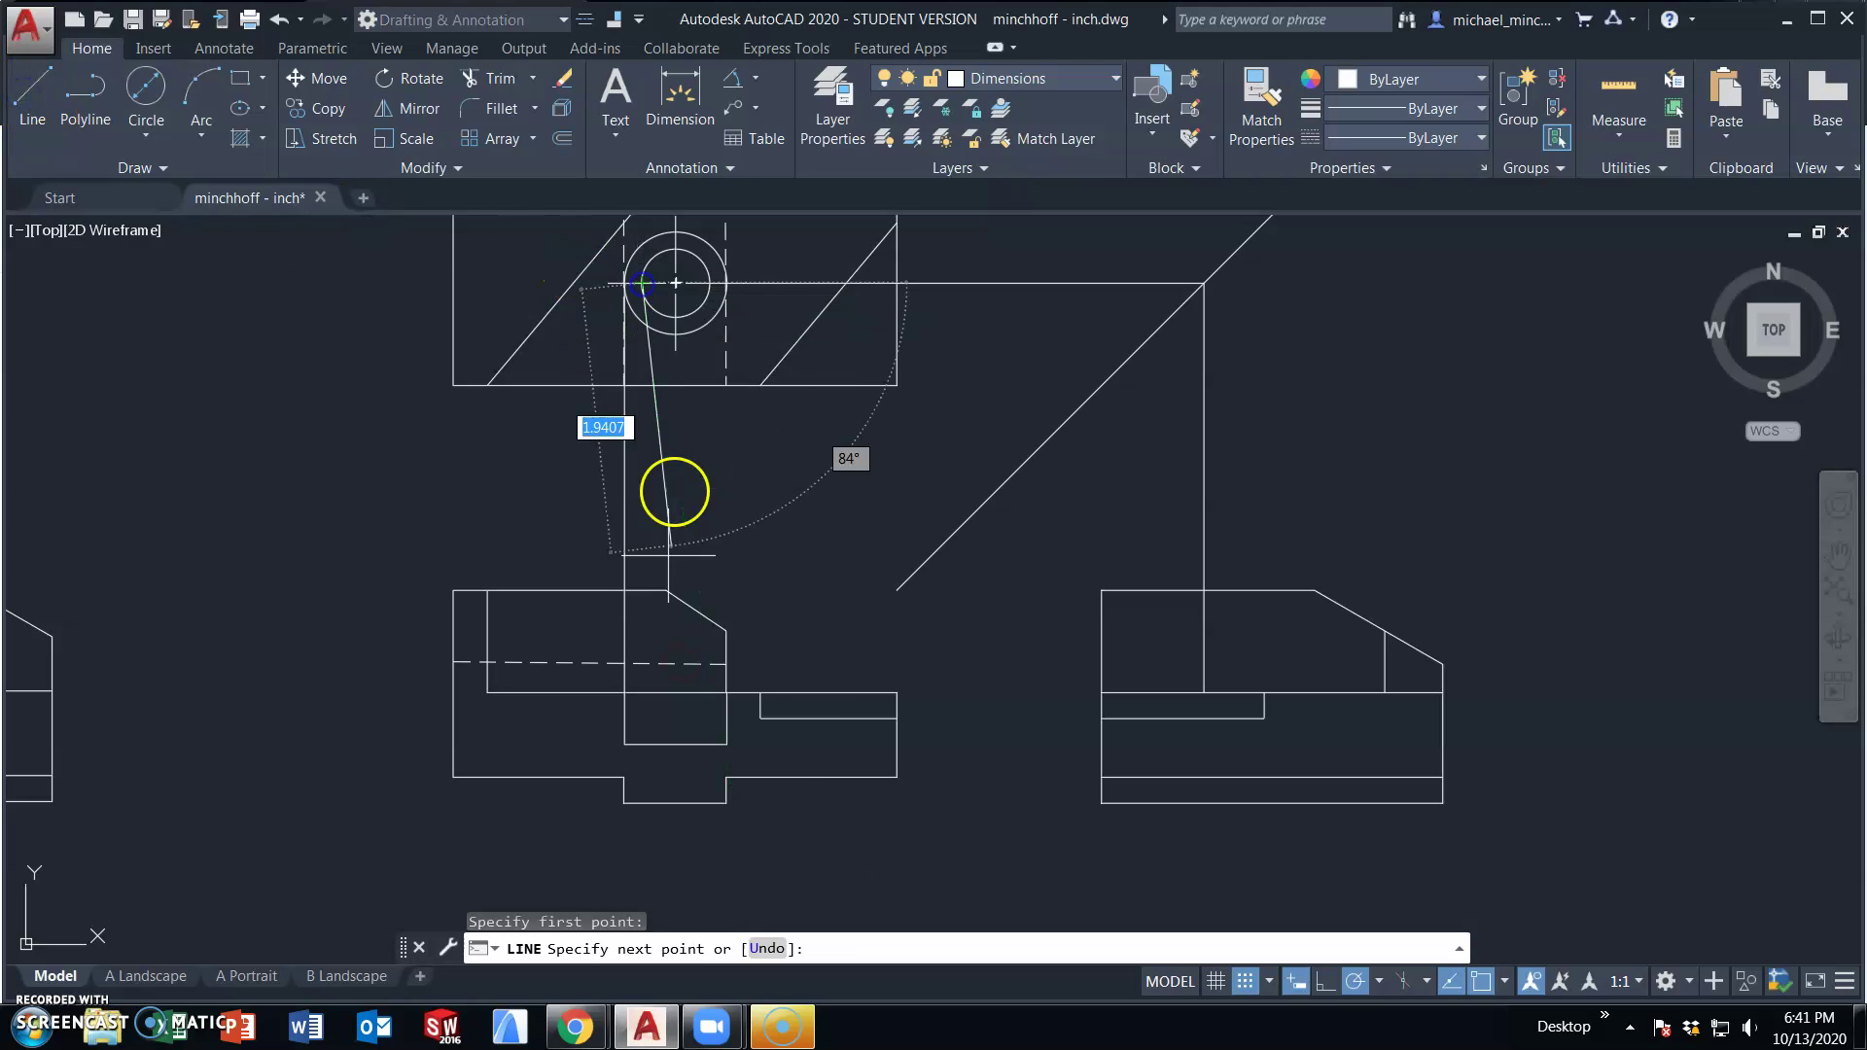
middle_drag(656, 635, 647, 506)
click(633, 616)
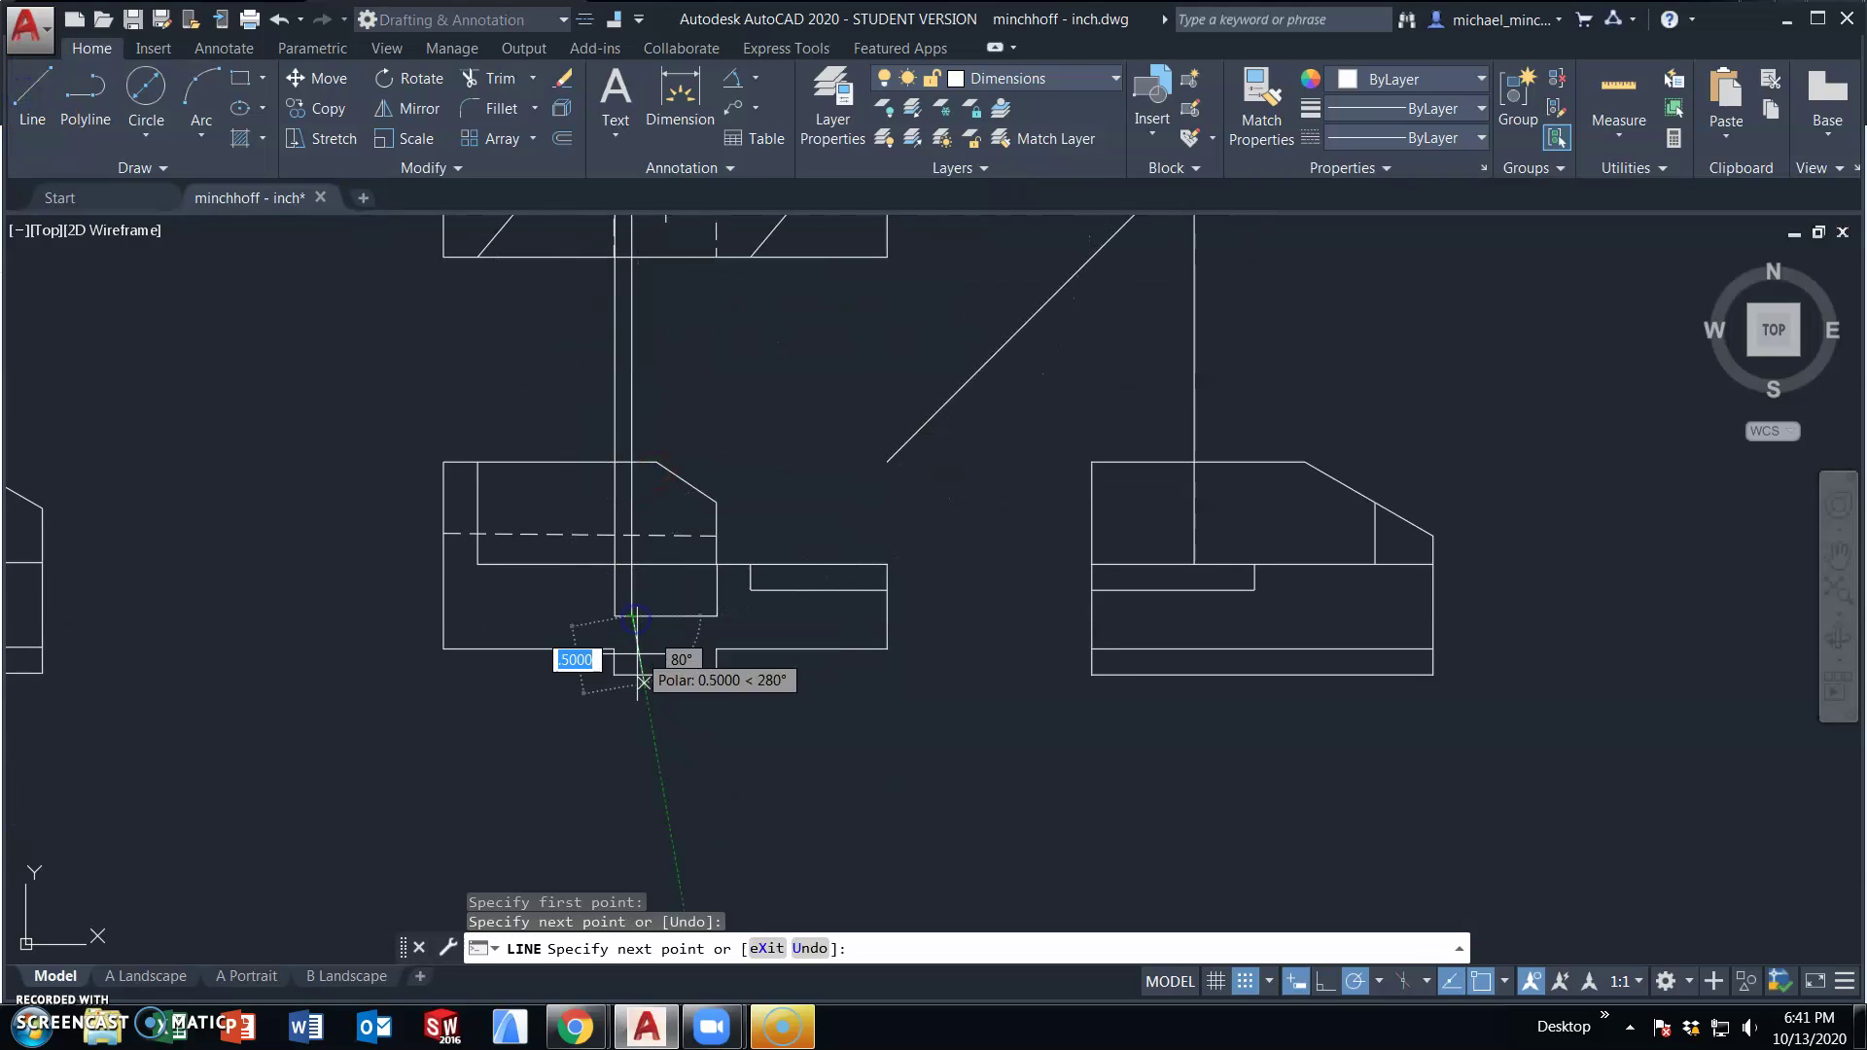
click(631, 674)
key(Escape)
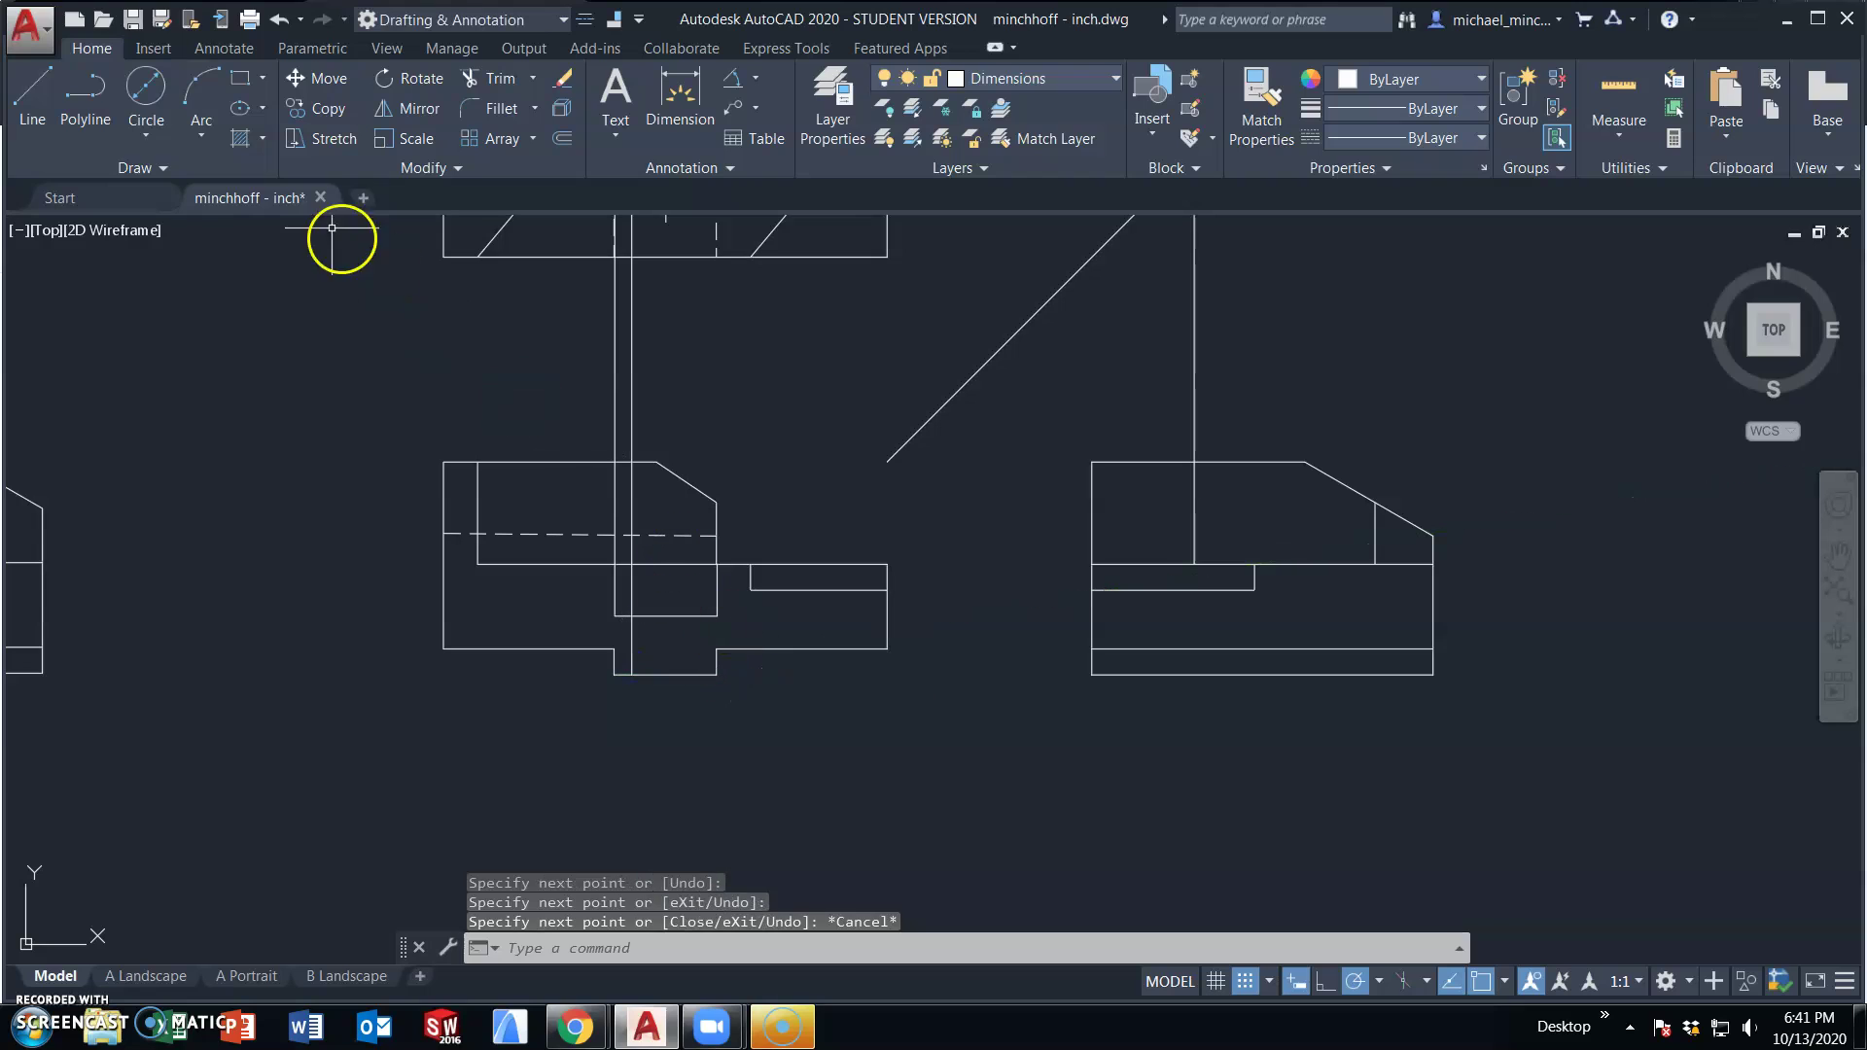
- Project the counterbore's right quadrant and left edge down to the front view's bottom edge
click(49, 101)
middle_drag(458, 265, 458, 467)
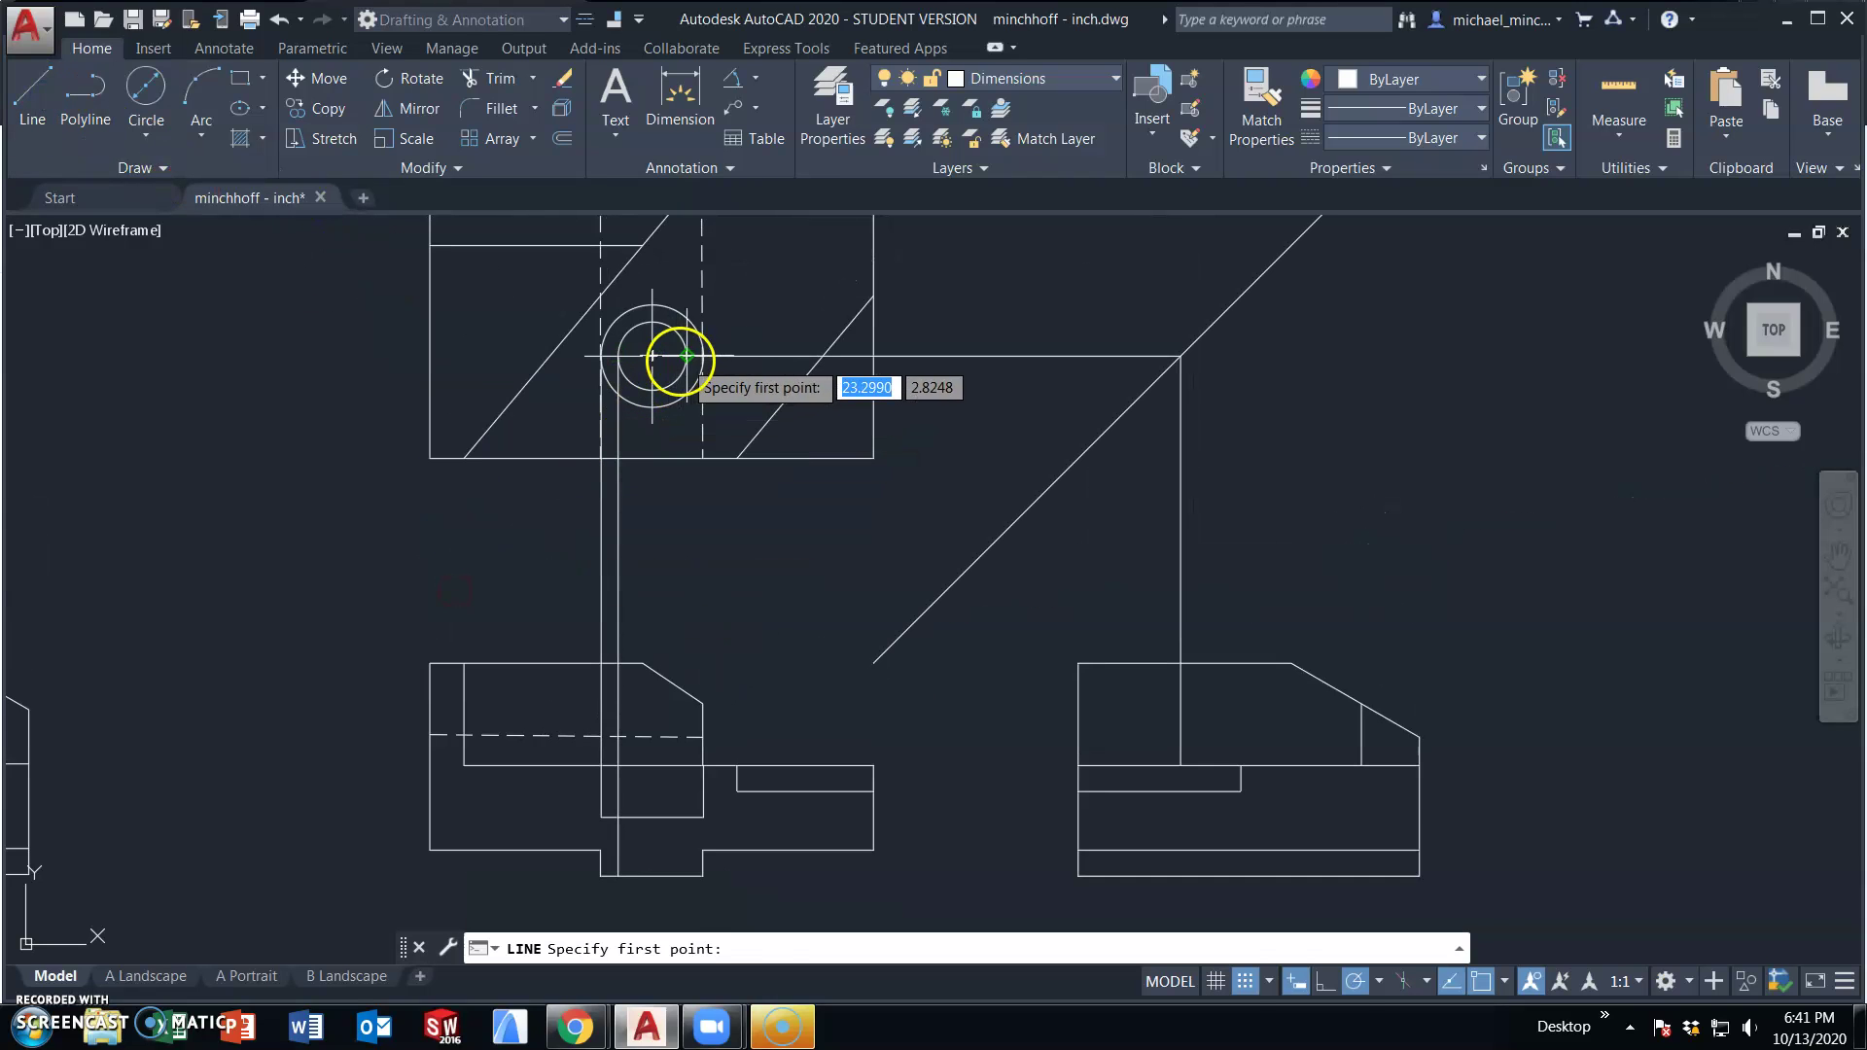
click(684, 356)
middle_drag(671, 640, 672, 476)
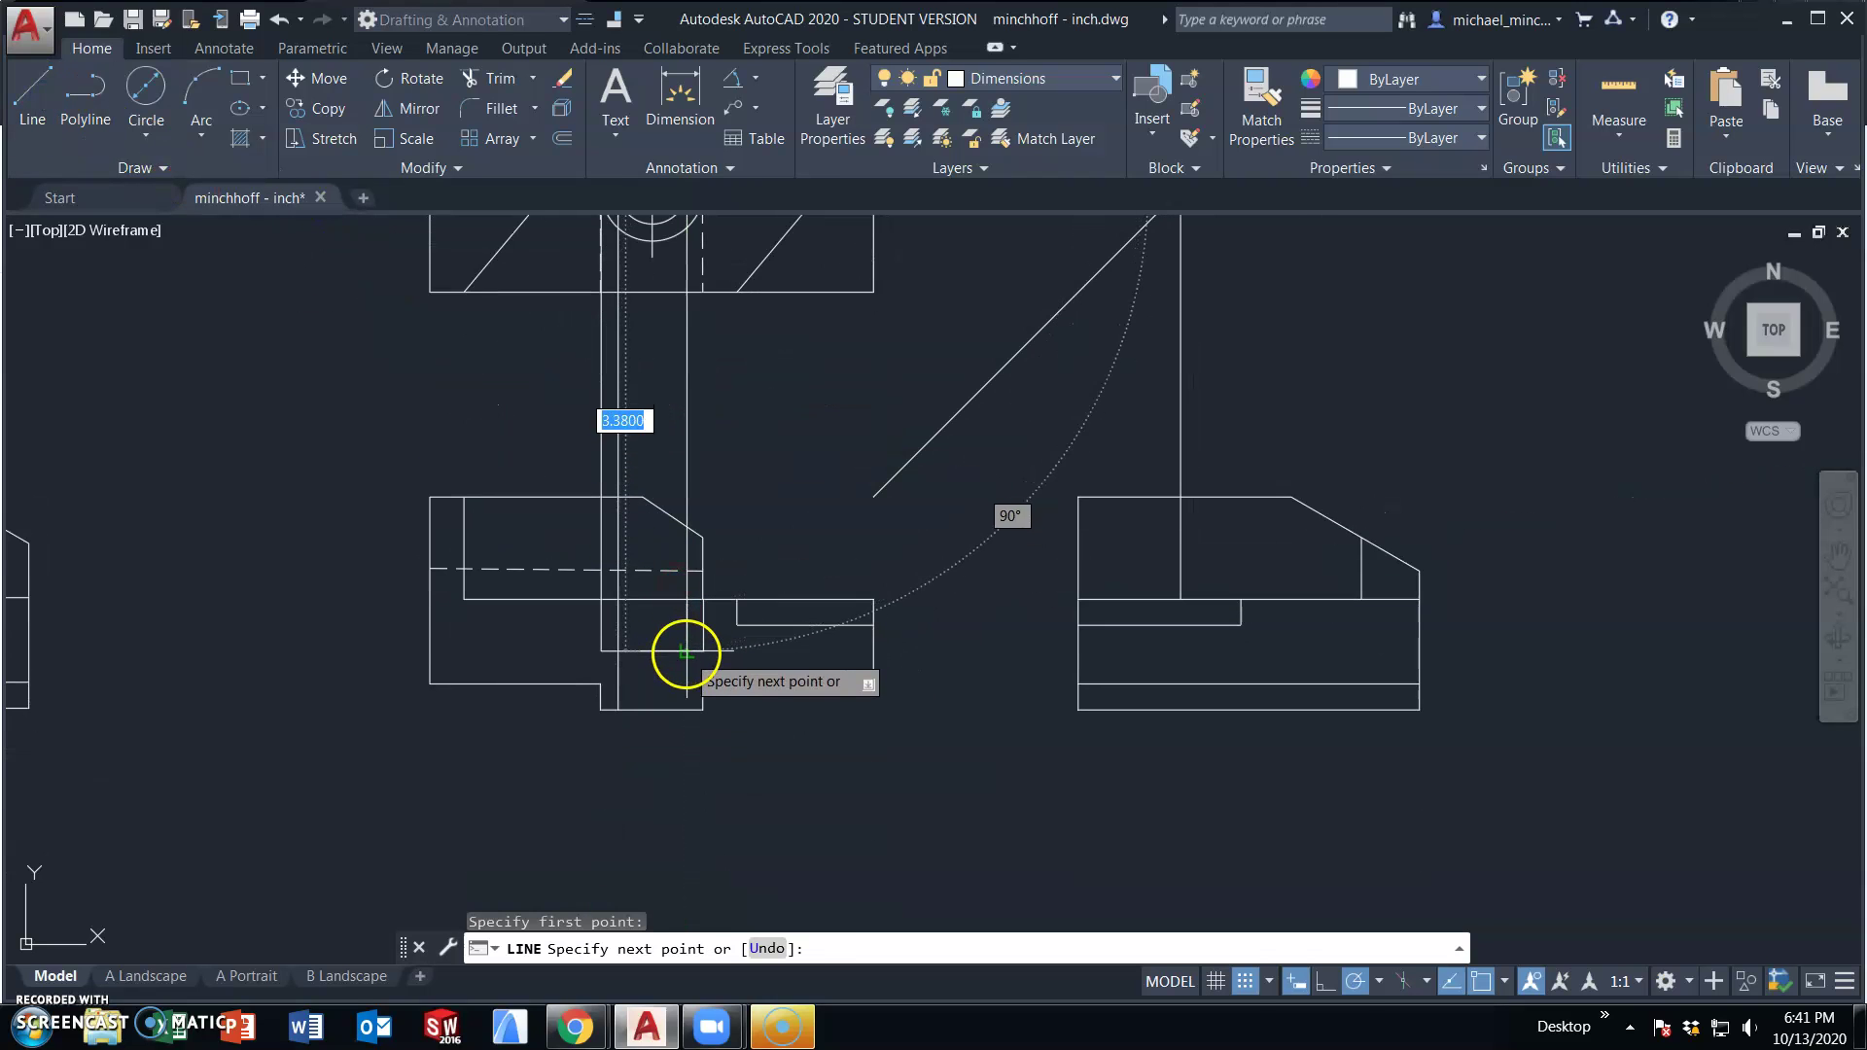
click(686, 649)
click(686, 710)
key(Escape)
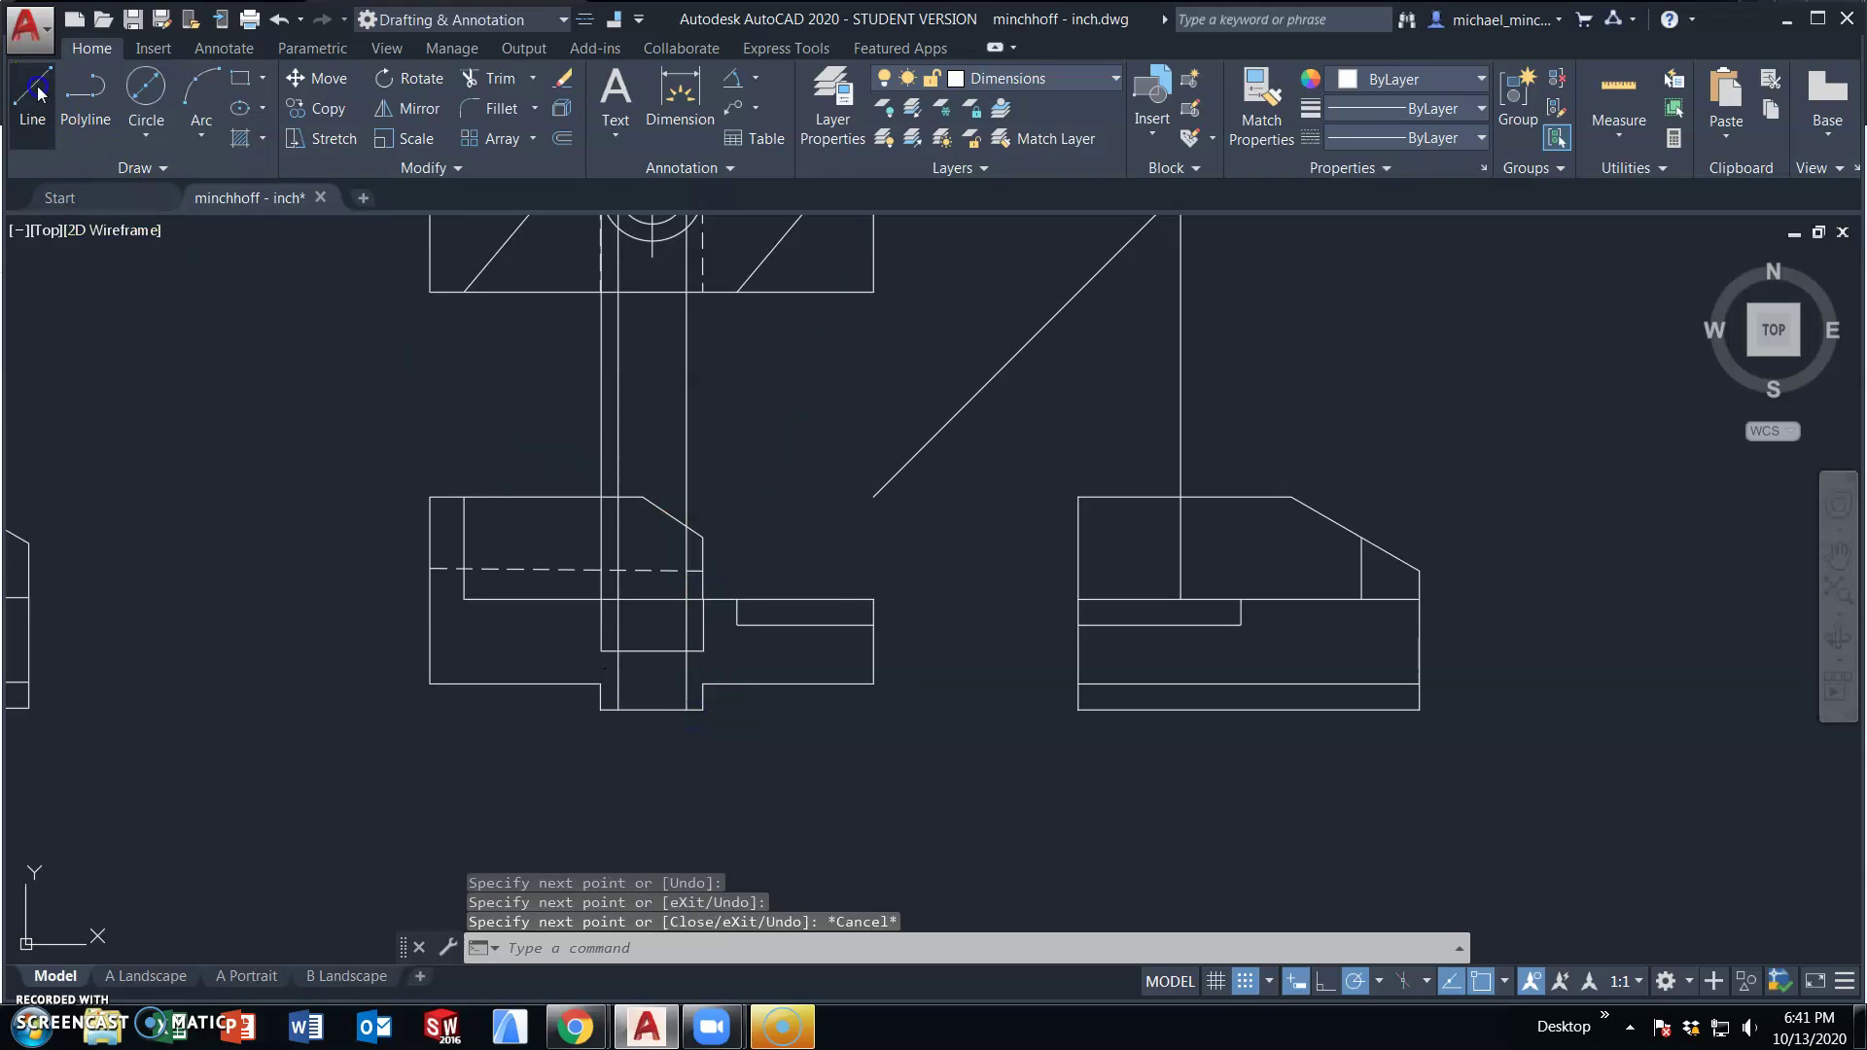
click(38, 92)
click(651, 256)
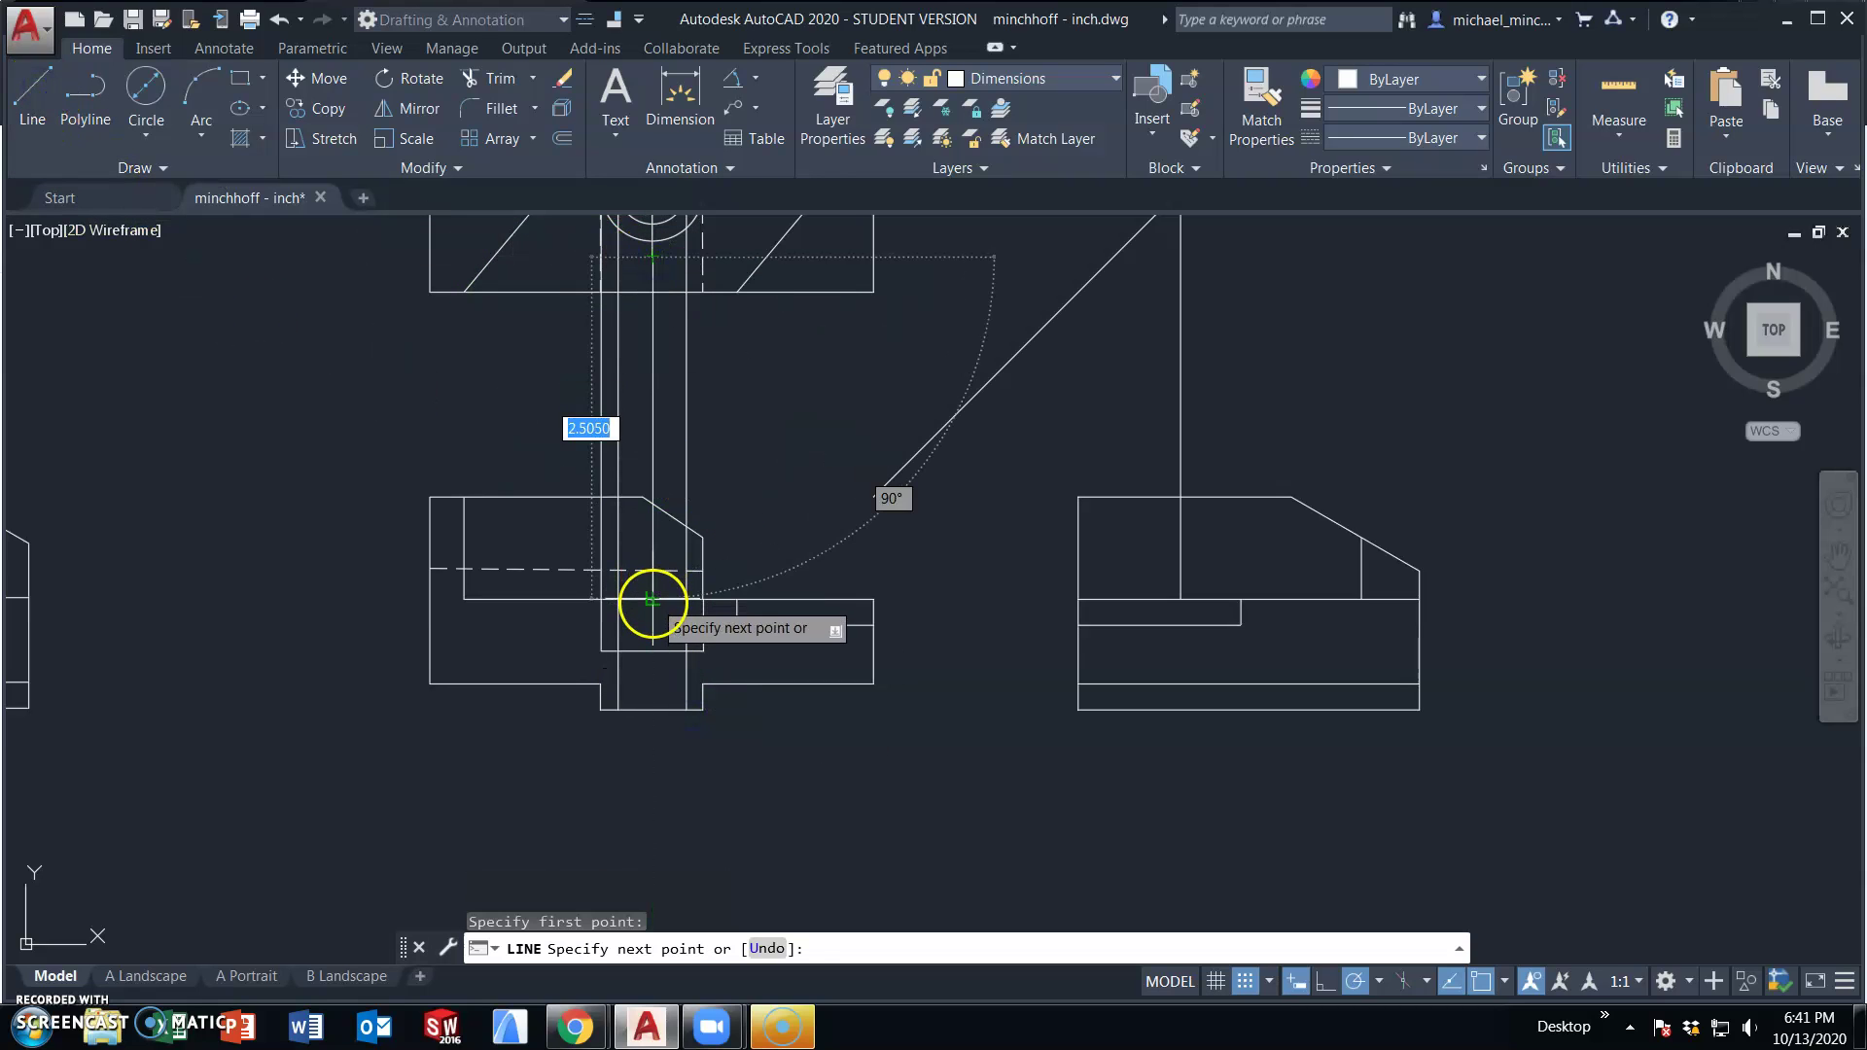
click(652, 600)
click(651, 710)
key(Escape)
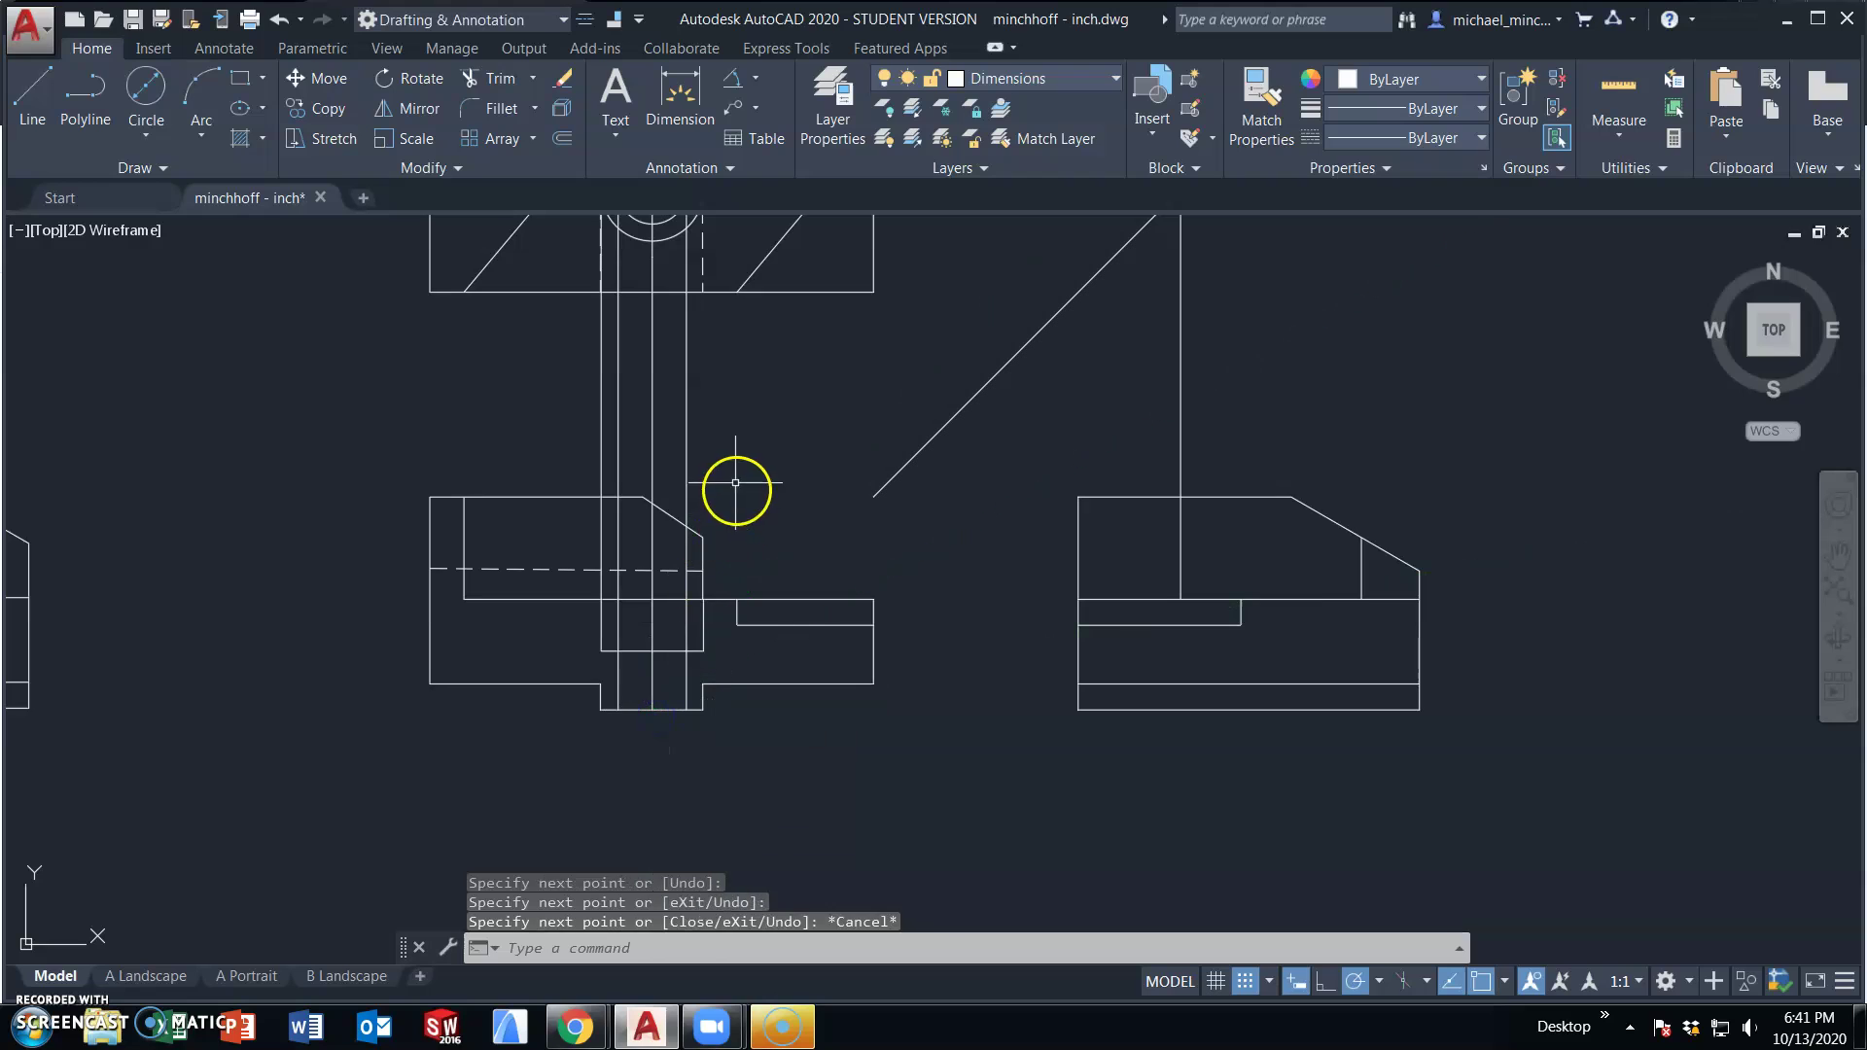
- Erase the four excess long projection lines with a crossing window
click(736, 482)
click(556, 393)
key(Delete)
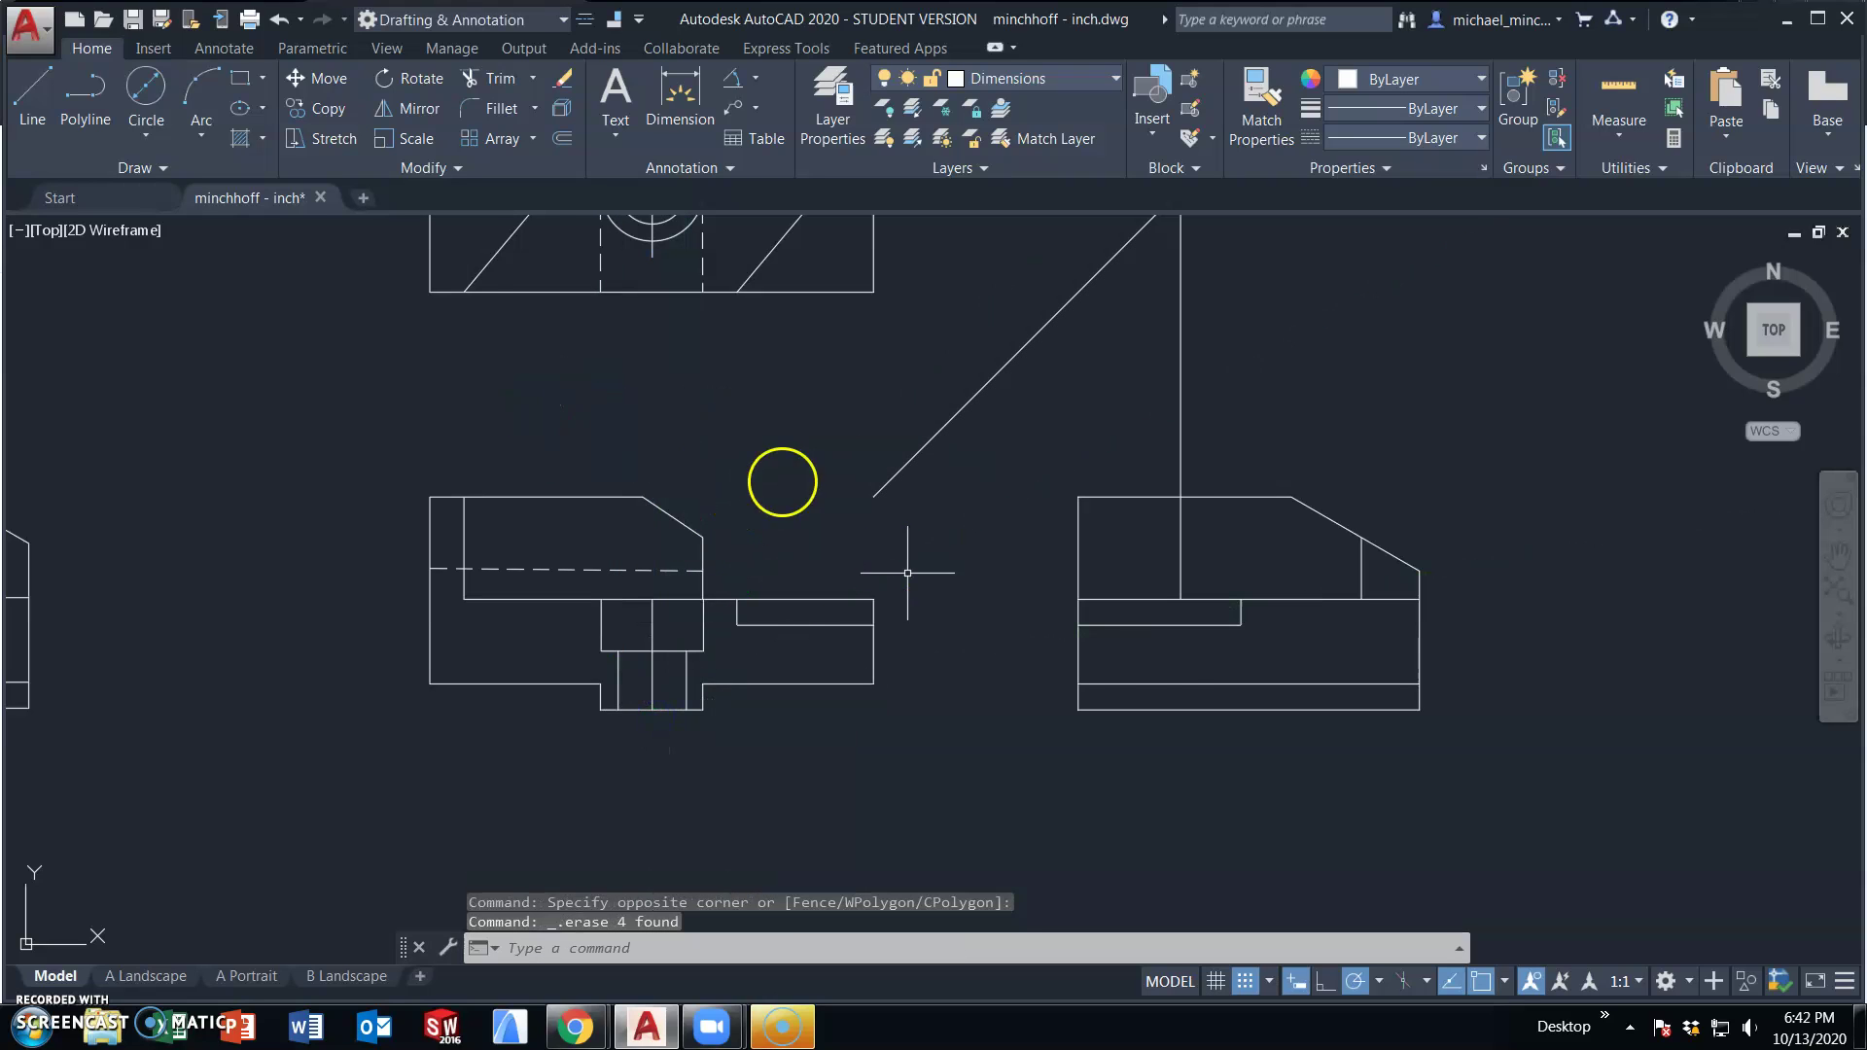
- Lengthen the counterbore centre line by 0.25 at both ends and give it a center linetype
scroll(680, 677, up, 5)
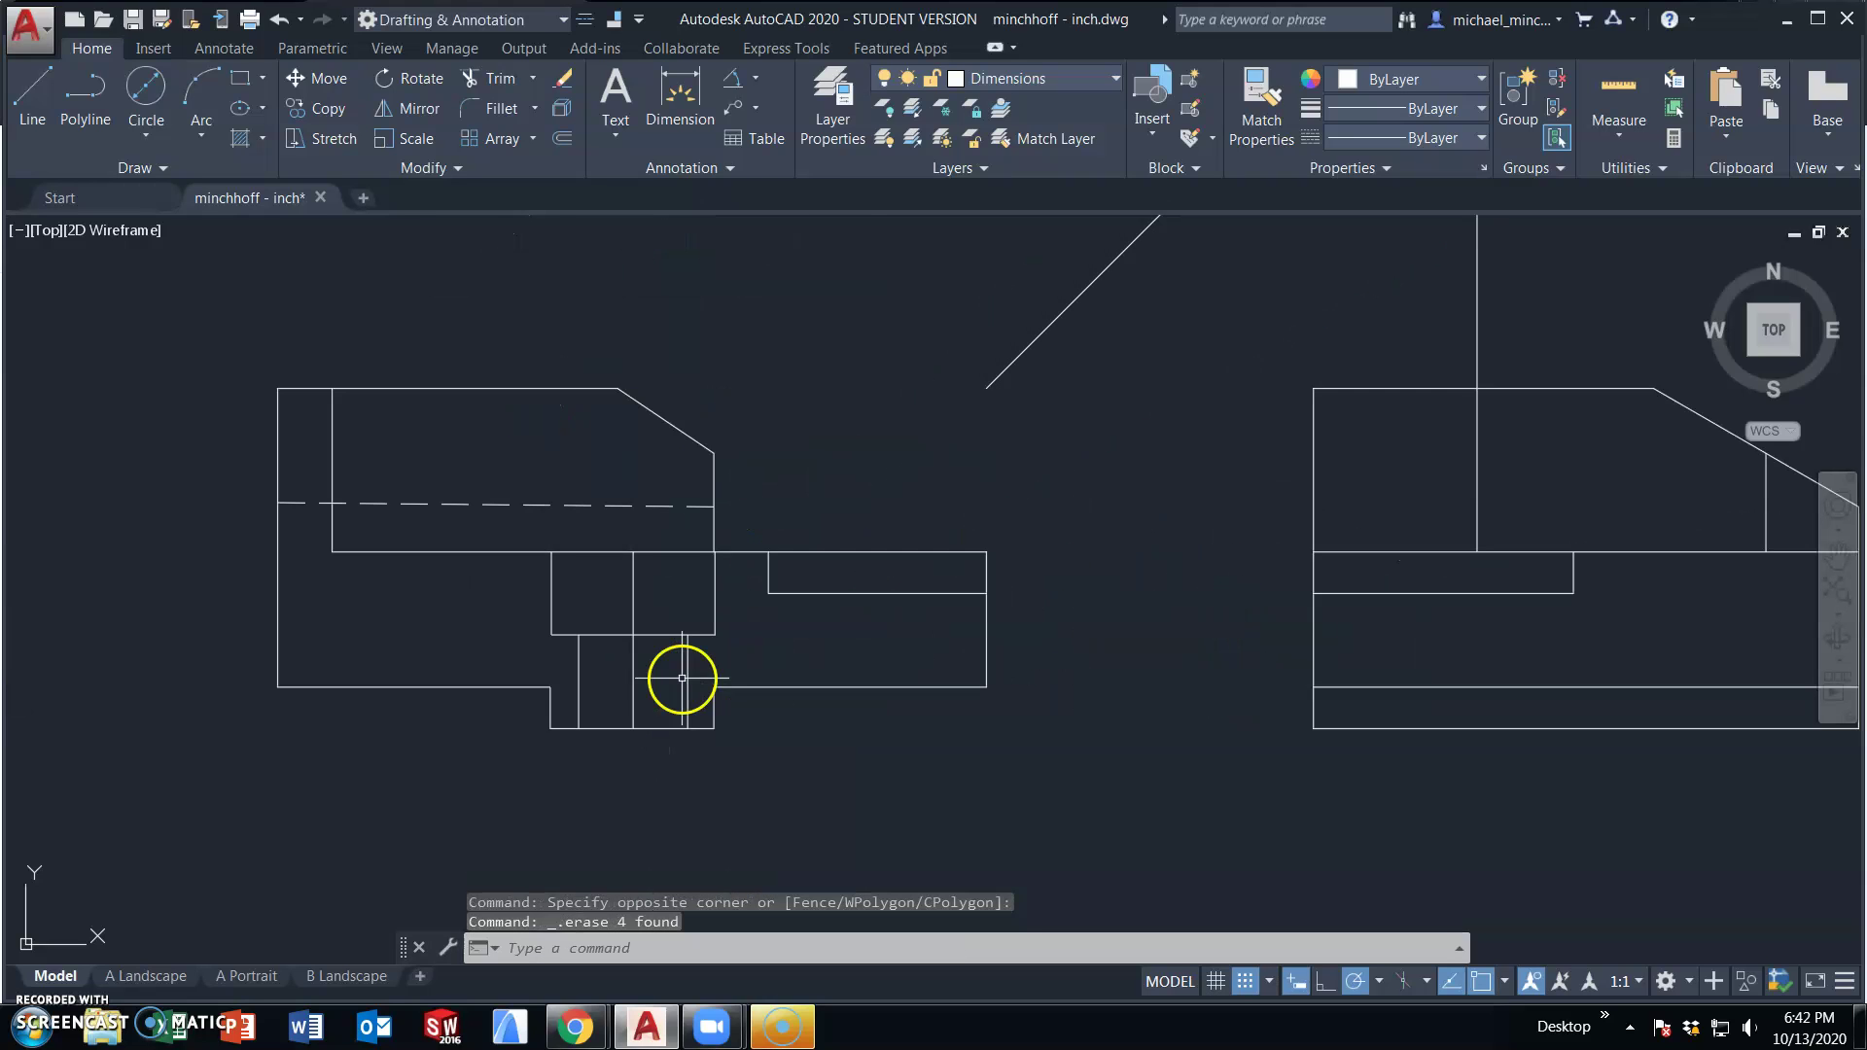
click(557, 469)
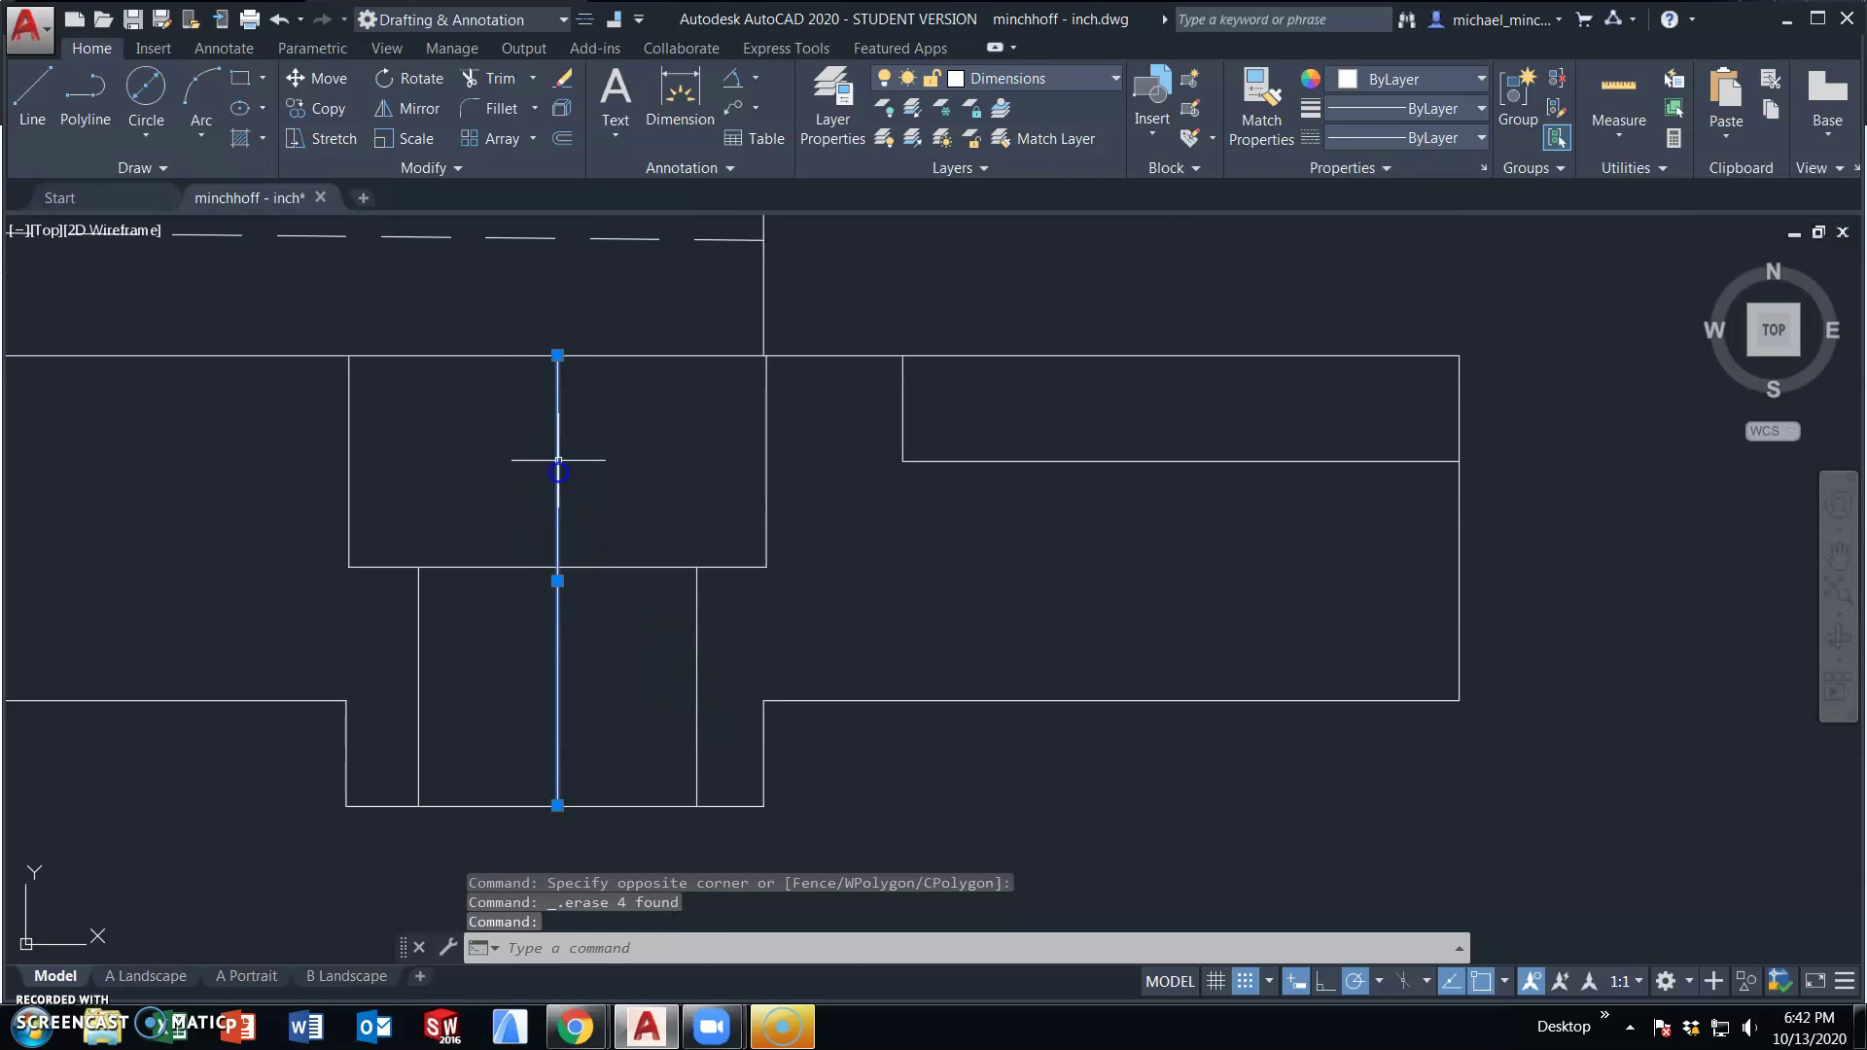
click(557, 356)
text(.2)
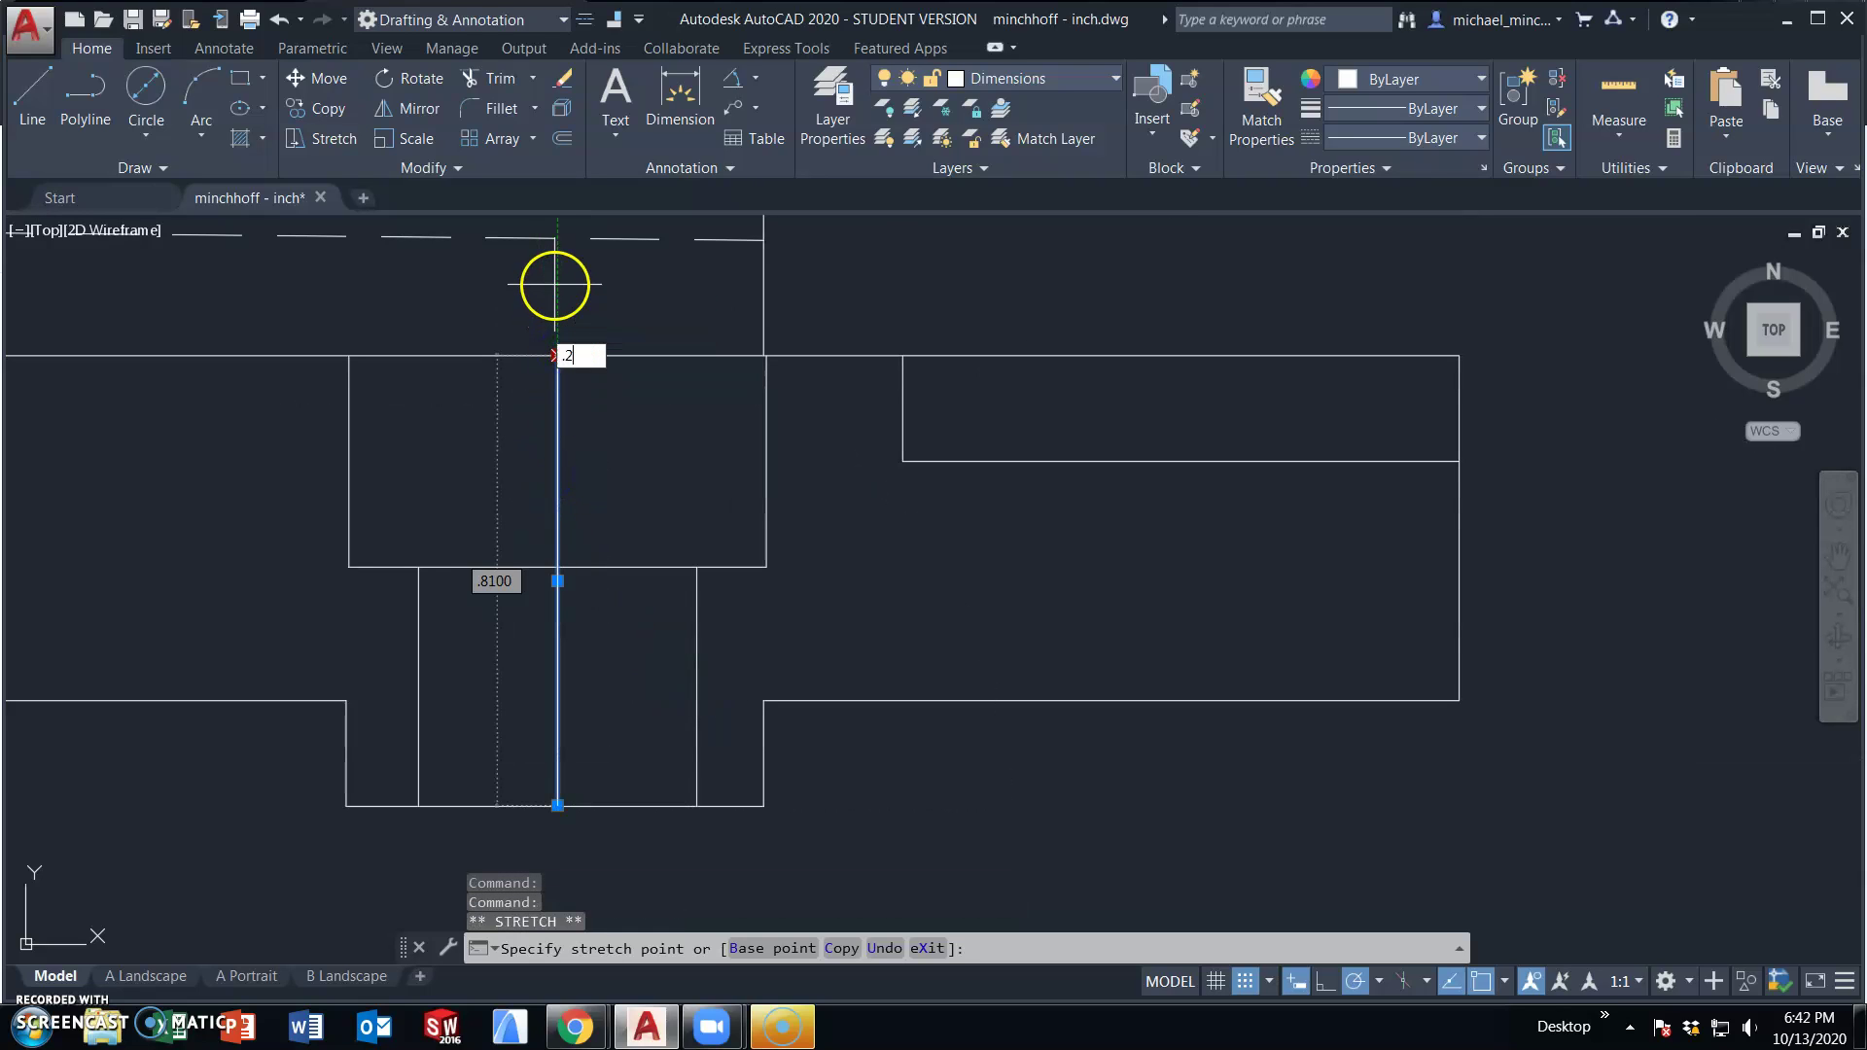
text(5)
key(Return)
middle_drag(558, 805, 549, 672)
click(550, 671)
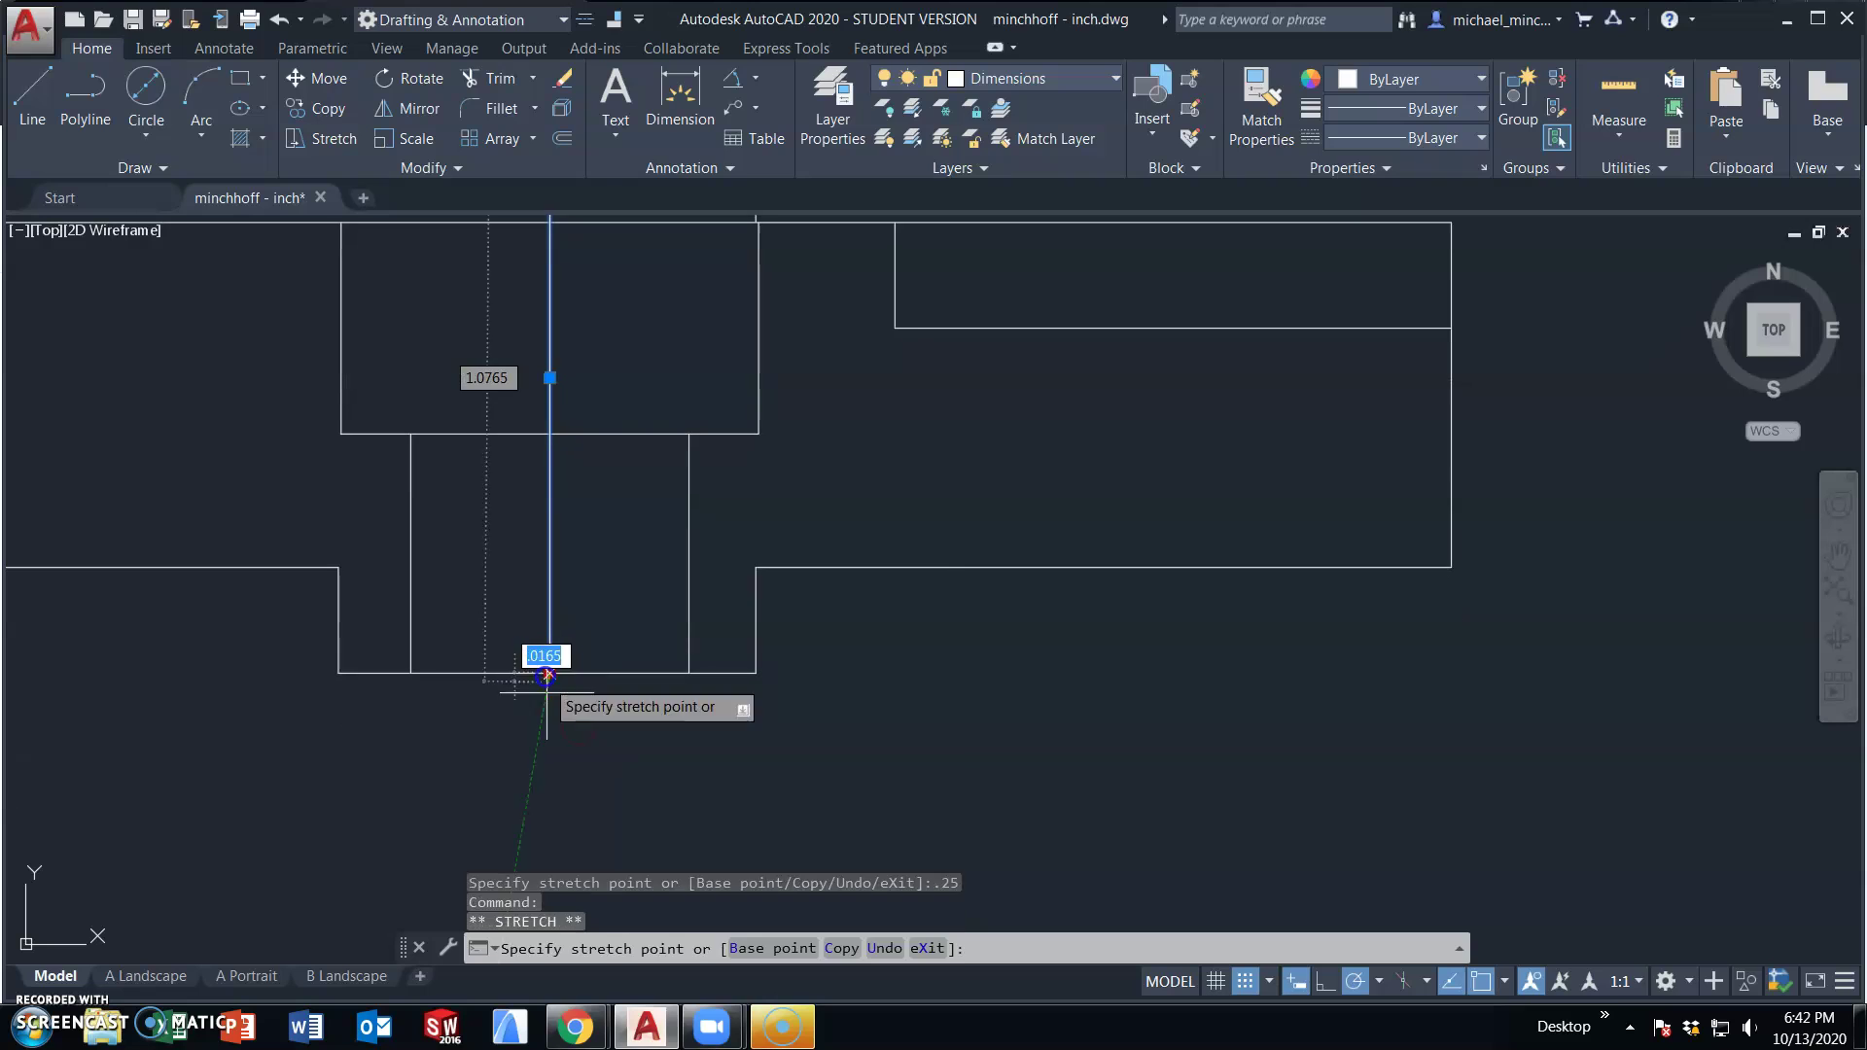
key(Return)
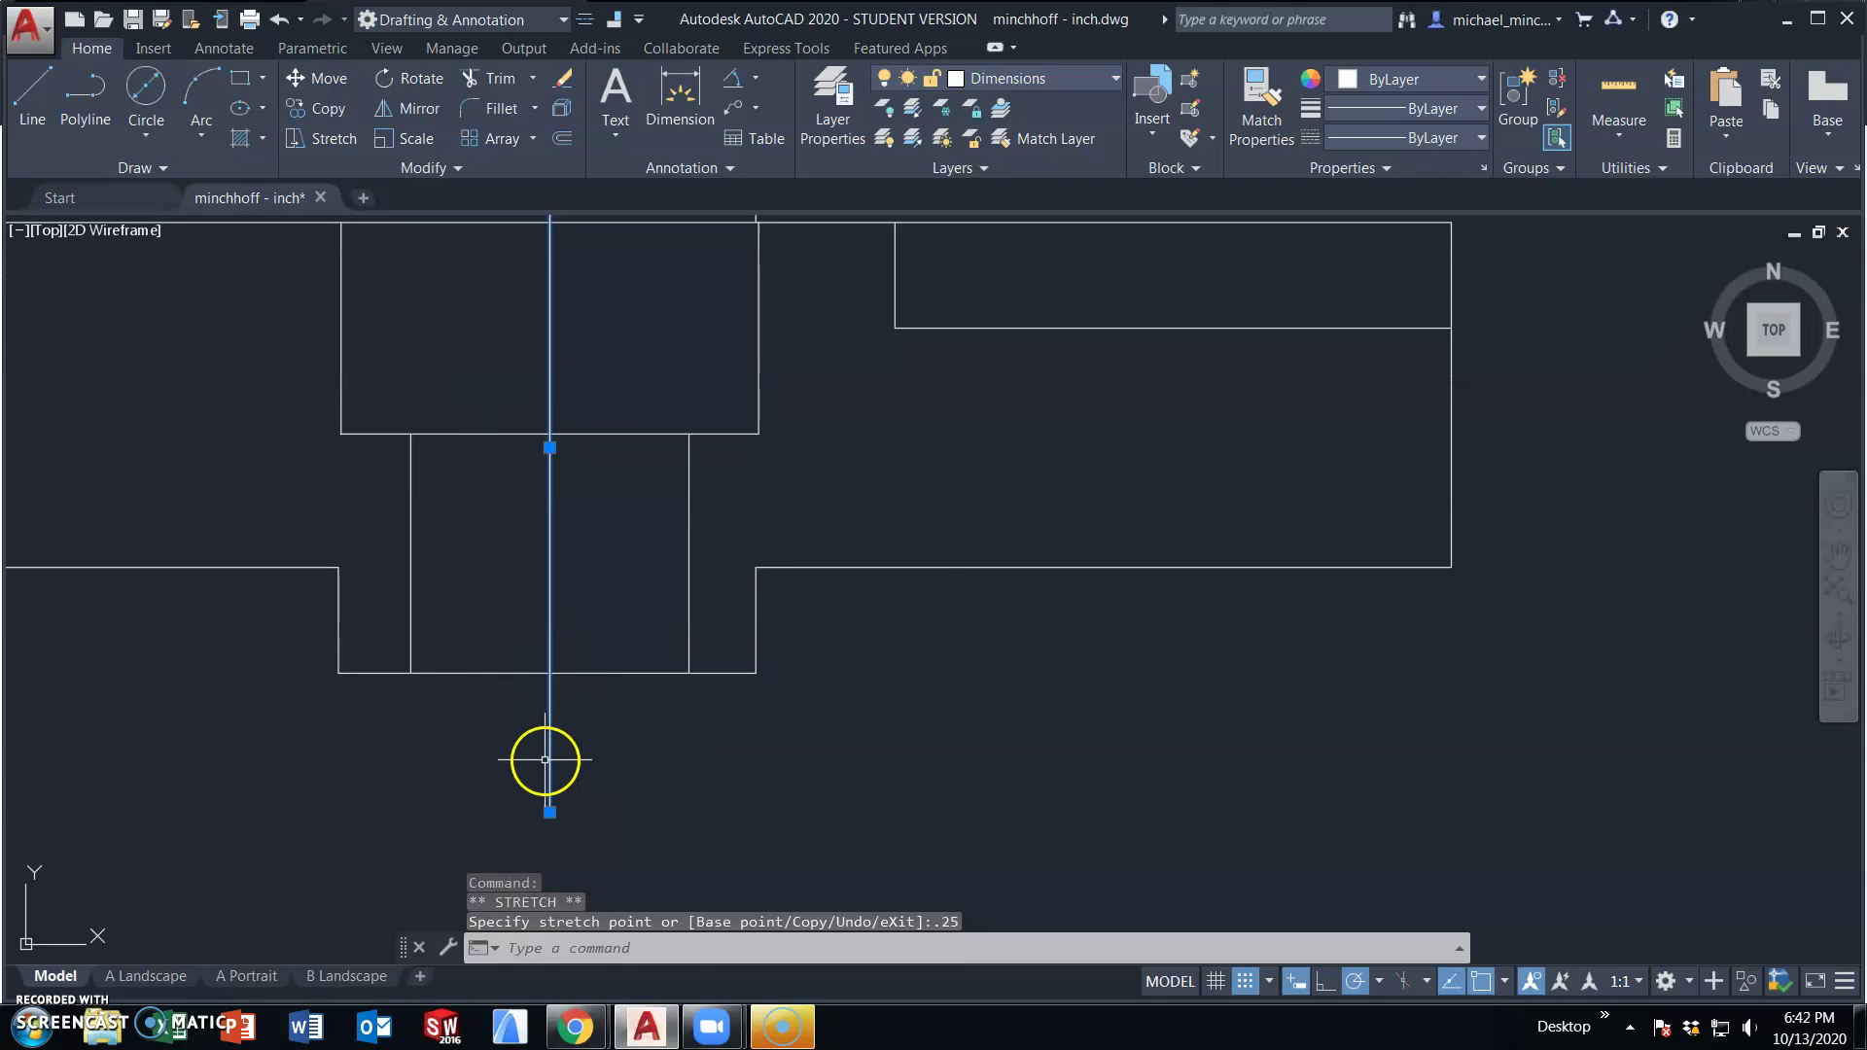
click(1402, 138)
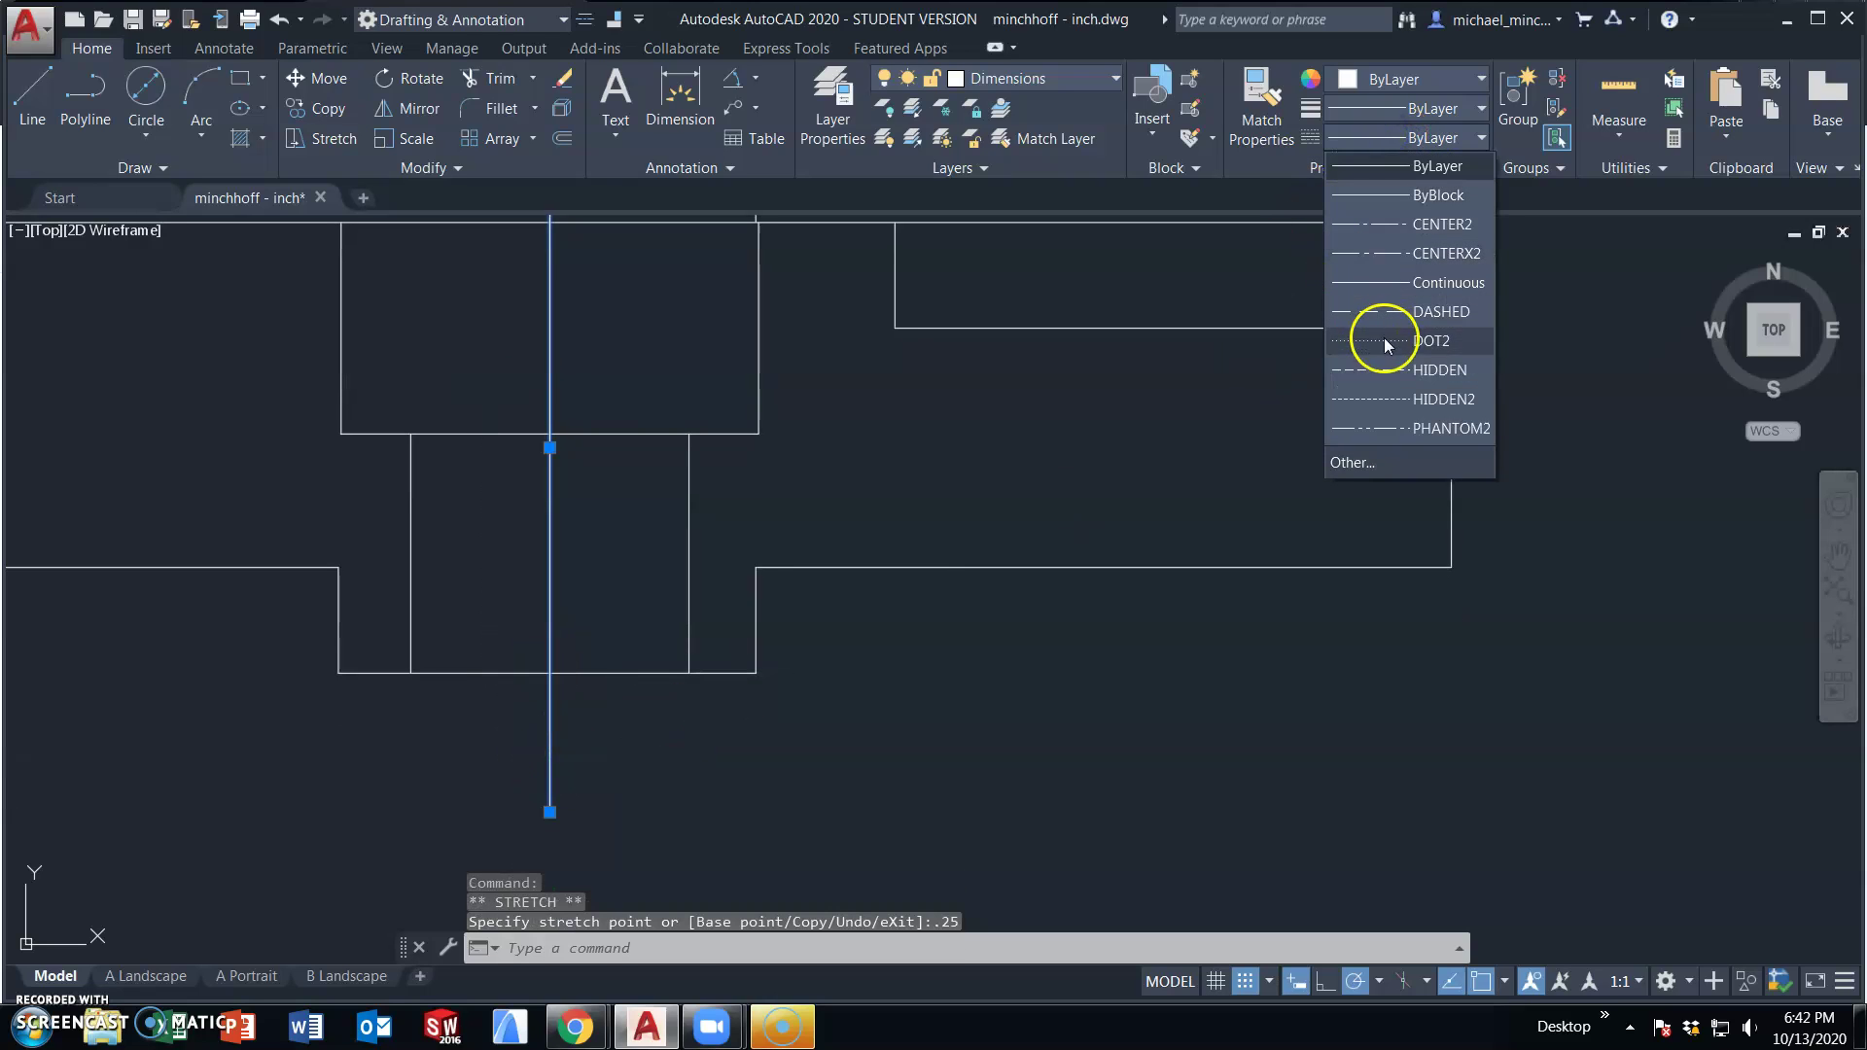
key(Escape)
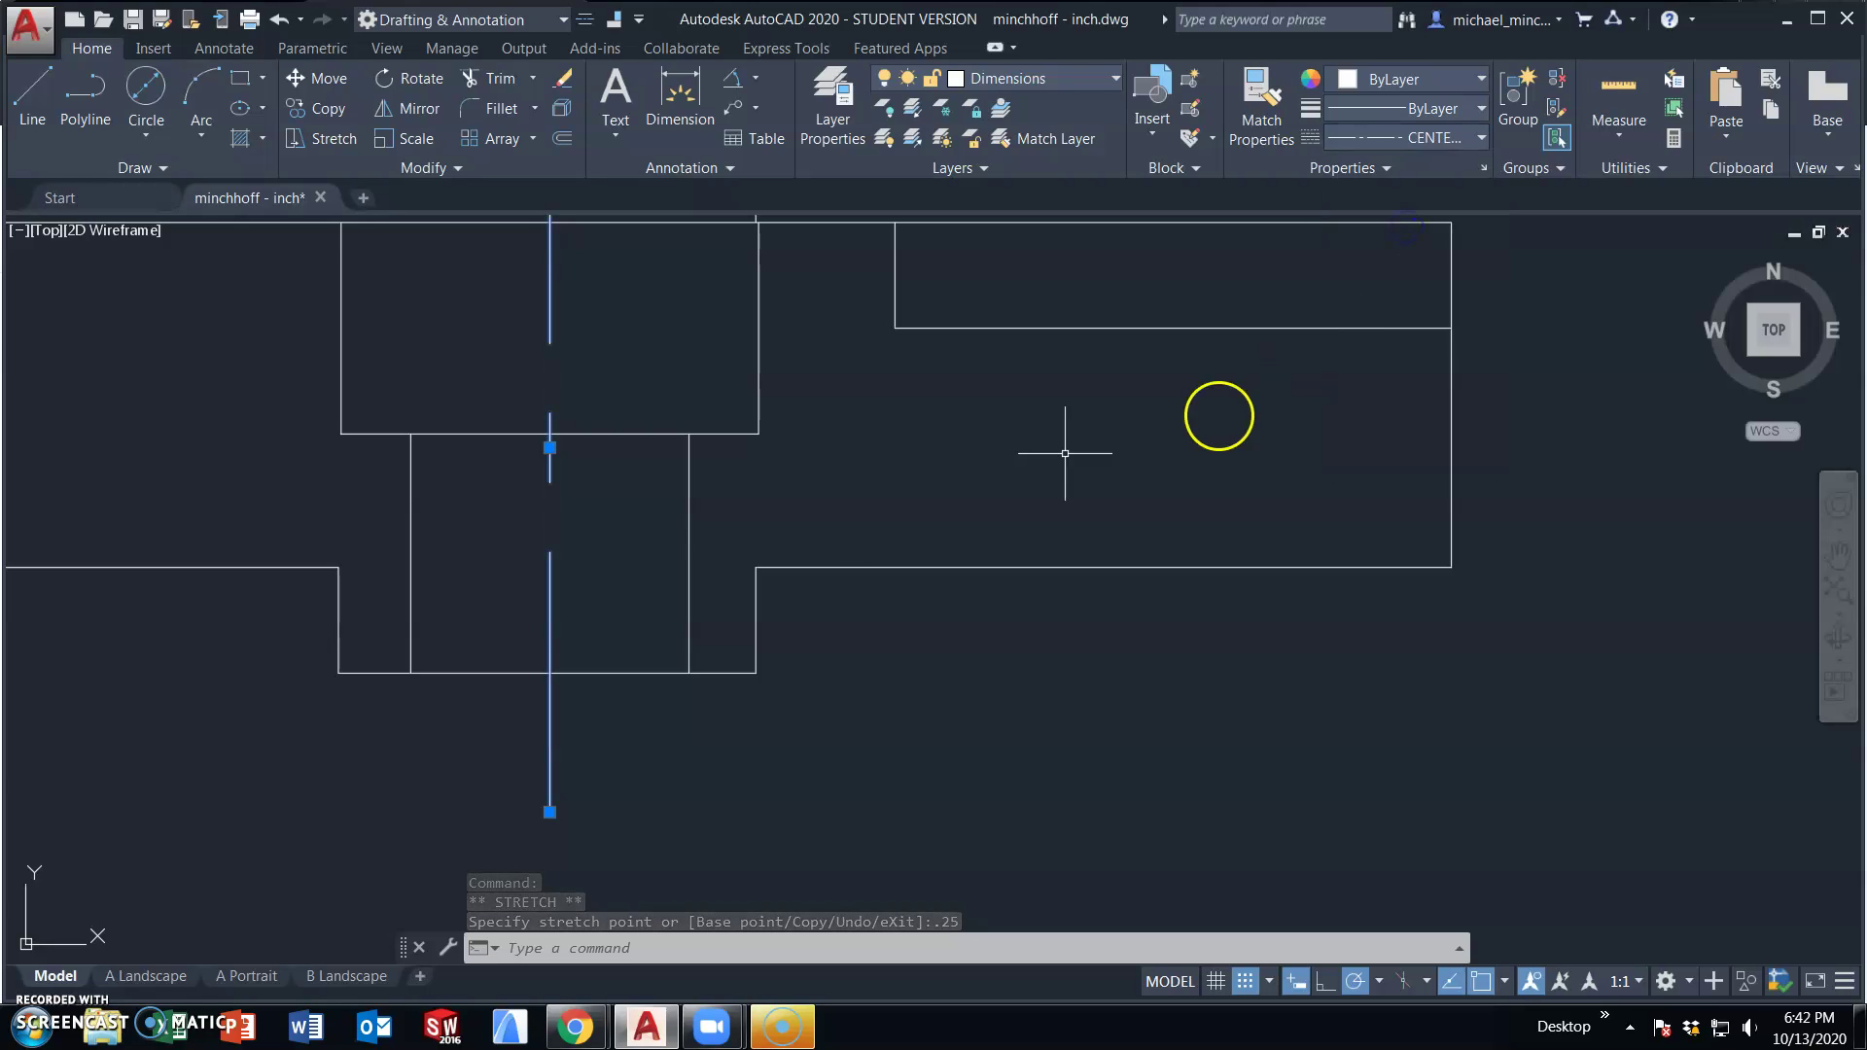
key(Escape)
- Change the front view's counterbore and hole edges to the HIDDEN linetype
click(761, 517)
click(708, 430)
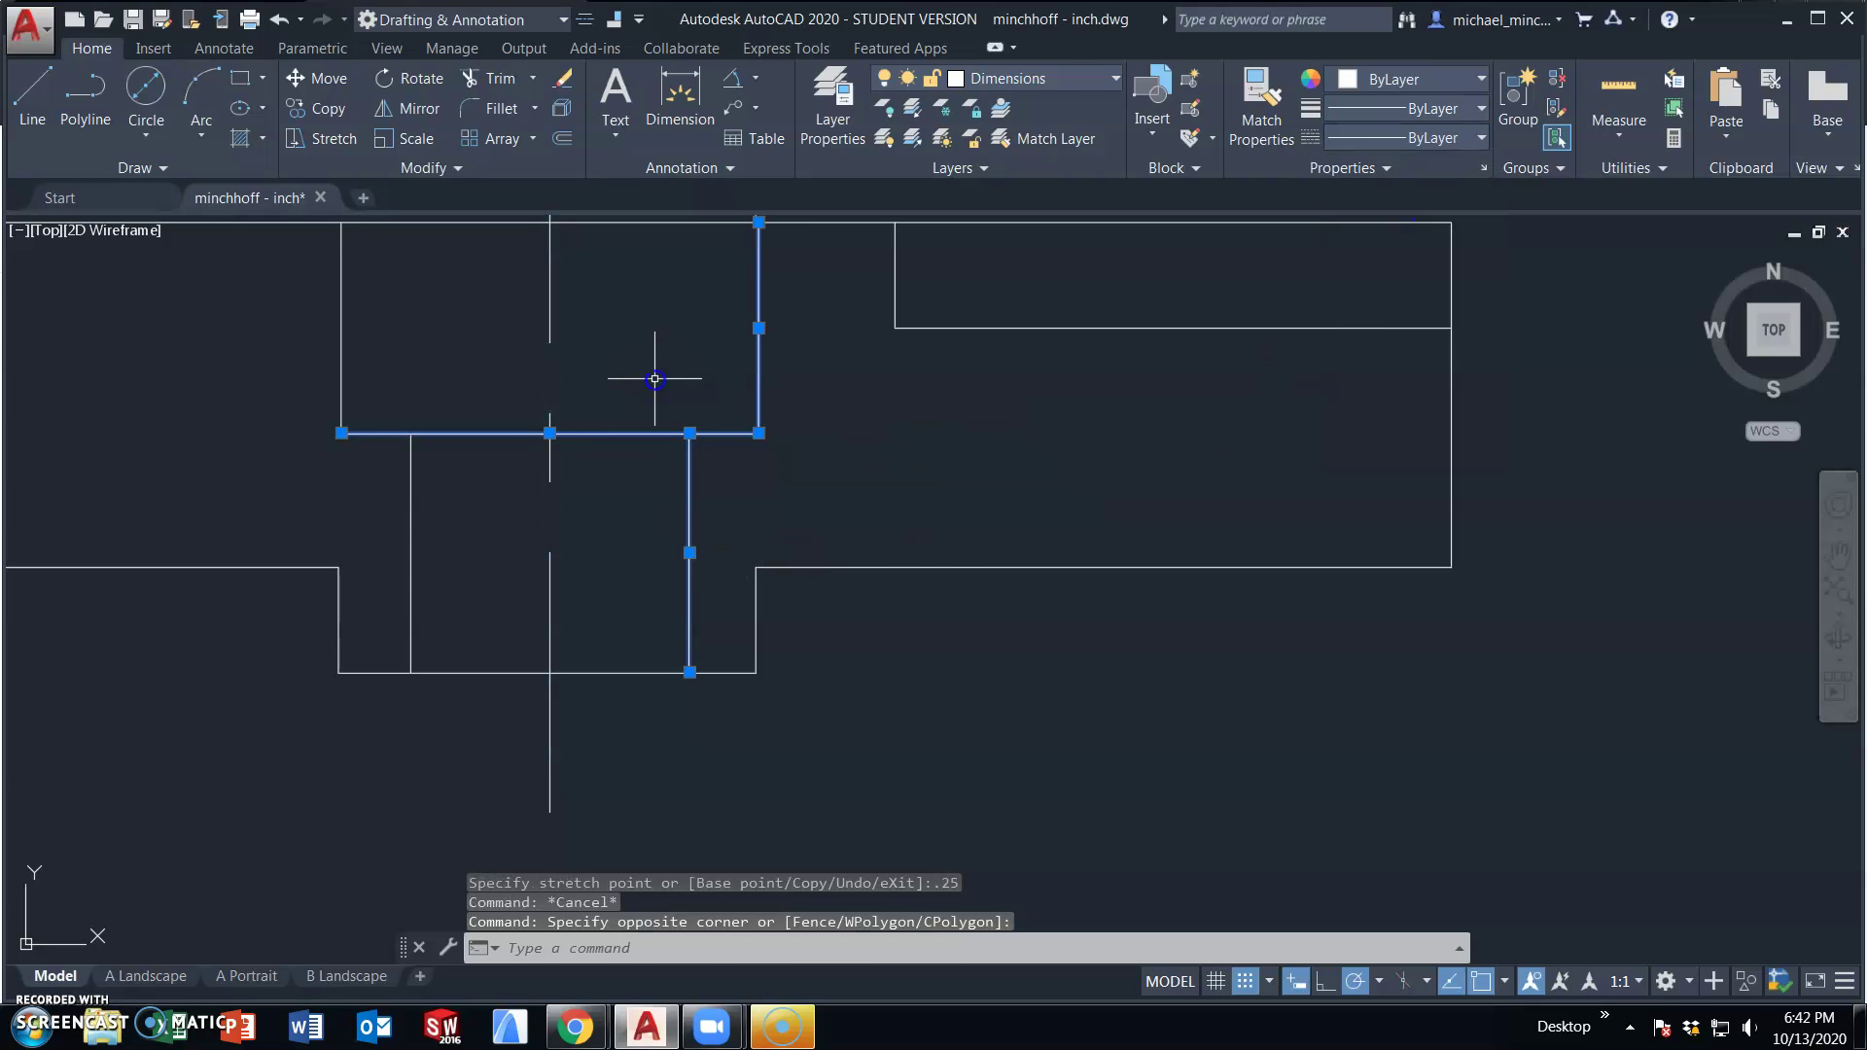
click(411, 542)
click(340, 333)
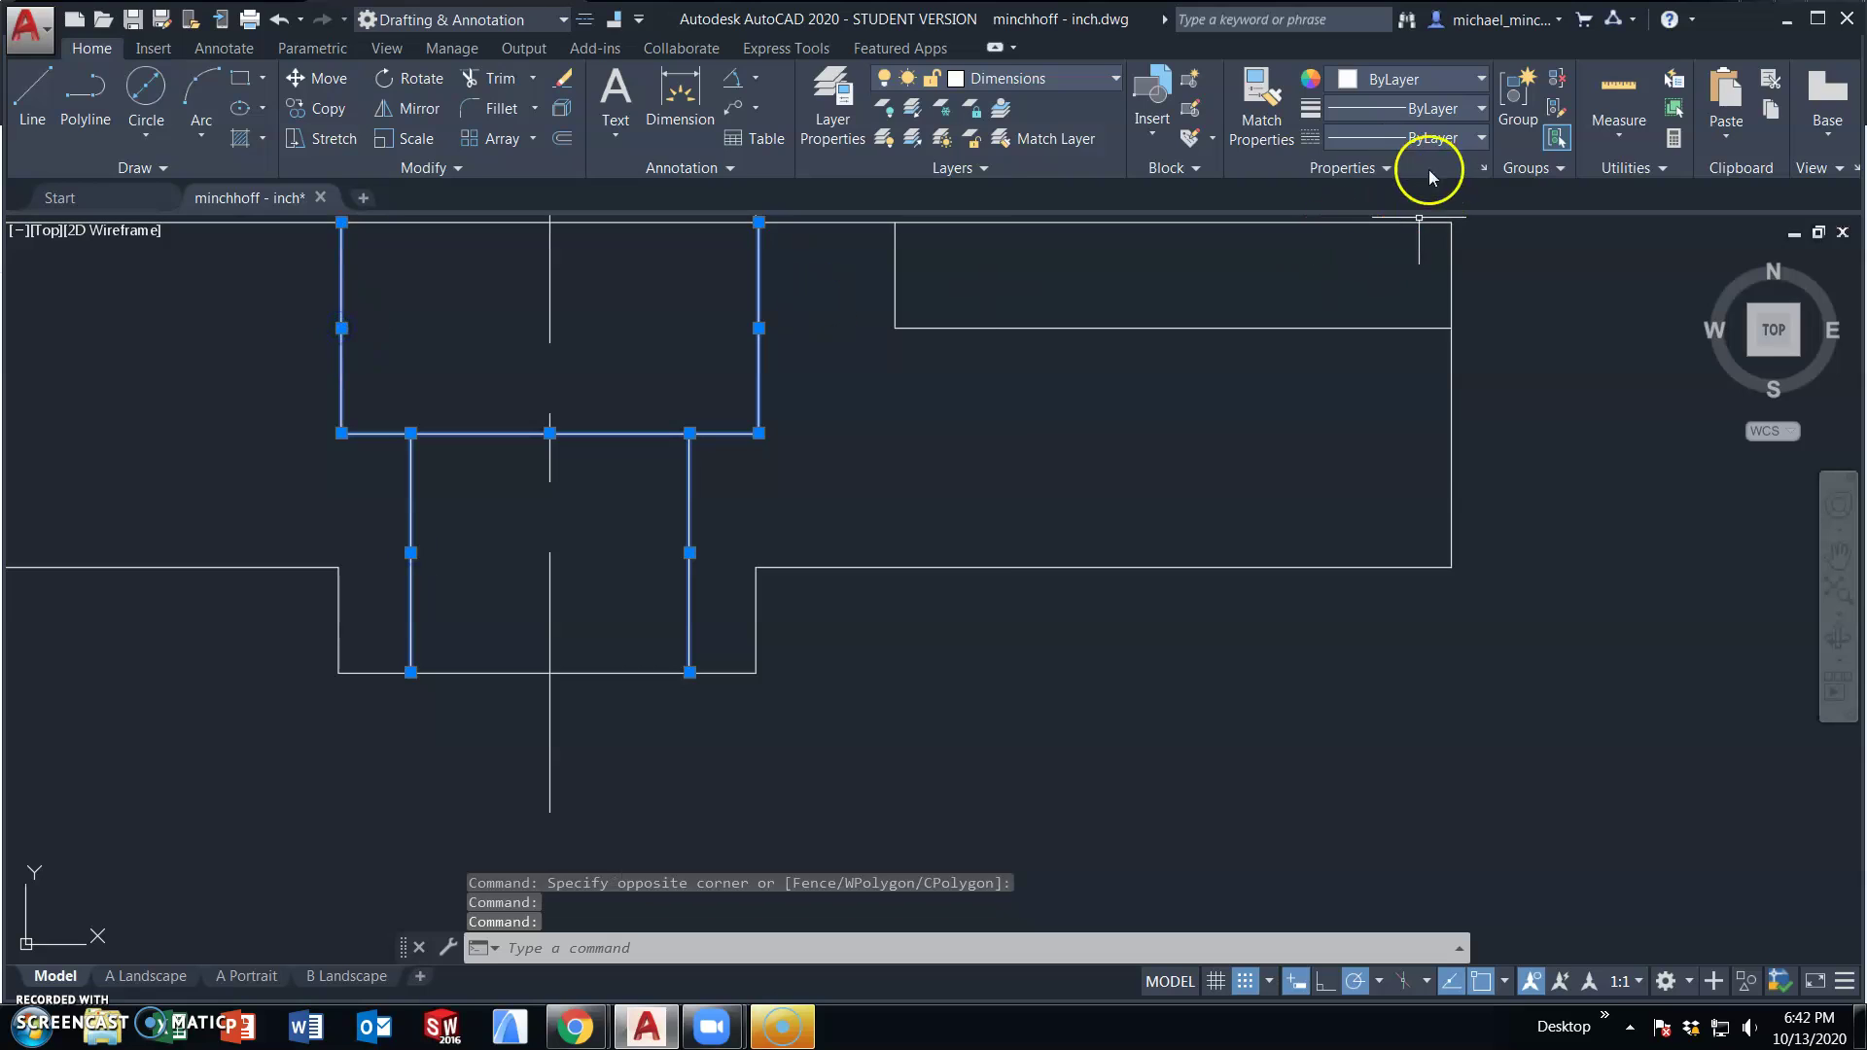
click(1412, 138)
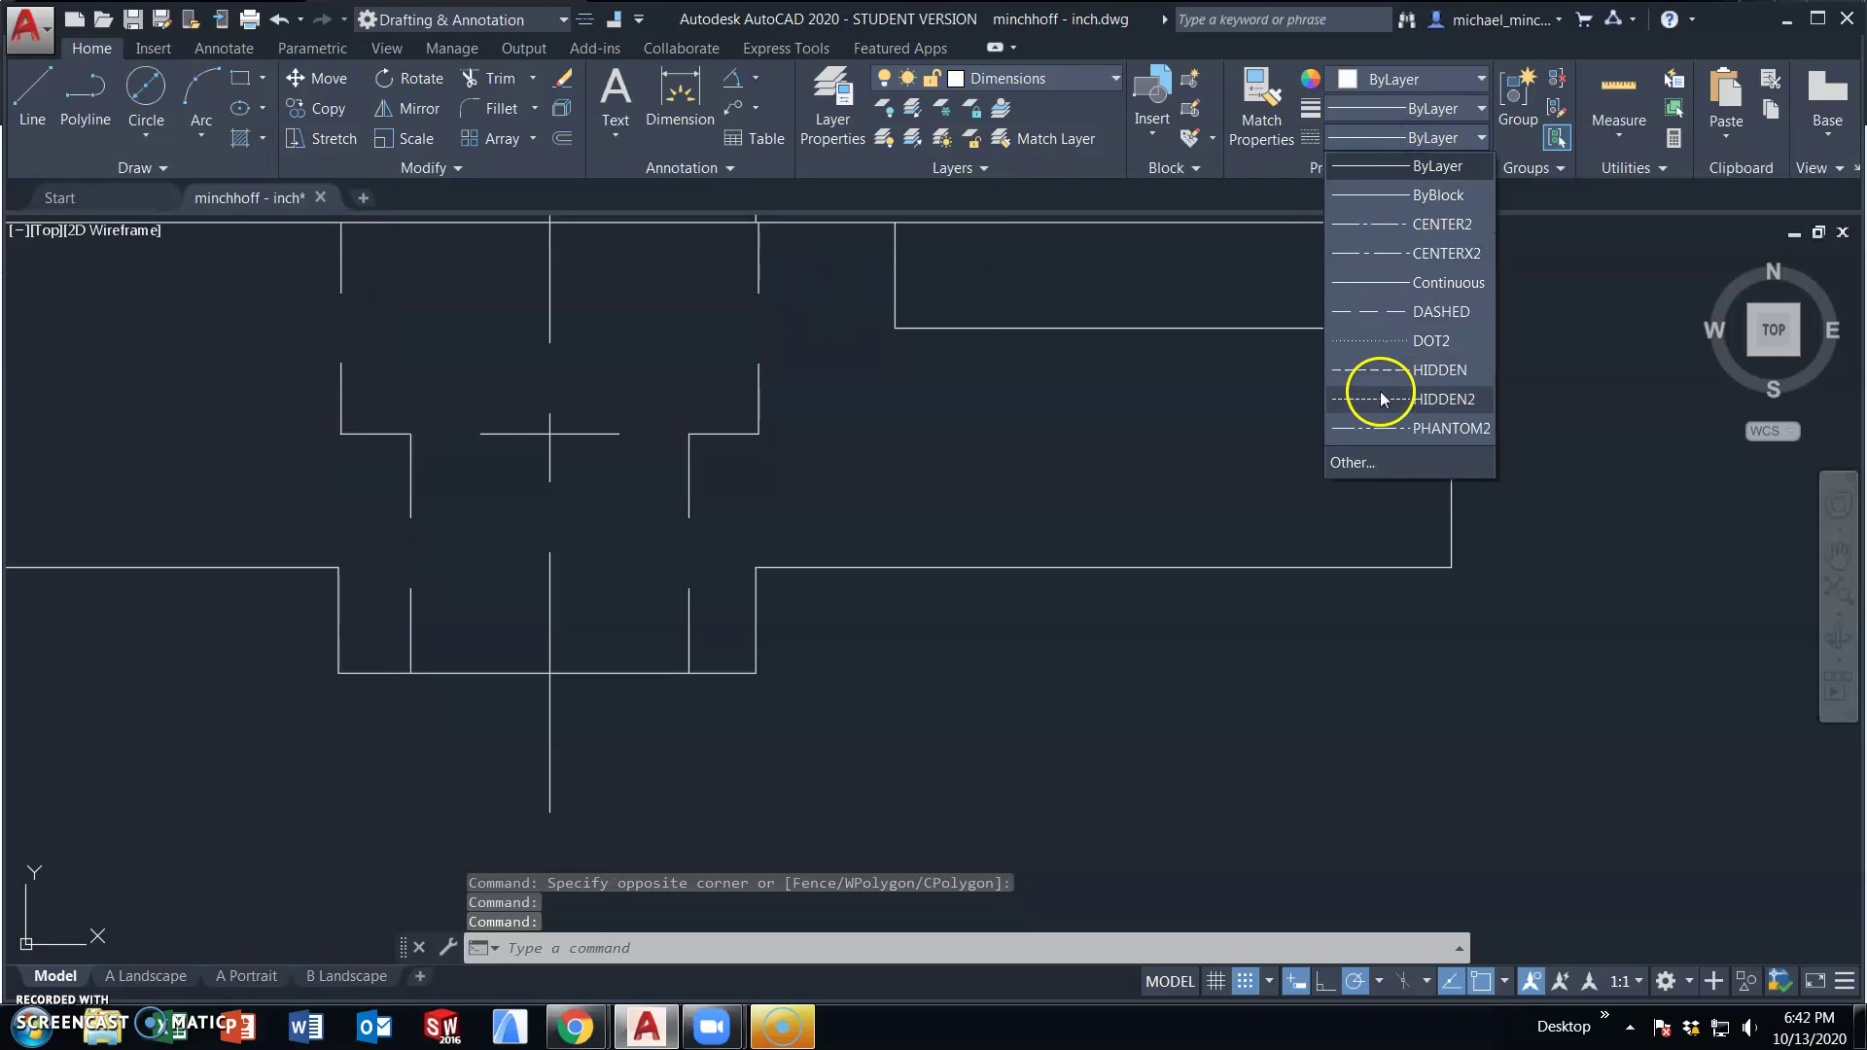
click(1377, 387)
key(Escape)
scroll(804, 509, down, 3)
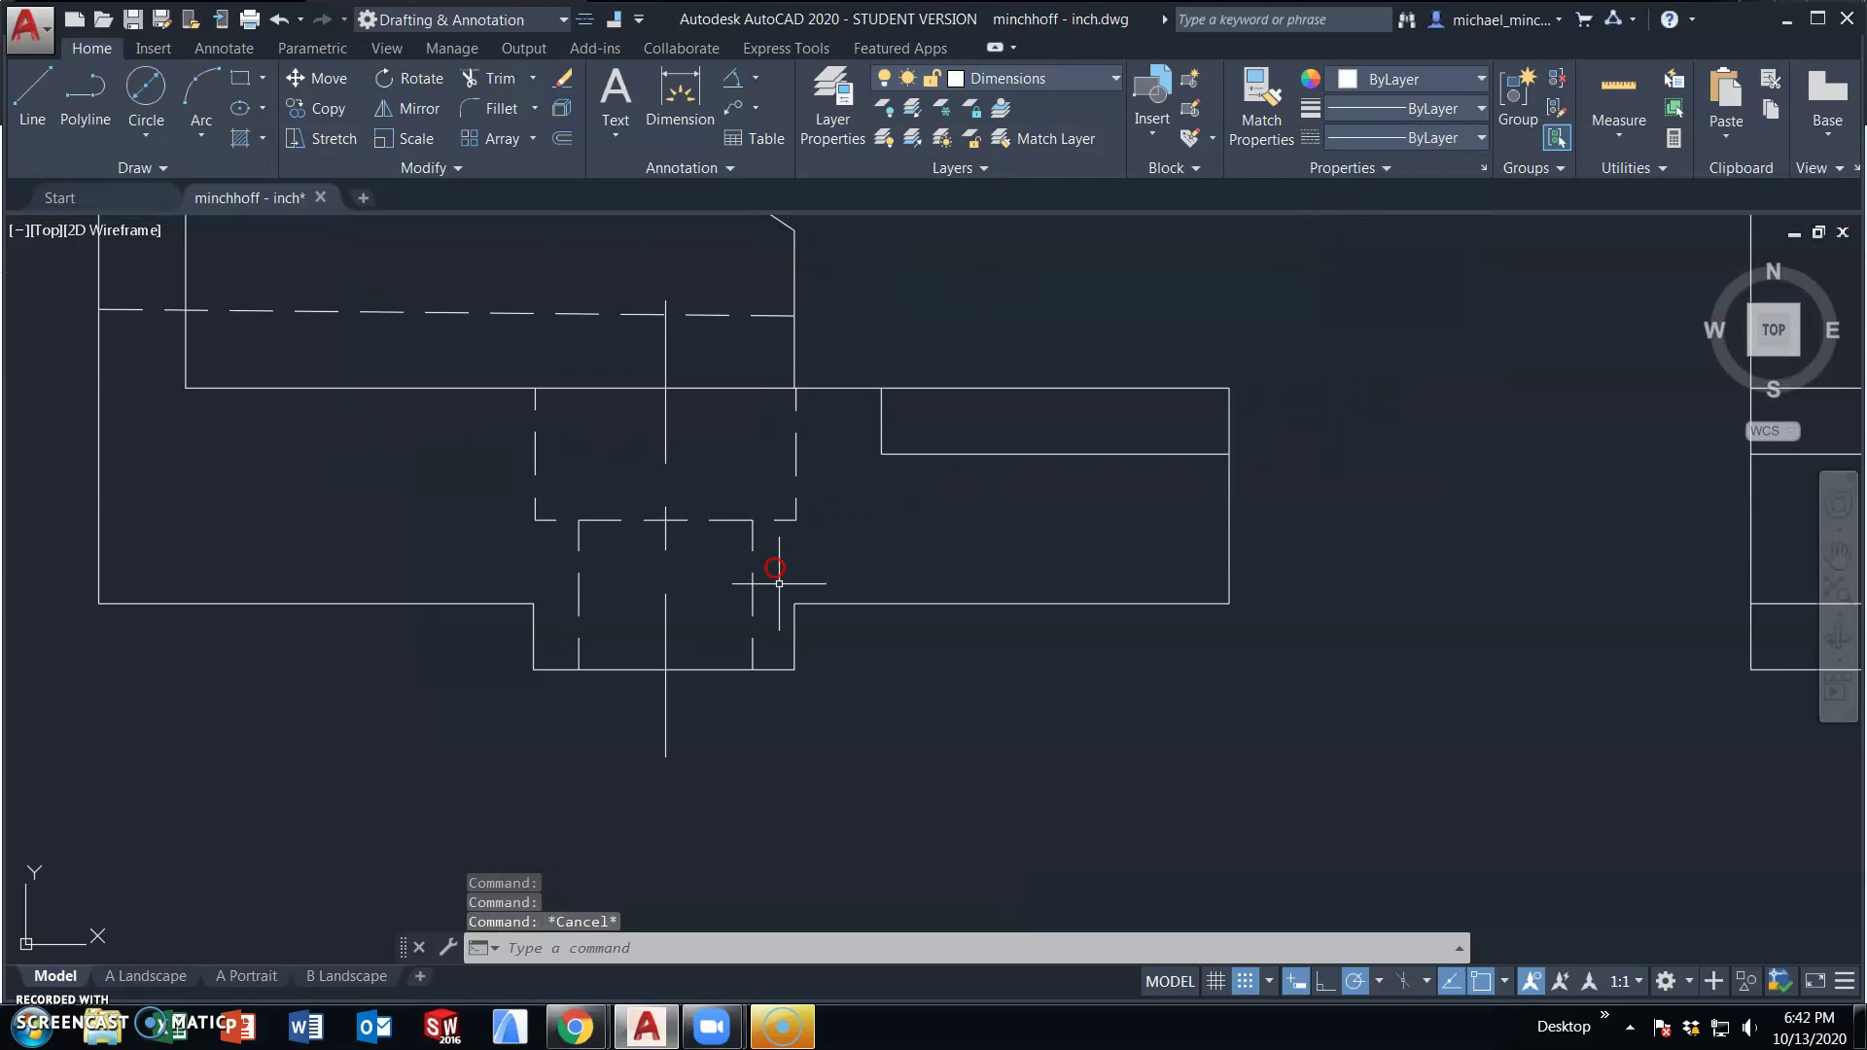
- Copy the counterbore's hidden and centre lines 3.87 to the right into the side view
click(790, 544)
click(517, 450)
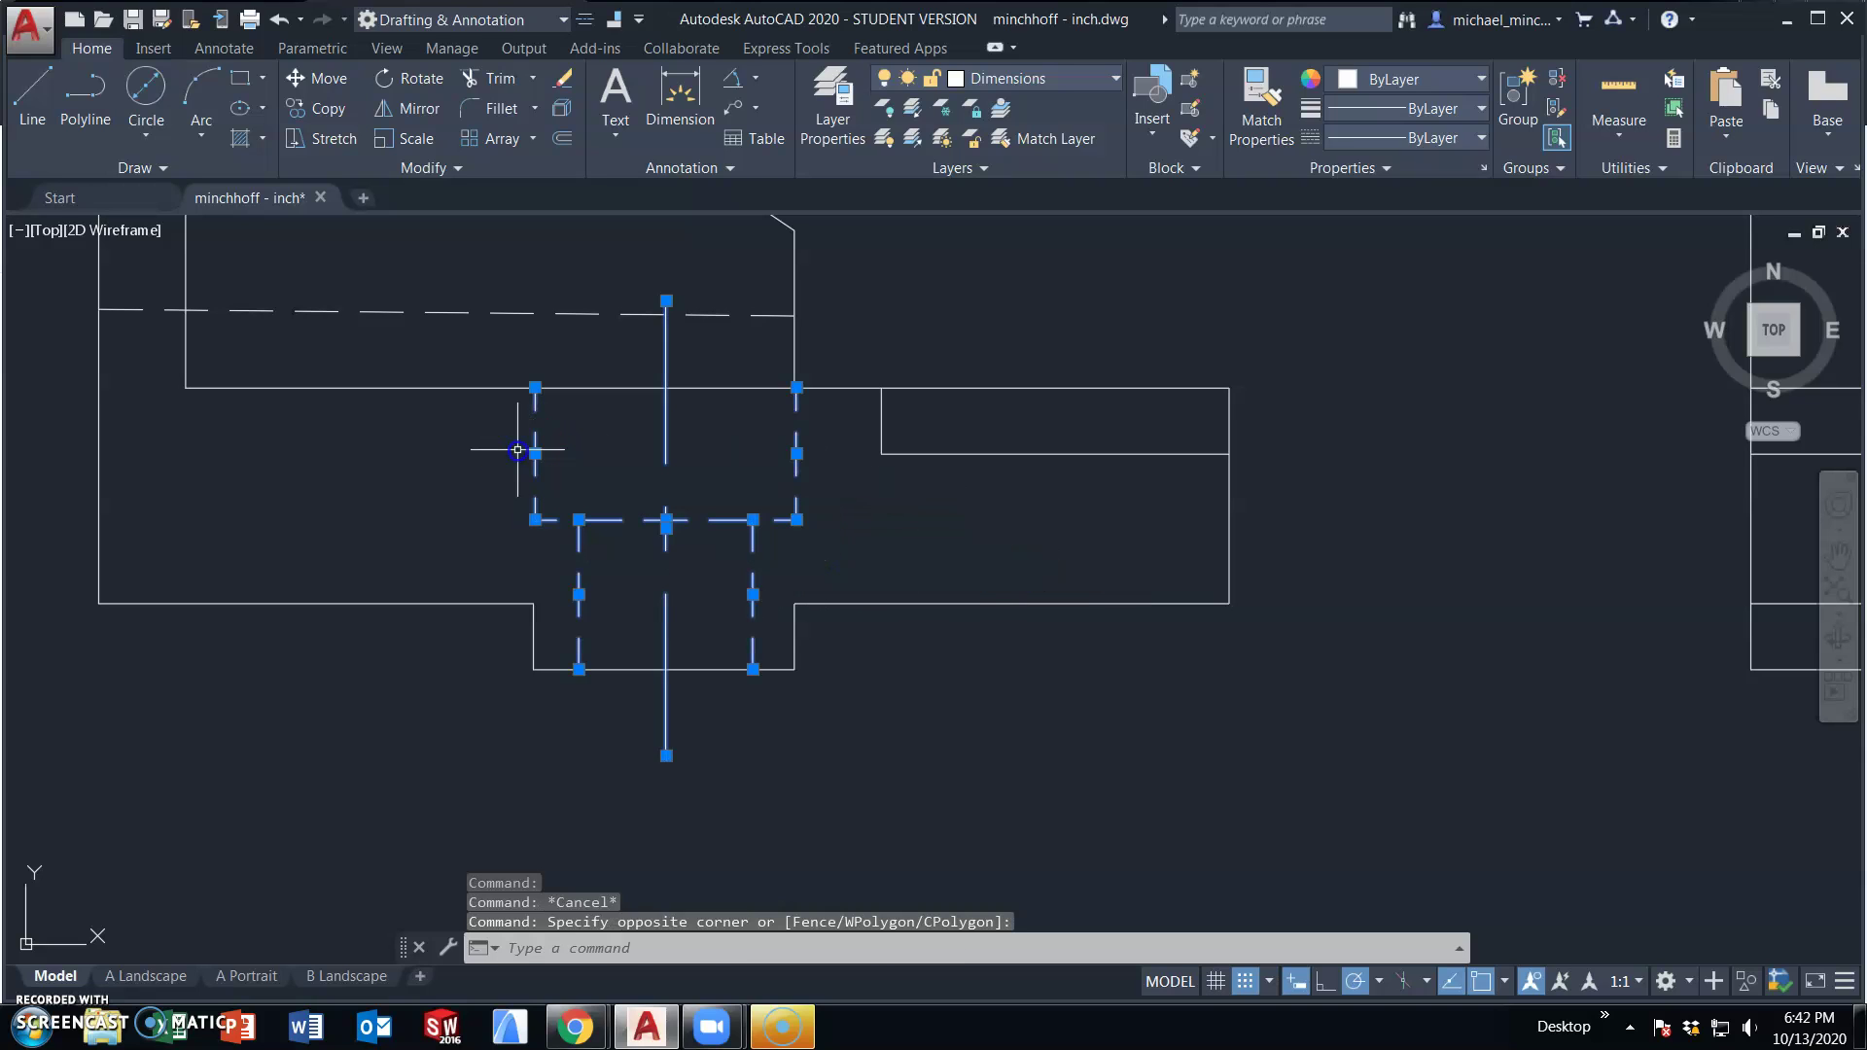
right_click(486, 453)
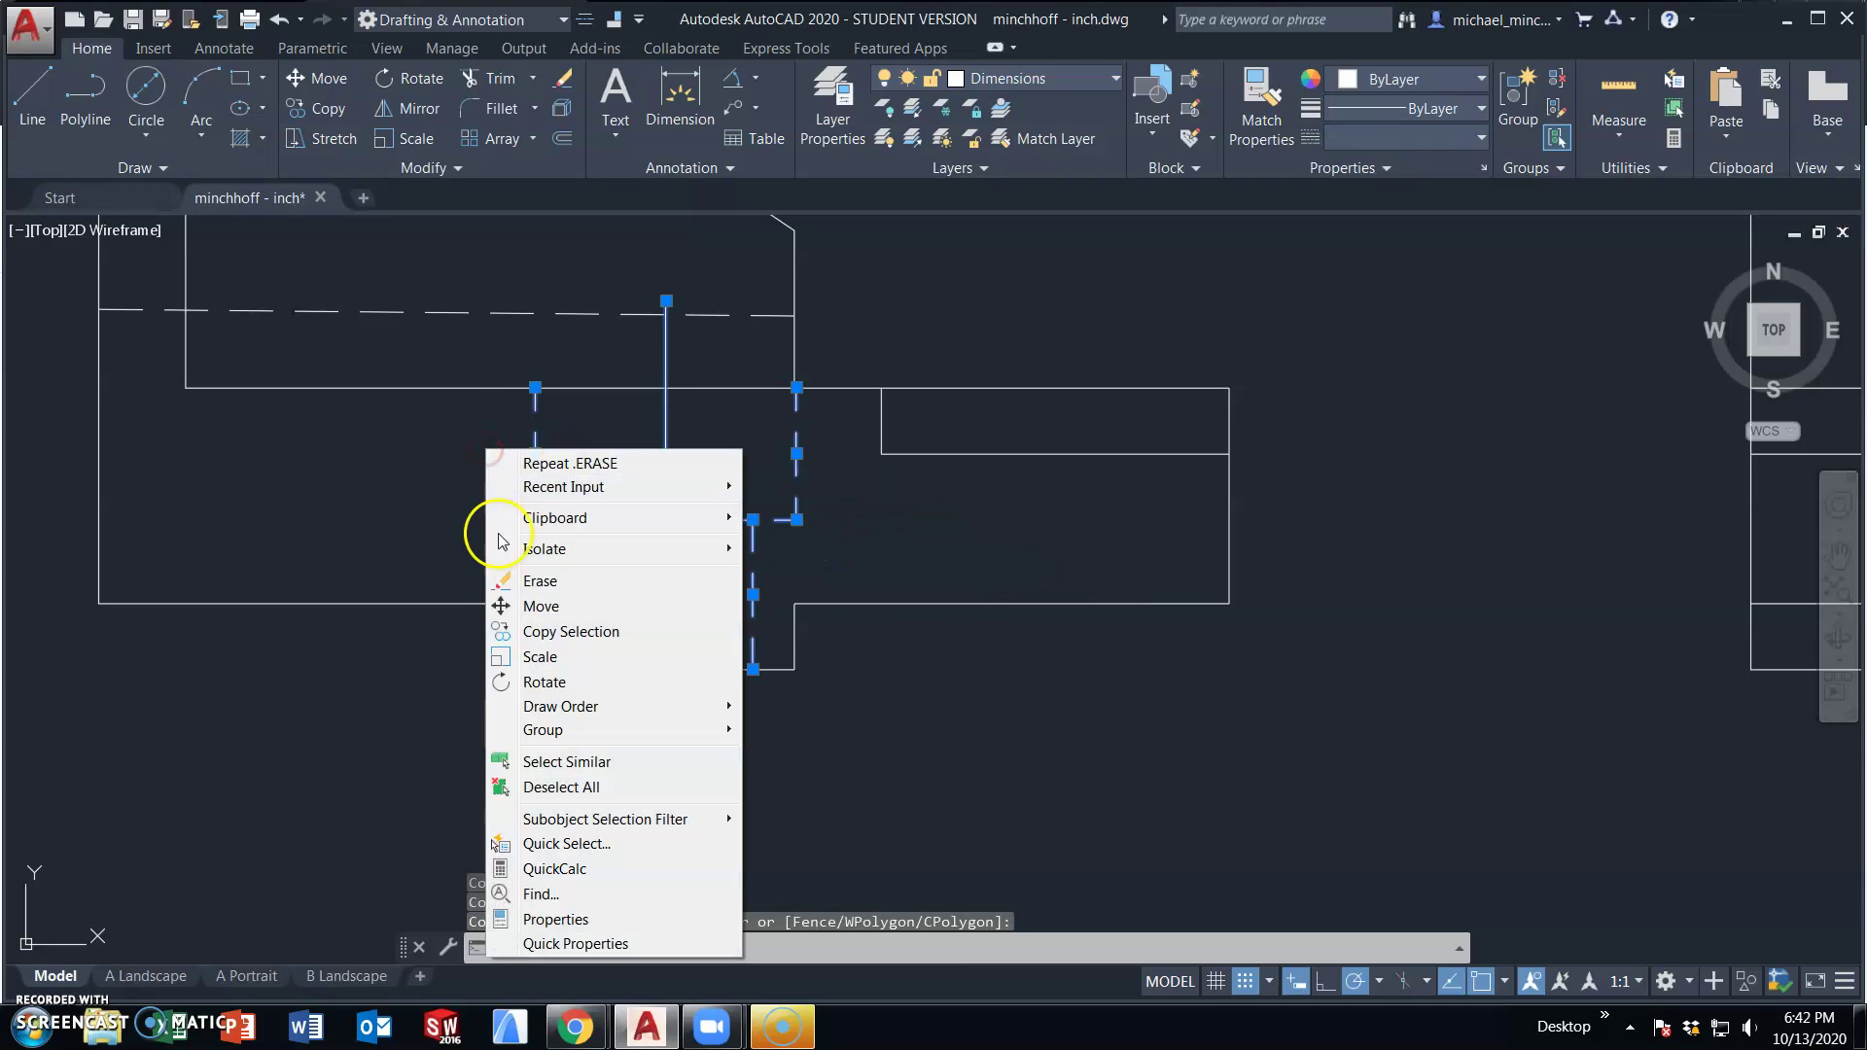
click(541, 632)
click(666, 387)
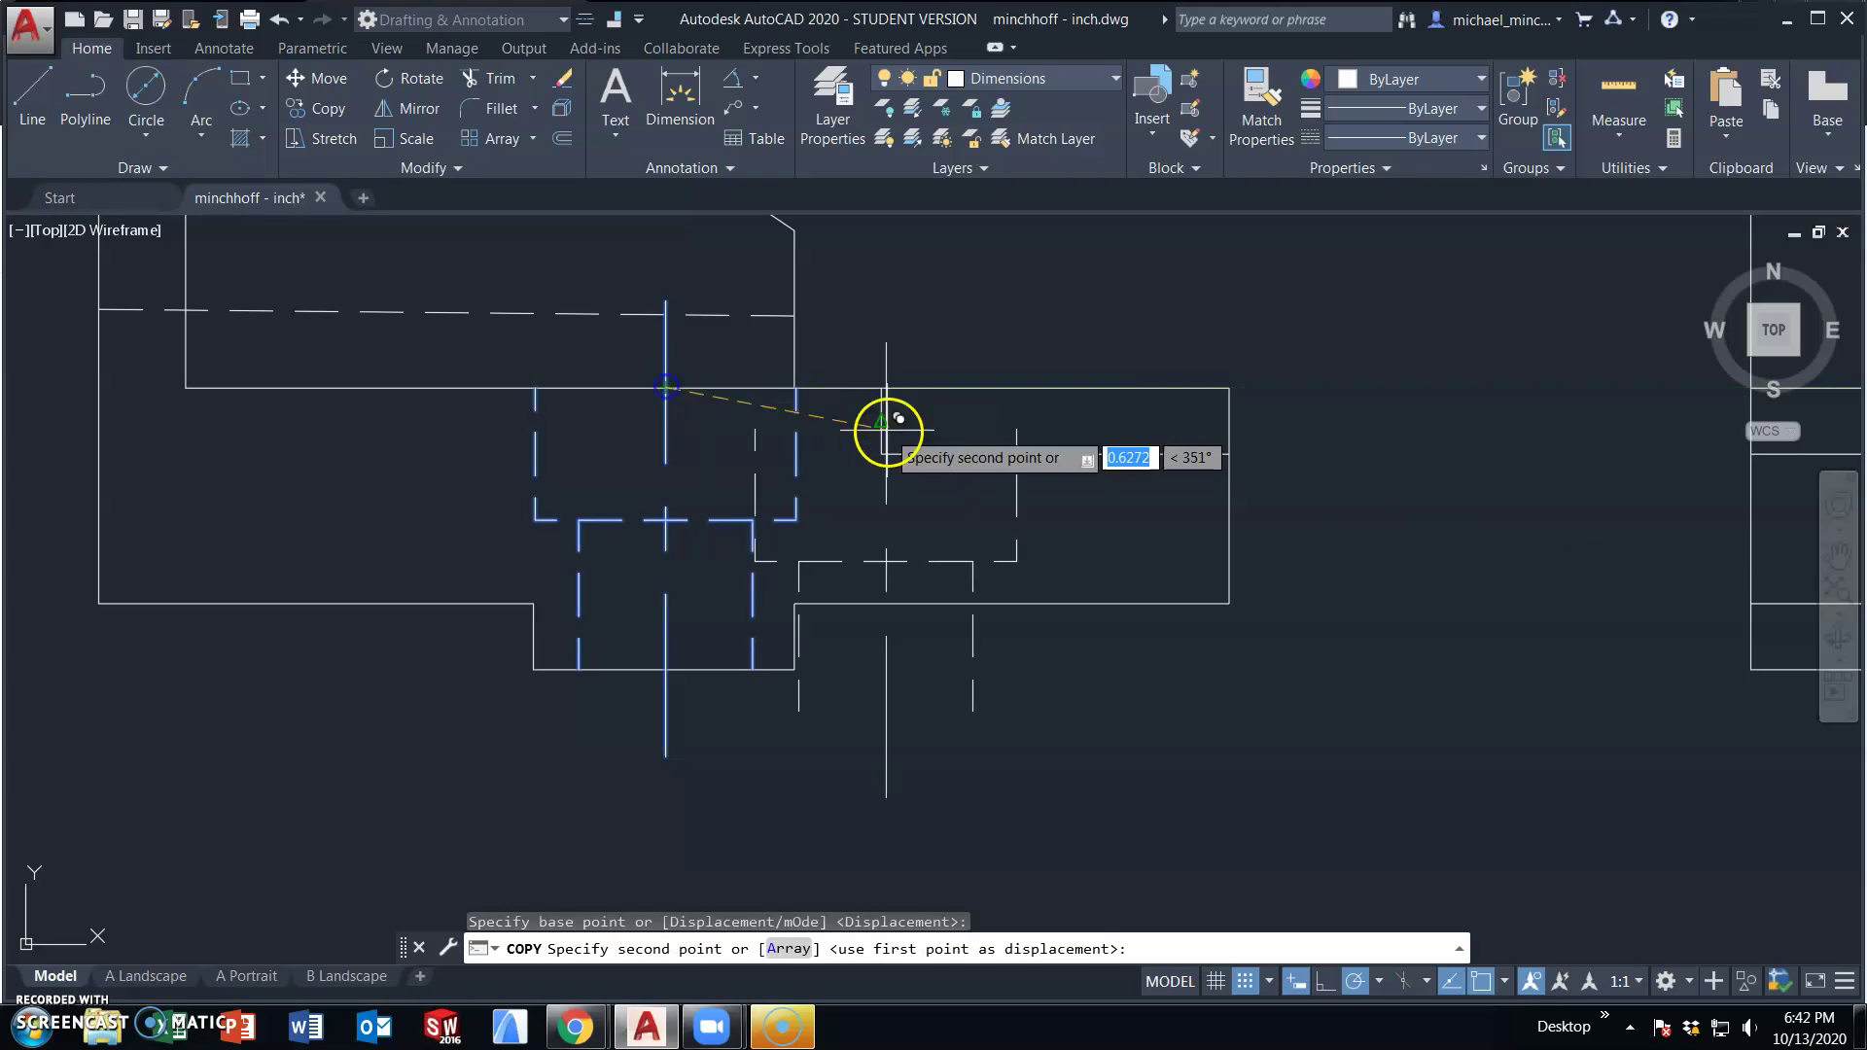
scroll(885, 427, down, 3)
scroll(948, 477, up, 2)
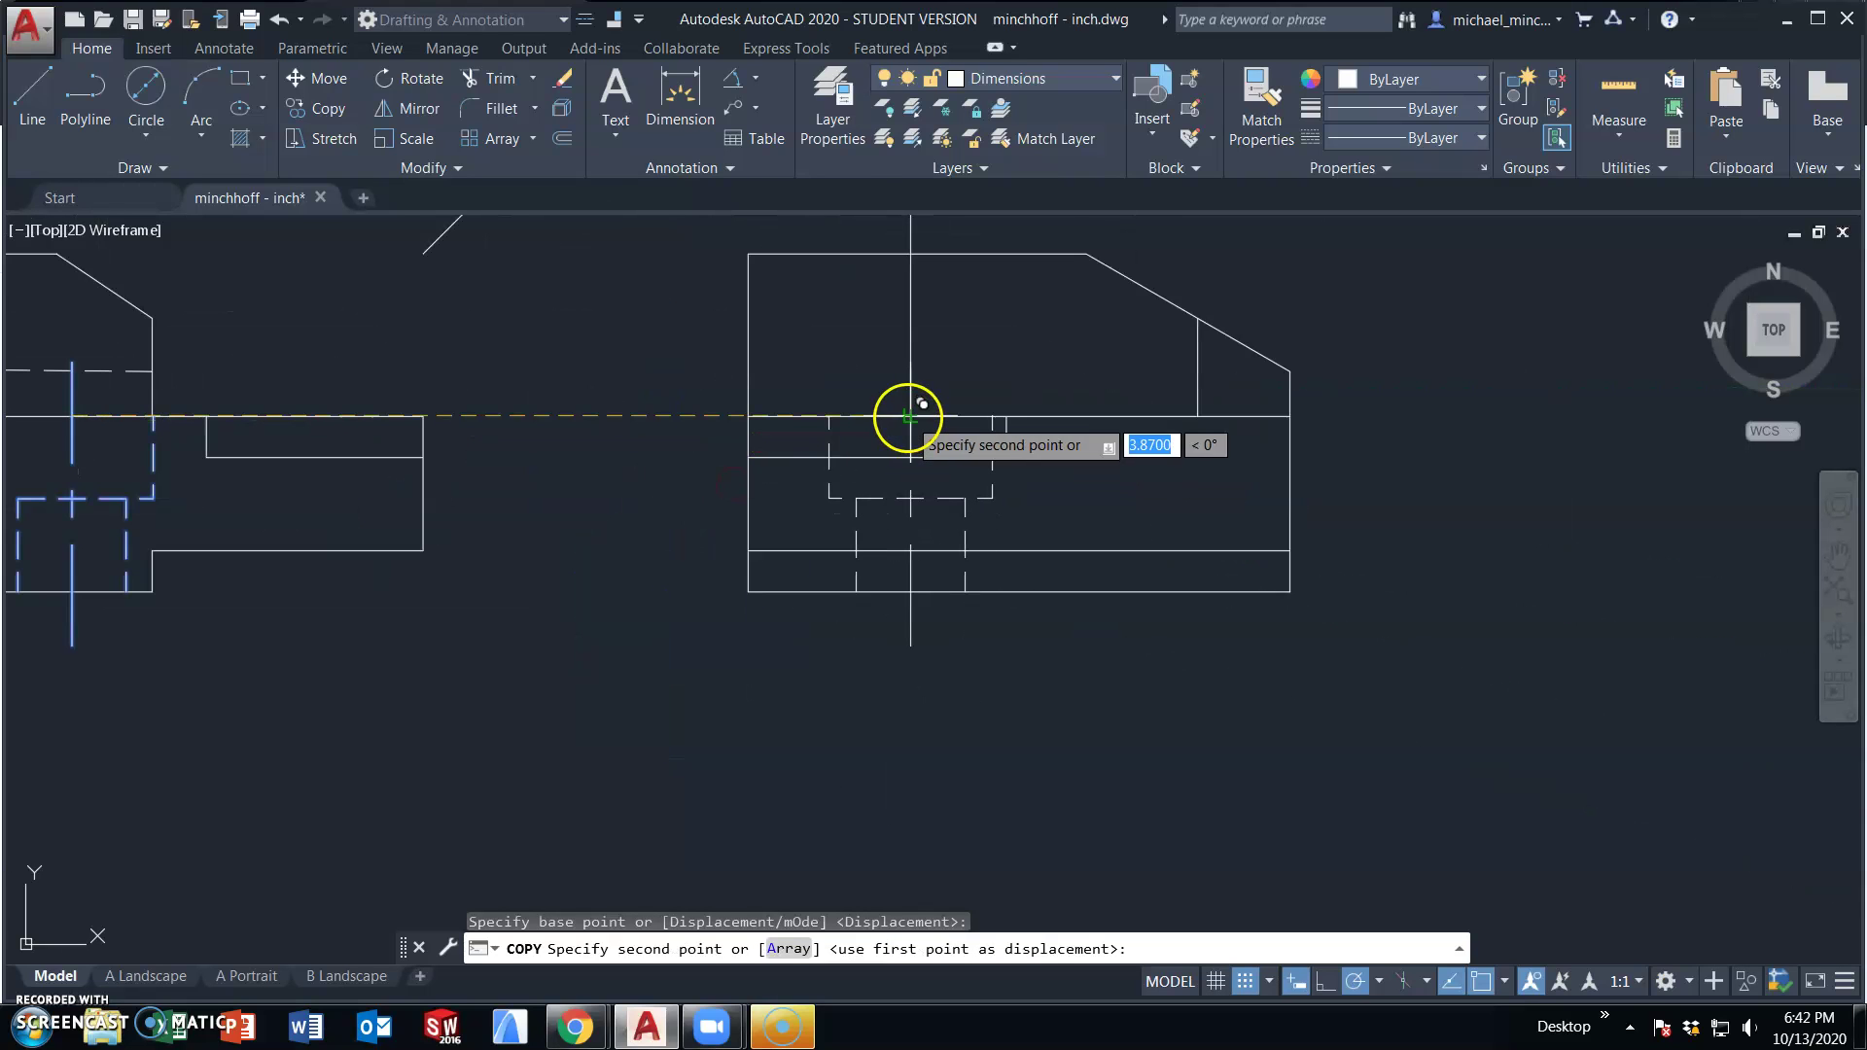
click(875, 658)
key(Escape)
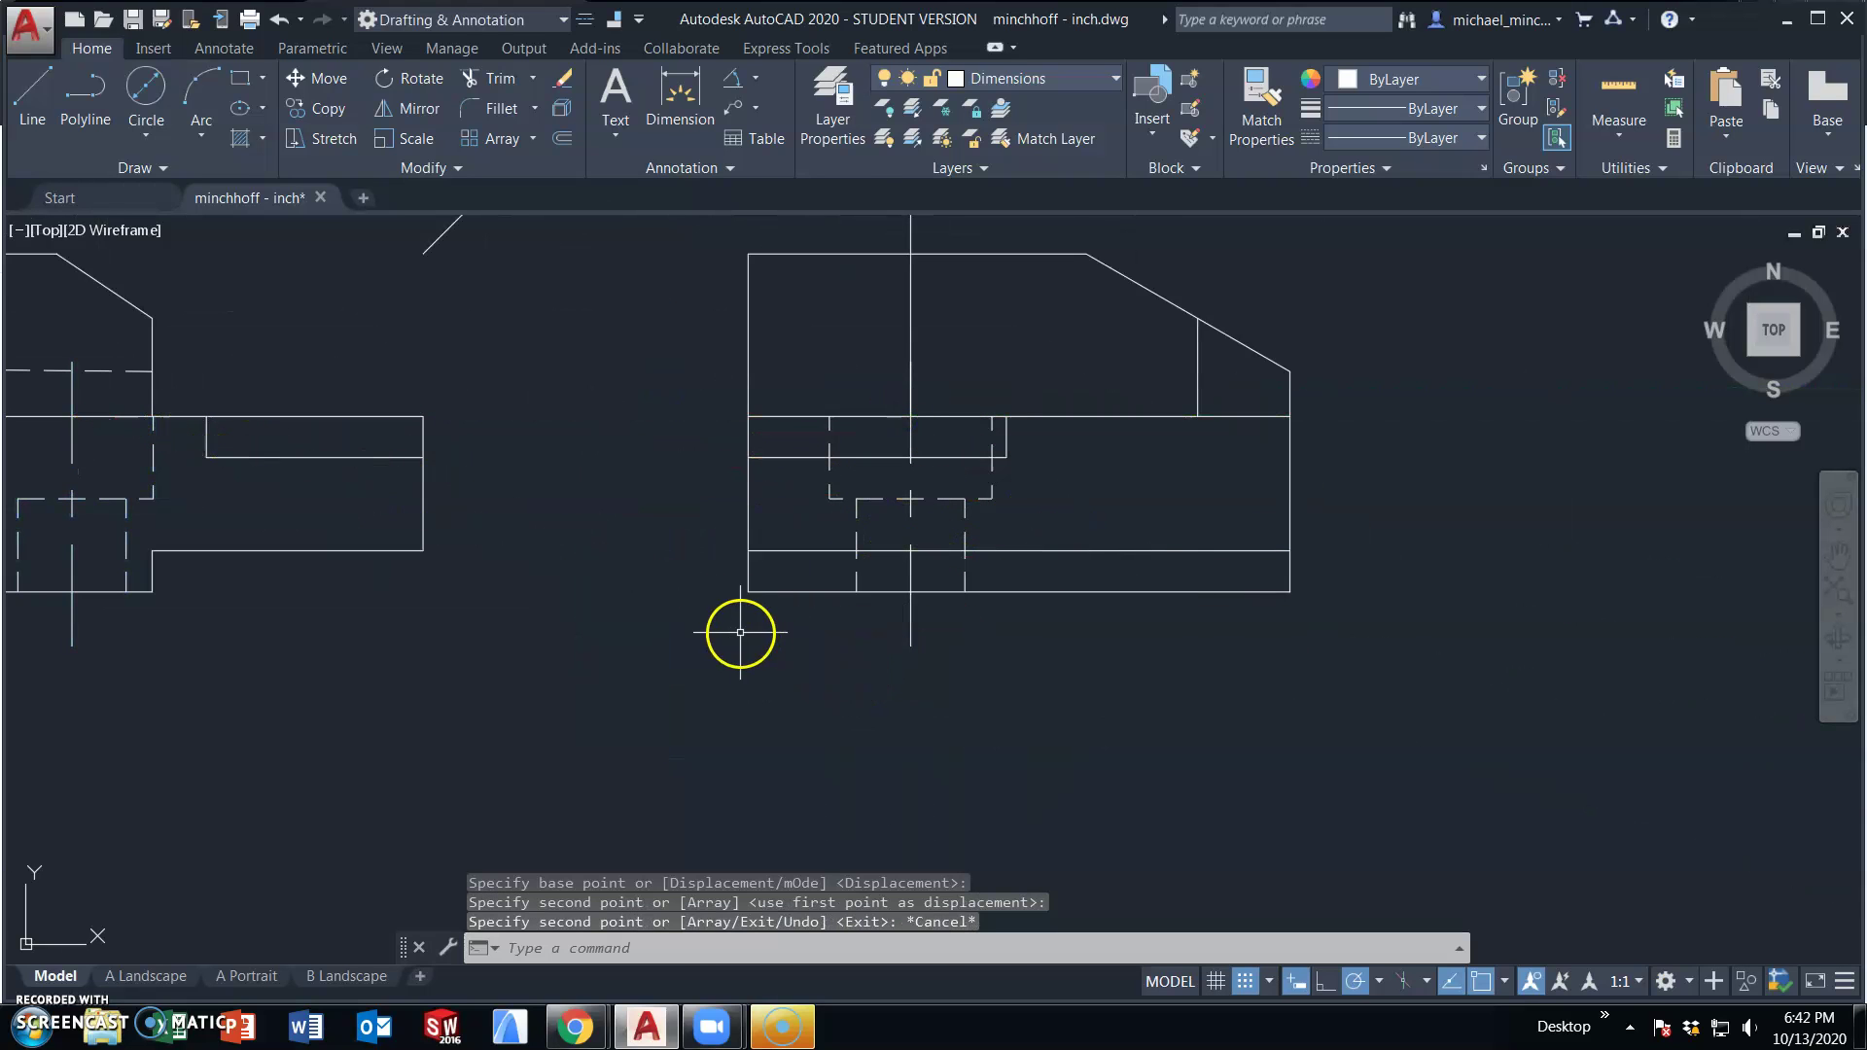
- Erase the 45° miter line and the two projection construction lines
scroll(739, 632, down, 1)
middle_drag(739, 632, 730, 716)
mouse_move(739, 593)
middle_down()
mouse_move(750, 717)
mouse_move(722, 712)
middle_up()
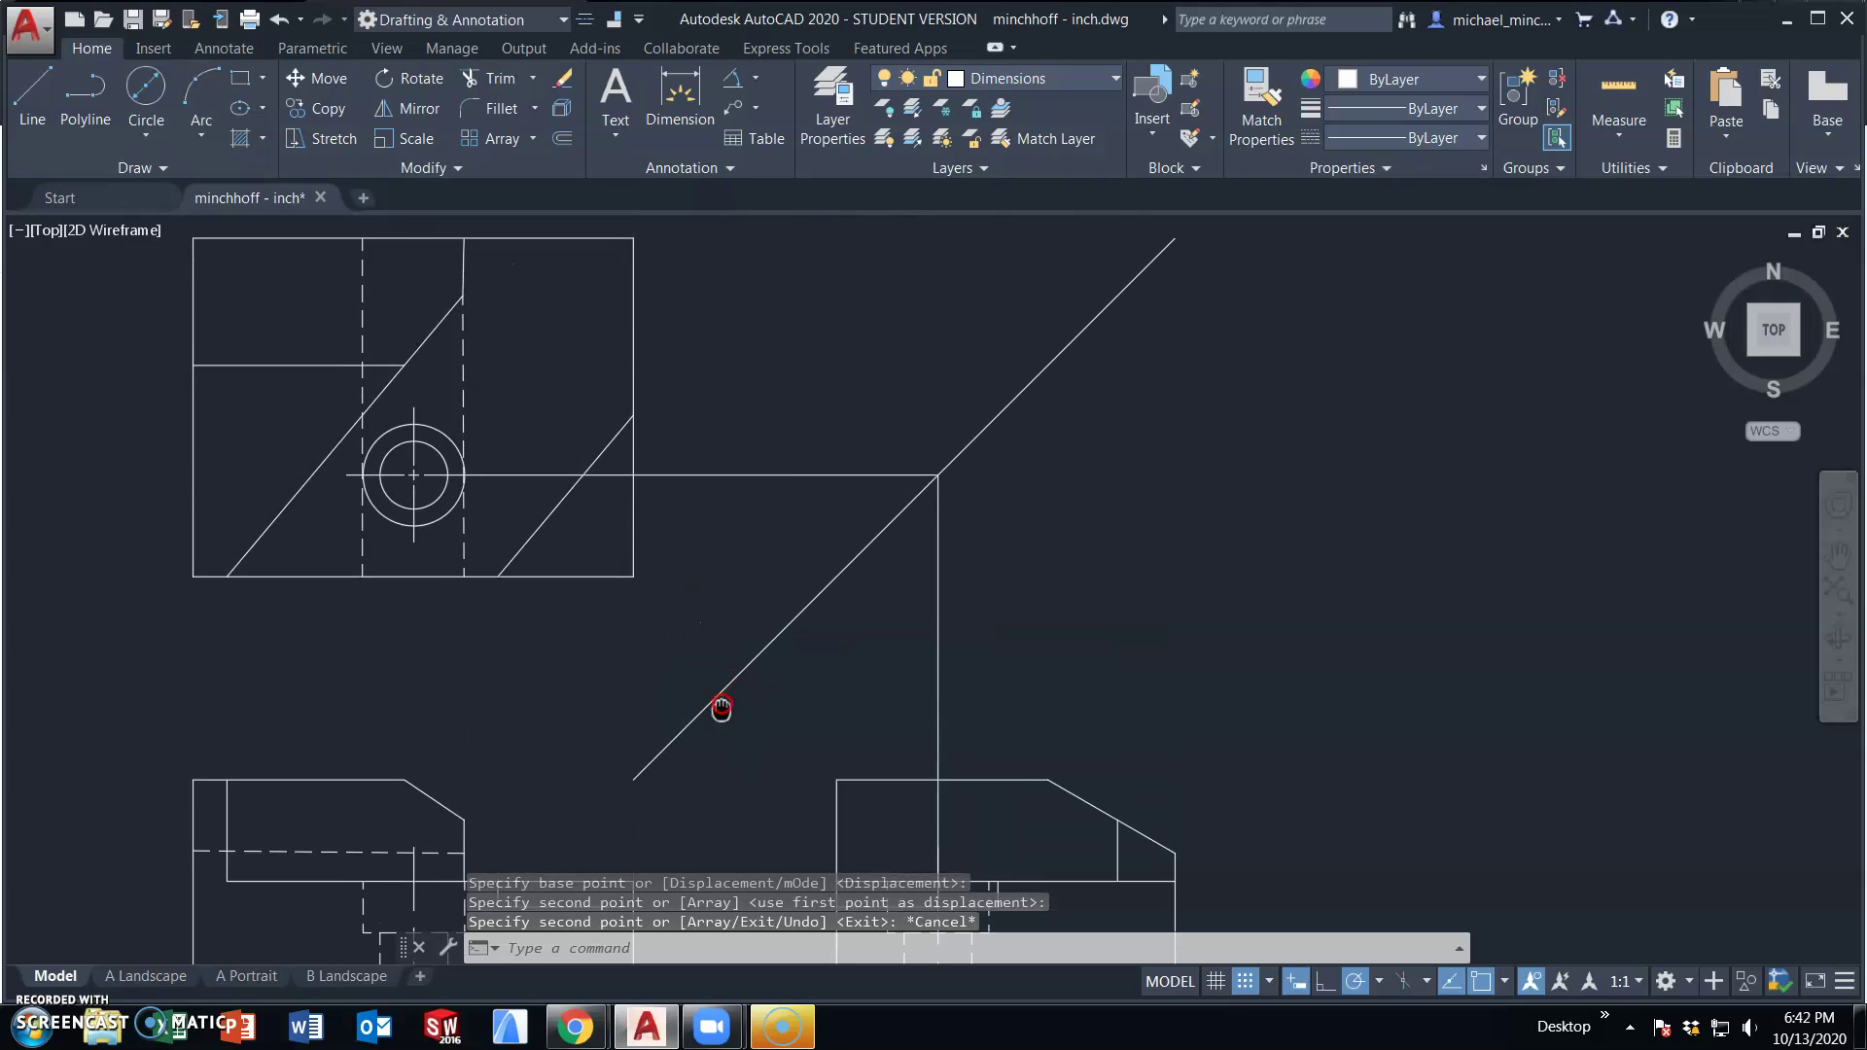
click(985, 665)
click(827, 398)
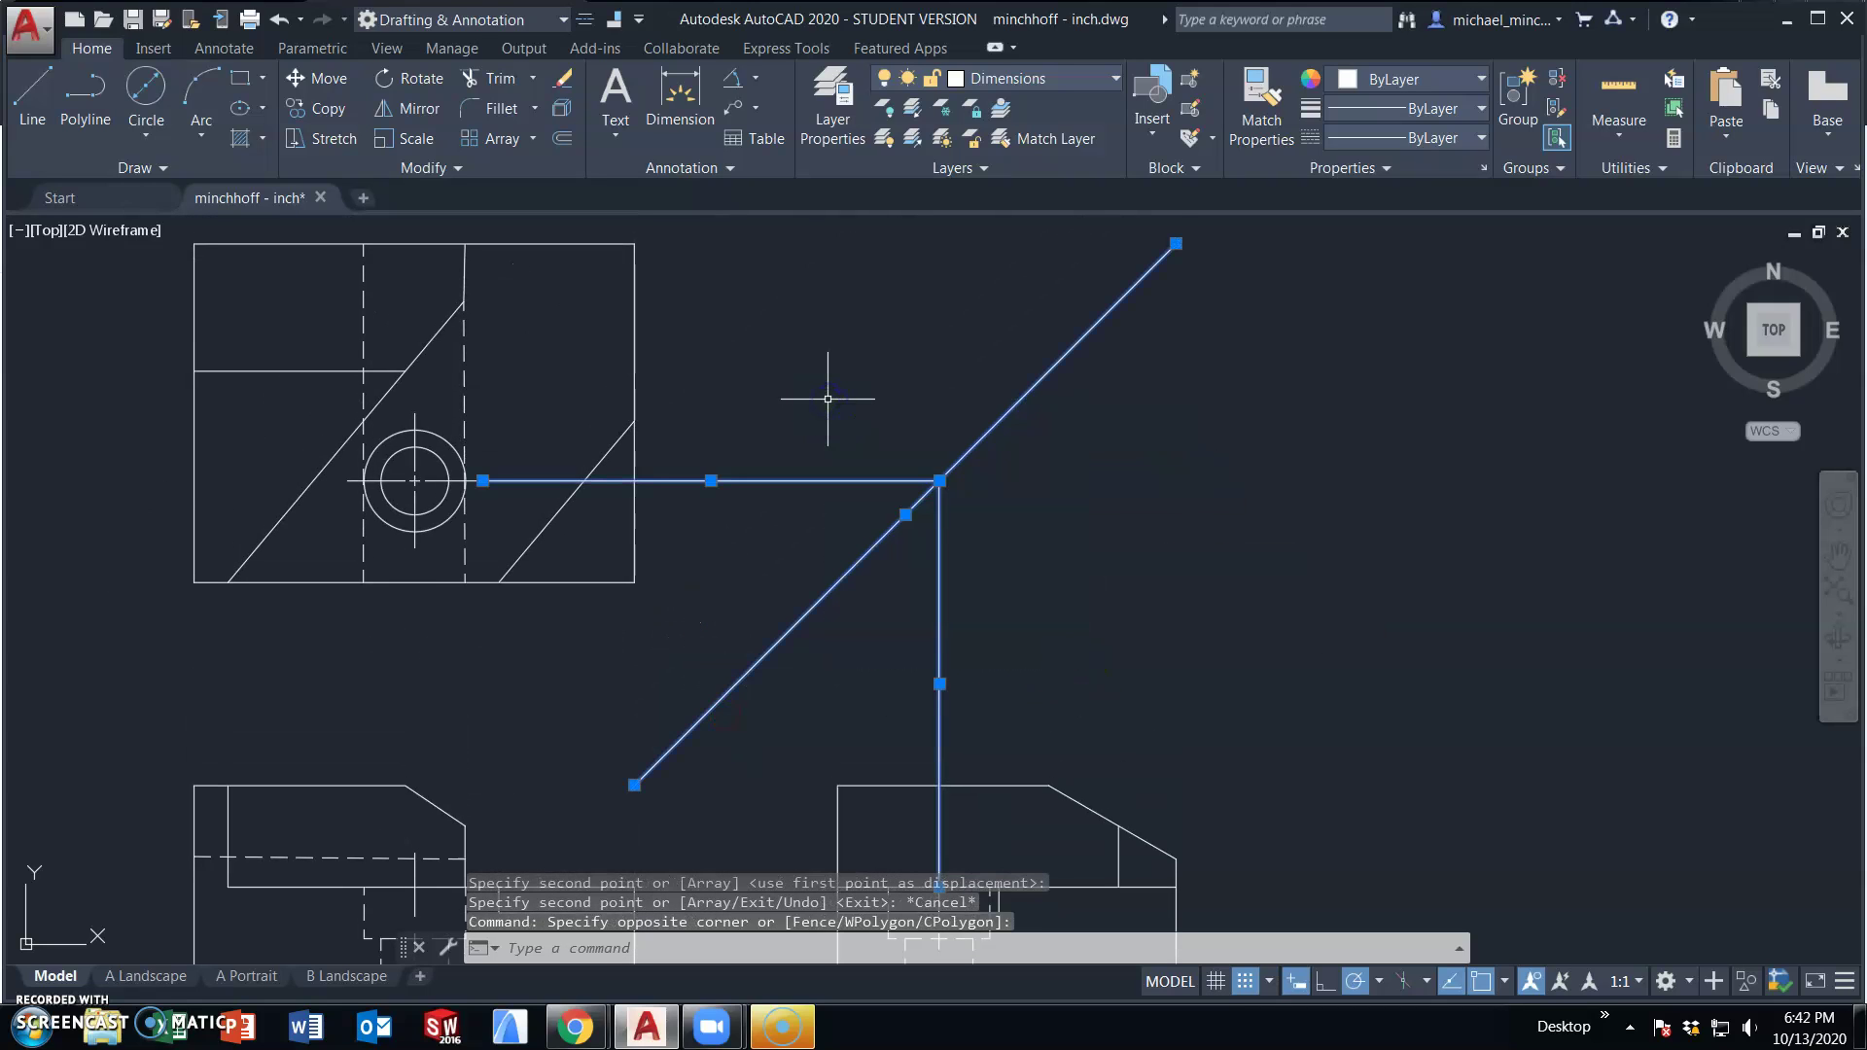
key(Delete)
mouse_move(809, 587)
middle_down()
mouse_move(933, 633)
mouse_move(873, 417)
middle_up()
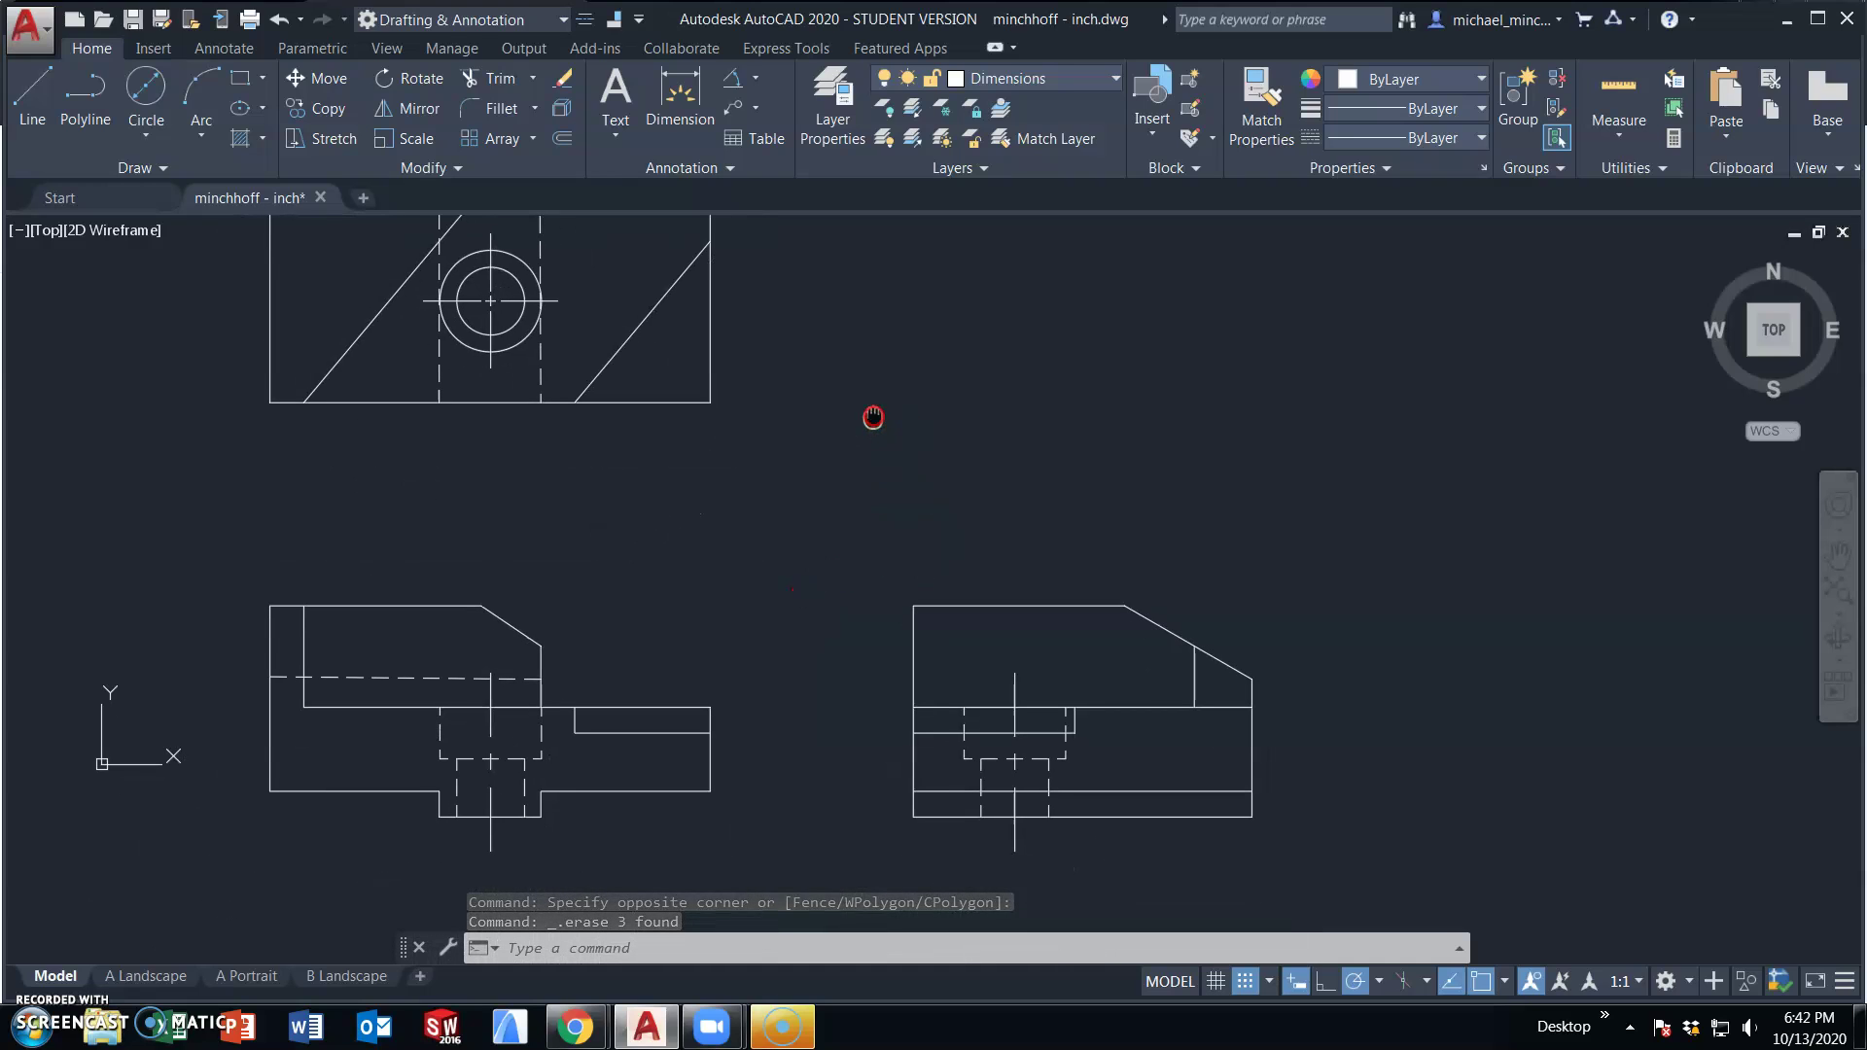